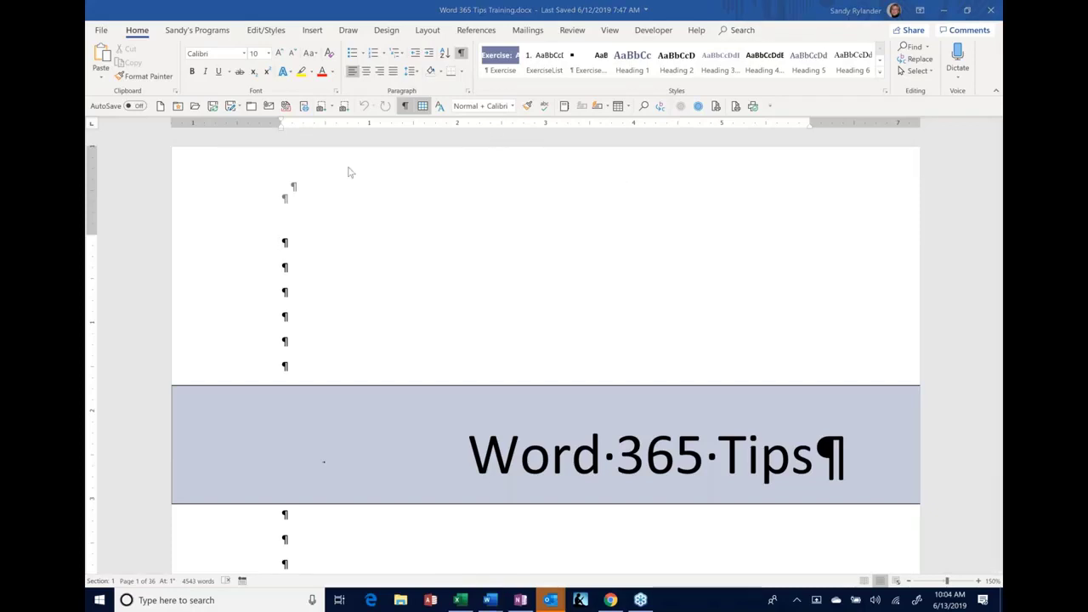
Browse the ribbon's command sets from Home through View to review what each one offers.
{"action": "left_click", "coordinate": [288, 245]}
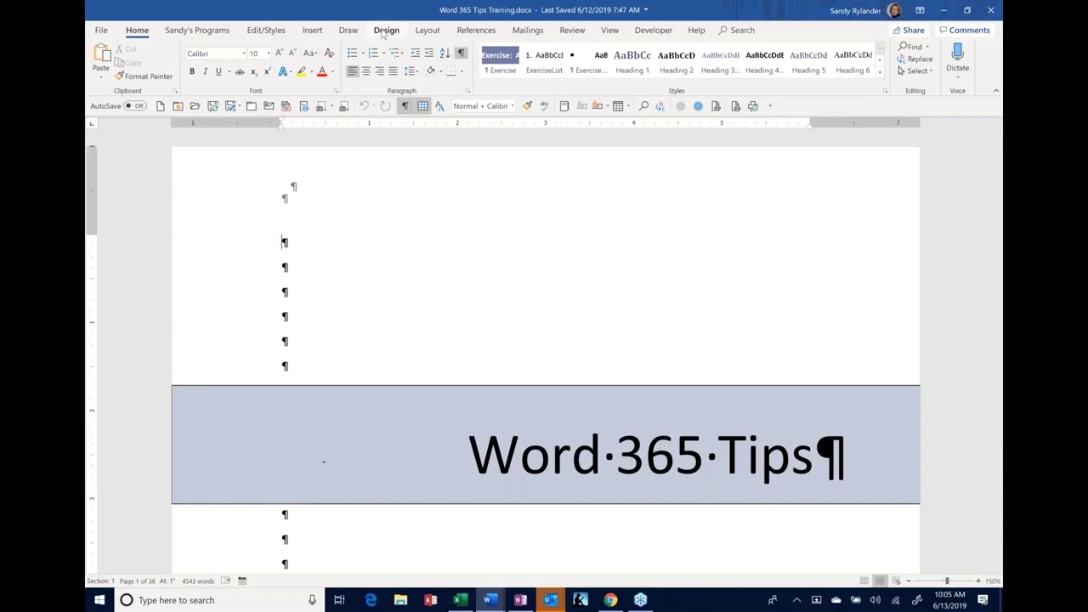
{"action": "scroll", "coordinate": [383, 33], "scroll_direction": "down", "scroll_amount": 1}
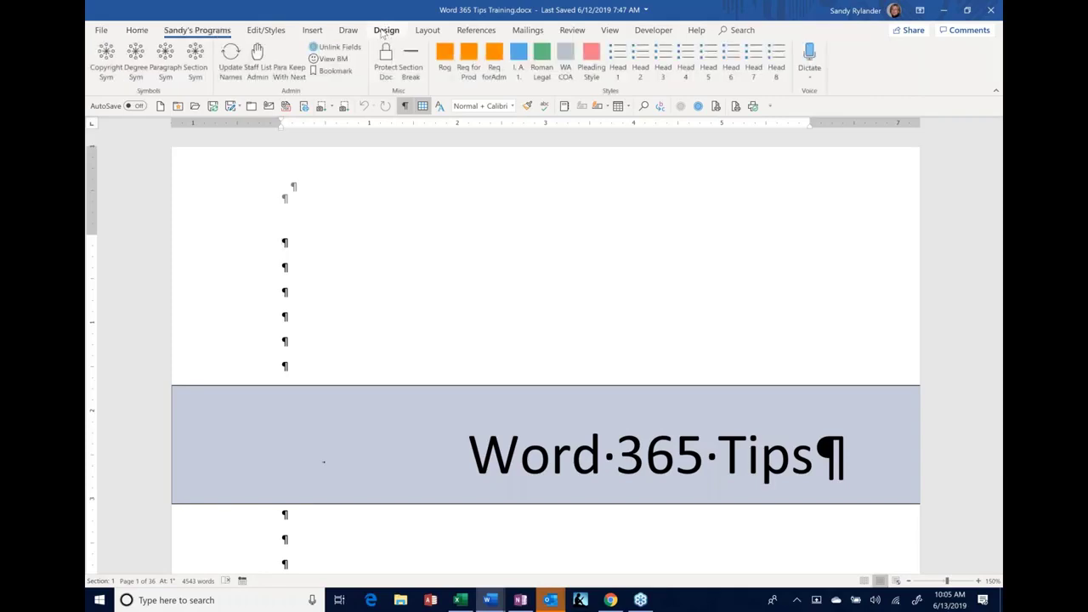
{"action": "scroll", "coordinate": [384, 32], "scroll_direction": "down", "scroll_amount": 1}
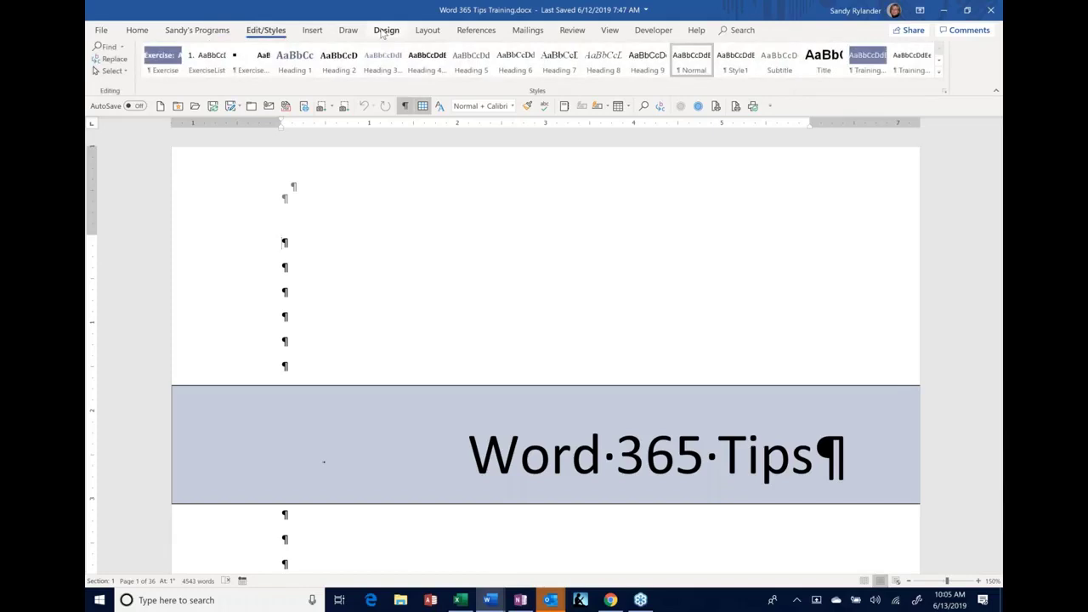
{"action": "scroll", "coordinate": [383, 33], "scroll_direction": "down", "scroll_amount": 1}
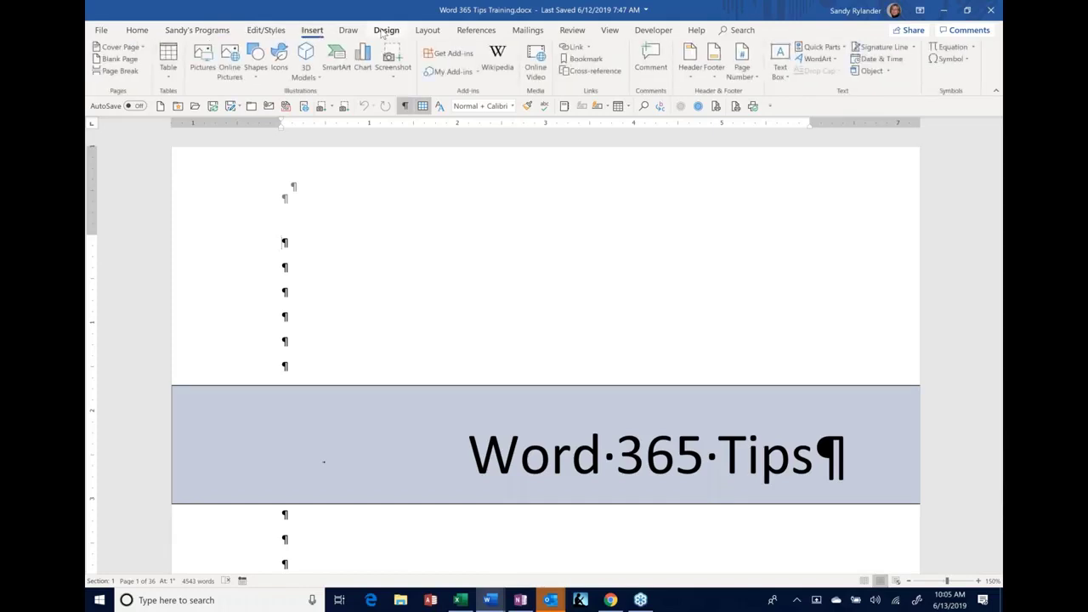
{"action": "scroll", "coordinate": [384, 32], "scroll_direction": "down", "scroll_amount": 1}
{"action": "scroll", "coordinate": [383, 32], "scroll_direction": "down", "scroll_amount": 3}
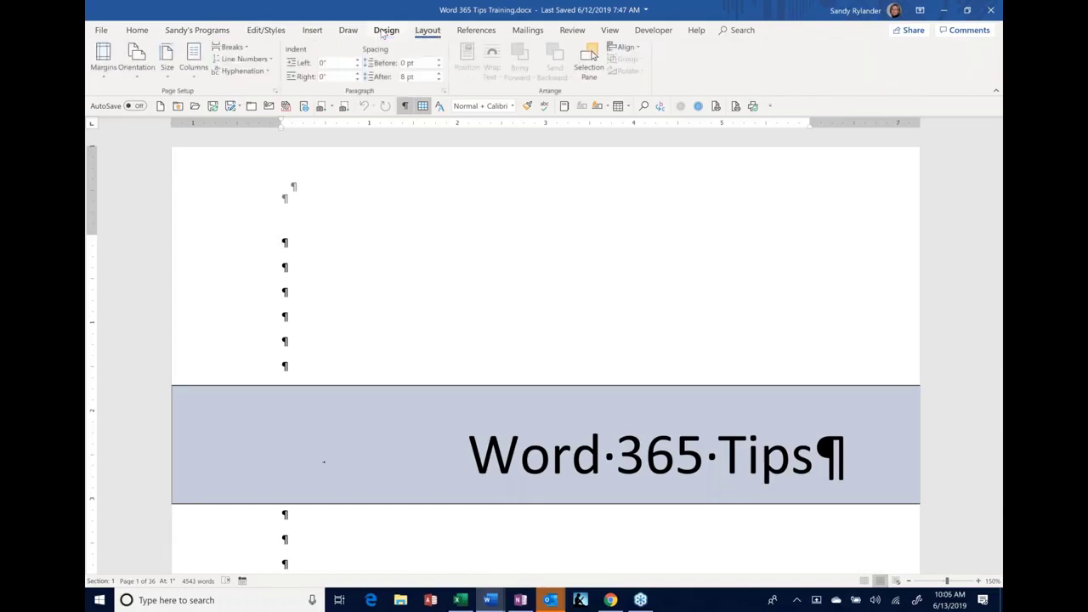
{"action": "scroll", "coordinate": [384, 32], "scroll_direction": "down", "scroll_amount": 2}
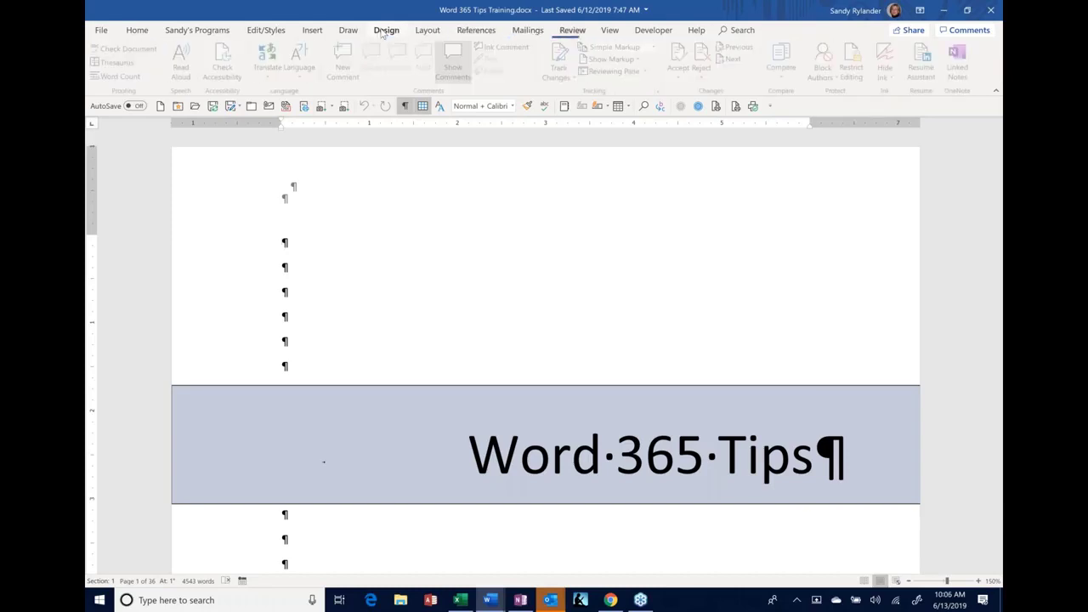
{"action": "scroll", "coordinate": [383, 32], "scroll_direction": "down", "scroll_amount": 1}
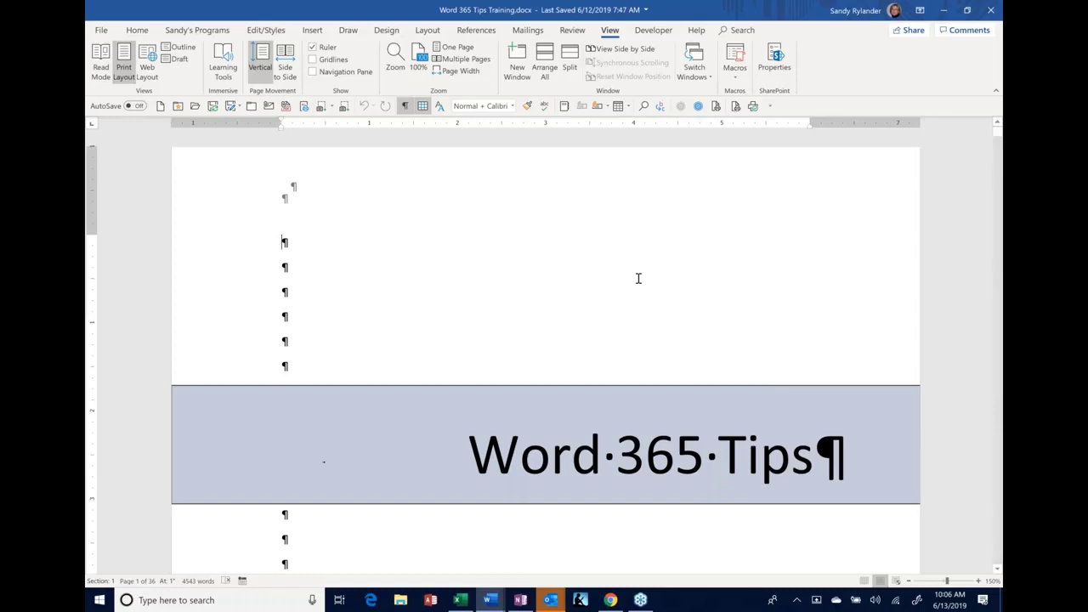
Zoom the cover page out and in several times, ending at 120%.
{"action": "scroll", "coordinate": [638, 278], "scroll_direction": "down", "scroll_amount": 5, "text": "ctrl"}
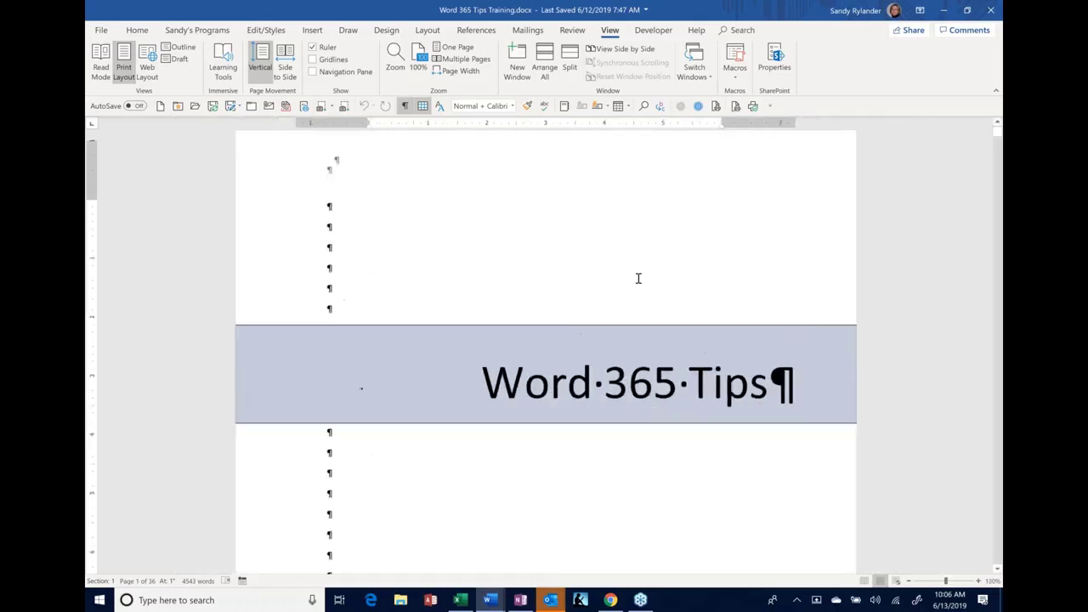
{"action": "scroll", "coordinate": [638, 278], "scroll_direction": "up", "scroll_amount": 3, "text": "ctrl"}
{"action": "scroll", "coordinate": [639, 278], "scroll_direction": "down", "scroll_amount": 3, "text": "ctrl"}
{"action": "scroll", "coordinate": [639, 278], "scroll_direction": "up", "scroll_amount": 3, "text": "ctrl"}
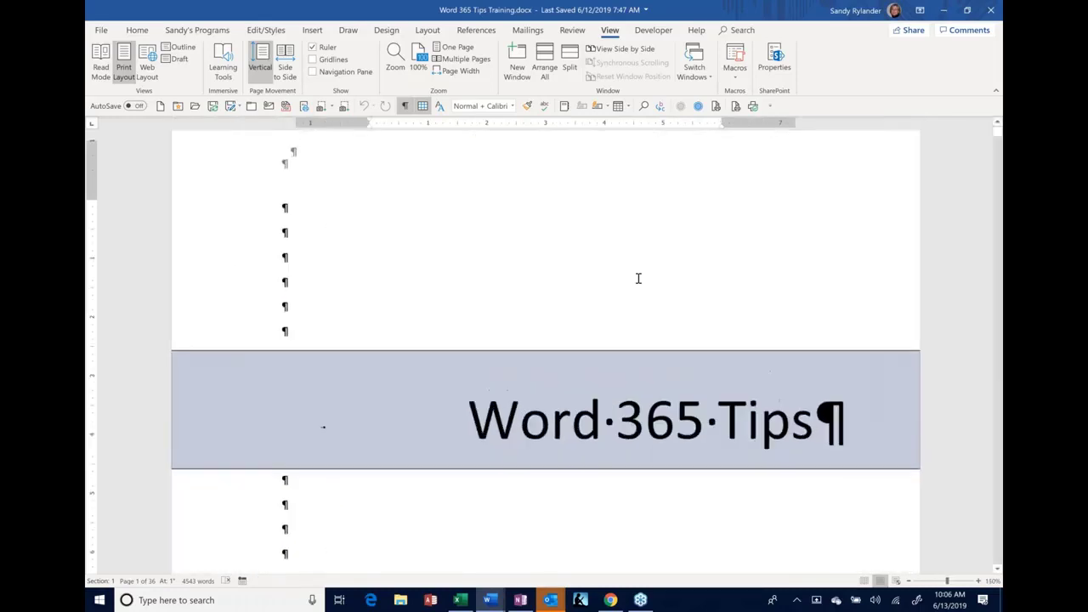
{"action": "scroll", "coordinate": [639, 278], "scroll_direction": "down", "scroll_amount": 3, "text": "ctrl"}
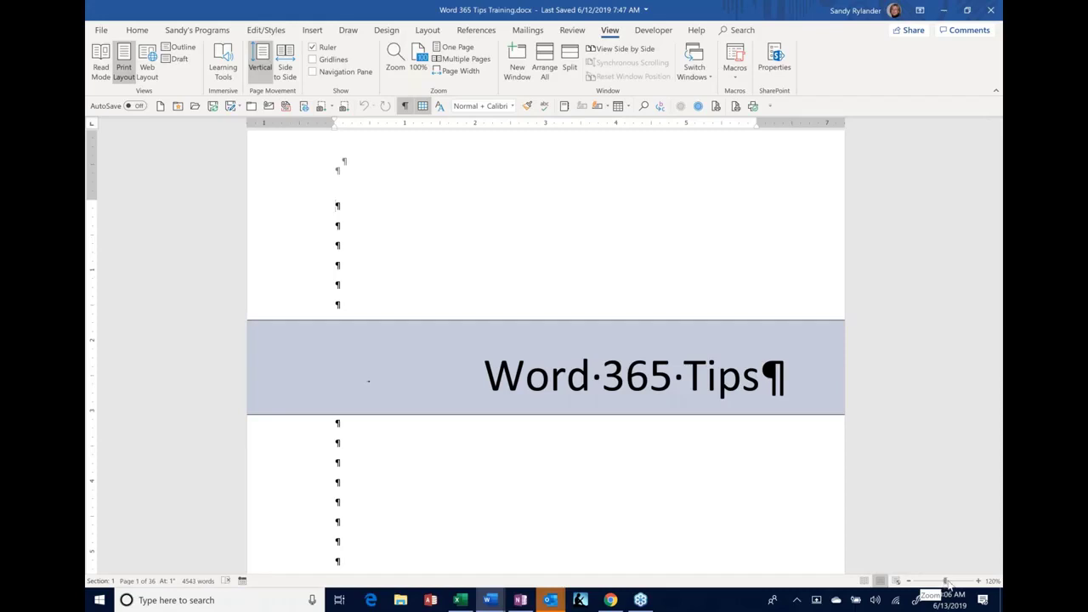
Shrink the view to 10% to show all pages, enlarge it to 472%, and set the zoom to 100%.
{"action": "left_click_drag", "start_coordinate": [946, 581], "coordinate": [910, 581]}
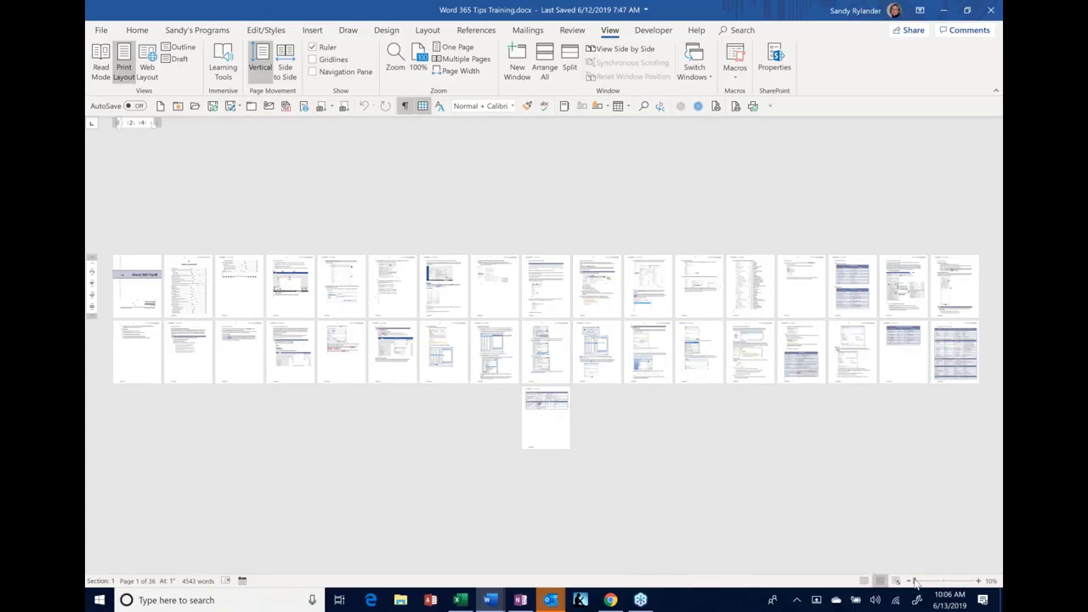
{"action": "left_click", "coordinate": [915, 582]}
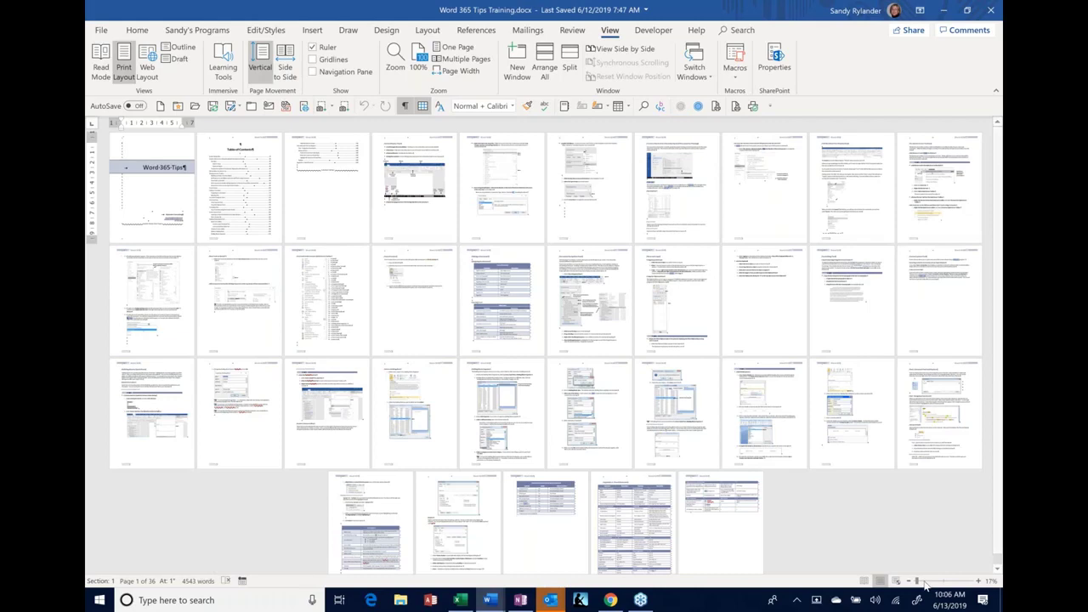
{"action": "left_click_drag", "start_coordinate": [916, 581], "coordinate": [970, 581]}
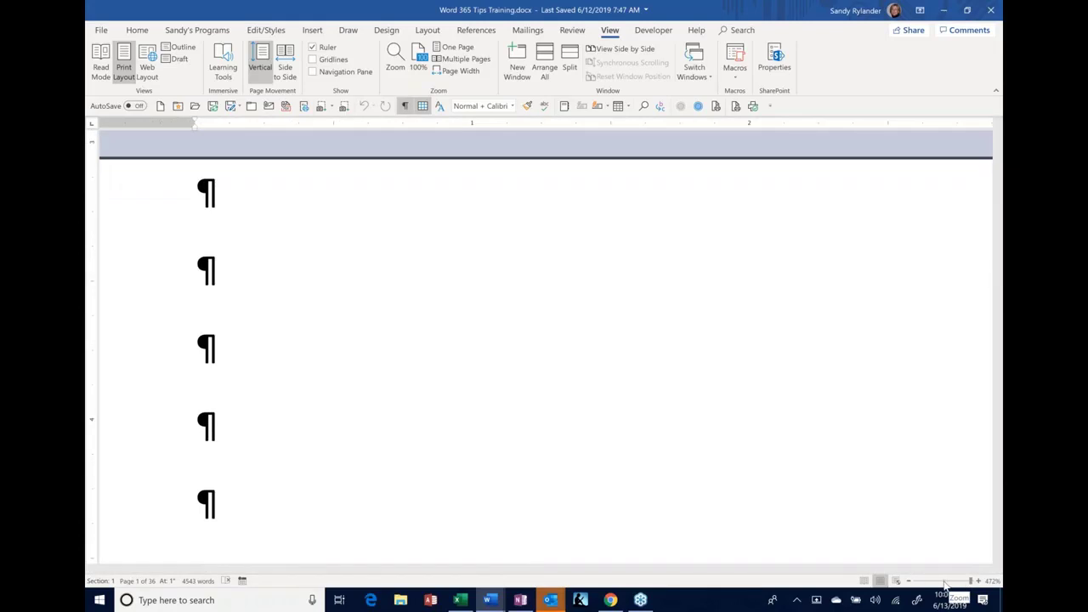
{"action": "left_click", "coordinate": [943, 583]}
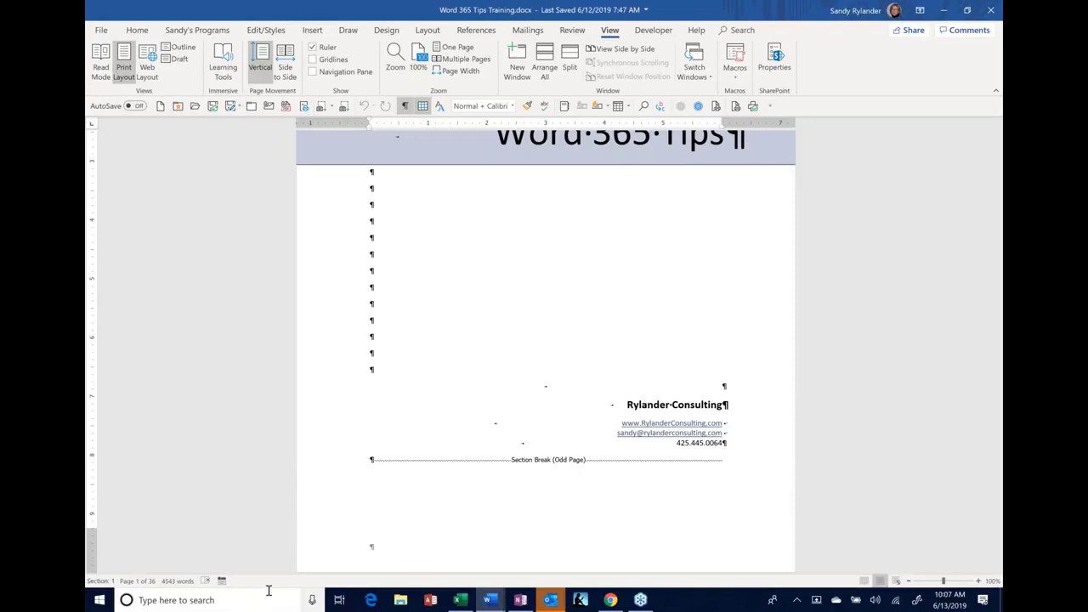
Check the vertical page position at two blank lines on the cover page and review the available status bar options.
{"action": "left_click", "coordinate": [392, 340]}
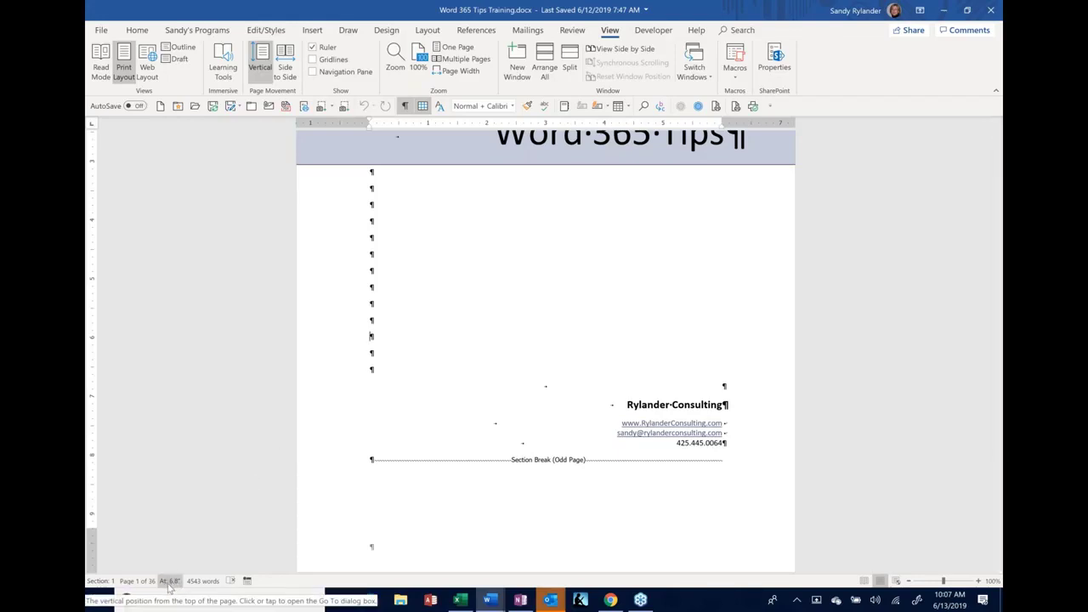
{"action": "left_click", "coordinate": [381, 172]}
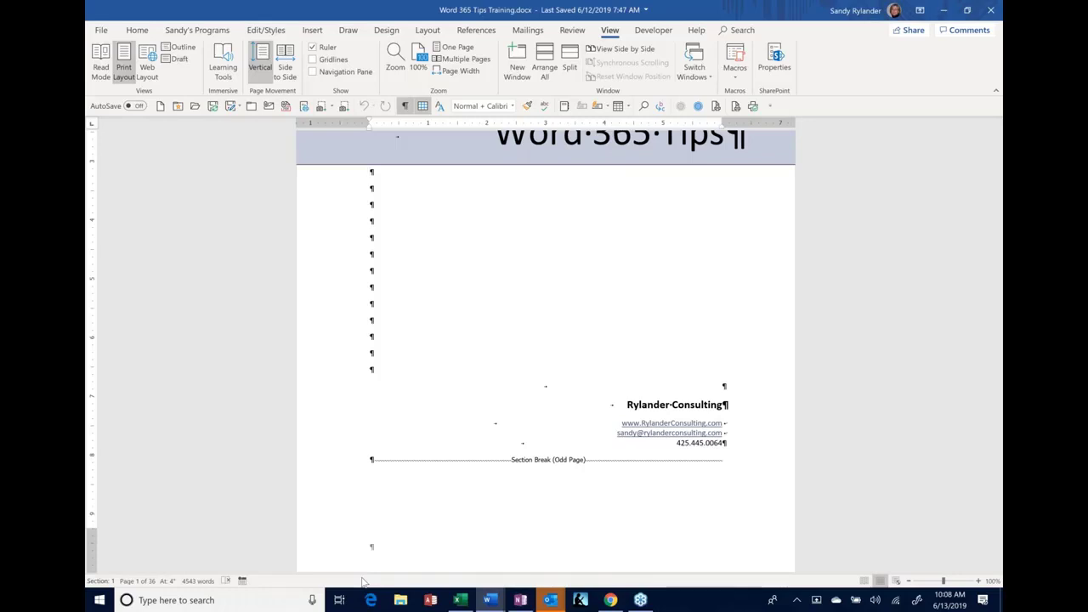
{"action": "right_click", "coordinate": [282, 581]}
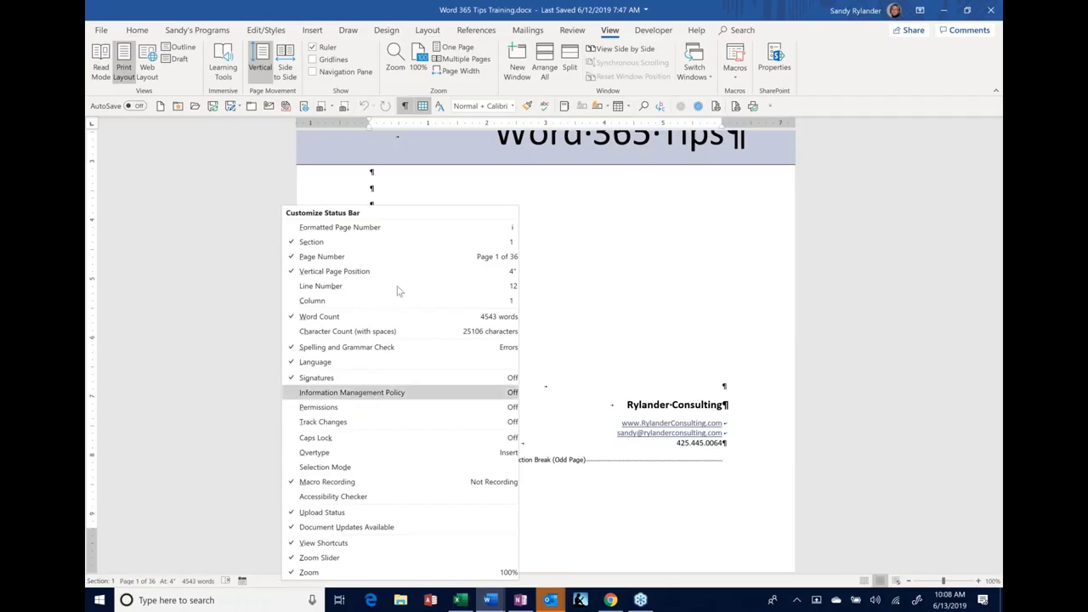
{"action": "left_click", "coordinate": [291, 244]}
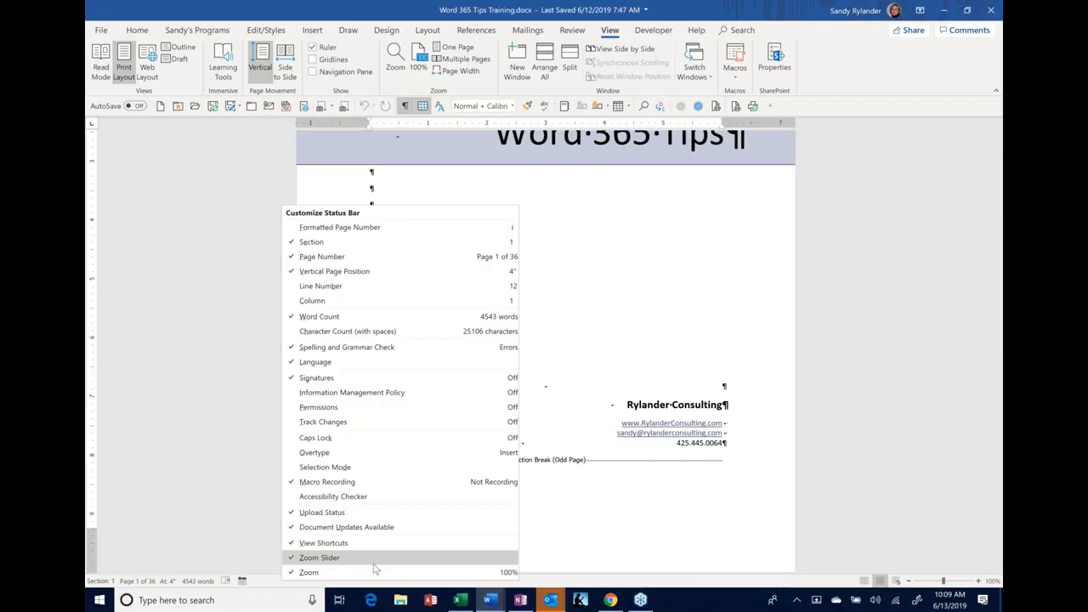
{"action": "left_click", "coordinate": [525, 545]}
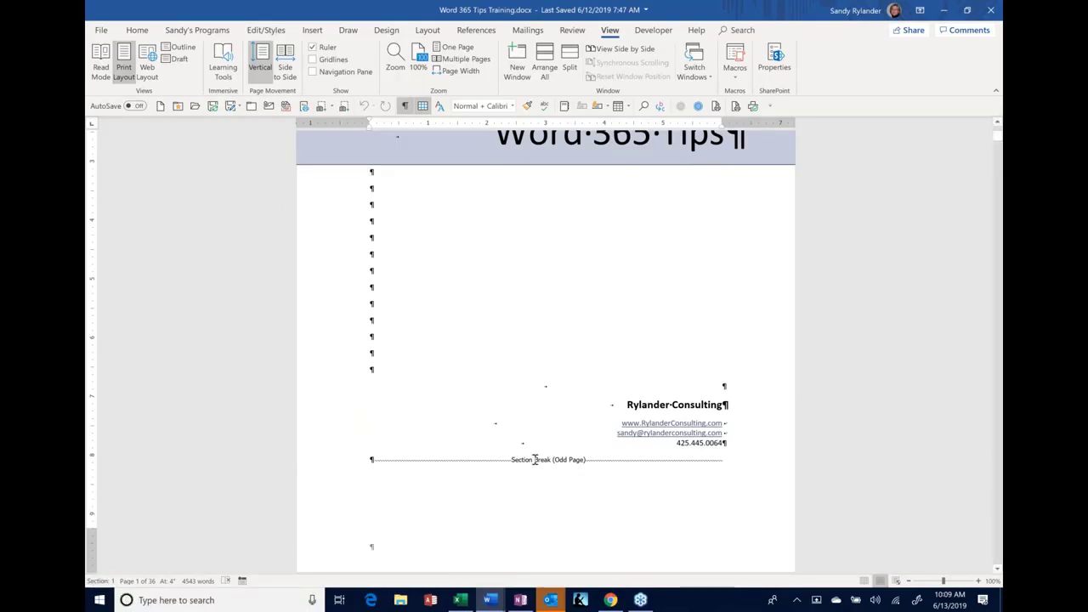
Place the cursor in the Table of Contents heading to check its section and page number.
{"action": "scroll", "coordinate": [535, 459], "scroll_direction": "down", "scroll_amount": 4}
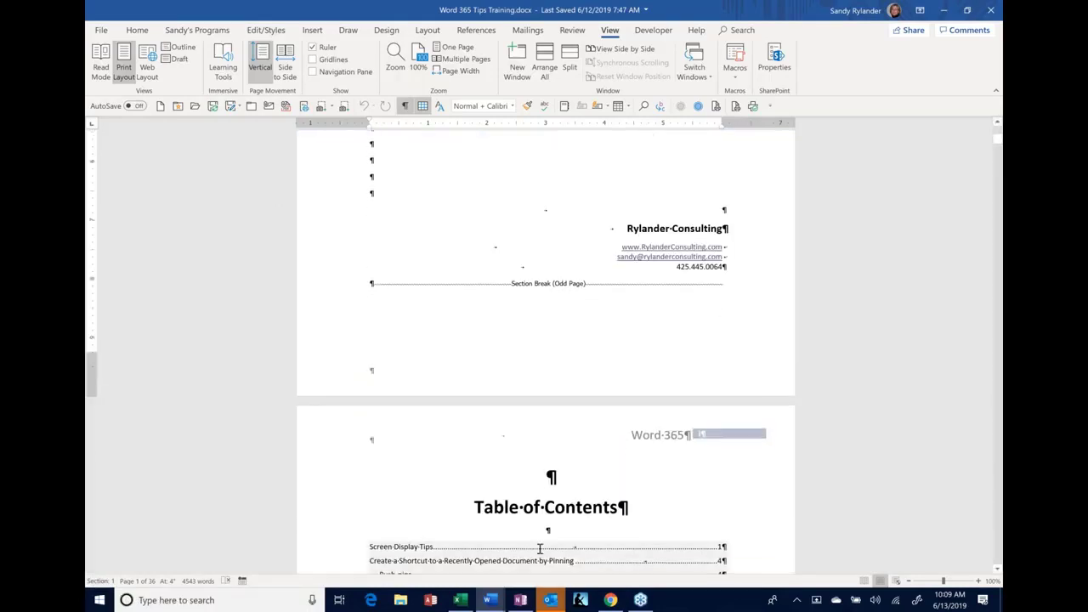
{"action": "left_click", "coordinate": [533, 507]}
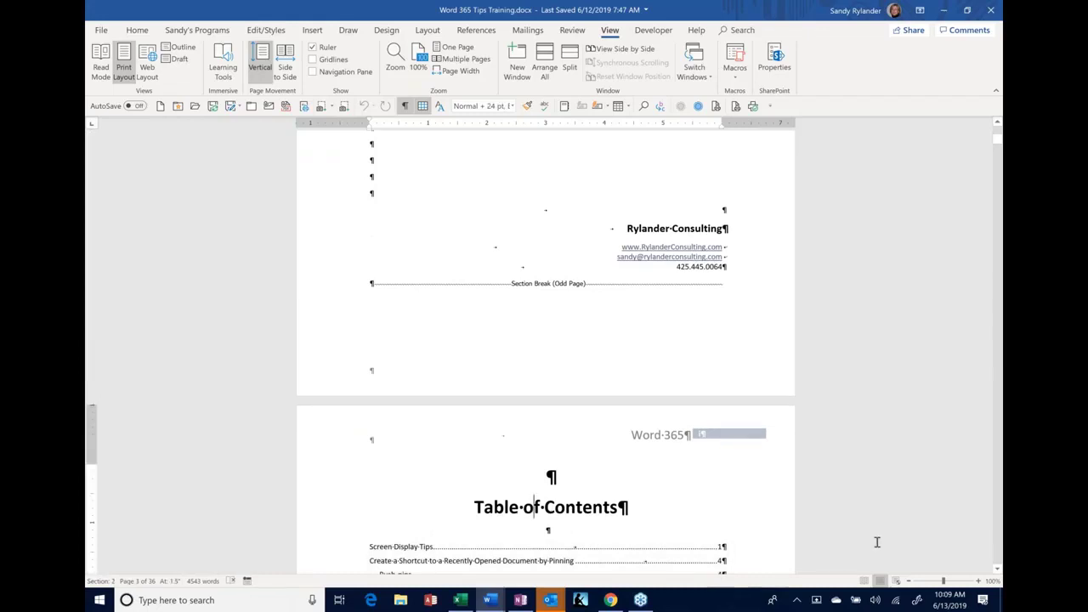
{"action": "mouse_move", "coordinate": [459, 601]}
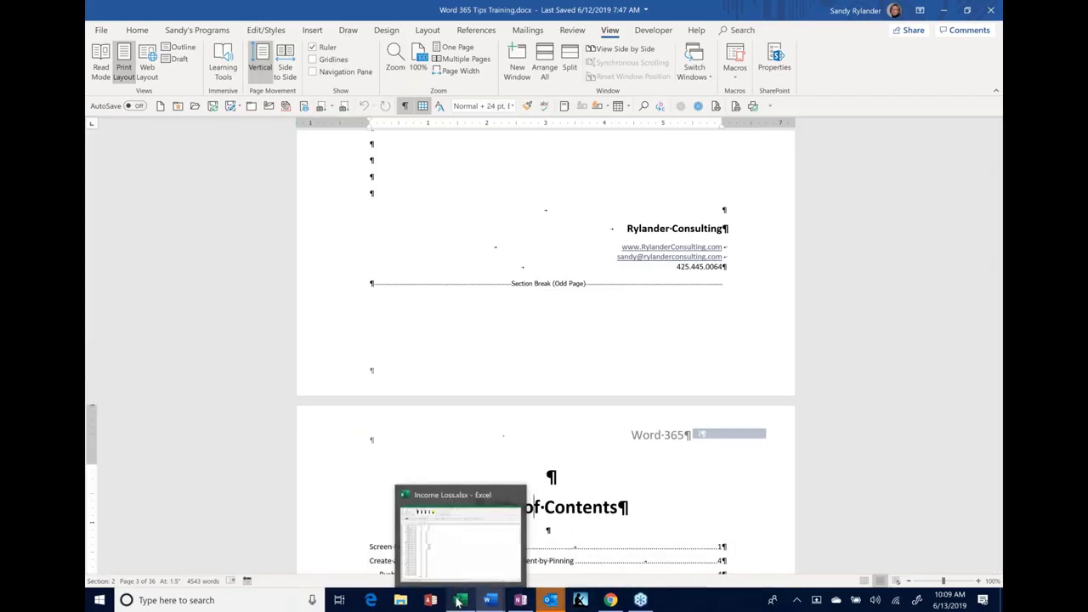
Examine the Go To, Replace and Find options of the Find and Replace dialog, leaving it without running a search.
{"action": "left_click", "coordinate": [100, 582]}
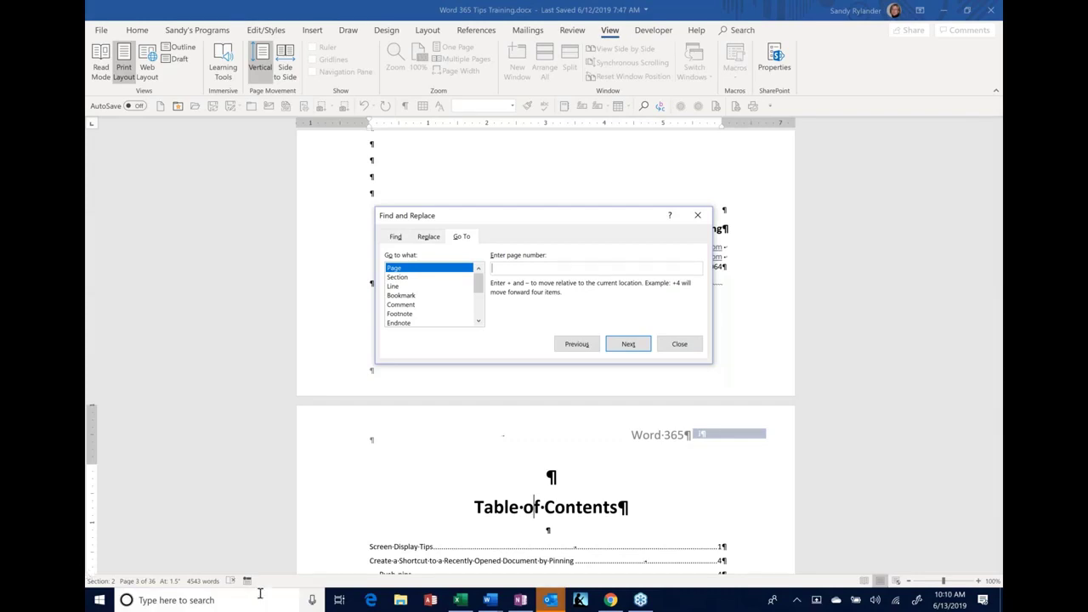
{"action": "left_click_drag", "start_coordinate": [478, 287], "coordinate": [479, 265]}
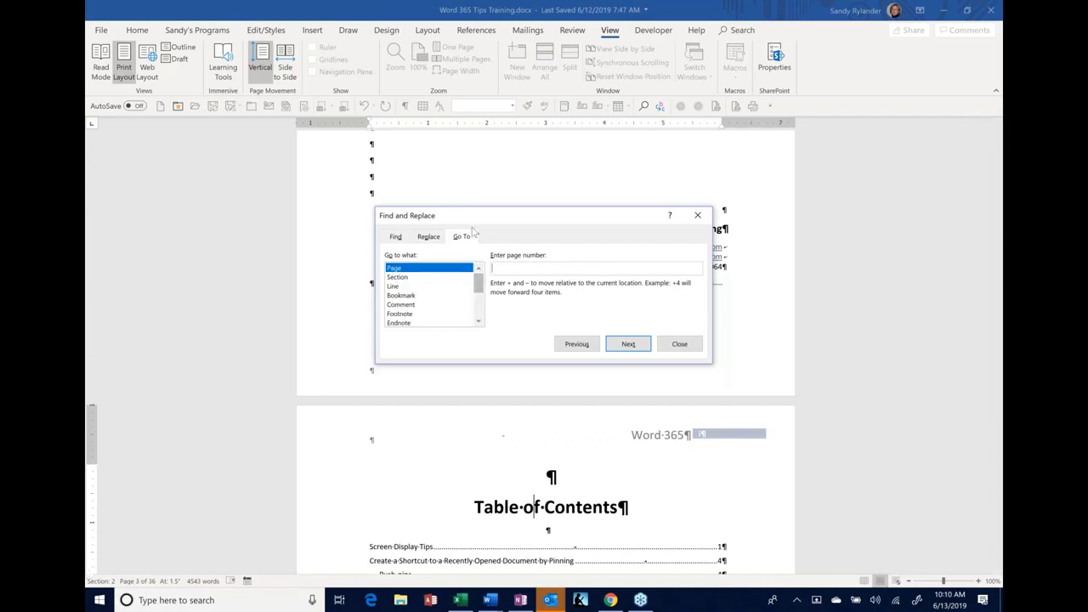
{"action": "left_click", "coordinate": [428, 240]}
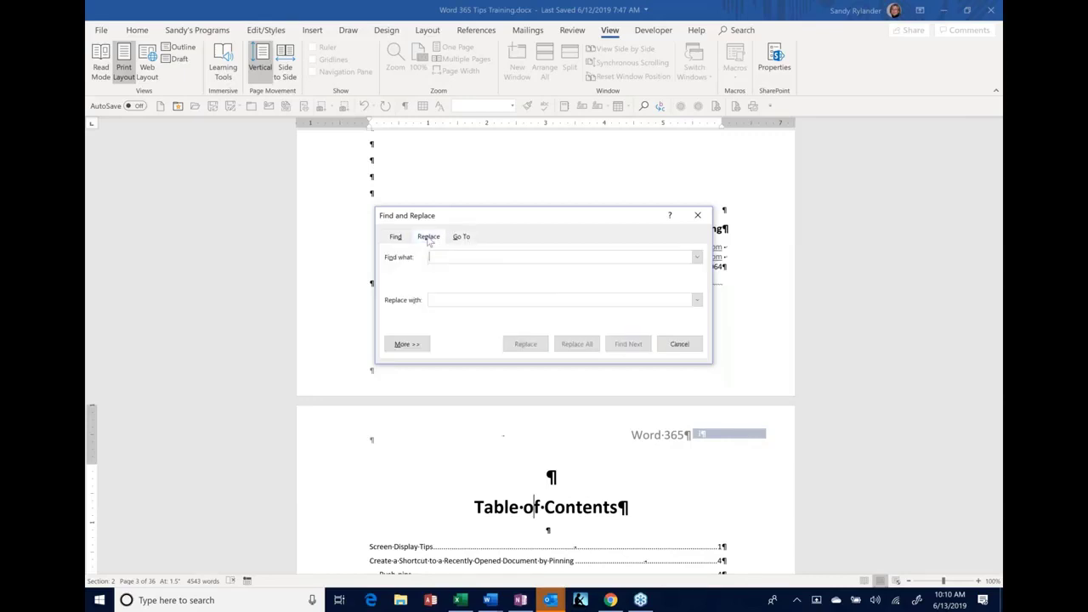
{"action": "left_click", "coordinate": [399, 240]}
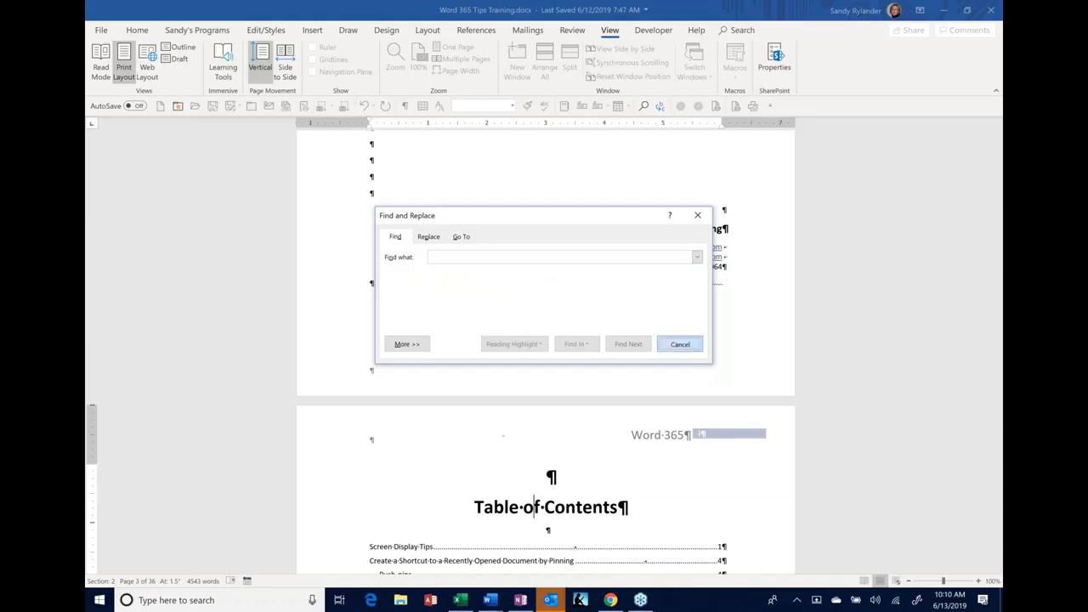
{"action": "left_click", "coordinate": [680, 344]}
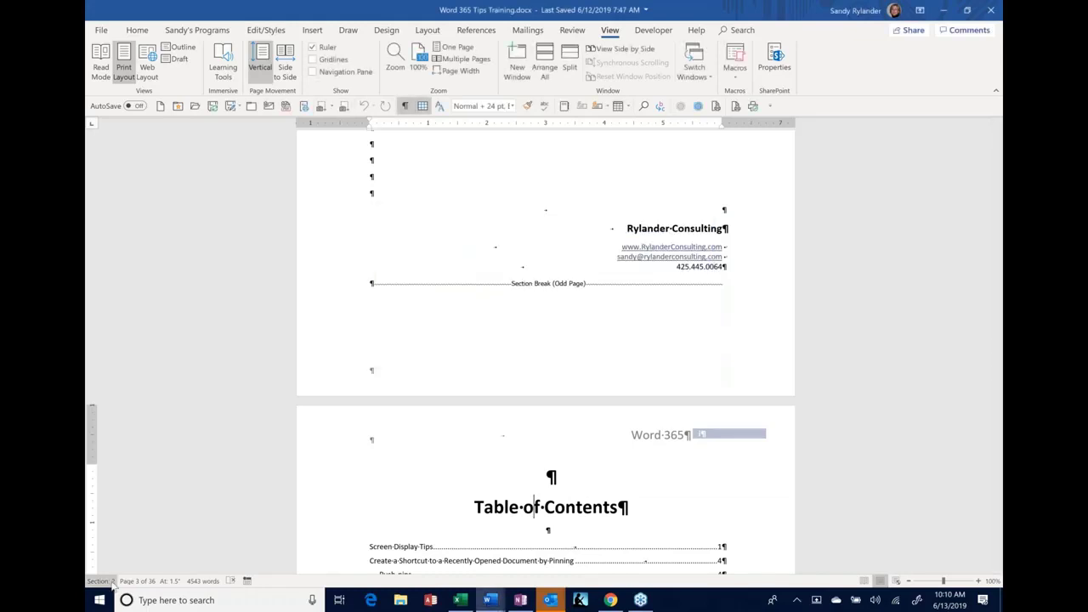
{"action": "key", "text": "ctrl+g"}
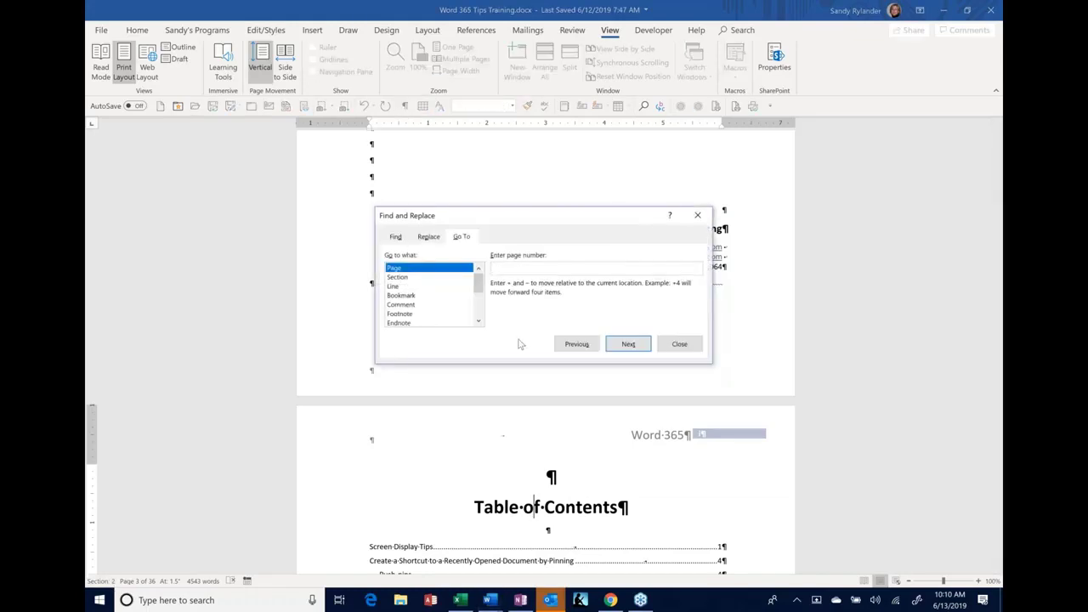
{"action": "left_click", "coordinate": [690, 346]}
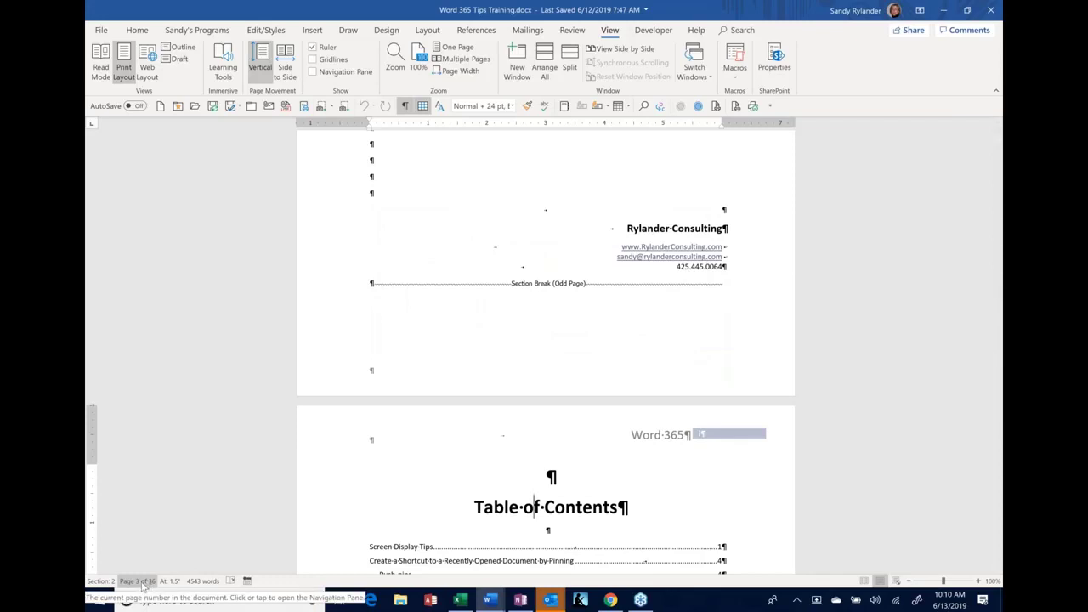
Show the Navigation pane with page thumbnails and jump to the page numbered 3.
{"action": "left_click", "coordinate": [143, 583]}
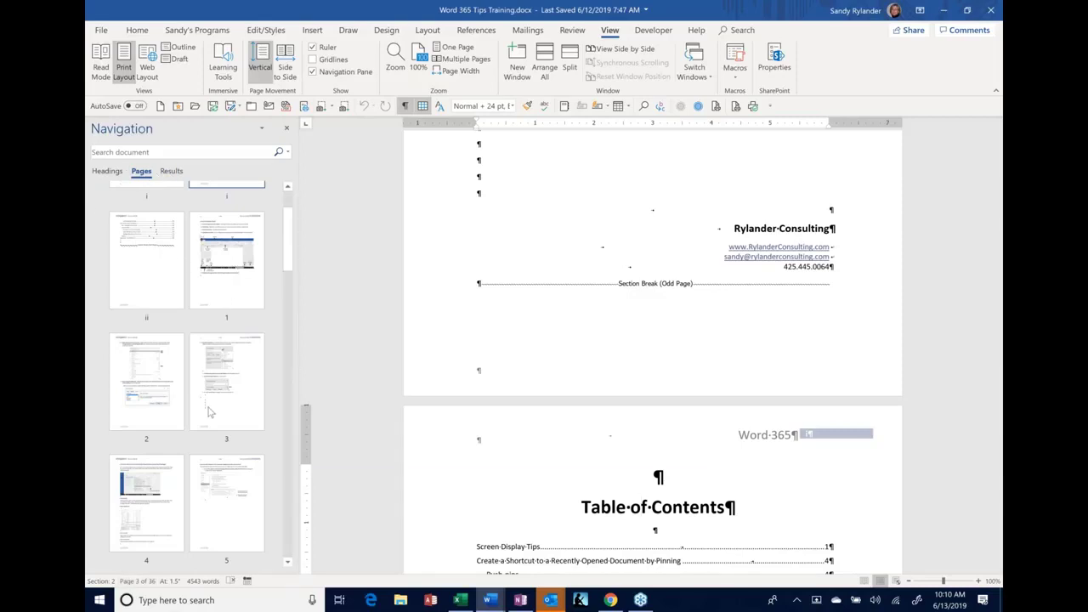
{"action": "left_click", "coordinate": [223, 373]}
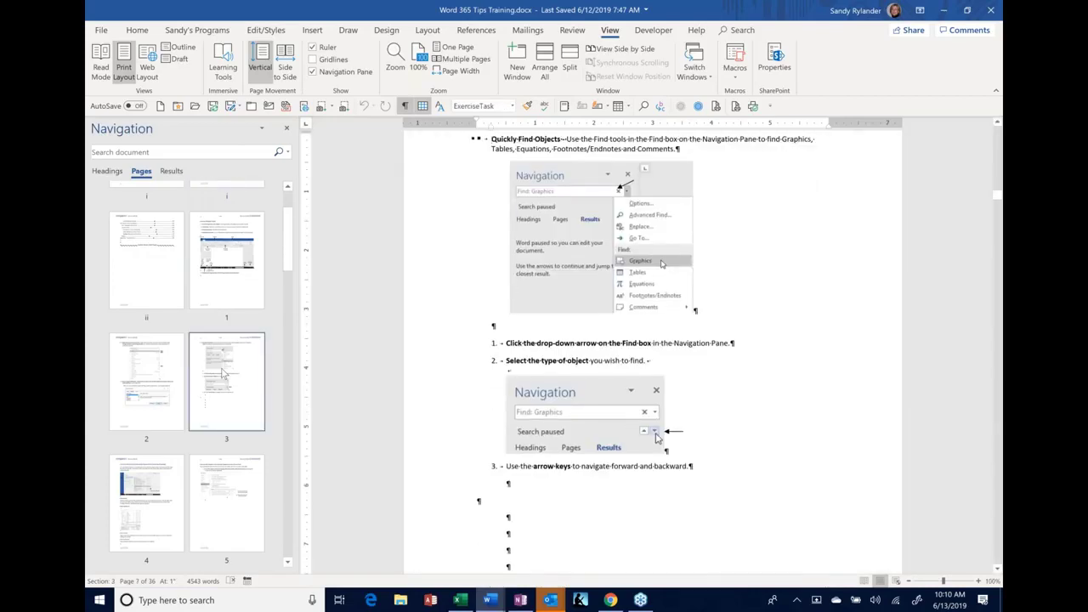
Search the document for "navigation", go to the match about closing the pane with the X, and place the cursor in the Move and Copy heading.
{"action": "left_click", "coordinate": [173, 171]}
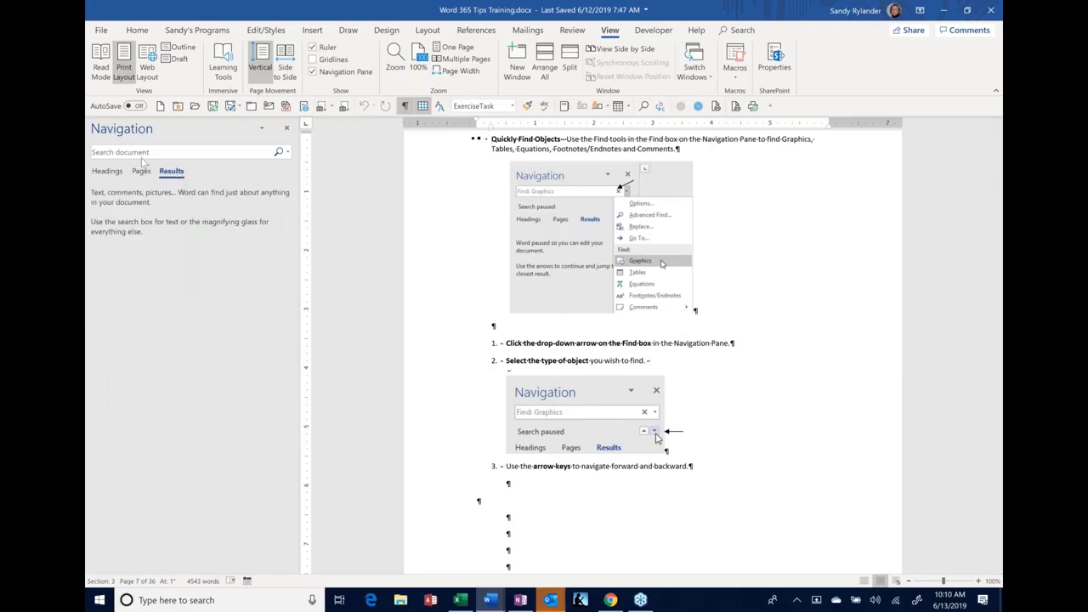
{"action": "left_click", "coordinate": [144, 152]}
{"action": "type", "text": "navigation"}
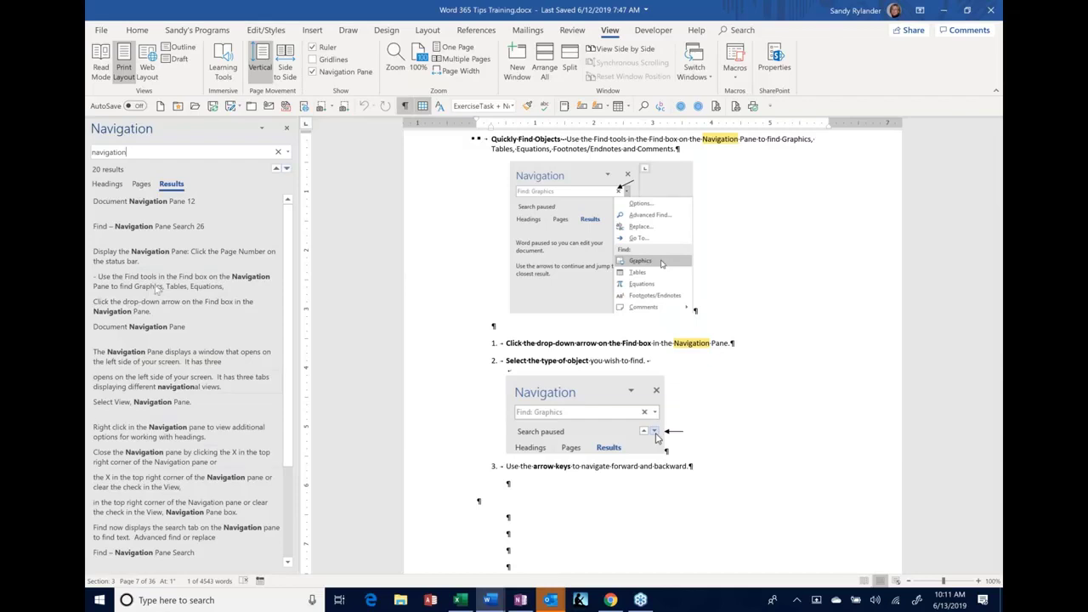
{"action": "left_click", "coordinate": [132, 489]}
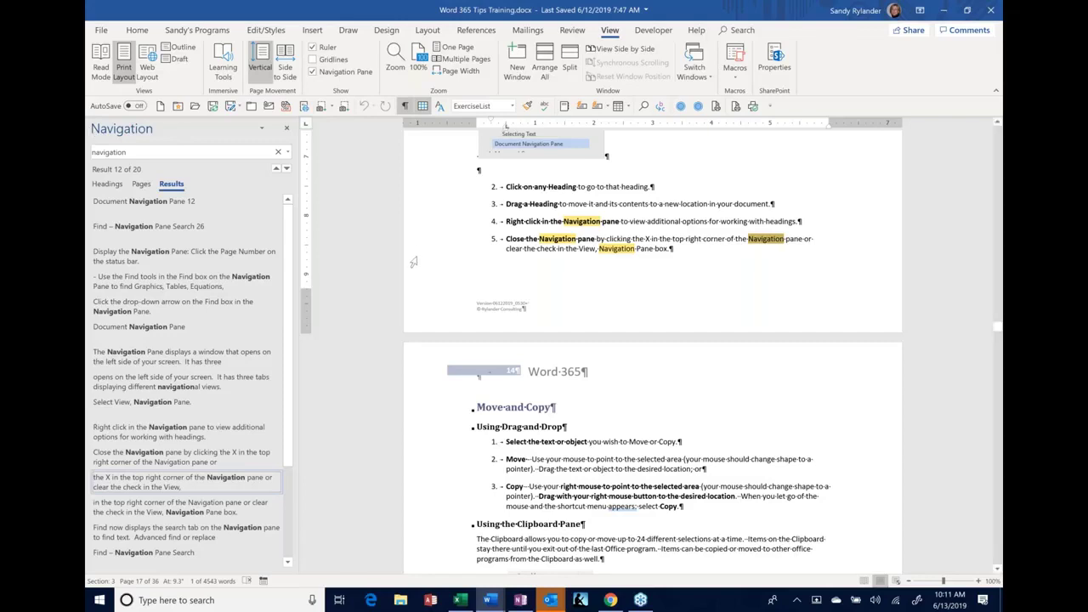
{"action": "left_click", "coordinate": [482, 408]}
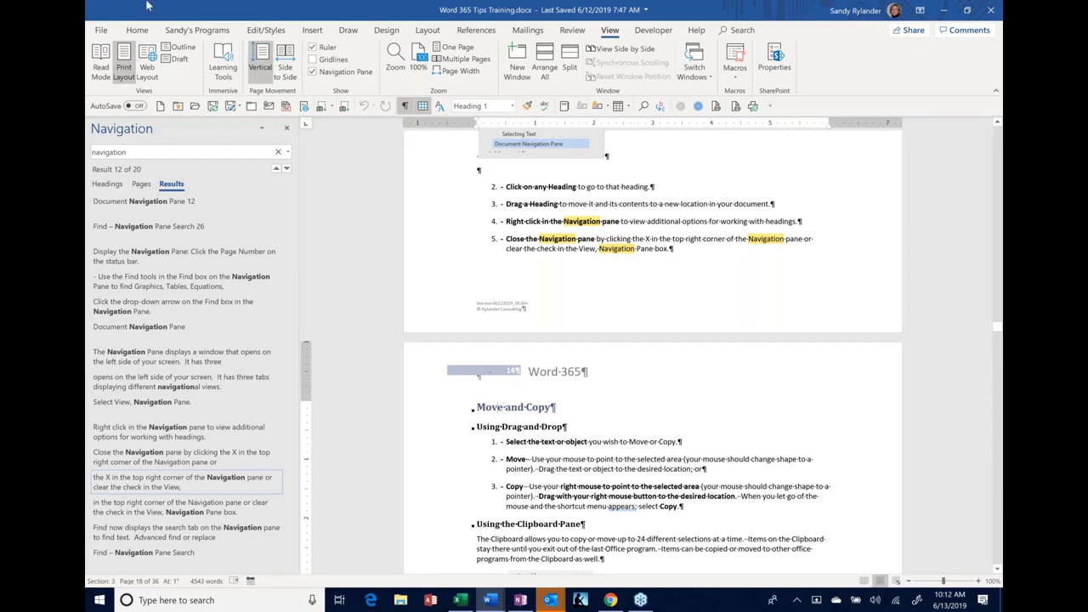
List the document's headings in the Navigation pane and jump to The Quick Access Toolbar, then to Editing a Document.
{"action": "left_click", "coordinate": [137, 30]}
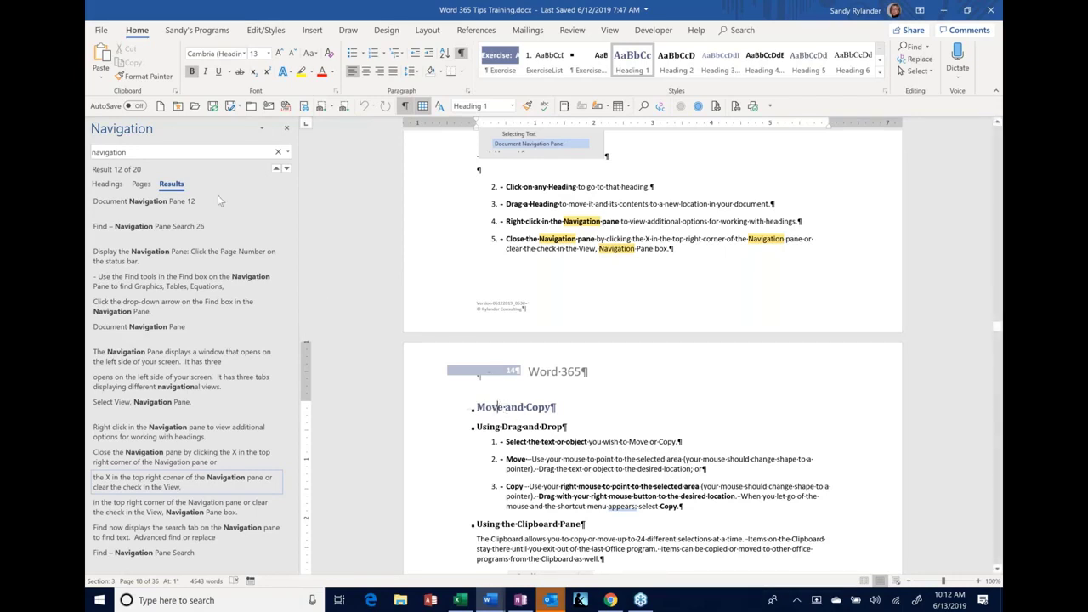
{"action": "left_click", "coordinate": [107, 183]}
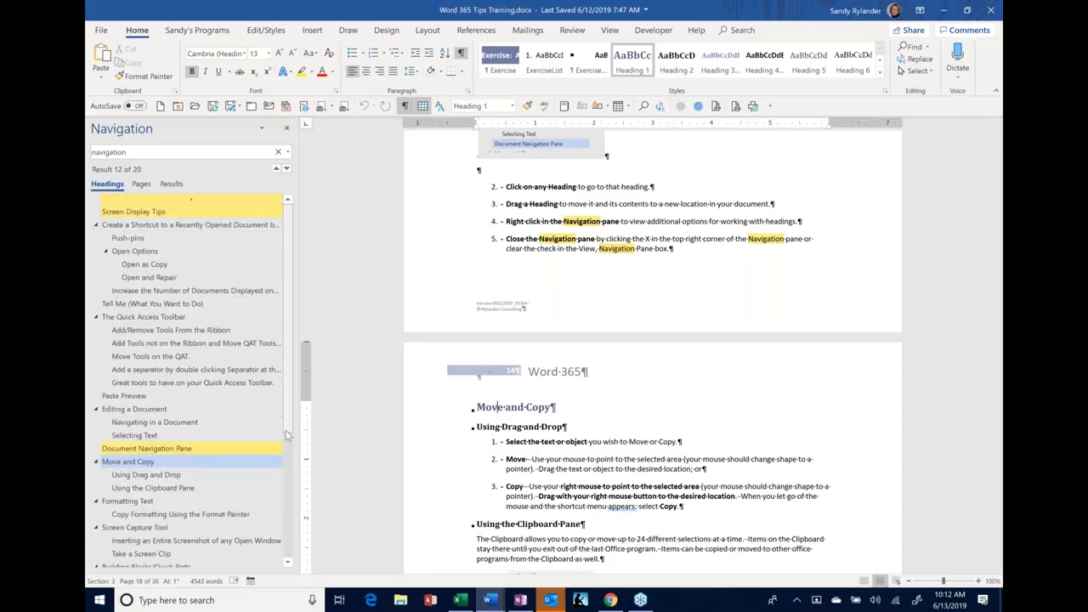
{"action": "scroll", "coordinate": [285, 430], "scroll_direction": "down", "scroll_amount": 1}
{"action": "scroll", "coordinate": [286, 445], "scroll_direction": "down", "scroll_amount": 4}
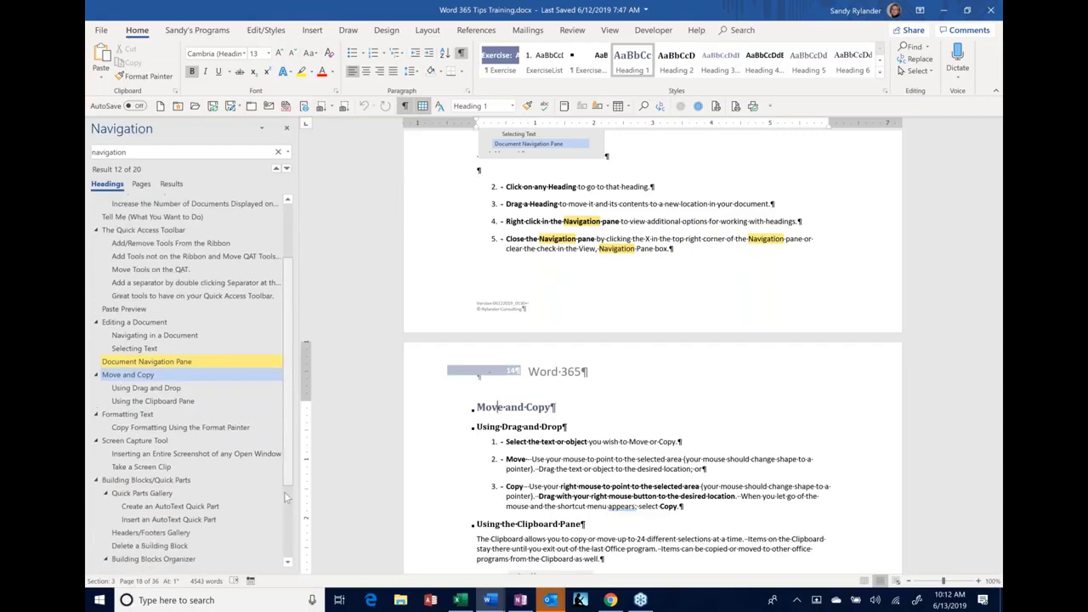
{"action": "scroll", "coordinate": [286, 501], "scroll_direction": "up", "scroll_amount": 5}
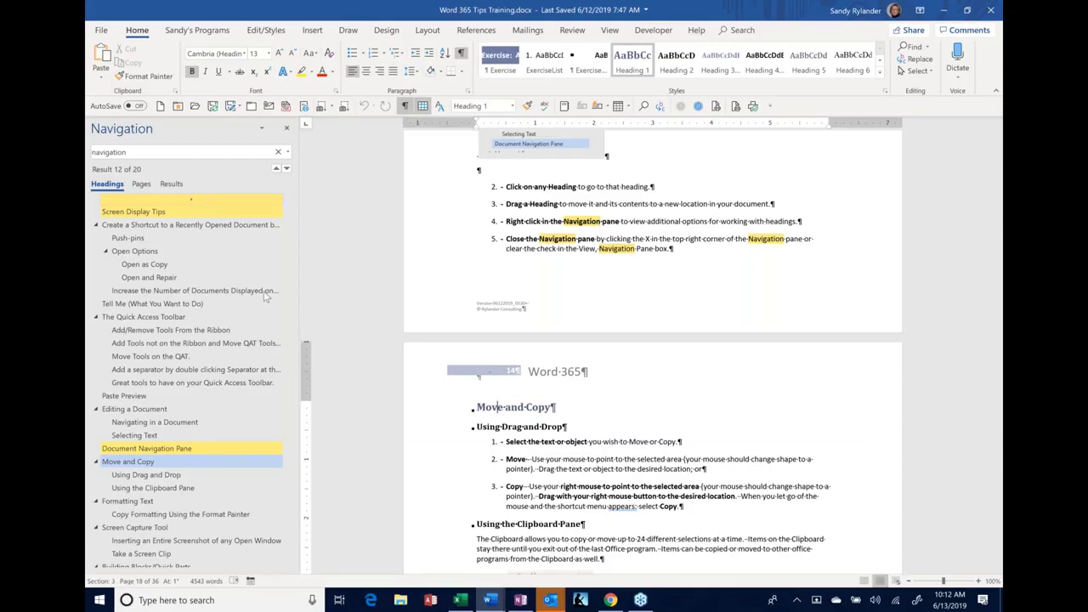
{"action": "left_click", "coordinate": [134, 317]}
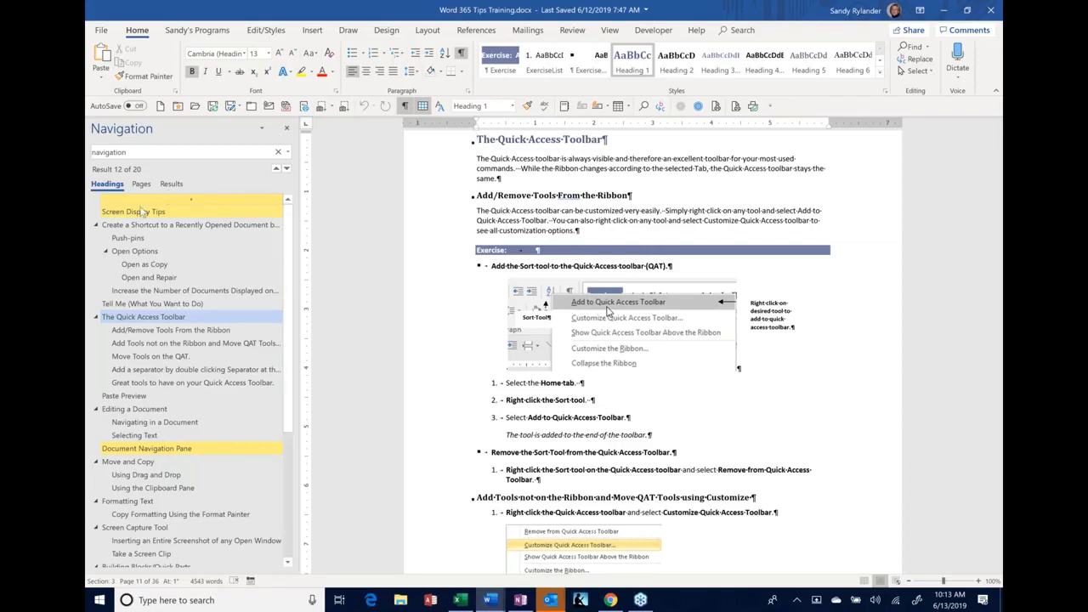
{"action": "left_click", "coordinate": [134, 409]}
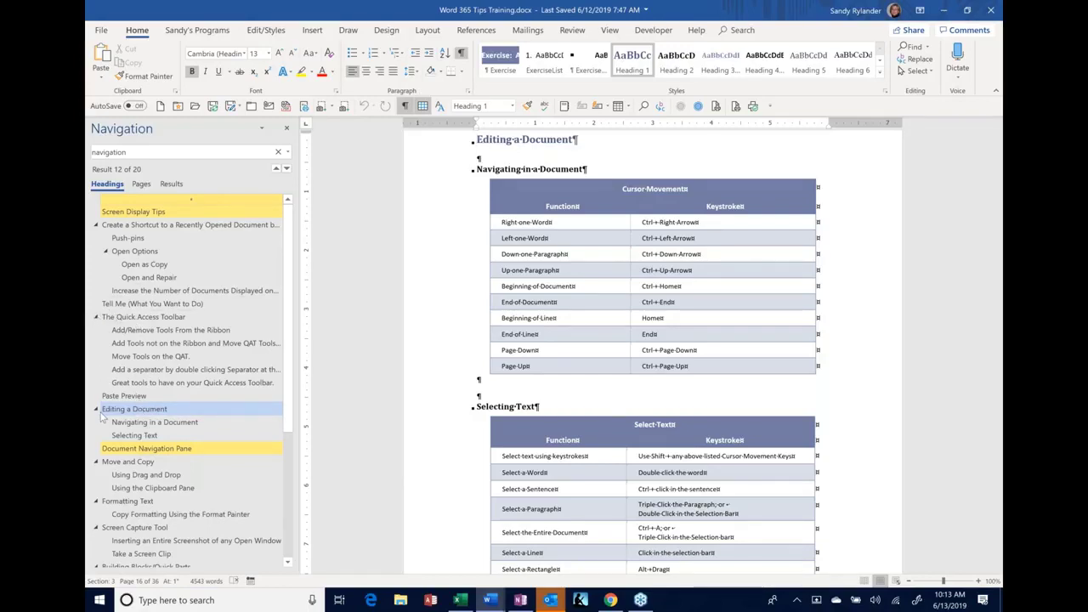
Move the collapsed The Quick Access Toolbar section below Document Navigation Pane, and its Add/Remove Tools From the Ribbon subsection one place down.
{"action": "left_click", "coordinate": [96, 317]}
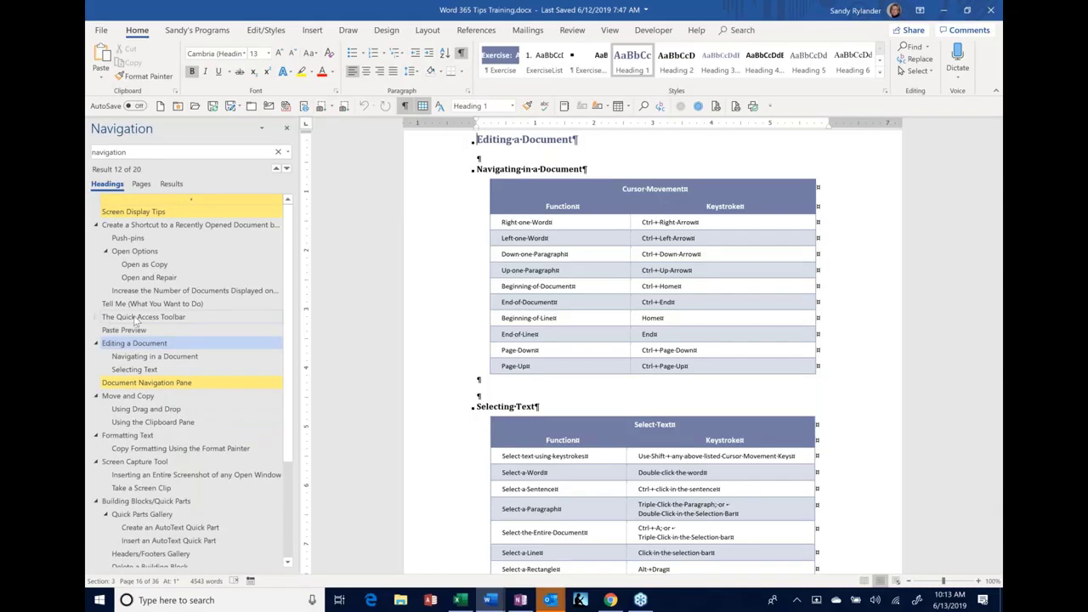
{"action": "left_click_drag", "start_coordinate": [134, 319], "coordinate": [124, 398]}
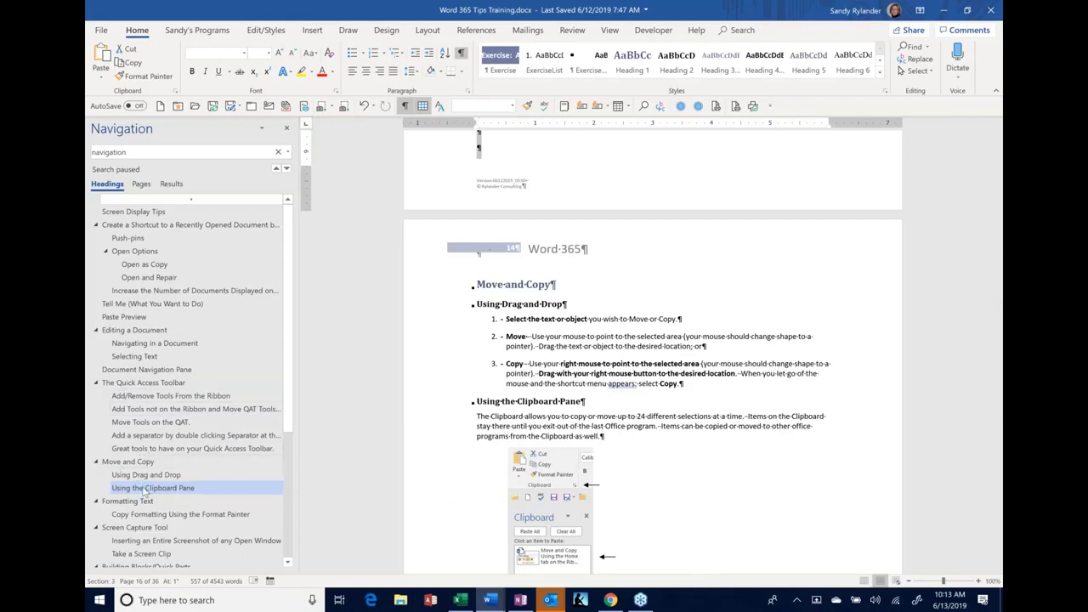
{"action": "left_click", "coordinate": [148, 398]}
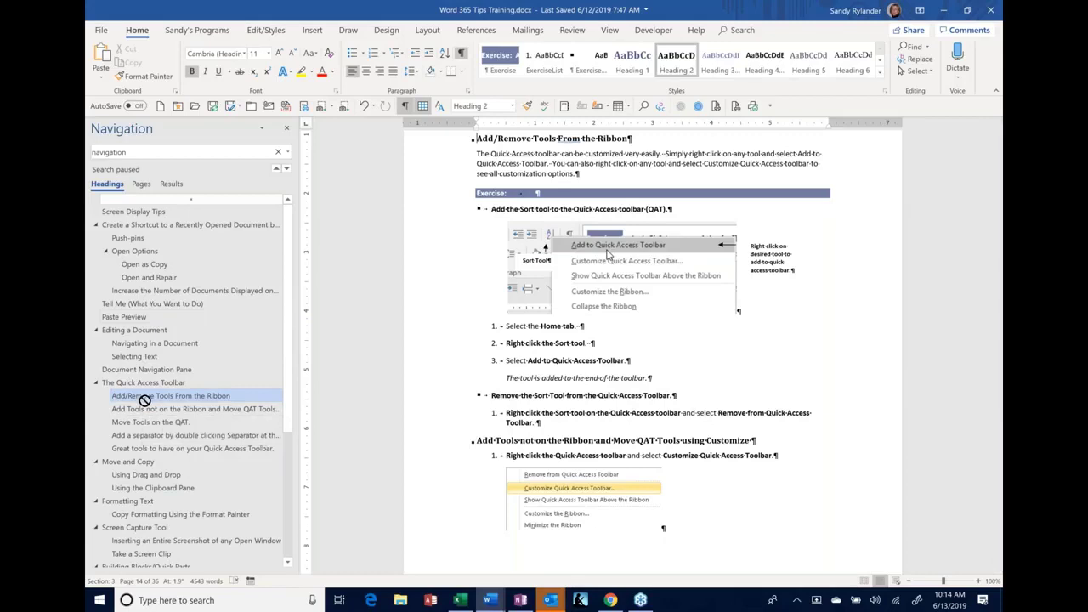
{"action": "left_click_drag", "start_coordinate": [145, 398], "coordinate": [148, 416]}
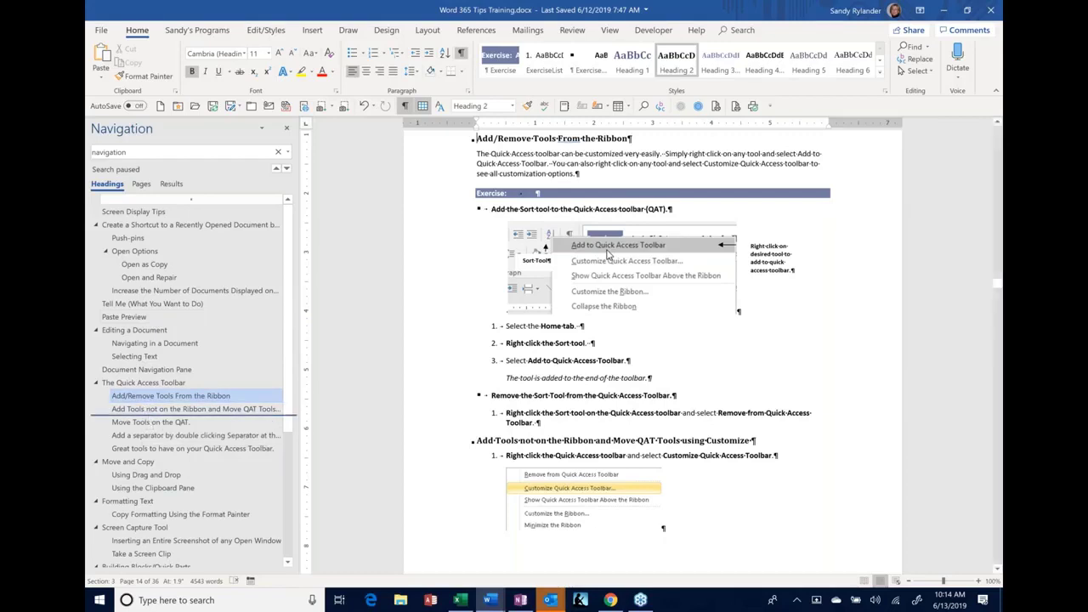
{"action": "left_click_drag", "start_coordinate": [147, 417], "coordinate": [148, 416]}
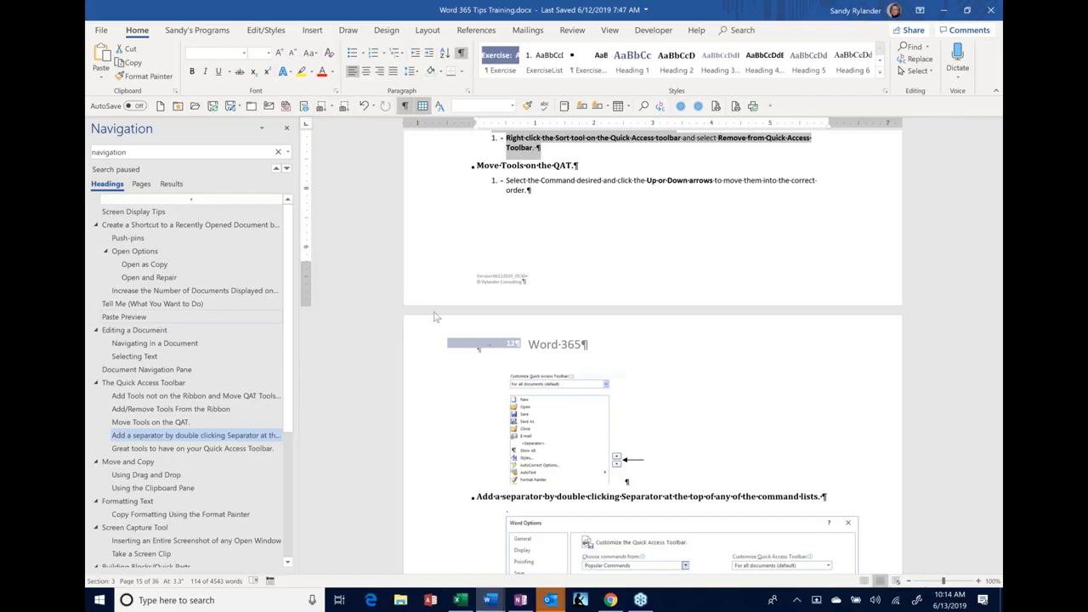
Undo both heading section moves to restore the original document order.
{"action": "scroll", "coordinate": [607, 181], "scroll_direction": "up", "scroll_amount": 4}
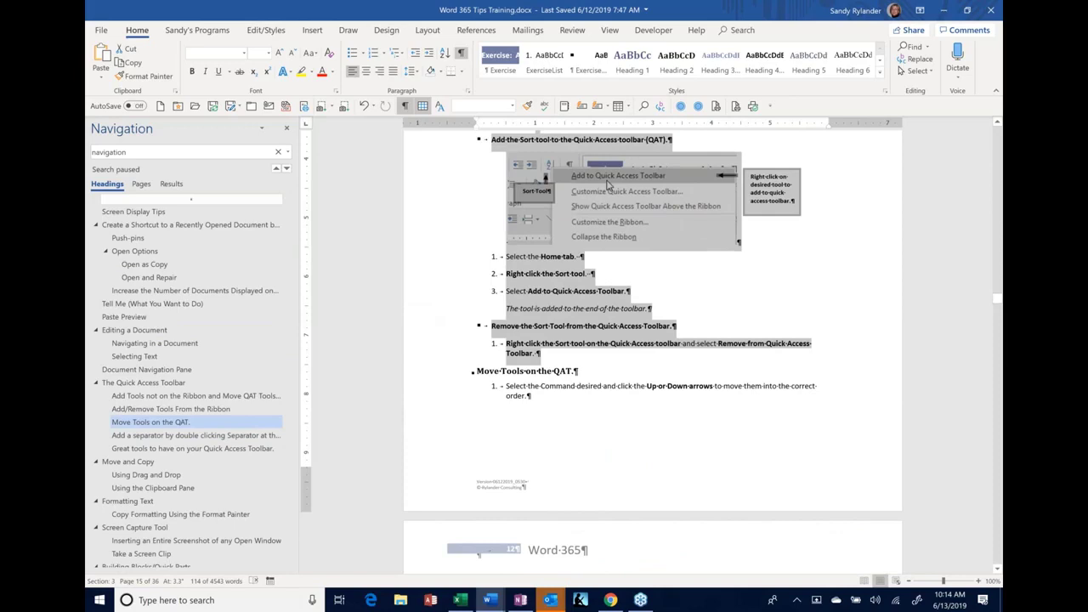
{"action": "scroll", "coordinate": [651, 340], "scroll_direction": "up", "scroll_amount": 4}
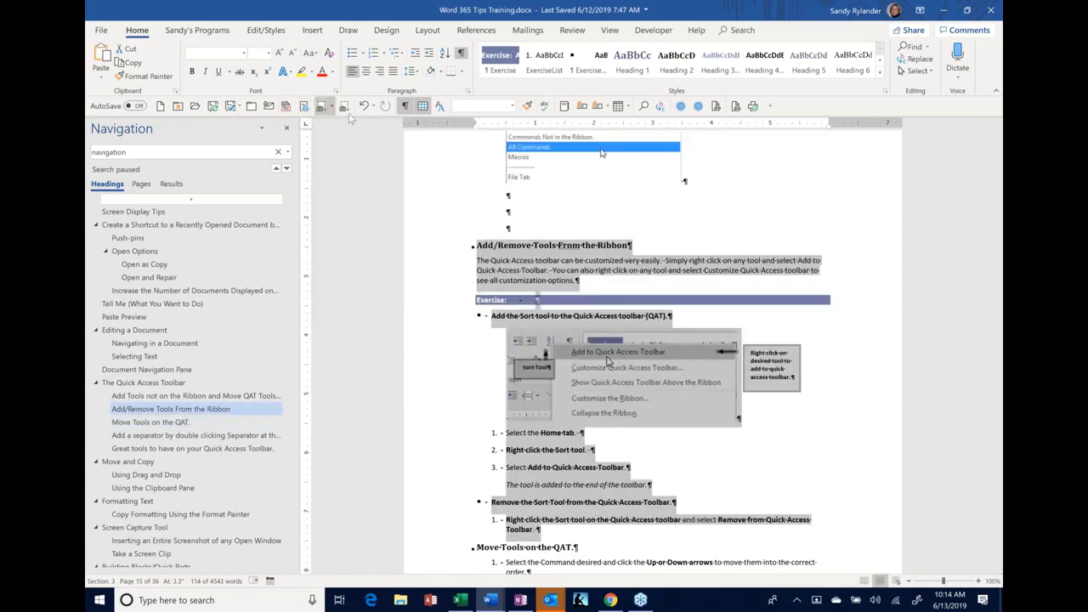
{"action": "left_click", "coordinate": [364, 111]}
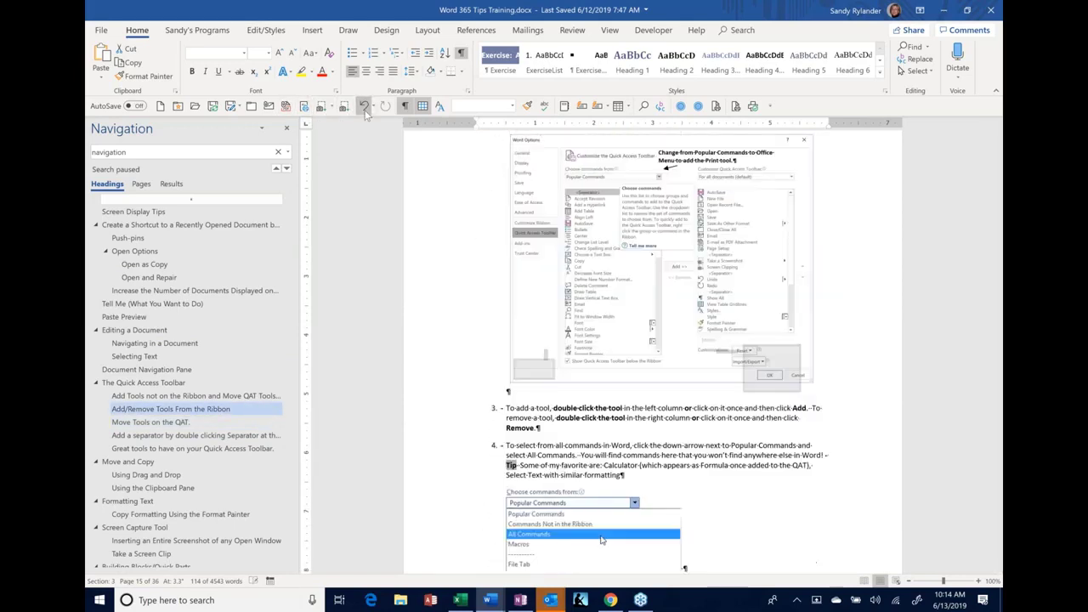
{"action": "left_click", "coordinate": [365, 110]}
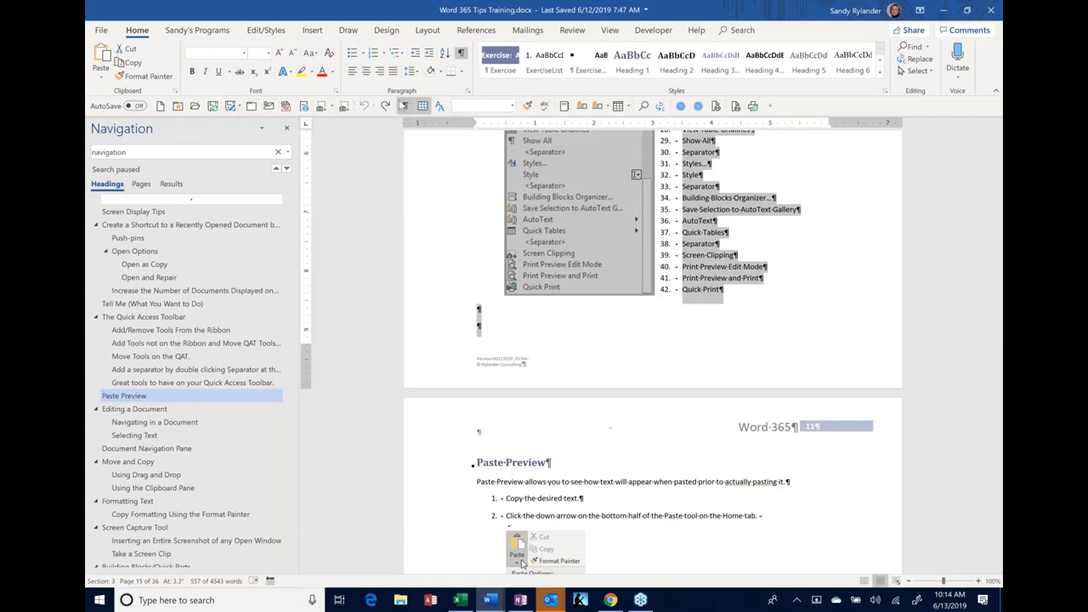
Examine the Paragraph dialog's indent, spacing and page break options and the Font dialog, closing both without changes.
{"action": "left_click", "coordinate": [468, 90]}
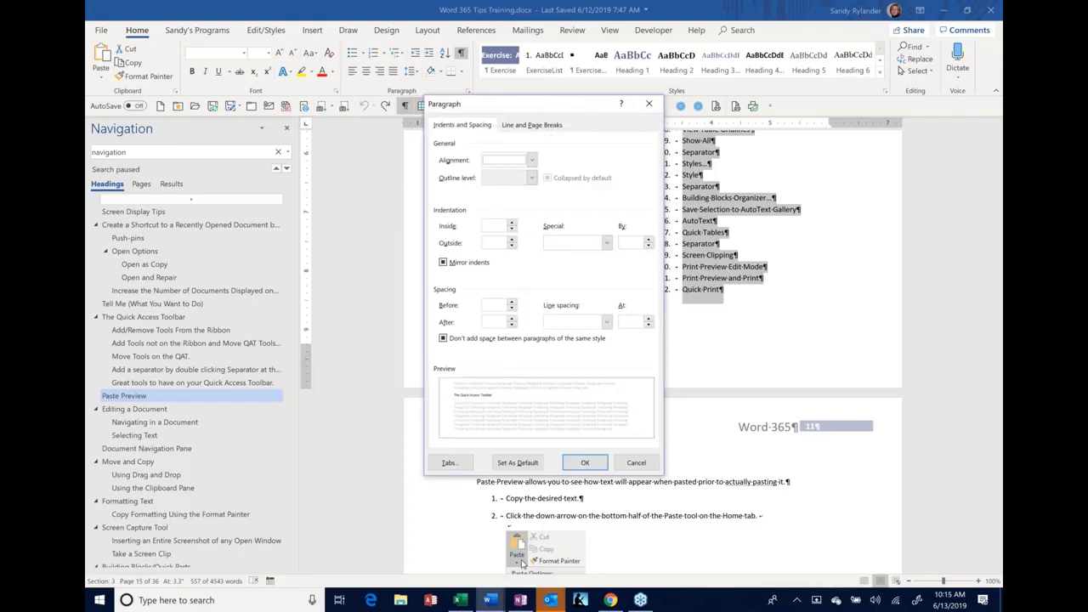
{"action": "left_click", "coordinate": [532, 125]}
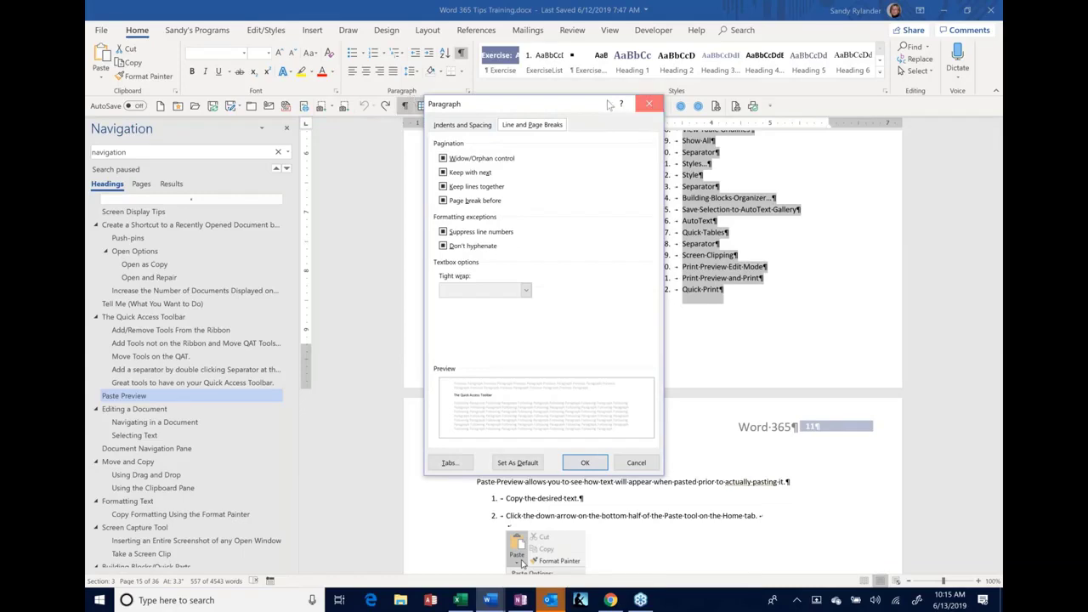
{"action": "left_click", "coordinate": [648, 104]}
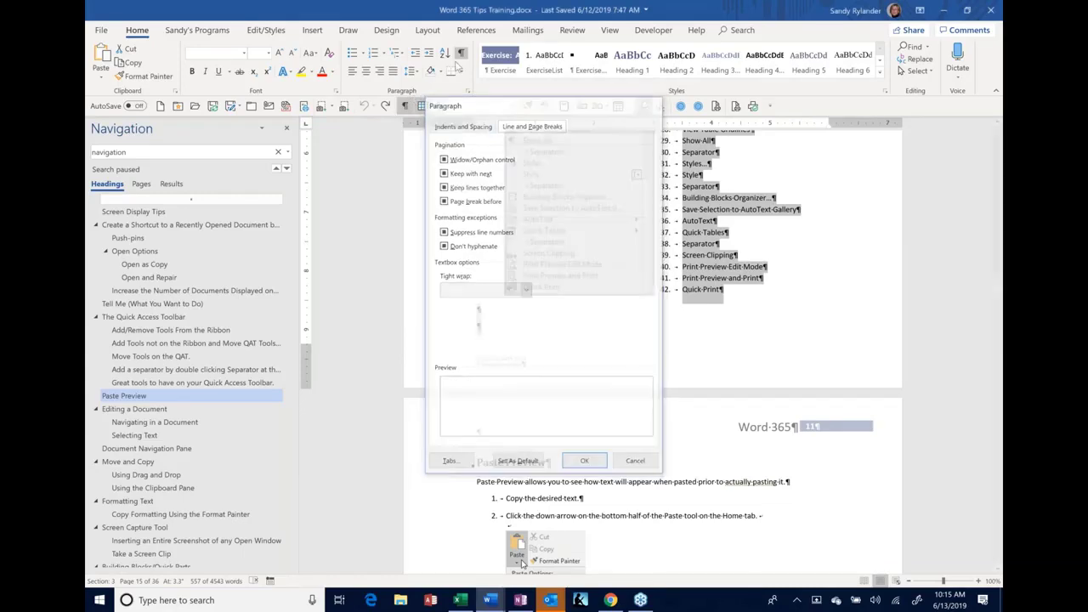
{"action": "left_click", "coordinate": [344, 106]}
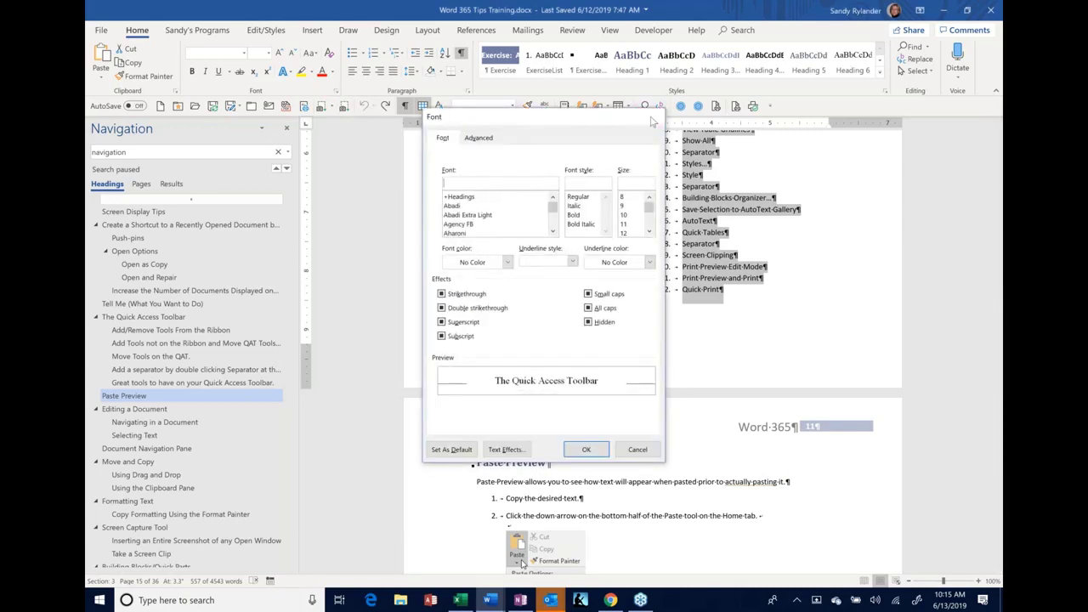
{"action": "left_click", "coordinate": [651, 118]}
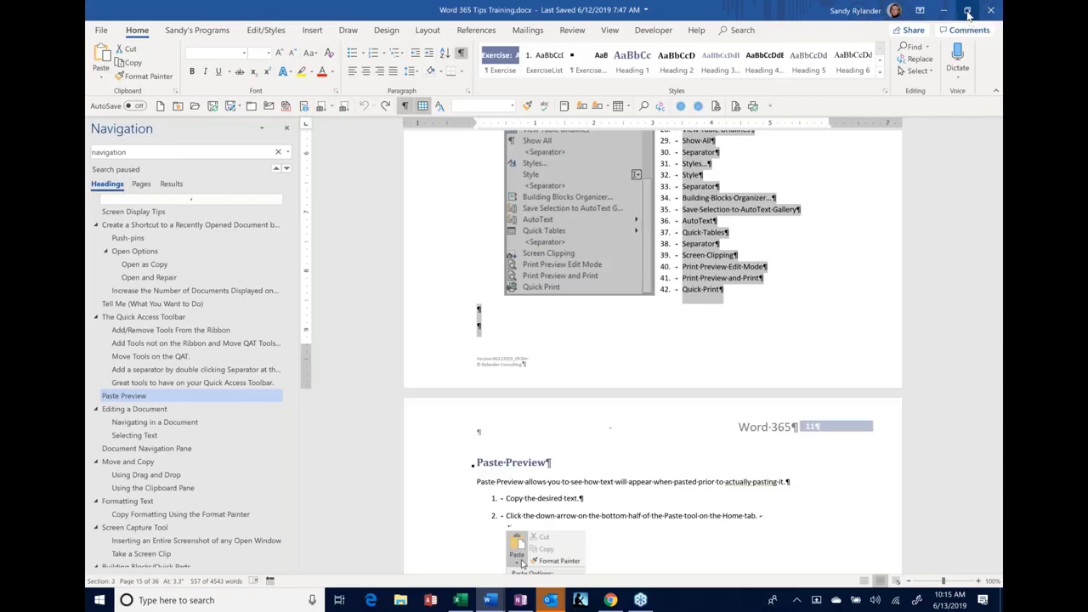
Restore the Word 365 Tips Training.docx window to a smaller size, move it around the screen and maximize it again.
{"action": "left_click", "coordinate": [967, 11]}
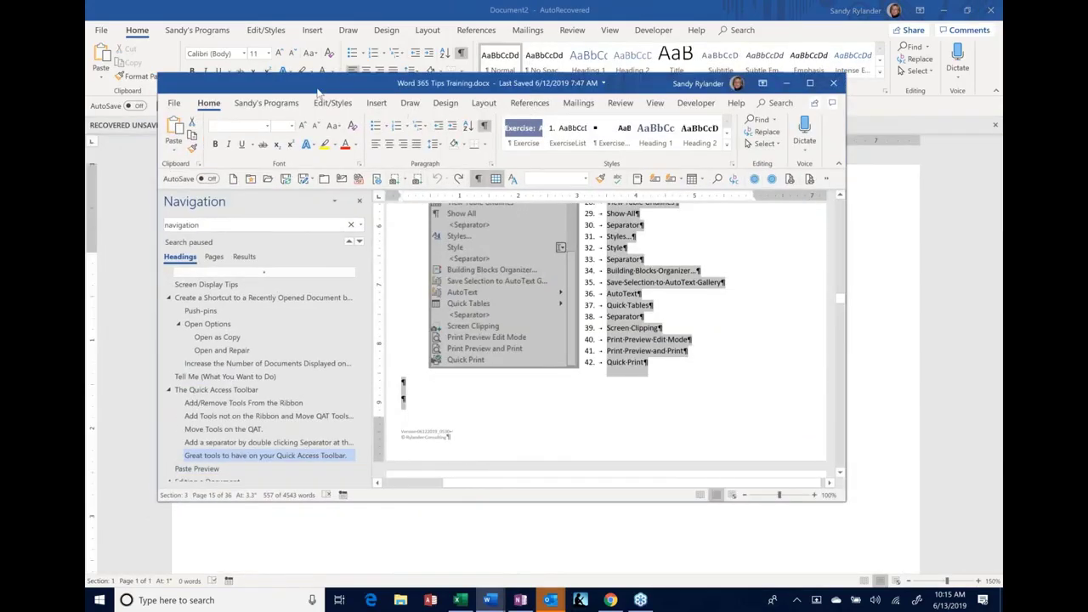
{"action": "left_click_drag", "start_coordinate": [319, 92], "coordinate": [366, 153]}
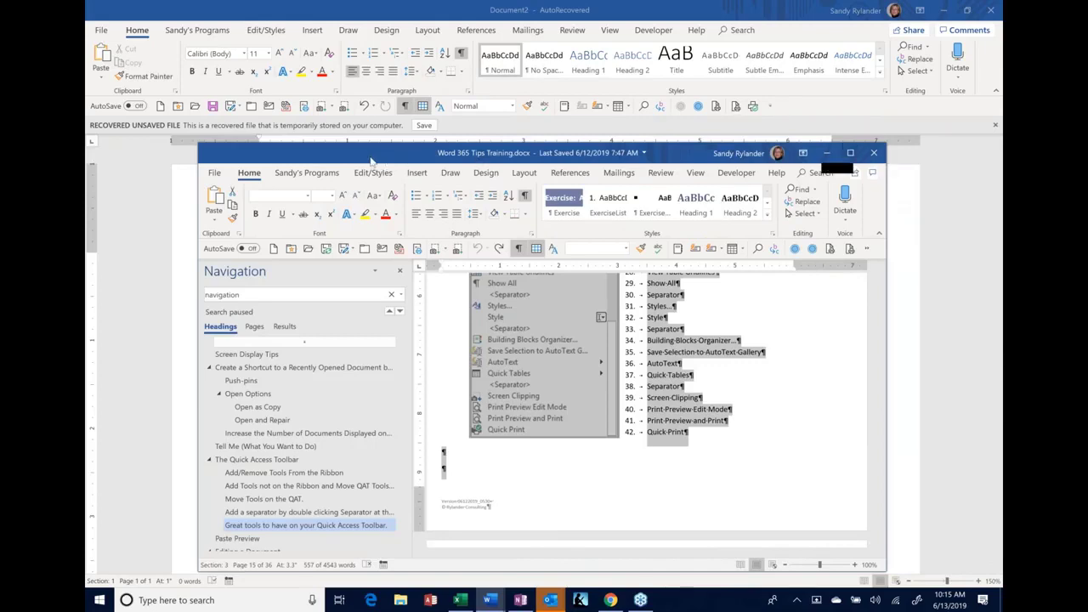
{"action": "left_click_drag", "start_coordinate": [417, 159], "coordinate": [582, 156]}
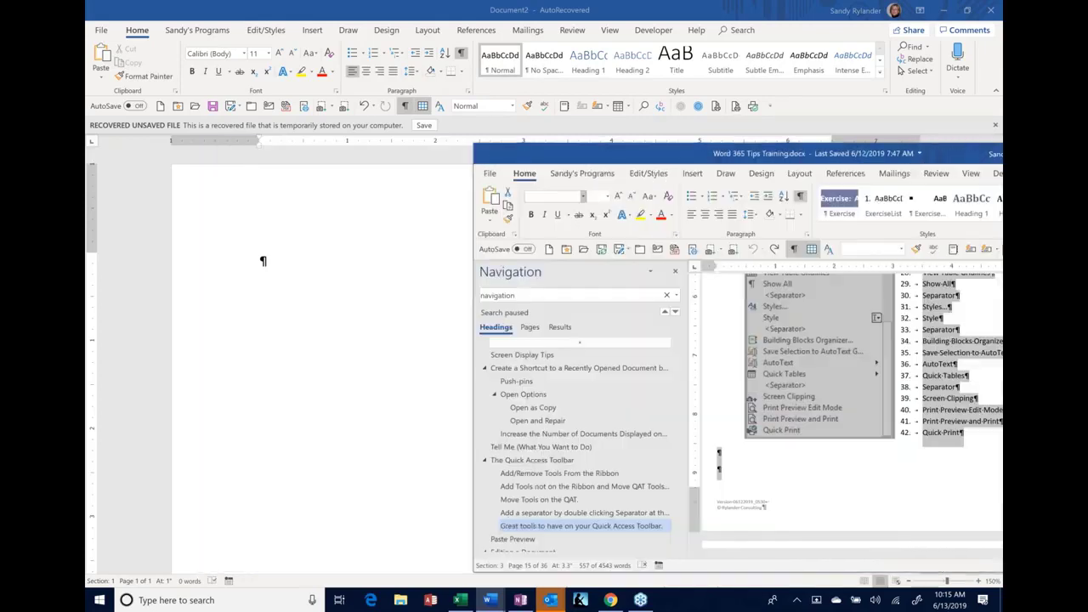
{"action": "double_click", "coordinate": [582, 156]}
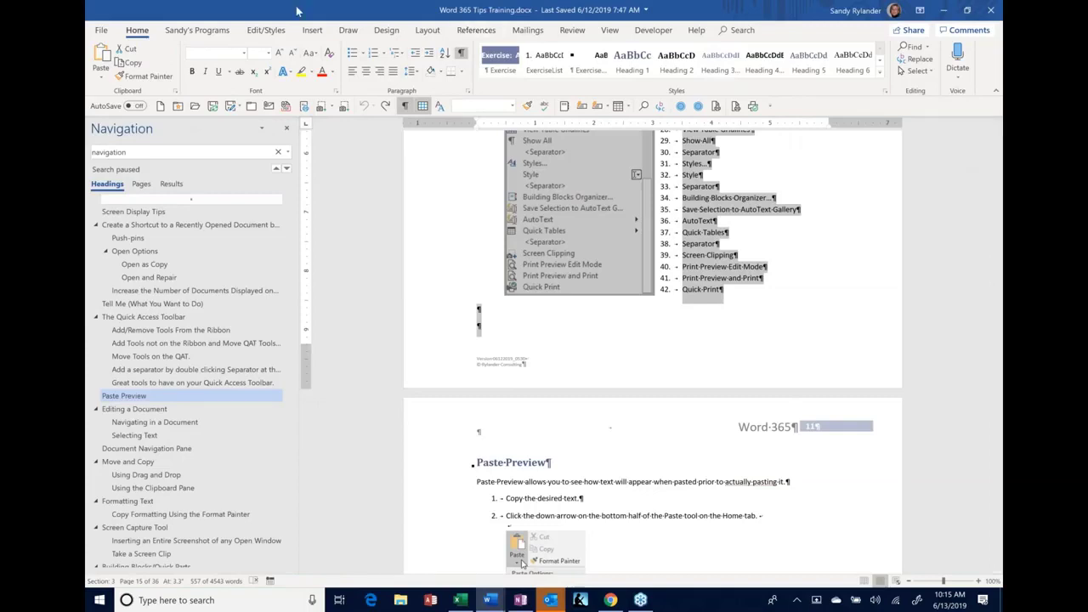
{"action": "left_click_drag", "start_coordinate": [298, 11], "coordinate": [208, 41]}
Clear the text selection and select the paste options picture under the Paste Preview heading.
{"action": "left_click", "coordinate": [651, 315]}
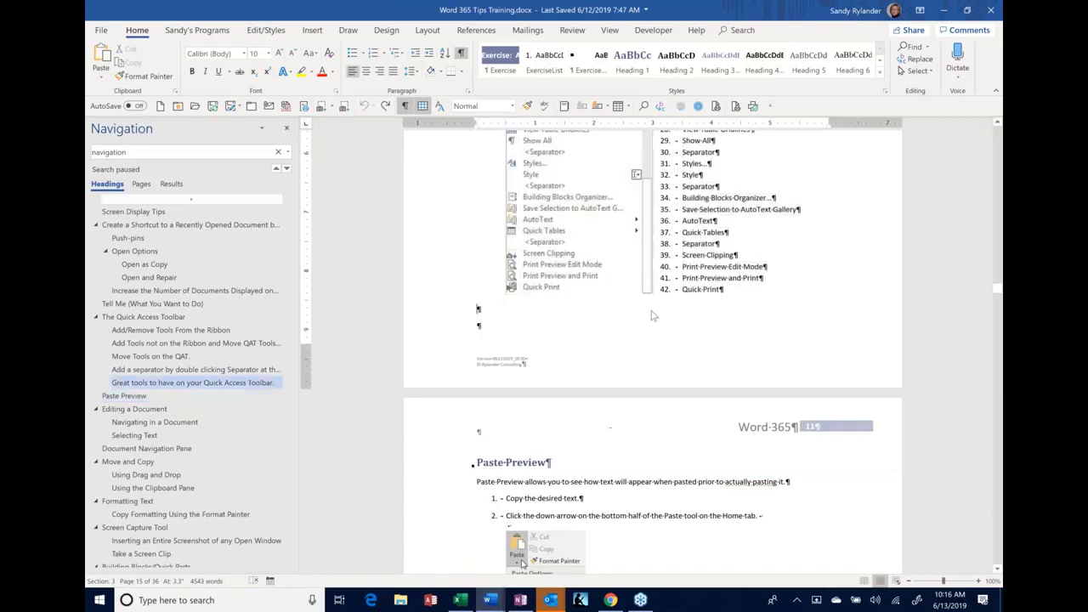
{"action": "scroll", "coordinate": [469, 463], "scroll_direction": "down", "scroll_amount": 1}
{"action": "scroll", "coordinate": [533, 417], "scroll_direction": "down", "scroll_amount": 3}
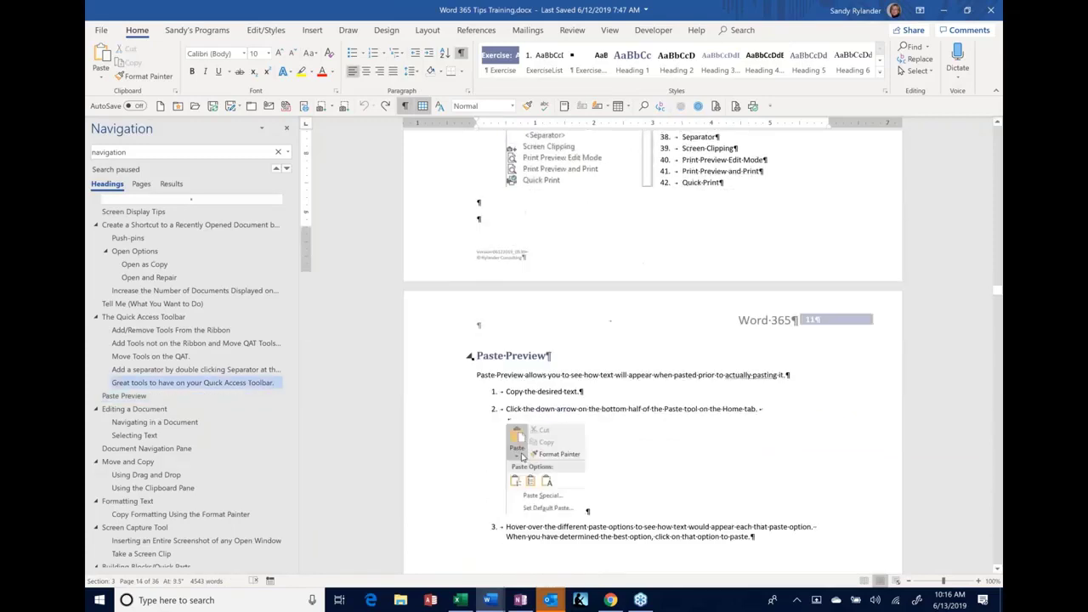
{"action": "left_click", "coordinate": [533, 416]}
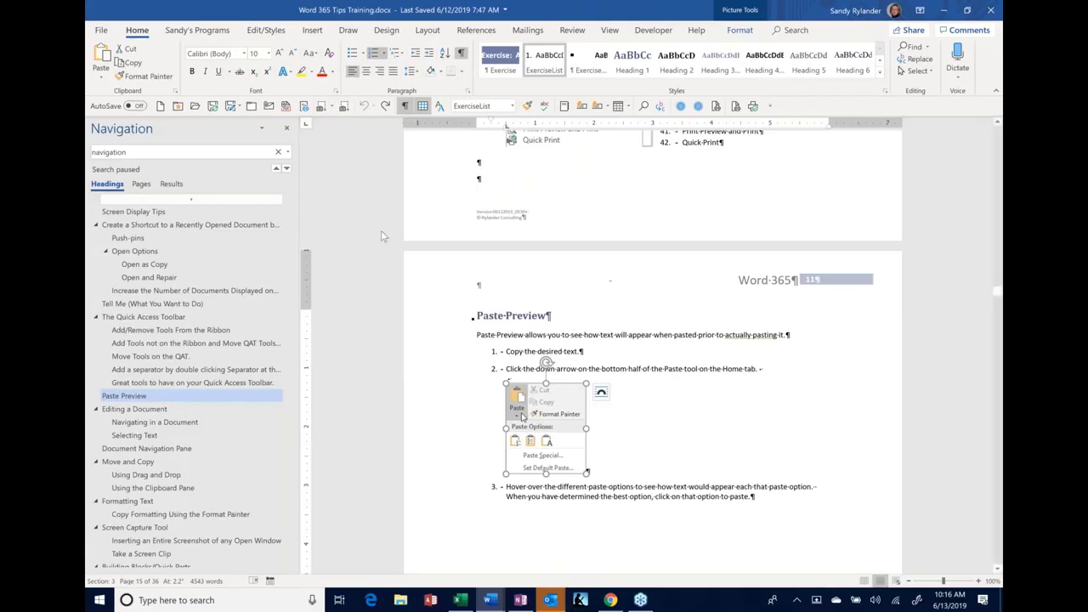
Find graphics in the document and step forward through three results to the pictures in the Document Navigation Pane section.
{"action": "left_click", "coordinate": [287, 152]}
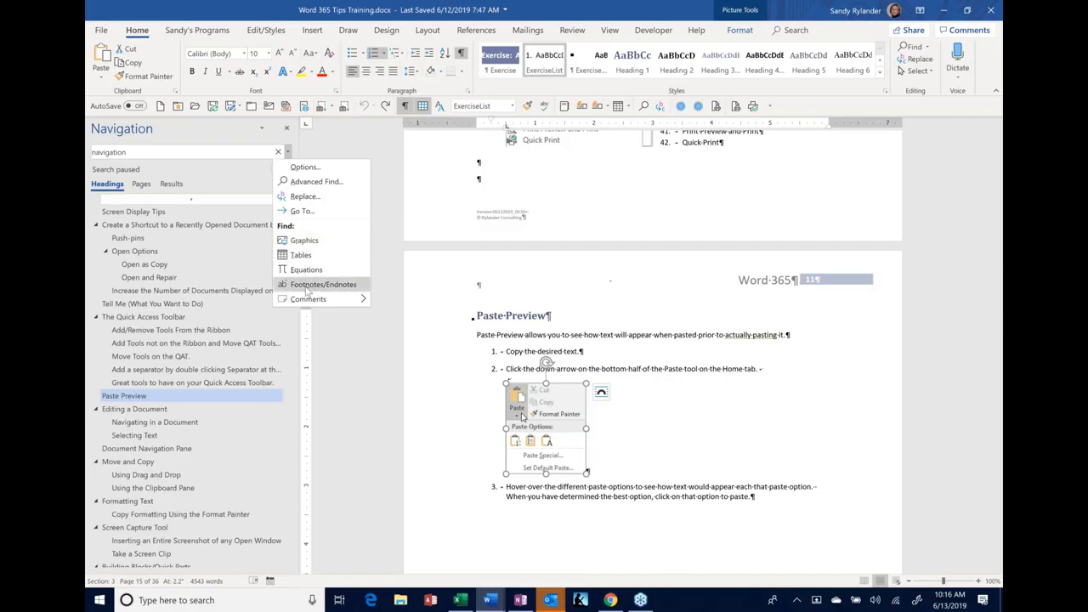
{"action": "left_click", "coordinate": [305, 241]}
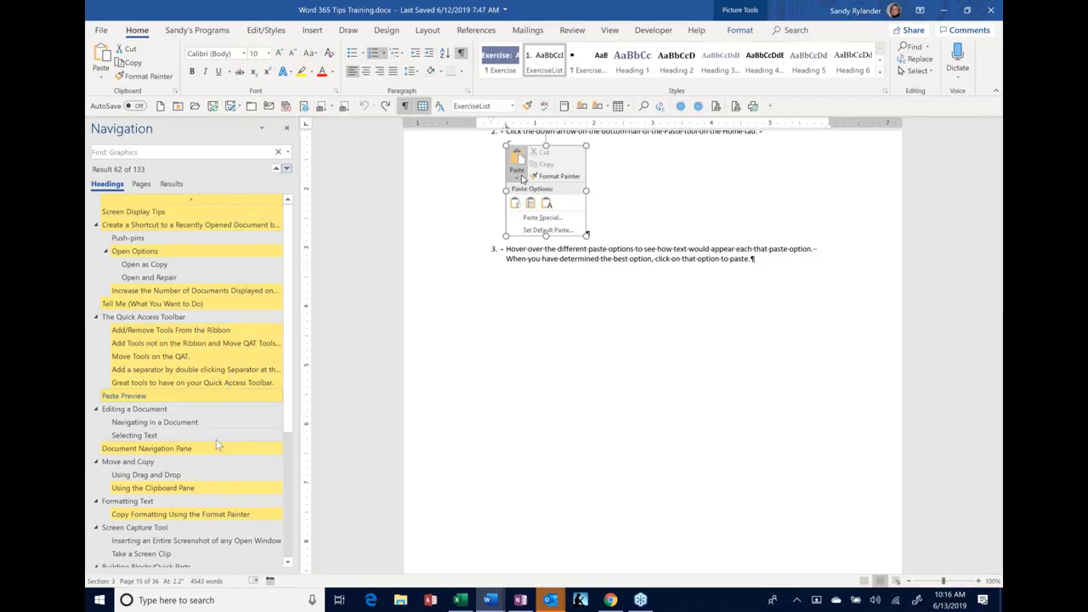
{"action": "left_click", "coordinate": [286, 170]}
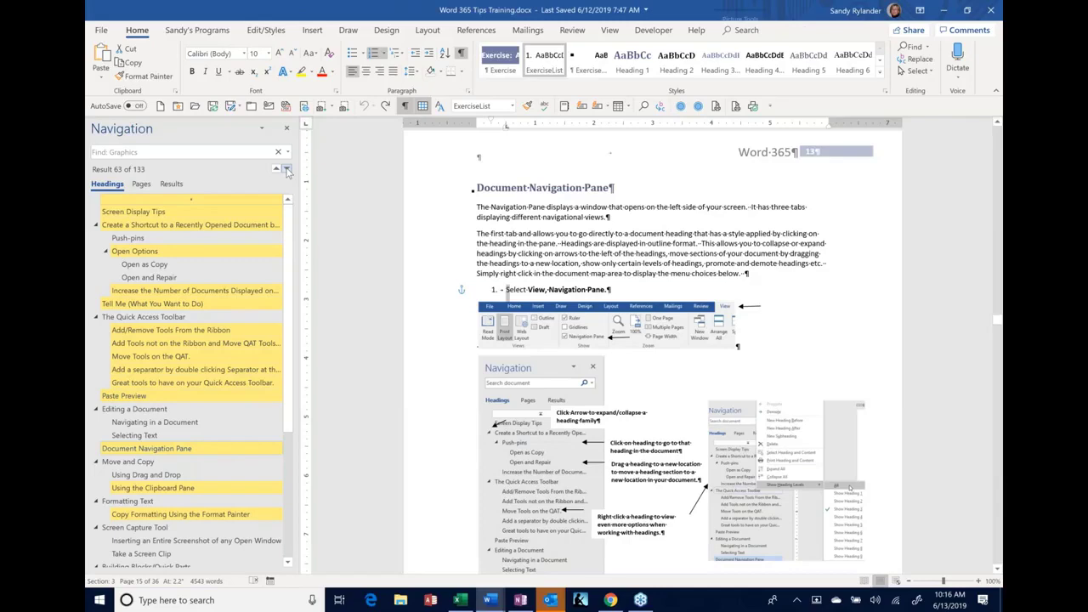
{"action": "double_click", "coordinate": [287, 170]}
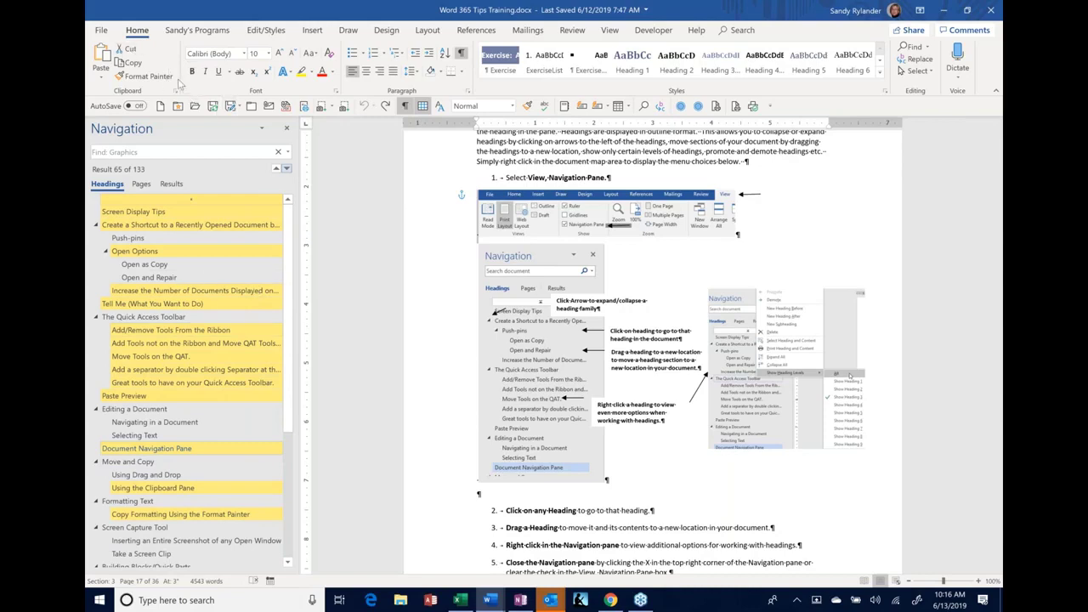
Show the recent documents available to open and pin Word 365 Tips Training.docx to the list.
{"action": "left_click", "coordinate": [101, 31]}
{"action": "left_click", "coordinate": [112, 109]}
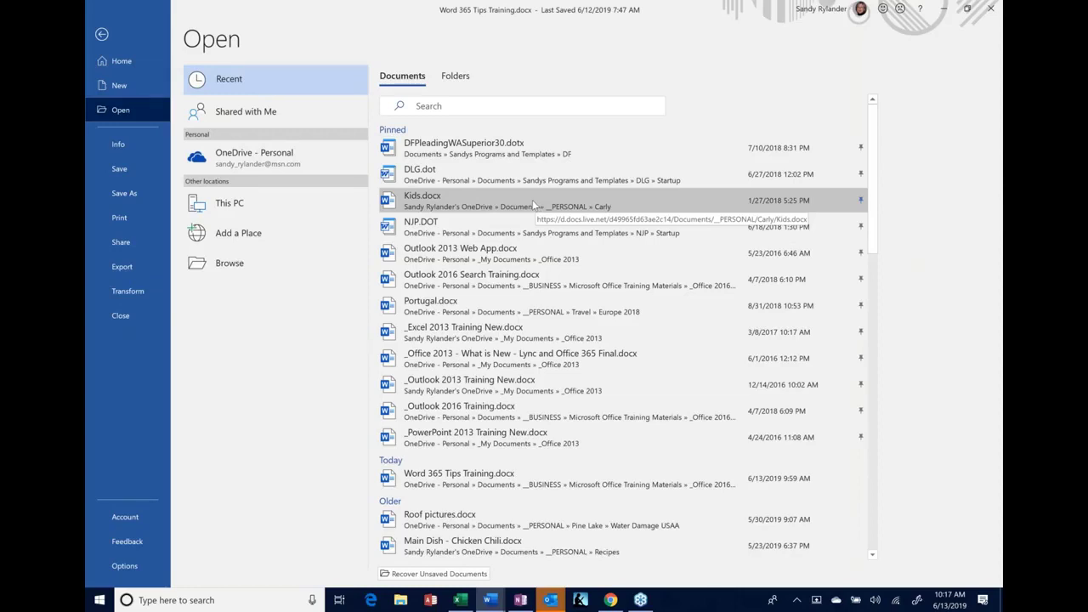
{"action": "scroll", "coordinate": [606, 406], "scroll_direction": "down", "scroll_amount": 1}
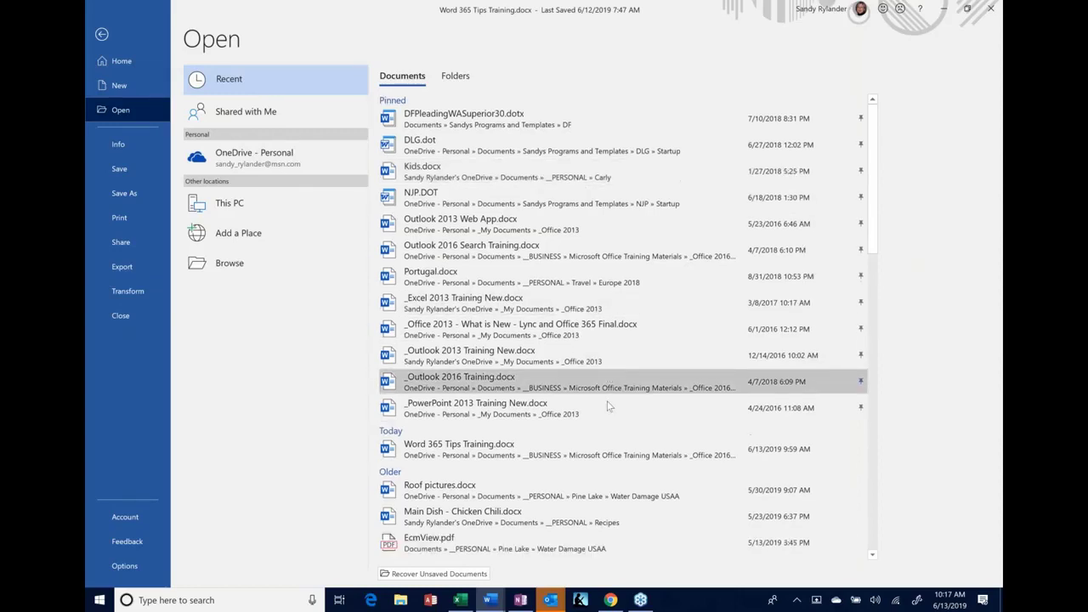
{"action": "scroll", "coordinate": [606, 406], "scroll_direction": "down", "scroll_amount": 3}
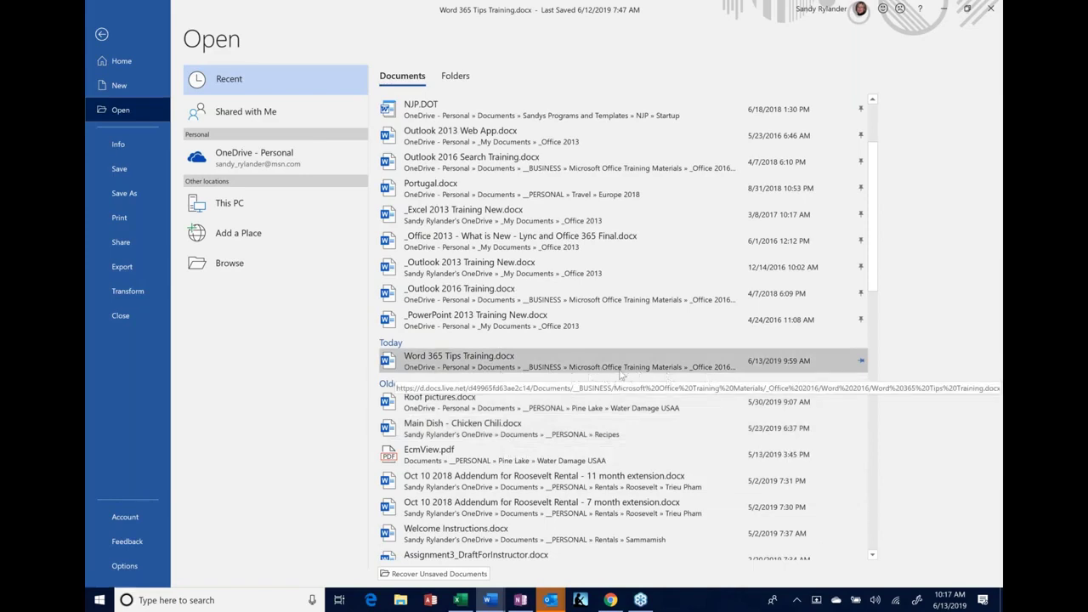
{"action": "left_click", "coordinate": [862, 362]}
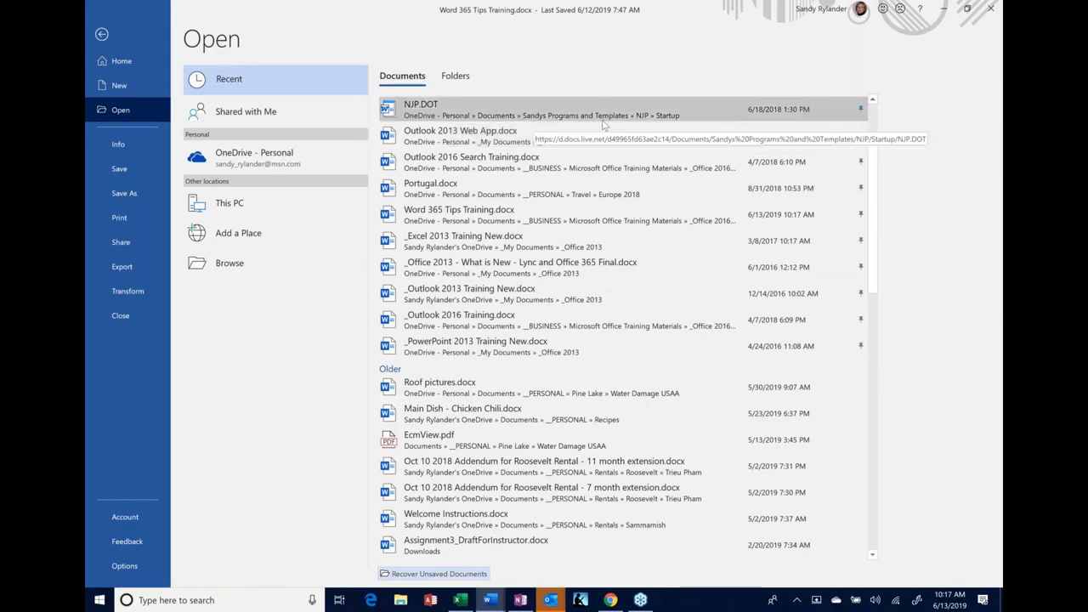
Unpin NJP.DOT from the recent documents list and return to the document.
{"action": "left_click", "coordinate": [861, 110]}
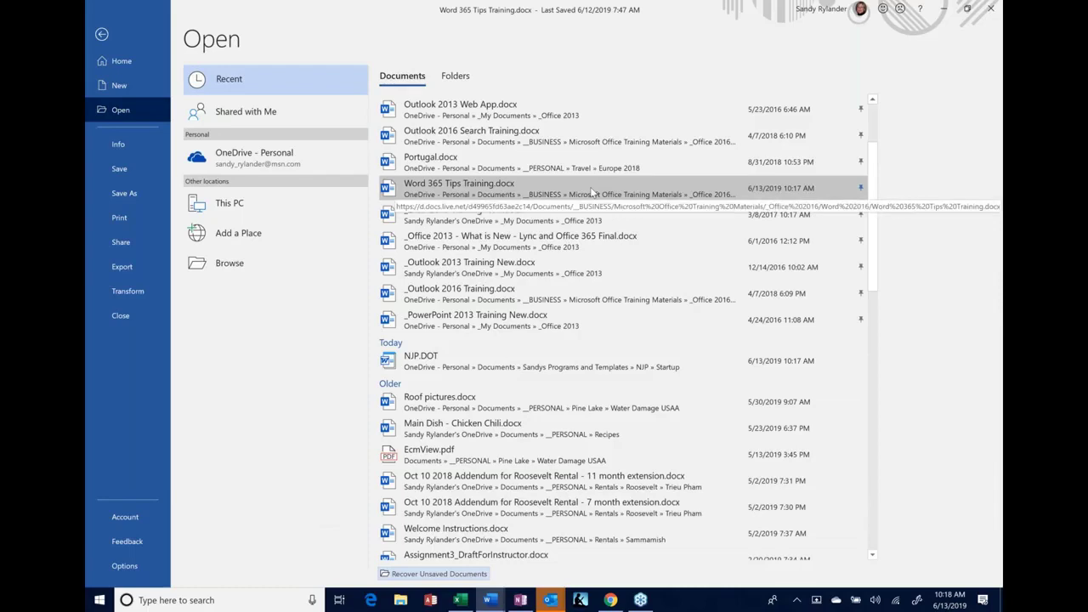
{"action": "scroll", "coordinate": [592, 192], "scroll_direction": "down", "scroll_amount": 1}
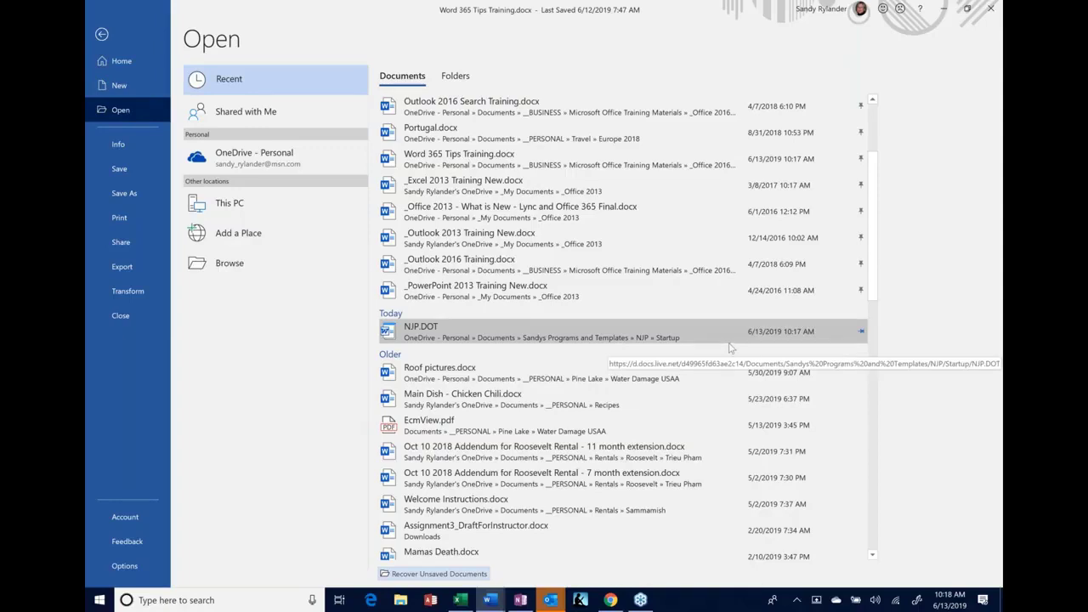
{"action": "left_click", "coordinate": [101, 35]}
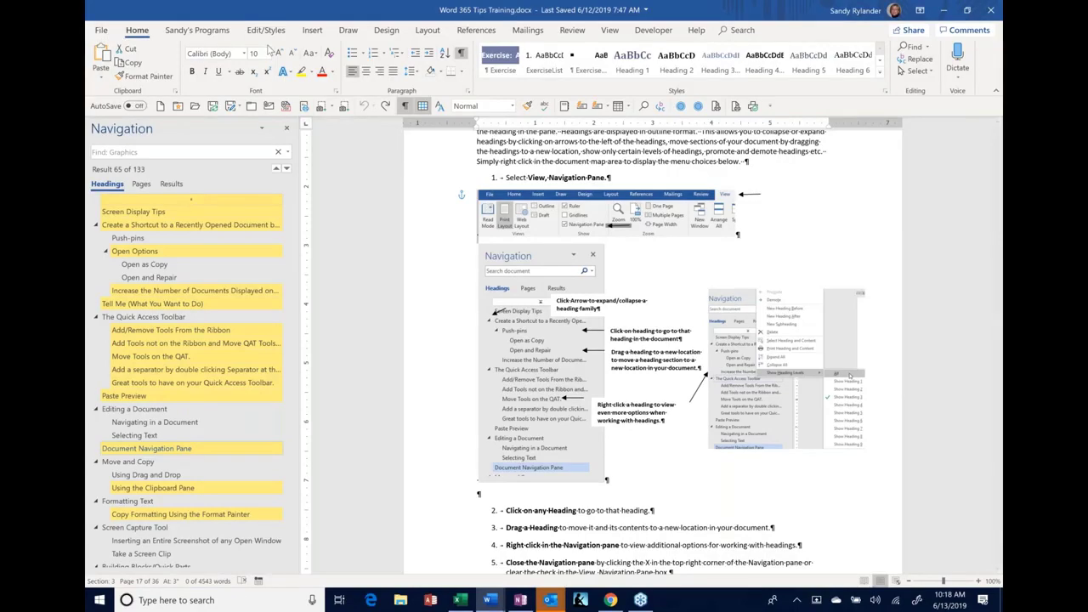
Place the cursor after "arrows" in the paragraph about headings and search the available commands for "foot".
{"action": "left_click", "coordinate": [736, 31]}
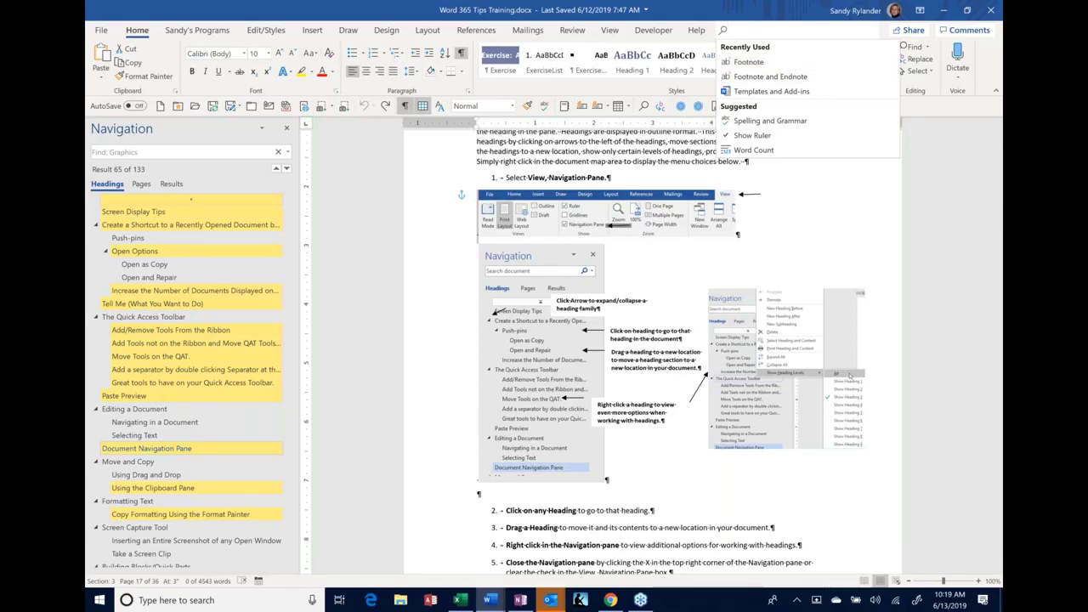
{"action": "left_click", "coordinate": [578, 140]}
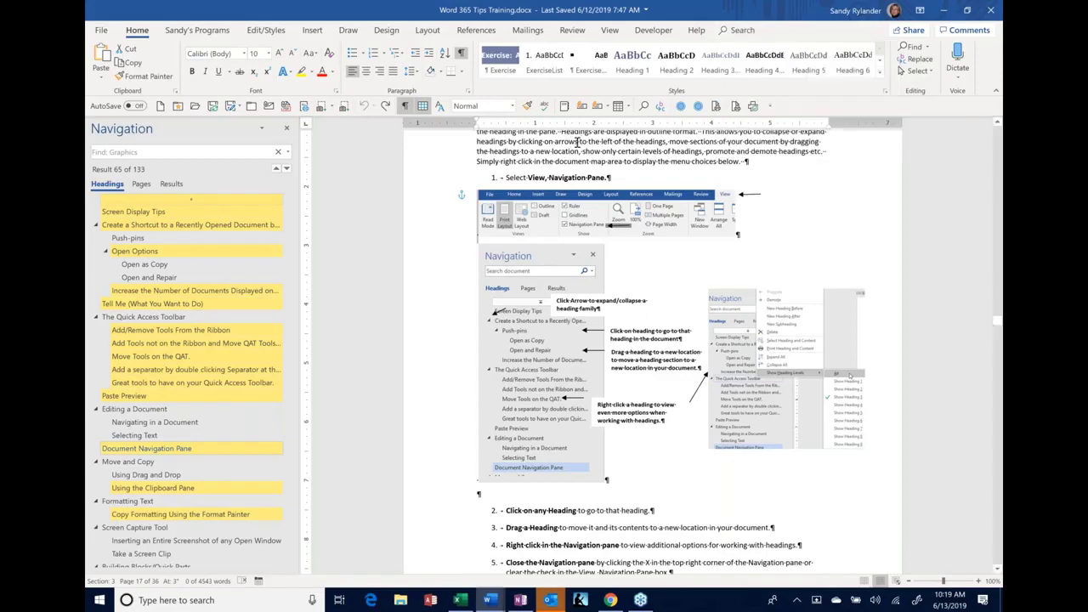
{"action": "left_click", "coordinate": [577, 142]}
{"action": "left_click", "coordinate": [740, 30]}
{"action": "type", "text": "foo"}
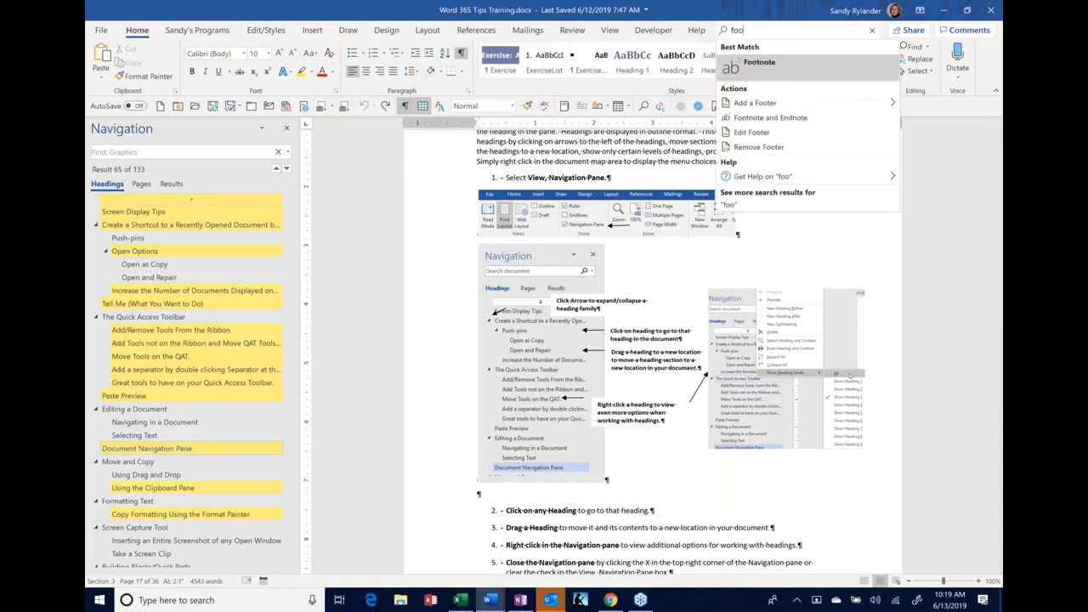
{"action": "type", "text": "t"}
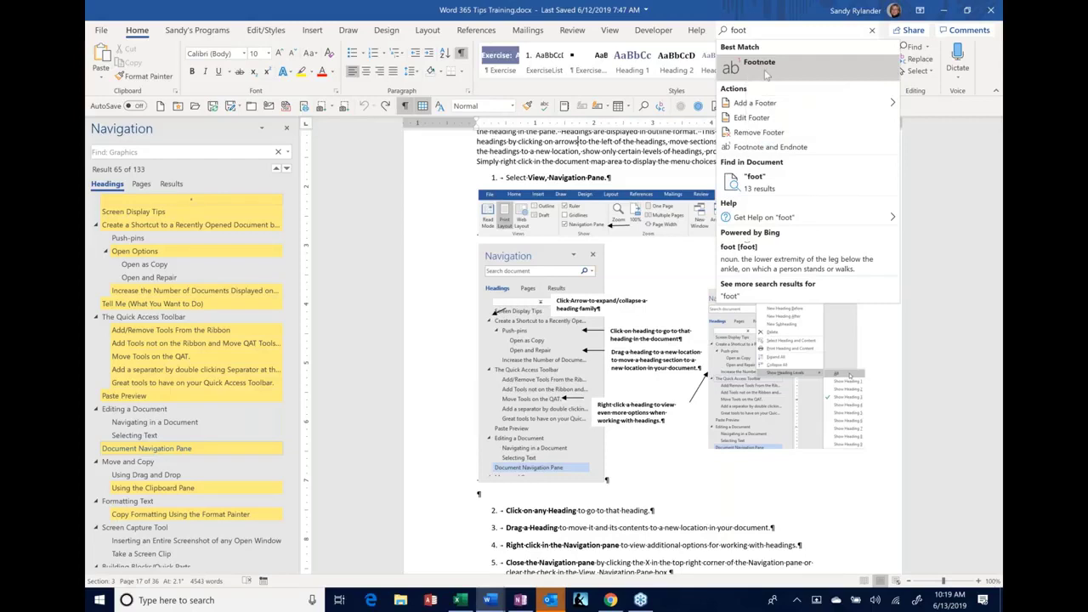
{"action": "key", "text": "Escape"}
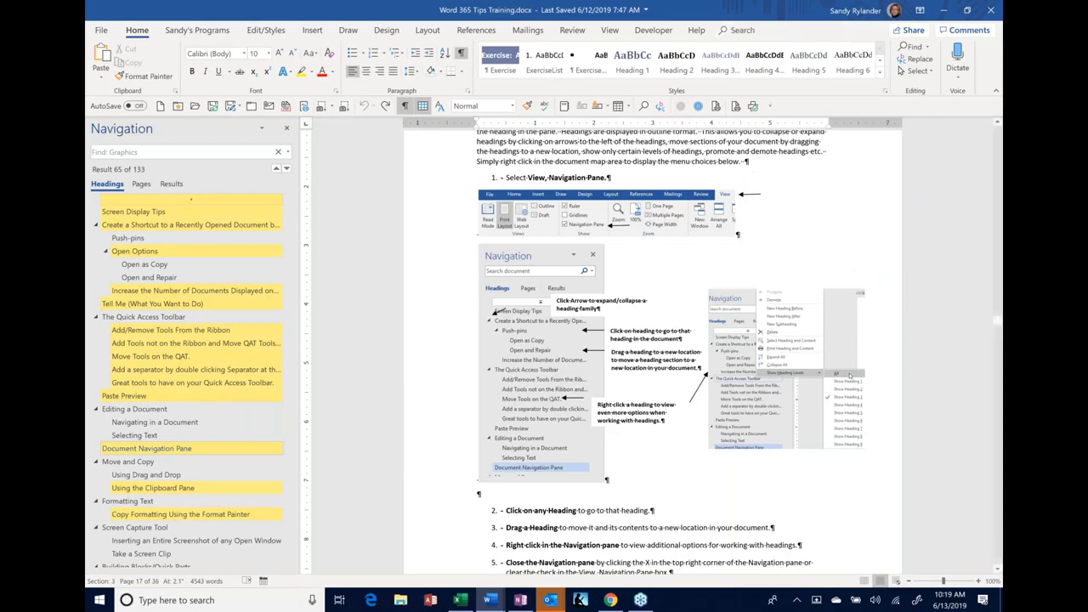
Insert a footnote after "arrows" with the text SALdfjsadlkfj and view its reference mark in the paragraph.
{"action": "key", "text": "ctrl+alt+f"}
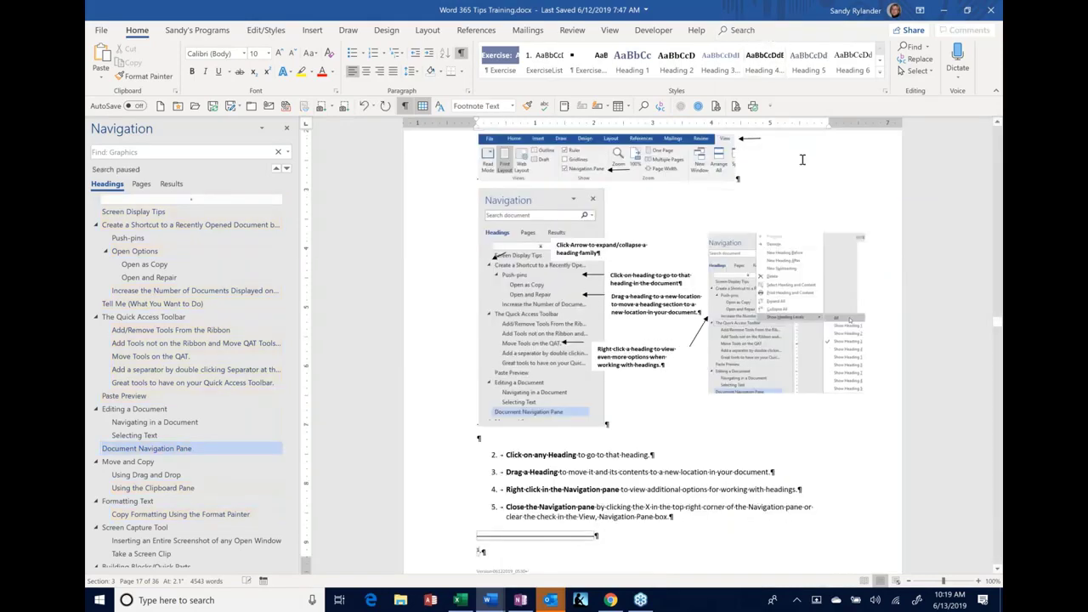
{"action": "scroll", "coordinate": [801, 158], "scroll_direction": "up", "scroll_amount": 3}
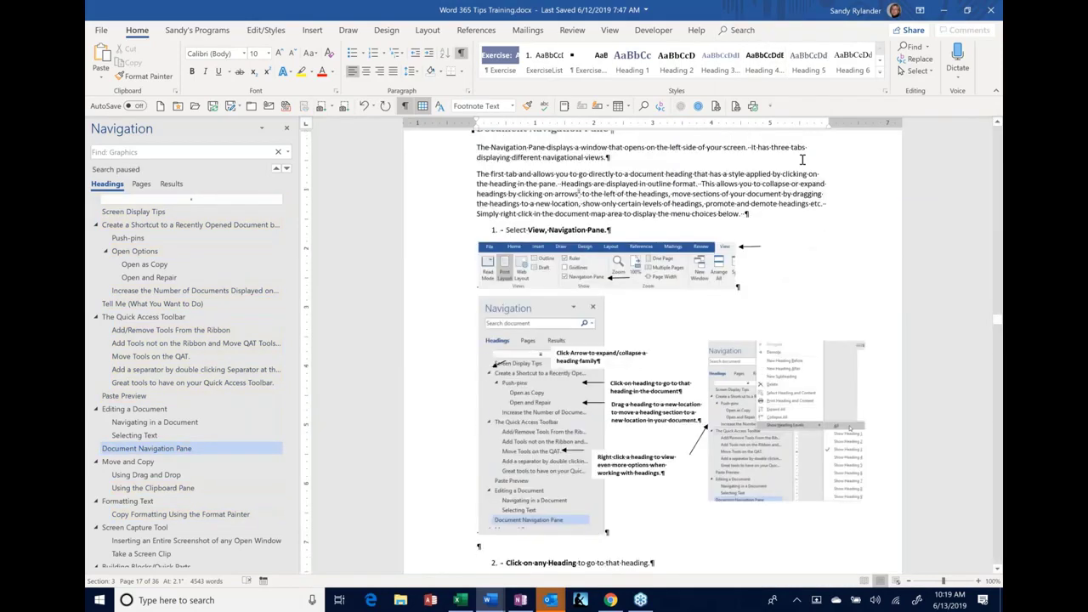
{"action": "scroll", "coordinate": [801, 159], "scroll_direction": "up", "scroll_amount": 1}
{"action": "scroll", "coordinate": [668, 352], "scroll_direction": "down", "scroll_amount": 1}
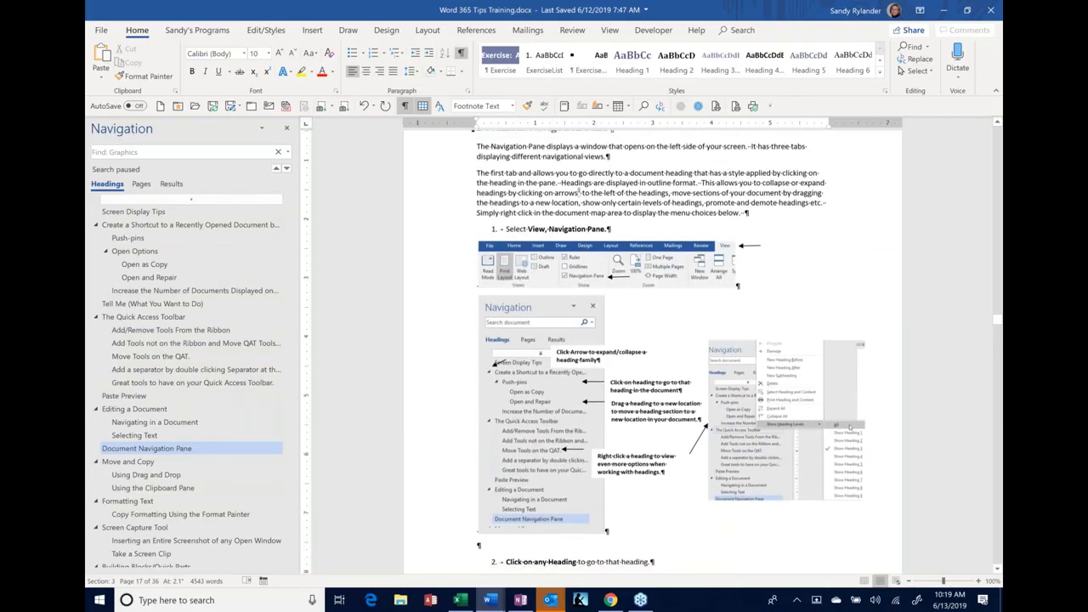
{"action": "scroll", "coordinate": [490, 518], "scroll_direction": "down", "scroll_amount": 4}
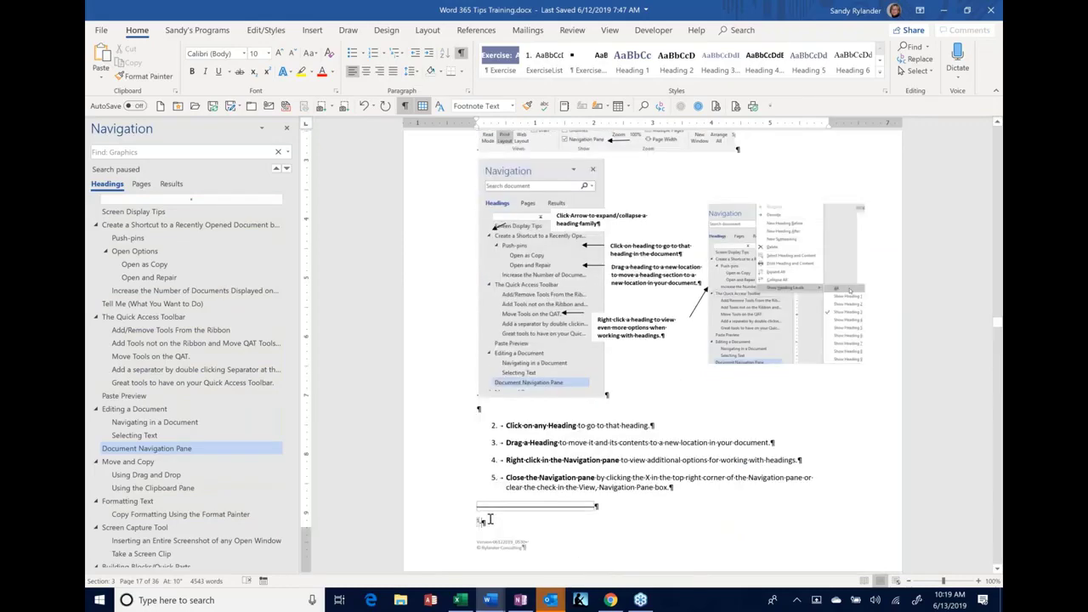
{"action": "type", "text": "SALdfjsadlkf"}
{"action": "scroll", "coordinate": [671, 339], "scroll_direction": "up", "scroll_amount": 4}
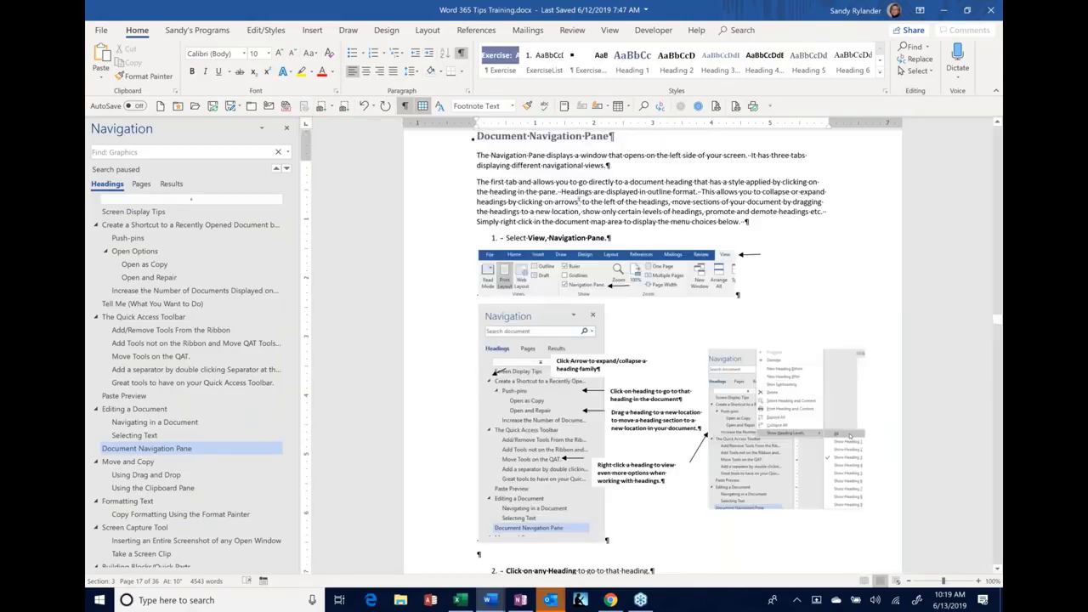
{"action": "scroll", "coordinate": [671, 340], "scroll_direction": "up", "scroll_amount": 1}
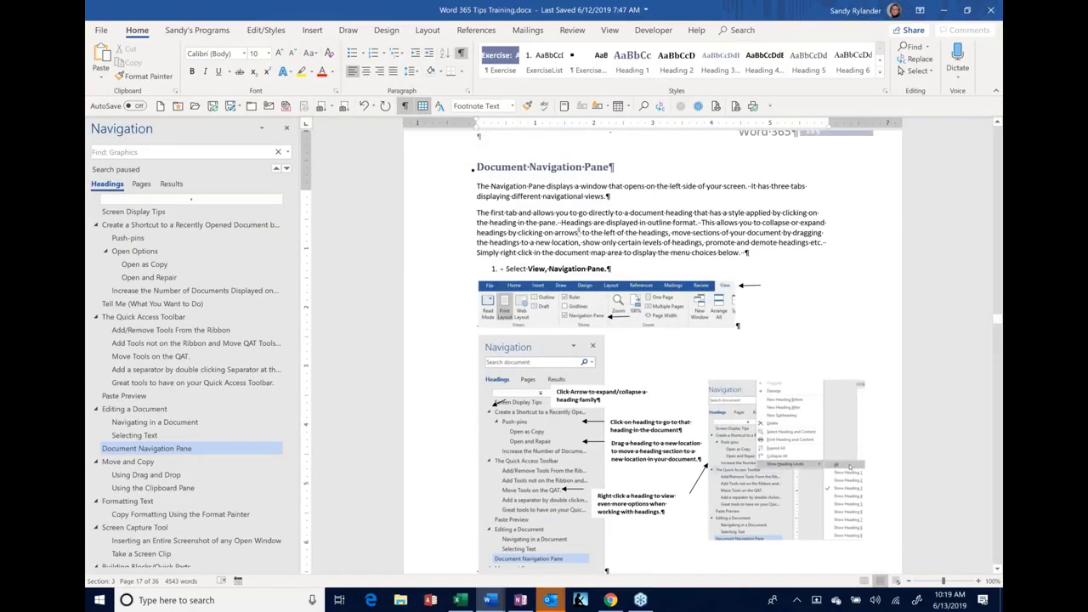
{"action": "scroll", "coordinate": [671, 340], "scroll_direction": "up", "scroll_amount": 1}
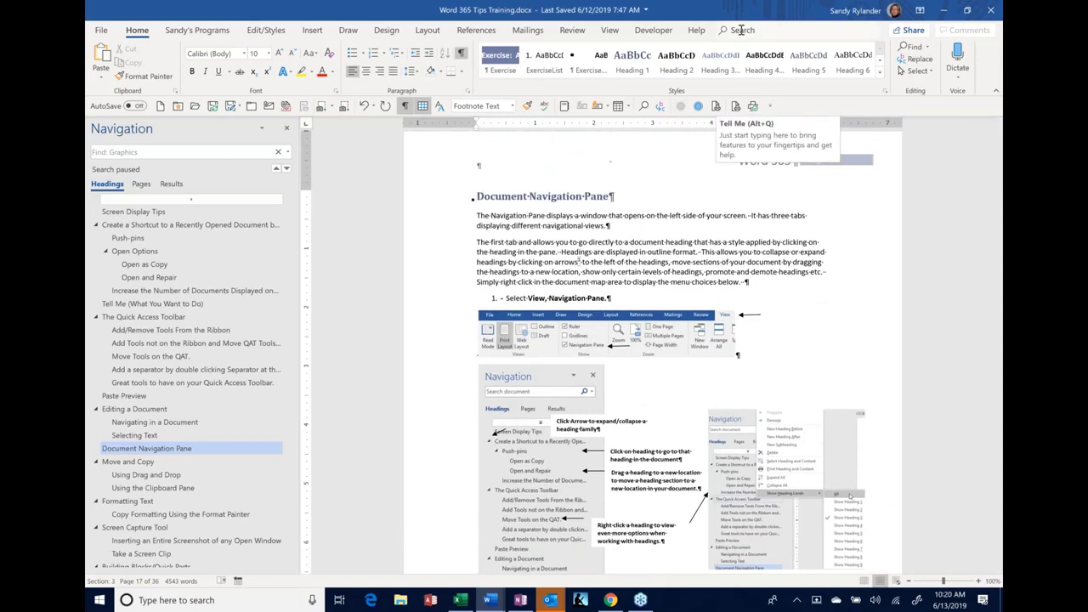
Insert a second, empty footnote further along in the same paragraph by reusing the recently used Footnote command.
{"action": "left_click", "coordinate": [742, 30]}
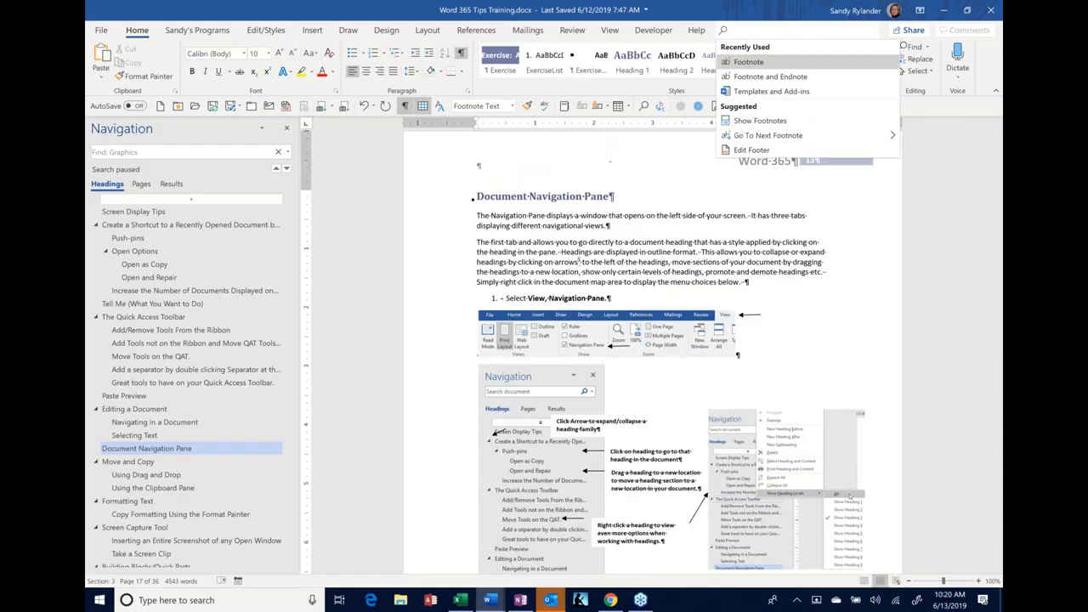
{"action": "left_click", "coordinate": [668, 255]}
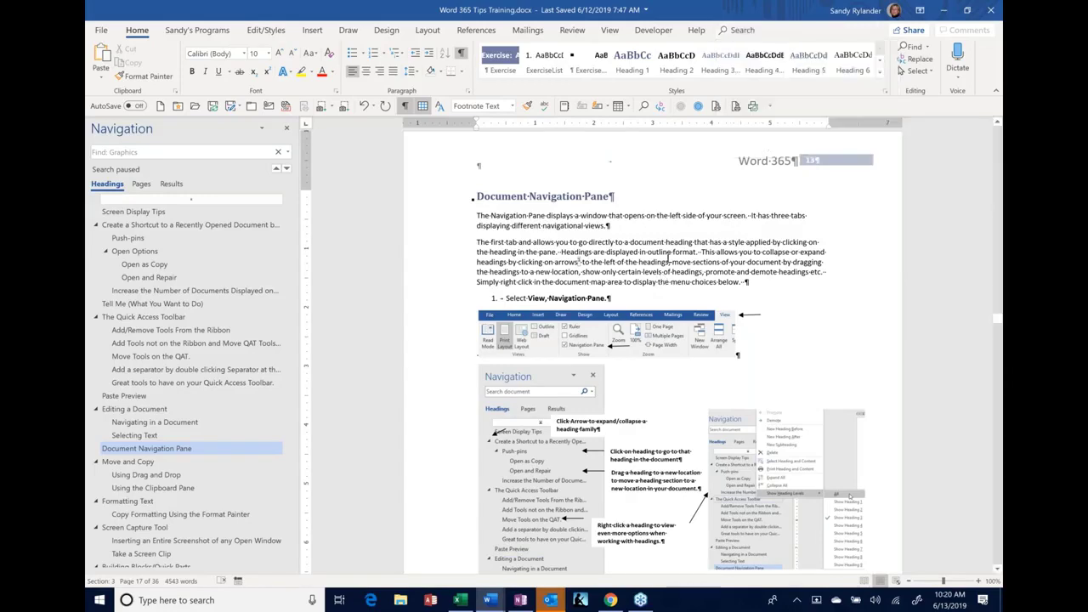
{"action": "left_click", "coordinate": [665, 267]}
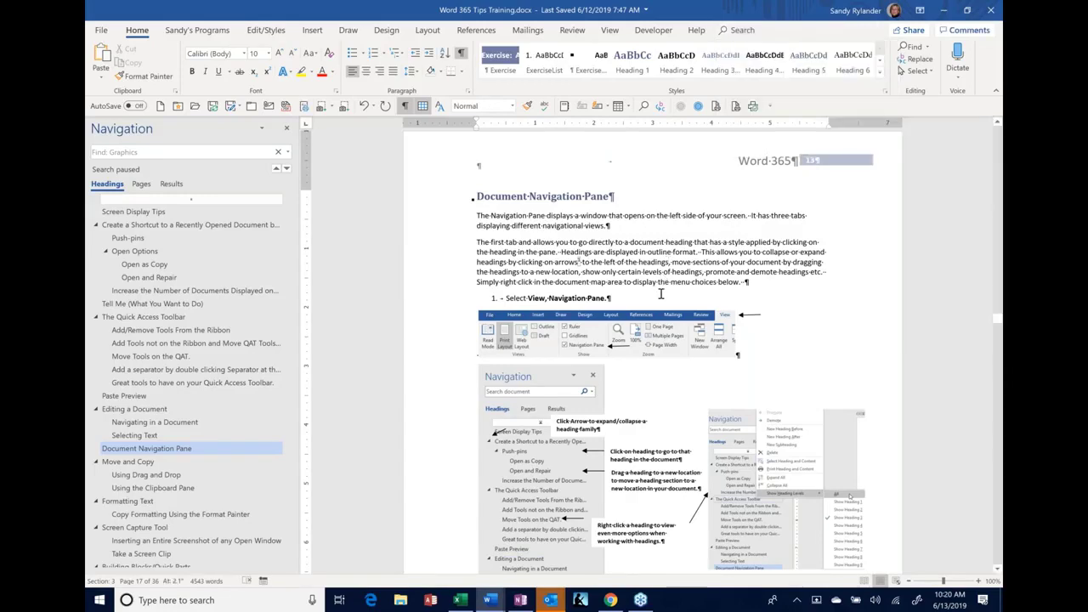
{"action": "key", "text": "alt+q"}
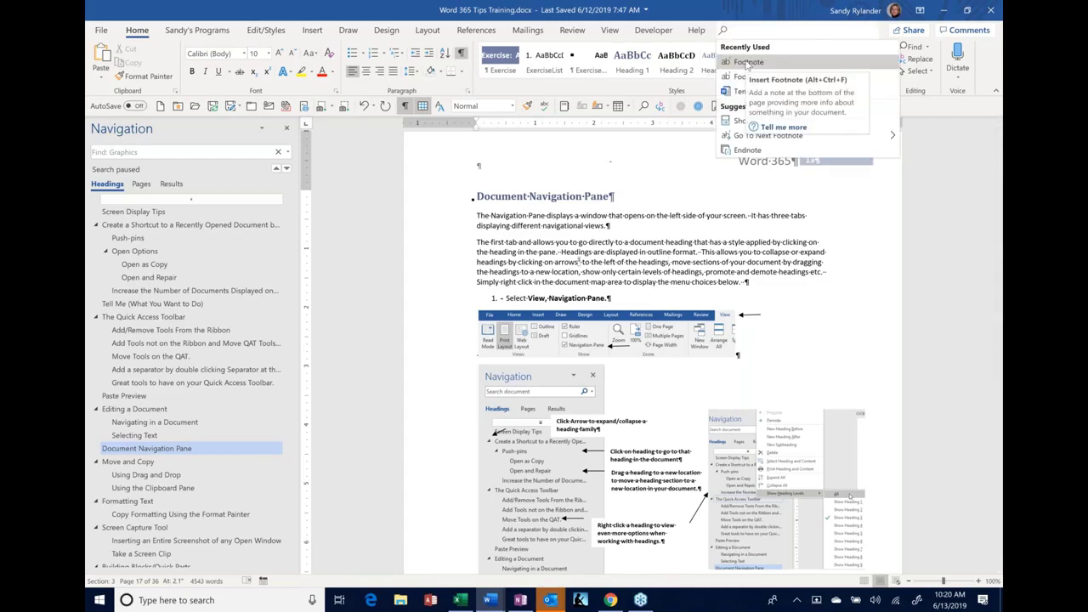
{"action": "left_click", "coordinate": [747, 63]}
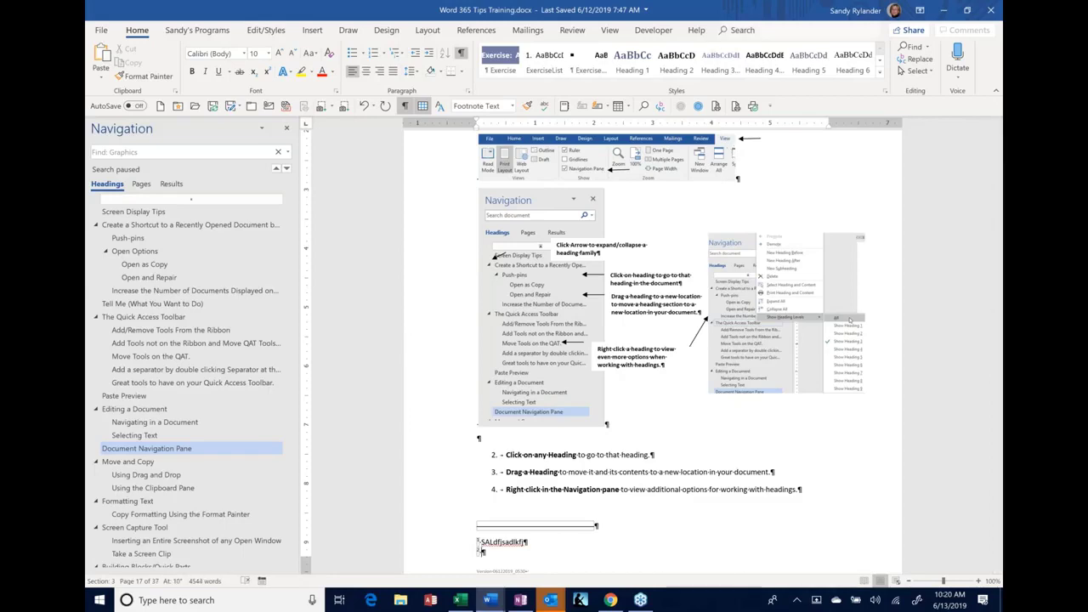
Search the available commands and help for "footnote", and dismiss the search without running anything.
{"action": "key", "text": "alt+q"}
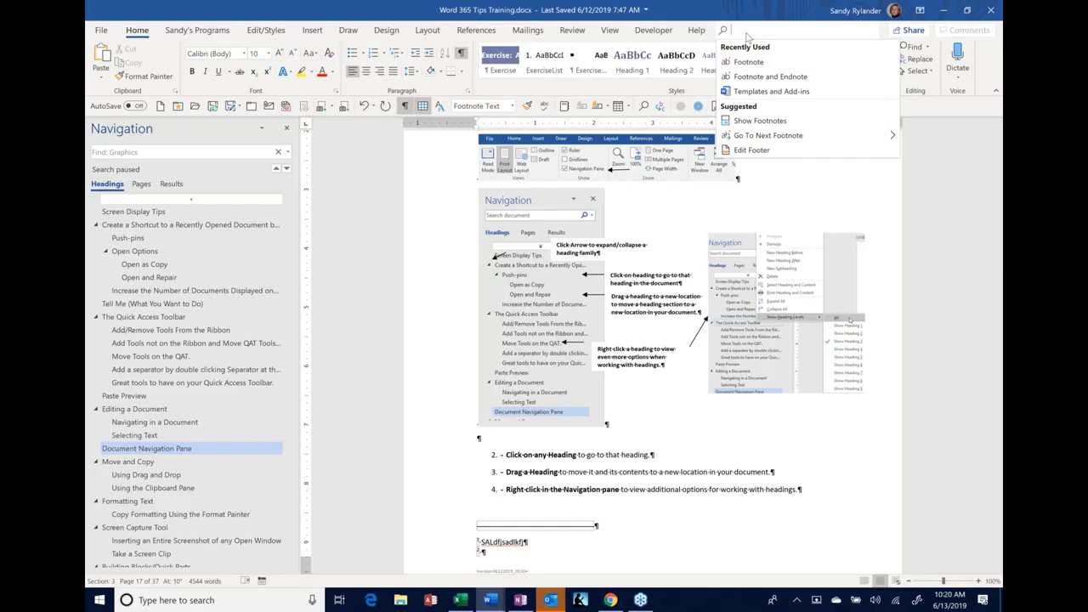
{"action": "type", "text": "foo"}
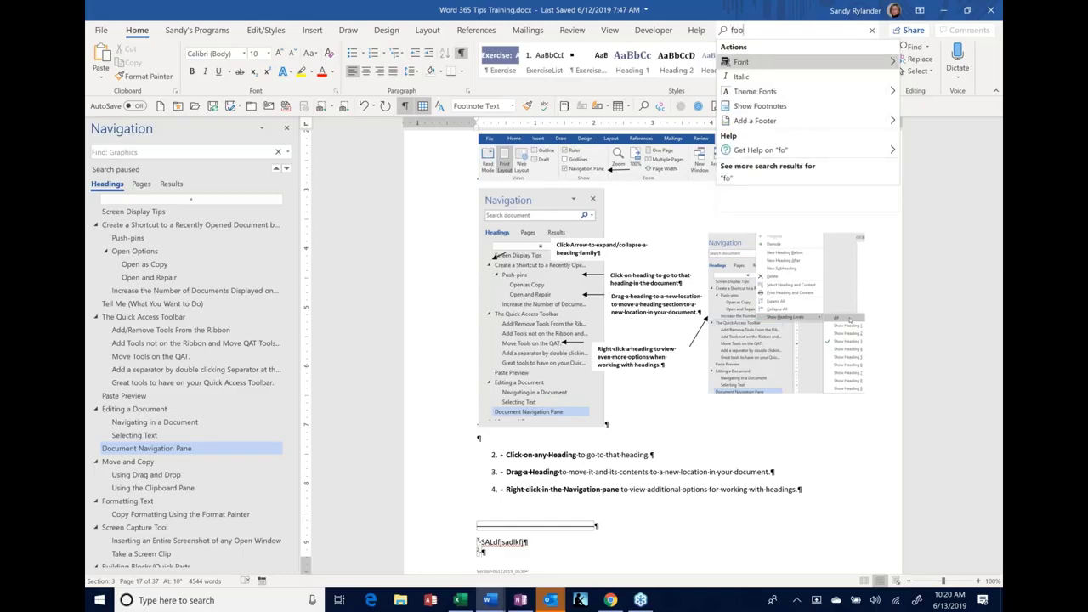
{"action": "type", "text": "tnote"}
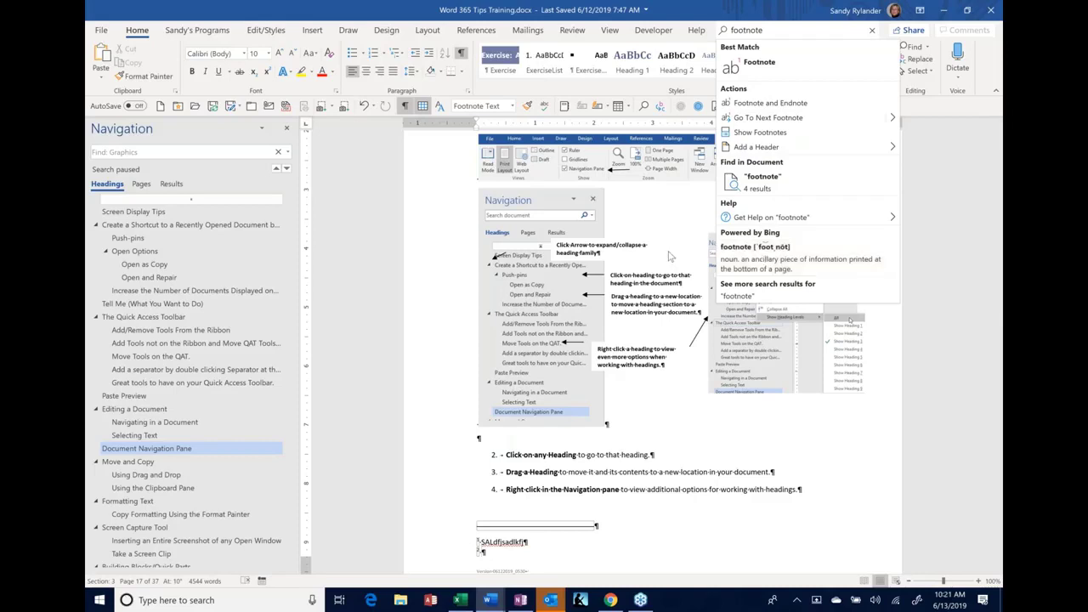
{"action": "left_click", "coordinate": [654, 214]}
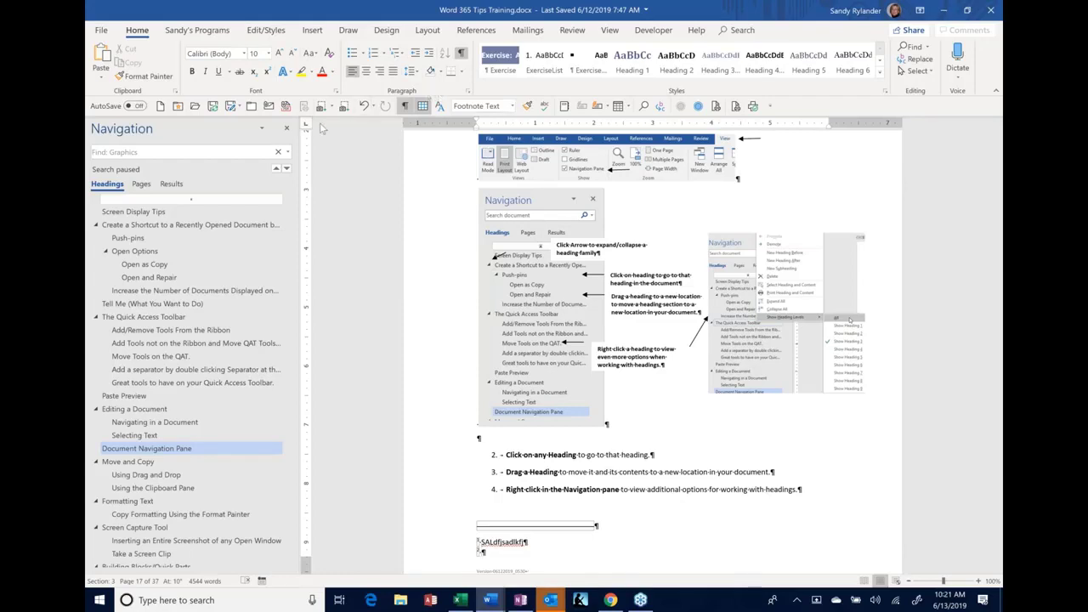
Close the Navigation pane, display it again and hide it once more.
{"action": "left_click", "coordinate": [285, 129]}
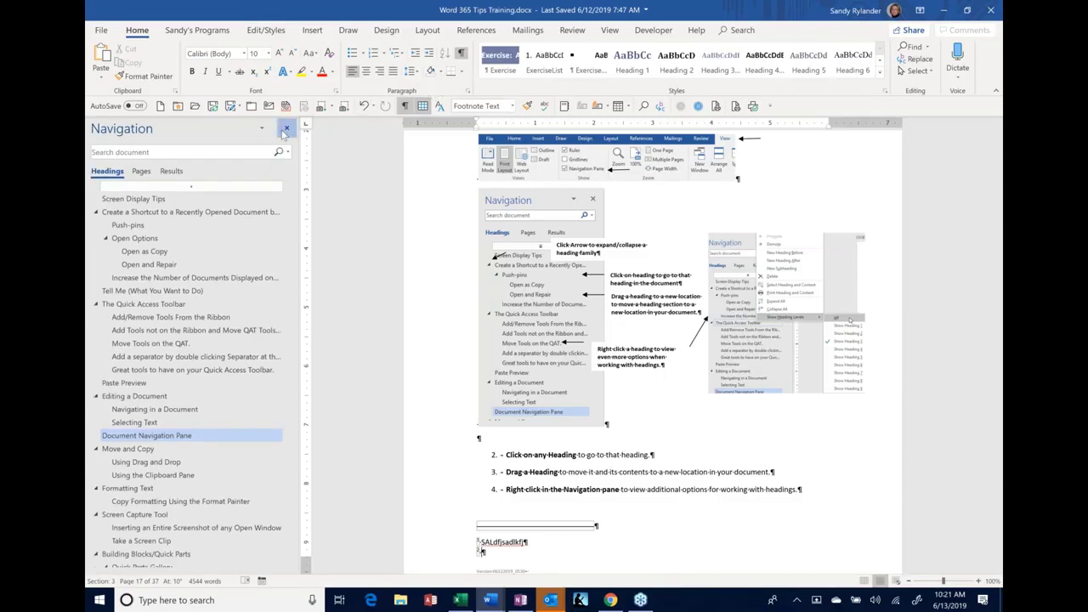
{"action": "left_click", "coordinate": [286, 129]}
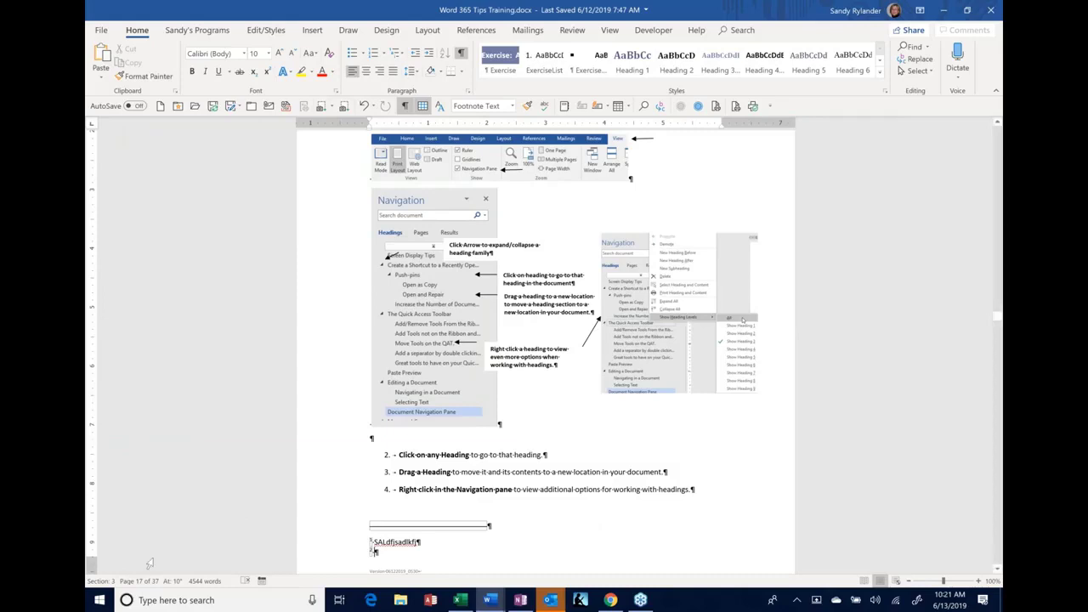
{"action": "left_click", "coordinate": [131, 583]}
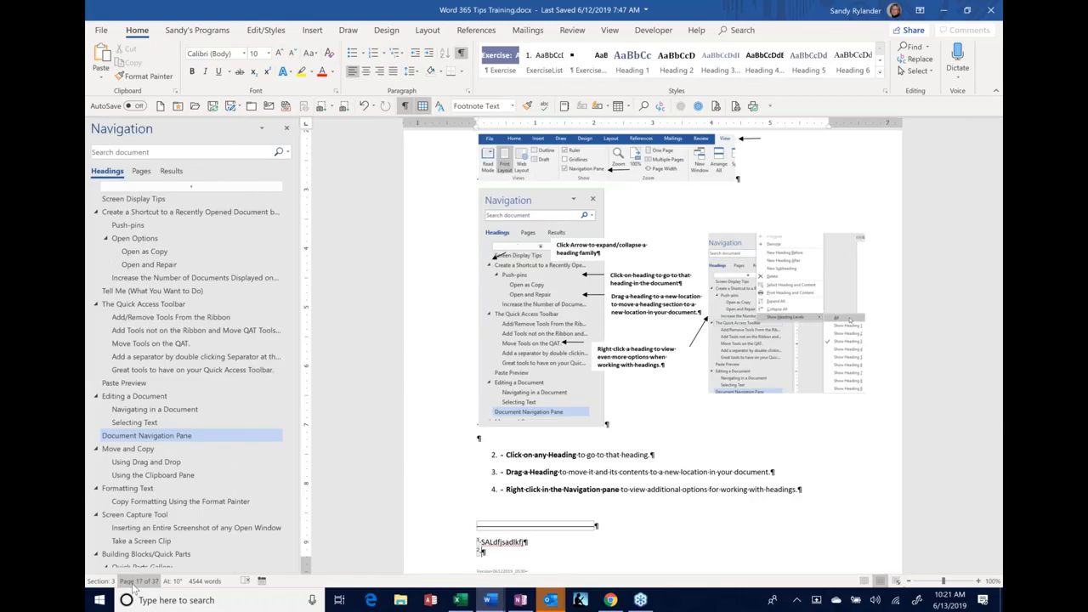
{"action": "left_click", "coordinate": [131, 583]}
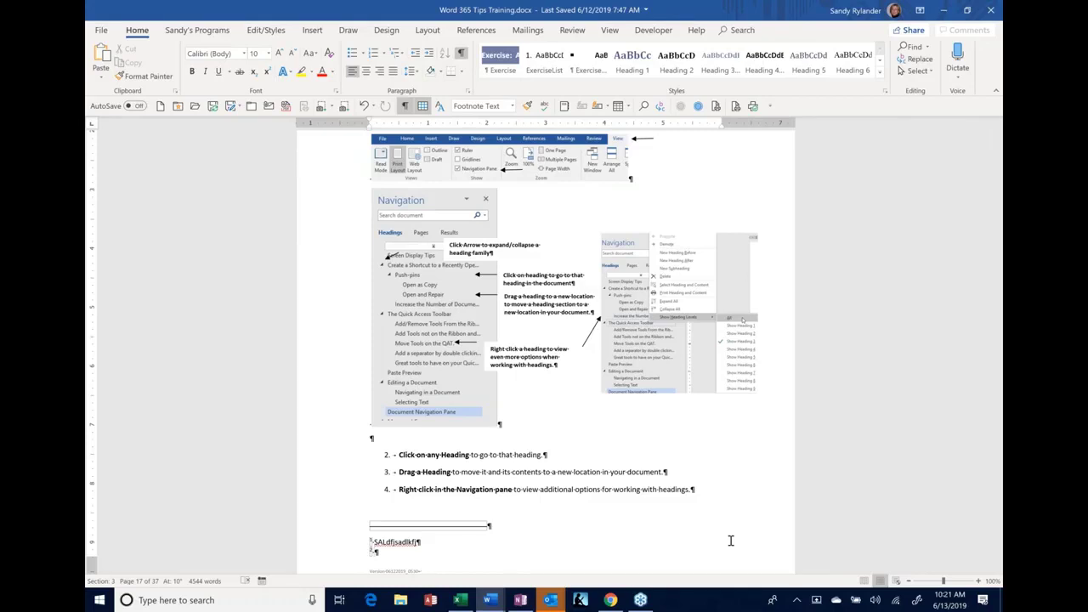
Find "navigation" in the document, view the display options and close the Navigation pane.
{"action": "key", "text": "ctrl+f"}
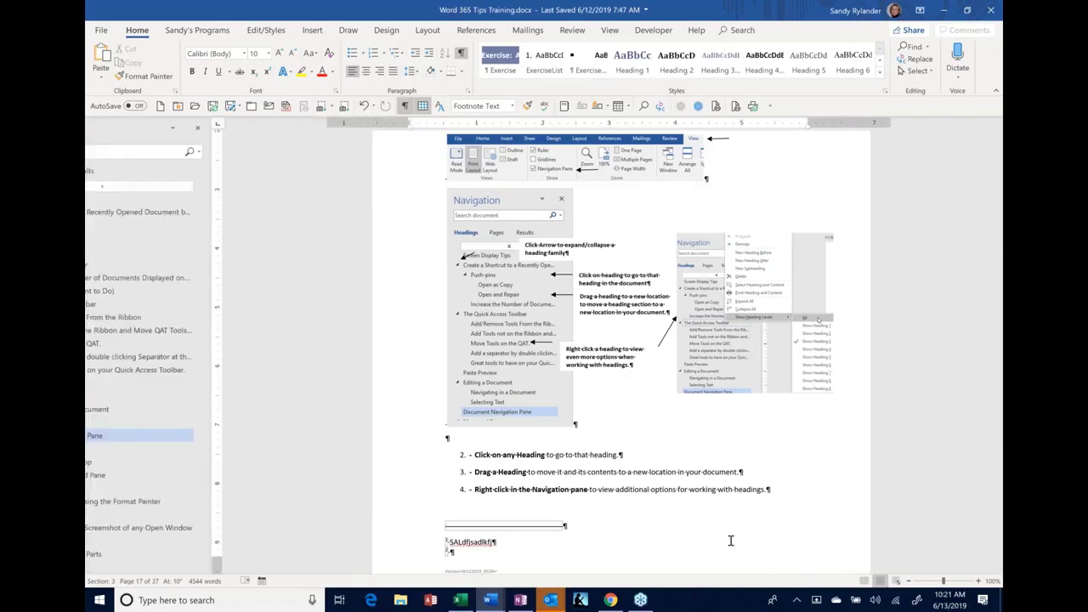
{"action": "key", "text": "Return"}
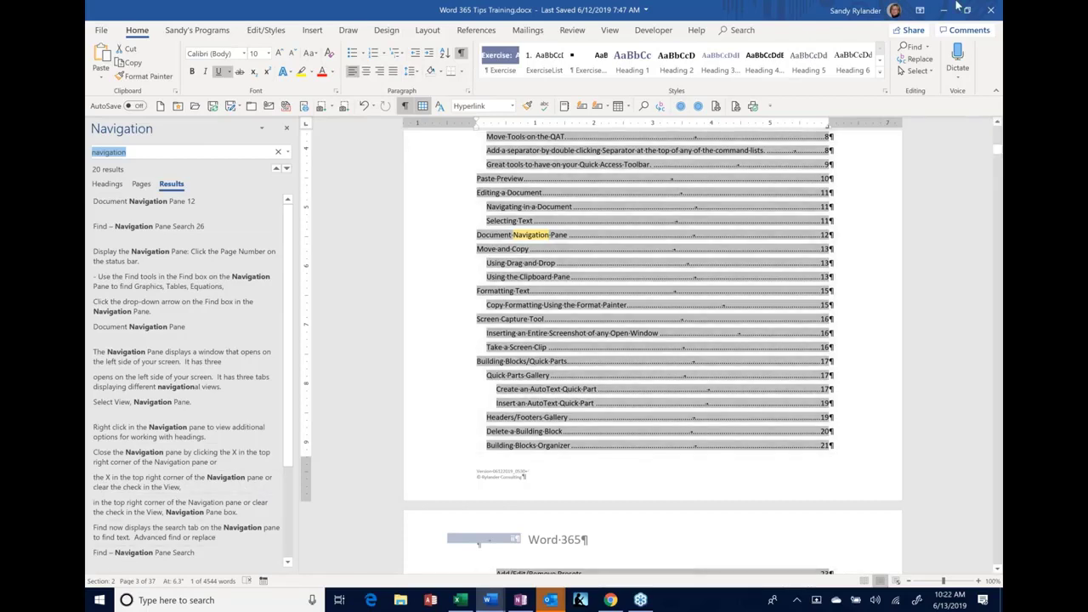
{"action": "left_click", "coordinate": [609, 30]}
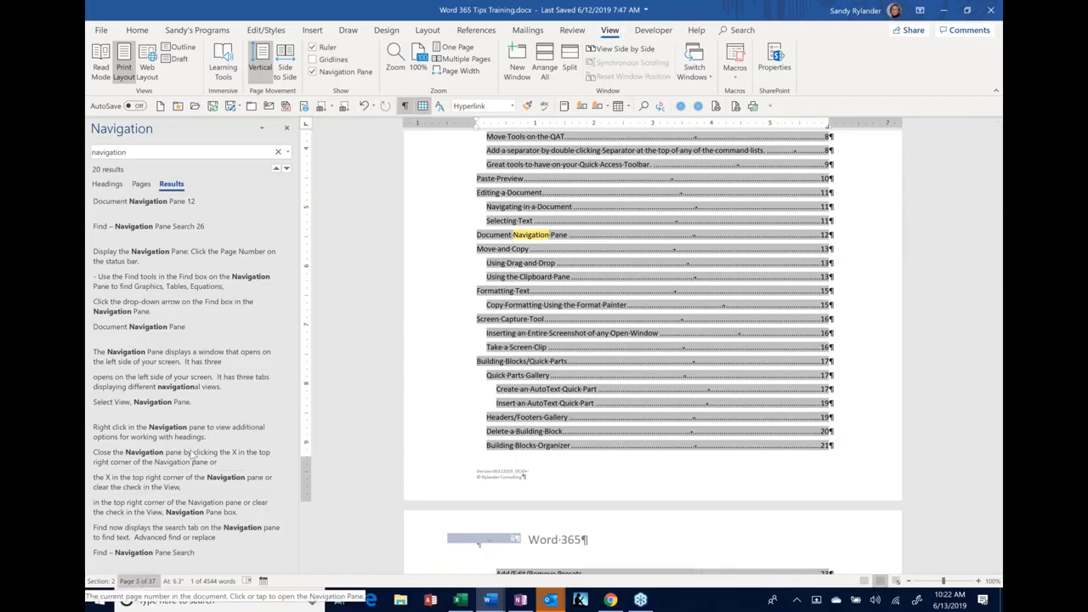
{"action": "left_click", "coordinate": [288, 130]}
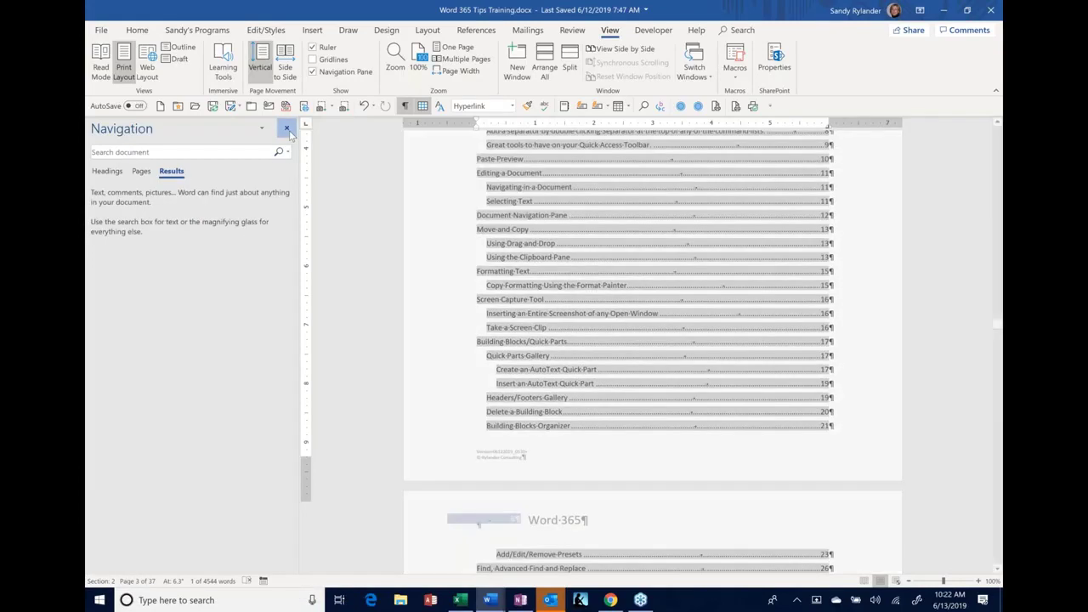
{"action": "left_click", "coordinate": [287, 129]}
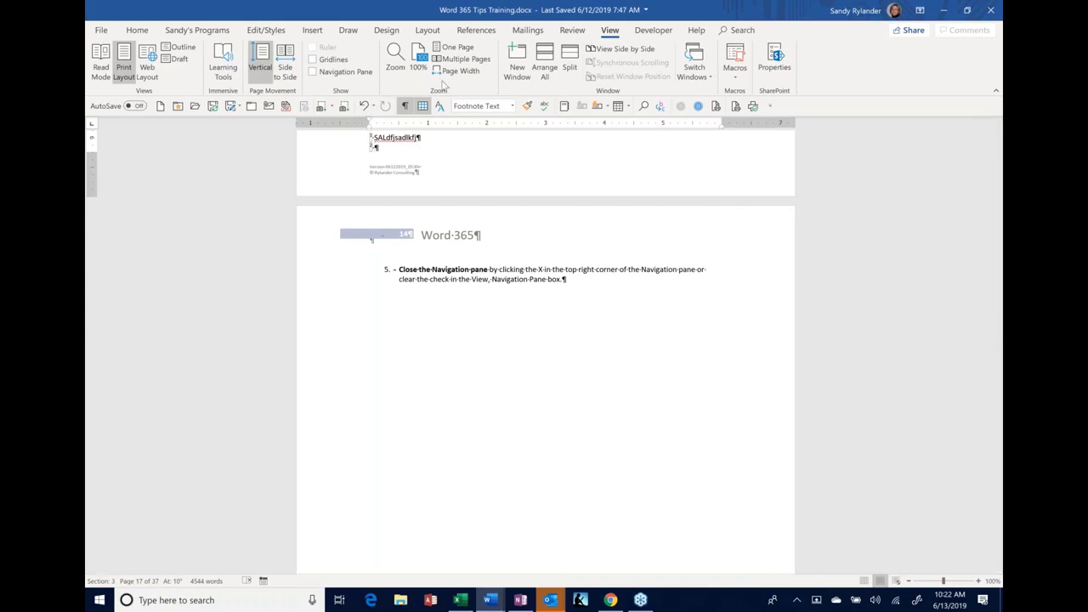
Show the custom program commands and place the cursor at the end of list item 5, about closing the Navigation pane.
{"action": "left_click", "coordinate": [212, 31]}
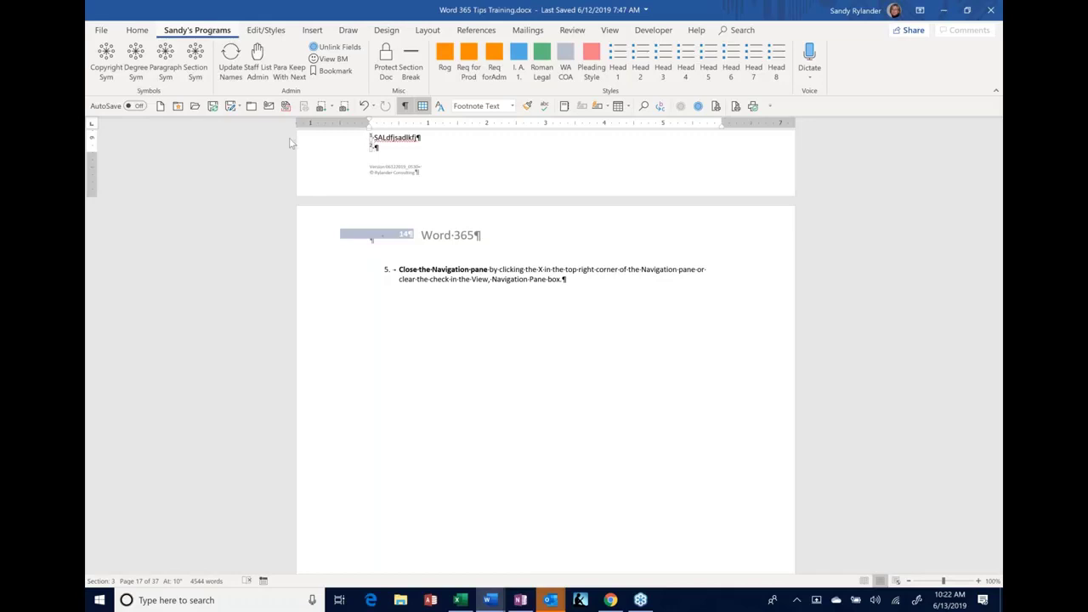
{"action": "left_click", "coordinate": [565, 280]}
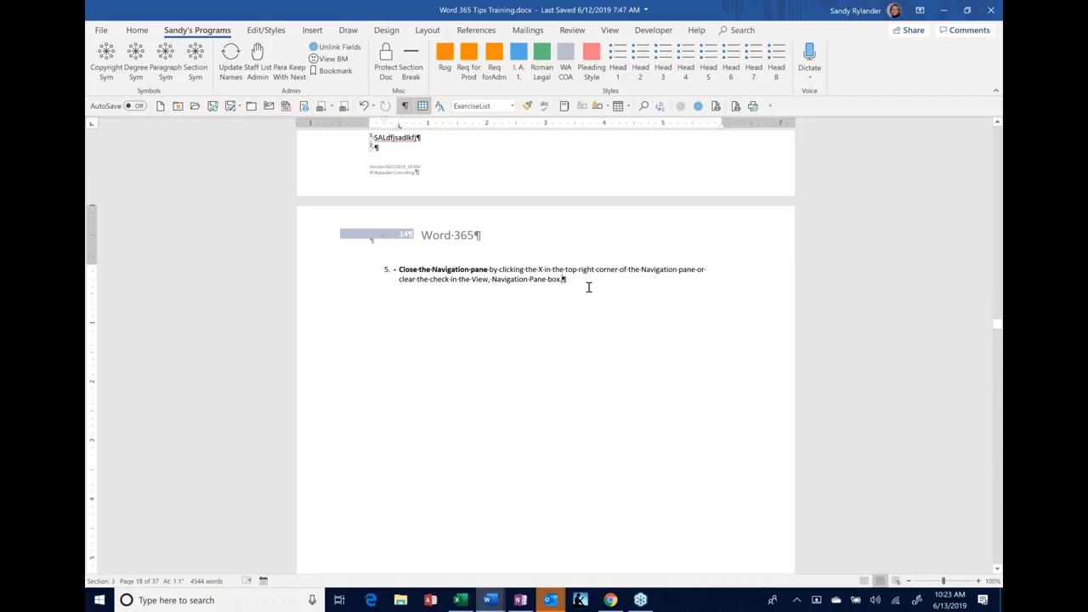
{"action": "left_click", "coordinate": [136, 30]}
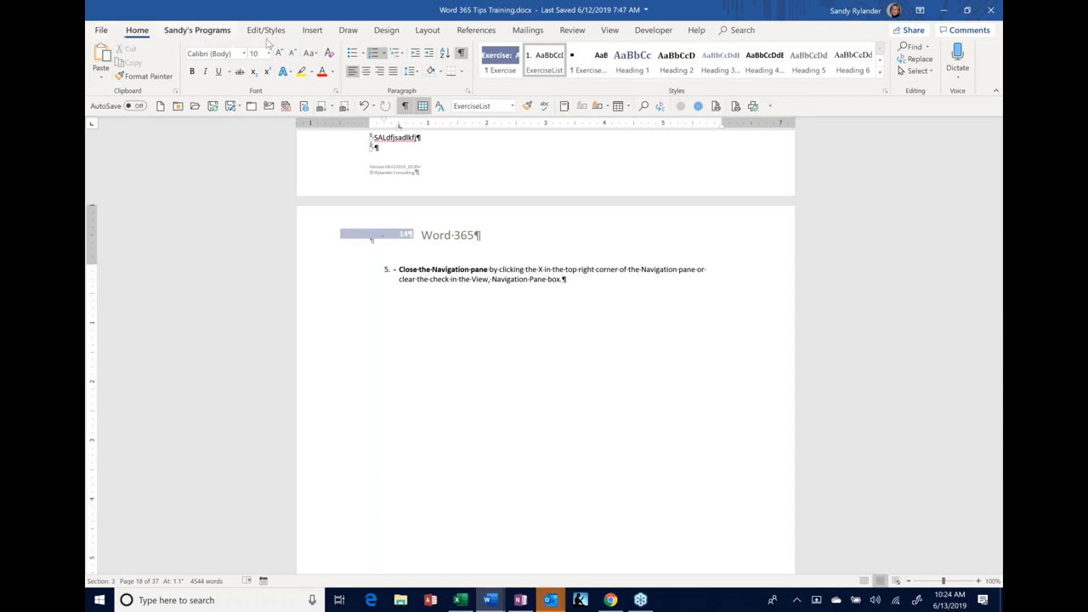
{"action": "left_click", "coordinate": [479, 58]}
{"action": "left_click", "coordinate": [349, 30]}
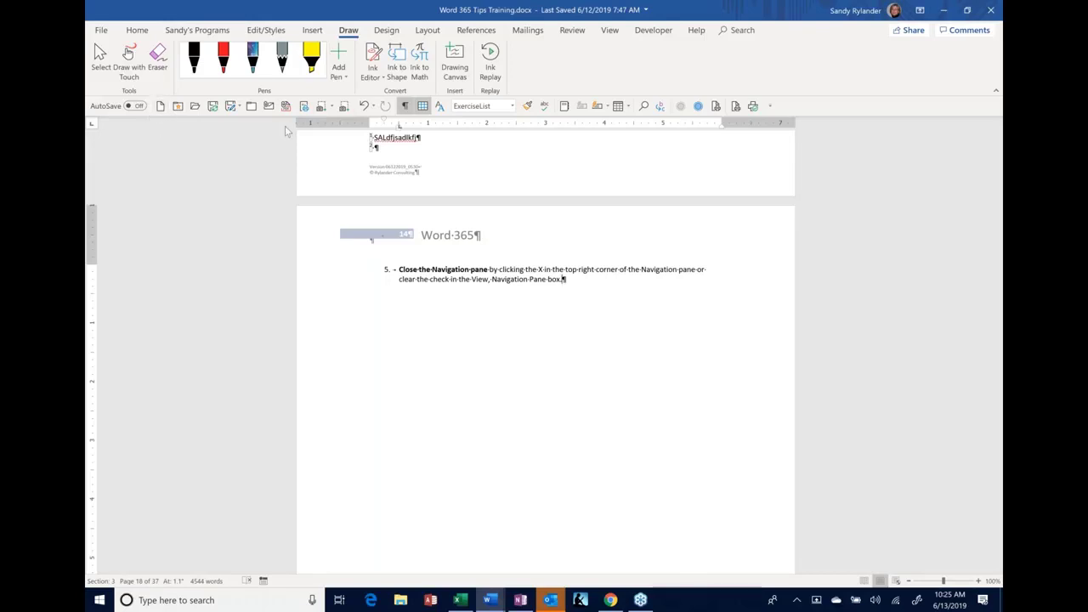
Show the Quick Access Toolbar above the ribbon and move it back below the ribbon.
{"action": "right_click", "coordinate": [149, 114]}
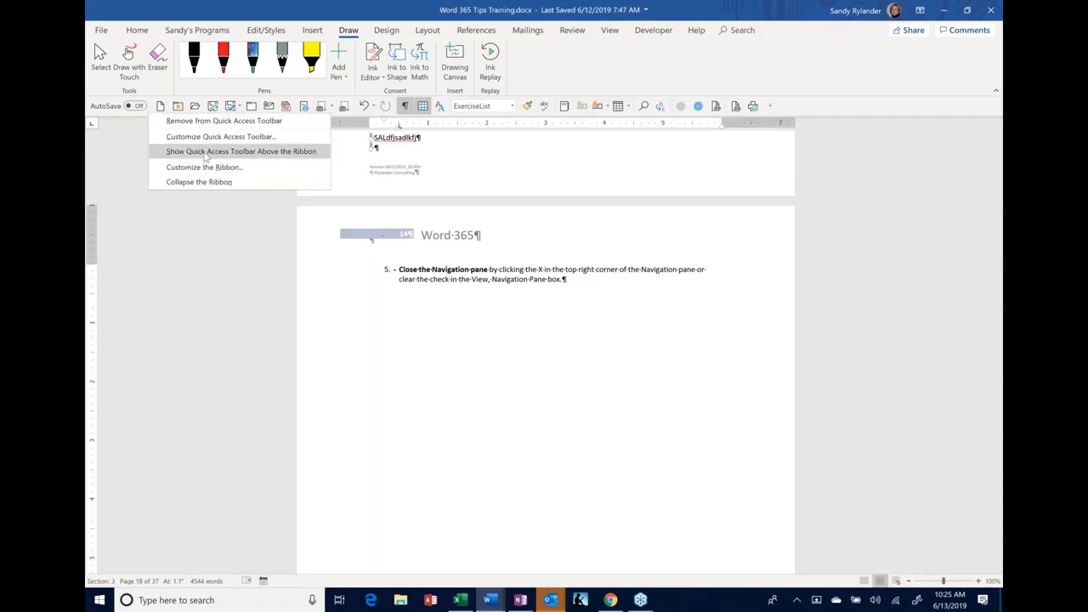
{"action": "left_click", "coordinate": [204, 152]}
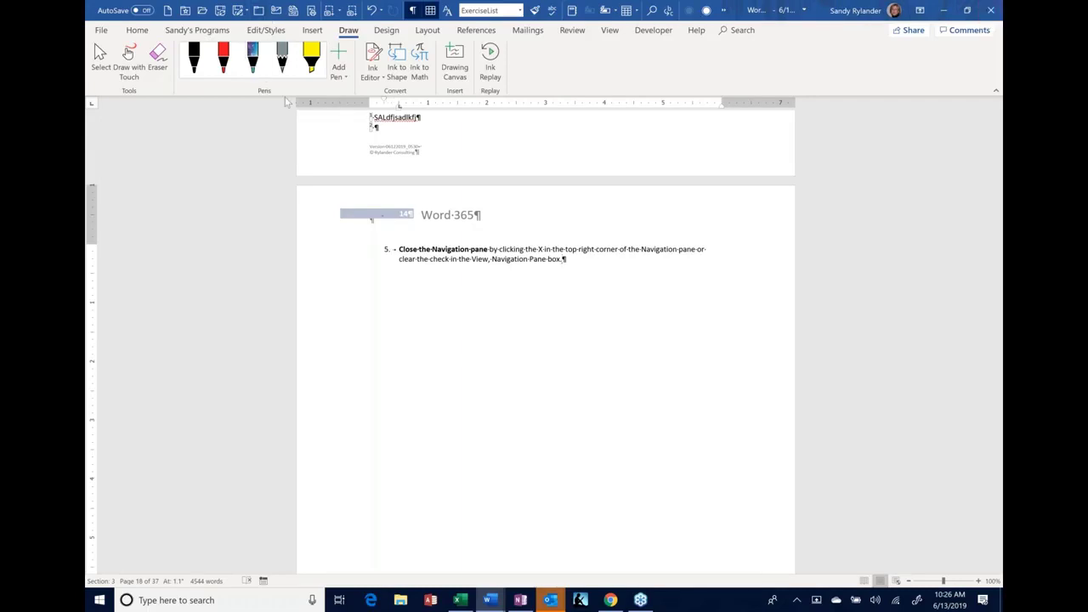
{"action": "right_click", "coordinate": [94, 12]}
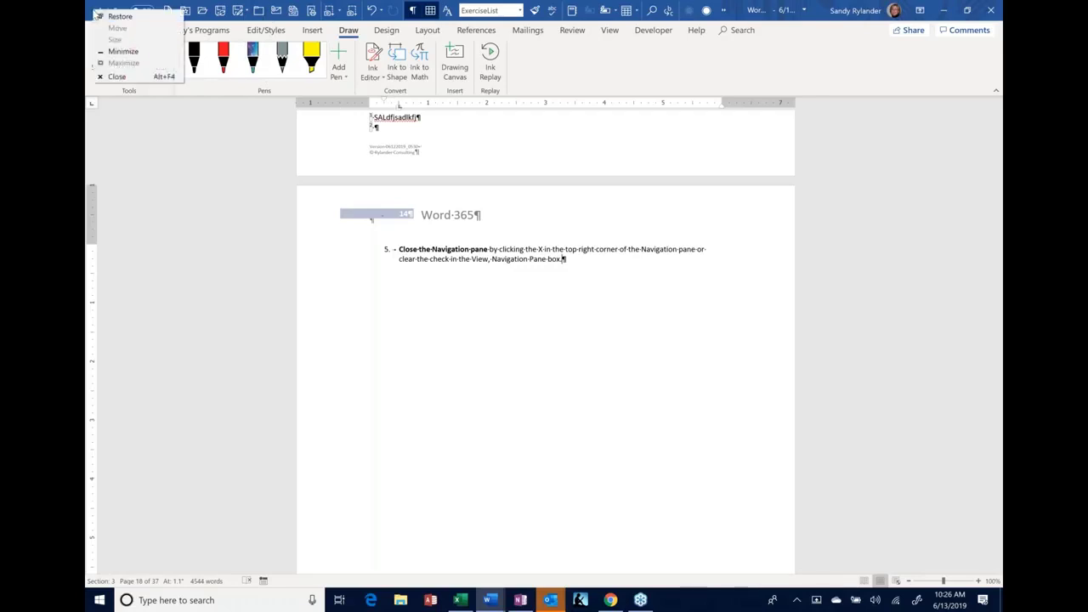
{"action": "right_click", "coordinate": [341, 10]}
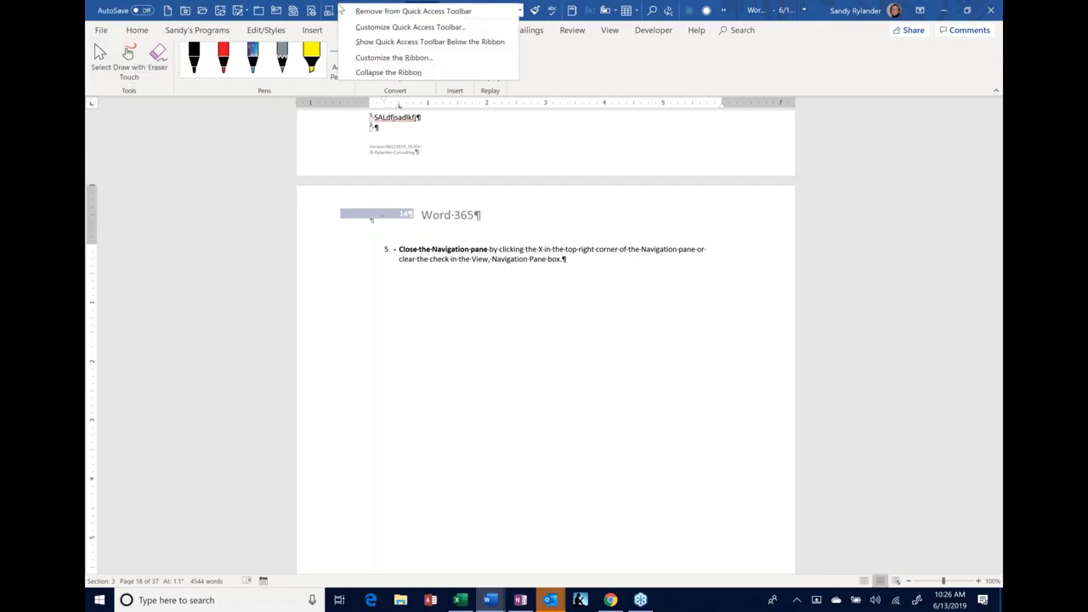
{"action": "left_click", "coordinate": [383, 43]}
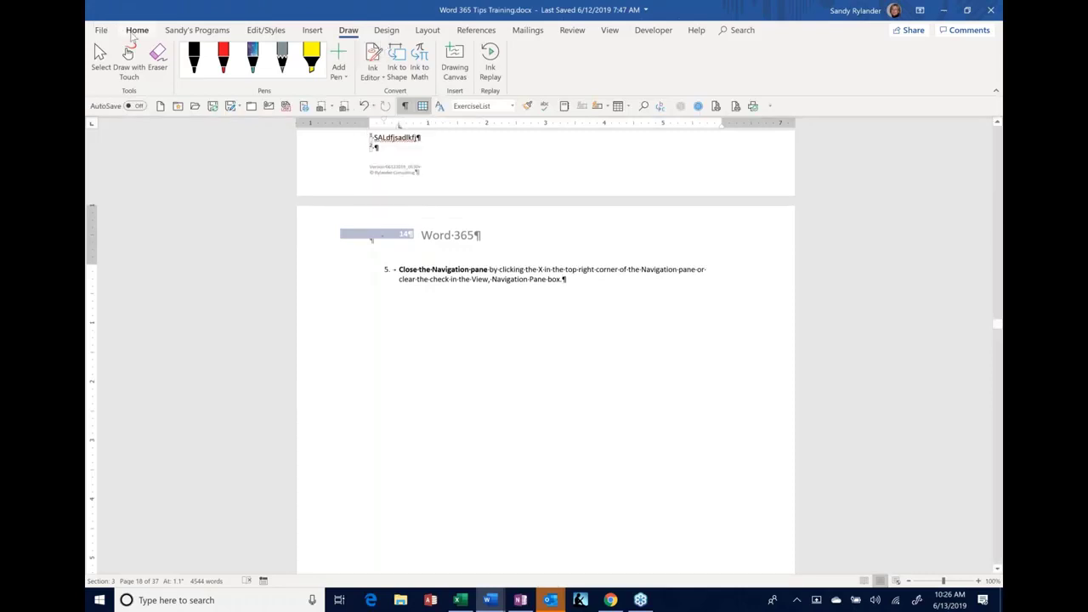
Add the Bullets command to the Quick Access Toolbar and remove it again.
{"action": "left_click", "coordinate": [135, 31]}
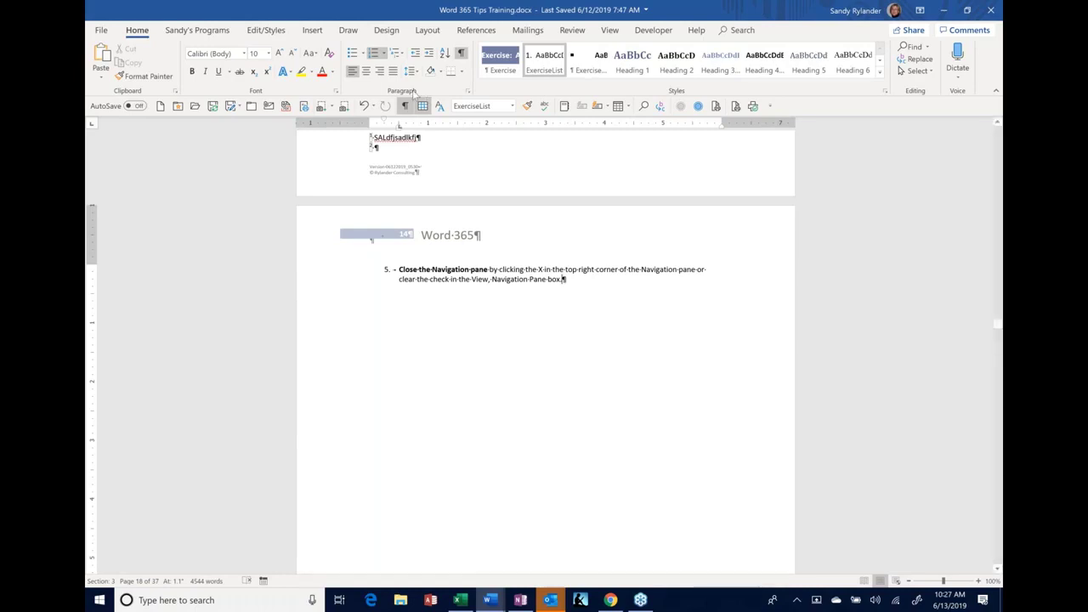
{"action": "right_click", "coordinate": [355, 57]}
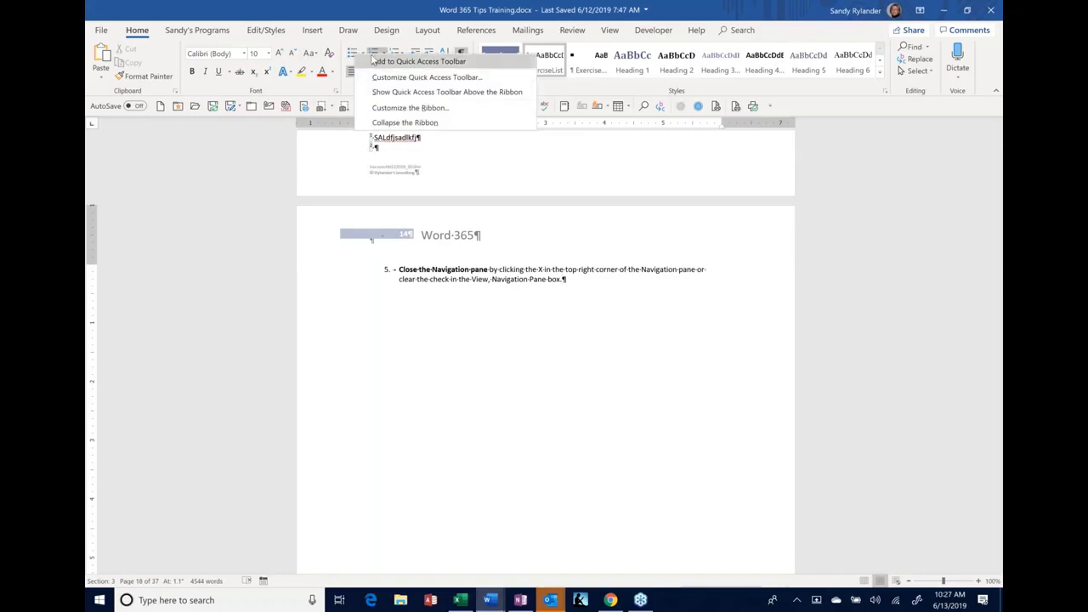
{"action": "left_click", "coordinate": [372, 61]}
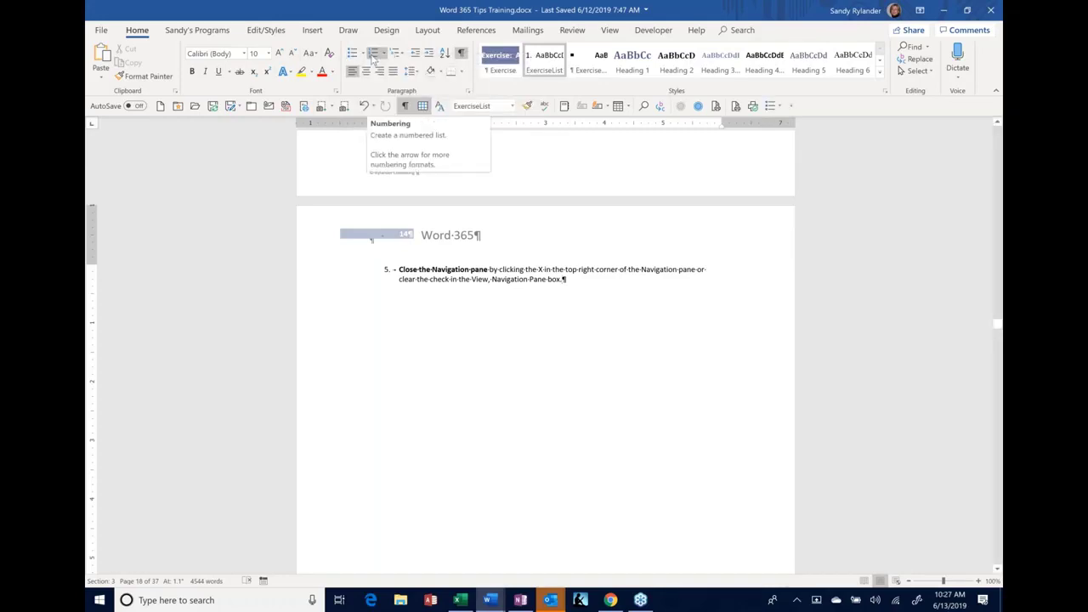
{"action": "right_click", "coordinate": [768, 112]}
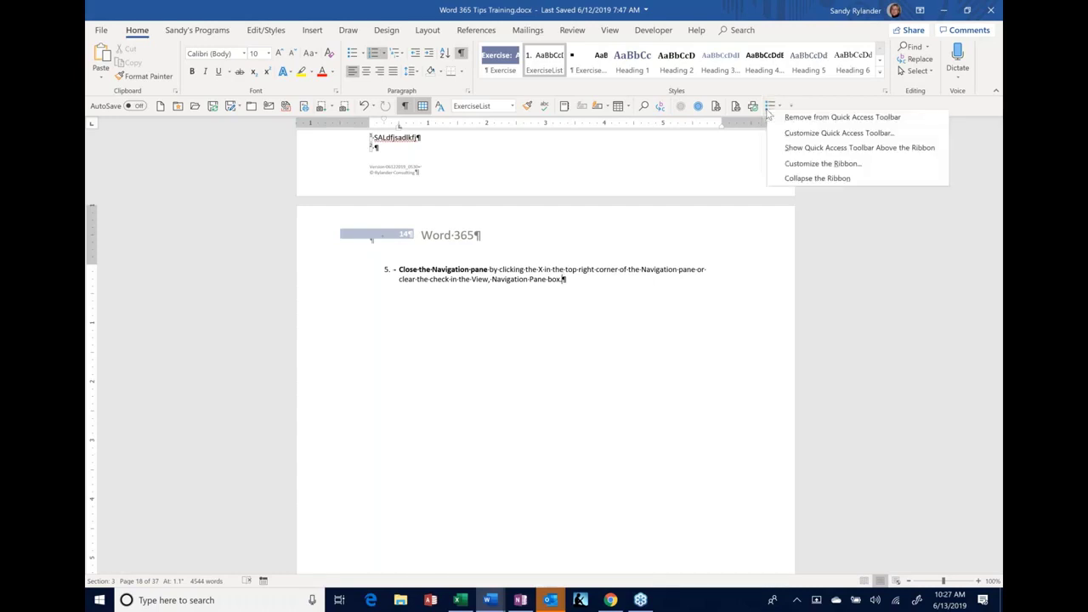
{"action": "left_click", "coordinate": [788, 113]}
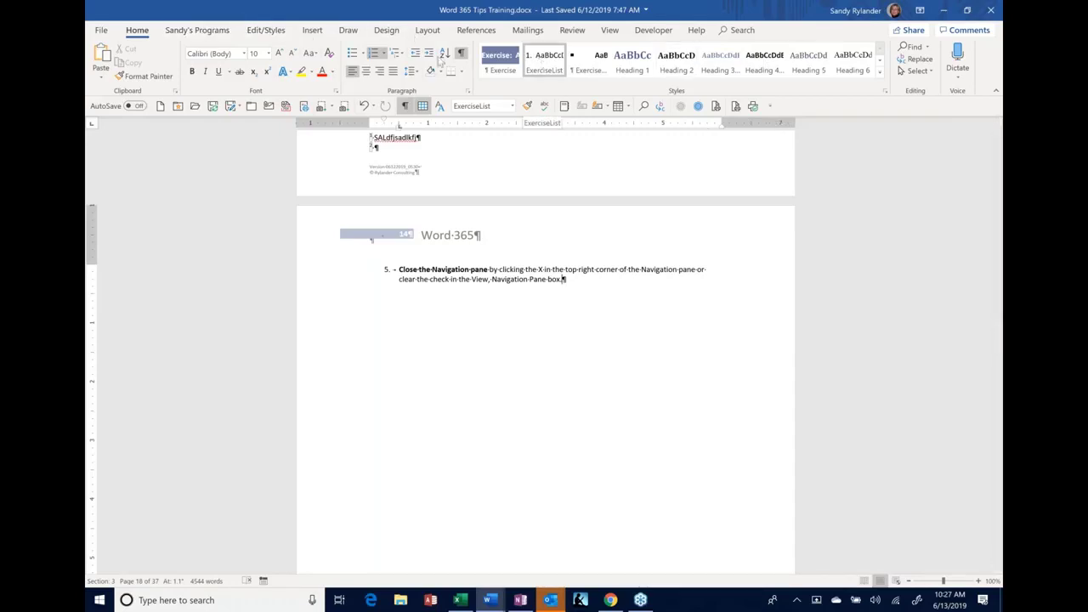
View the document's Info page and the list of common Quick Access Toolbar commands, closing each without changes.
{"action": "left_click", "coordinate": [100, 31]}
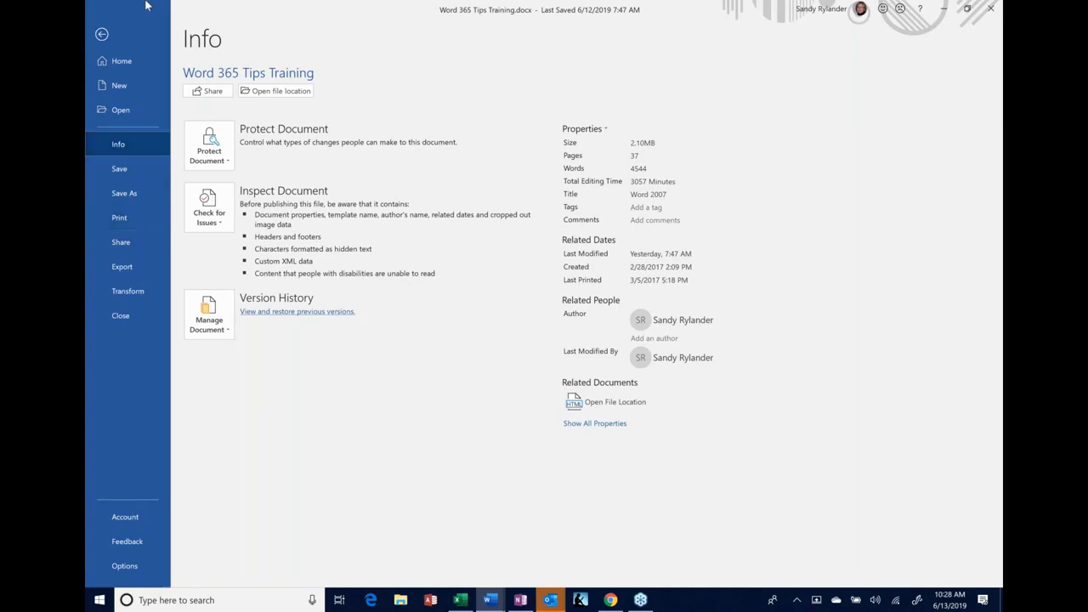
{"action": "left_click", "coordinate": [102, 35]}
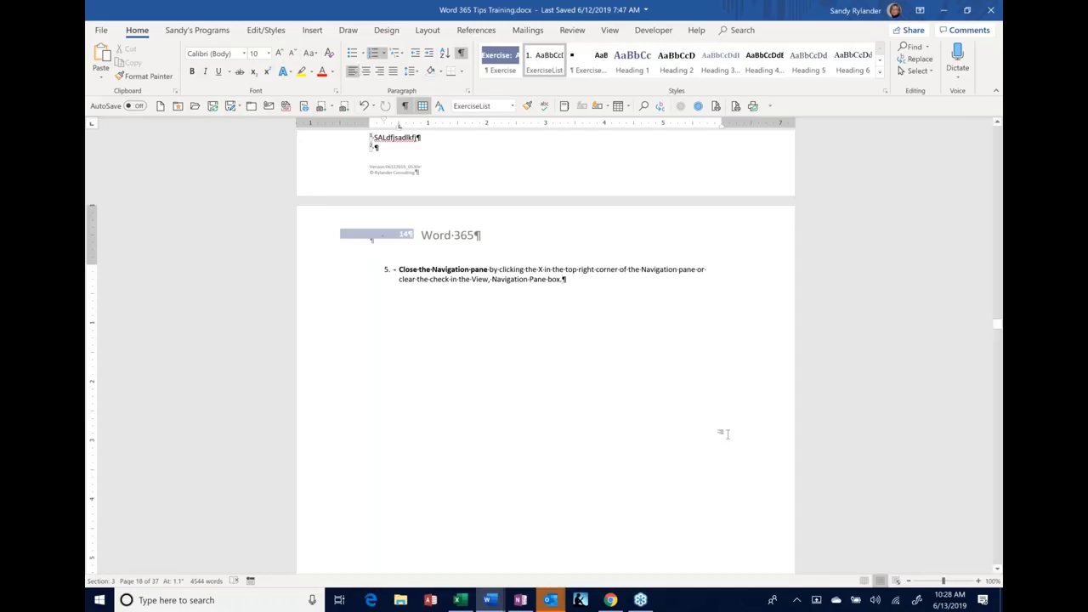
{"action": "left_click", "coordinate": [771, 106]}
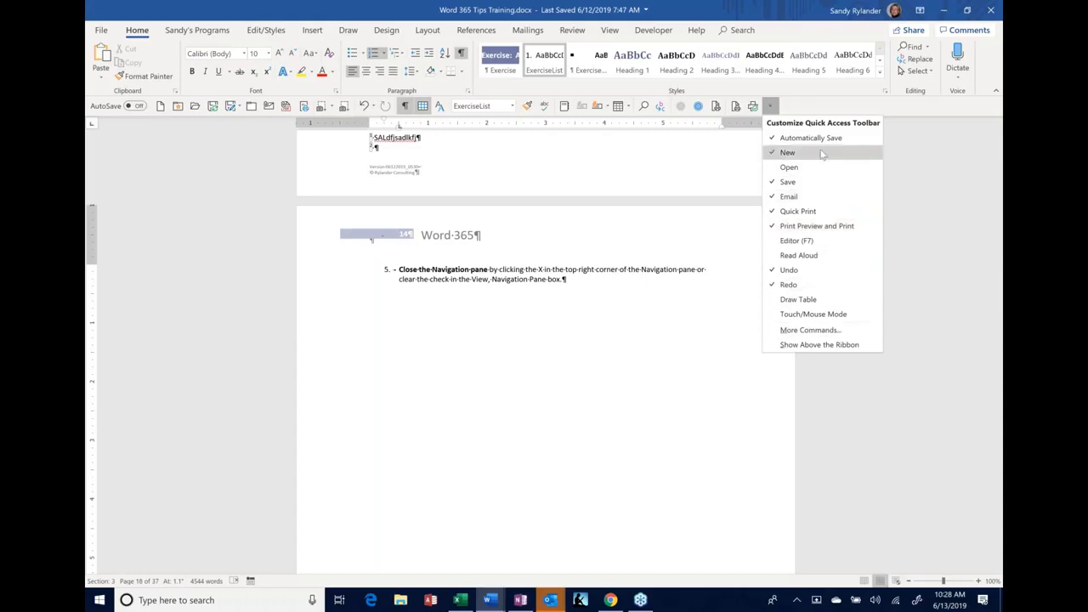
{"action": "left_click", "coordinate": [941, 209]}
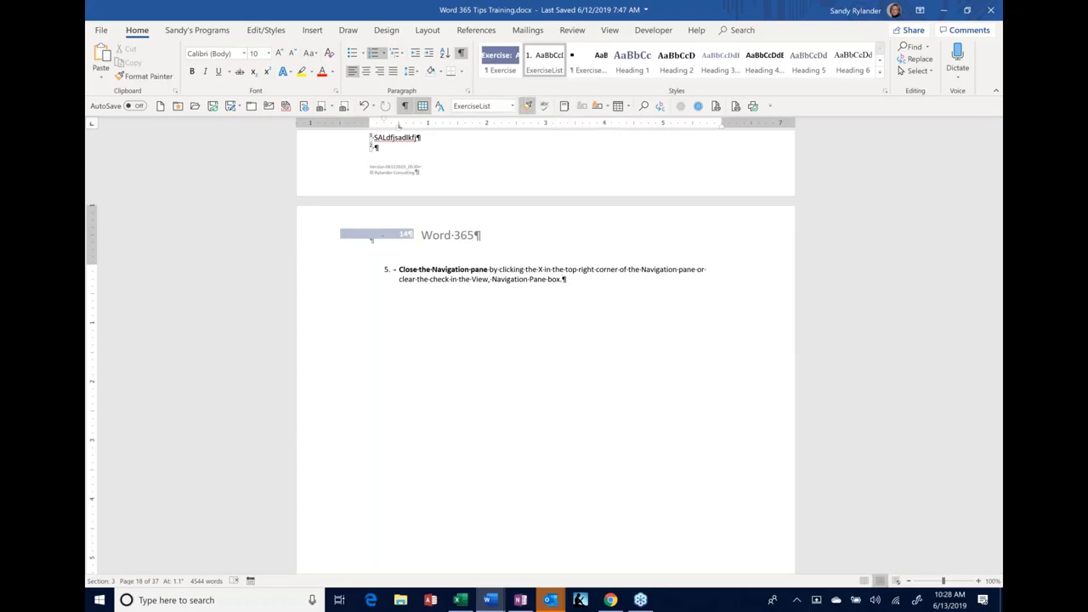
Open the Quick Access Toolbar customization options and set the command source to All Commands.
{"action": "right_click", "coordinate": [526, 103]}
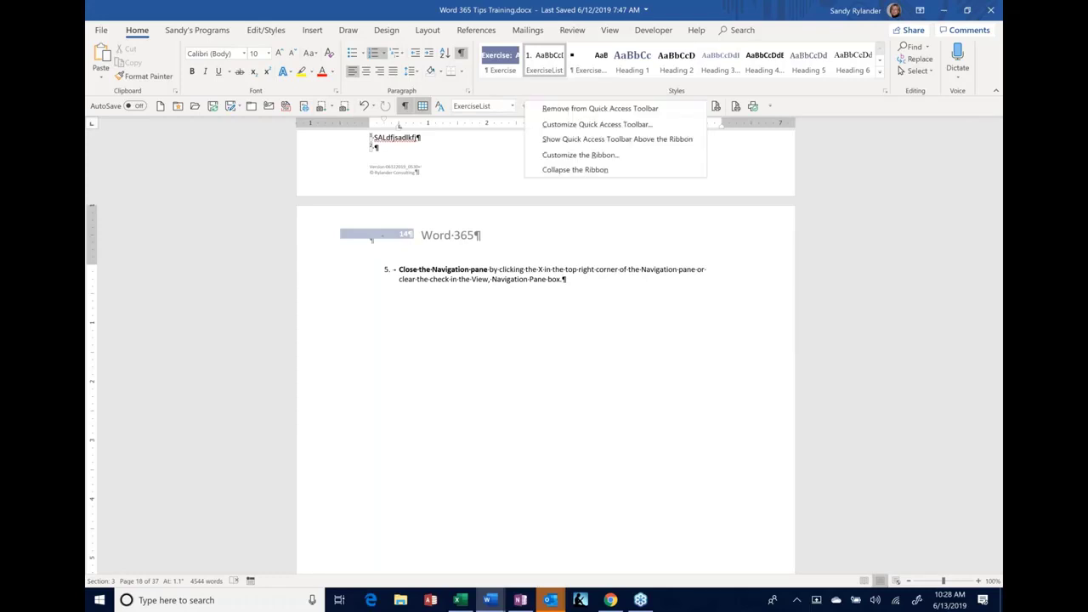
{"action": "left_click", "coordinate": [546, 126]}
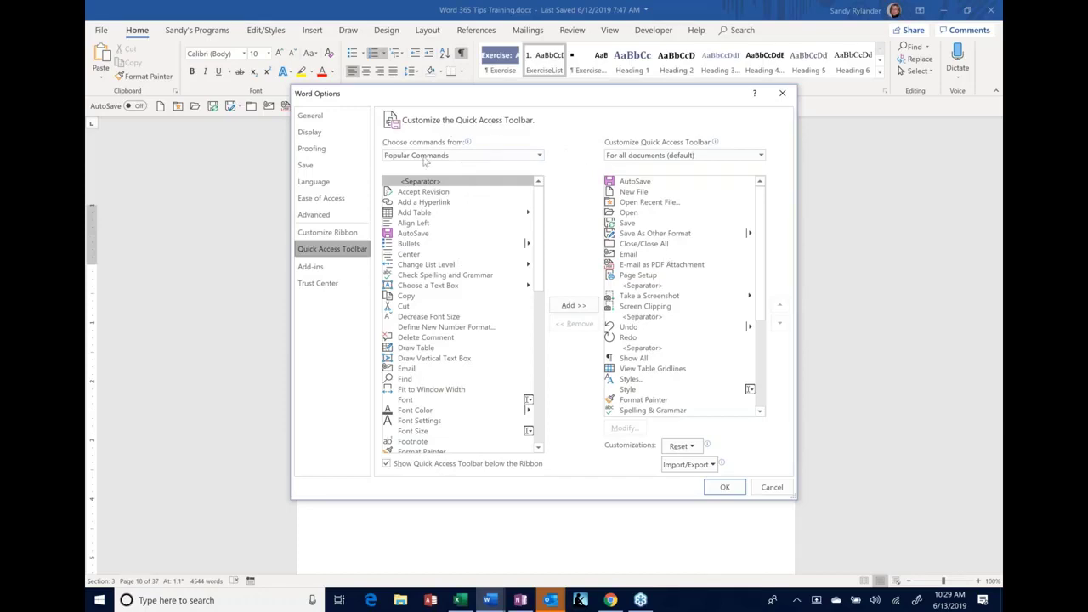
{"action": "mouse_move", "coordinate": [400, 161]}
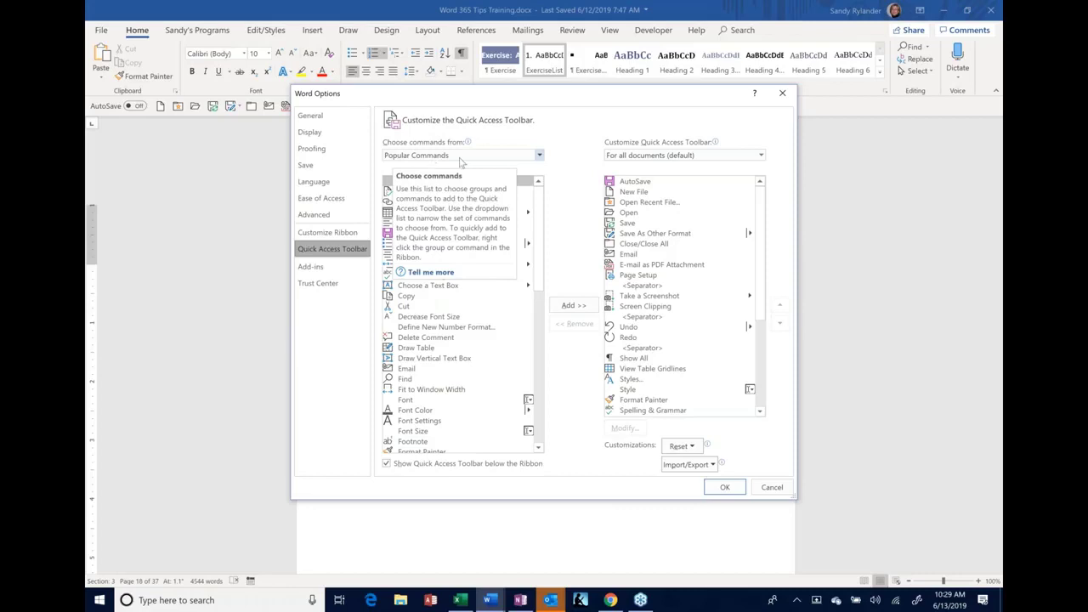
{"action": "left_click", "coordinate": [408, 307]}
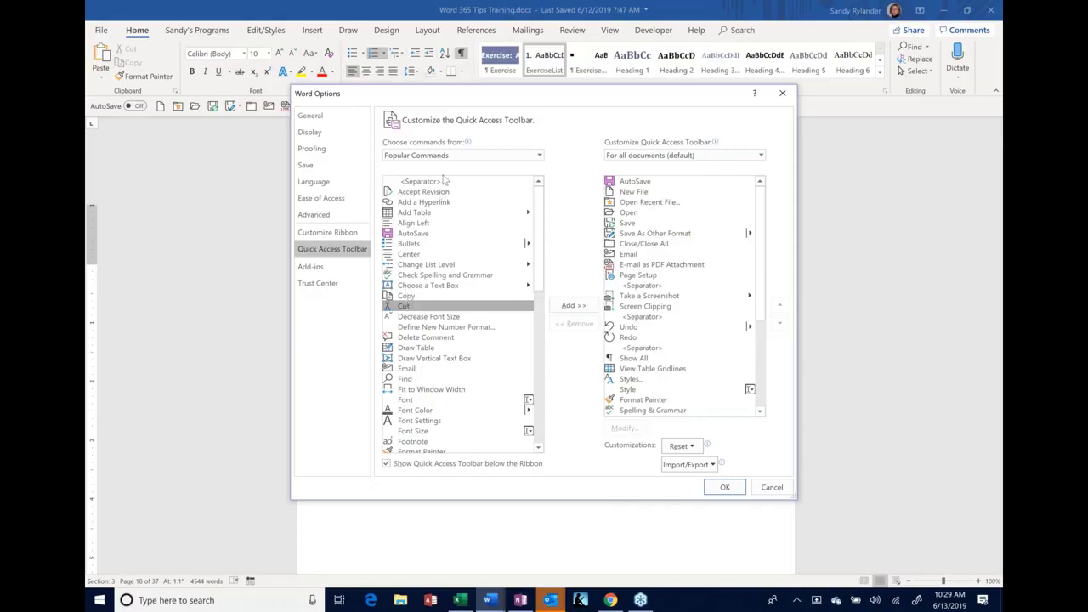
{"action": "left_click", "coordinate": [541, 156]}
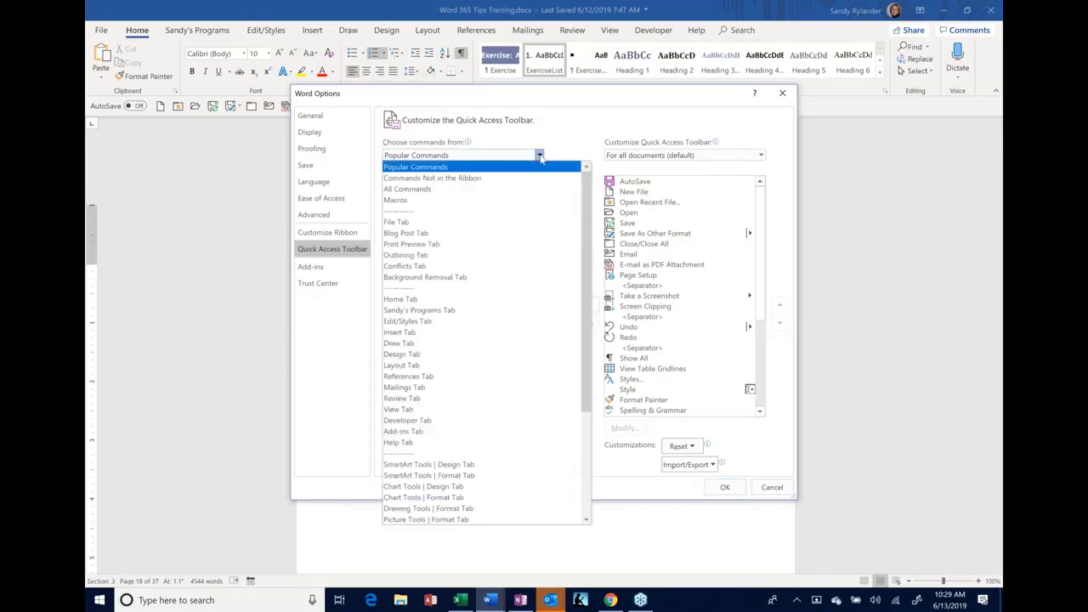
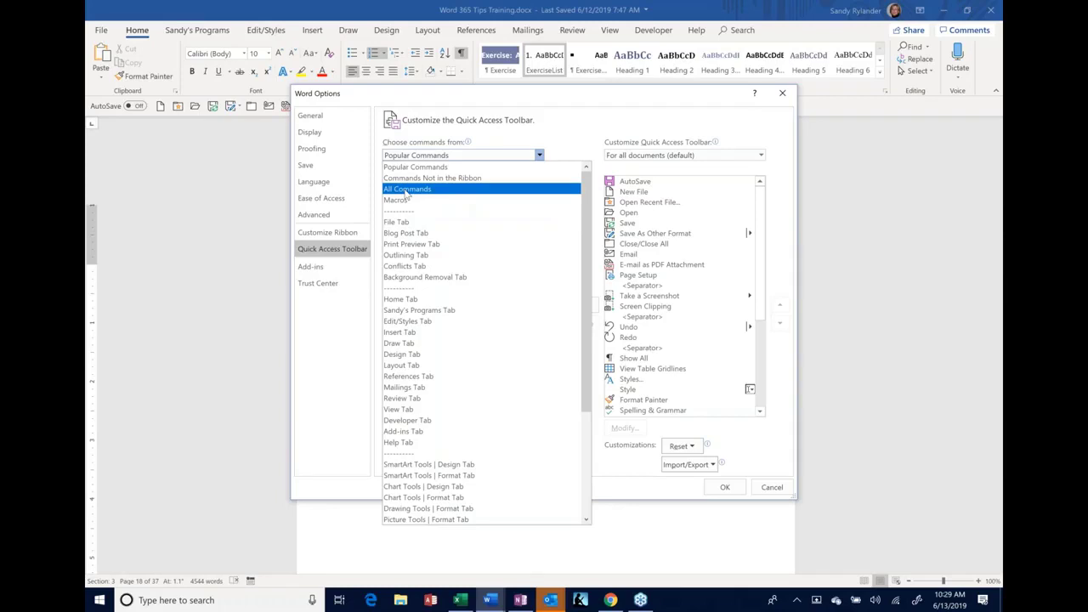
{"action": "left_click", "coordinate": [406, 192]}
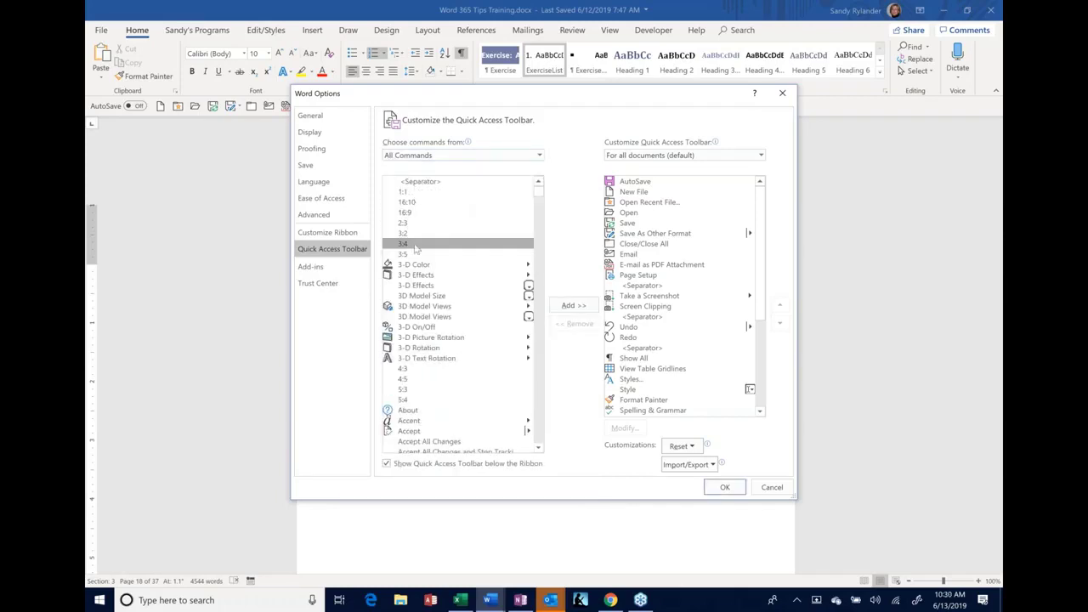
Find Paragraph Settings among all commands, add it to the end of the Quick Access Toolbar list, and reposition the options dialog.
{"action": "scroll", "coordinate": [418, 212], "scroll_direction": "down", "scroll_amount": 20}
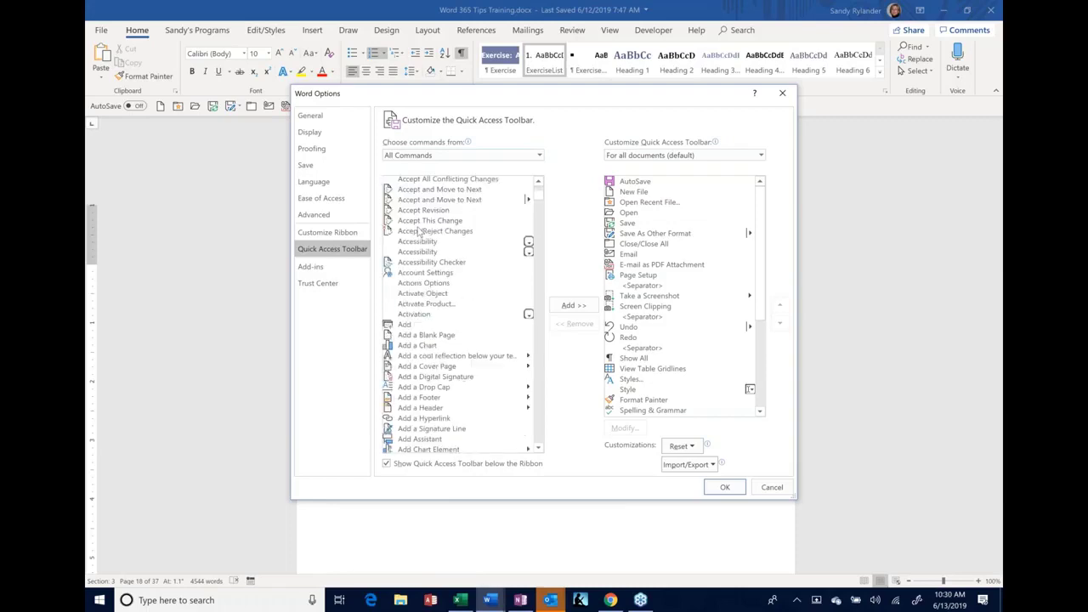
{"action": "scroll", "coordinate": [419, 230], "scroll_direction": "down", "scroll_amount": 20}
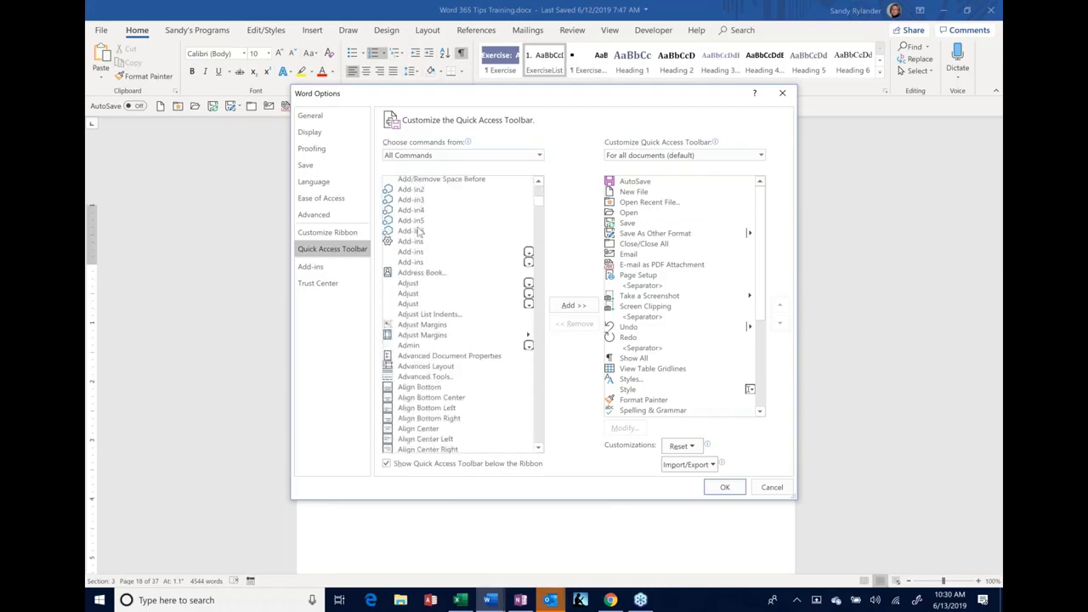
{"action": "scroll", "coordinate": [418, 230], "scroll_direction": "down", "scroll_amount": 7}
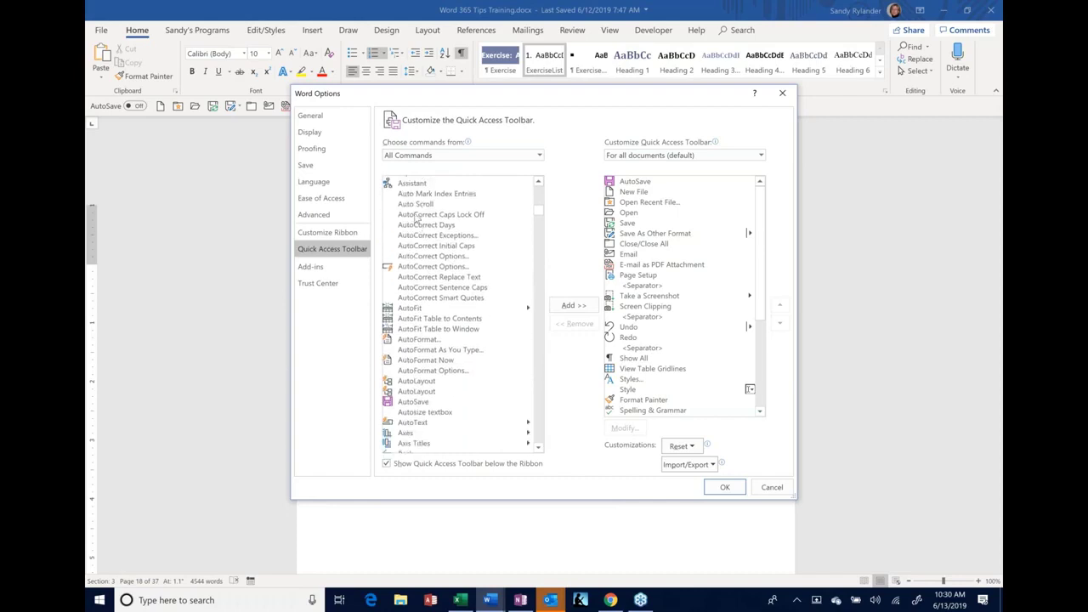
{"action": "left_click", "coordinate": [411, 205]}
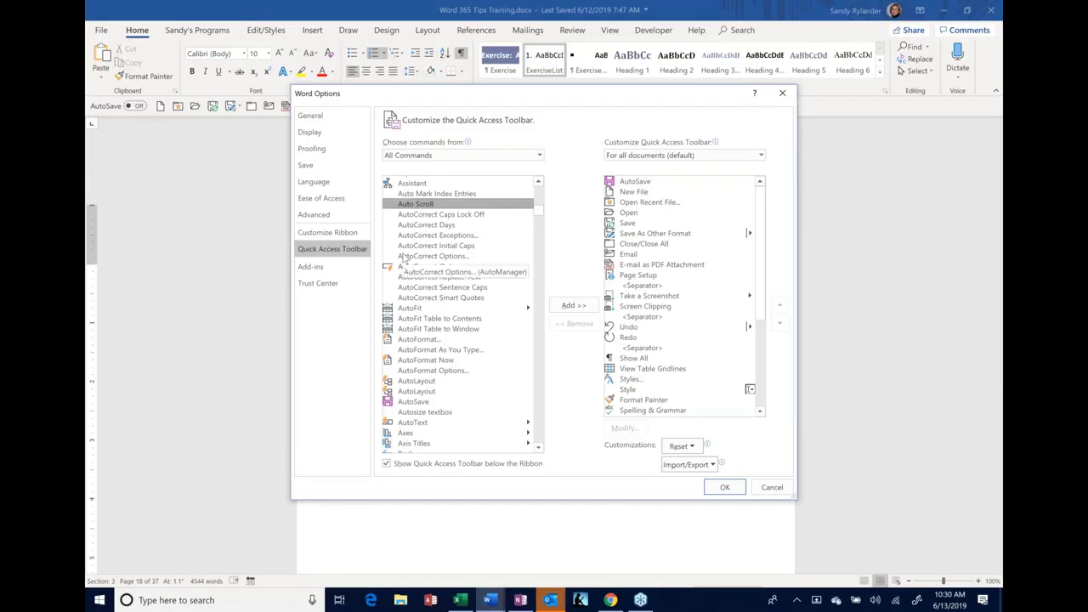
{"action": "key", "text": "p"}
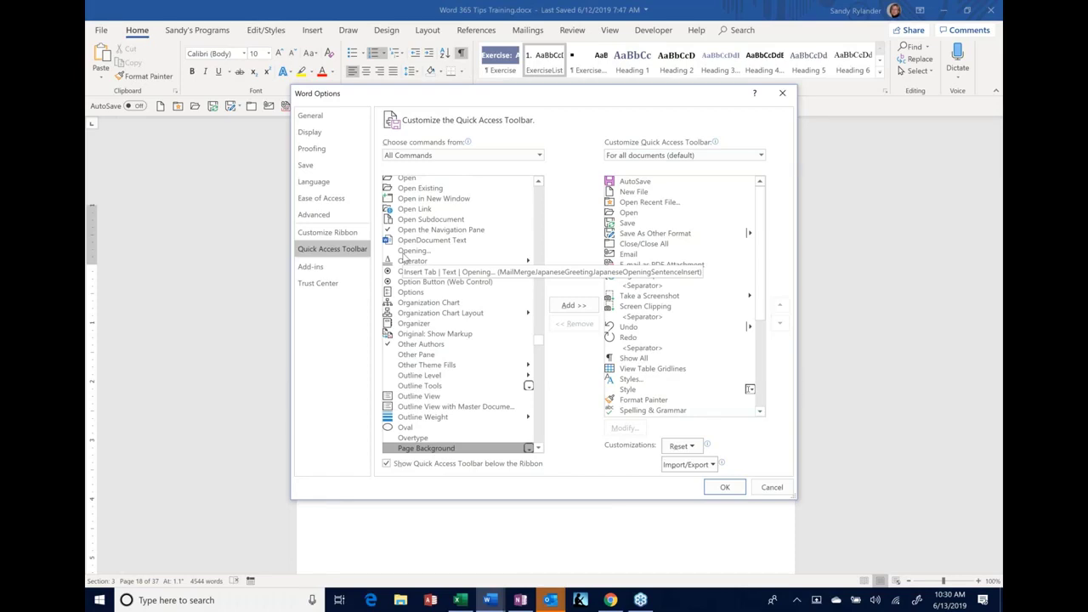
{"action": "scroll", "coordinate": [391, 272], "scroll_direction": "down", "scroll_amount": 5}
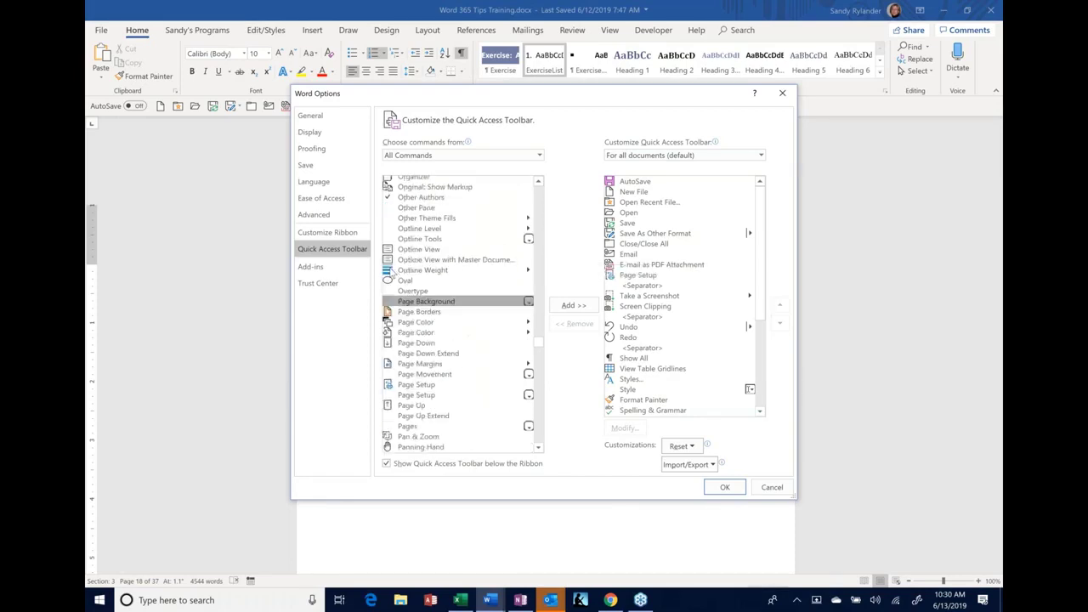
{"action": "scroll", "coordinate": [393, 272], "scroll_direction": "down", "scroll_amount": 4}
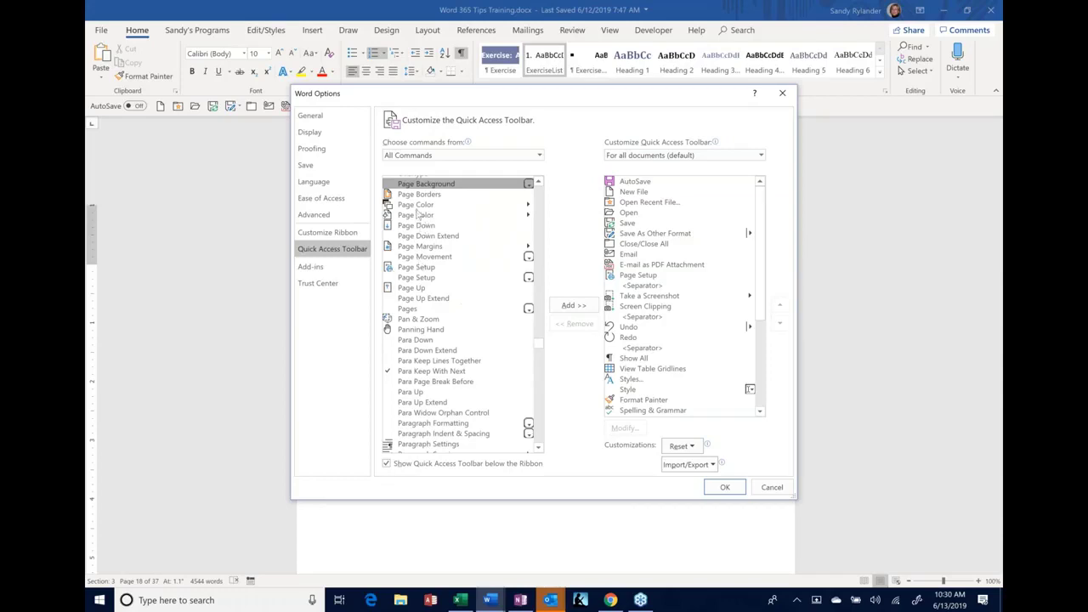
{"action": "scroll", "coordinate": [420, 272], "scroll_direction": "down", "scroll_amount": 5}
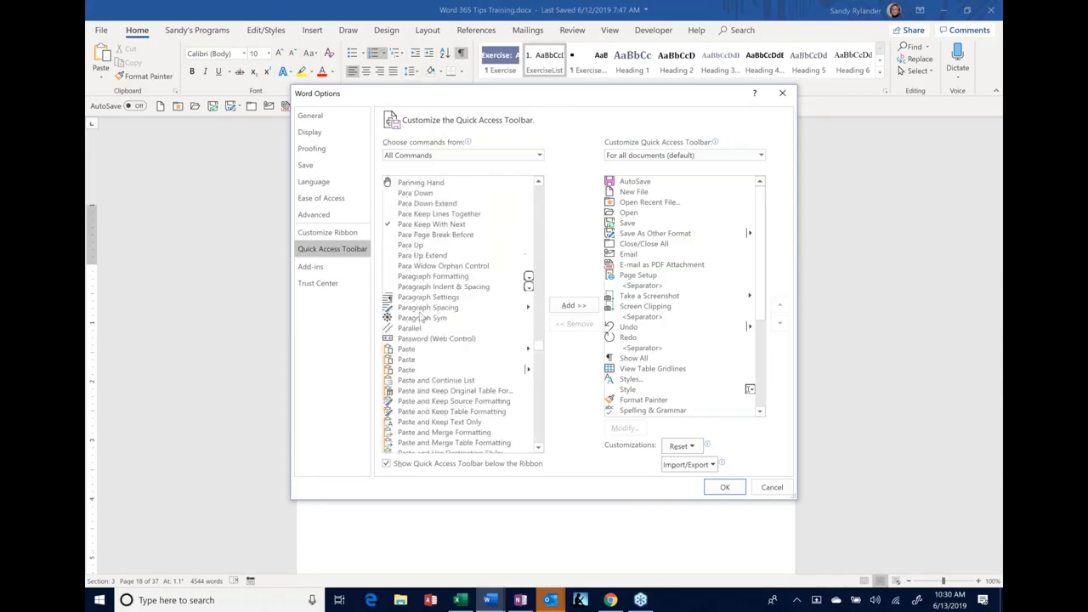
{"action": "left_click", "coordinate": [422, 299]}
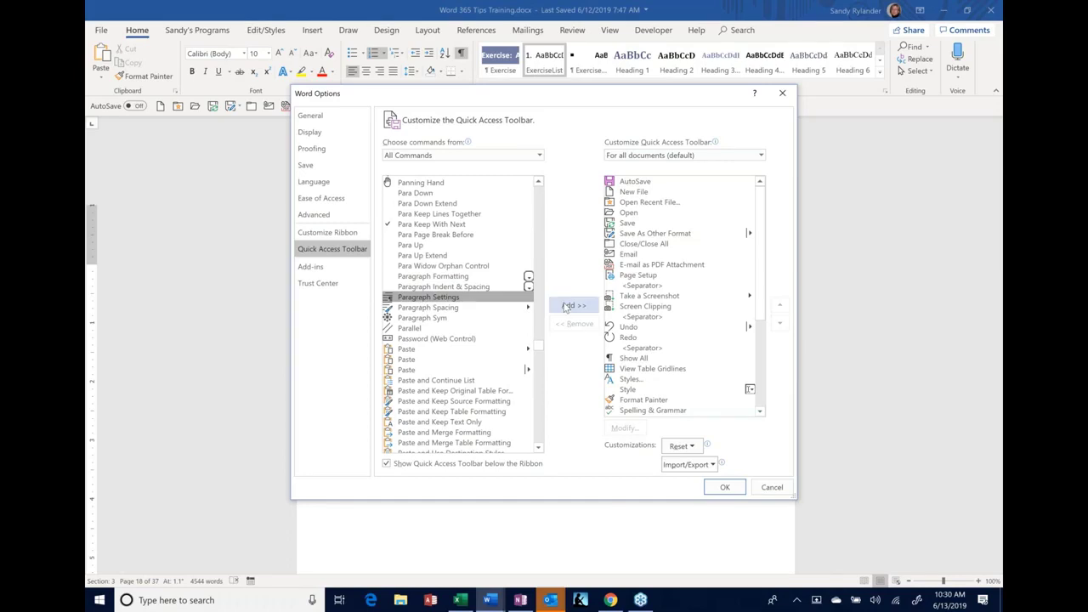
{"action": "double_click", "coordinate": [467, 301]}
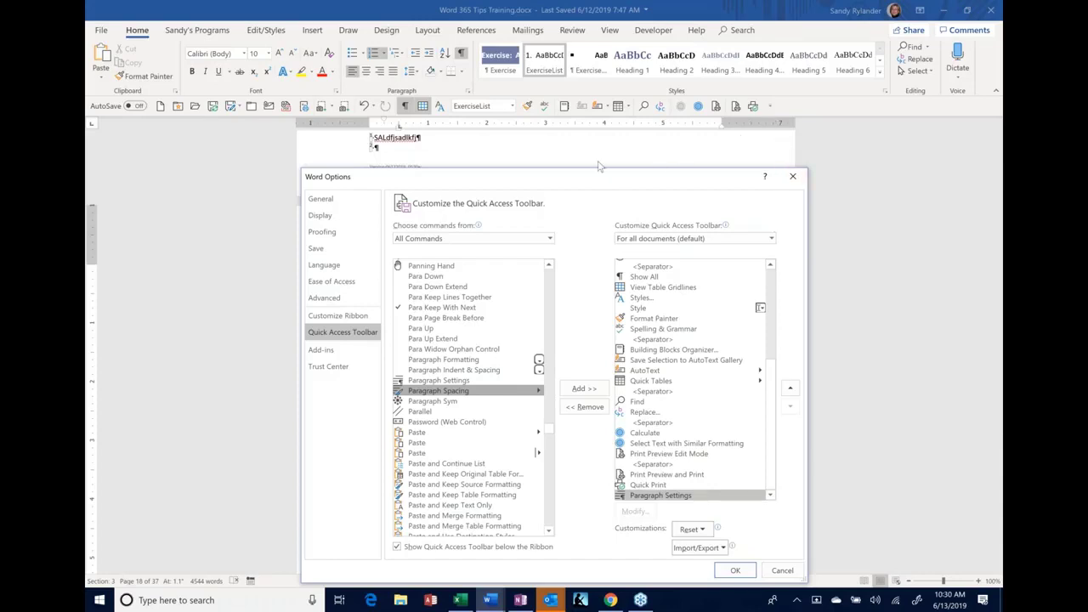
{"action": "left_click_drag", "start_coordinate": [598, 170], "coordinate": [547, 90]}
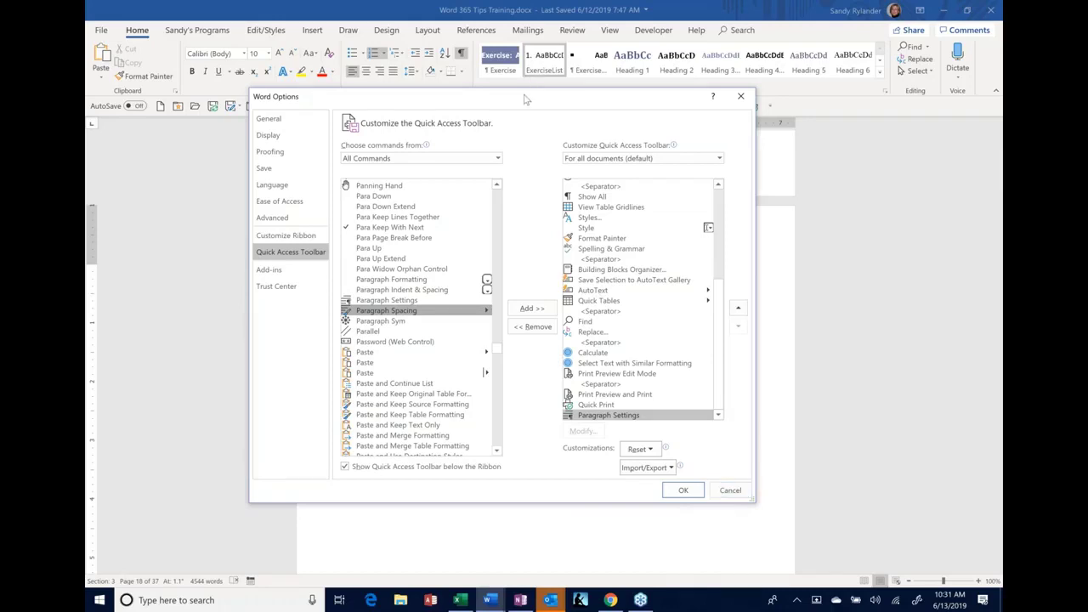
{"action": "left_click_drag", "start_coordinate": [526, 97], "coordinate": [558, 151]}
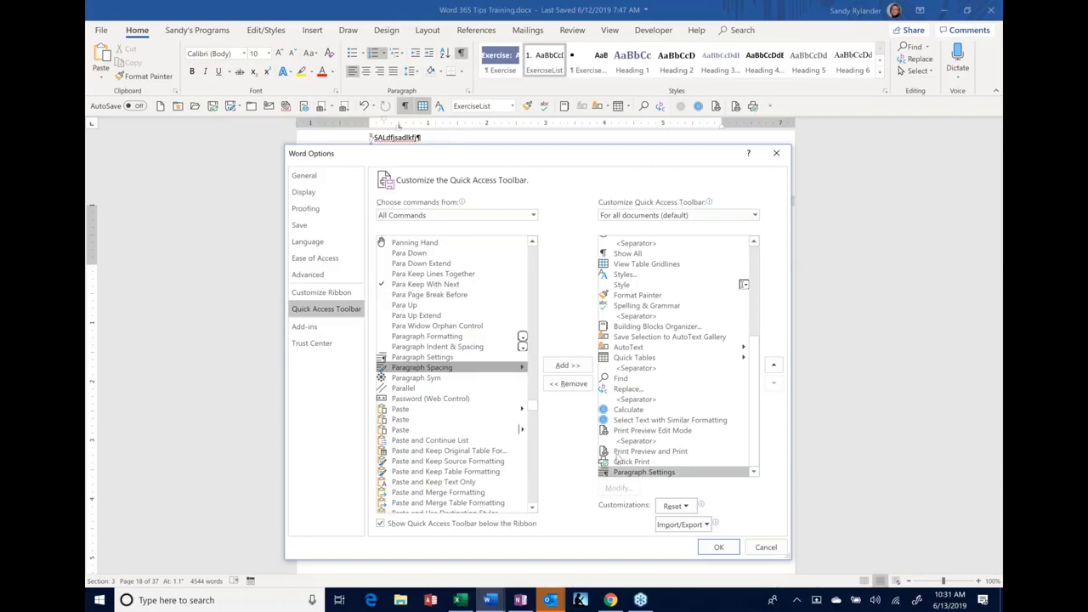
Move Paragraph Settings up to directly below Style in the Quick Access Toolbar list and remove it from the list.
{"action": "left_click", "coordinate": [774, 368]}
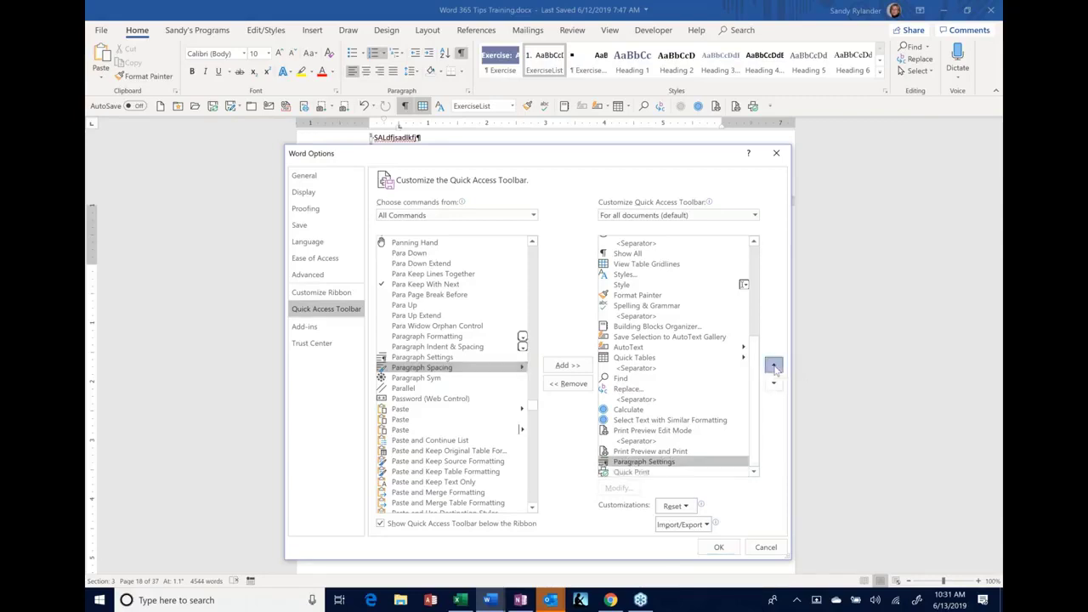
{"action": "left_click", "coordinate": [774, 368]}
{"action": "left_click", "coordinate": [775, 368]}
{"action": "left_click", "coordinate": [774, 368]}
{"action": "left_click", "coordinate": [774, 368]}
{"action": "left_click", "coordinate": [774, 368]}
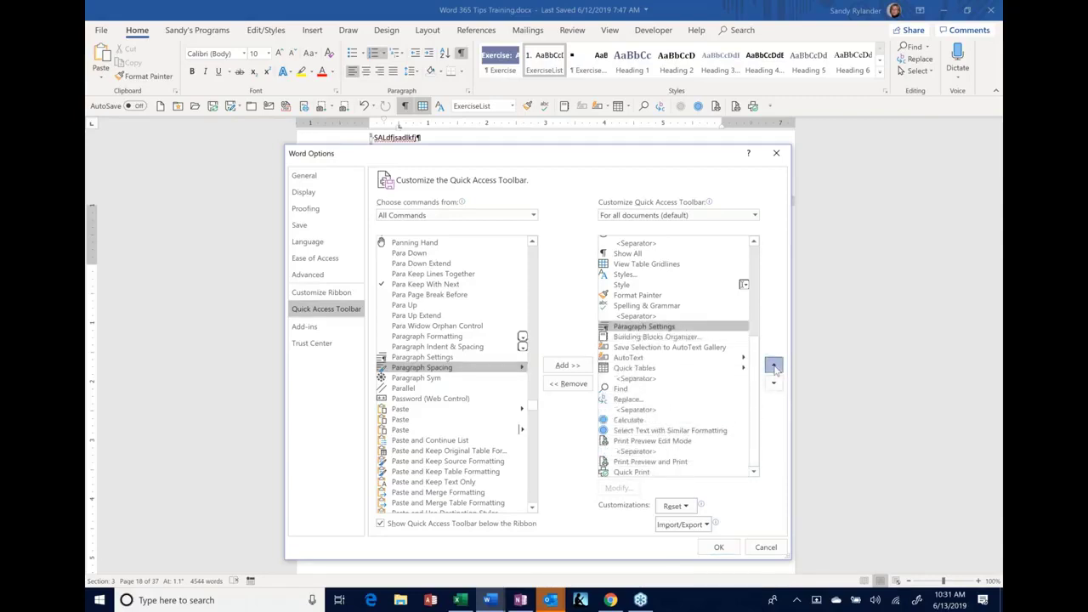
{"action": "left_click", "coordinate": [774, 368]}
{"action": "left_click", "coordinate": [774, 368]}
{"action": "left_click", "coordinate": [774, 368]}
{"action": "left_click", "coordinate": [775, 368]}
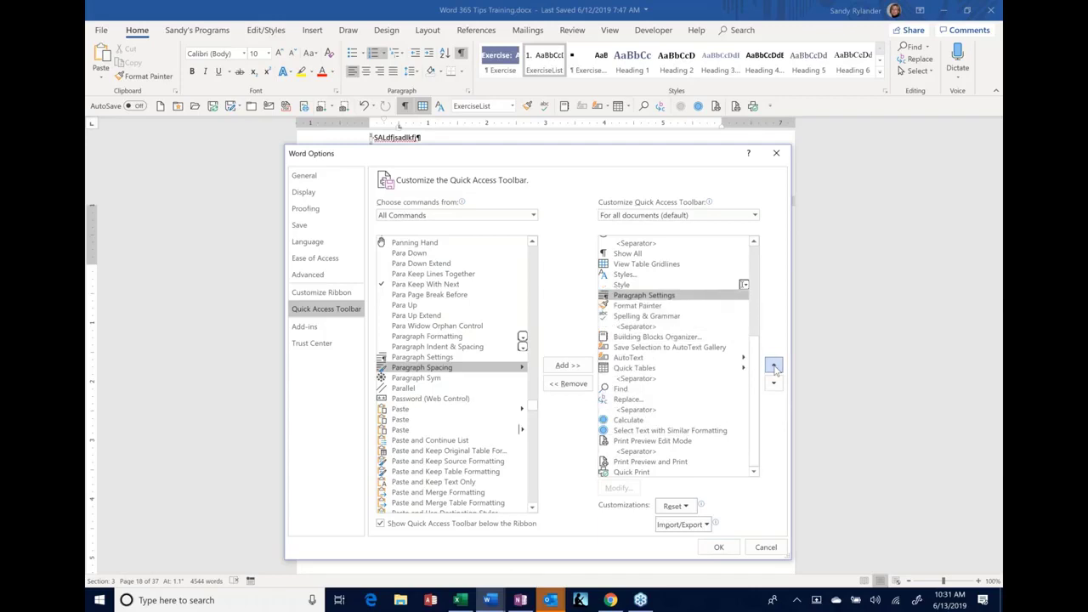
{"action": "left_click", "coordinate": [655, 296]}
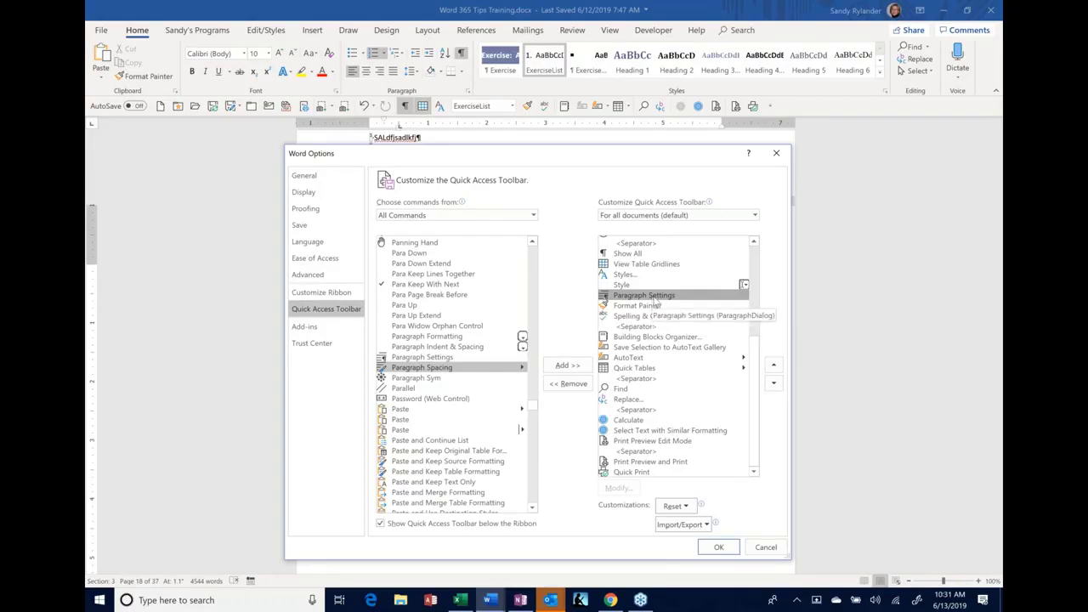
Add Paragraph Spacing directly after Save in the Quick Access Toolbar list and remove it again.
{"action": "scroll", "coordinate": [652, 298], "scroll_direction": "up", "scroll_amount": 5}
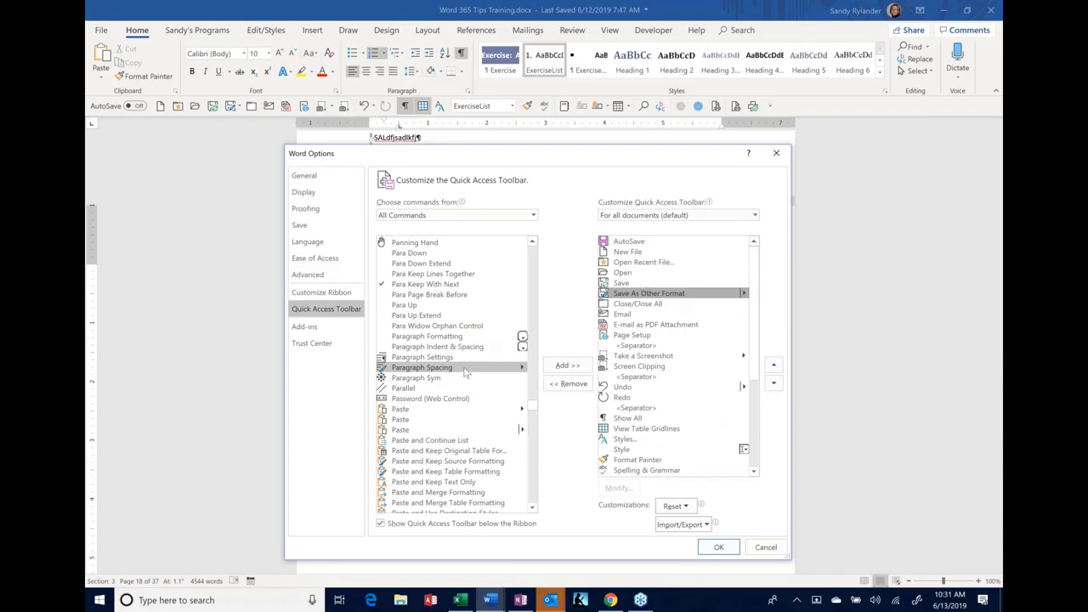
{"action": "left_click", "coordinate": [620, 284]}
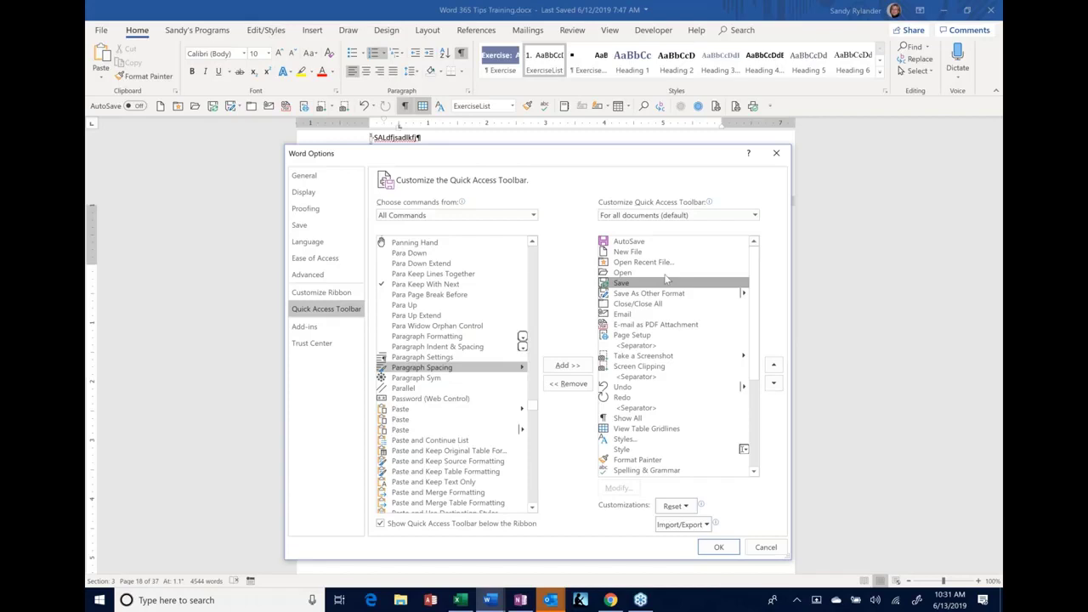
{"action": "left_click", "coordinate": [571, 372]}
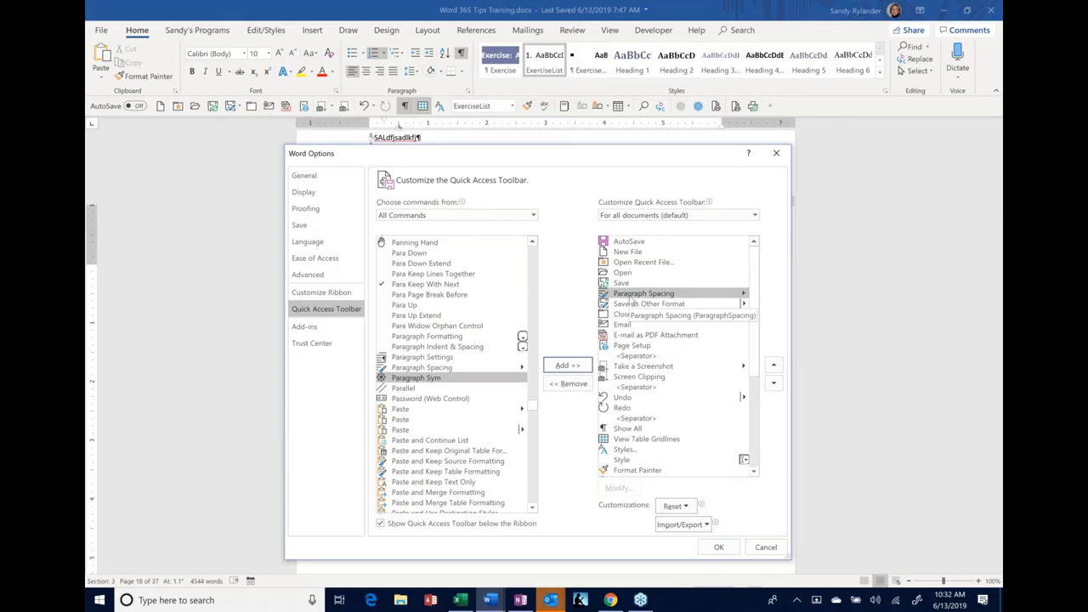
{"action": "left_click", "coordinate": [567, 383]}
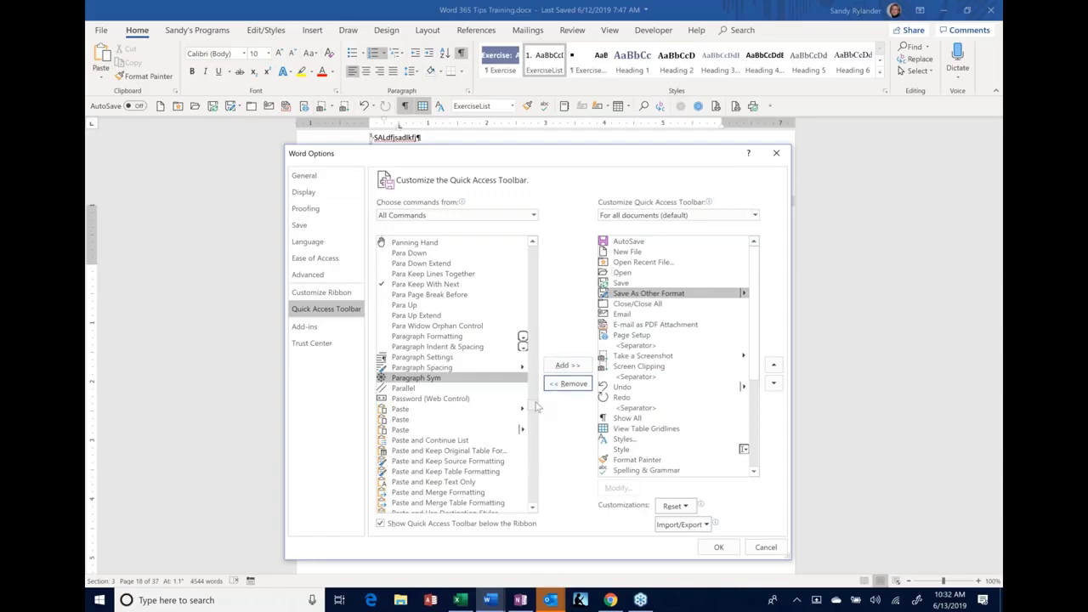
Insert a separator after Save As Other Format in the Quick Access Toolbar list and remove it again.
{"action": "left_click_drag", "start_coordinate": [534, 408], "coordinate": [633, 123]}
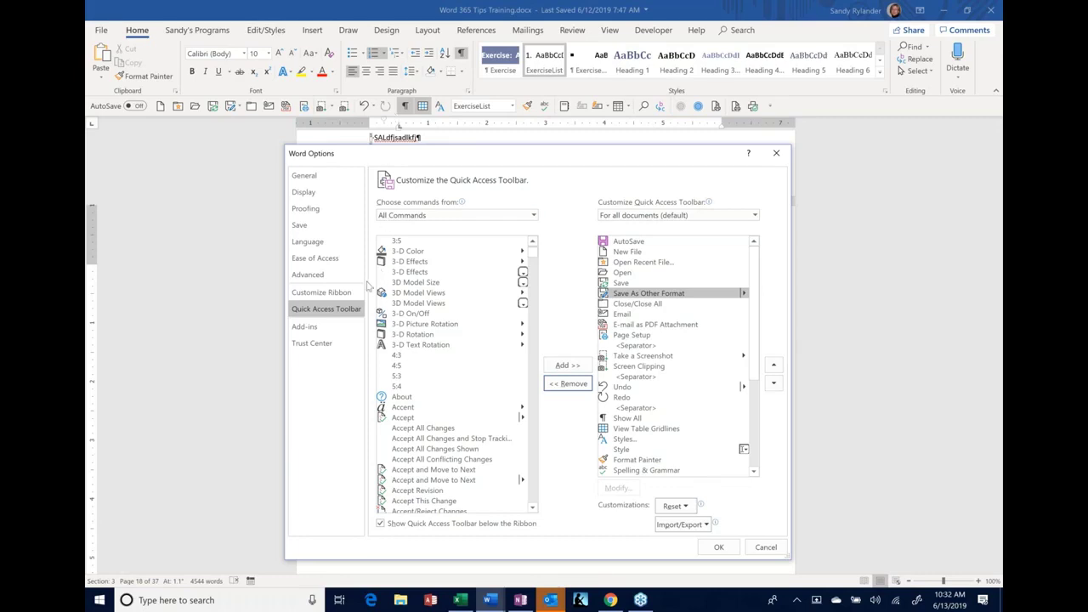
{"action": "scroll", "coordinate": [532, 245], "scroll_direction": "up", "scroll_amount": 3}
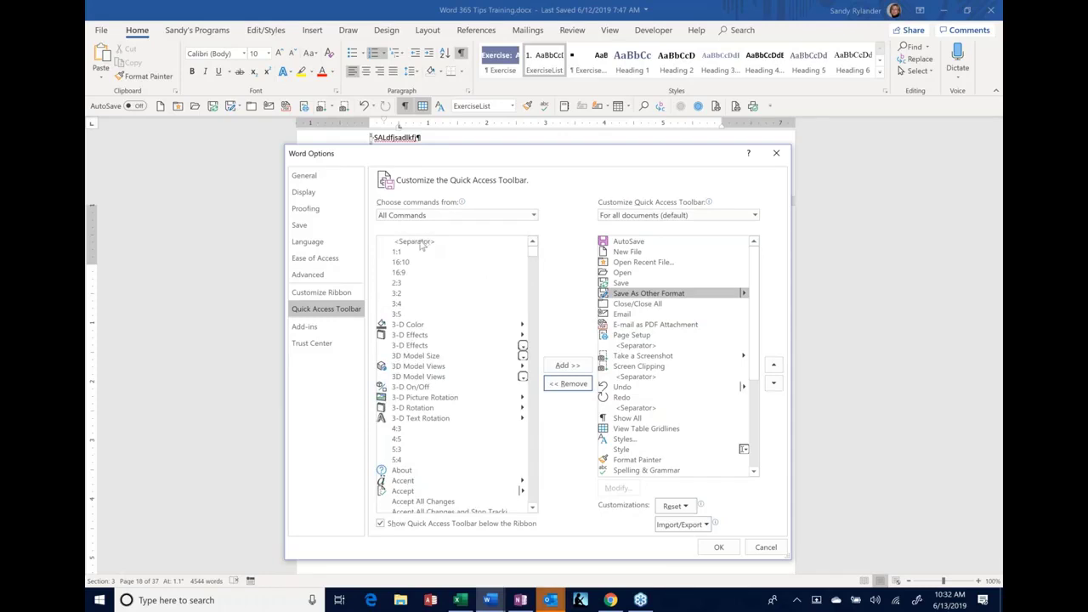
{"action": "left_click", "coordinate": [421, 243]}
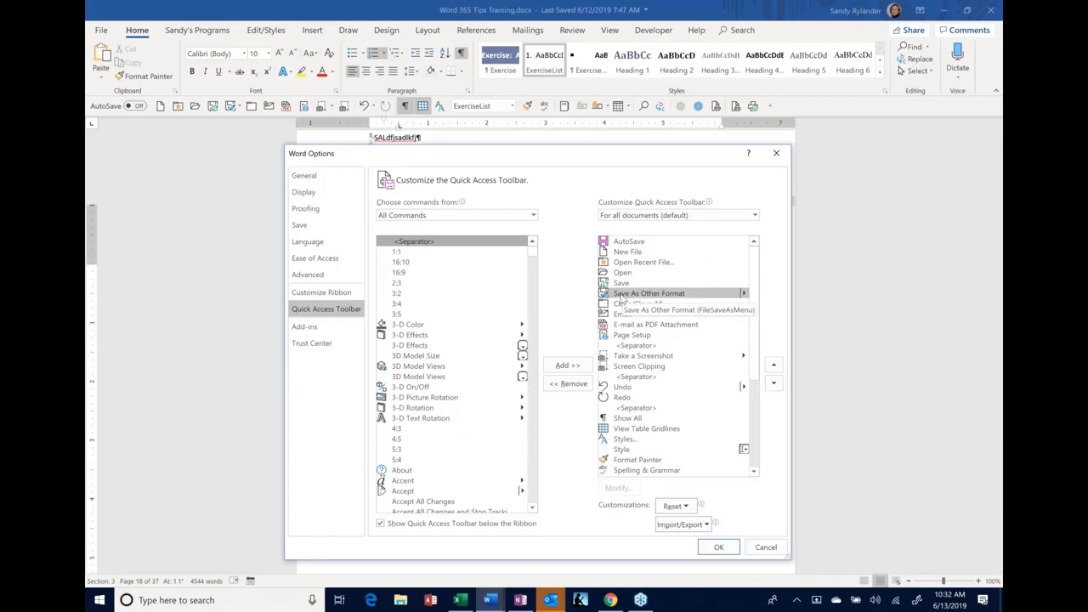
{"action": "double_click", "coordinate": [476, 244]}
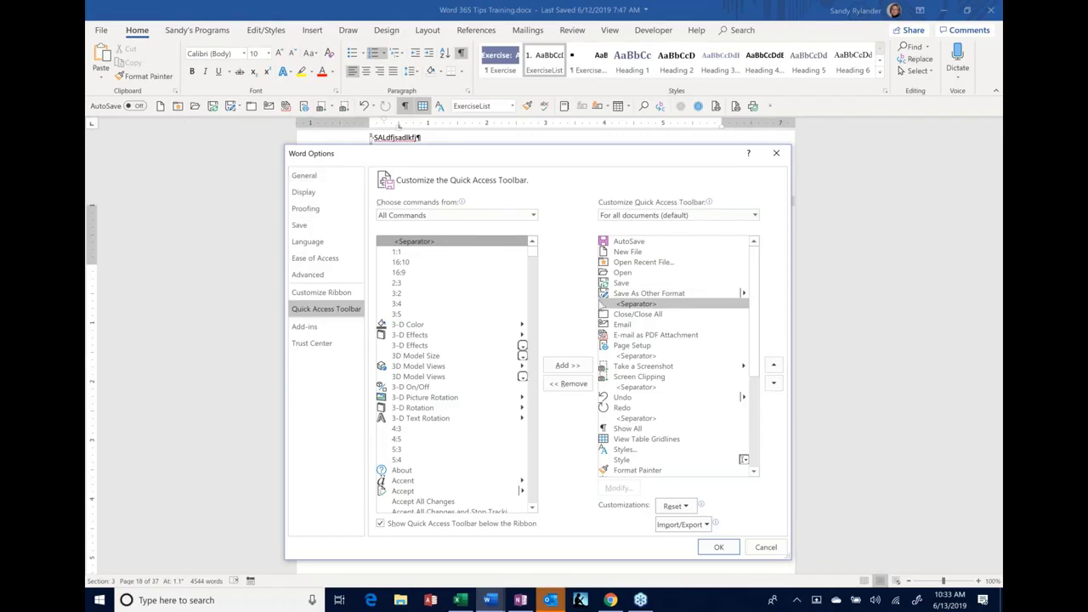
{"action": "double_click", "coordinate": [614, 306]}
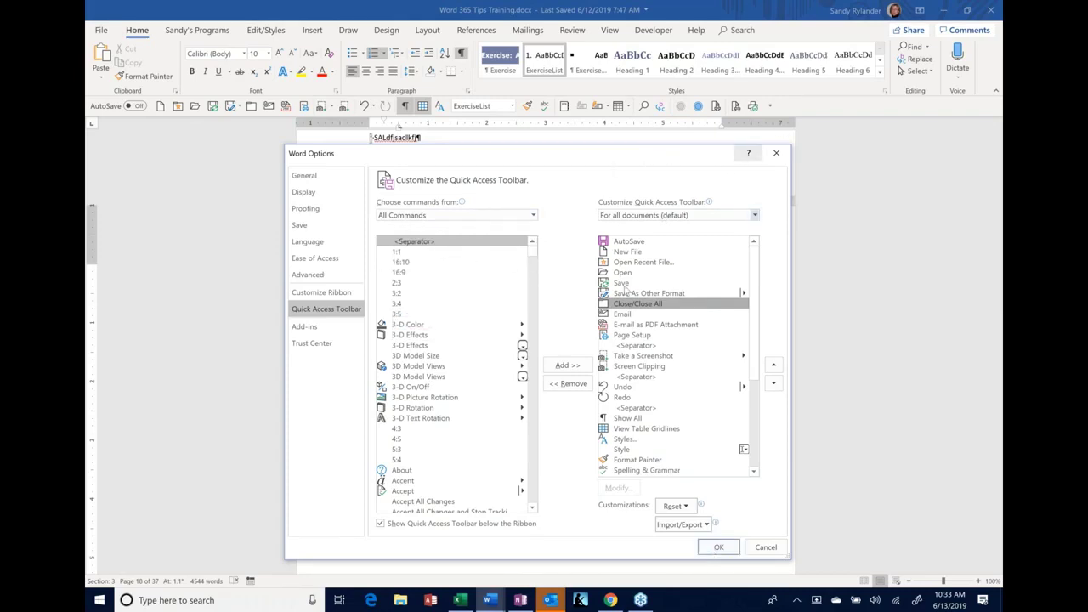
Add the Add a Footer command directly after Close/Close All in the Quick Access Toolbar list.
{"action": "left_click", "coordinate": [533, 485]}
{"action": "left_click", "coordinate": [424, 484]}
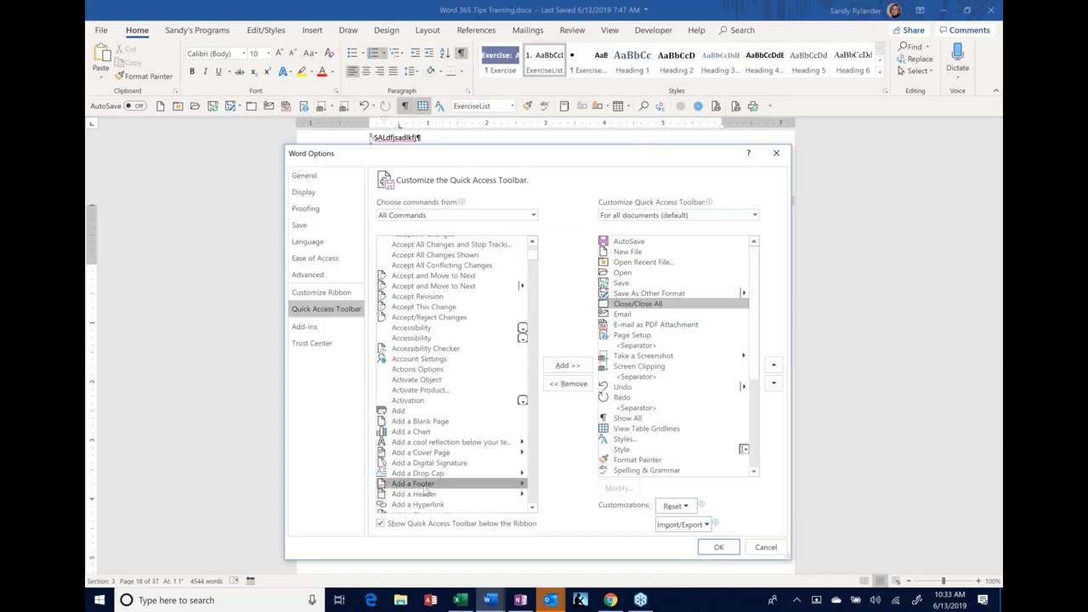
{"action": "double_click", "coordinate": [424, 486]}
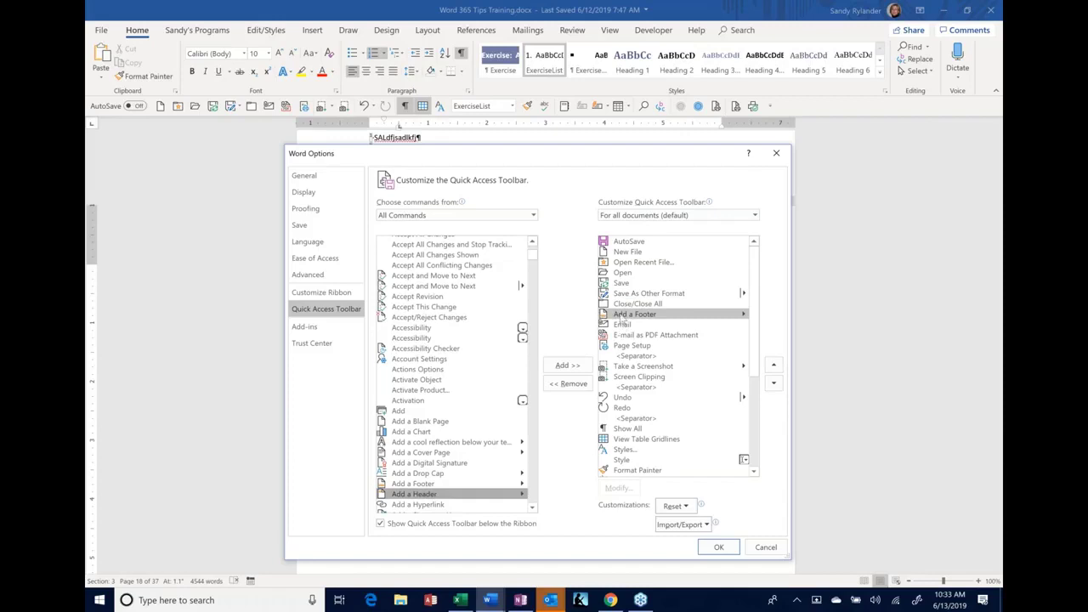
Move Add a Footer down to the end of the Quick Access Toolbar list, below Quick Print.
{"action": "left_click", "coordinate": [772, 383]}
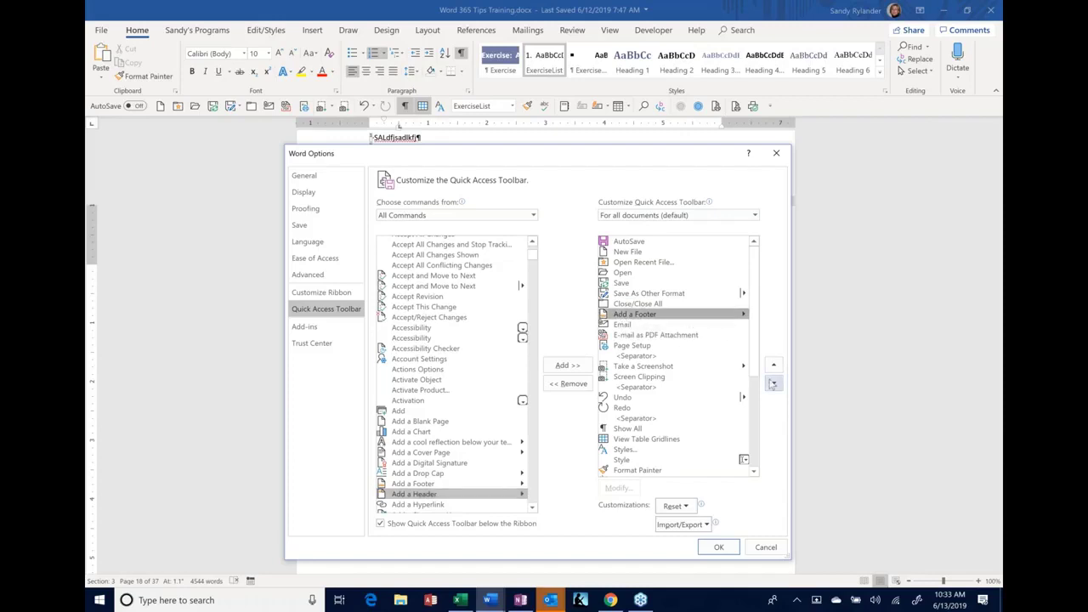
{"action": "left_click", "coordinate": [772, 383]}
{"action": "left_click", "coordinate": [772, 383]}
{"action": "left_click", "coordinate": [773, 383]}
{"action": "left_click", "coordinate": [772, 383]}
{"action": "left_click", "coordinate": [773, 384]}
{"action": "left_click", "coordinate": [773, 383]}
{"action": "left_click", "coordinate": [773, 384]}
{"action": "left_click", "coordinate": [773, 383]}
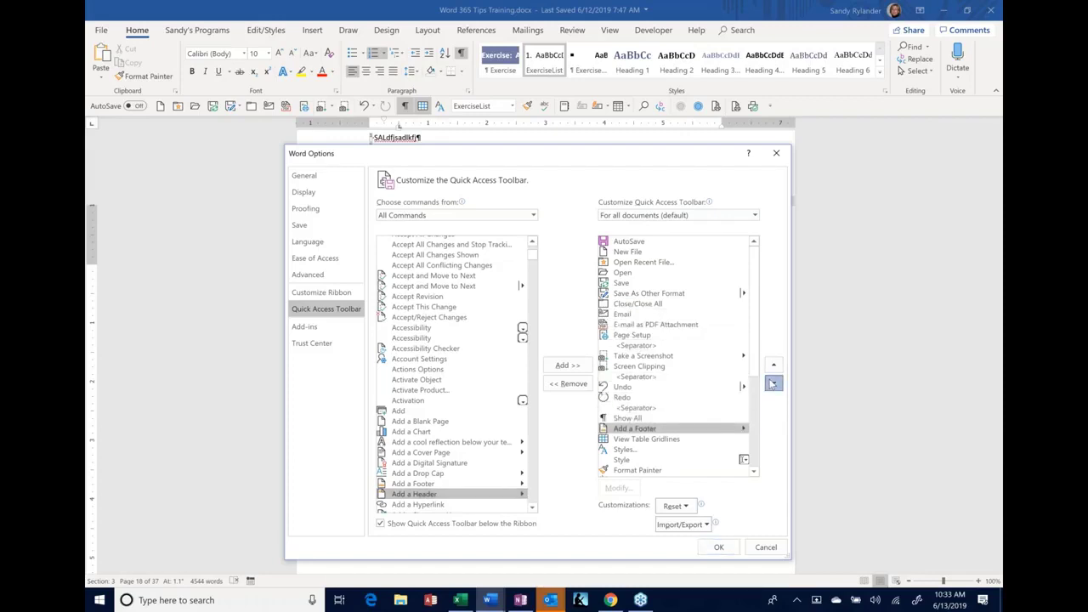
{"action": "left_click", "coordinate": [773, 383]}
{"action": "left_click", "coordinate": [772, 383]}
{"action": "left_click", "coordinate": [772, 383]}
{"action": "left_click", "coordinate": [773, 383]}
{"action": "left_click", "coordinate": [772, 383]}
{"action": "left_click", "coordinate": [773, 384]}
{"action": "left_click", "coordinate": [772, 384]}
{"action": "left_click", "coordinate": [773, 383]}
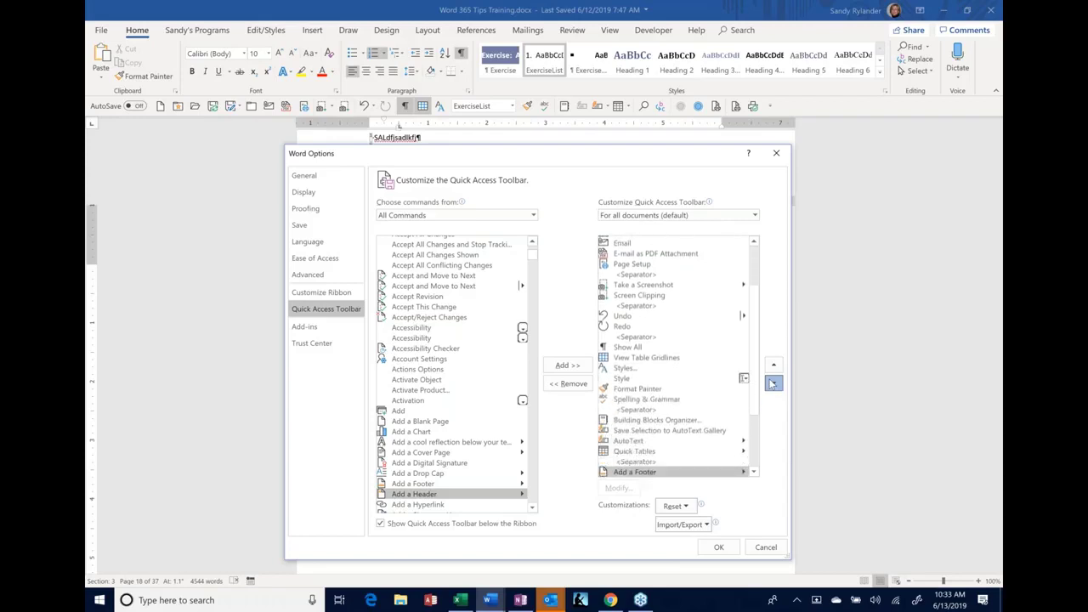
{"action": "left_click", "coordinate": [772, 383]}
{"action": "left_click", "coordinate": [773, 384]}
{"action": "left_click", "coordinate": [772, 383]}
{"action": "left_click", "coordinate": [773, 383]}
{"action": "left_click", "coordinate": [773, 384]}
{"action": "left_click", "coordinate": [772, 383]}
{"action": "double_click", "coordinate": [772, 383]}
{"action": "left_click", "coordinate": [773, 383]}
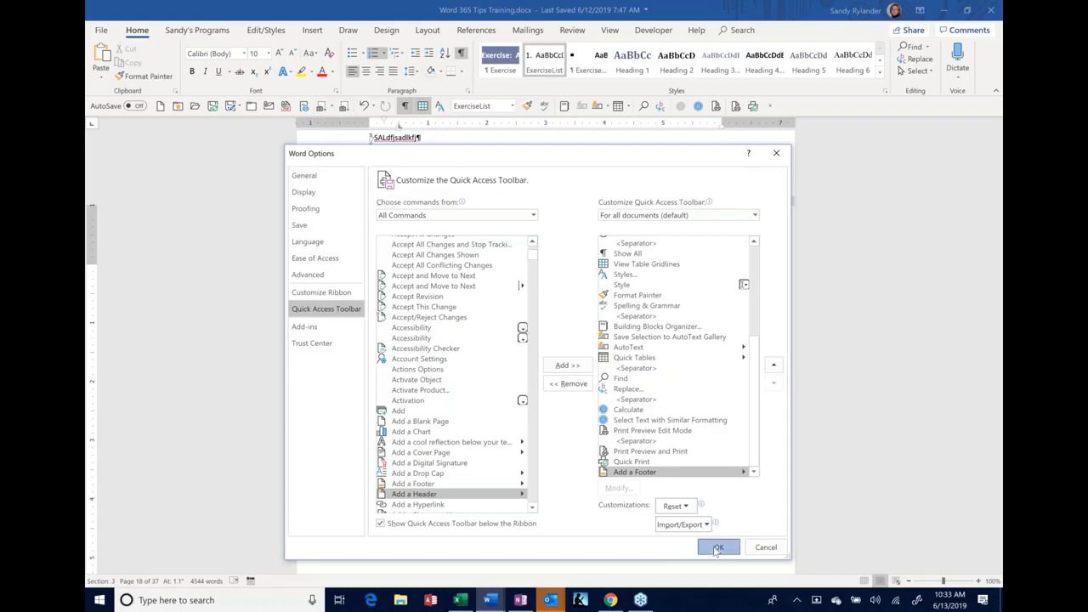
Apply the toolbar options and remove the Add a Footer command from the Quick Access Toolbar.
{"action": "left_click", "coordinate": [718, 548]}
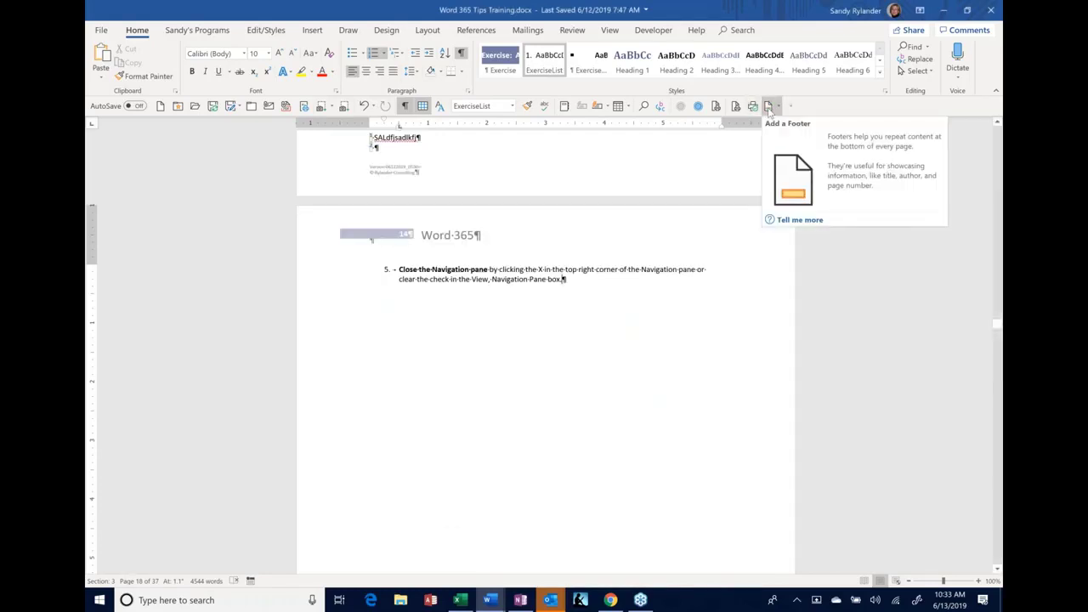
{"action": "right_click", "coordinate": [769, 110]}
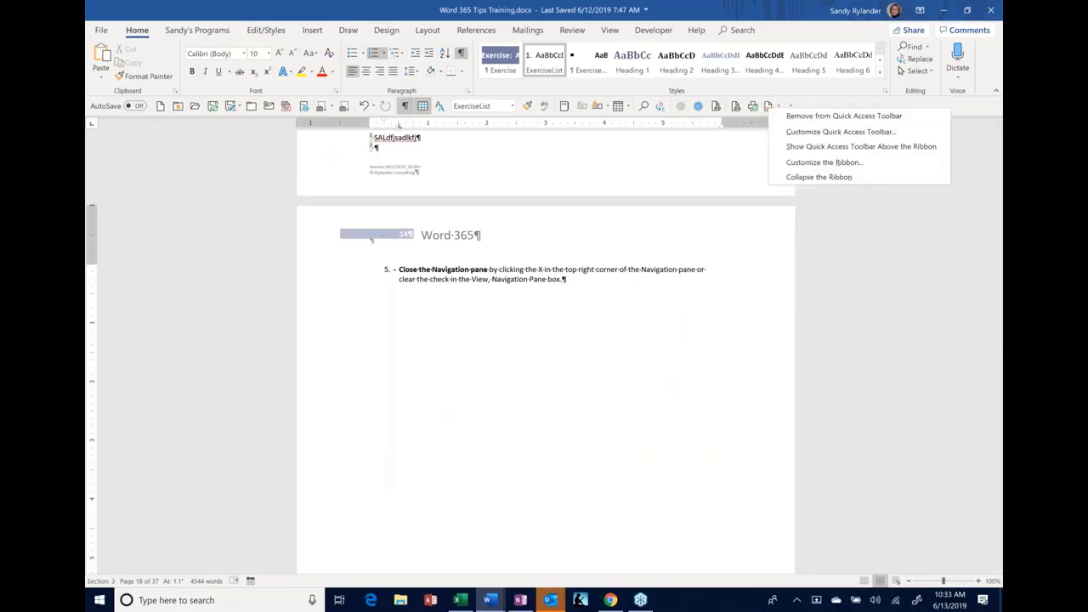
{"action": "left_click", "coordinate": [780, 116]}
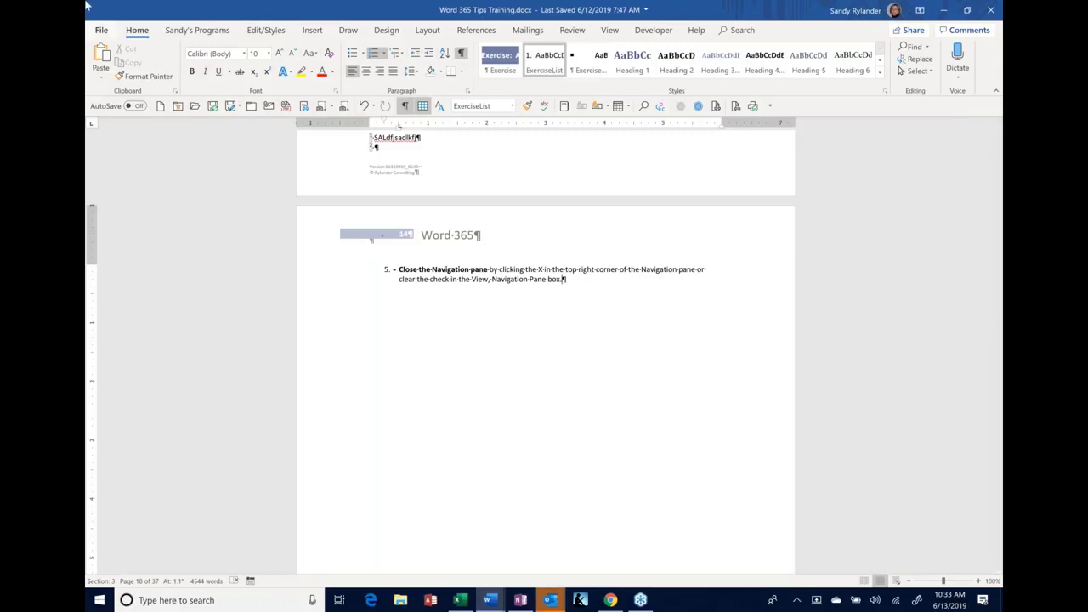
Create a new blank document and view the Open dialog, cancelling it without opening a file.
{"action": "left_click", "coordinate": [159, 107]}
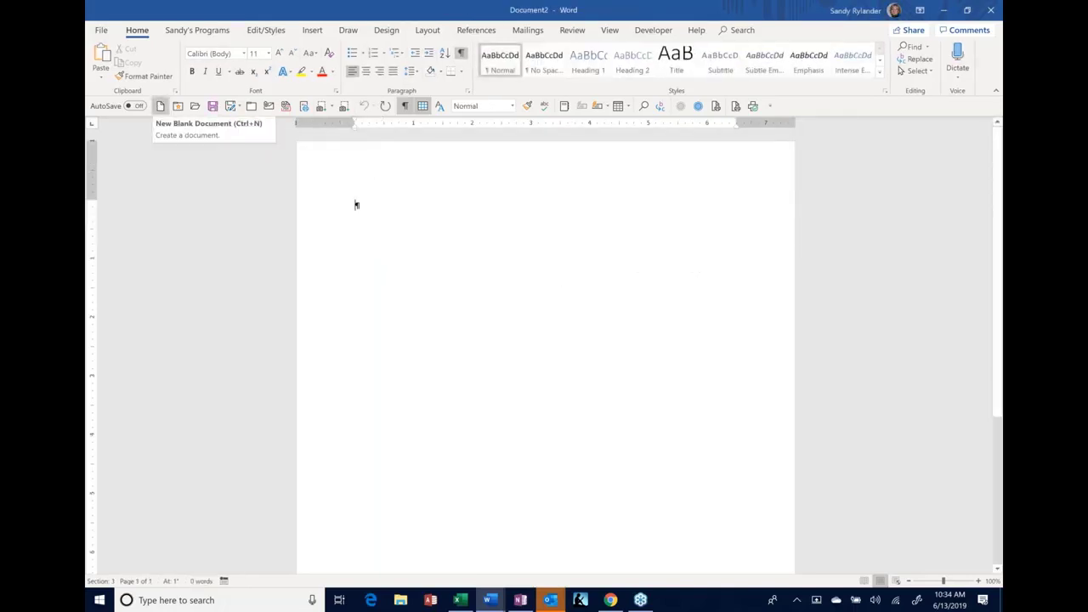
{"action": "left_click", "coordinate": [195, 105]}
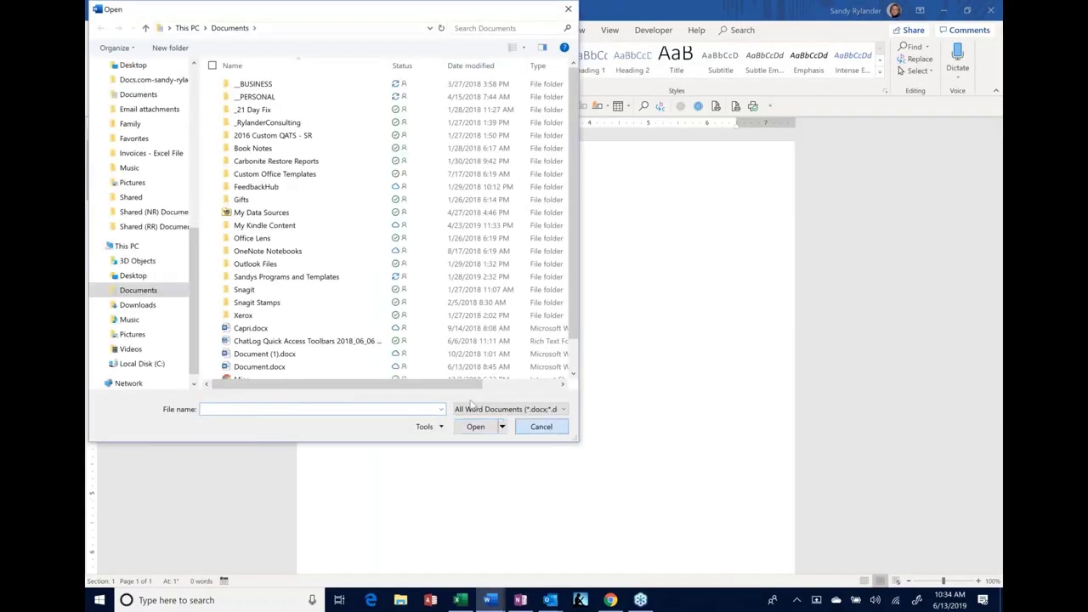
{"action": "key", "text": "Escape"}
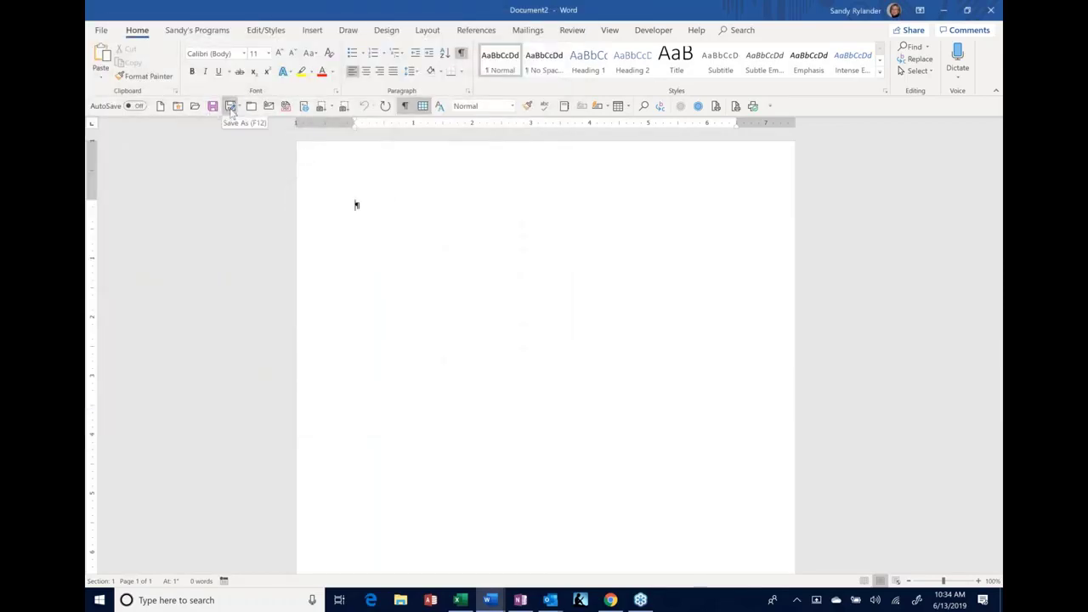
View the available file types in the Save As dialog, cancel without saving, and close the blank document.
{"action": "left_click", "coordinate": [230, 107]}
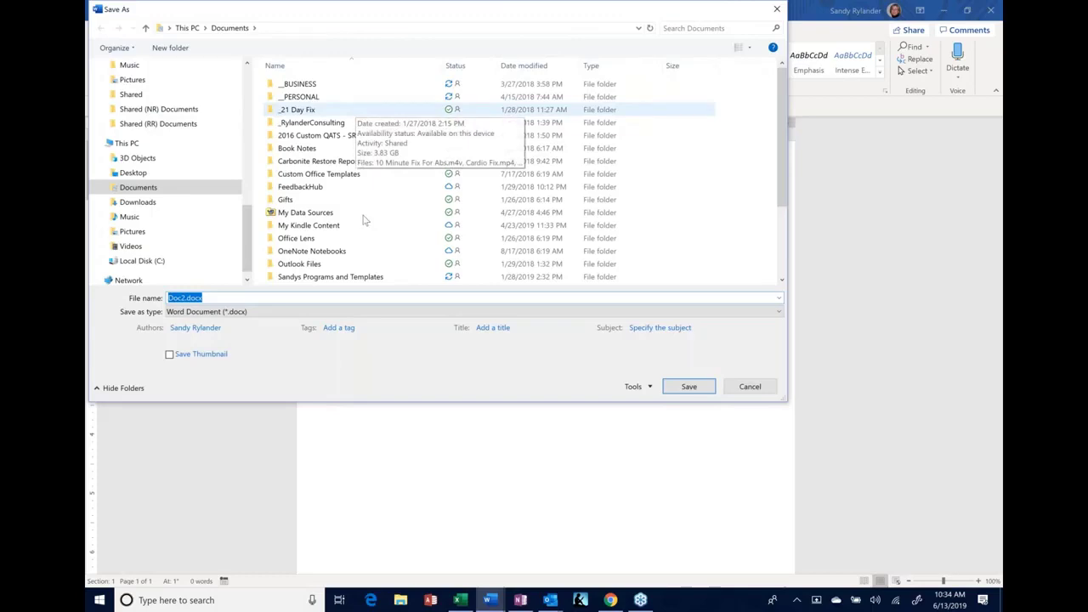
{"action": "left_click", "coordinate": [338, 312]}
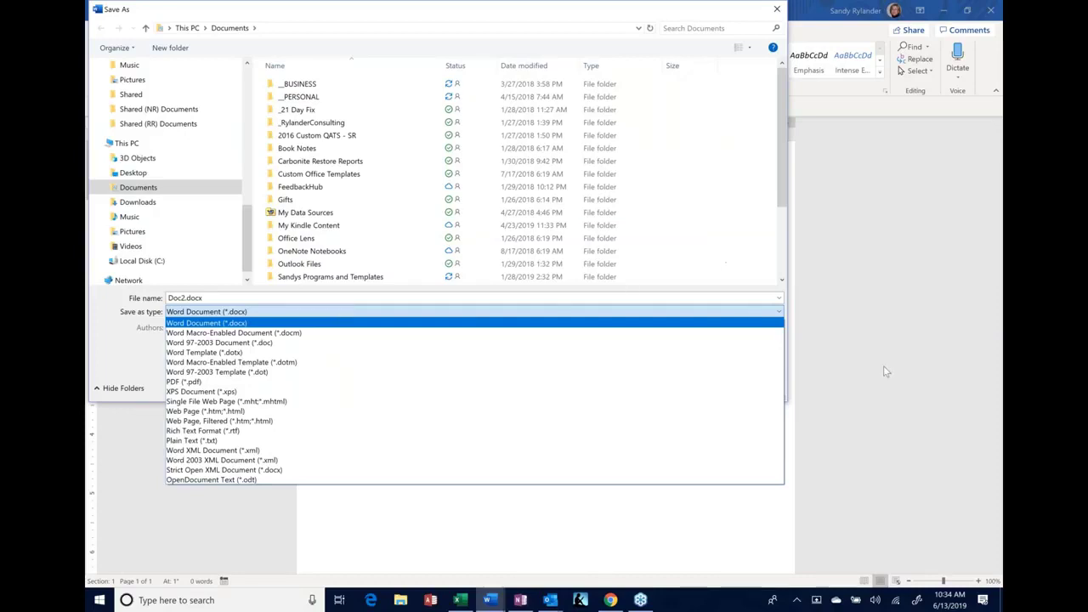
{"action": "key", "text": "Down"}
{"action": "left_click", "coordinate": [778, 10]}
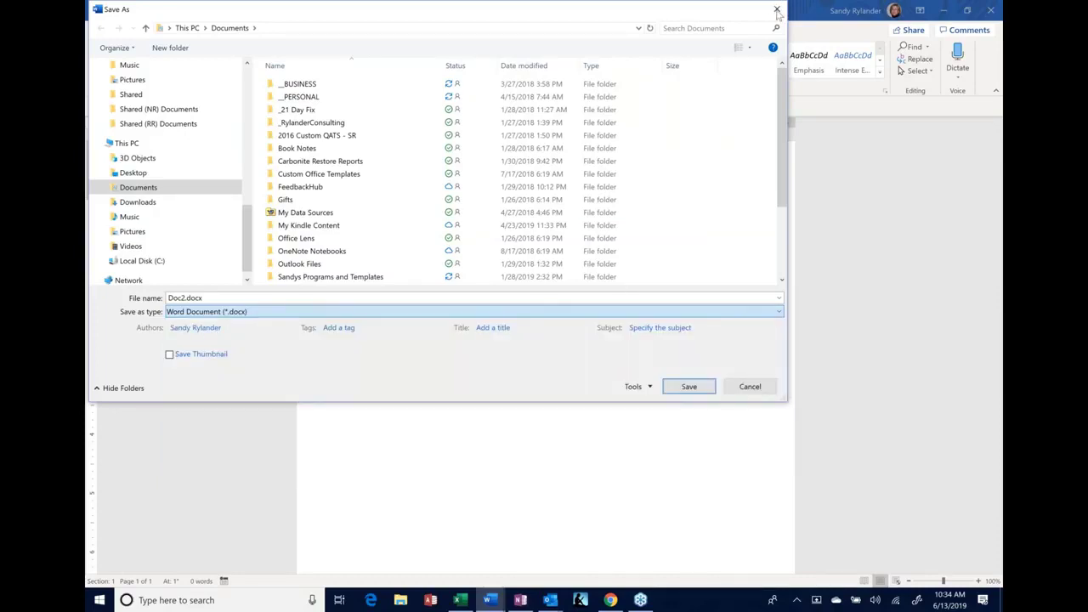
{"action": "left_click", "coordinate": [749, 386]}
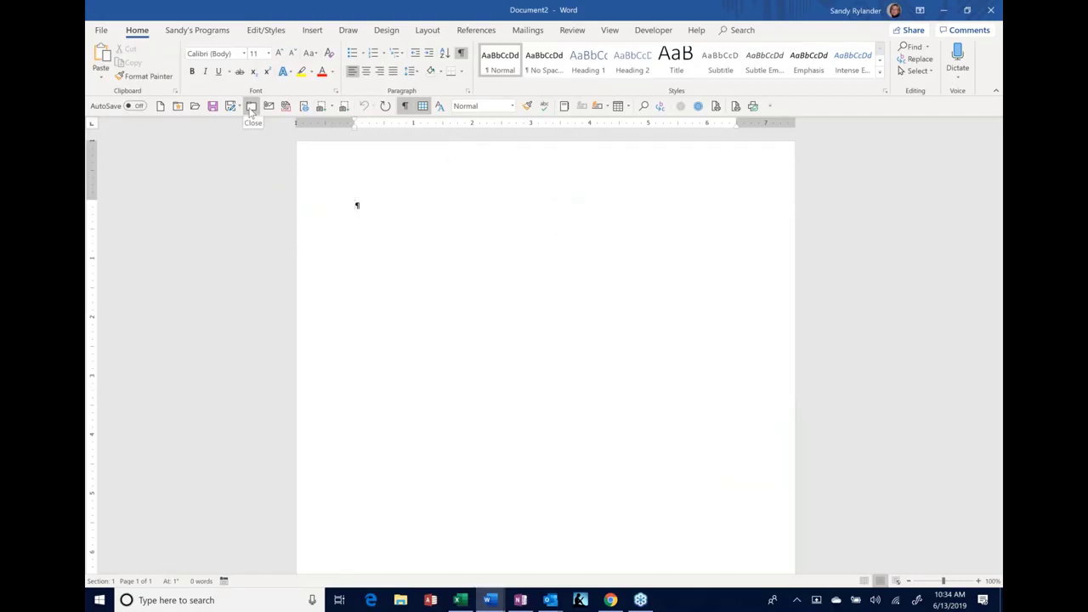
{"action": "left_click", "coordinate": [251, 109]}
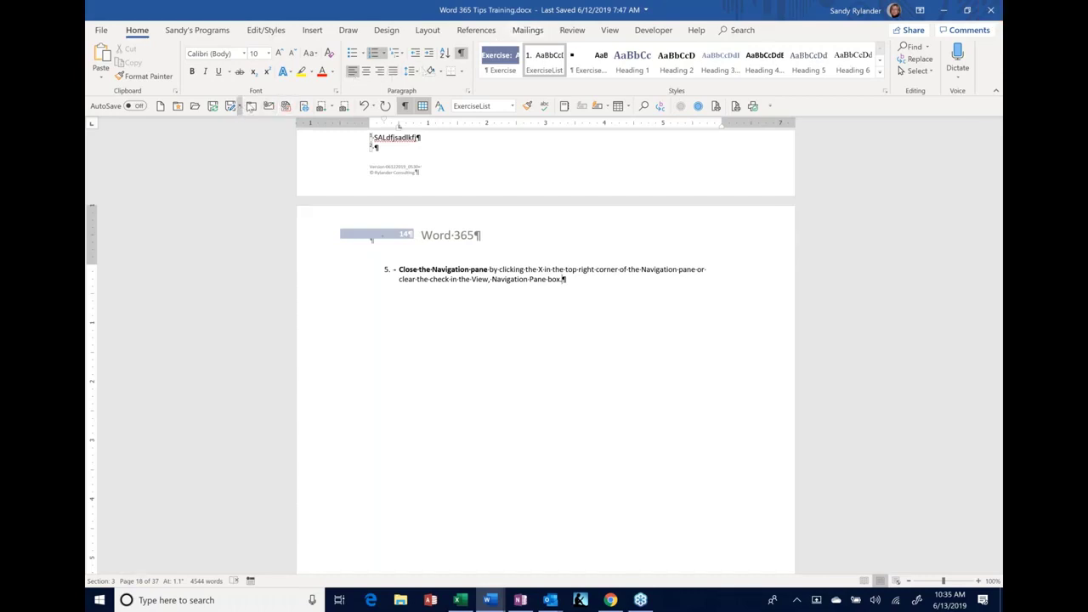
Create an email with the Word 365 Tips Training document attached and close the message without sending.
{"action": "left_click", "coordinate": [268, 105]}
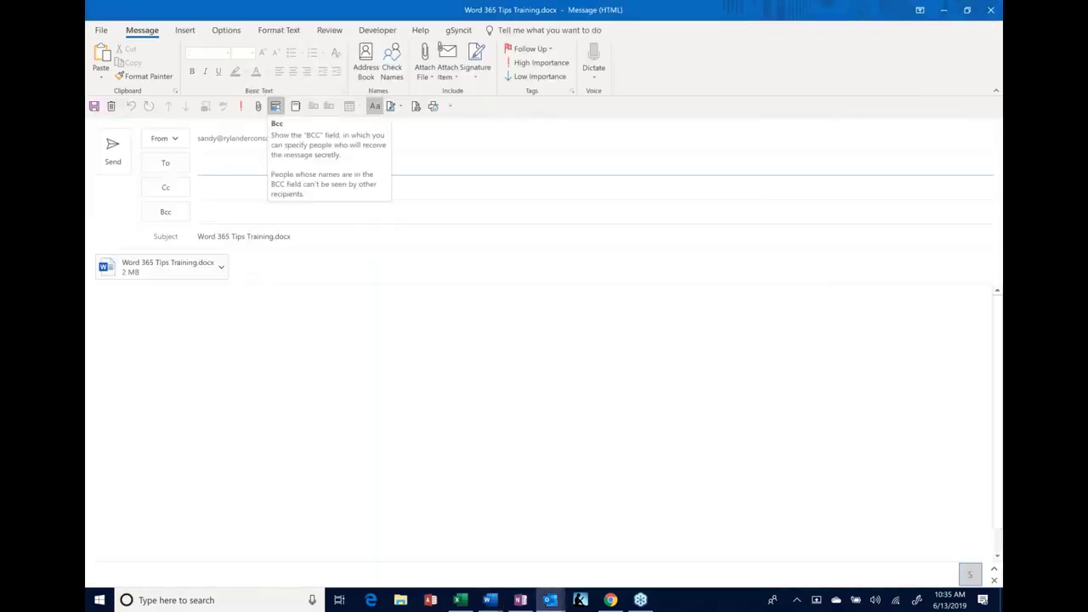
{"action": "left_click", "coordinate": [990, 9]}
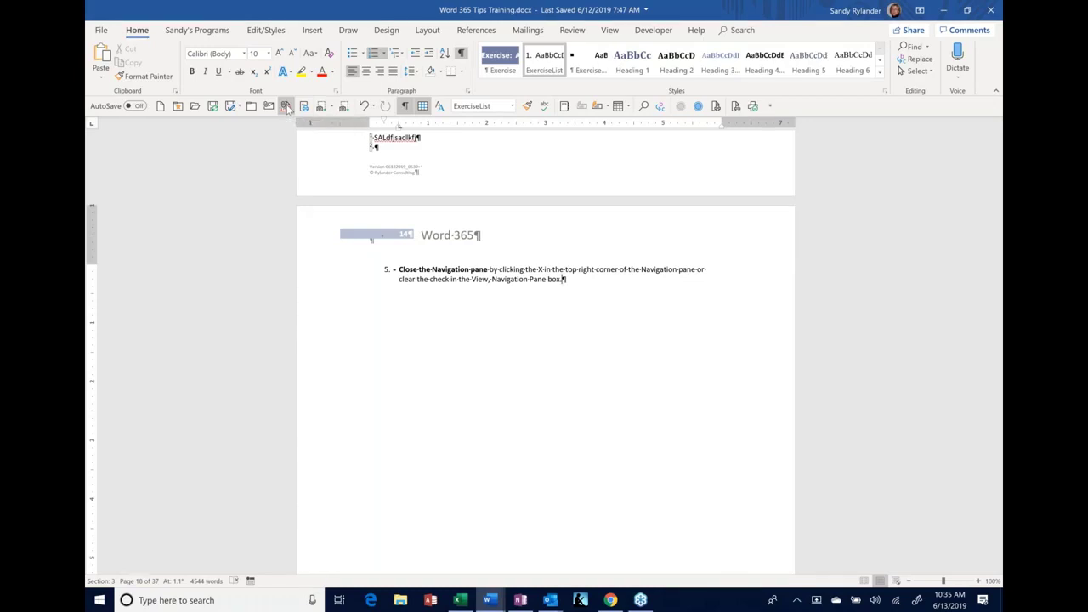
Email the document as a PDF attachment, updating the entire table of contents, and close the message without sending.
{"action": "left_click", "coordinate": [287, 108]}
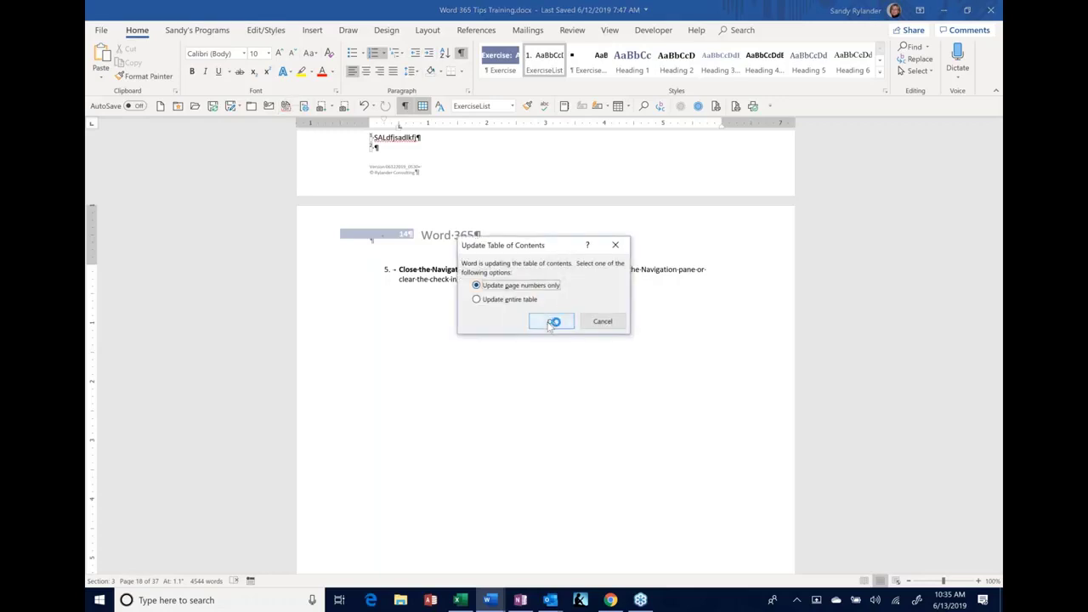
{"action": "left_click", "coordinate": [498, 299]}
{"action": "left_click", "coordinate": [554, 323]}
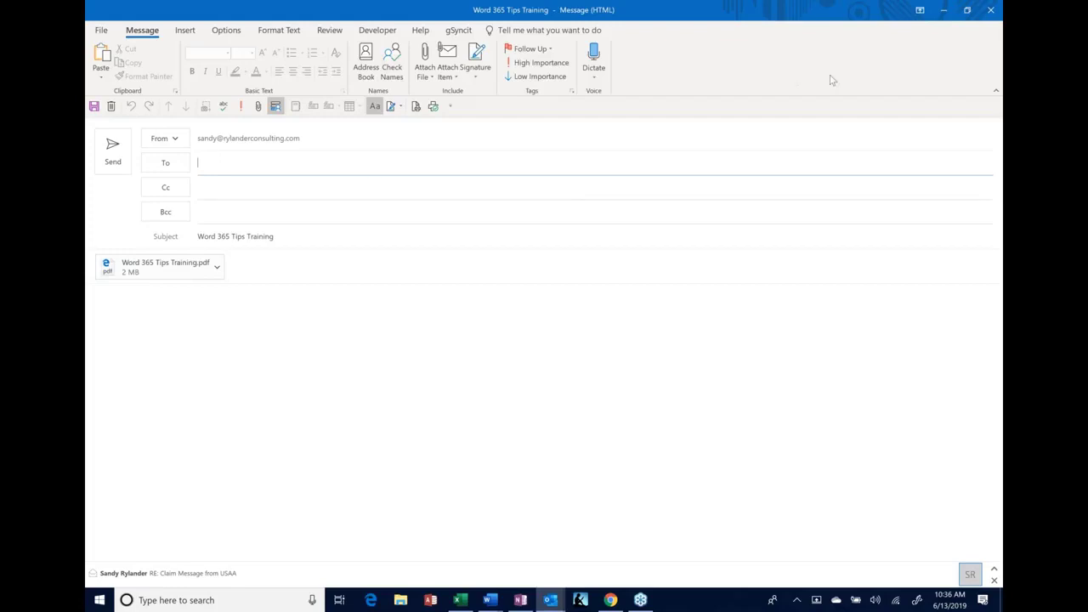
{"action": "left_click", "coordinate": [991, 10]}
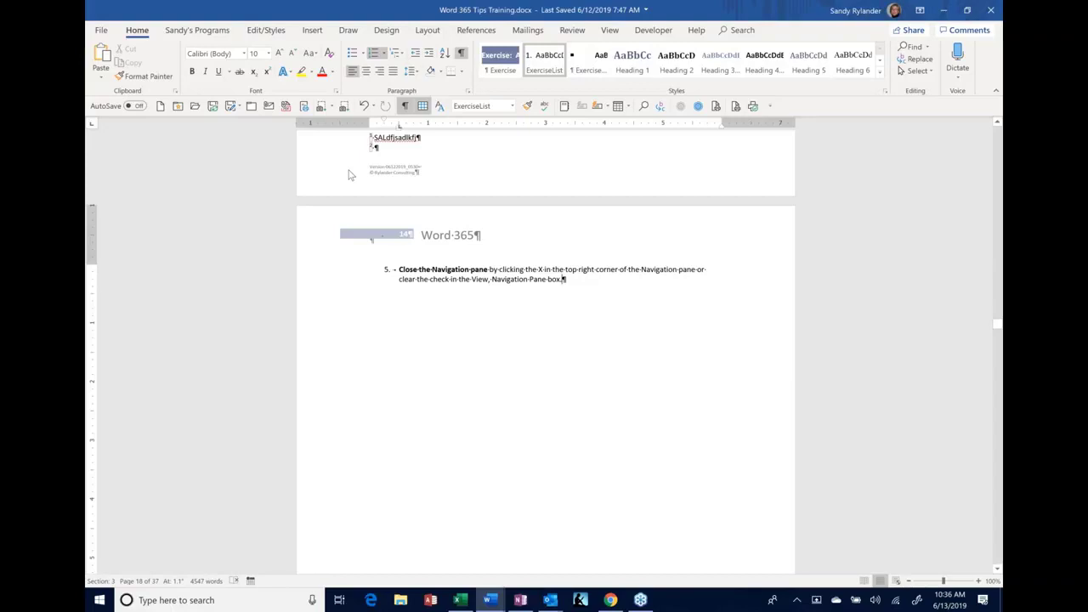
View the page margin settings in the Page Setup dialog and cancel without changing them.
{"action": "left_click", "coordinate": [304, 107]}
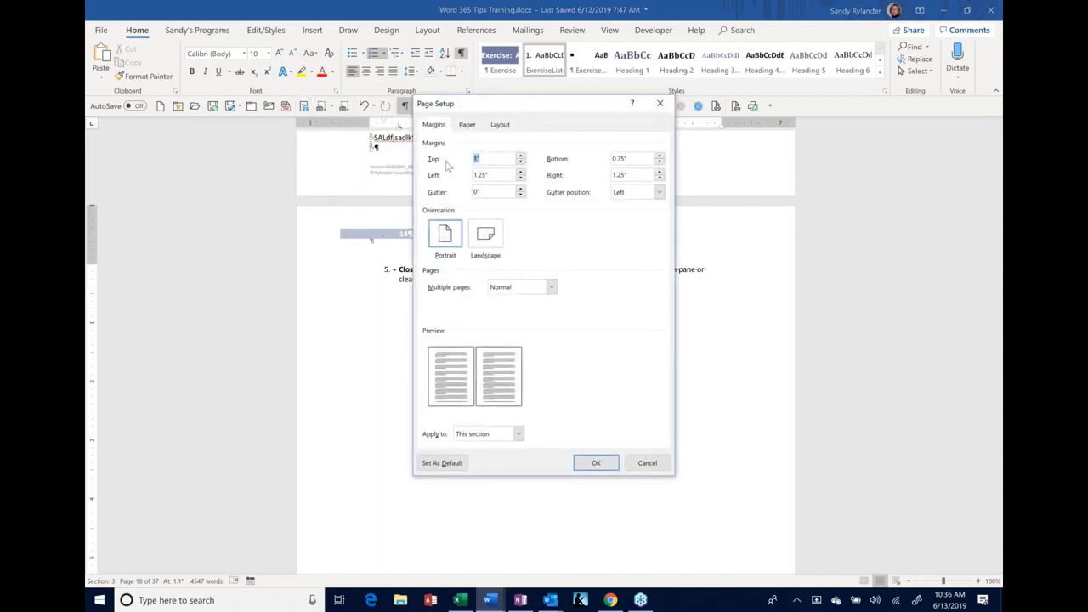
{"action": "left_click", "coordinate": [648, 462]}
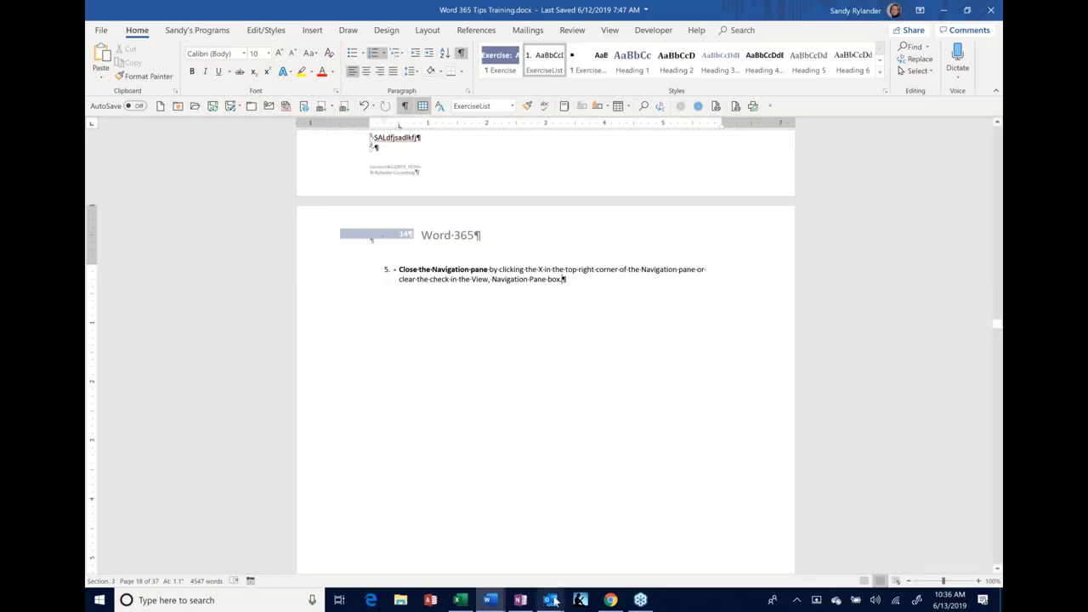
Switch to the Income Loss workbook in Excel, cancel the pending copy, and select the Date header cell A1.
{"action": "mouse_move", "coordinate": [459, 600]}
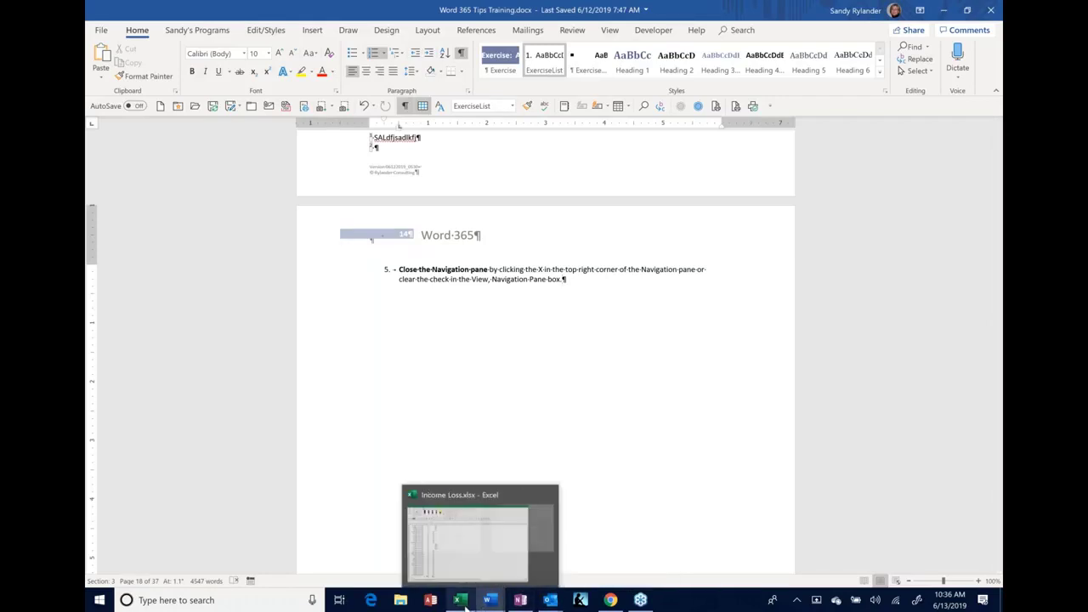
{"action": "left_click", "coordinate": [432, 552]}
{"action": "left_click", "coordinate": [226, 323]}
{"action": "scroll", "coordinate": [215, 262], "scroll_direction": "up", "scroll_amount": 7}
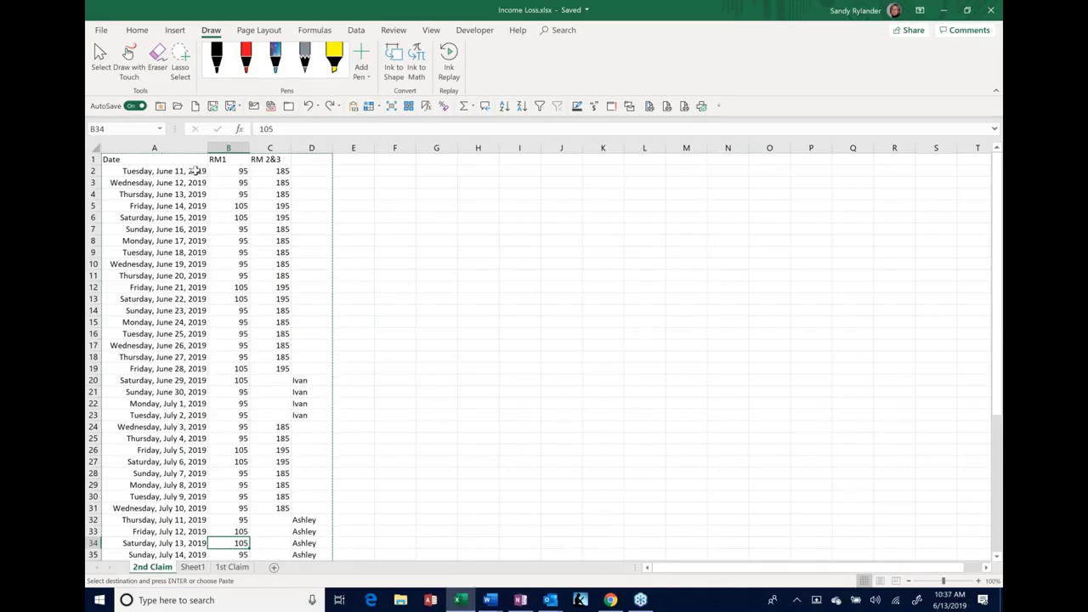
{"action": "left_click", "coordinate": [405, 227]}
{"action": "key", "text": "Escape"}
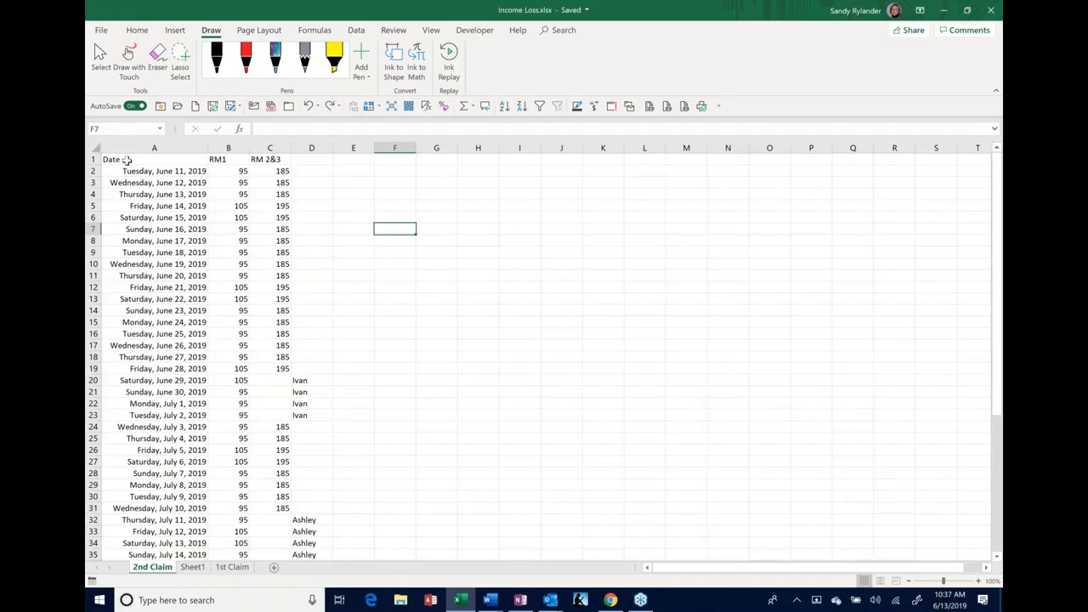
{"action": "left_click", "coordinate": [127, 160]}
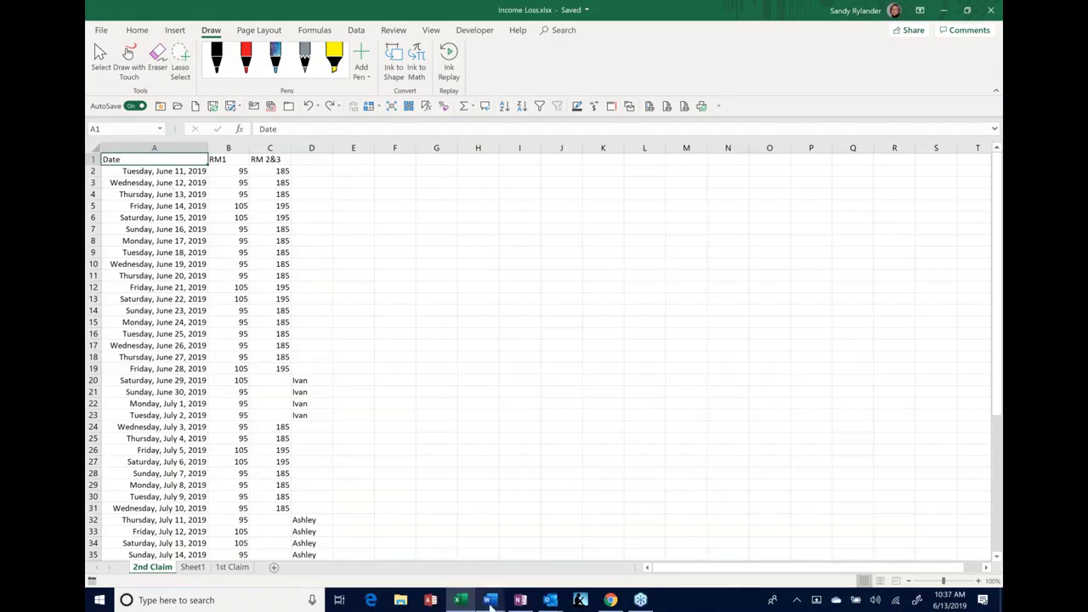
Switch to the recovered Document2 in Word and insert a screen clipping of the workbook's date and rate rows.
{"action": "mouse_move", "coordinate": [491, 603]}
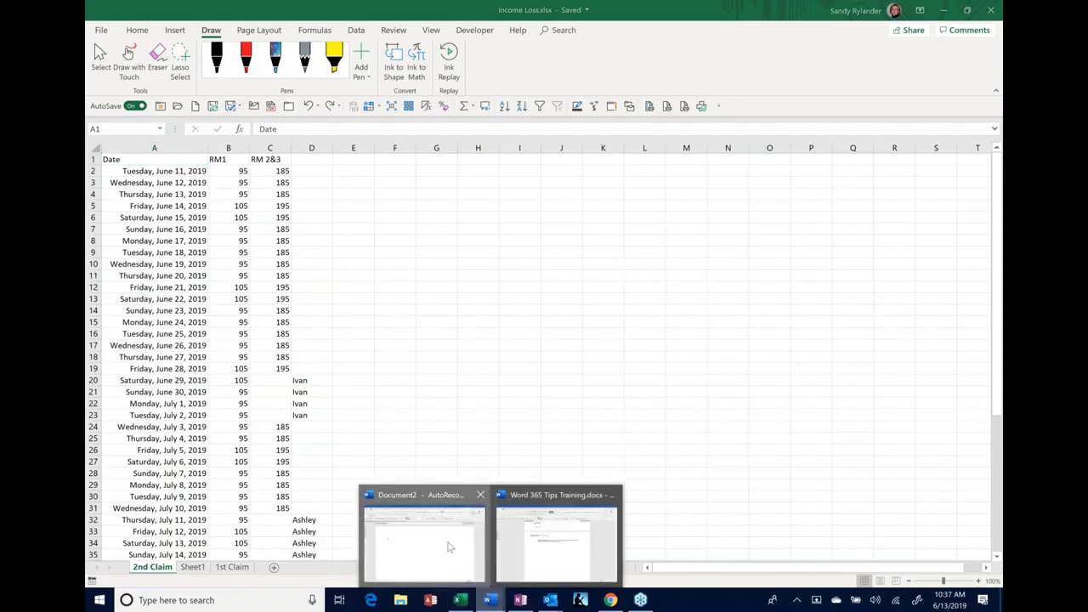
{"action": "left_click", "coordinate": [416, 527]}
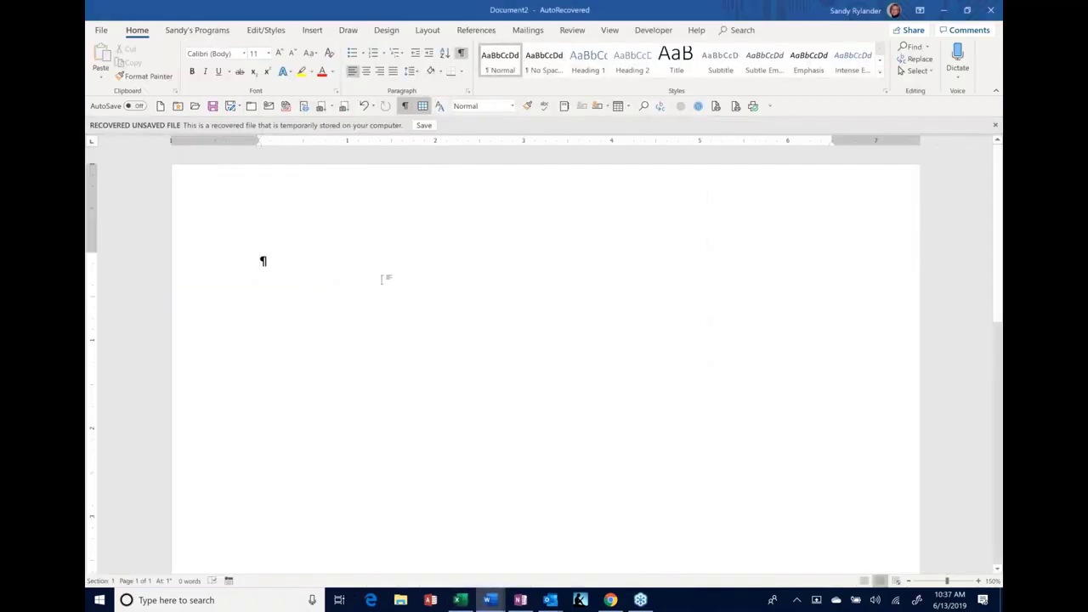
{"action": "left_click", "coordinate": [321, 108]}
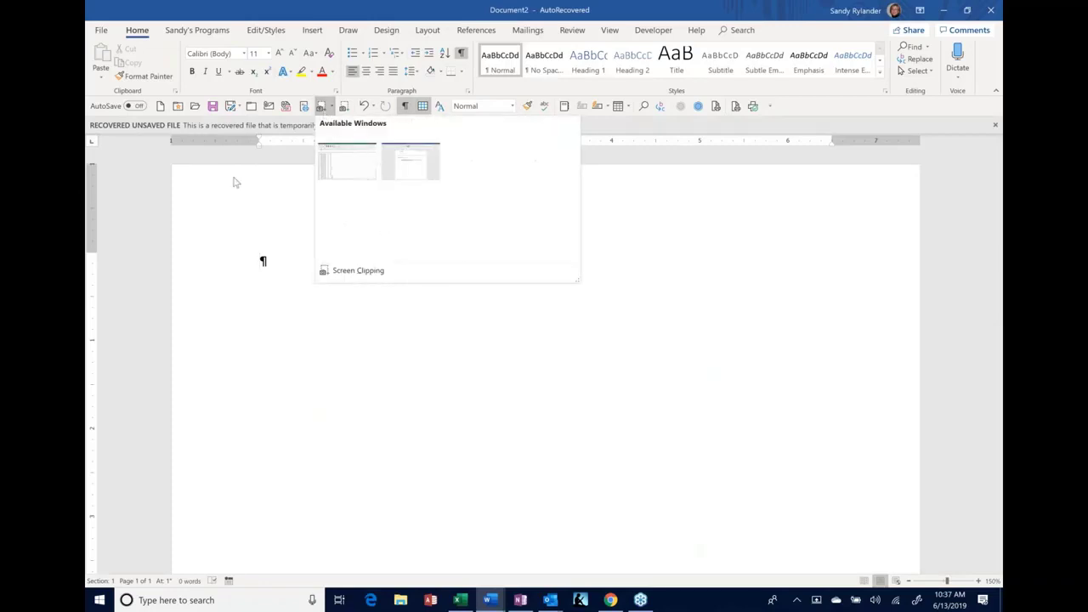
{"action": "left_click", "coordinate": [590, 182]}
{"action": "double_click", "coordinate": [264, 262]}
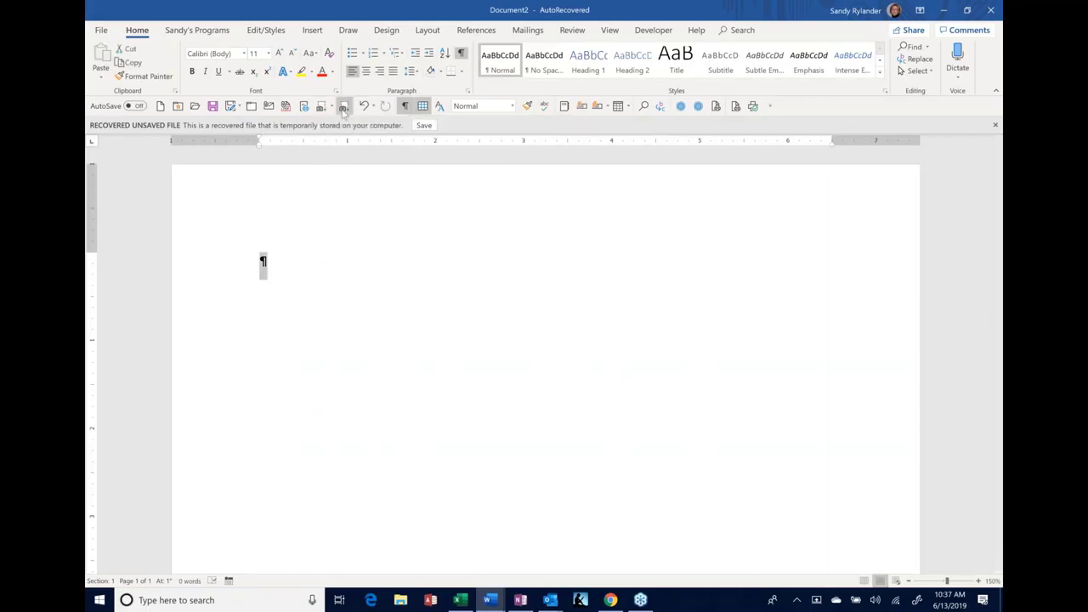
{"action": "left_click", "coordinate": [321, 295]}
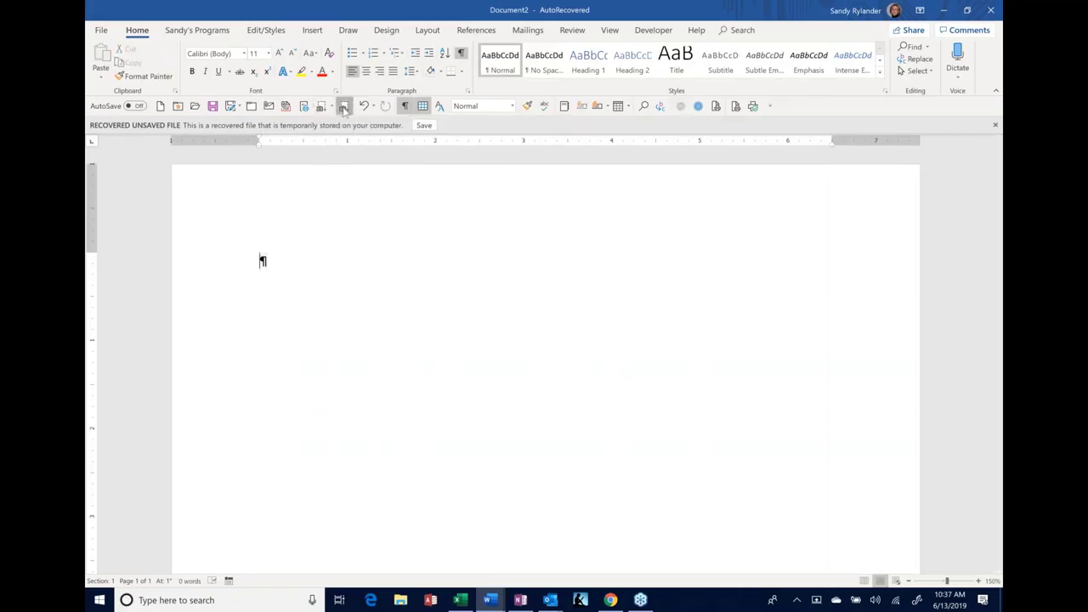
{"action": "key", "text": "alt+Tab"}
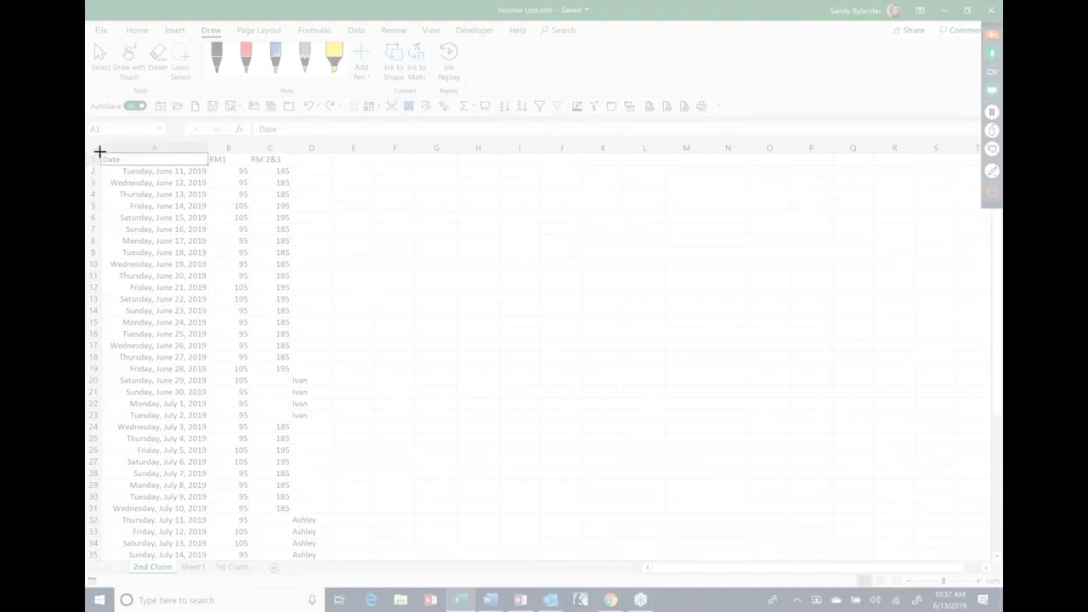
{"action": "left_click_drag", "start_coordinate": [103, 160], "coordinate": [332, 422]}
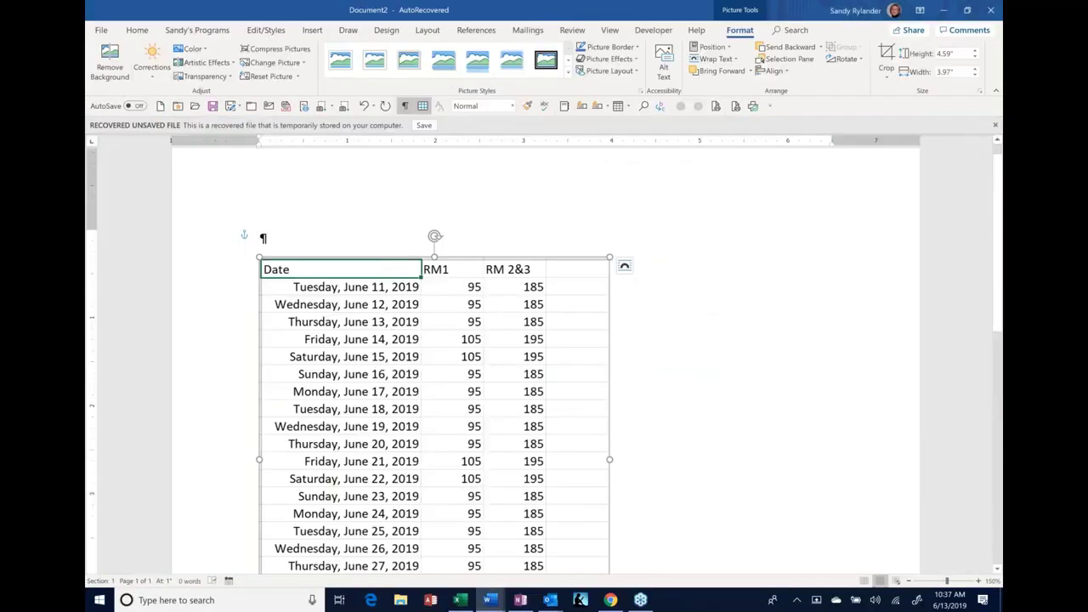
Look over the inserted worksheet clipping and delete it from the document.
{"action": "scroll", "coordinate": [434, 356], "scroll_direction": "down", "scroll_amount": 3}
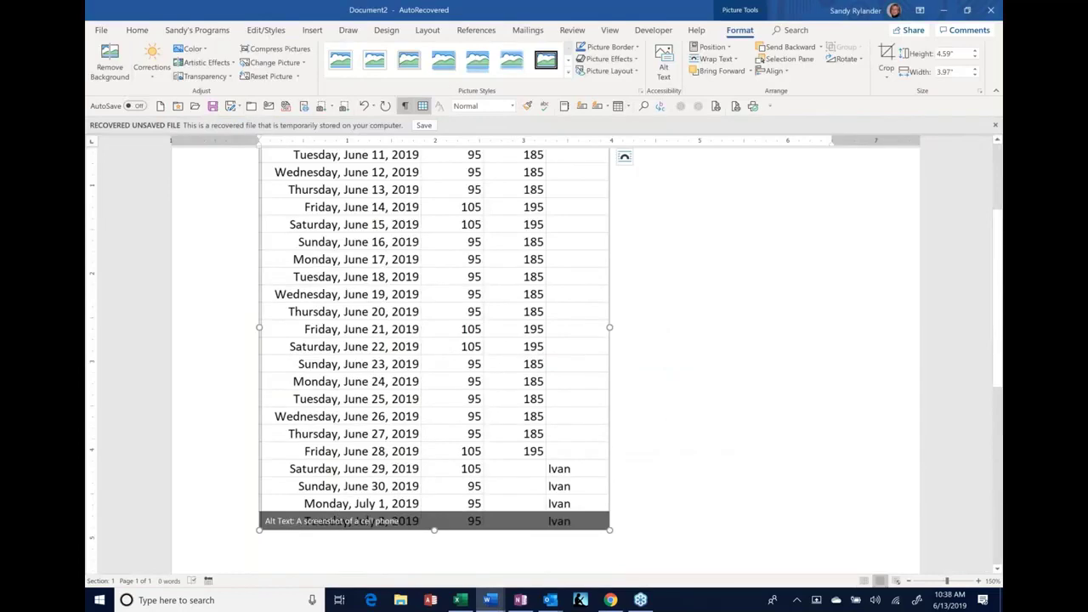
{"action": "scroll", "coordinate": [417, 395], "scroll_direction": "up", "scroll_amount": 3}
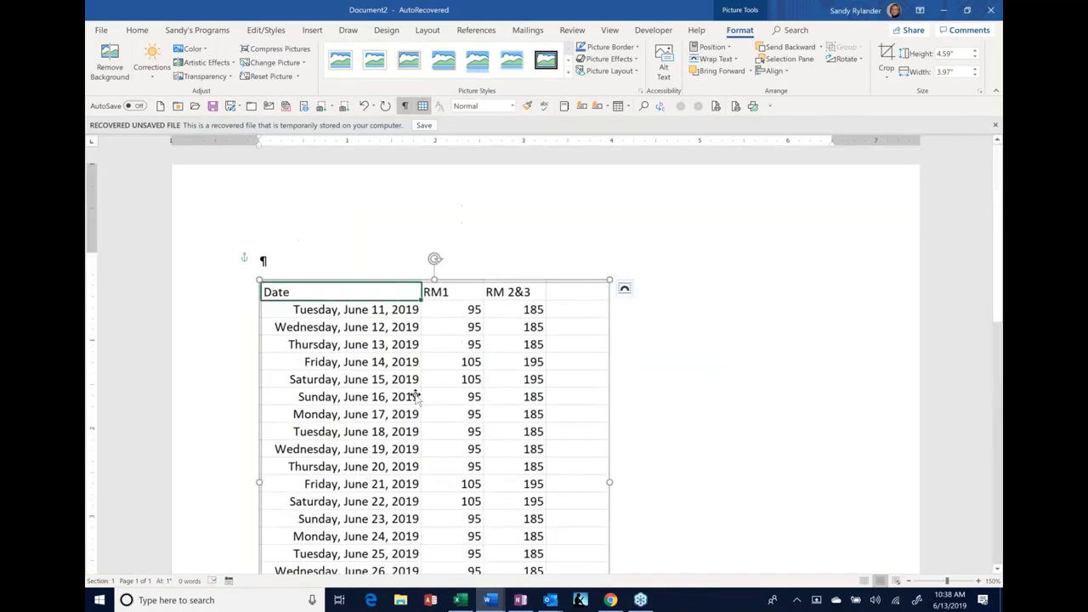
{"action": "key", "text": "Delete"}
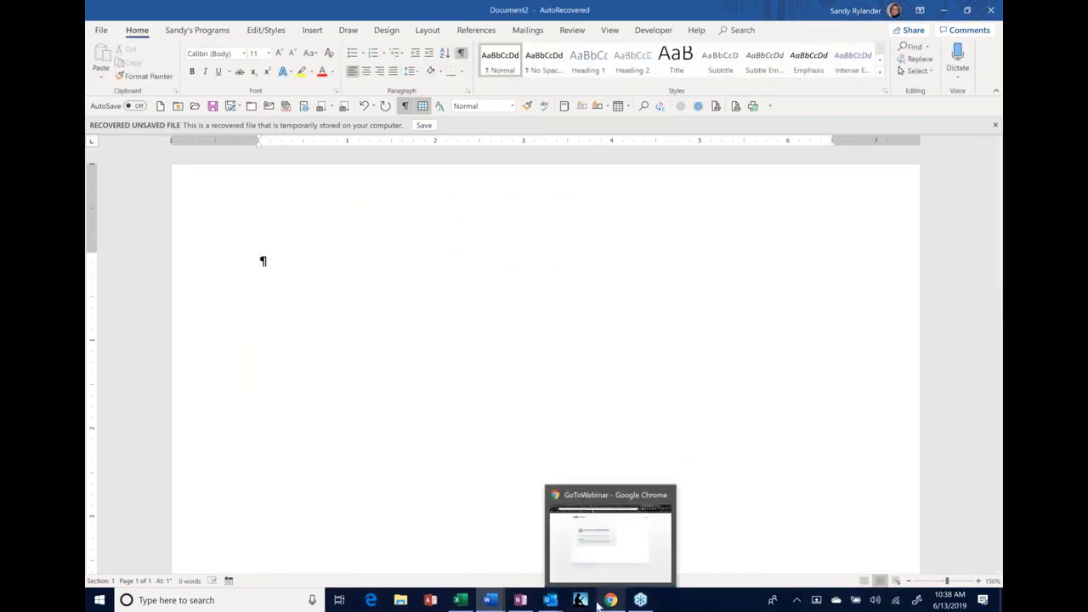
Switch to Chrome and show the Costco page listing Comfort Tech mattresses.
{"action": "mouse_move", "coordinate": [611, 601]}
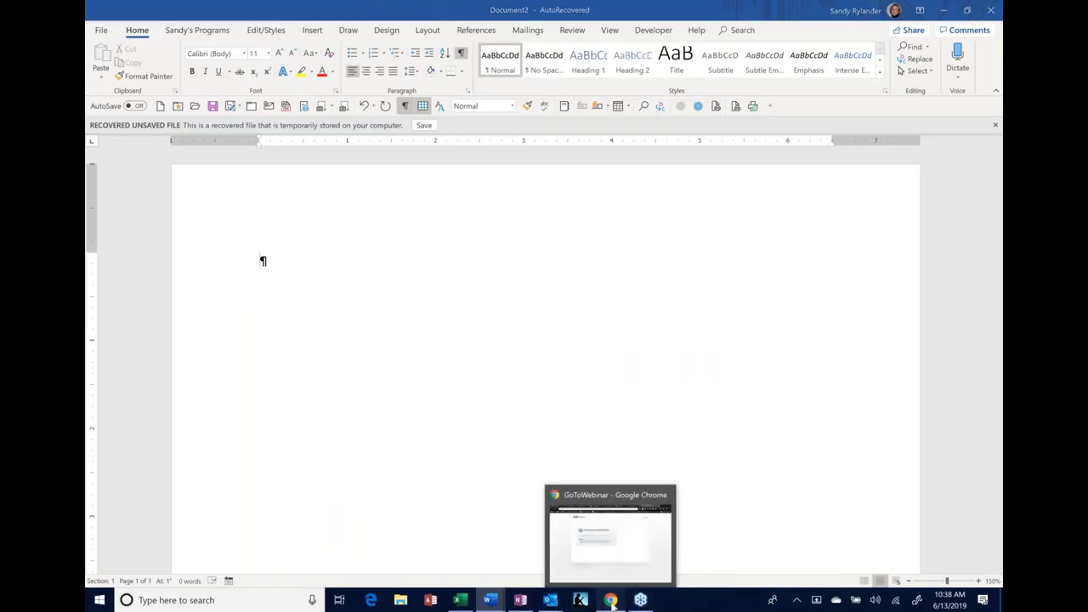
{"action": "left_click", "coordinate": [612, 601]}
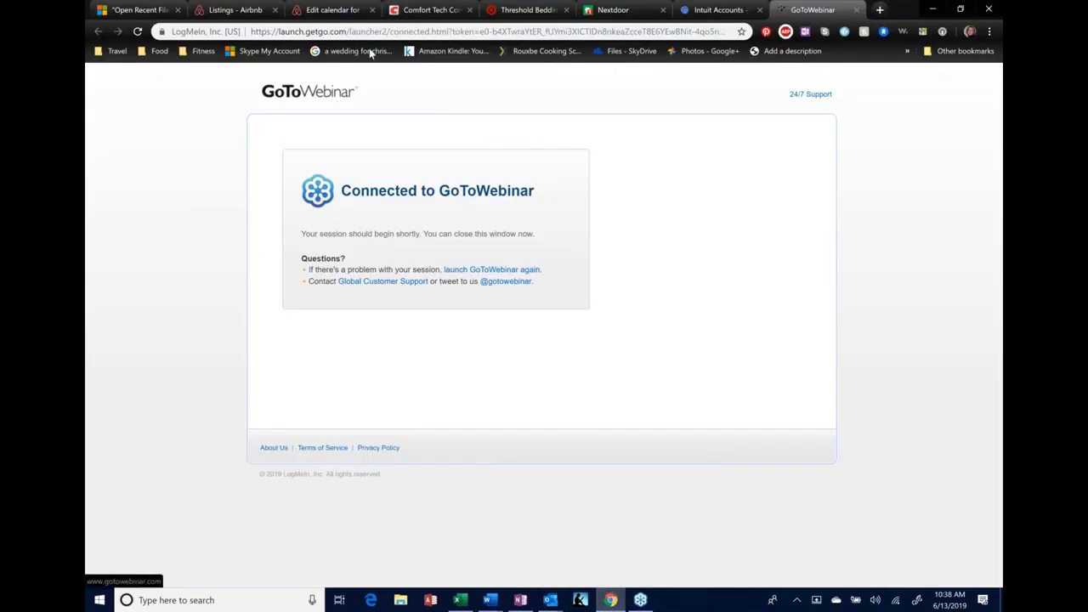
{"action": "left_click", "coordinate": [417, 13]}
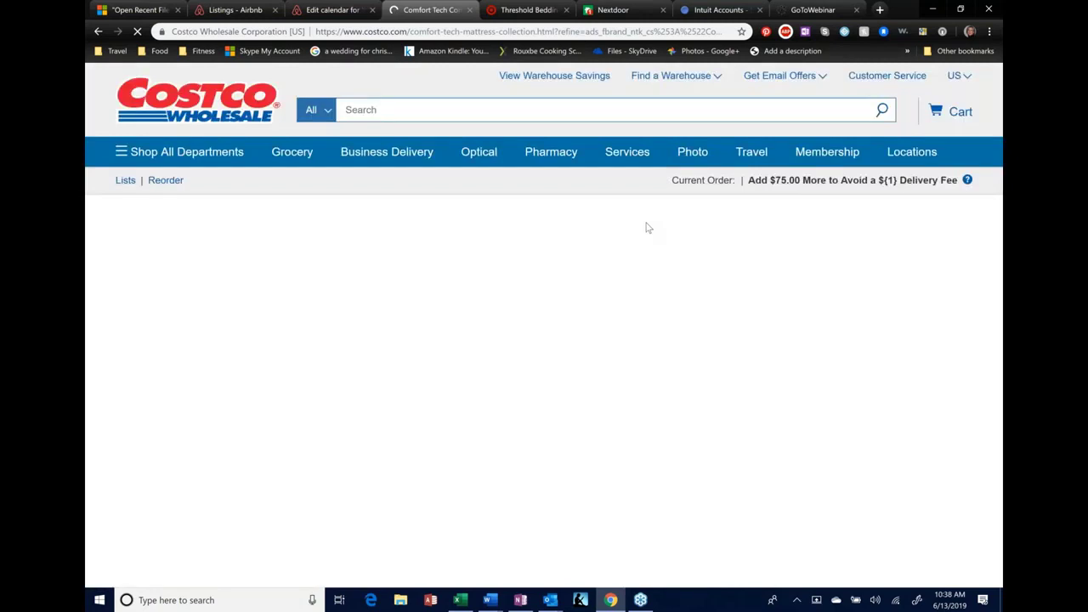
Return to Document2 in Word, insert a screen clipping of the four Costco mattress listings, and delete it.
{"action": "left_click", "coordinate": [489, 601]}
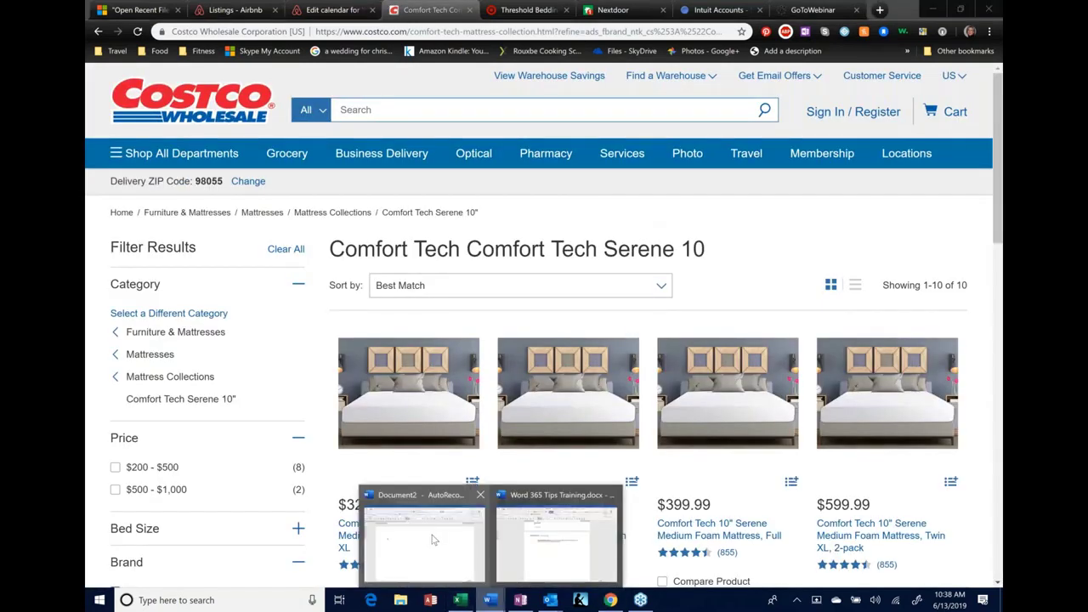
{"action": "left_click", "coordinate": [535, 544]}
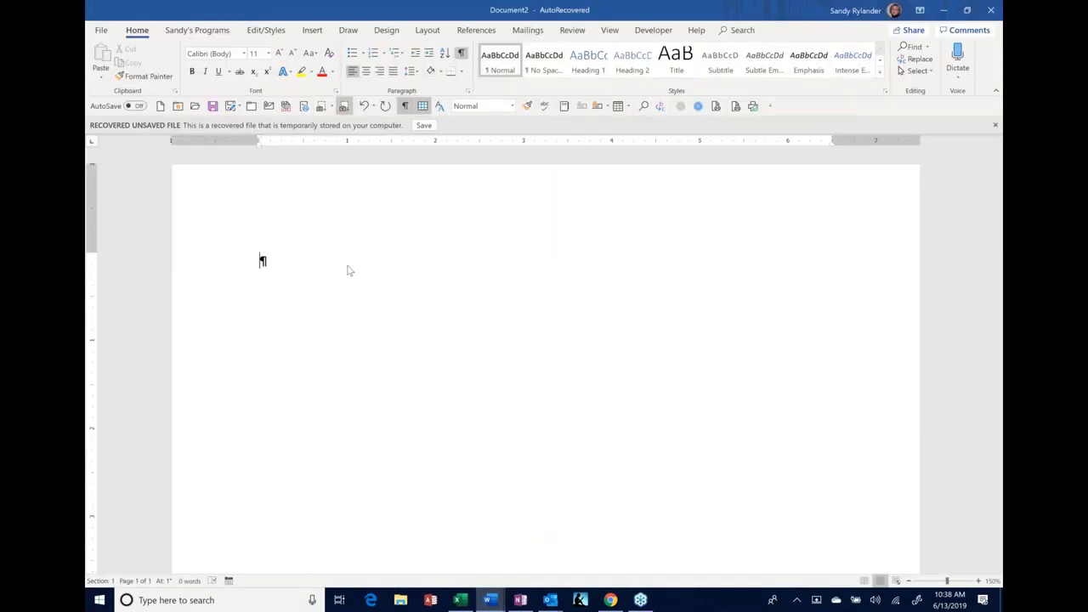
{"action": "key", "text": "super+d"}
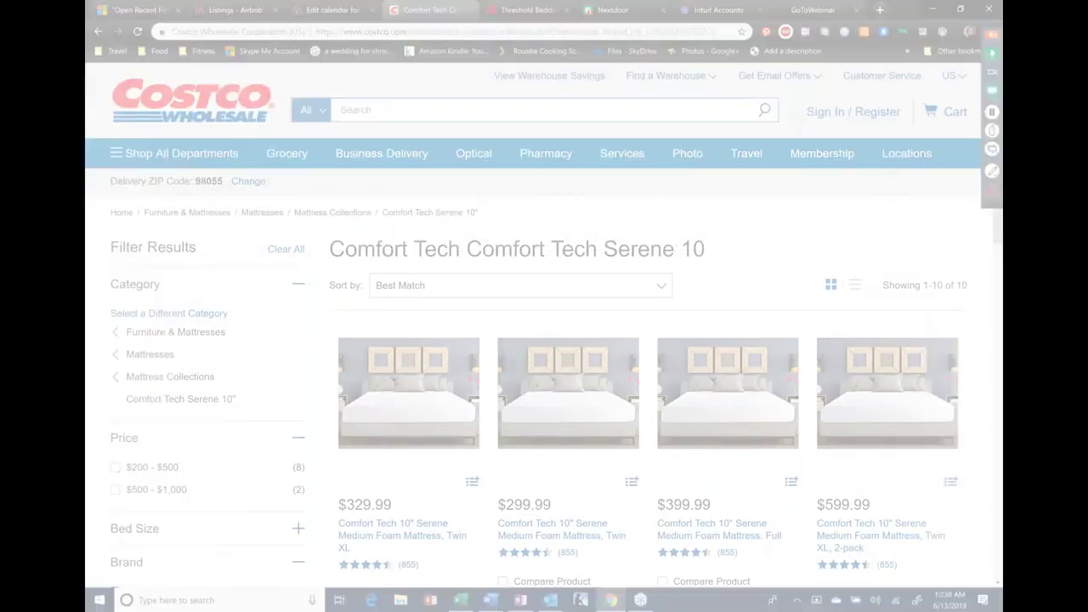
{"action": "left_click_drag", "start_coordinate": [332, 334], "coordinate": [947, 557]}
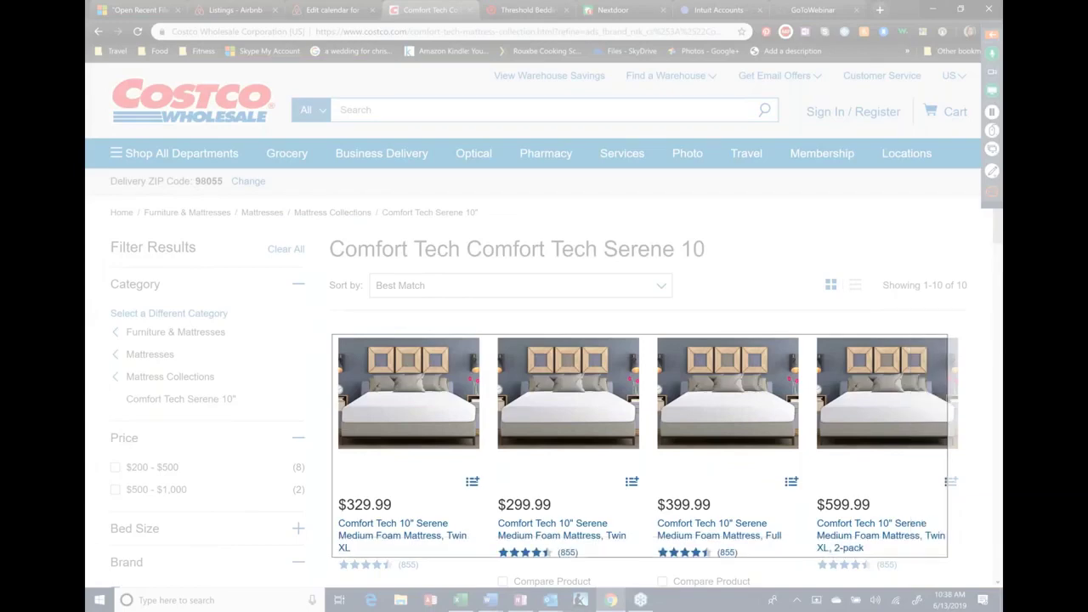
{"action": "key", "text": "Delete"}
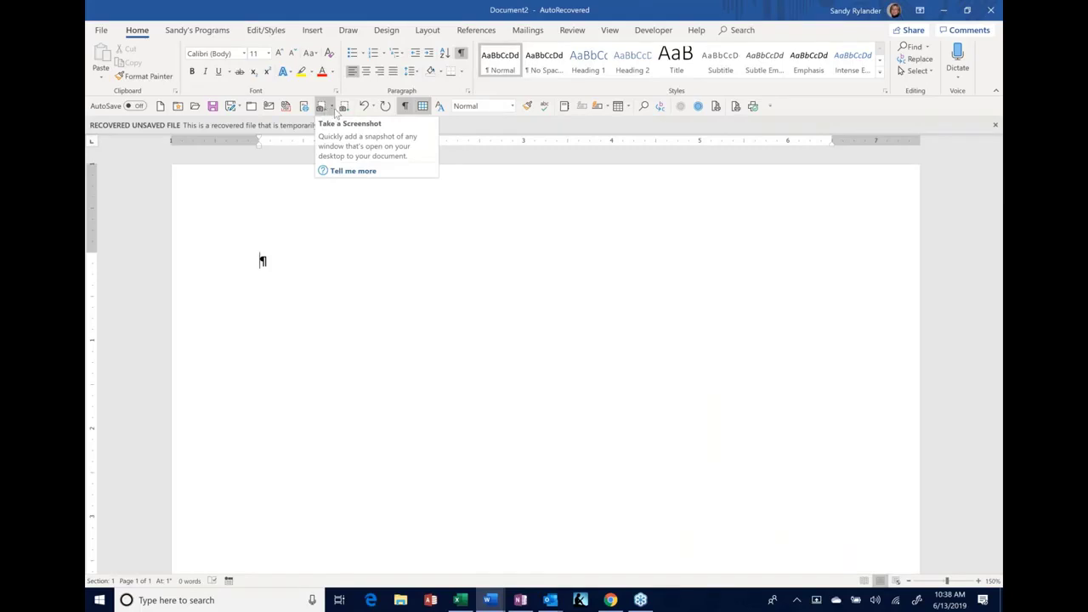
Insert a screenshot of the whole Outlook window into the document and delete the picture.
{"action": "left_click", "coordinate": [332, 111]}
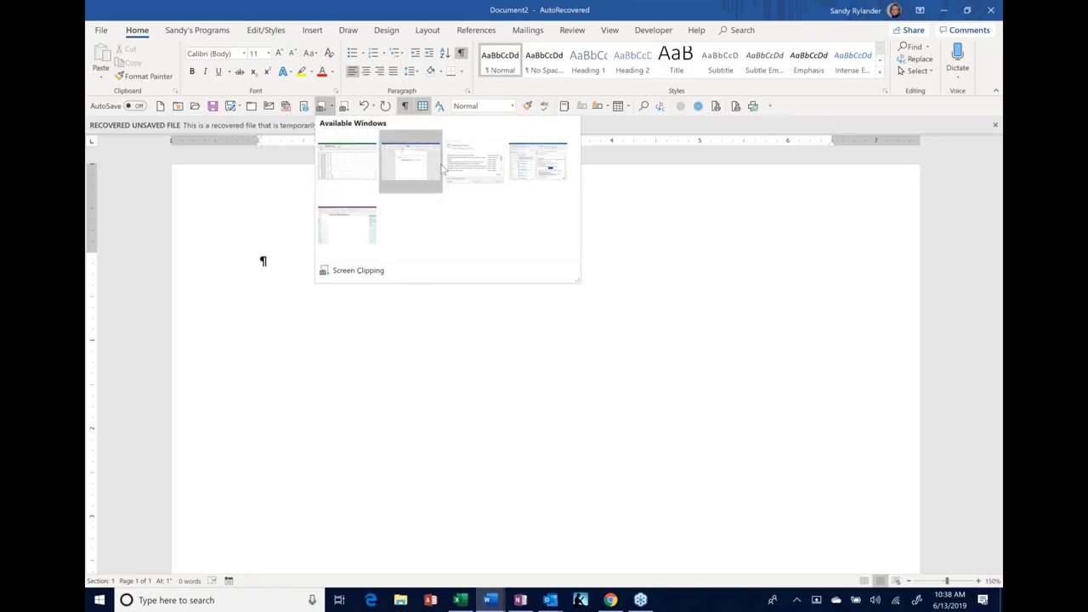
{"action": "left_click", "coordinate": [550, 187]}
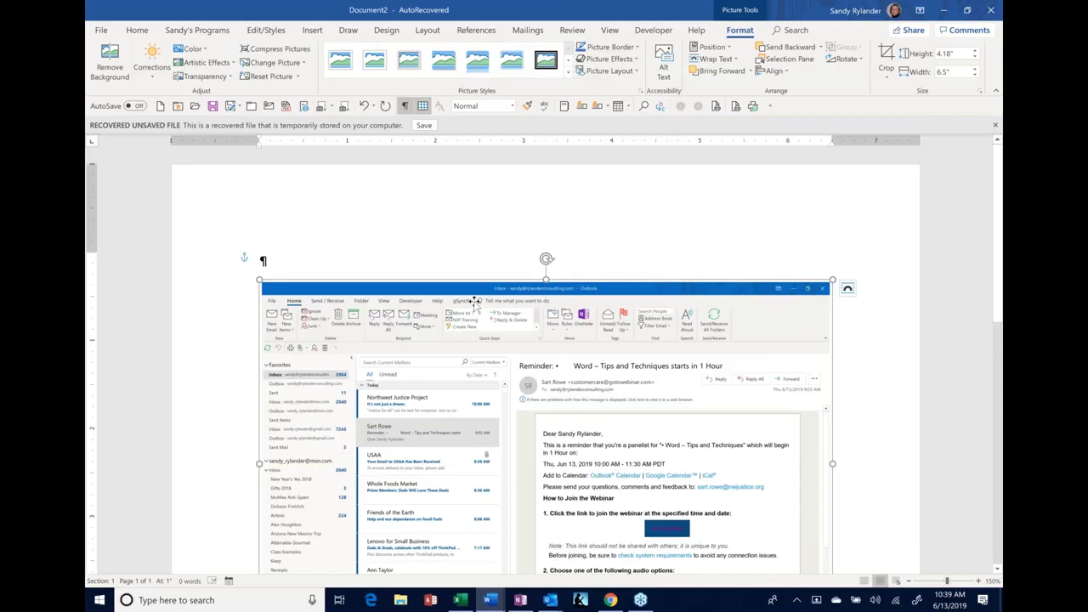
{"action": "key", "text": "Delete"}
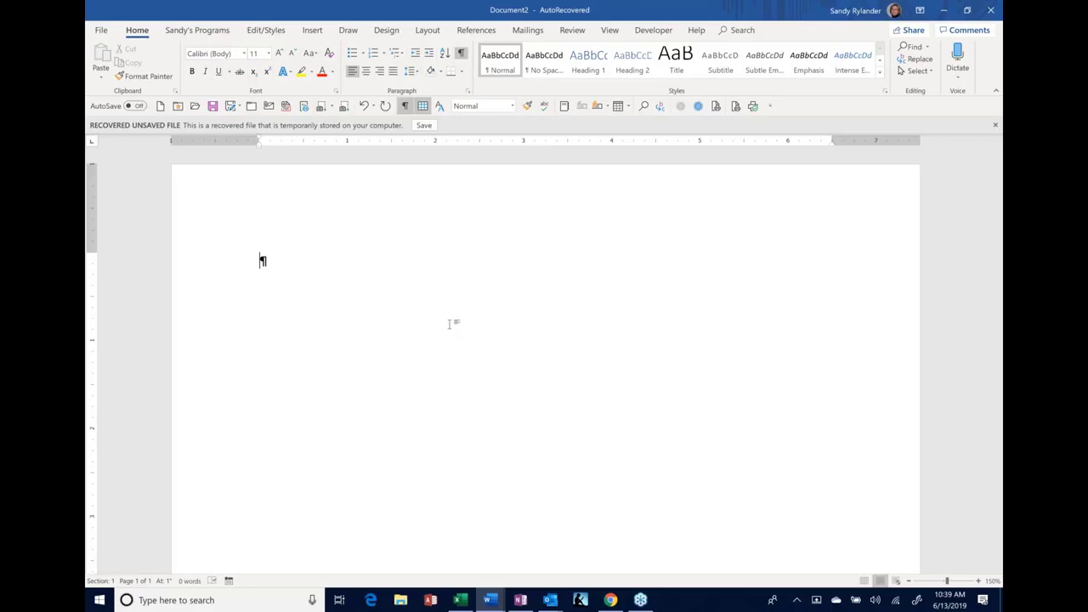
Check whether the Screenshot and Screen Clipping commands can be added to the Quick Access Toolbar, leaving the toolbar as it is.
{"action": "left_click", "coordinate": [320, 30]}
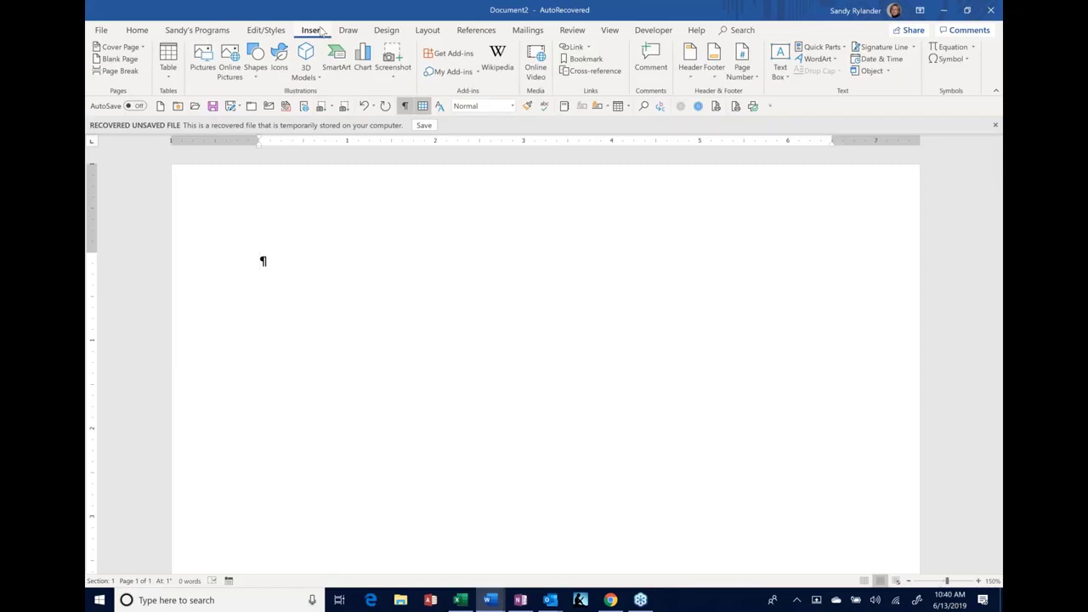
{"action": "left_click", "coordinate": [394, 68]}
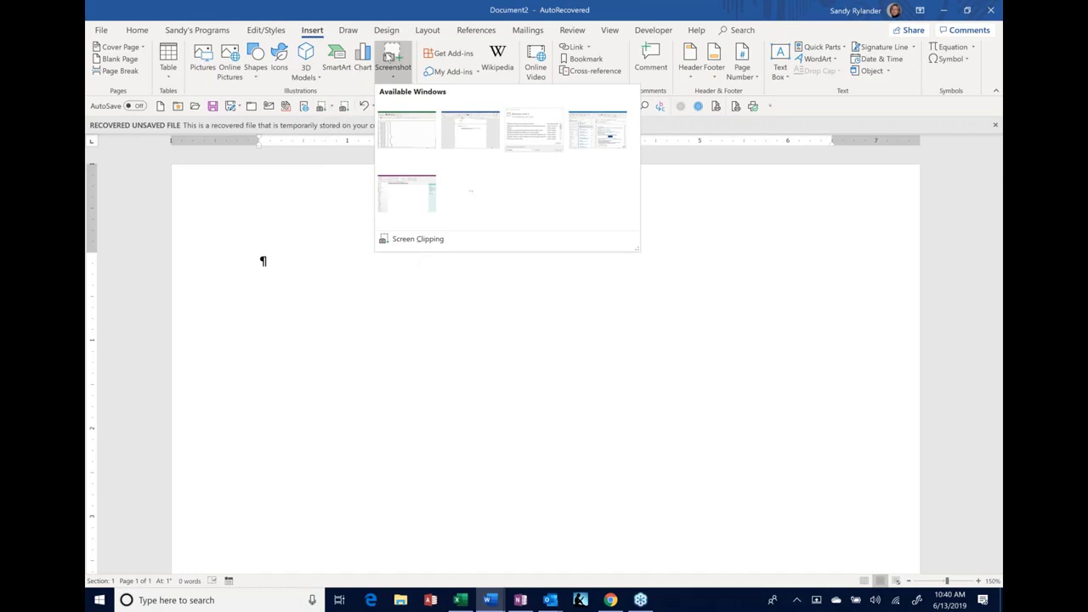
{"action": "left_click", "coordinate": [391, 60]}
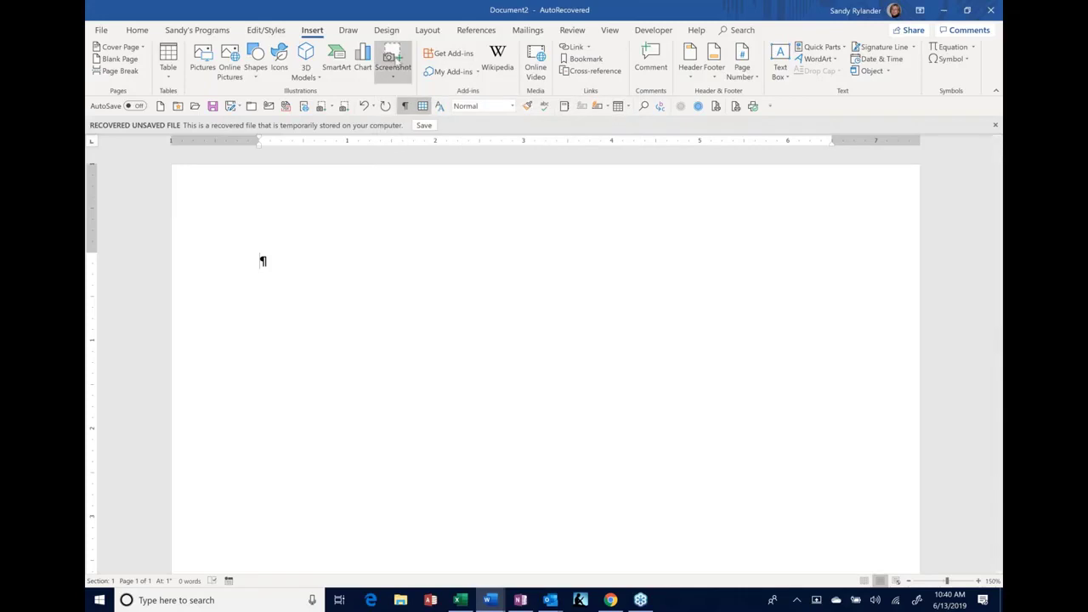
{"action": "right_click", "coordinate": [396, 61]}
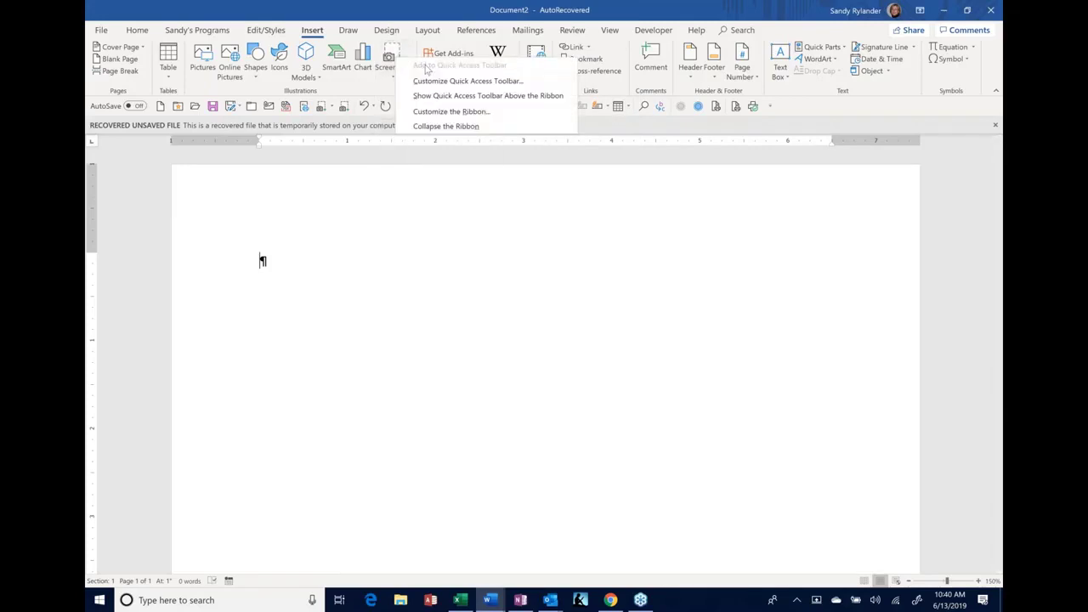
{"action": "left_click", "coordinate": [351, 195]}
{"action": "left_click", "coordinate": [393, 61]}
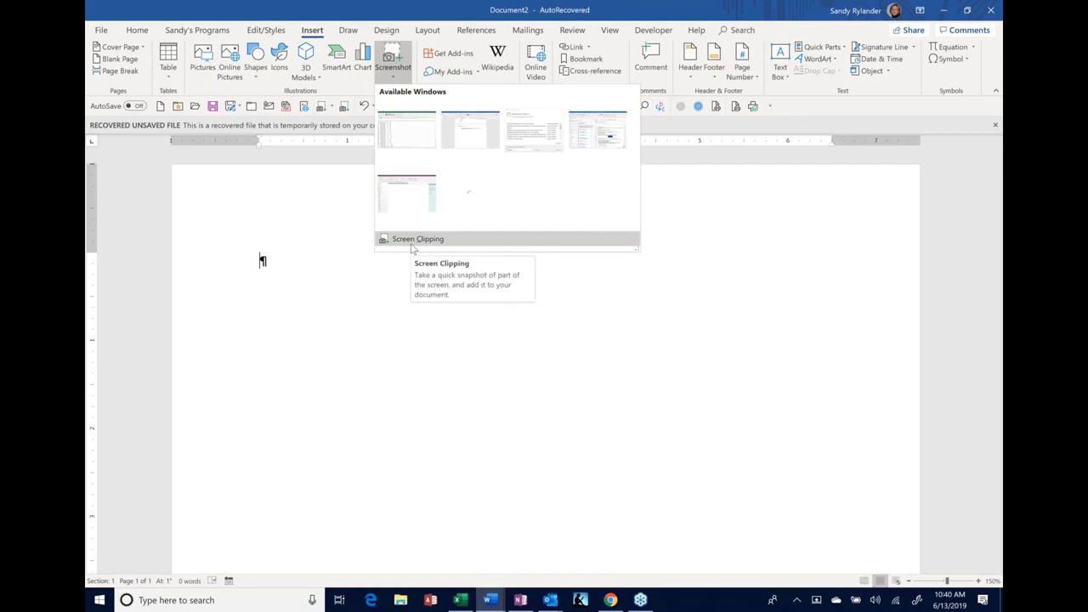
{"action": "right_click", "coordinate": [415, 243]}
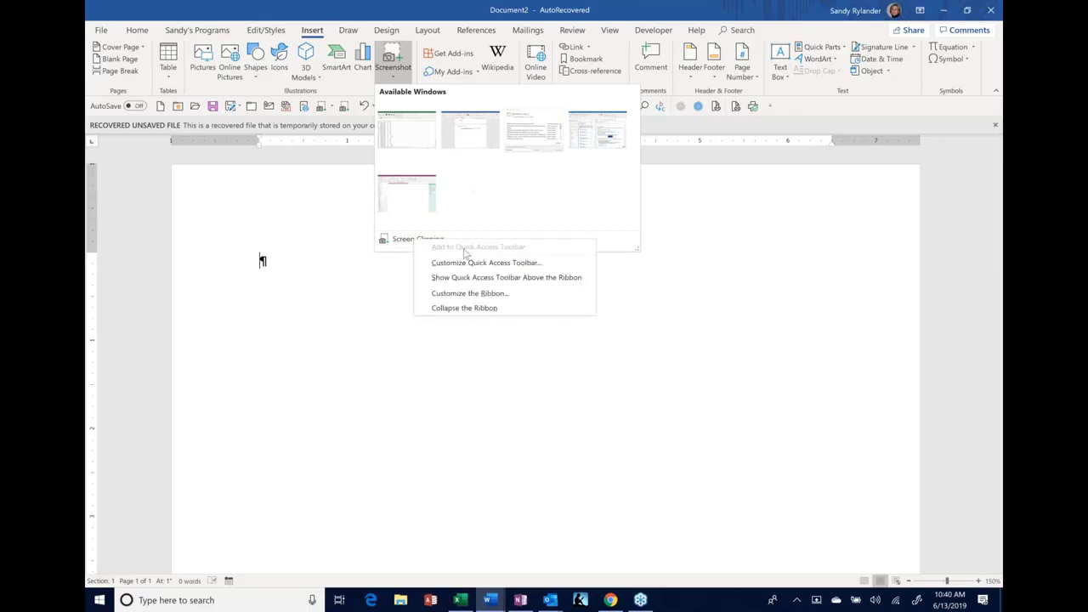
{"action": "left_click", "coordinate": [352, 281]}
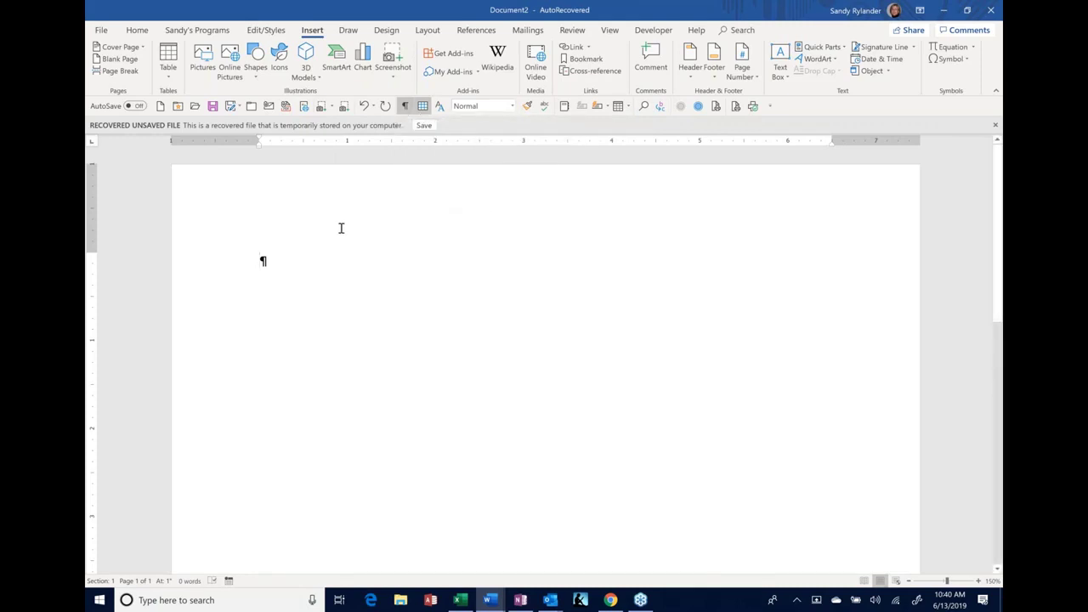
{"action": "left_click", "coordinate": [422, 106]}
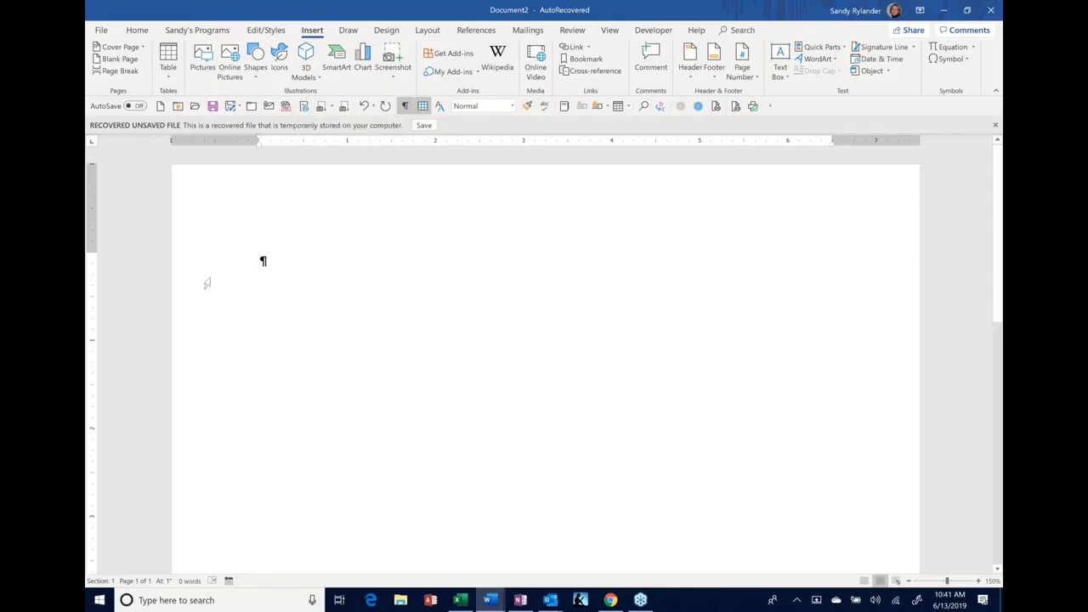
Look up the Speak and Speech commands among all commands available for the Quick Access Toolbar, and close the options without adding them.
{"action": "left_click", "coordinate": [771, 105]}
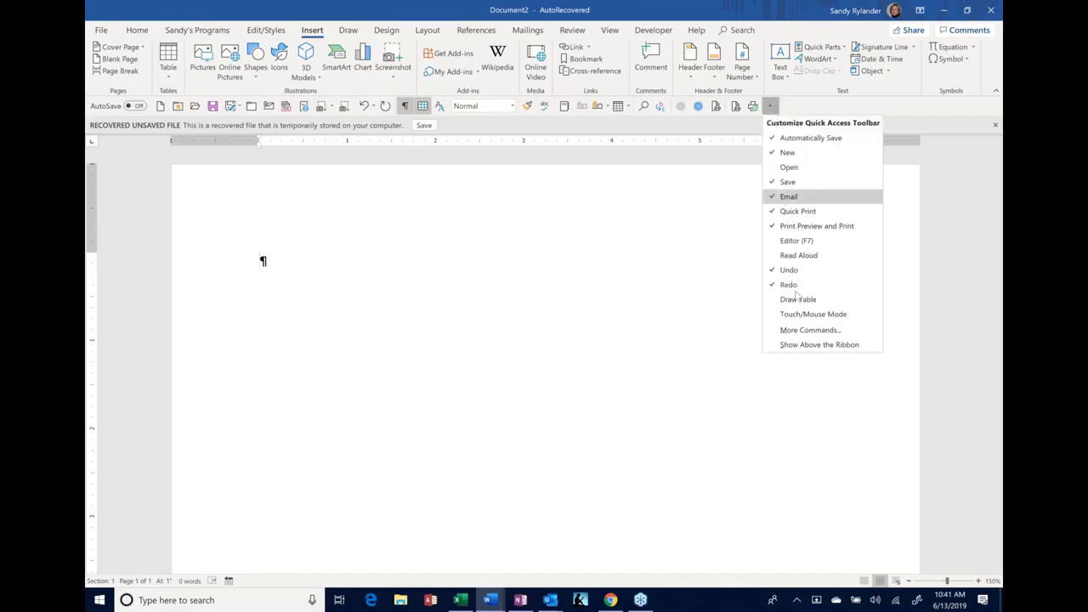
{"action": "left_click", "coordinate": [695, 313]}
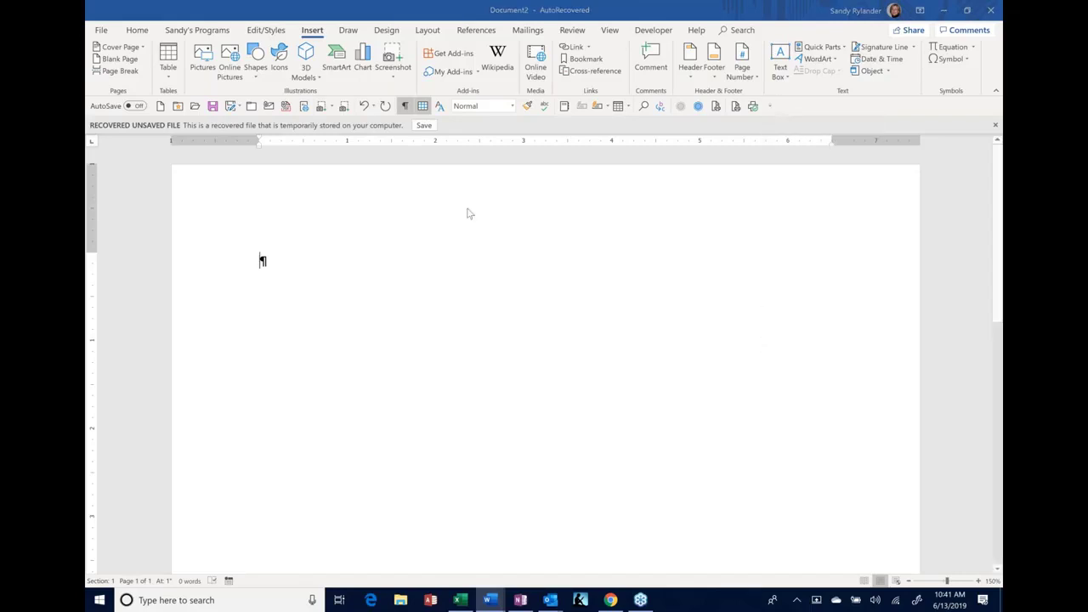
{"action": "left_click", "coordinate": [450, 159]}
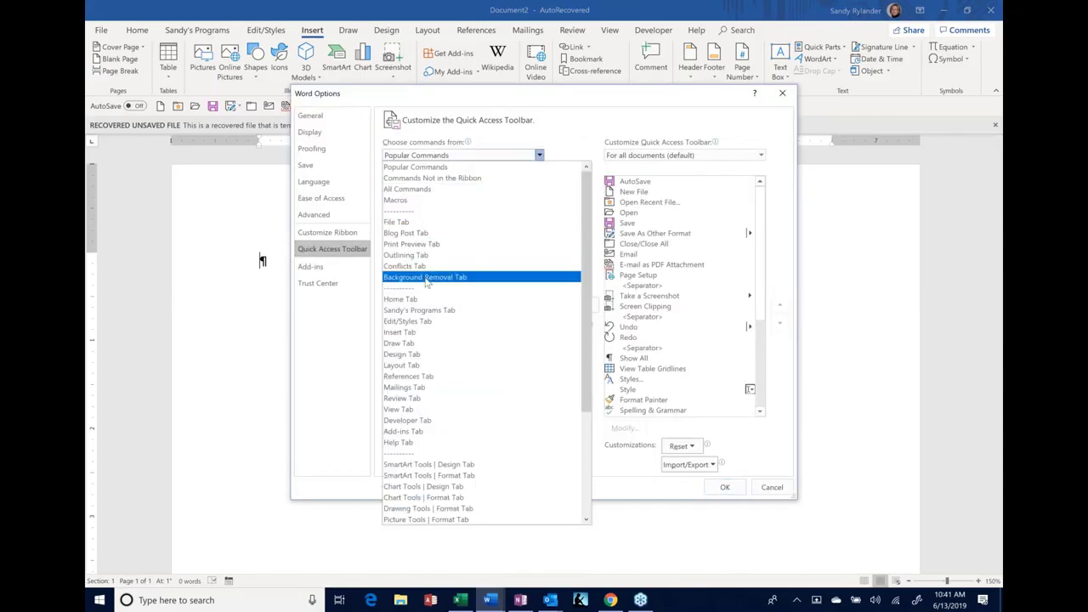
{"action": "left_click", "coordinate": [427, 189]}
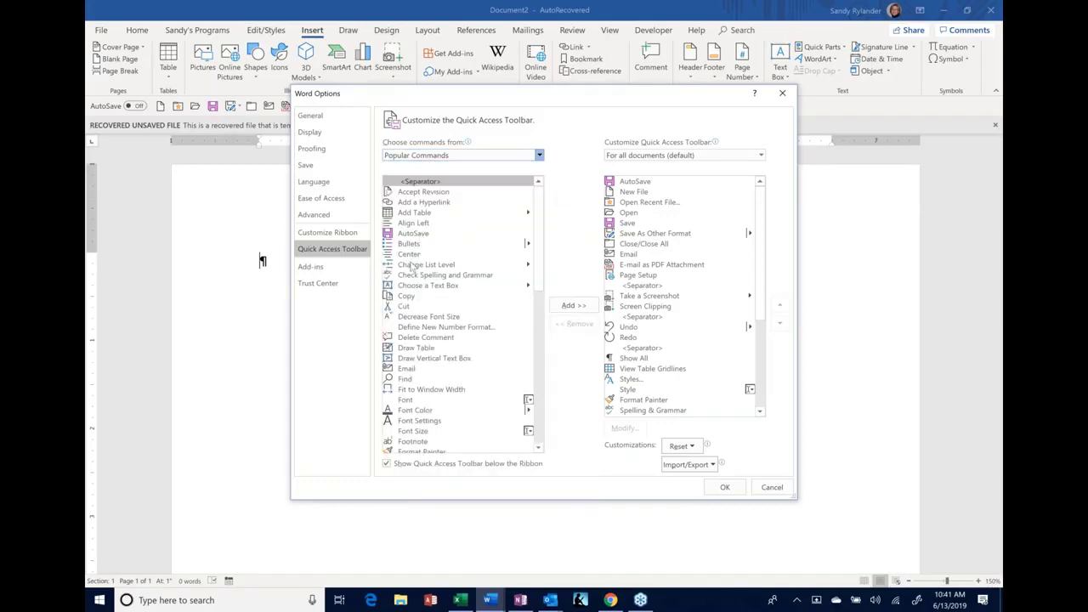
{"action": "type", "text": "spe"}
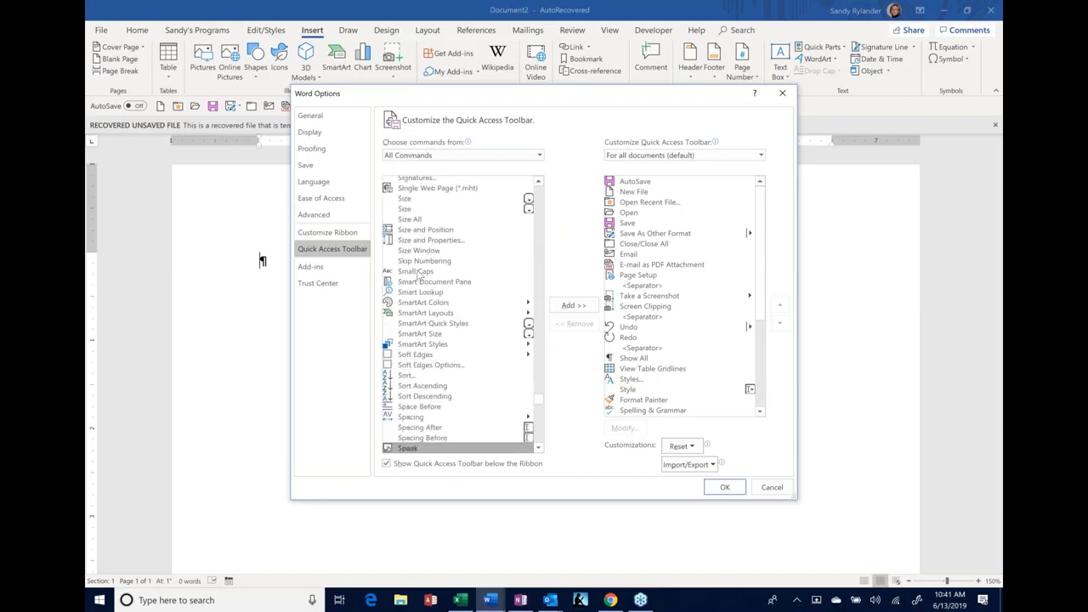
{"action": "left_click", "coordinate": [539, 448]}
{"action": "left_click", "coordinate": [538, 448]}
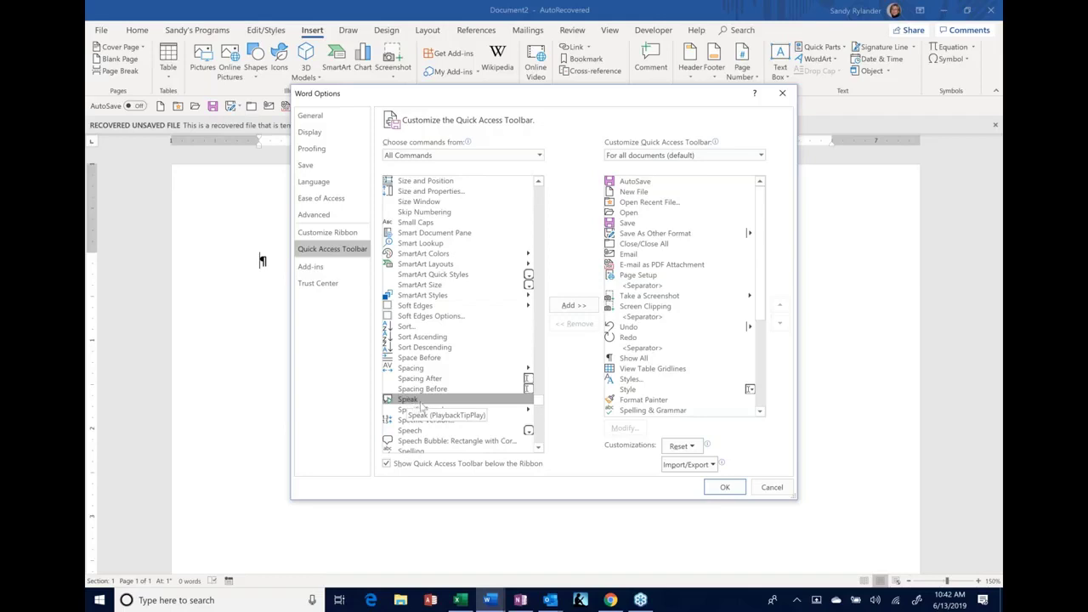
{"action": "scroll", "coordinate": [444, 438], "scroll_direction": "down", "scroll_amount": 1}
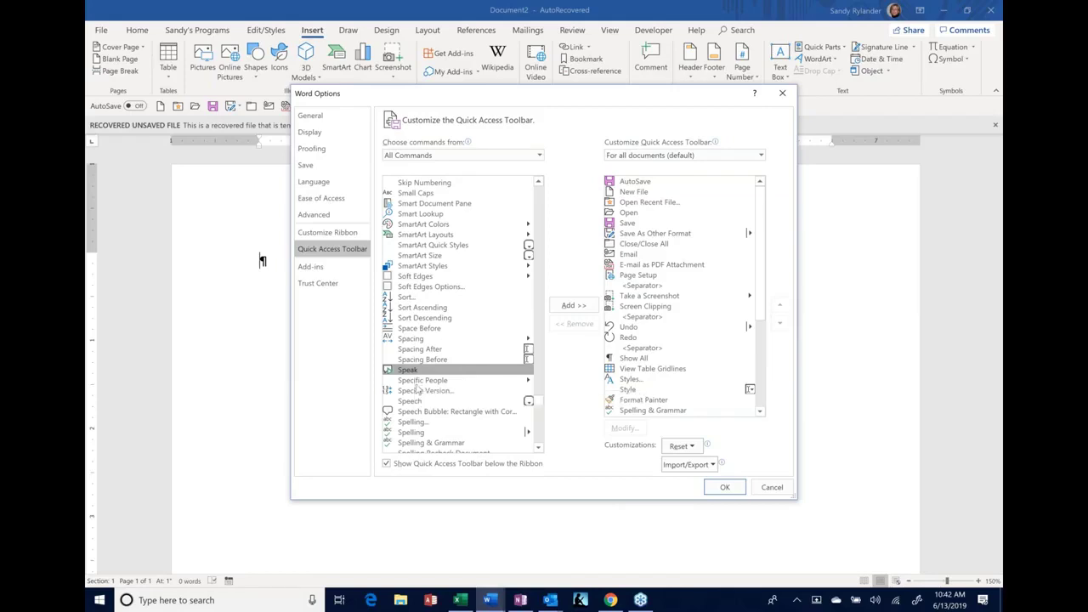
{"action": "left_click", "coordinate": [411, 401]}
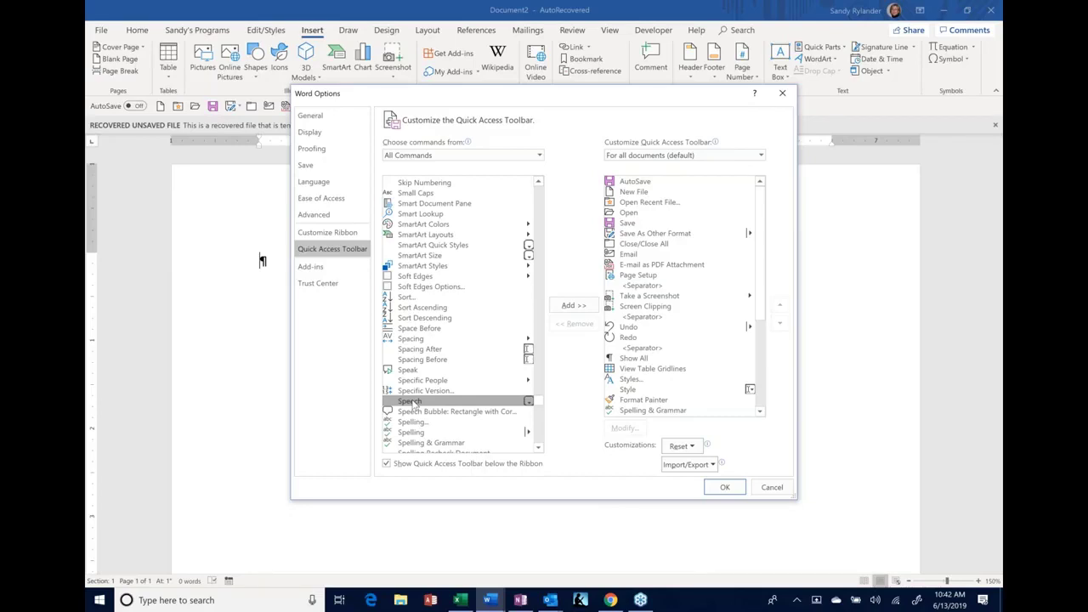
{"action": "left_click", "coordinate": [723, 488]}
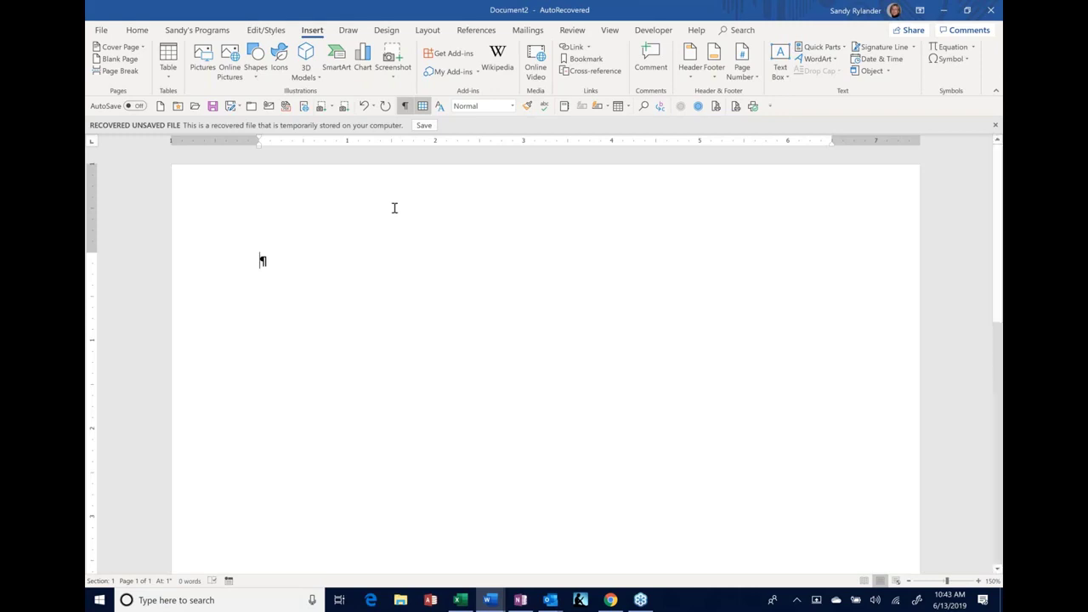
Add the PDF or XPS save format to the Quick Access Toolbar, and remove it from the toolbar again.
{"action": "left_click", "coordinate": [239, 106]}
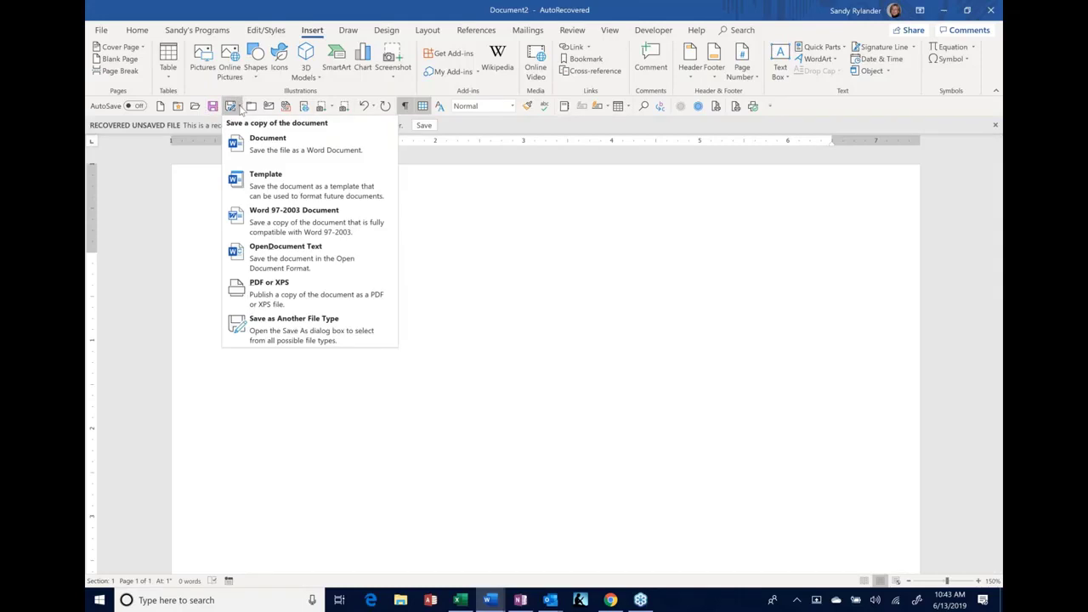
{"action": "right_click", "coordinate": [299, 299]}
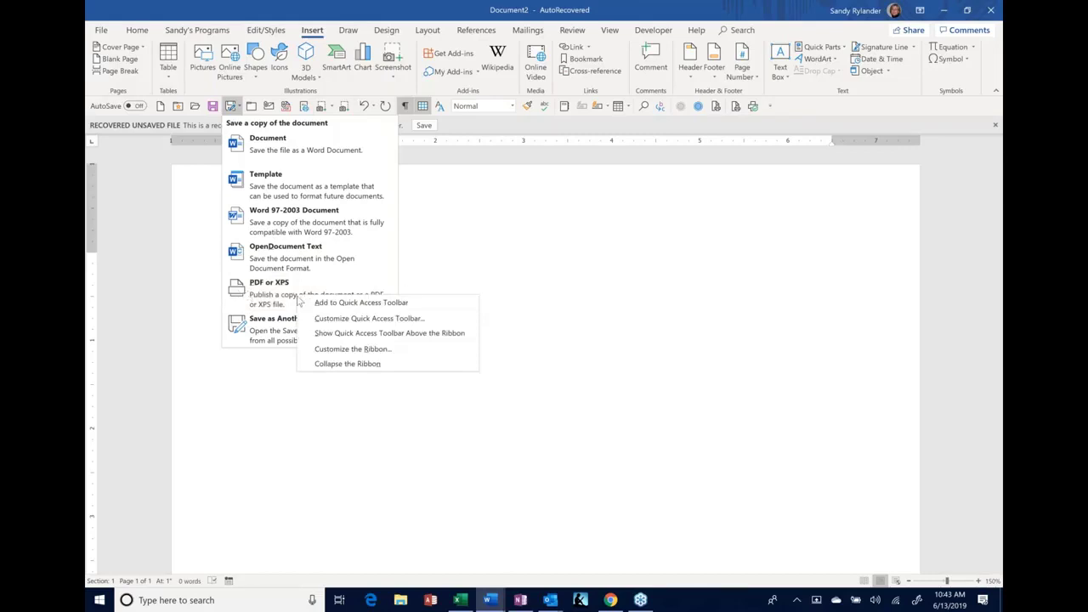
{"action": "left_click", "coordinate": [541, 280]}
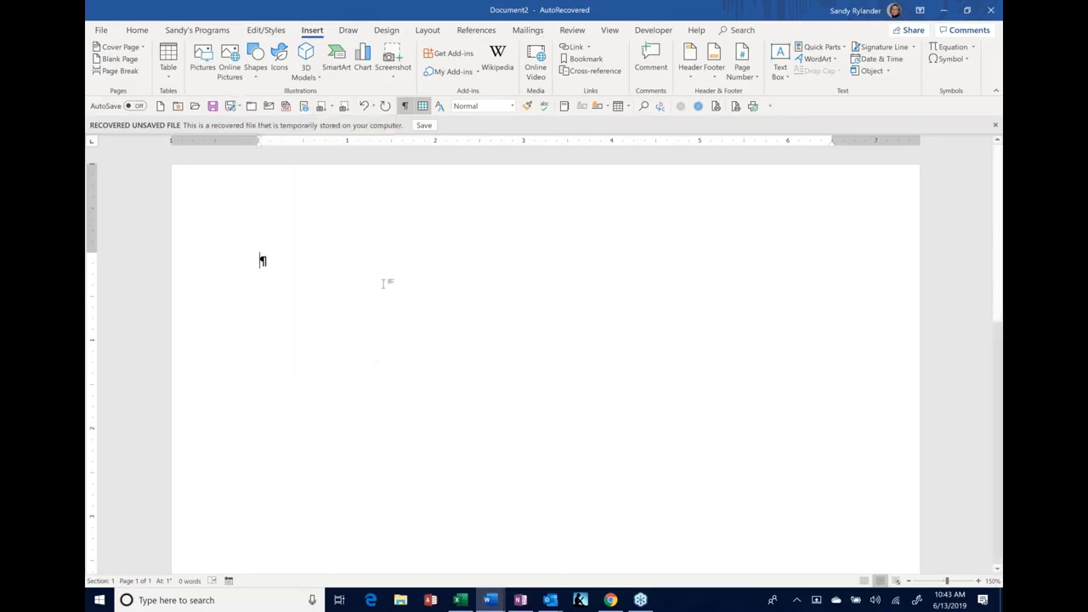
{"action": "left_click", "coordinate": [231, 106]}
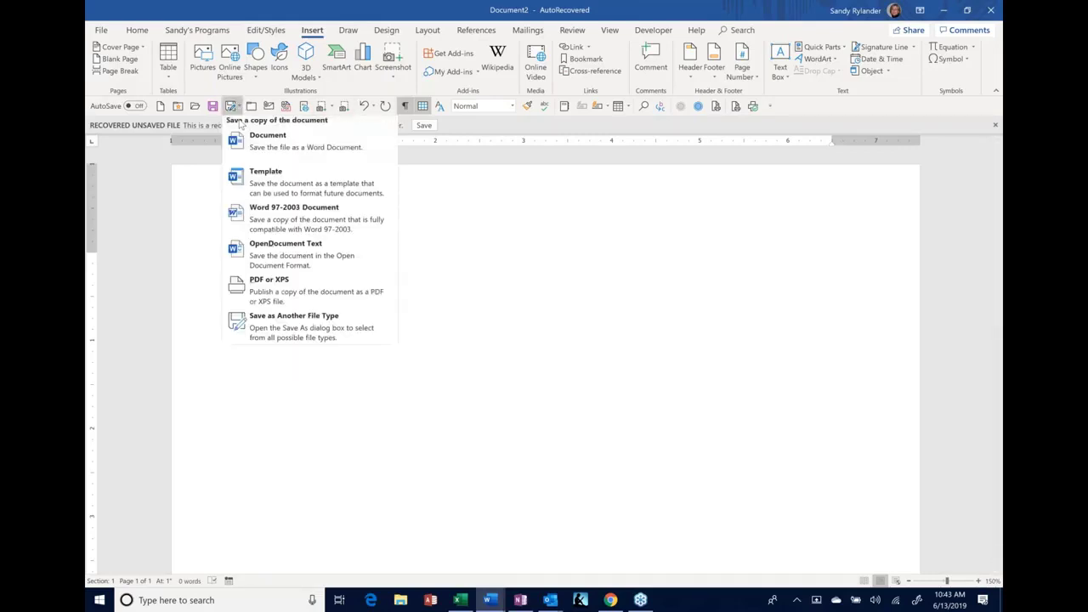
{"action": "right_click", "coordinate": [273, 294]}
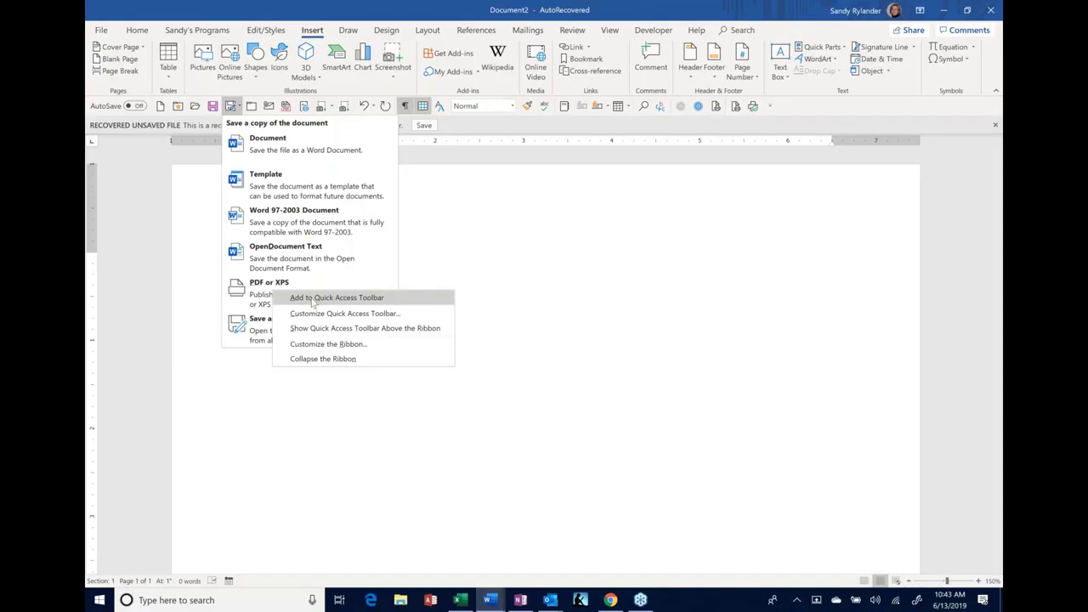
{"action": "left_click", "coordinate": [336, 298]}
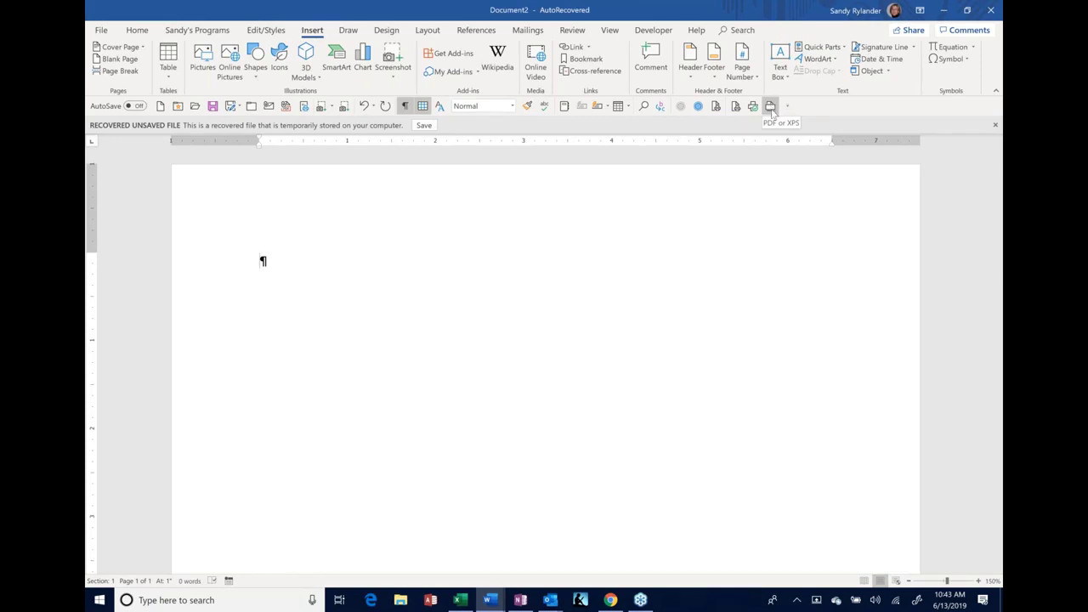
{"action": "right_click", "coordinate": [770, 110]}
{"action": "key", "text": "Escape"}
Examine the Save commands in the full list of commands available for the Quick Access Toolbar, and cancel the options.
{"action": "right_click", "coordinate": [676, 104]}
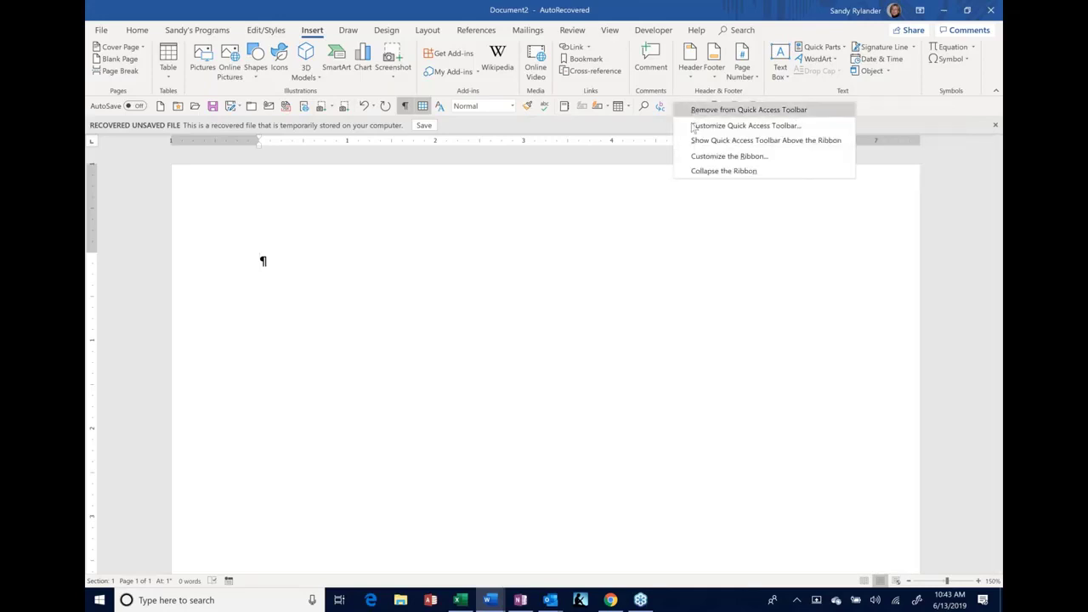
{"action": "left_click", "coordinate": [692, 126]}
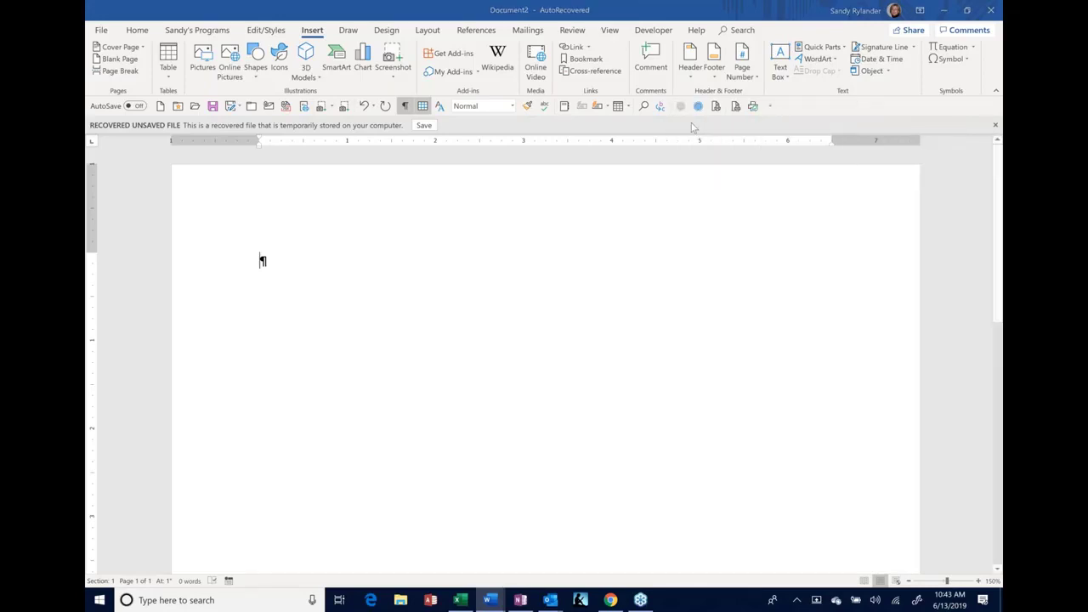
{"action": "left_click", "coordinate": [486, 157]}
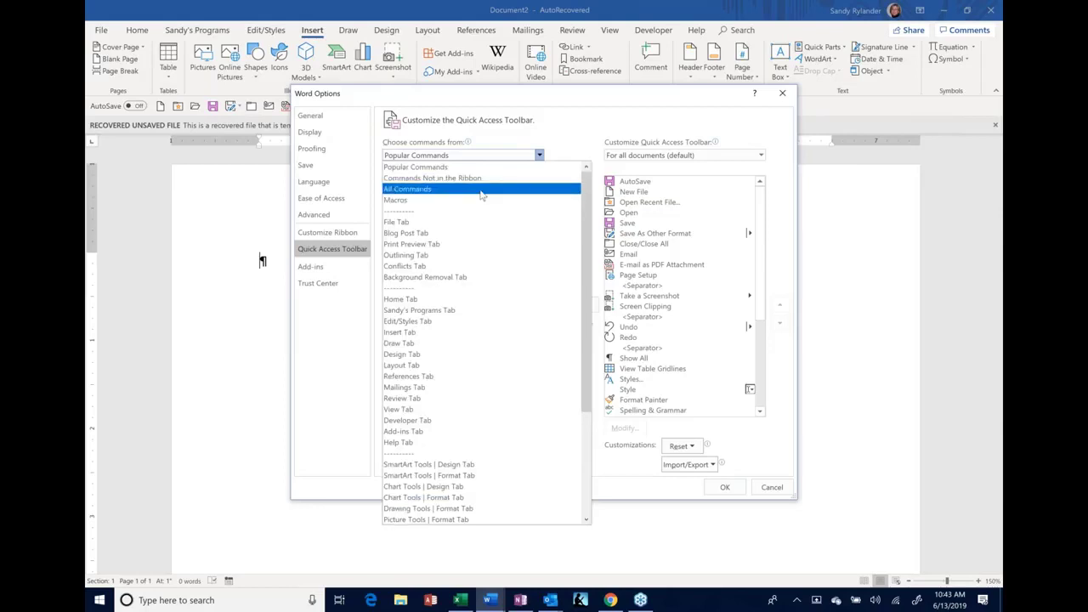
{"action": "left_click", "coordinate": [480, 190]}
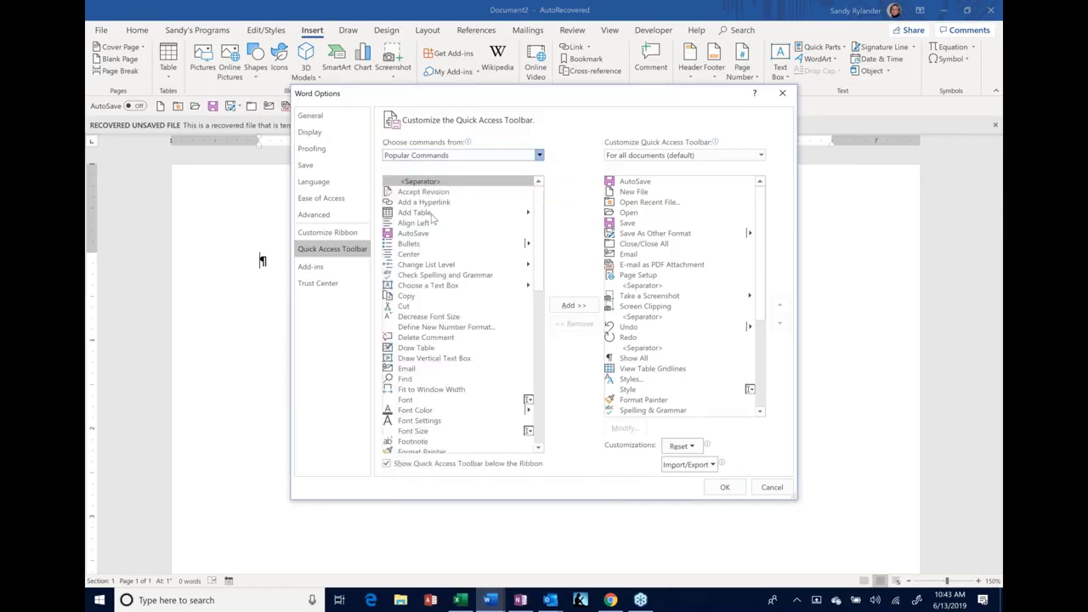
{"action": "left_click", "coordinate": [432, 215]}
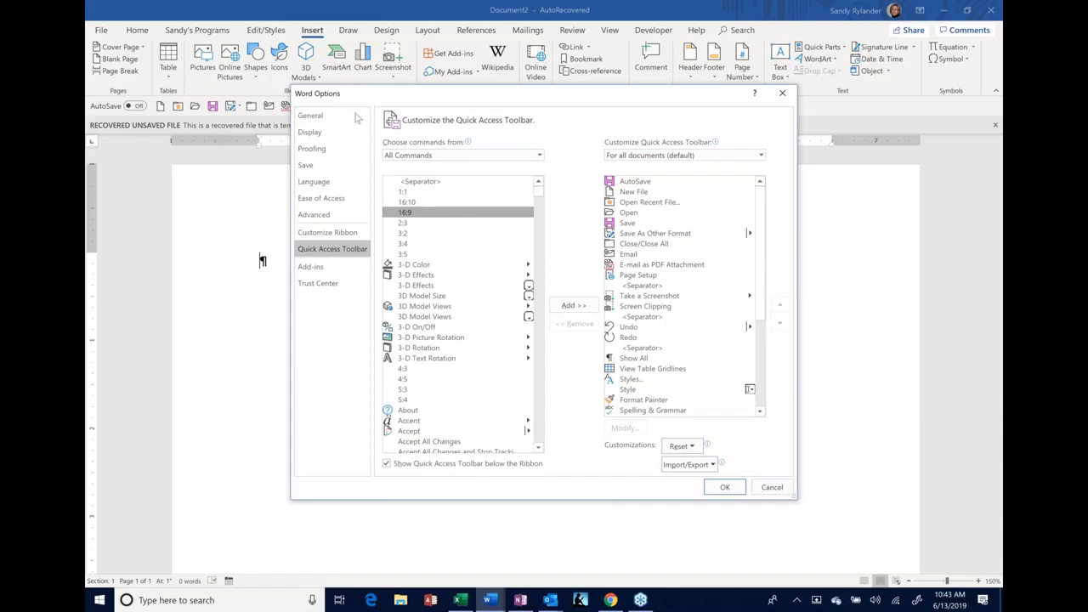
{"action": "left_click_drag", "start_coordinate": [356, 94], "coordinate": [440, 164]}
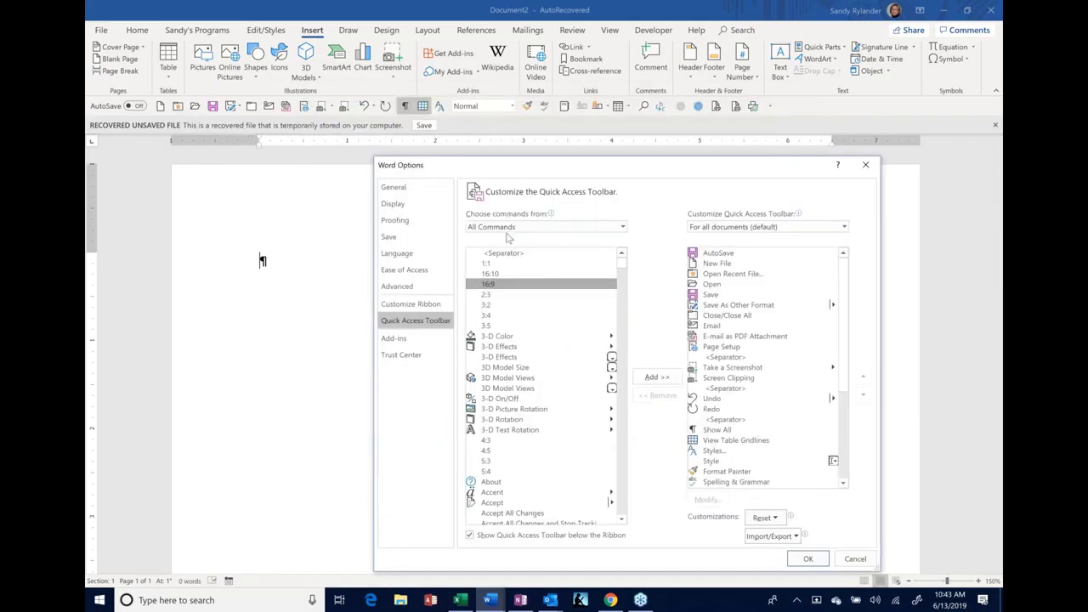
{"action": "left_click_drag", "start_coordinate": [536, 168], "coordinate": [527, 115]}
{"action": "left_click", "coordinate": [518, 245]}
{"action": "key", "text": "s"}
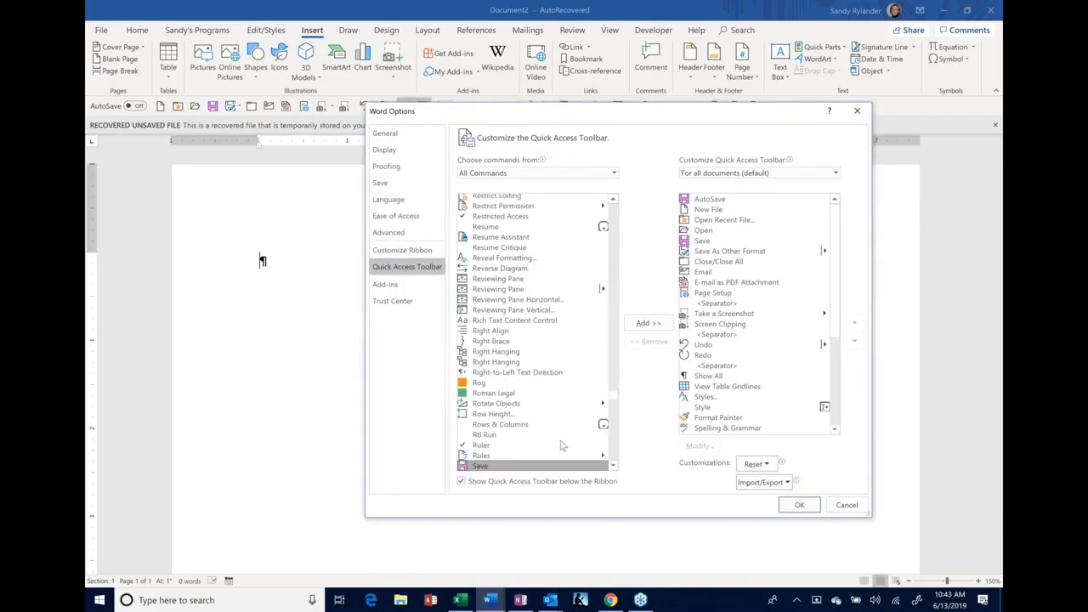
{"action": "scroll", "coordinate": [561, 445], "scroll_direction": "down", "scroll_amount": 5}
{"action": "scroll", "coordinate": [497, 409], "scroll_direction": "down", "scroll_amount": 2}
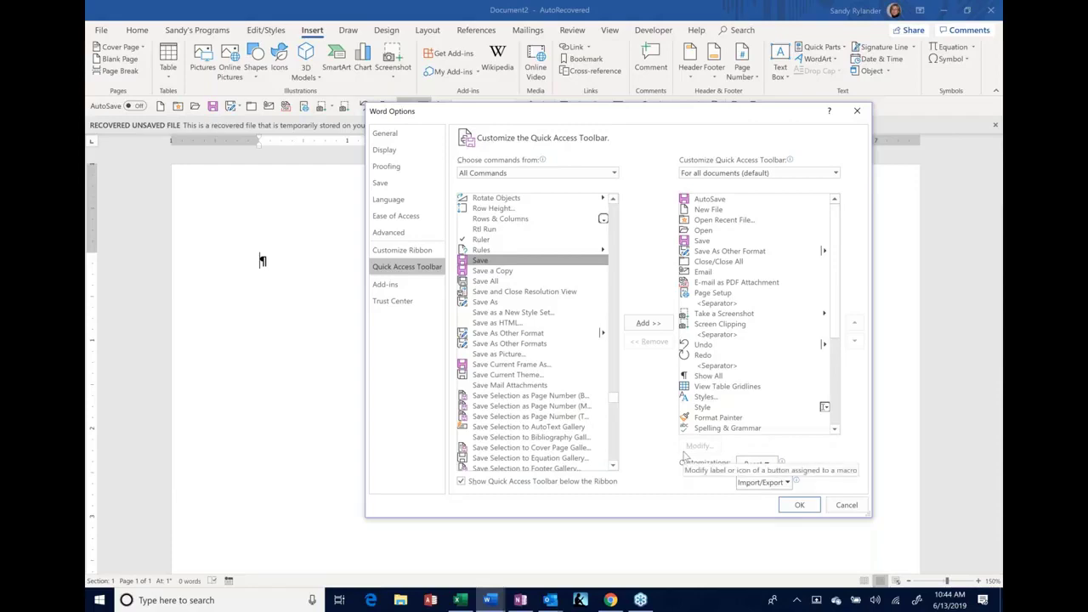
{"action": "left_click", "coordinate": [853, 506]}
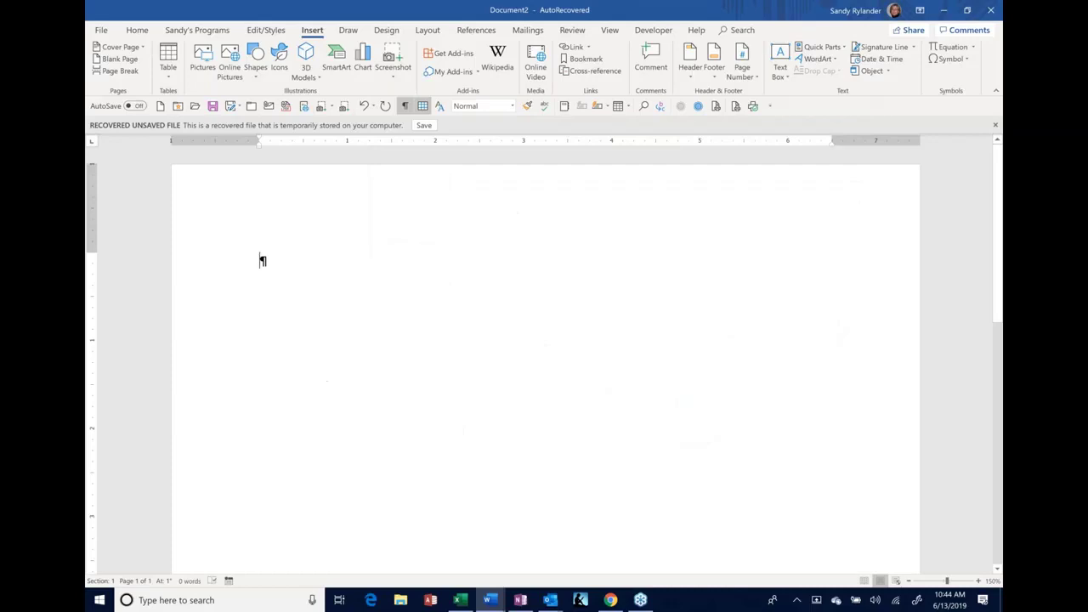
Show where toolbar customizations are exported as Word Customizations.exportedUI and imported from a file, cancelling both dialogs and the Word options.
{"action": "right_click", "coordinate": [671, 107]}
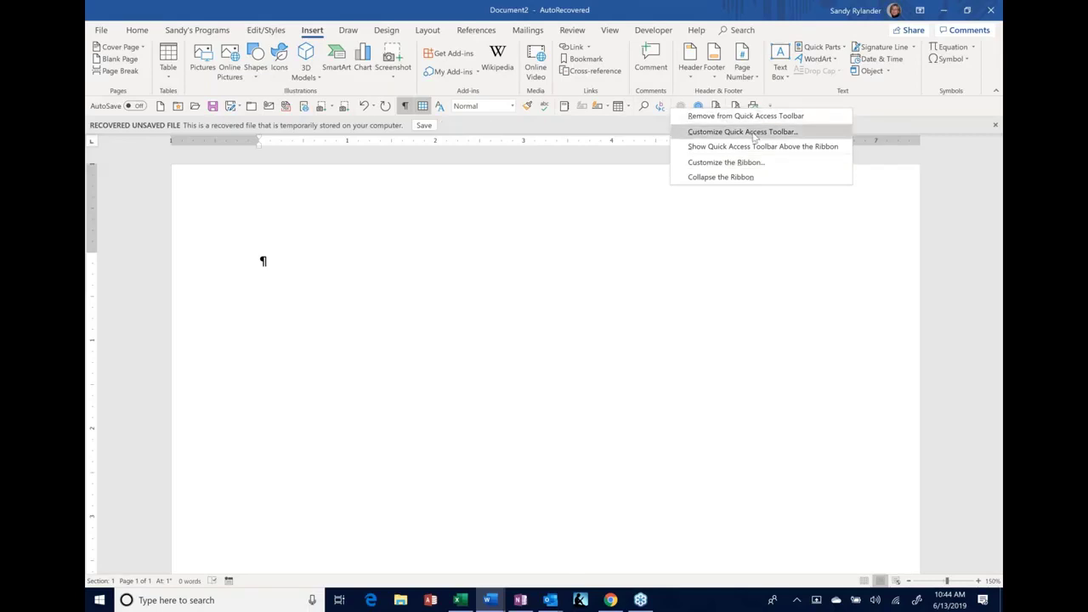
{"action": "left_click", "coordinate": [620, 155]}
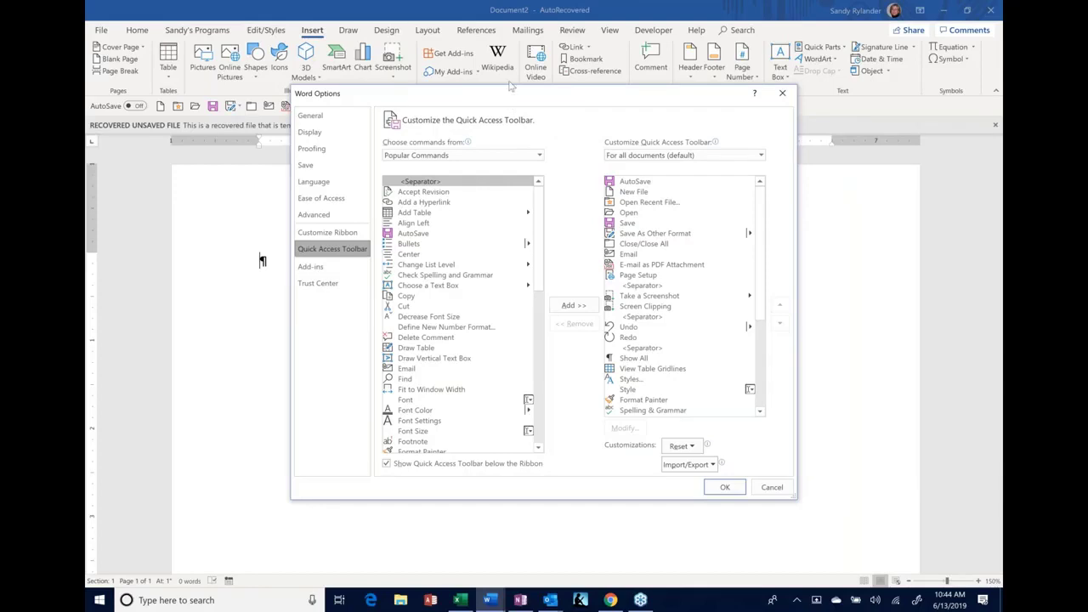
{"action": "left_click_drag", "start_coordinate": [508, 93], "coordinate": [499, 38]}
{"action": "left_click_drag", "start_coordinate": [499, 126], "coordinate": [501, 181]}
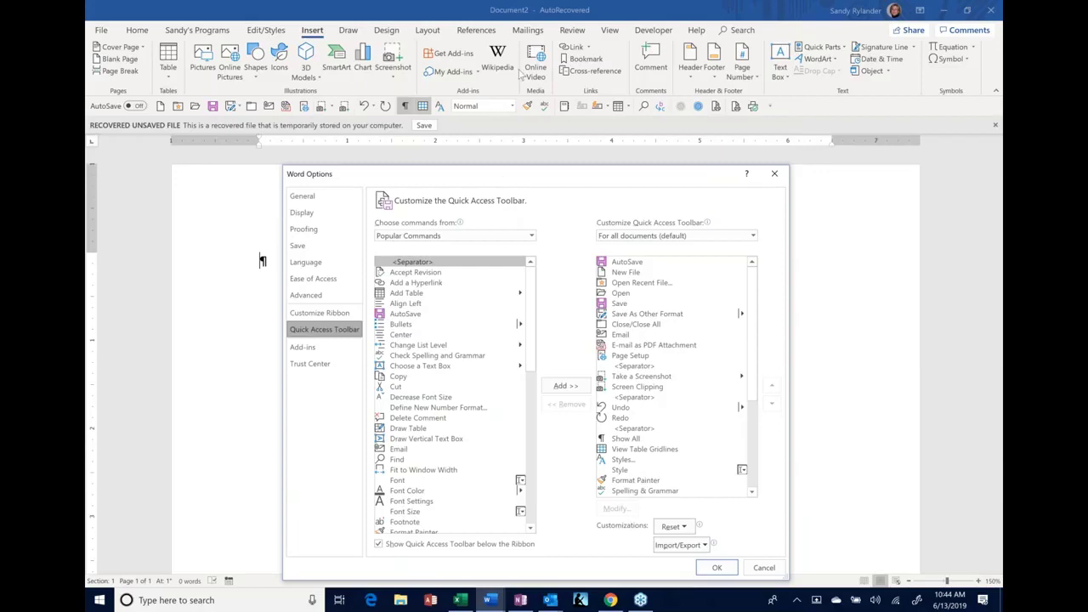
{"action": "left_click_drag", "start_coordinate": [494, 175], "coordinate": [505, 11]}
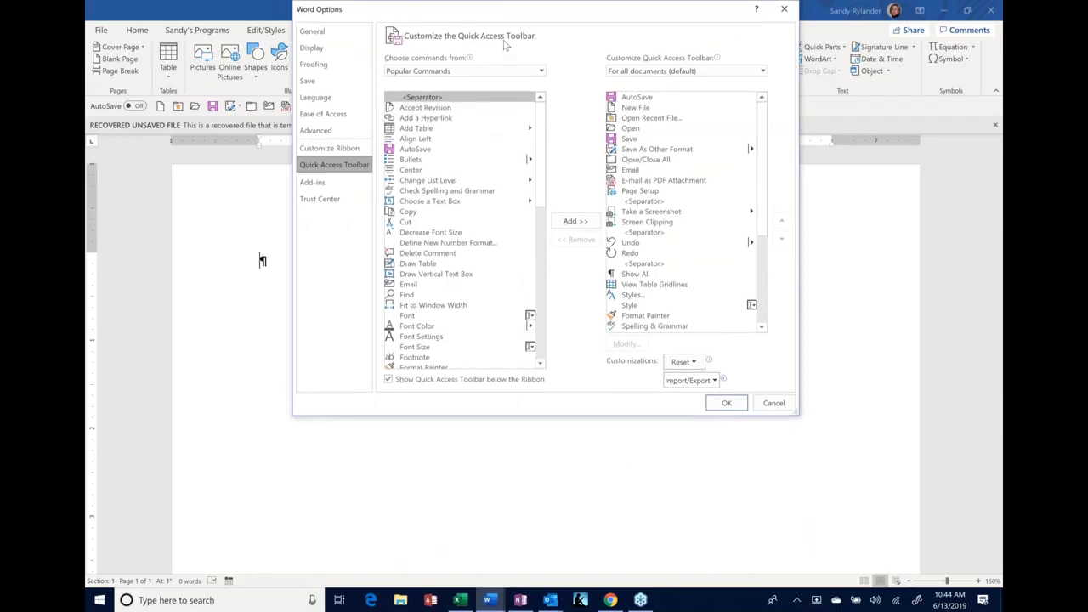
{"action": "left_click", "coordinate": [692, 382]}
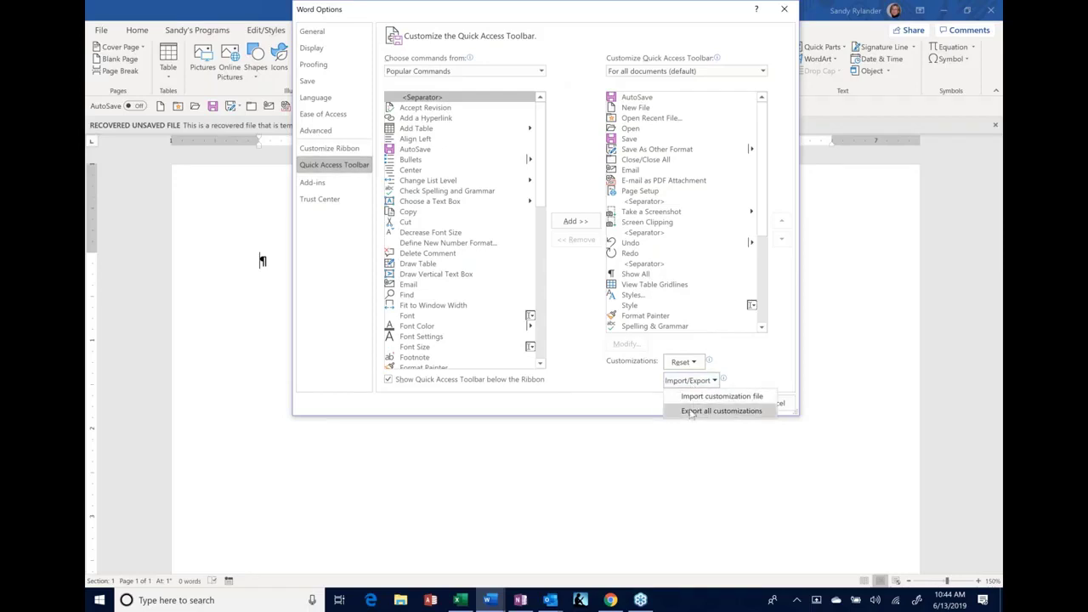
{"action": "left_click", "coordinate": [691, 411]}
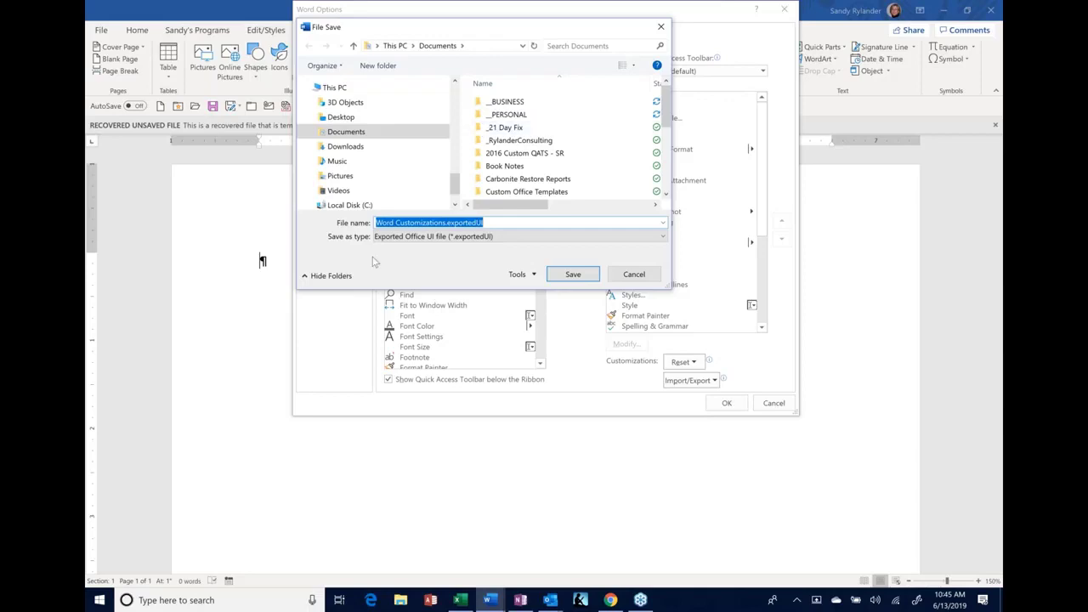
{"action": "left_click", "coordinate": [376, 223]}
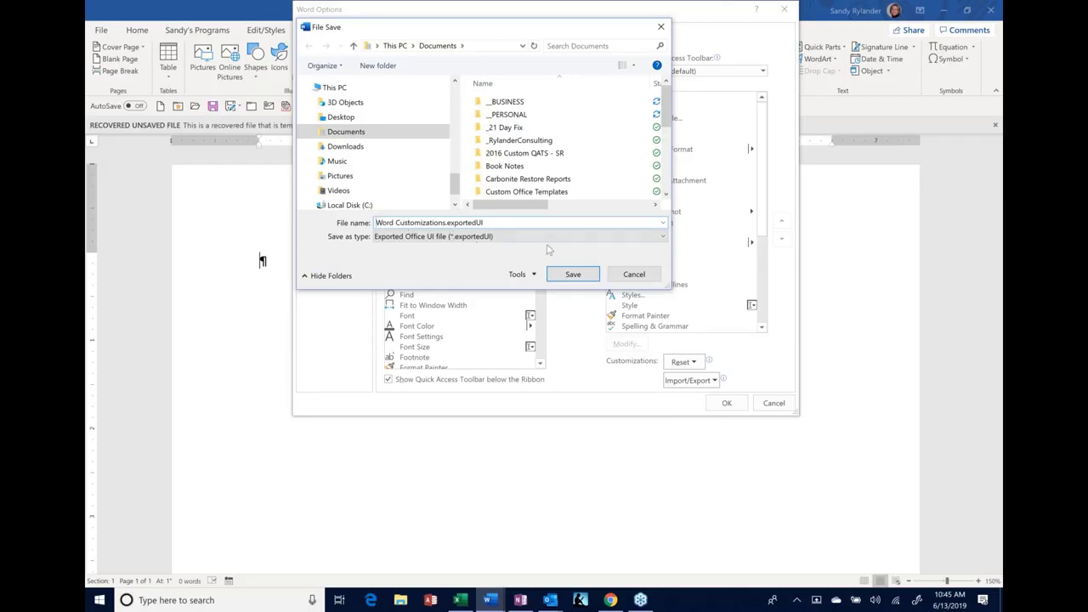
{"action": "left_click", "coordinate": [634, 273]}
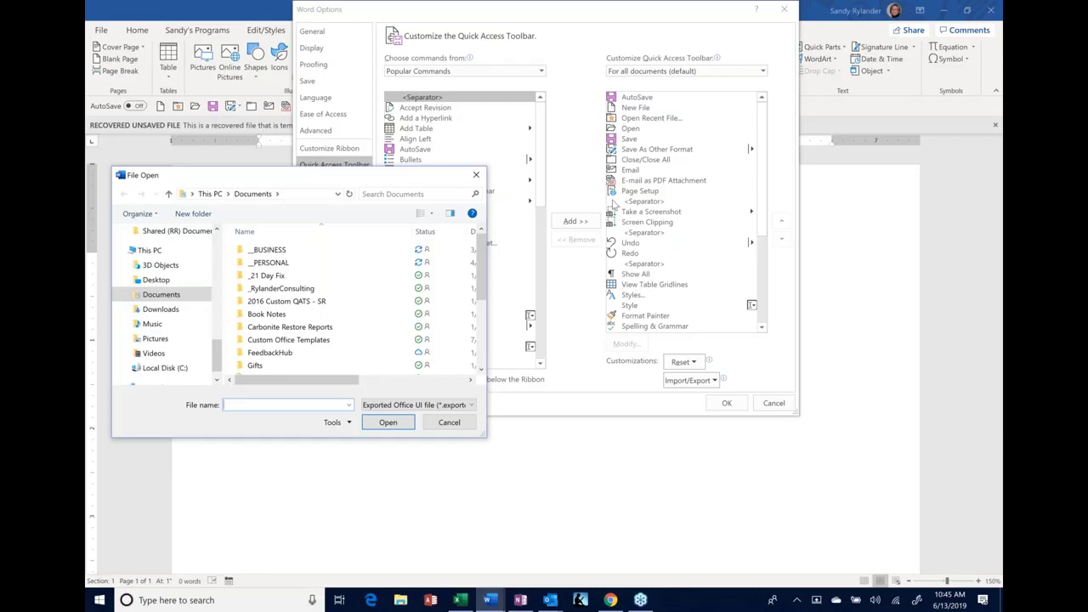
{"action": "left_click", "coordinate": [460, 425]}
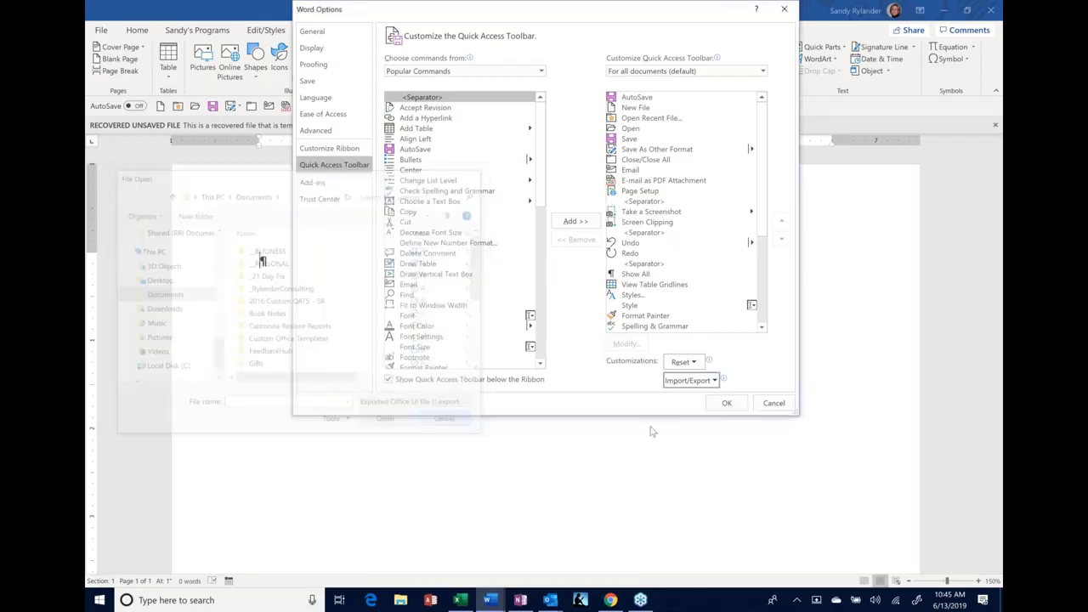
{"action": "left_click", "coordinate": [772, 402]}
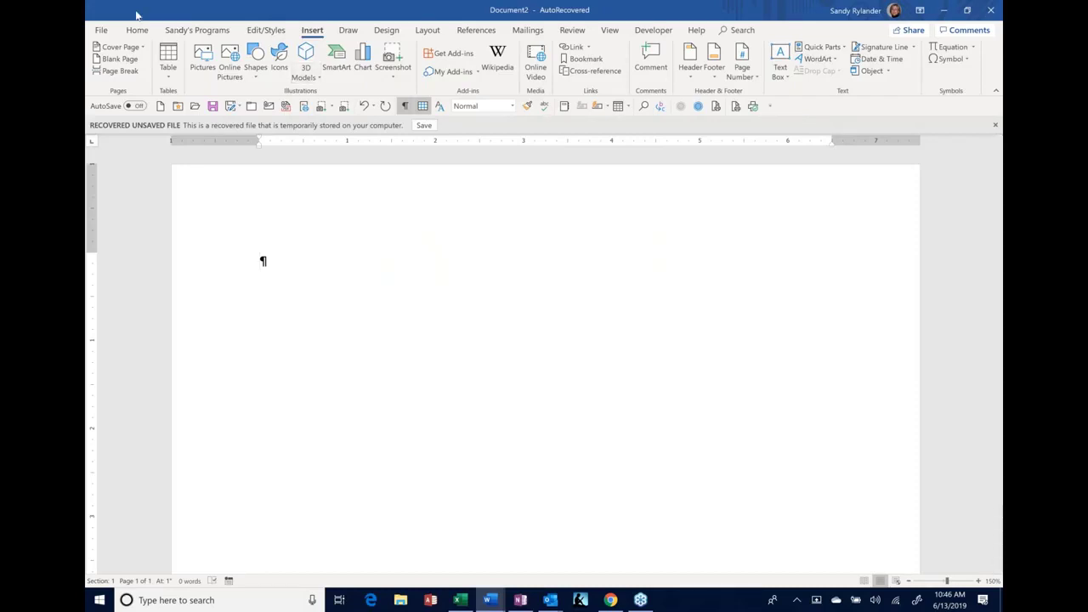
Display the custom ribbon set containing the symbol, admin, heading style and Dictate commands.
{"action": "left_click", "coordinate": [185, 32]}
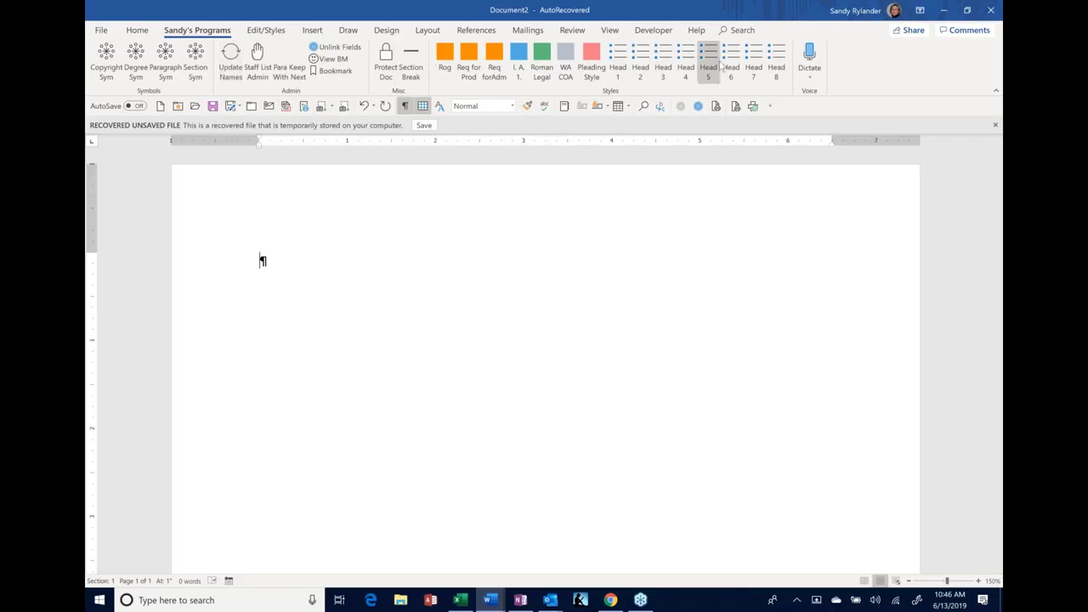
Add Touch/Mouse Mode to the Quick Access Toolbar and switch the ribbon spacing to Touch.
{"action": "left_click", "coordinate": [143, 32]}
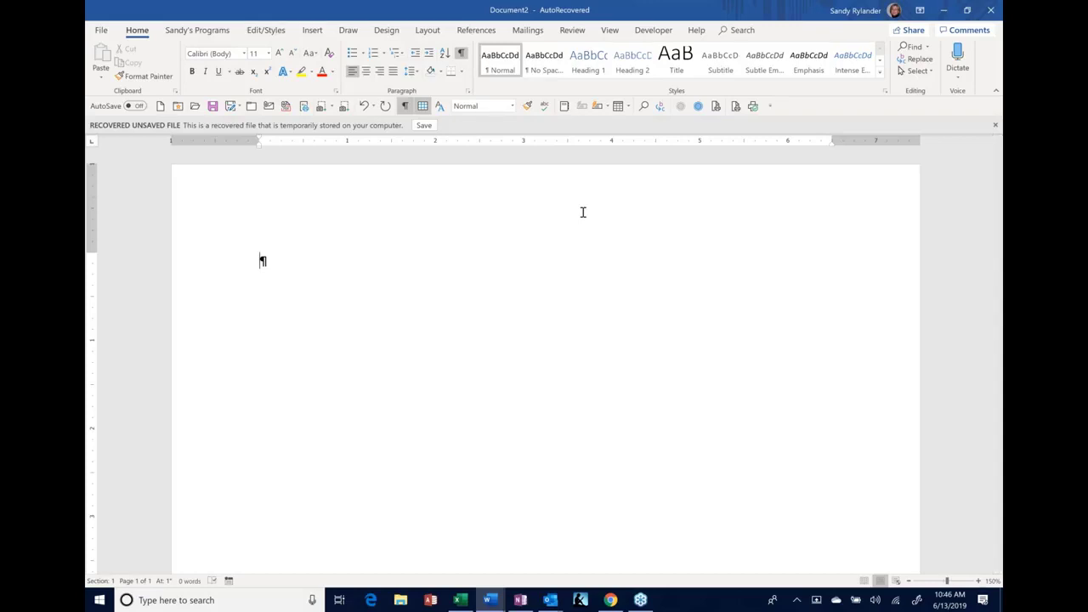
{"action": "left_click", "coordinate": [769, 107]}
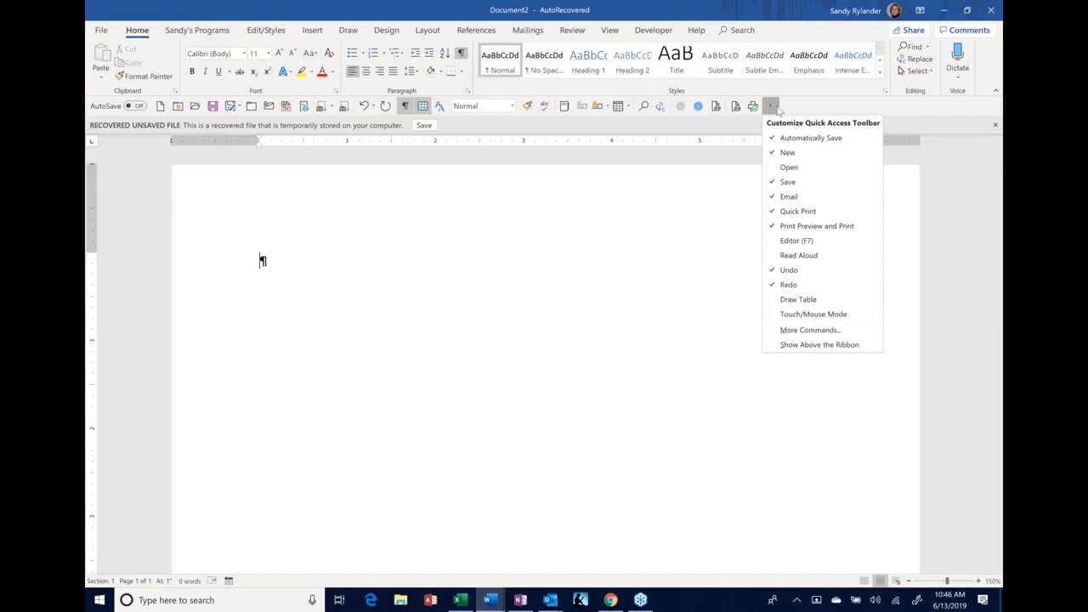
{"action": "left_click", "coordinate": [837, 314]}
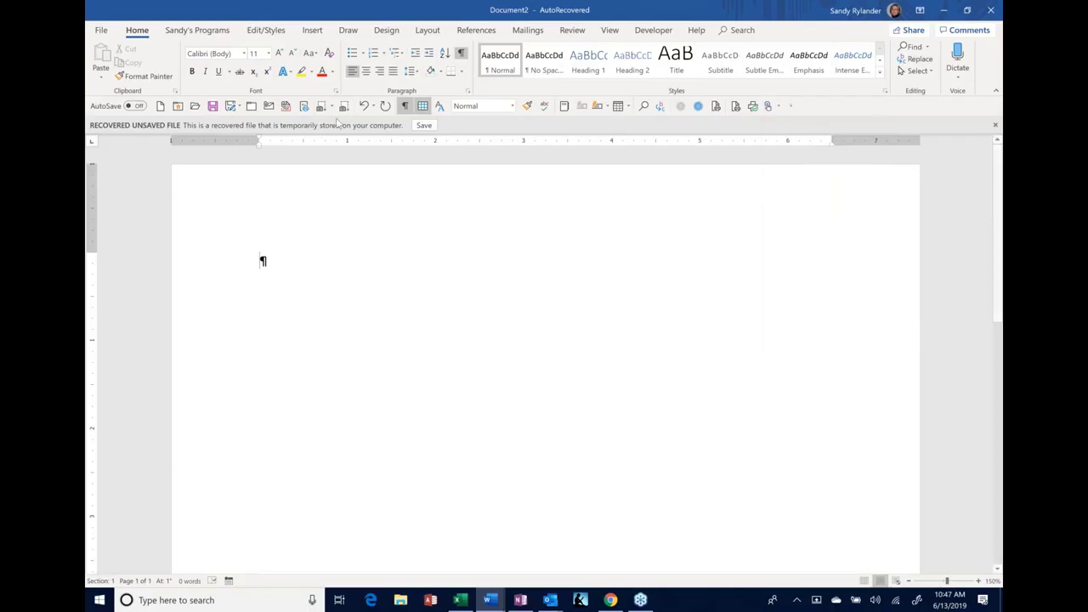
{"action": "left_click", "coordinate": [767, 105]}
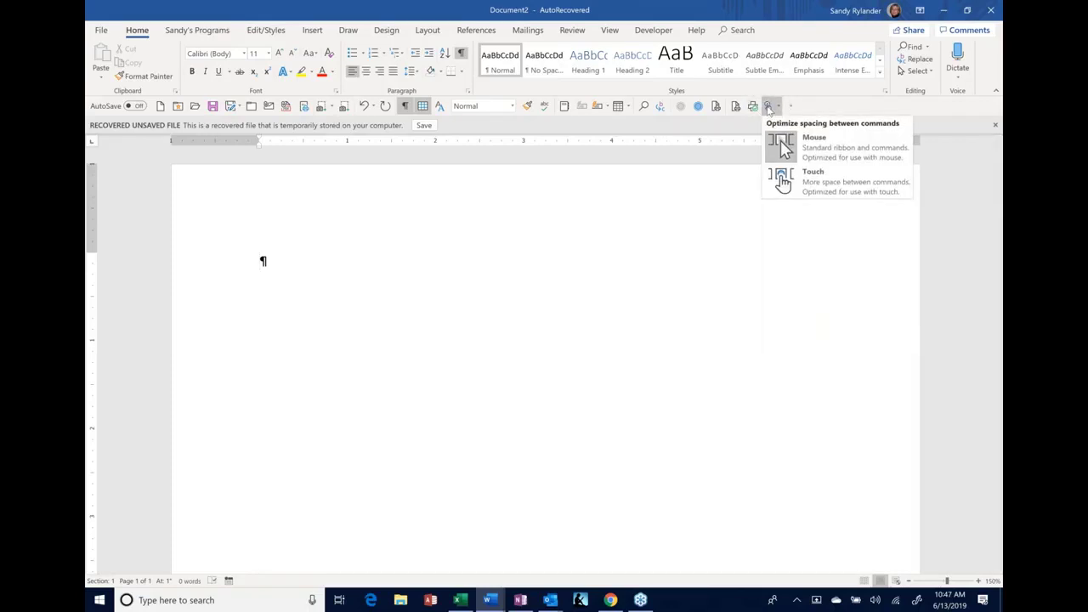
{"action": "left_click", "coordinate": [783, 178]}
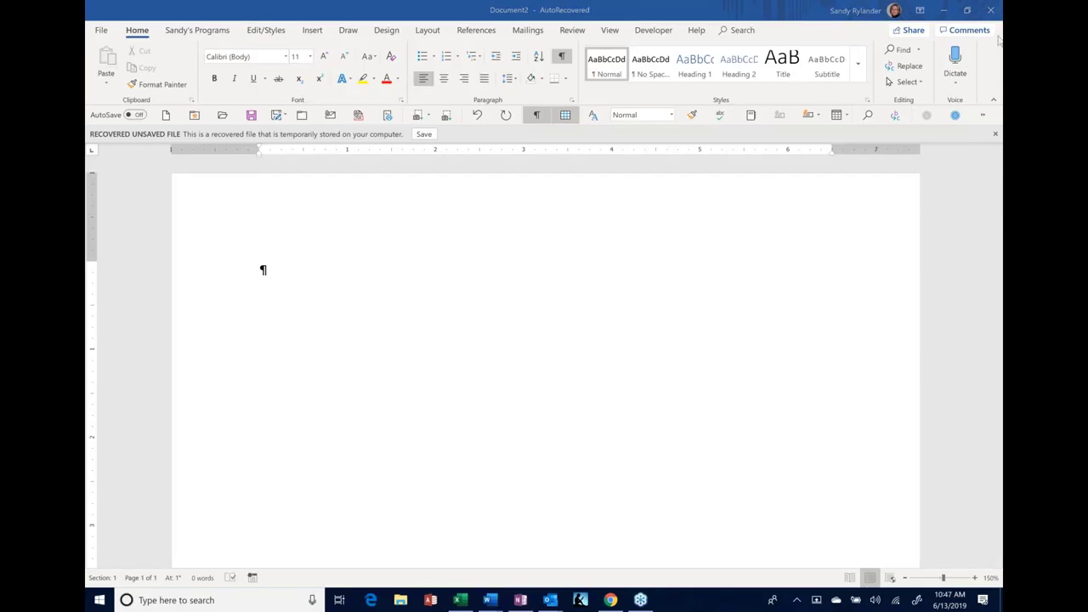
Return the command spacing to Mouse and remove Touch/Mouse Mode from the Quick Access Toolbar.
{"action": "left_click", "coordinate": [982, 115]}
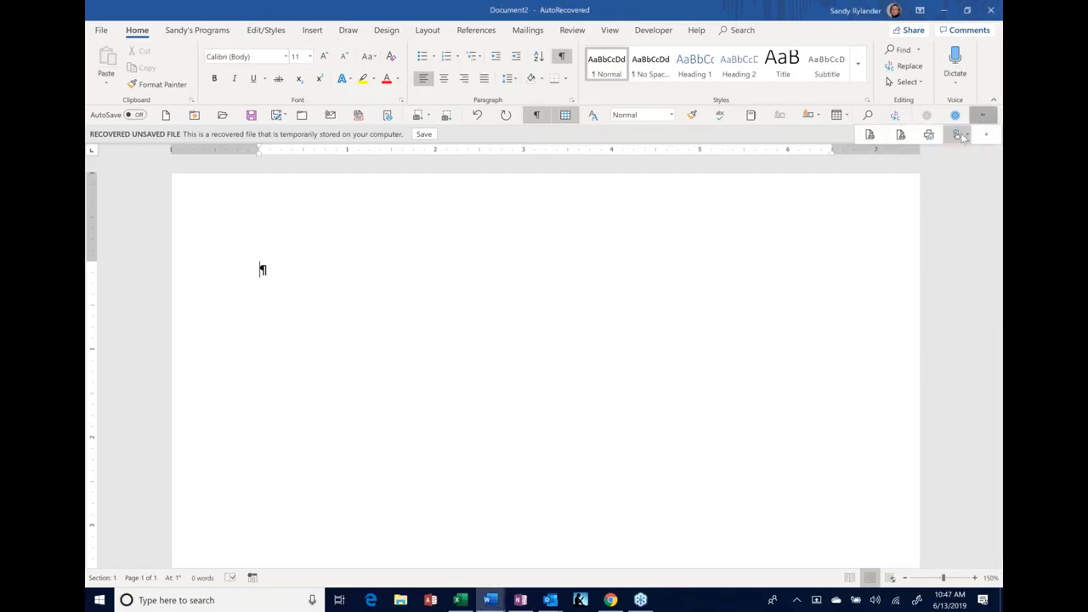
{"action": "left_click", "coordinate": [965, 134]}
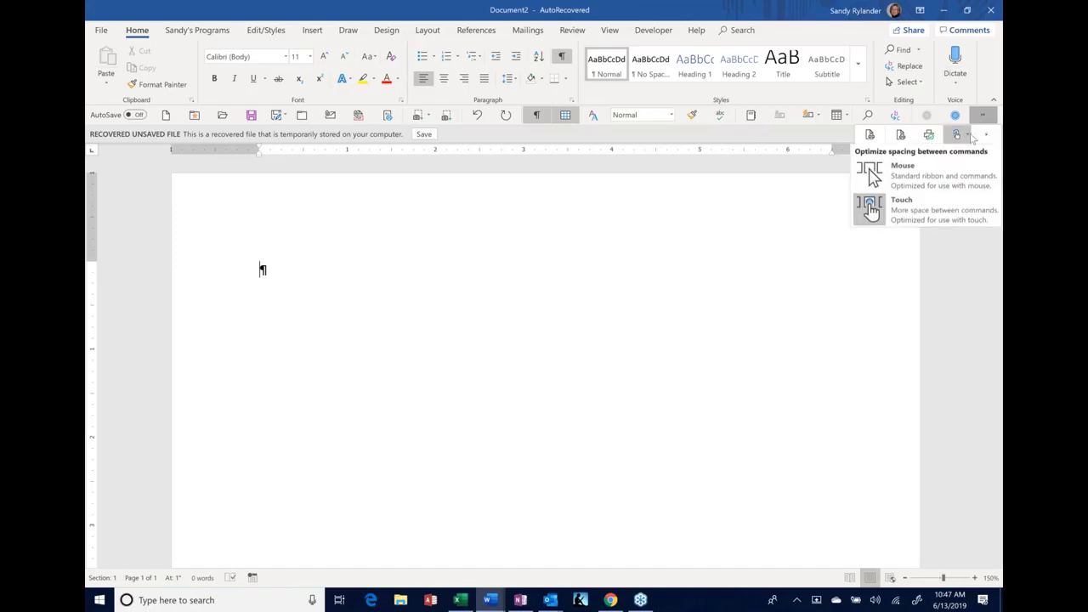
{"action": "left_click", "coordinate": [922, 185]}
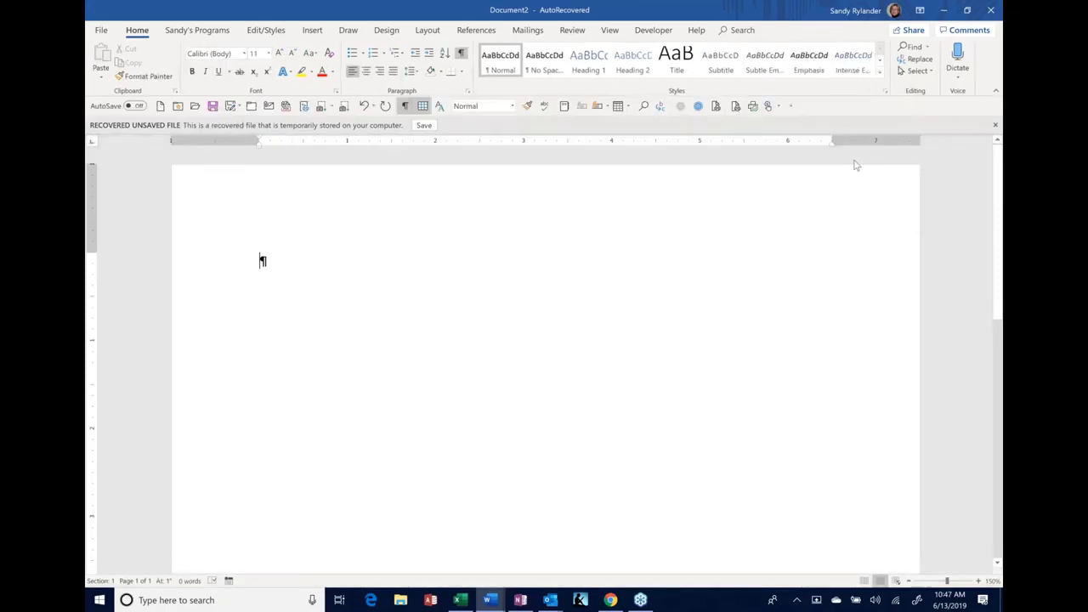
{"action": "left_click", "coordinate": [790, 108]}
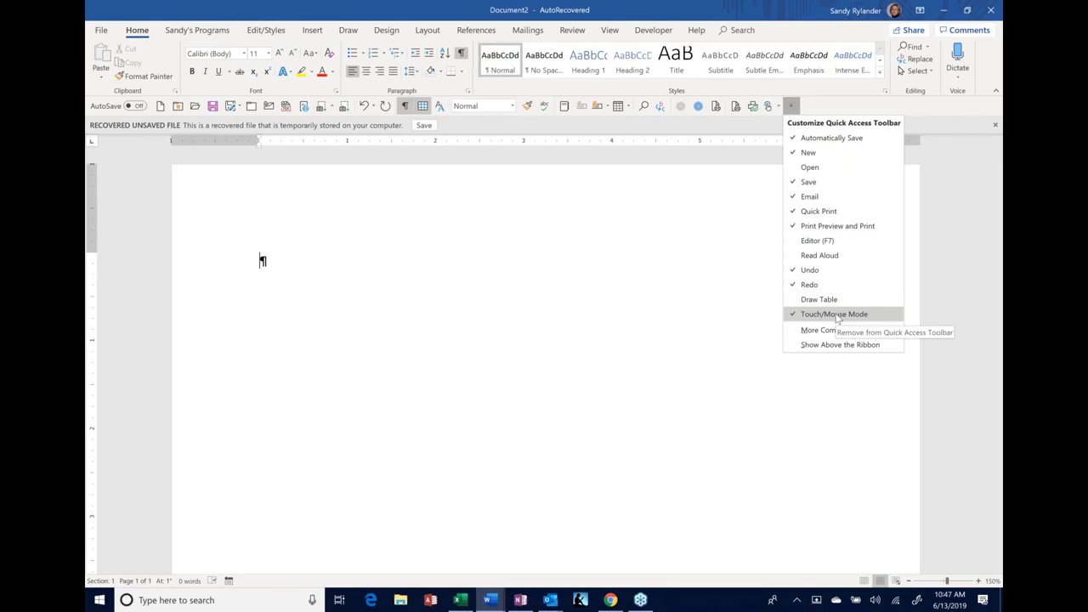
{"action": "left_click", "coordinate": [792, 314]}
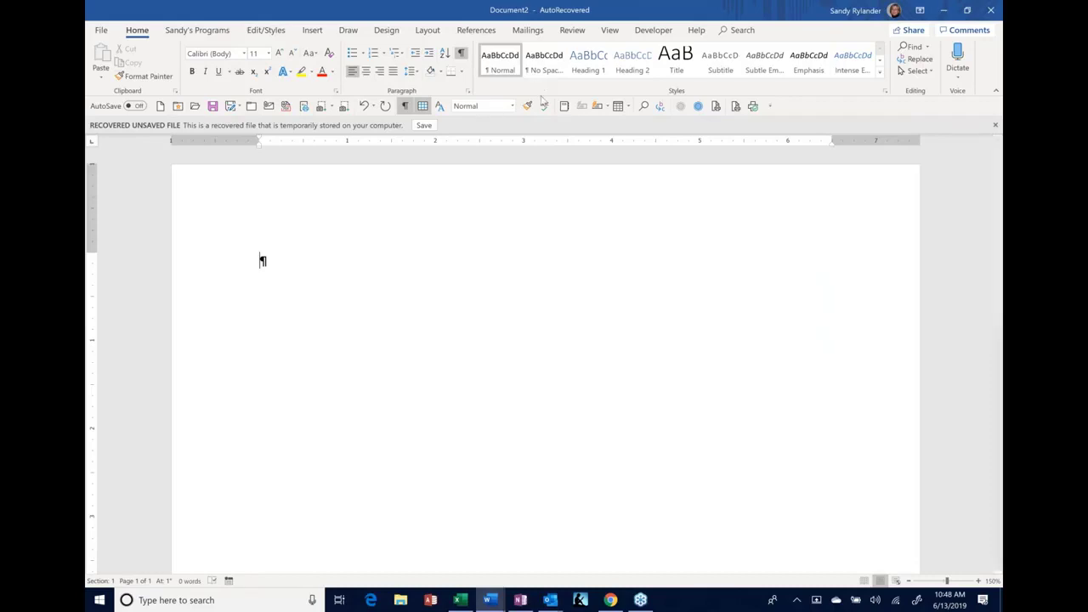
Create a new document with a full page of Avery US Letter 8160 address labels containing "dfgsdfg".
{"action": "left_click", "coordinate": [422, 108]}
{"action": "left_click", "coordinate": [537, 34]}
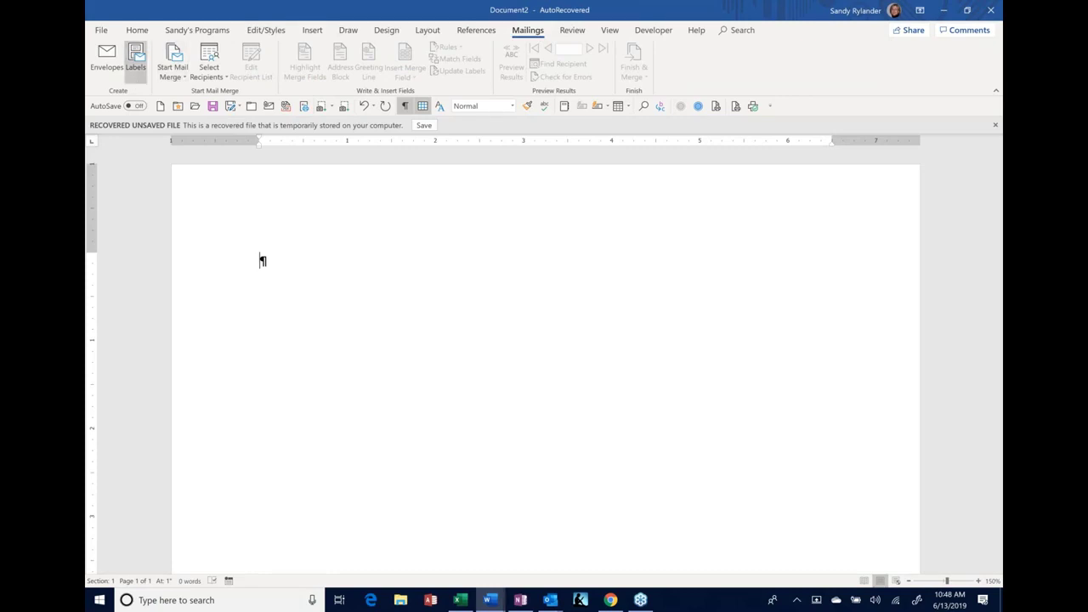
{"action": "left_click", "coordinate": [136, 59]}
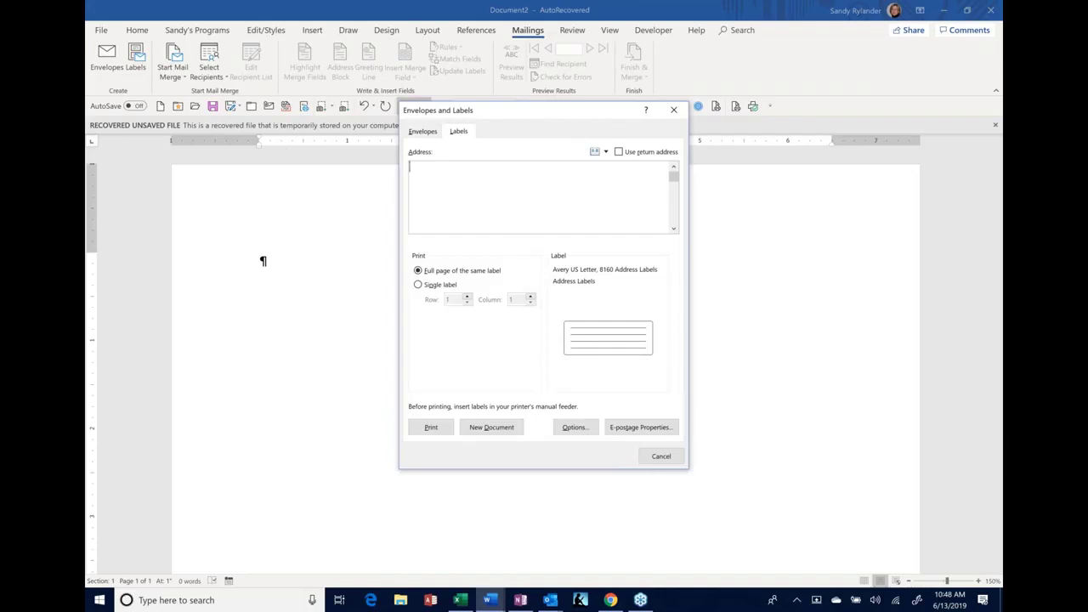
{"action": "type", "text": "dfgsdfg"}
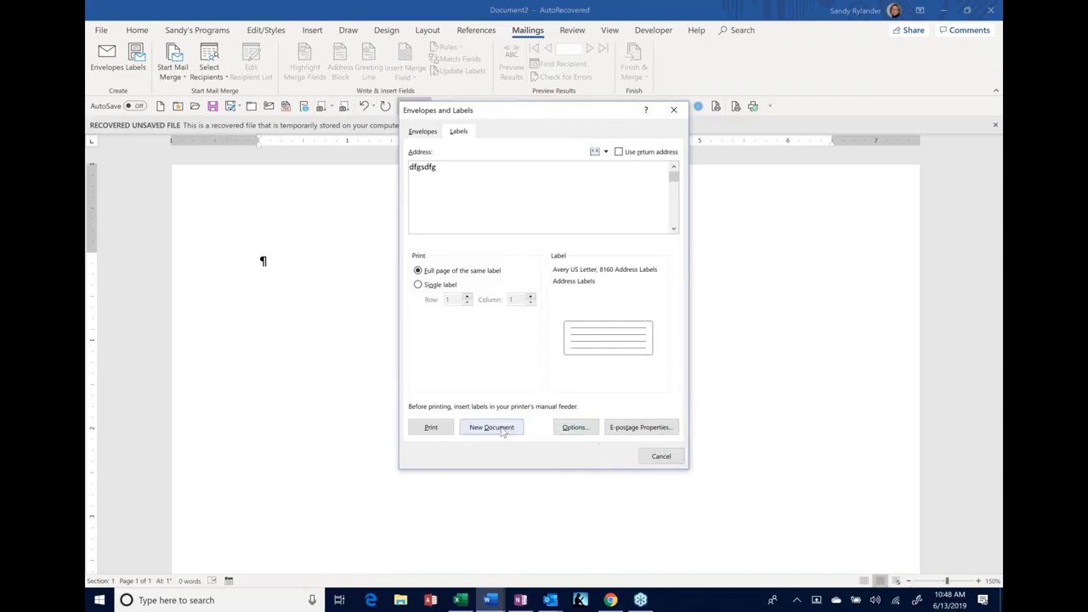
{"action": "left_click", "coordinate": [502, 431]}
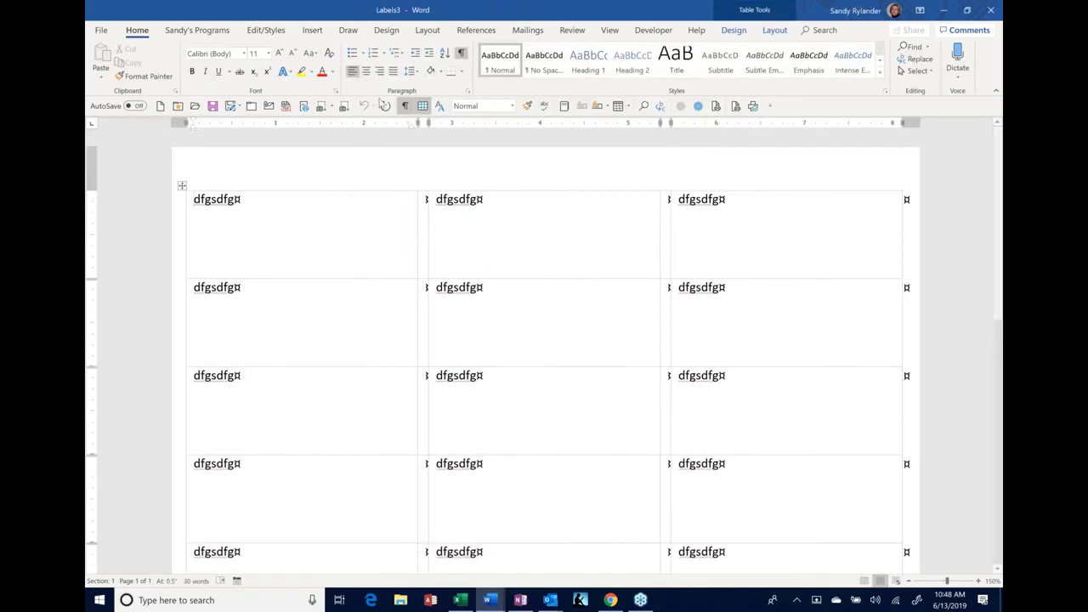
Hide the table gridlines and the paragraph marks on the label sheet, and show the gridlines again.
{"action": "left_click", "coordinate": [428, 106]}
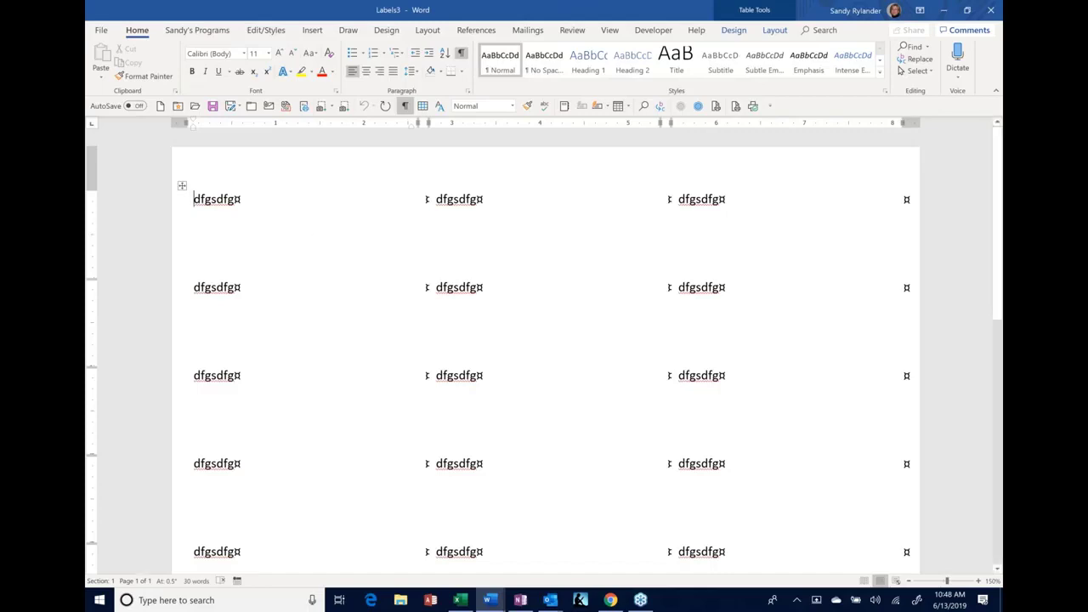
{"action": "left_click", "coordinate": [404, 105]}
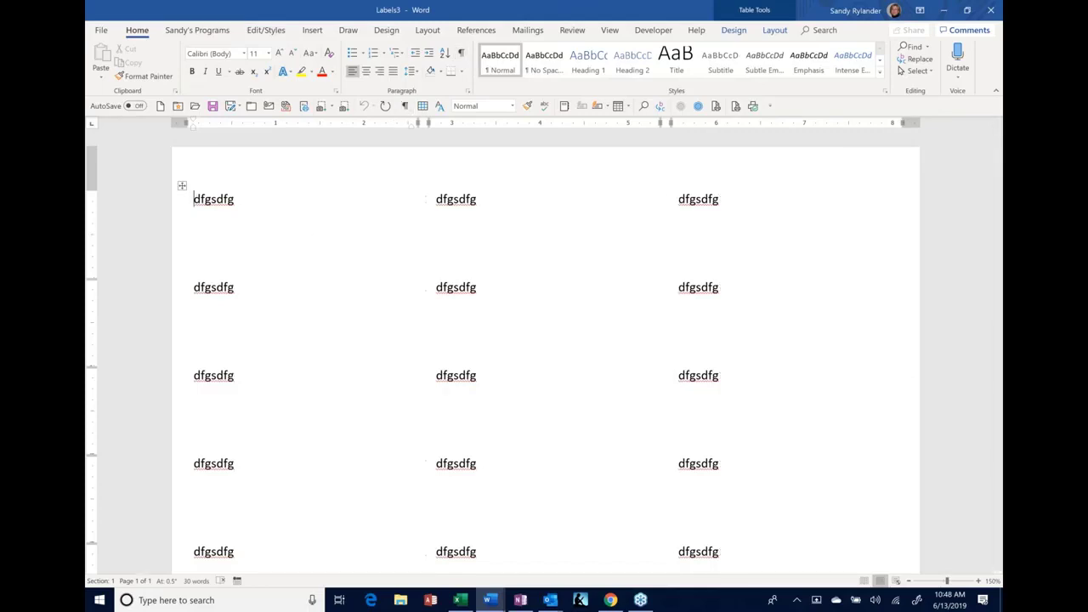
{"action": "left_click", "coordinate": [223, 422]}
{"action": "left_click", "coordinate": [422, 108]}
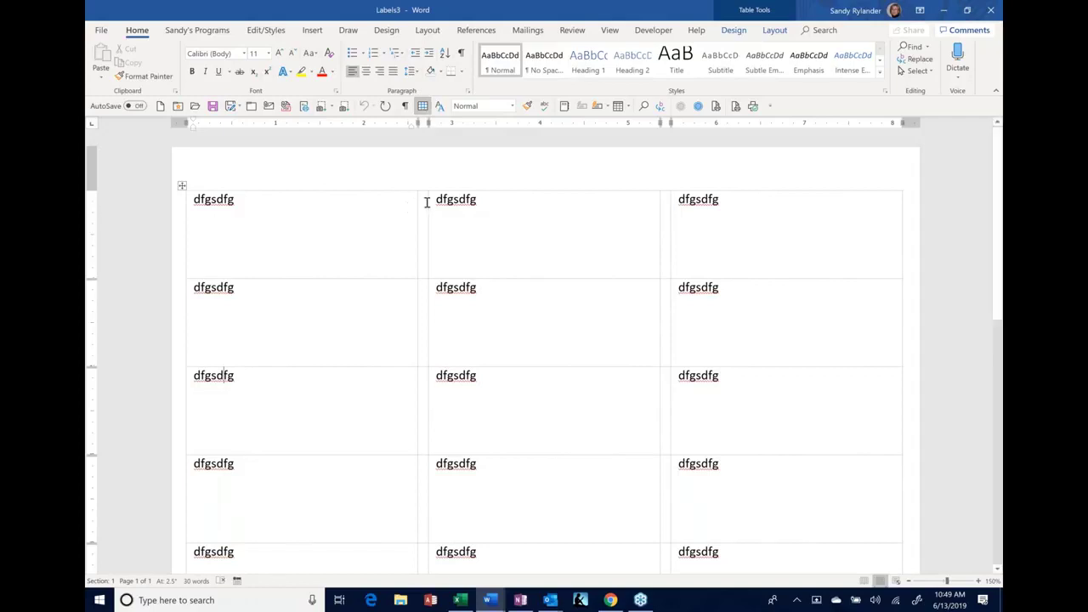
Enter "cvxvx" in the narrow spacer cell between the first two labels of the top row, and hide the gridlines.
{"action": "type", "text": "cvxvx"}
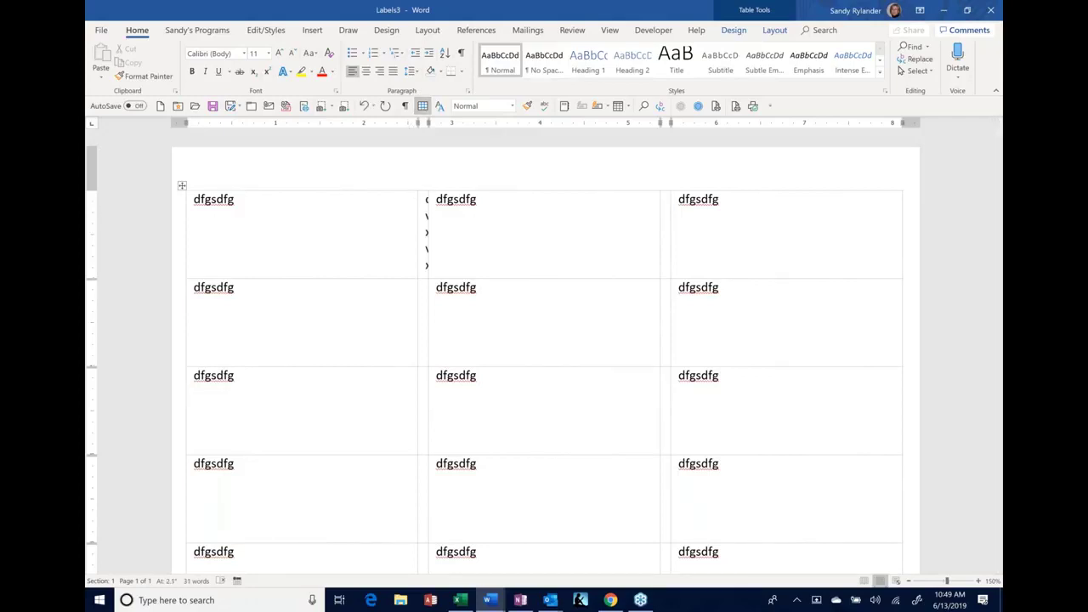
{"action": "key", "text": "ctrl+a"}
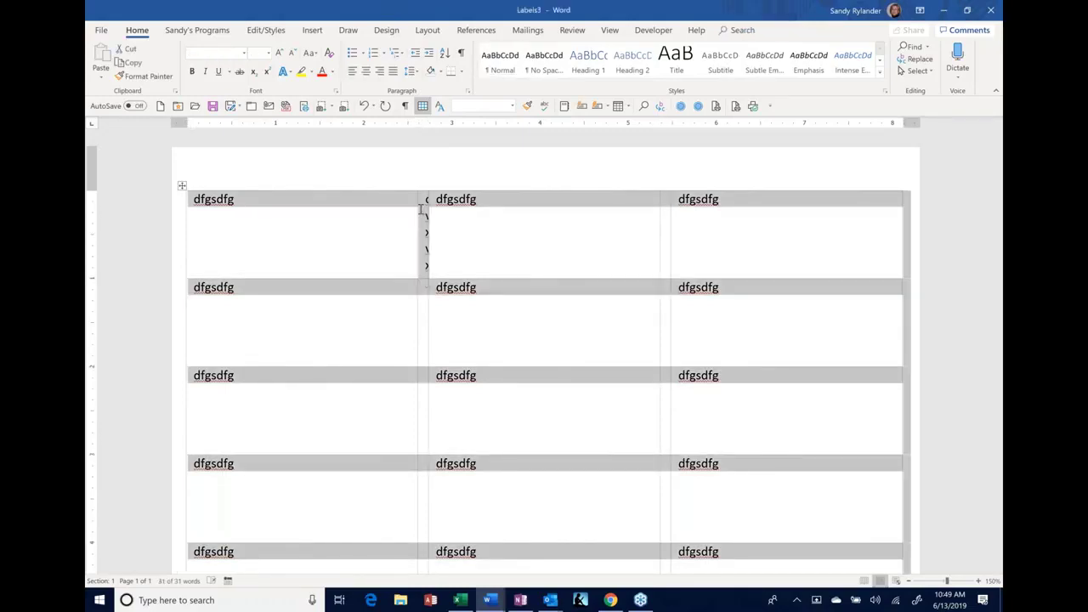
{"action": "left_click", "coordinate": [425, 223]}
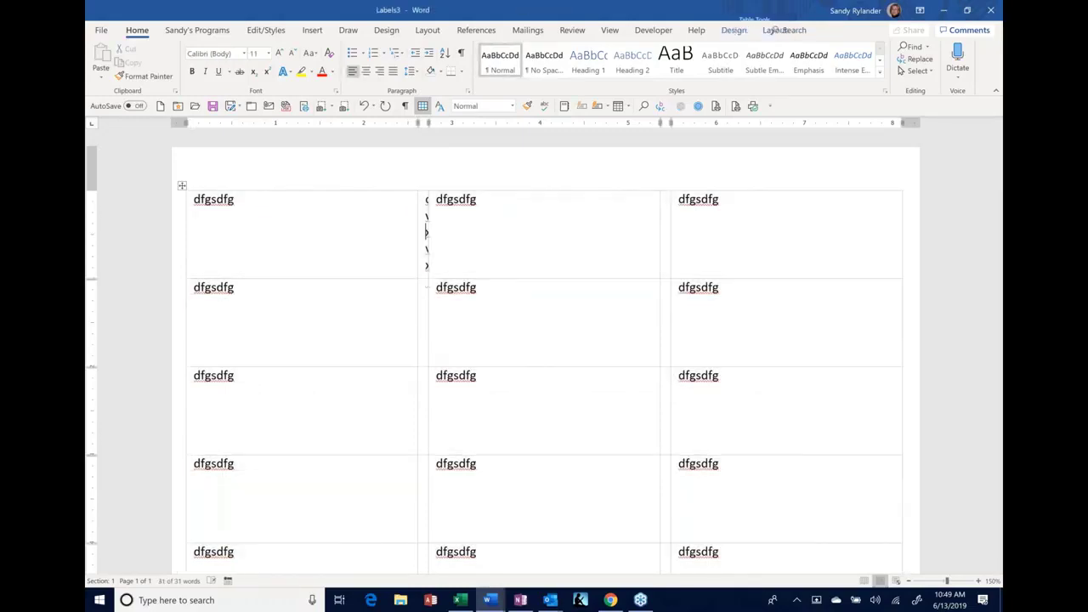
{"action": "left_click", "coordinate": [423, 107]}
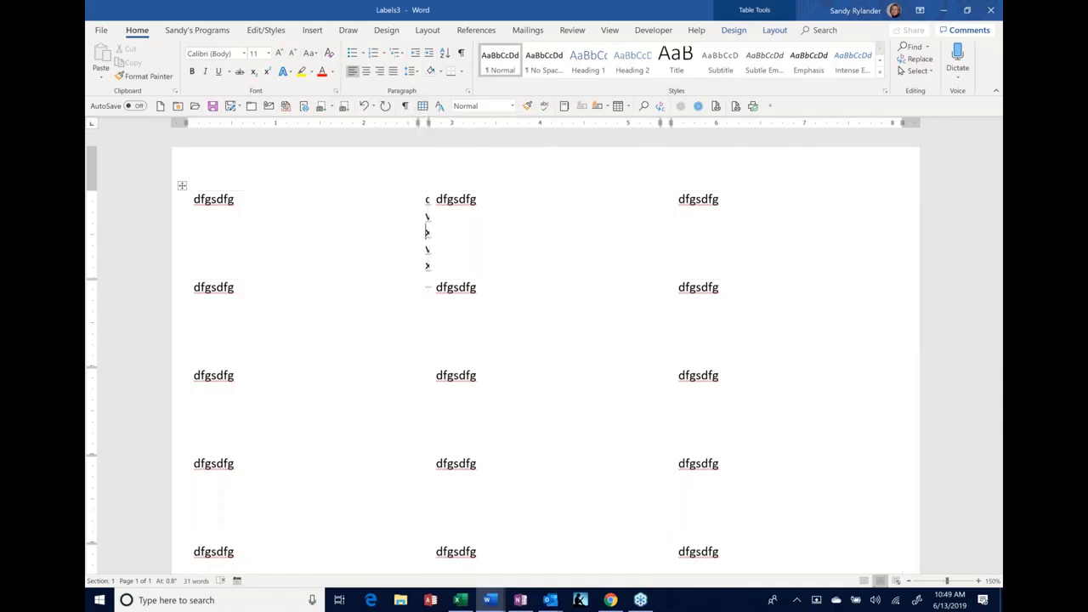
Check the Quick Access Toolbar options for the table's View Gridlines command, and dismiss them.
{"action": "left_click", "coordinate": [736, 37]}
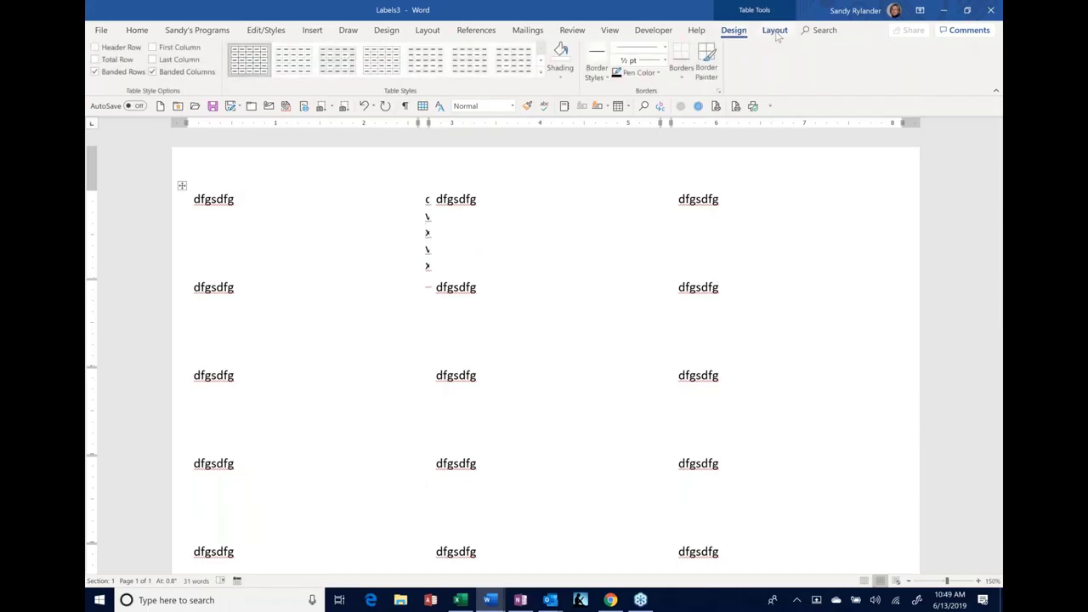
{"action": "left_click", "coordinate": [775, 31]}
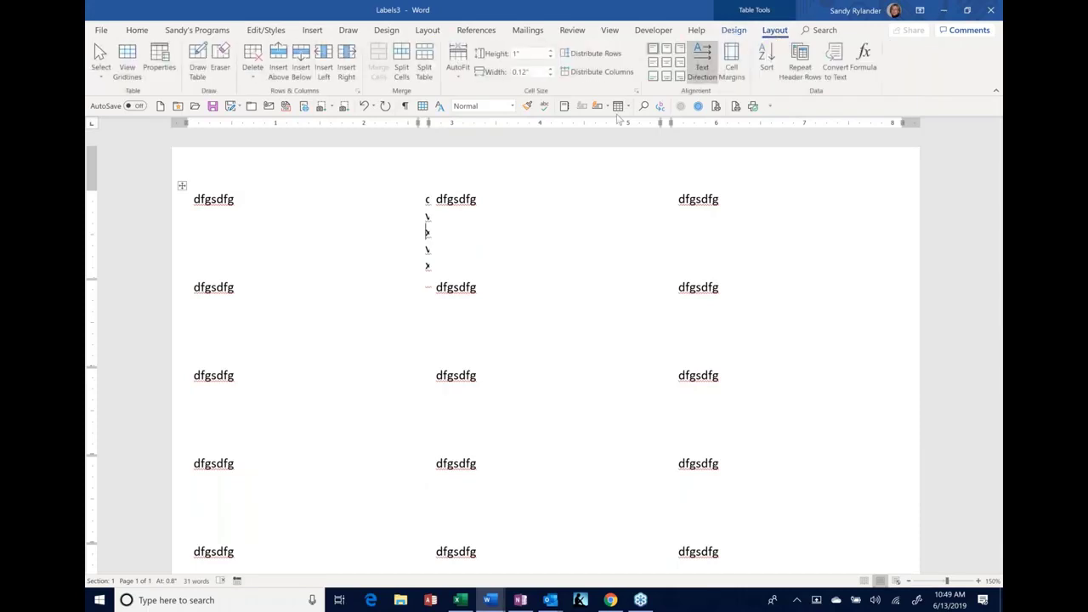
{"action": "right_click", "coordinate": [126, 74]}
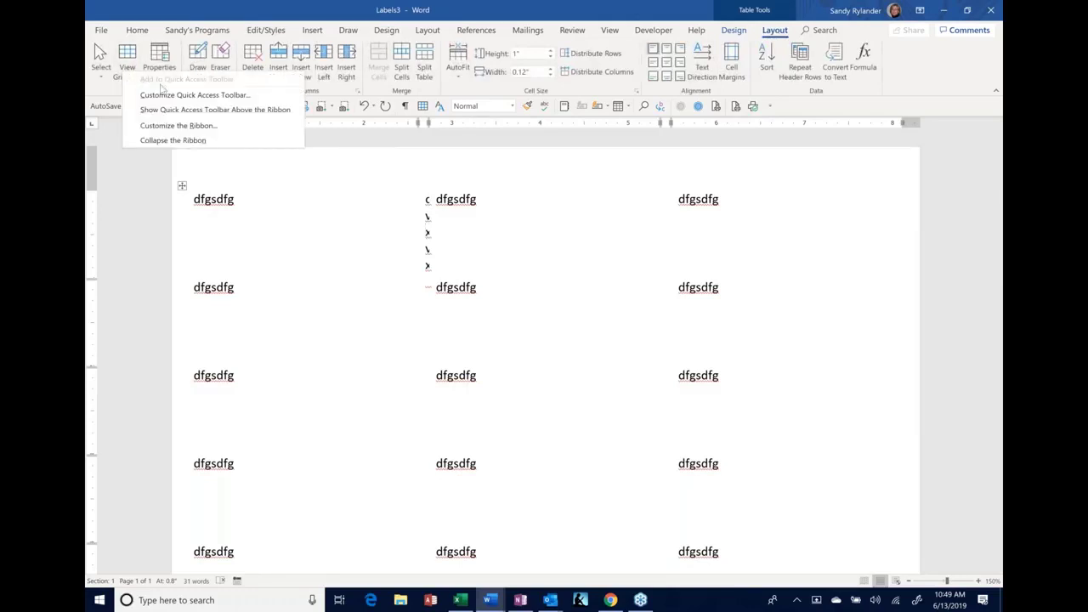
{"action": "left_click", "coordinate": [535, 209]}
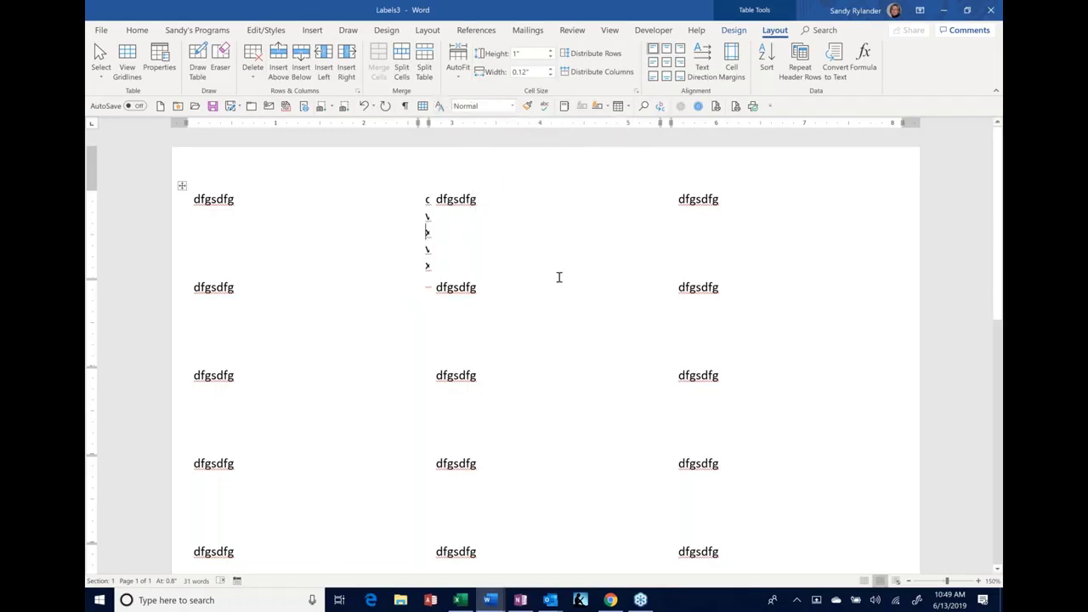
Delete the entire label table and try the Format Painter on the emptied page.
{"action": "key", "text": "ctrl+a"}
{"action": "key", "text": "BackSpace"}
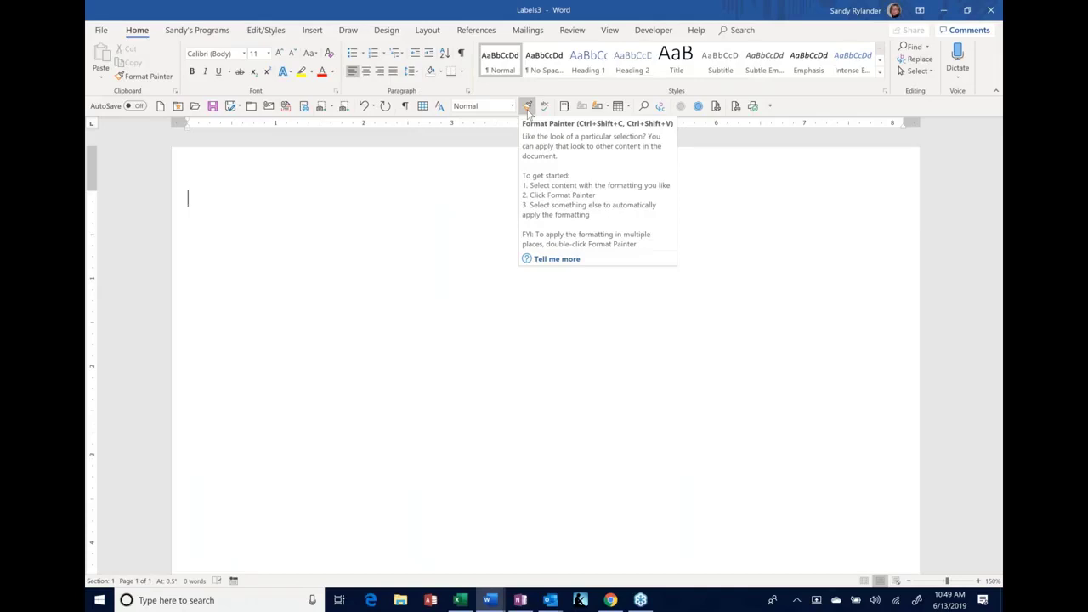
{"action": "left_click", "coordinate": [528, 108]}
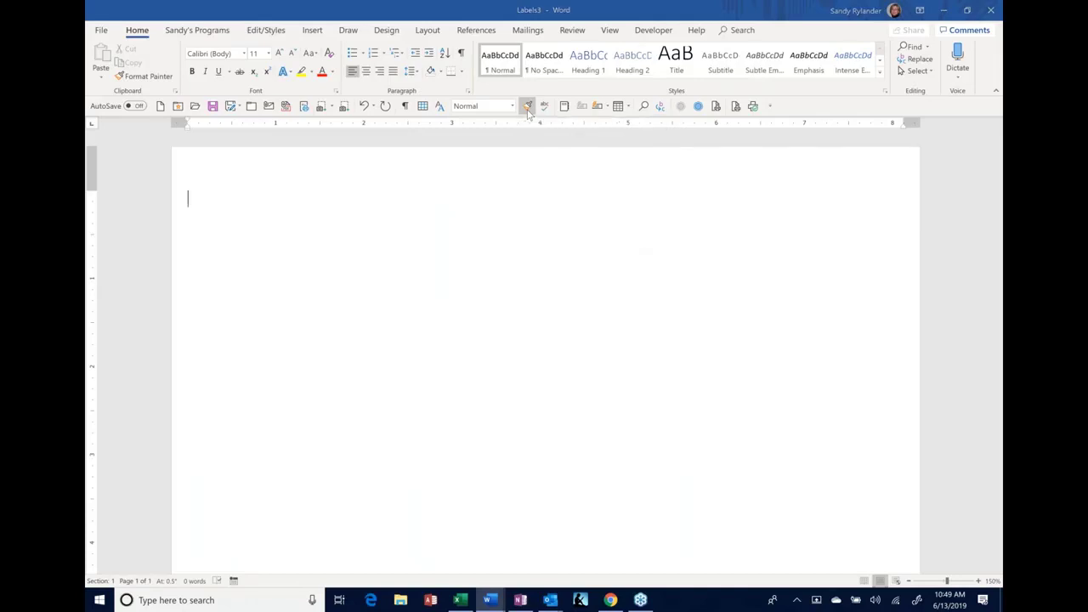
Switch to Word 365 Tips Training.docx and select the "Document Navigation Pane" heading.
{"action": "key", "text": "alt+Tab"}
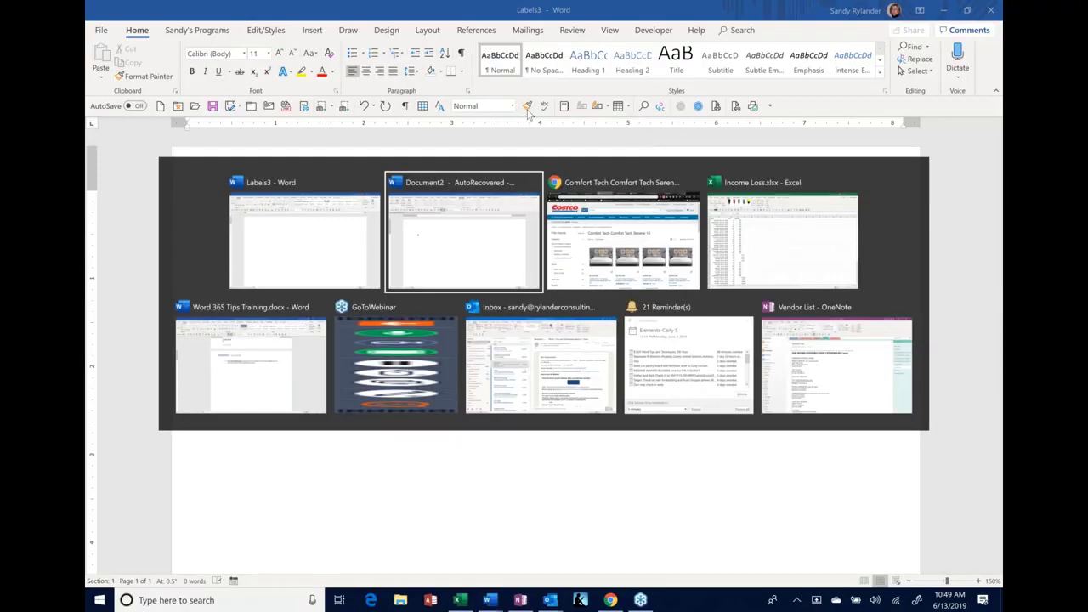
{"action": "key", "text": "alt+Tab"}
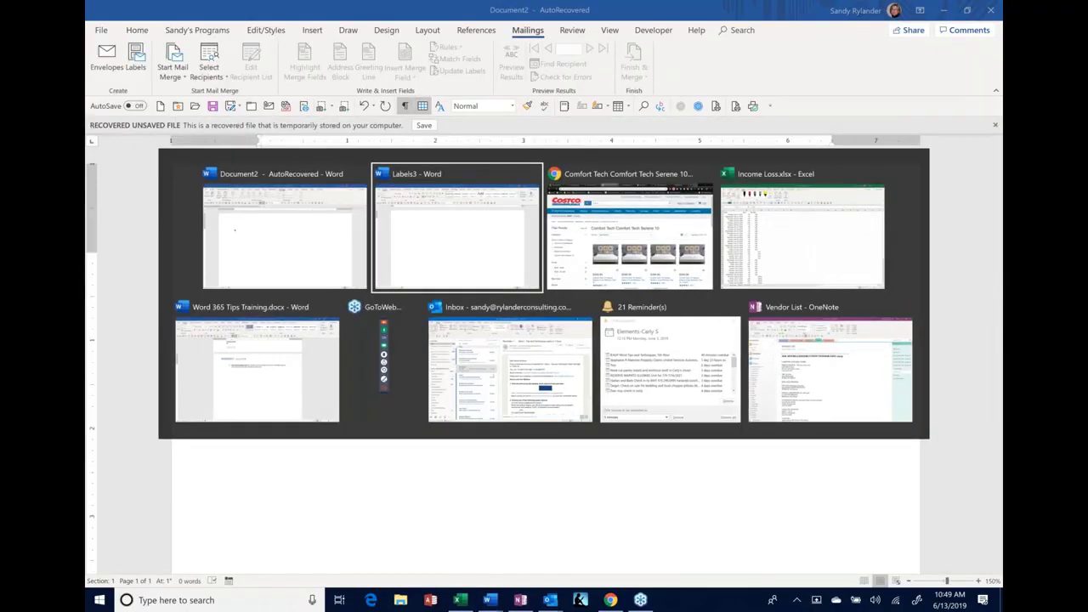
{"action": "key", "text": "alt+Tab"}
{"action": "key", "text": "alt+Tab"}
{"action": "key", "text": "alt+Tab"}
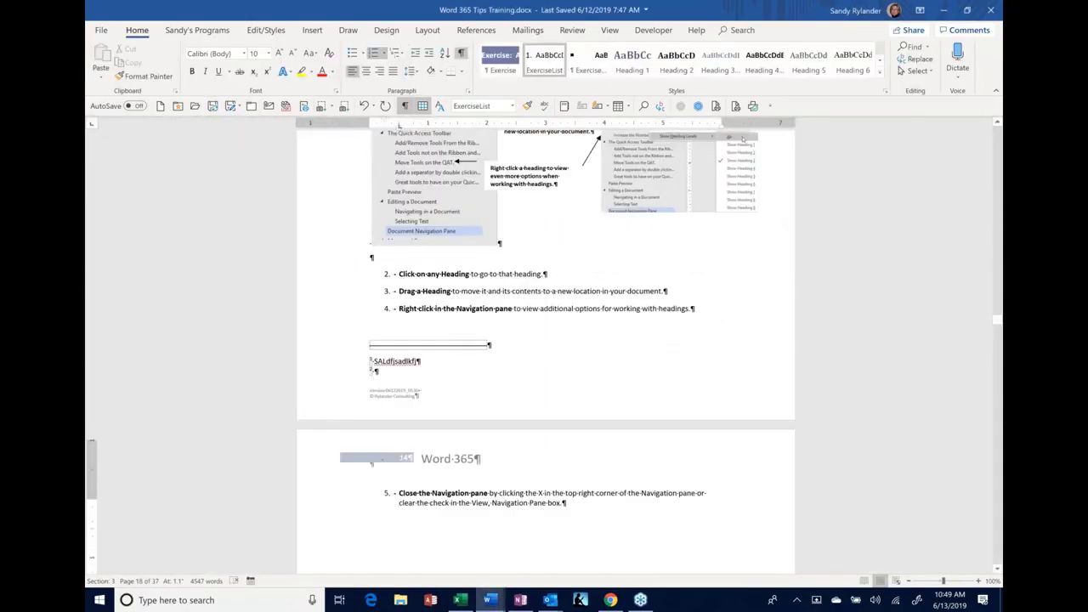
{"action": "scroll", "coordinate": [333, 384], "scroll_direction": "up", "scroll_amount": 10}
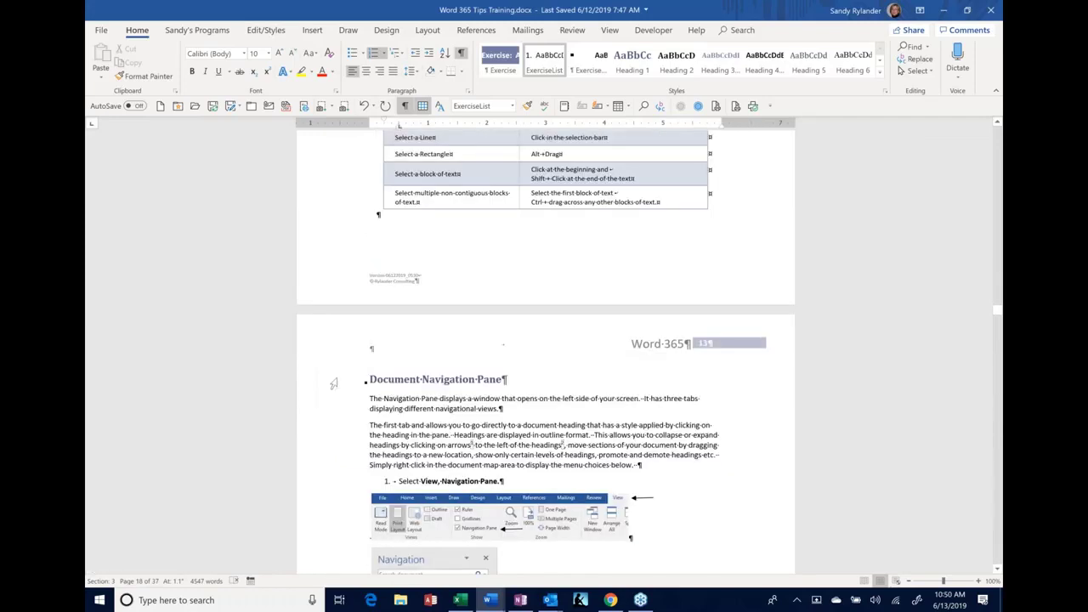
{"action": "left_click", "coordinate": [334, 384]}
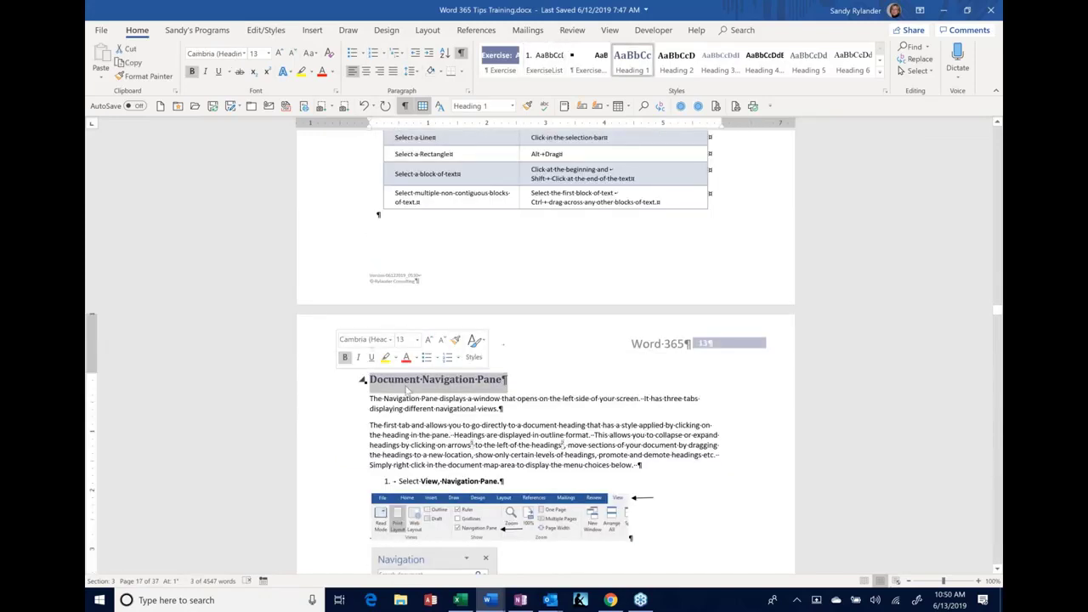
Add five blank paragraphs below the numbered item about closing the Navigation pane.
{"action": "scroll", "coordinate": [406, 389], "scroll_direction": "down", "scroll_amount": 2}
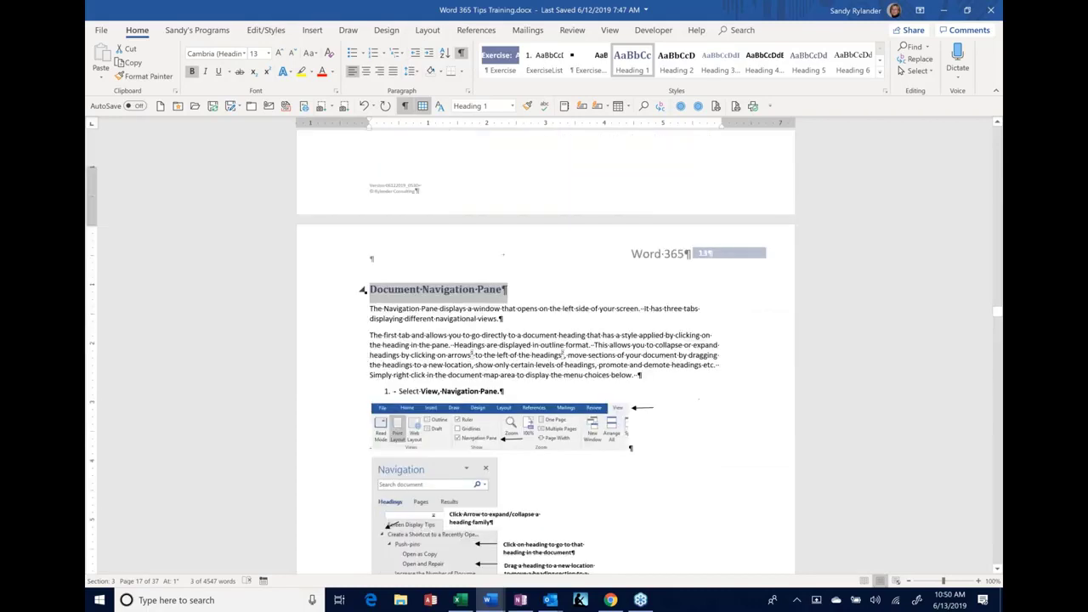
{"action": "scroll", "coordinate": [544, 383], "scroll_direction": "down", "scroll_amount": 2}
{"action": "scroll", "coordinate": [632, 289], "scroll_direction": "down", "scroll_amount": 12}
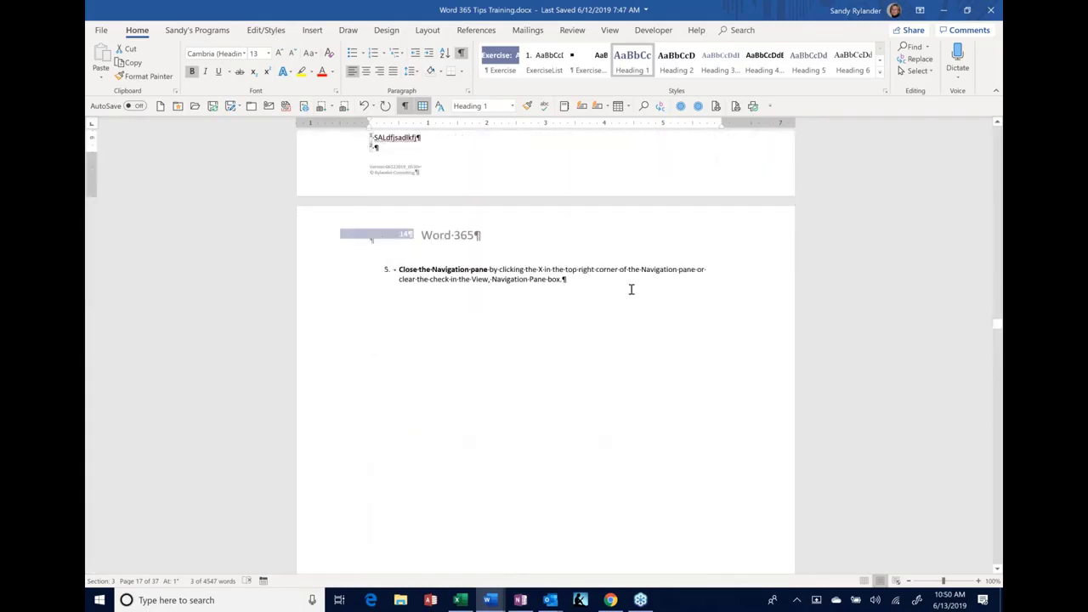
{"action": "left_click", "coordinate": [631, 289]}
{"action": "key", "text": "Return"}
{"action": "key", "text": "Return"}
{"action": "key", "text": "Return"}
{"action": "key", "text": "Return"}
{"action": "key", "text": "Return"}
{"action": "key", "text": "Return"}
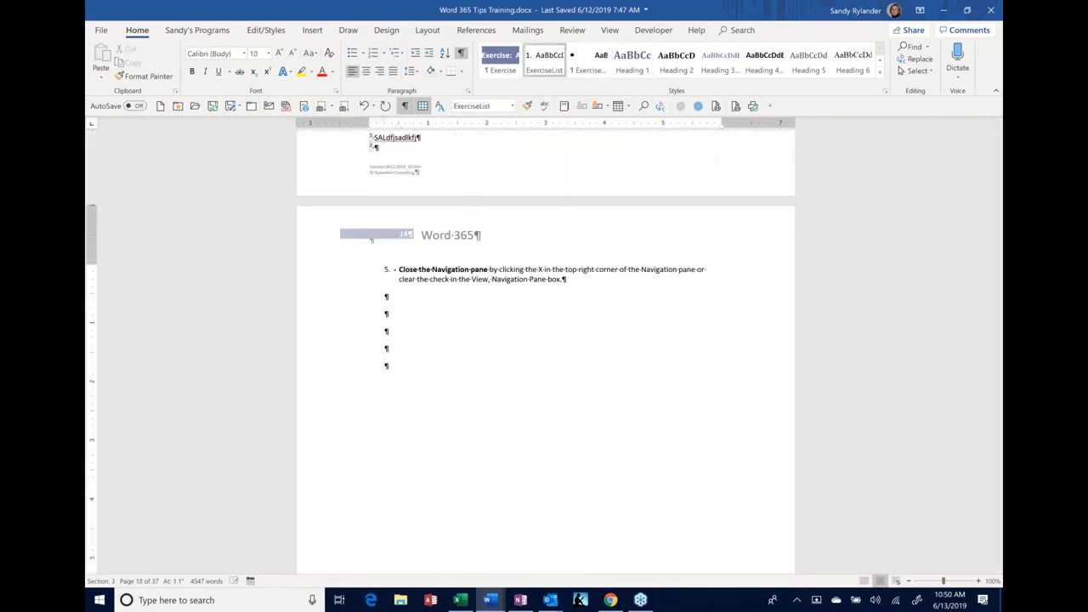
Enter the filler lines "Asdjflkasdjflksdjflksadjf" and "Klsdfajlkasdjflkasdjflaskdjfasd" with two blank paragraphs between them.
{"action": "type", "text": "Asdjflkasdjflksdjflksadjf"}
{"action": "key", "text": "Return"}
{"action": "key", "text": "Return"}
{"action": "key", "text": "Return"}
{"action": "type", "text": "Klsdfajlkasdjflkasdjflaskdjfasd"}
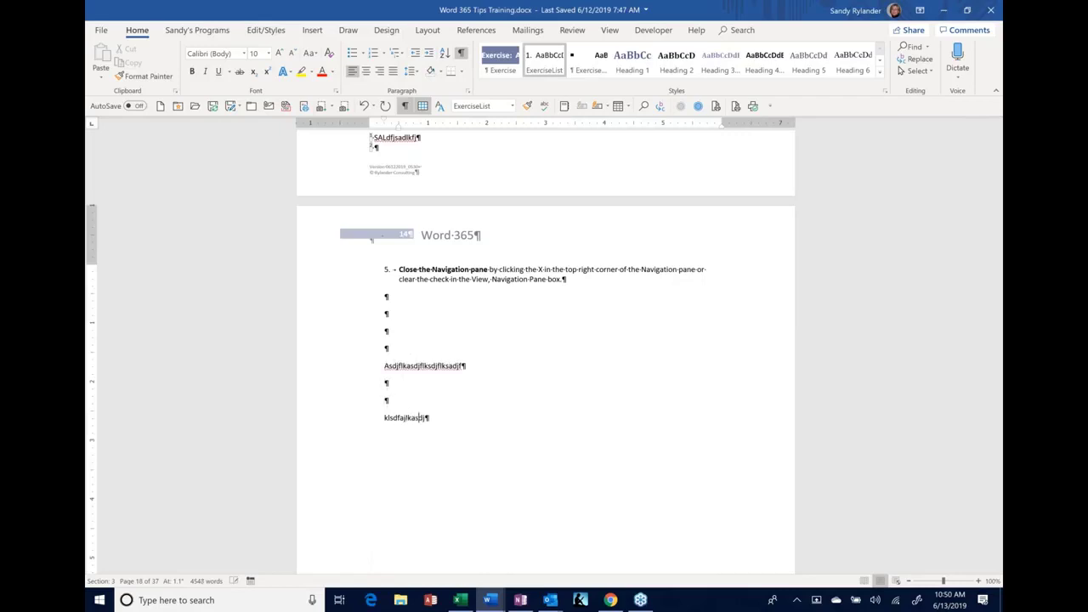
Add the lines "S" and "A" below, leave one blank paragraph, and add the filler line "Sadlk;fjlaskdjfalks;djflaksdjf".
{"action": "key", "text": "Return"}
{"action": "type", "text": "S"}
{"action": "key", "text": "Return"}
{"action": "type", "text": "A"}
{"action": "key", "text": "Return"}
{"action": "key", "text": "Return"}
{"action": "type", "text": "Sadlk;fjlaskdjfalks;djflaksdj"}
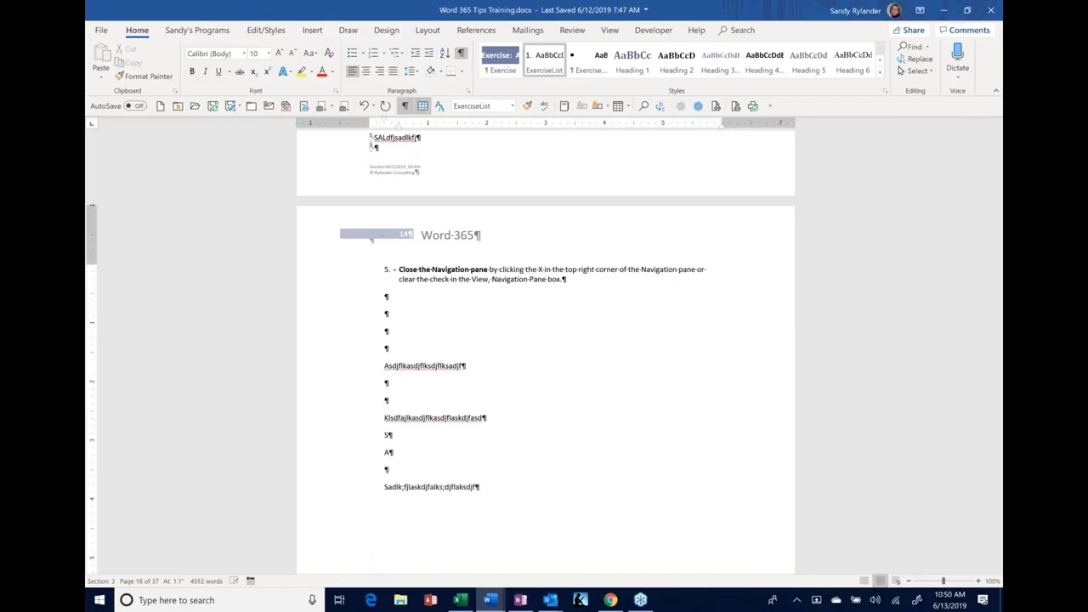
Delete the single letters "S" and "A" from their lines between the filler text.
{"action": "left_click", "coordinate": [381, 436]}
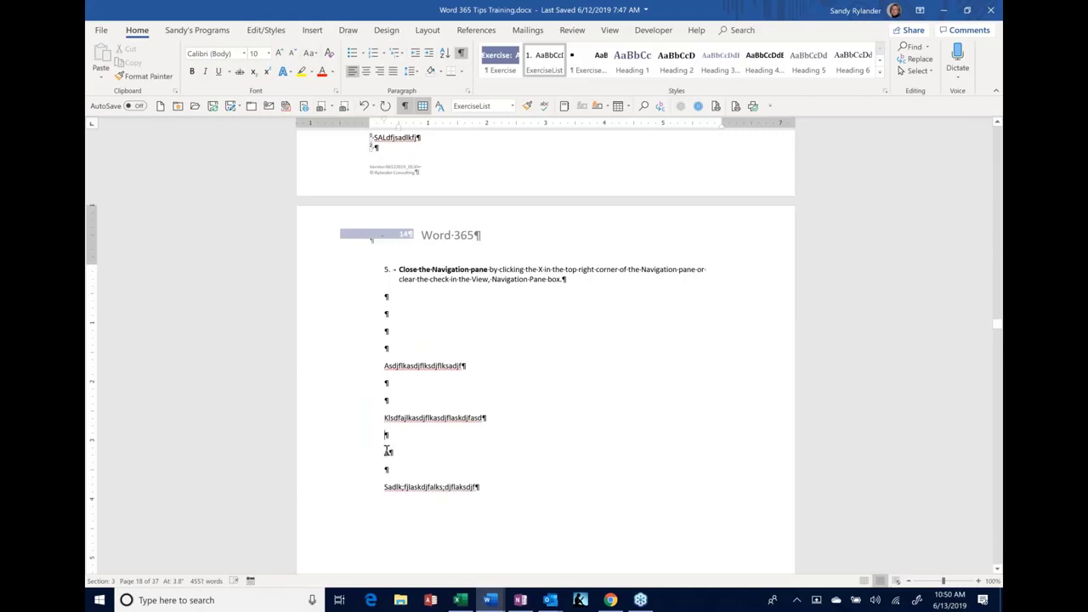
{"action": "left_click", "coordinate": [385, 451]}
{"action": "key", "text": "Delete"}
Select the whole "Document Navigation Pane" heading line as the formatting source for Format Painter.
{"action": "scroll", "coordinate": [462, 438], "scroll_direction": "up", "scroll_amount": 5}
{"action": "scroll", "coordinate": [463, 439], "scroll_direction": "up", "scroll_amount": 2}
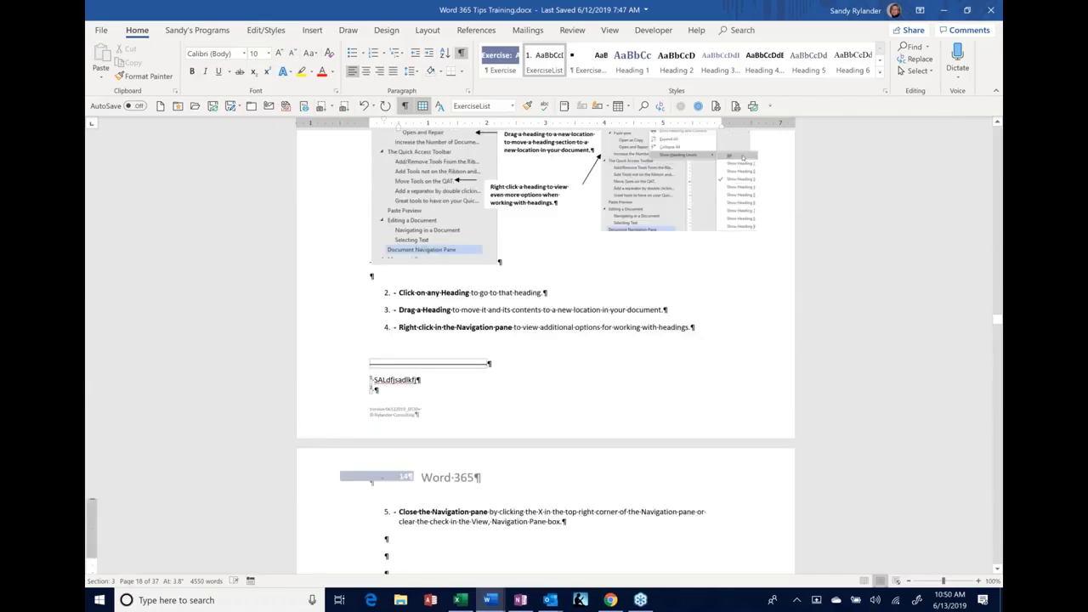
{"action": "scroll", "coordinate": [545, 349], "scroll_direction": "up", "scroll_amount": 9}
{"action": "scroll", "coordinate": [332, 241], "scroll_direction": "up", "scroll_amount": 2}
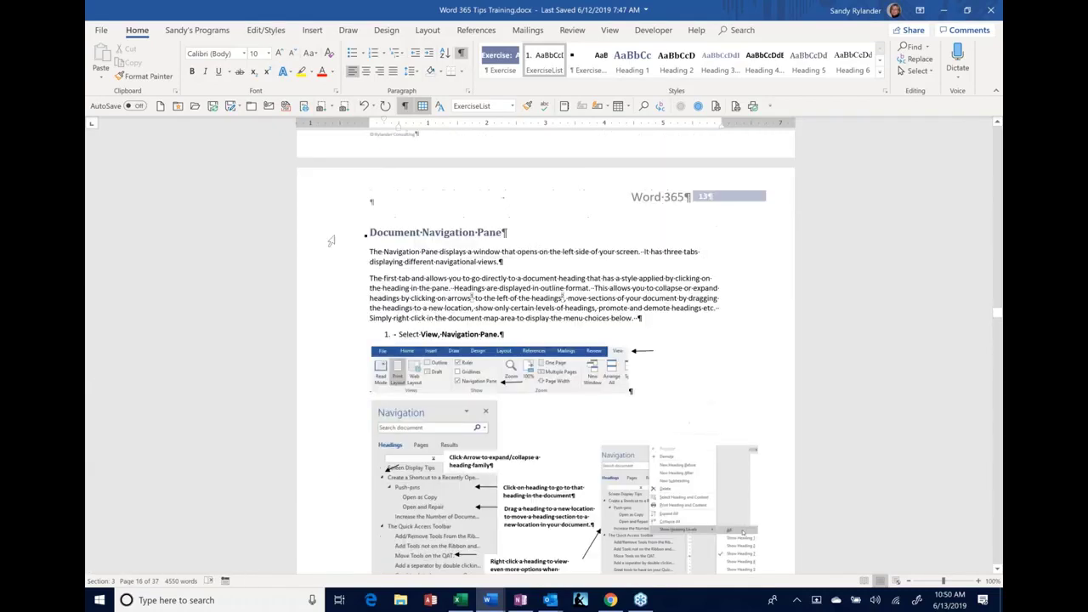
{"action": "left_click", "coordinate": [332, 241]}
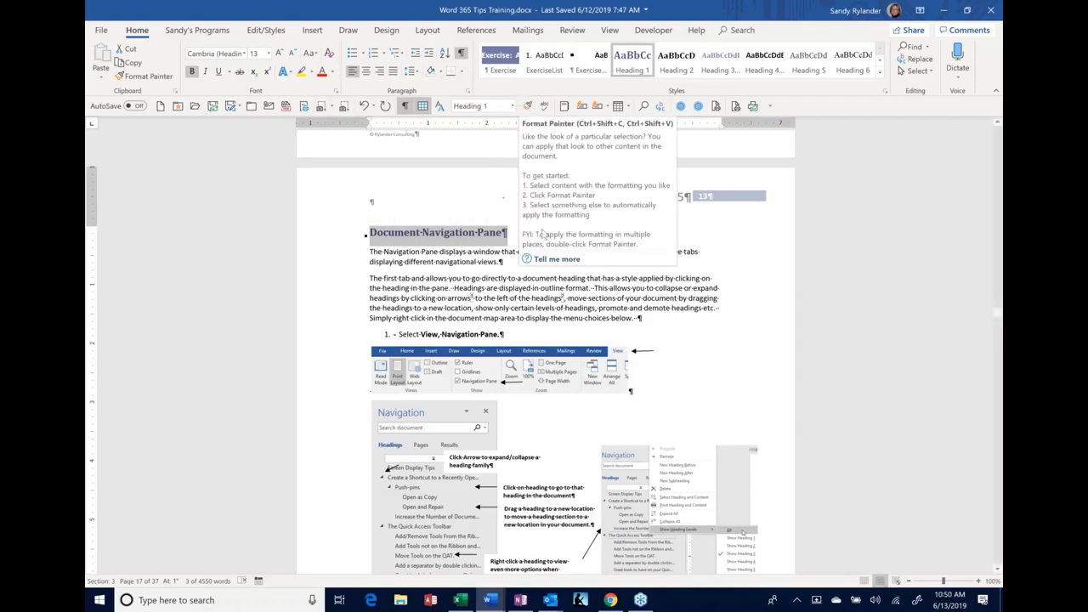
Copy the formatting of the "Document Navigation Pane" heading onto the "Asdjflkasdjflksdjflksadjf" line with Format Painter.
{"action": "left_click", "coordinate": [548, 241]}
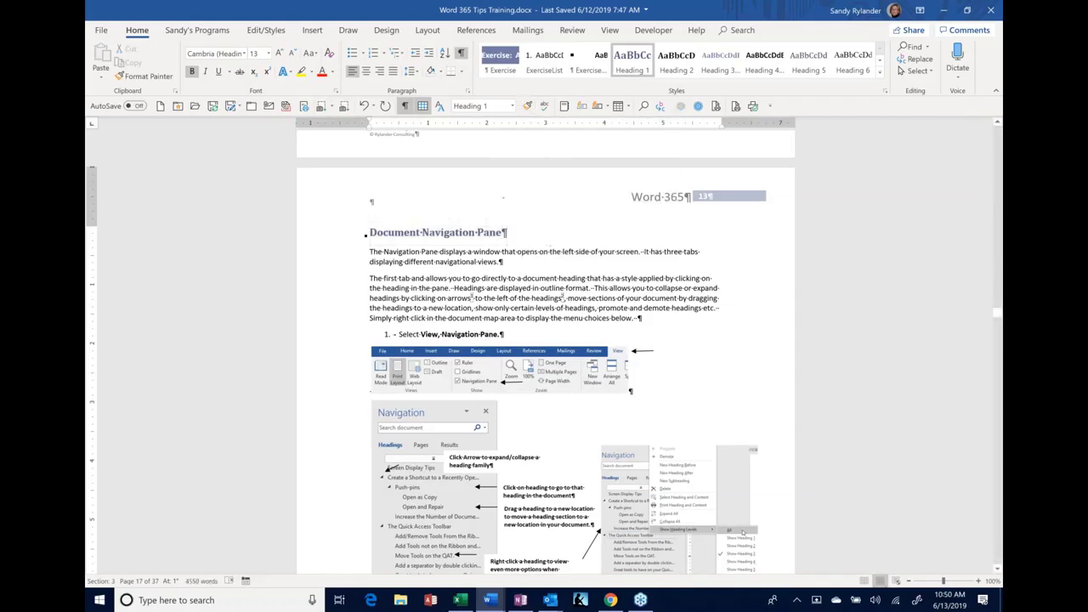
{"action": "left_click", "coordinate": [340, 238]}
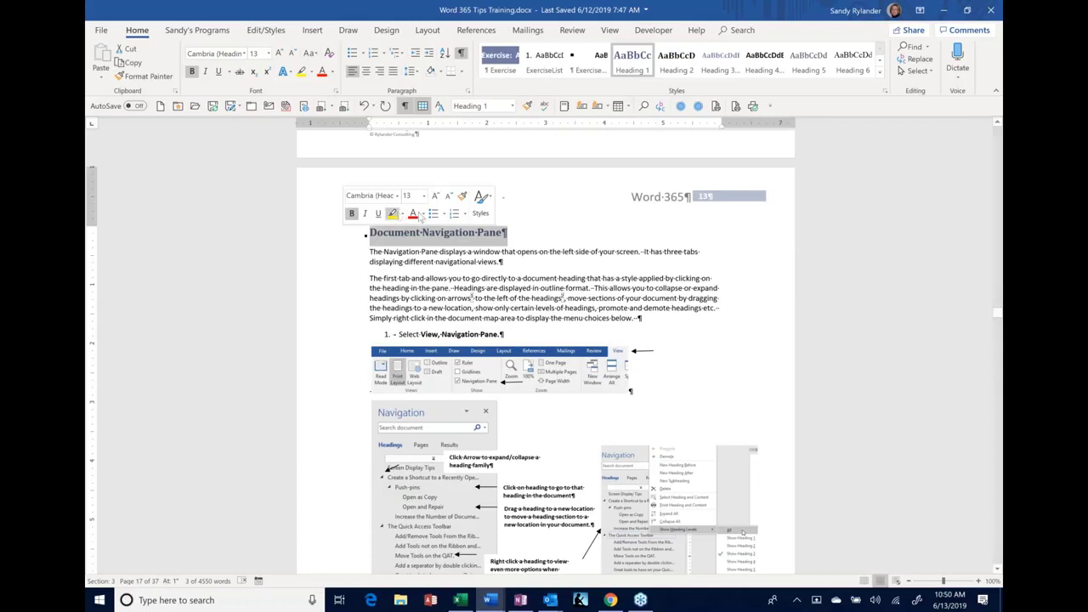
{"action": "left_click", "coordinate": [462, 197]}
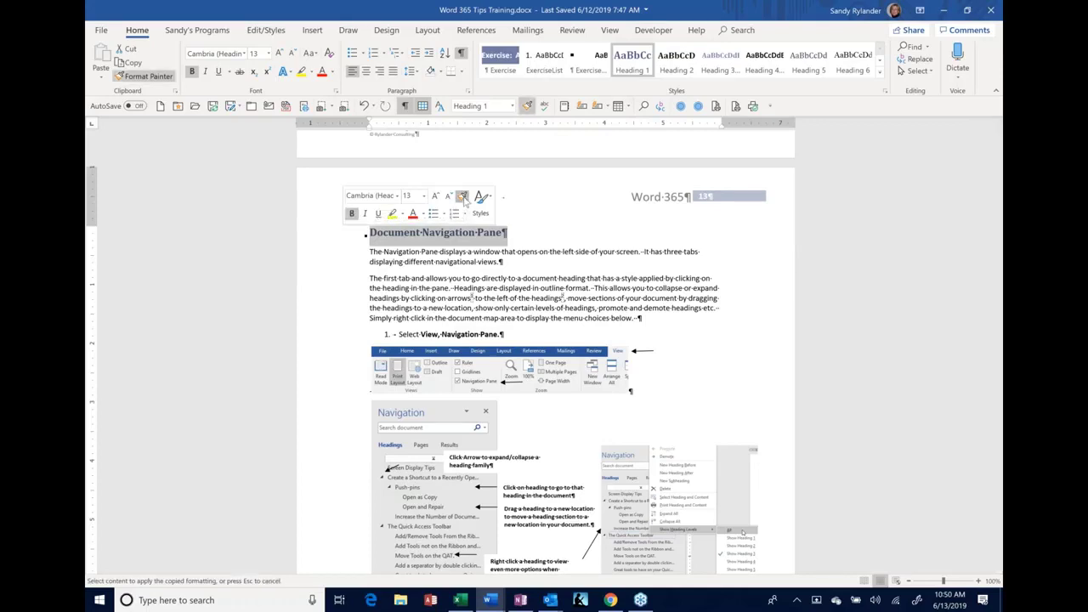
{"action": "scroll", "coordinate": [353, 314], "scroll_direction": "down", "scroll_amount": 15}
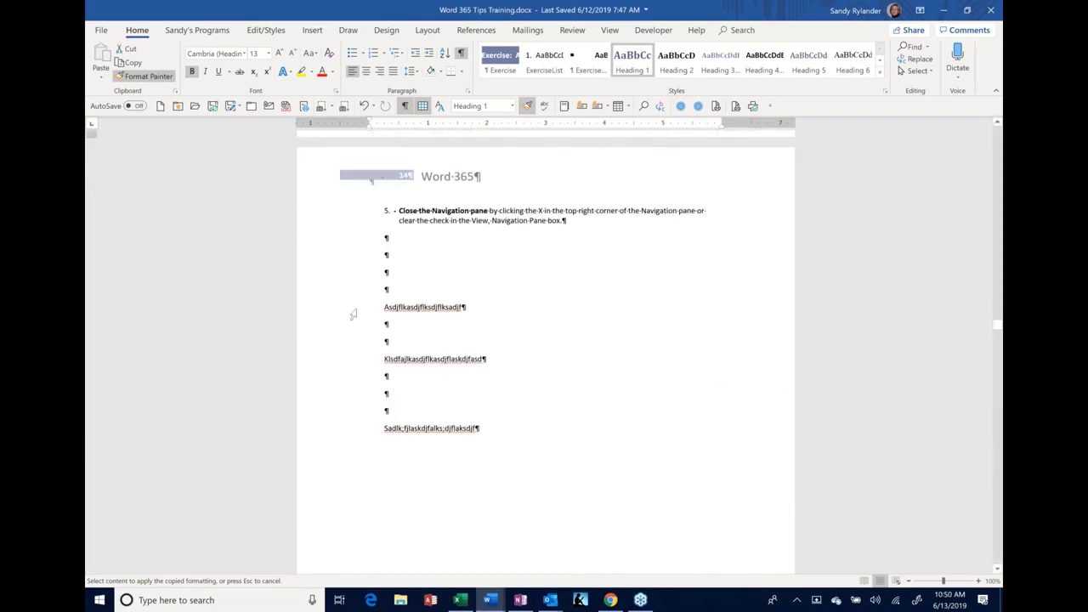
{"action": "left_click", "coordinate": [353, 315]}
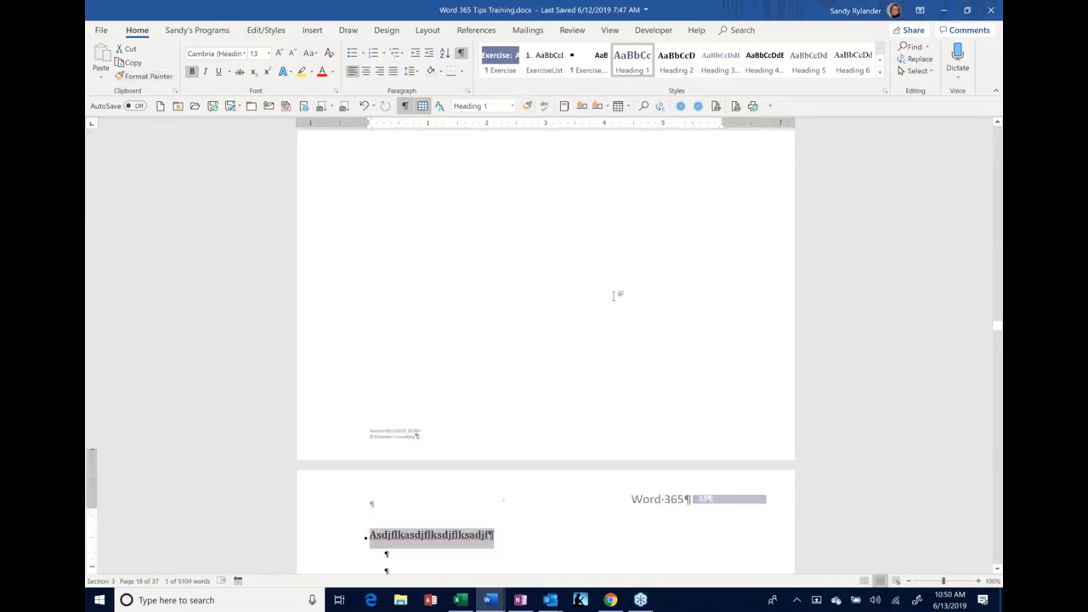
Keep Format Painter active to apply the "Asdjflkasdjflksdjflksadjf" heading's formatting to both remaining sample lines below it, and turn it off.
{"action": "scroll", "coordinate": [612, 295], "scroll_direction": "down", "scroll_amount": 5}
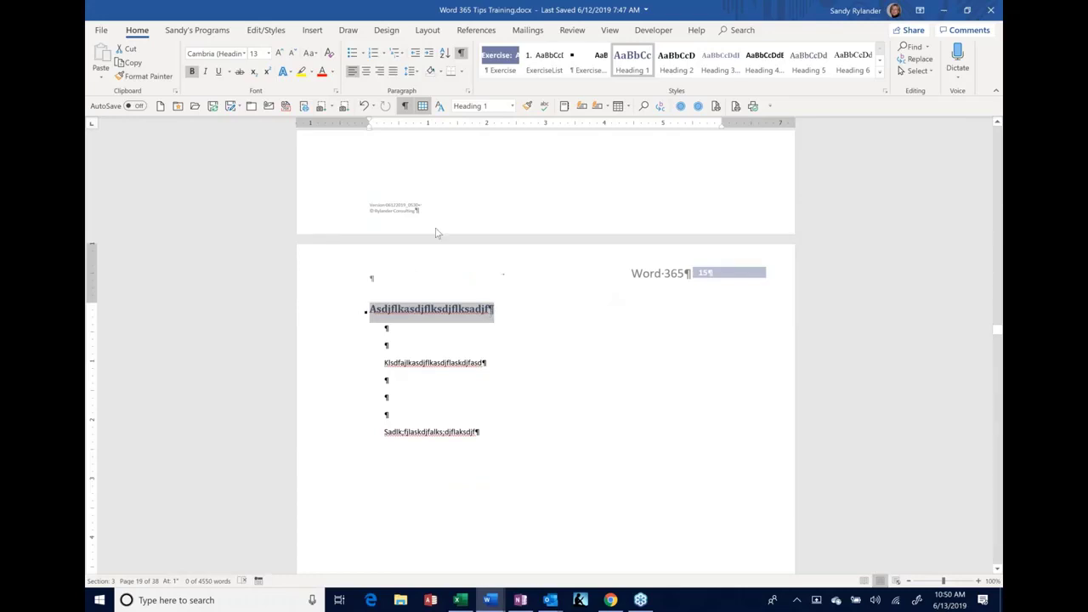
{"action": "left_click", "coordinate": [528, 107]}
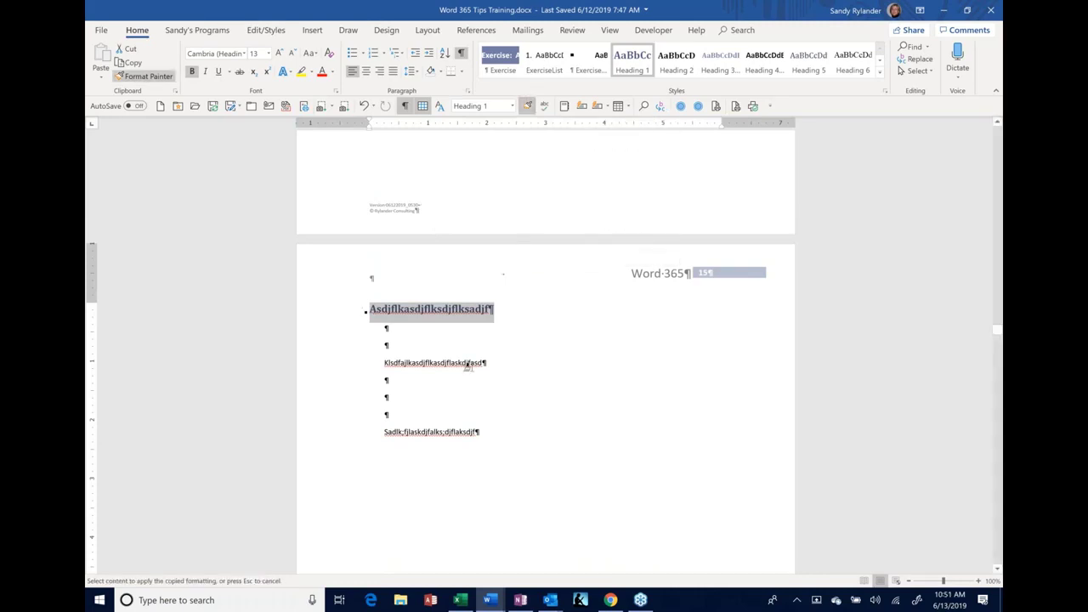
{"action": "left_click", "coordinate": [361, 369]}
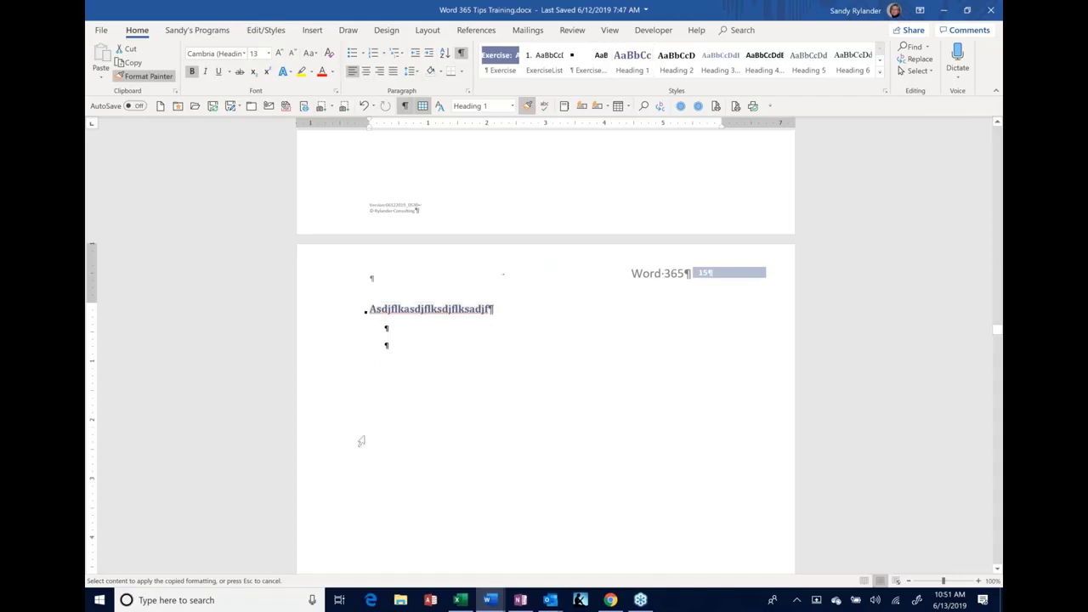
{"action": "scroll", "coordinate": [365, 422], "scroll_direction": "down", "scroll_amount": 1}
{"action": "scroll", "coordinate": [367, 421], "scroll_direction": "down", "scroll_amount": 12}
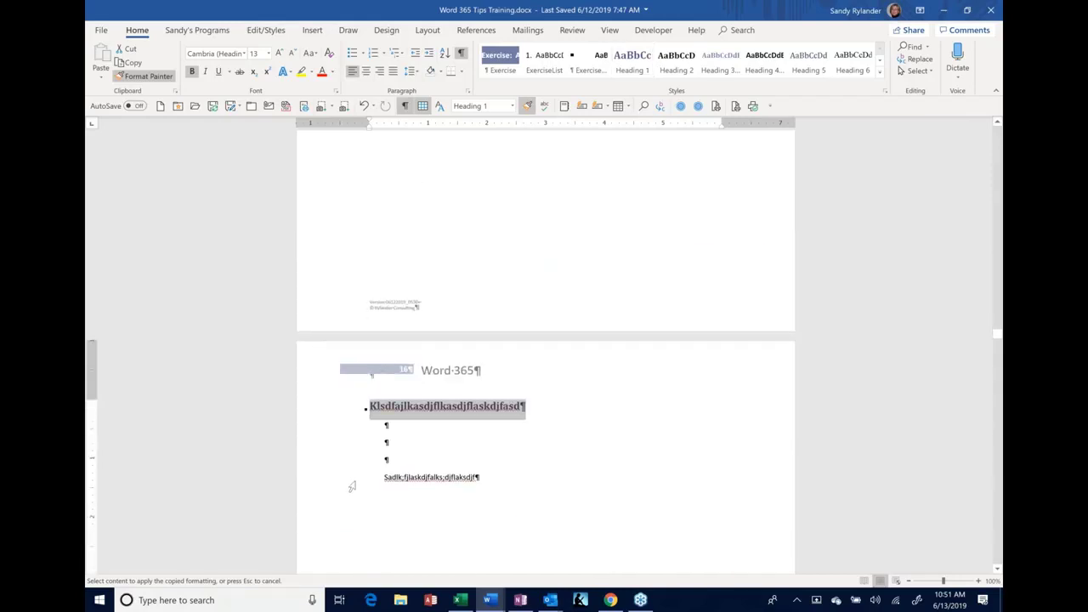
{"action": "left_click", "coordinate": [357, 481]}
{"action": "scroll", "coordinate": [360, 463], "scroll_direction": "down", "scroll_amount": 5}
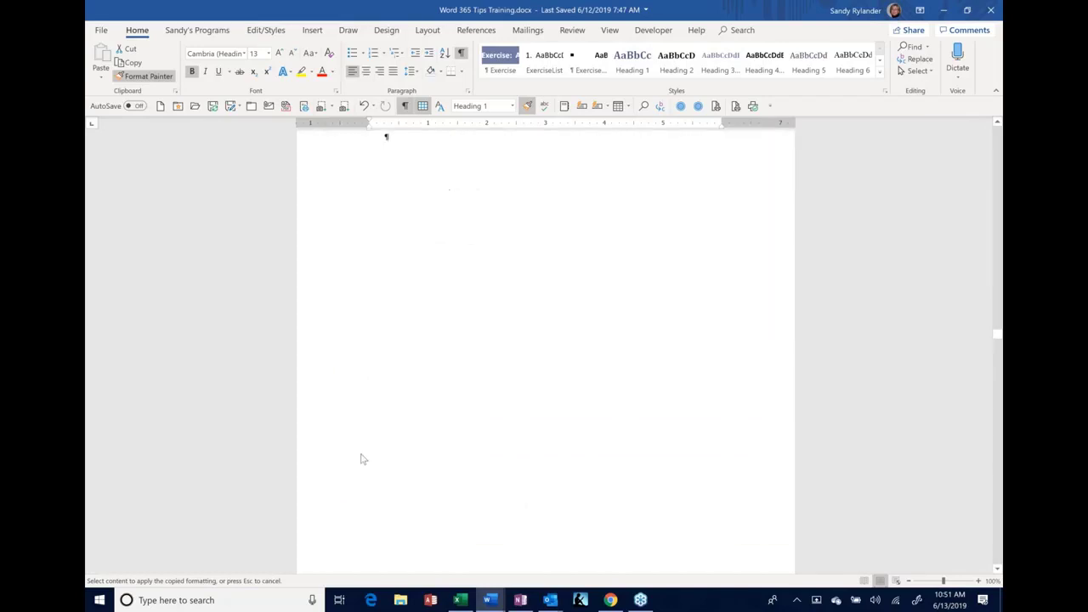
{"action": "scroll", "coordinate": [360, 458], "scroll_direction": "down", "scroll_amount": 5}
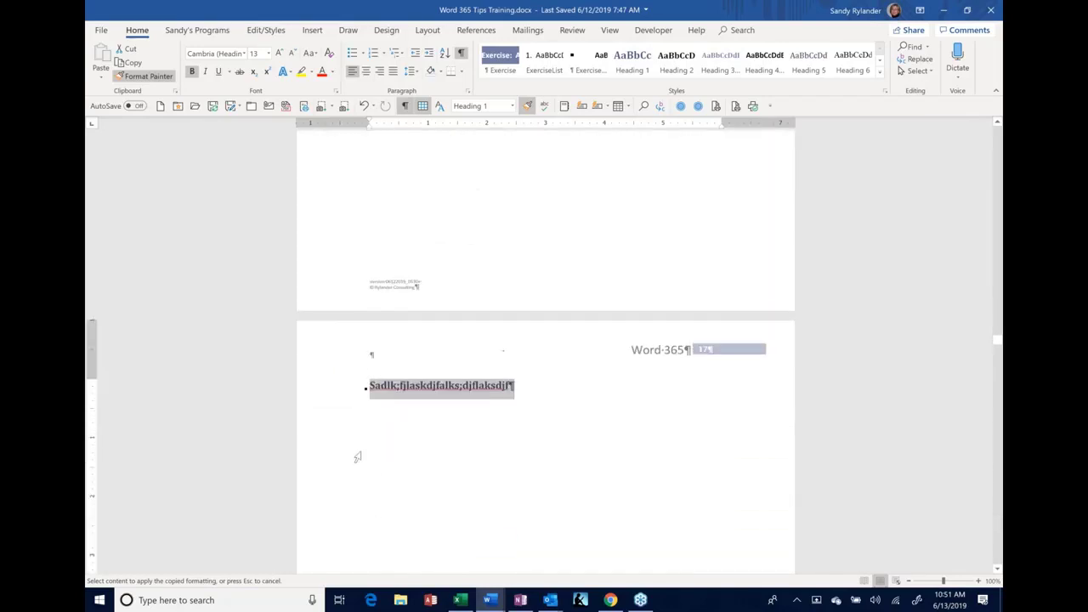
{"action": "scroll", "coordinate": [360, 453], "scroll_direction": "up", "scroll_amount": 3}
{"action": "scroll", "coordinate": [362, 453], "scroll_direction": "down", "scroll_amount": 6}
{"action": "scroll", "coordinate": [361, 454], "scroll_direction": "up", "scroll_amount": 6}
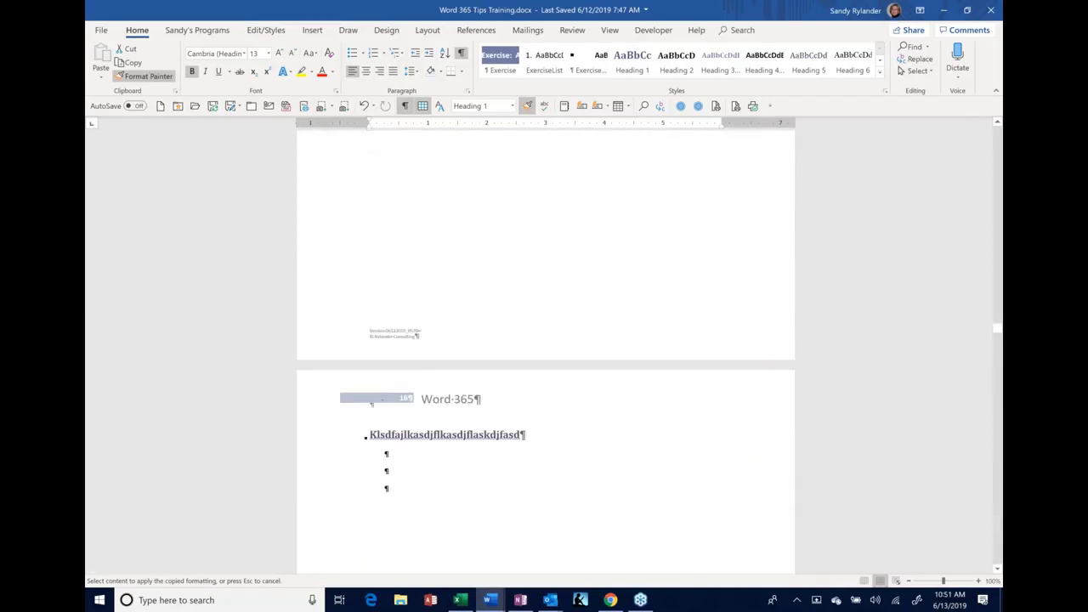
{"action": "scroll", "coordinate": [361, 454], "scroll_direction": "down", "scroll_amount": 5}
{"action": "scroll", "coordinate": [357, 447], "scroll_direction": "up", "scroll_amount": 2}
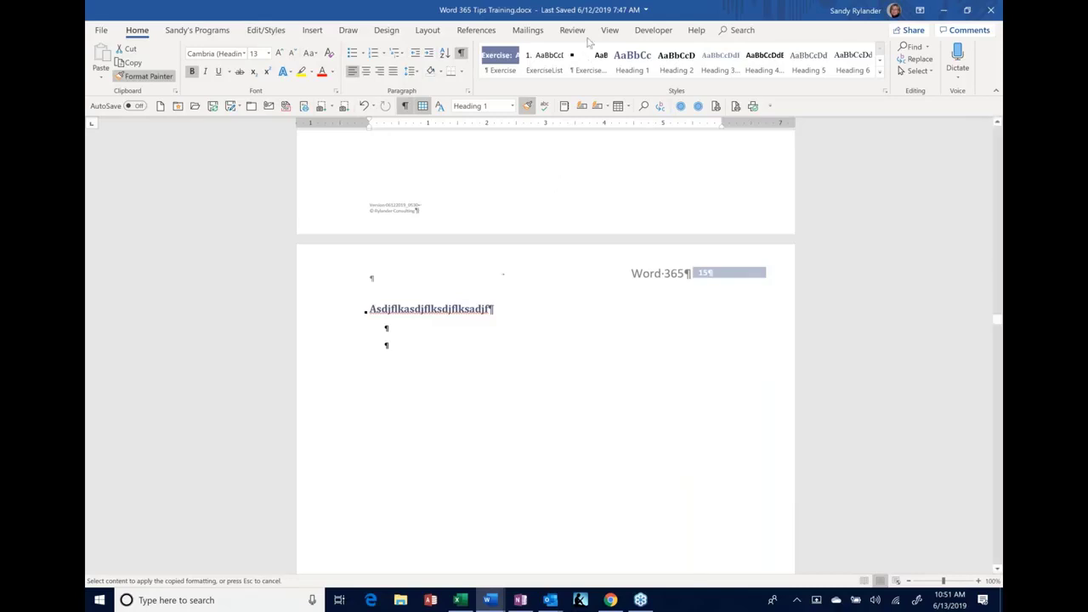
{"action": "key", "text": "Escape"}
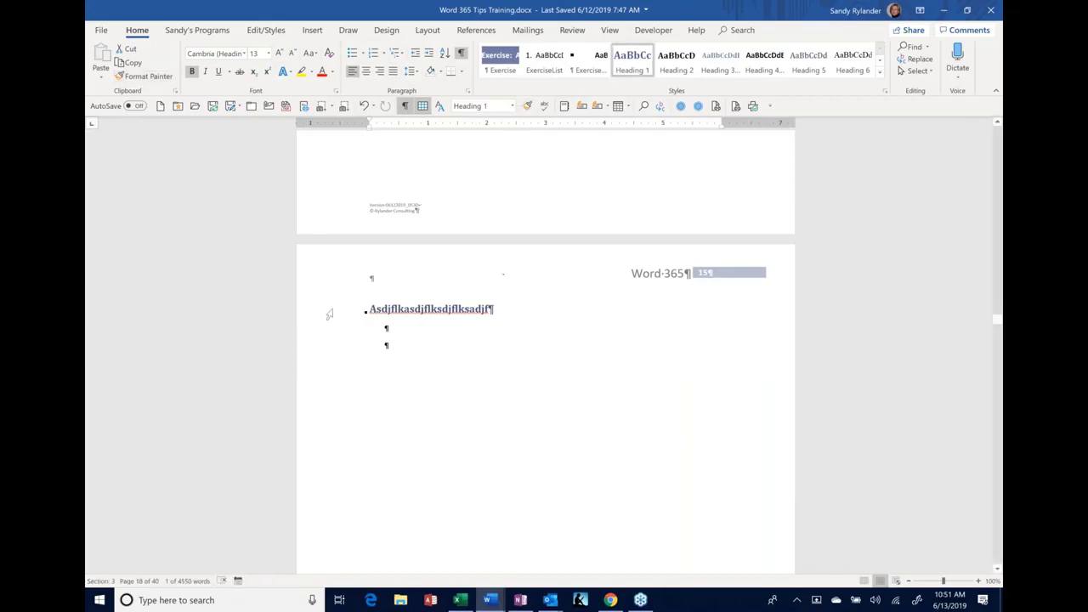
Center the "Asdjflkasdjflksdjflksadjf" heading and enter "adfasdfasdfsadfasdf" in the second blank paragraph below it.
{"action": "left_click", "coordinate": [386, 317]}
{"action": "left_click", "coordinate": [366, 70]}
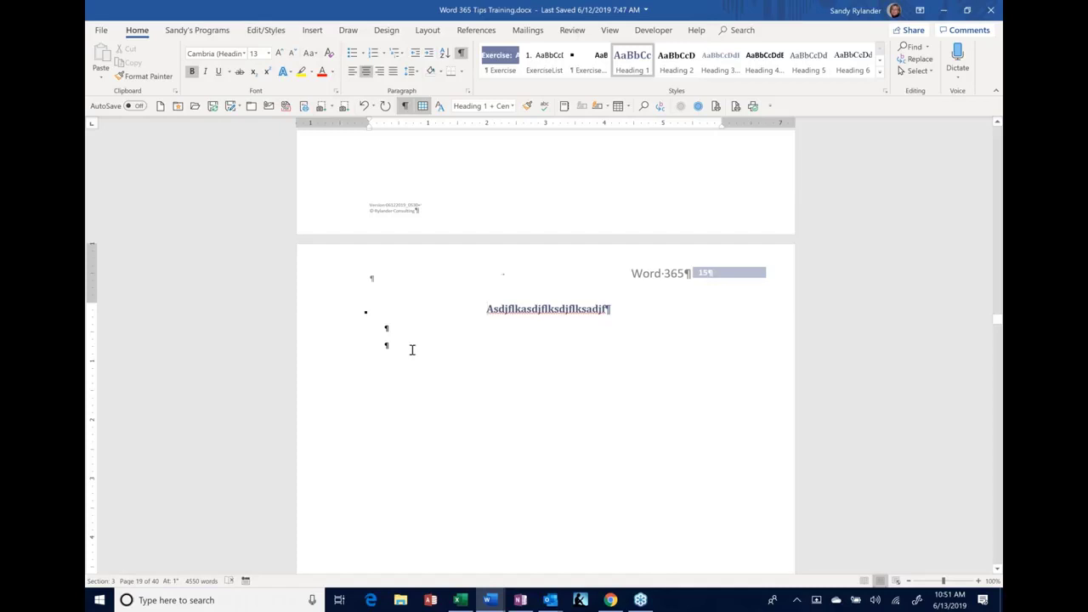
{"action": "left_click", "coordinate": [386, 344]}
{"action": "type", "text": "adfasdfasdfsadfasdf"}
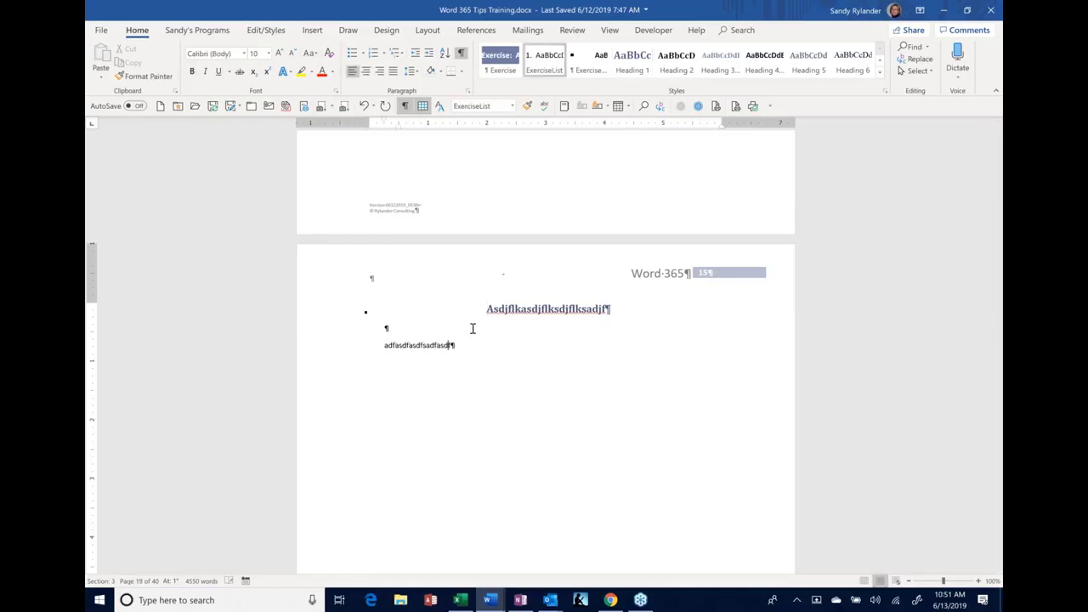
Copy only the character formatting from the first part of the centered heading onto the "adfasdfasdfsadfasdf" line, leaving out its paragraph mark.
{"action": "left_click", "coordinate": [601, 308]}
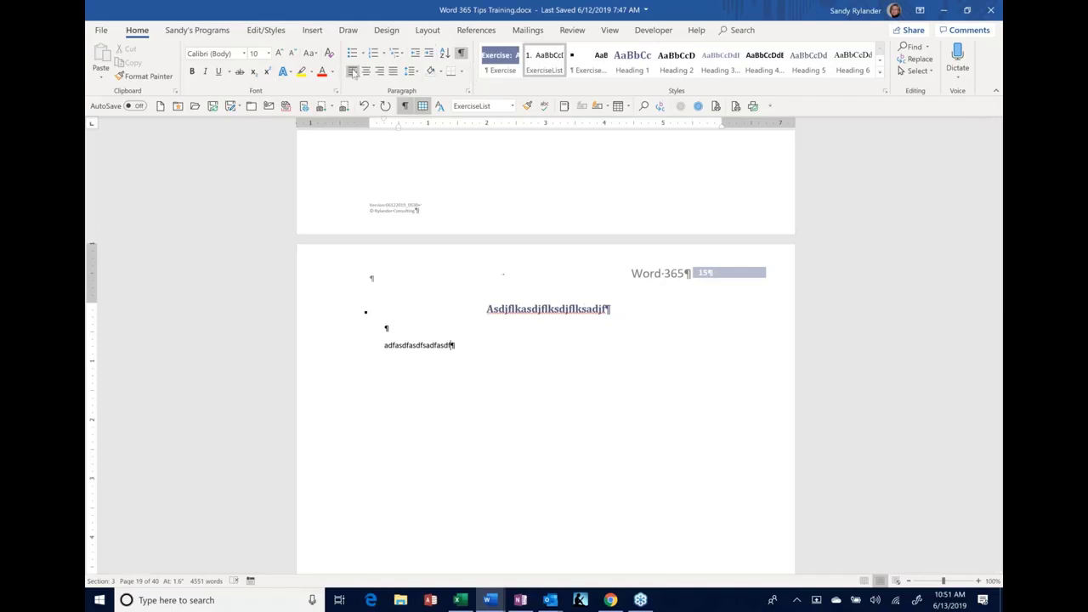
{"action": "double_click", "coordinate": [618, 310]}
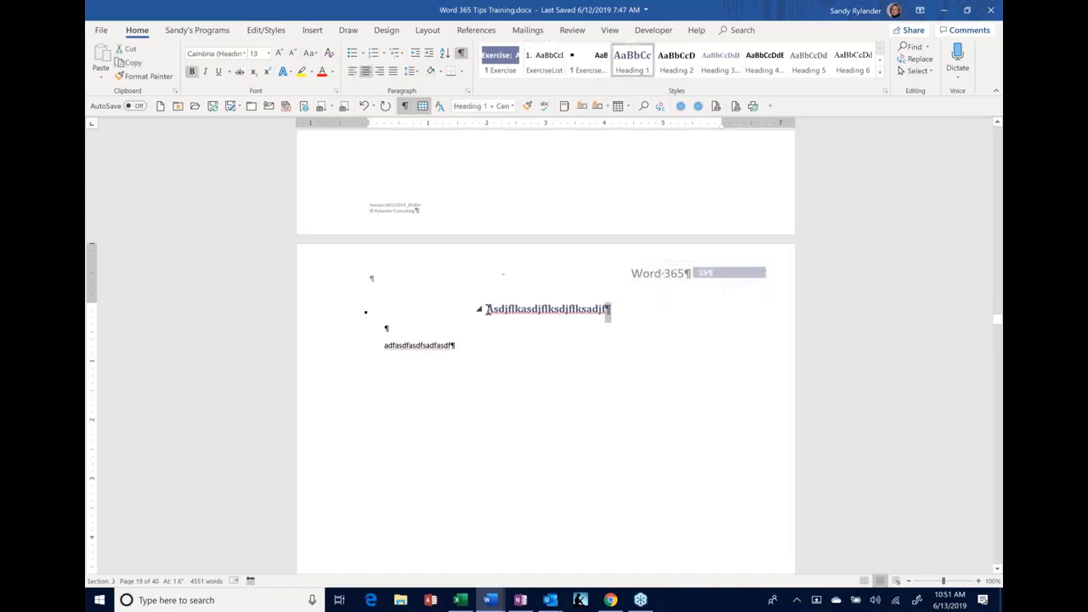
{"action": "left_click_drag", "start_coordinate": [488, 309], "coordinate": [559, 311]}
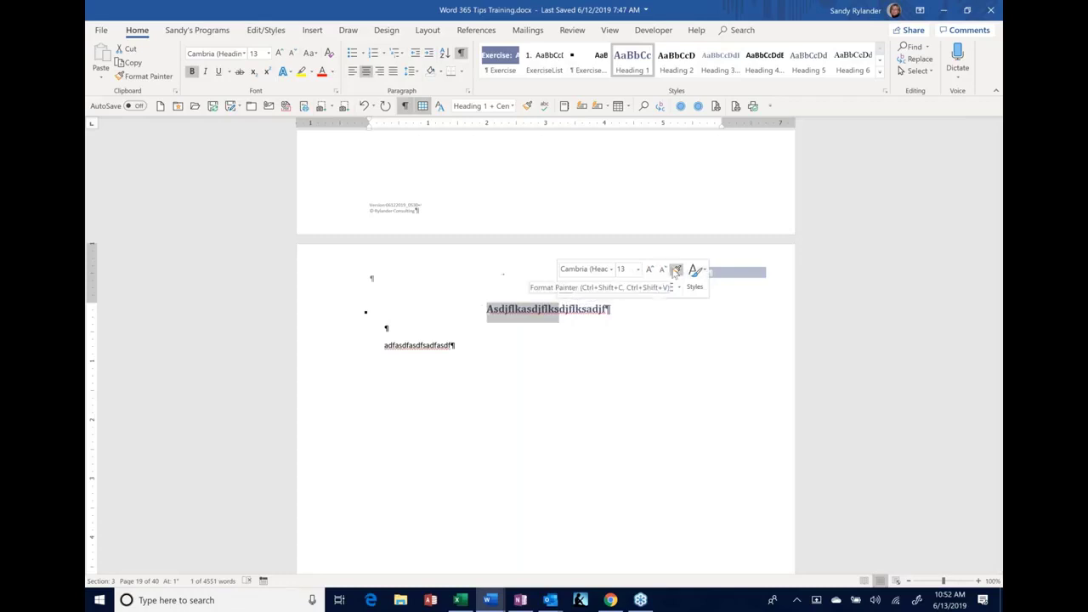
{"action": "left_click", "coordinate": [676, 269]}
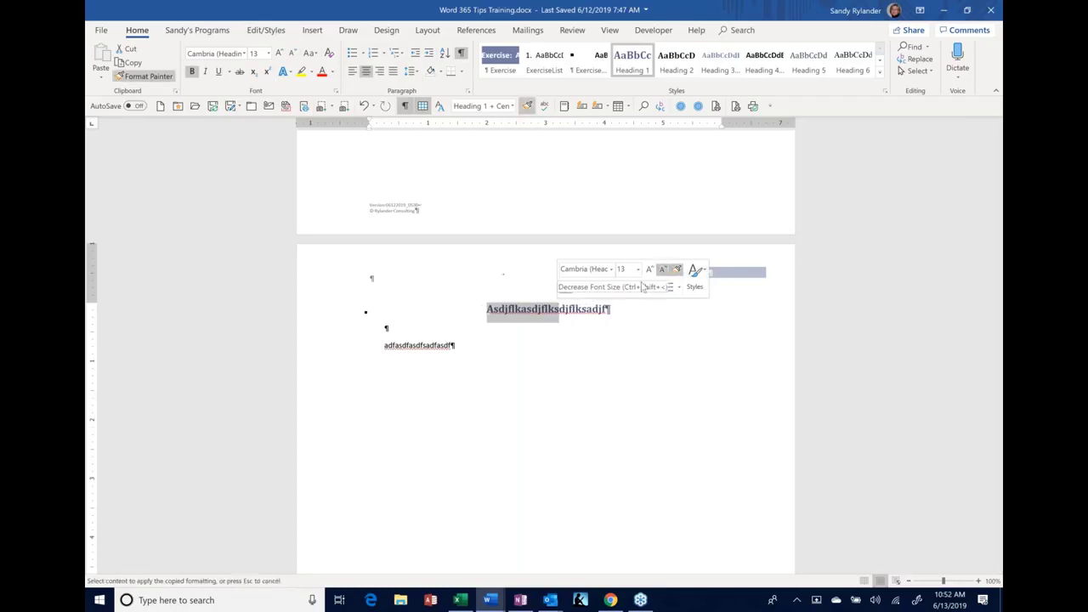
{"action": "left_click", "coordinate": [366, 346]}
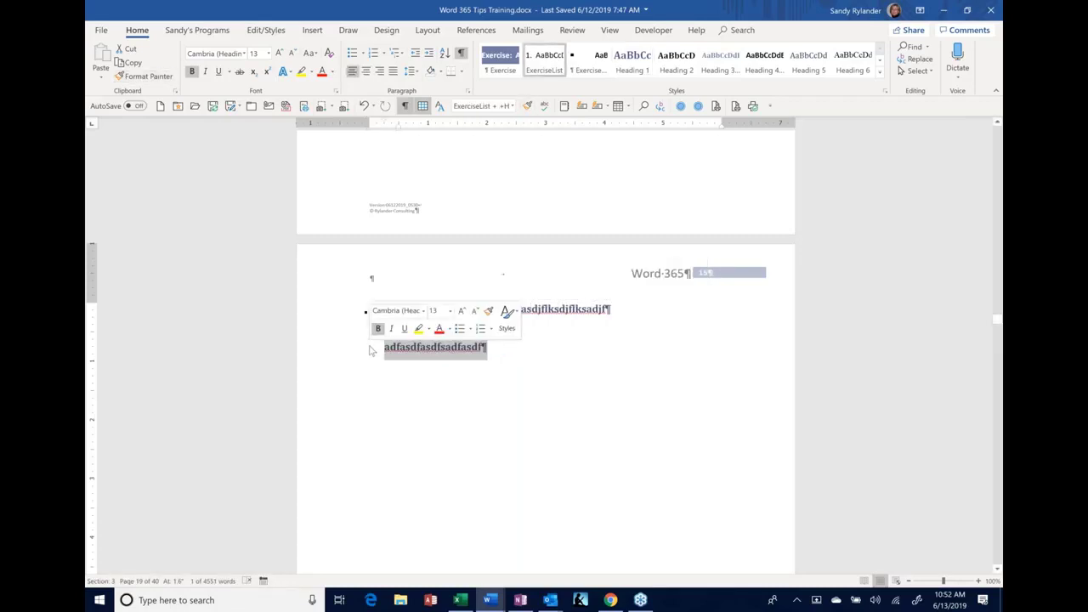
{"action": "left_click", "coordinate": [385, 328]}
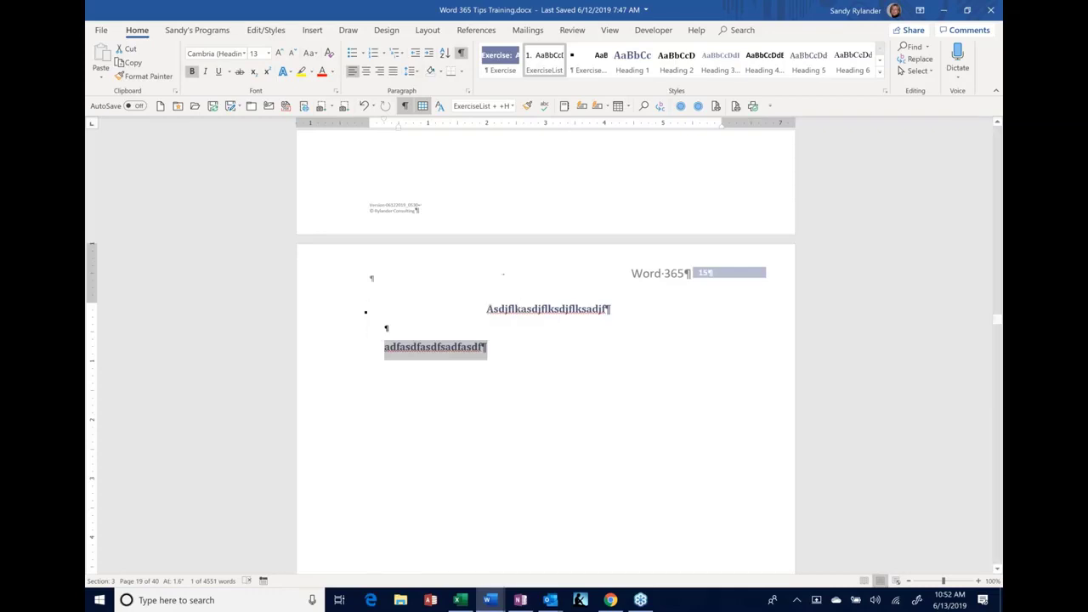
Copy the whole centered heading's formatting, including its paragraph mark, onto the "adfasdfasdfsadfasdf" line.
{"action": "left_click", "coordinate": [340, 316]}
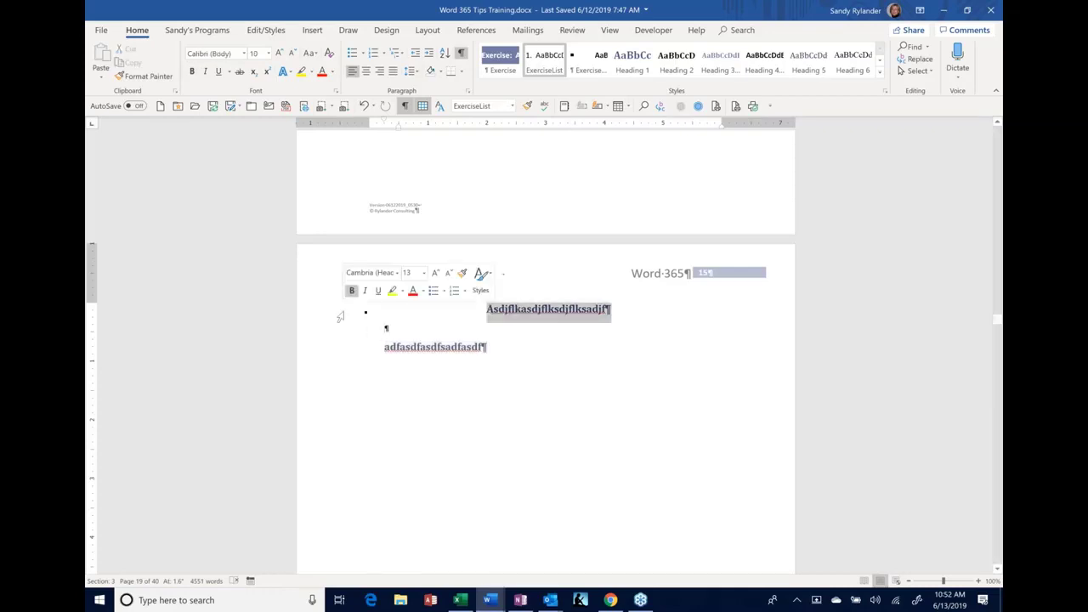
{"action": "left_click", "coordinate": [462, 274]}
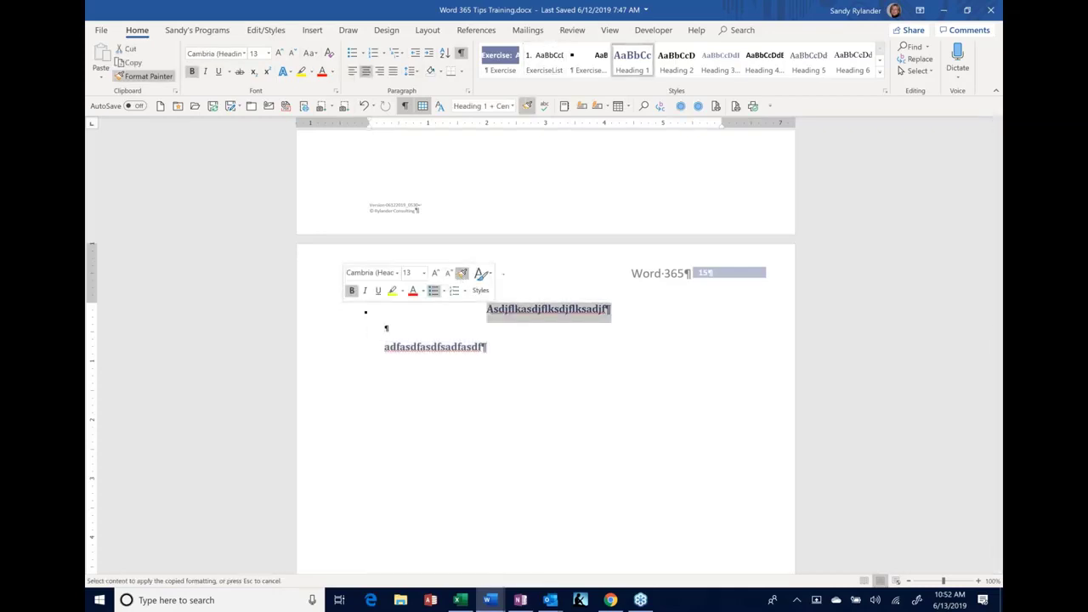
{"action": "left_click", "coordinate": [311, 357]}
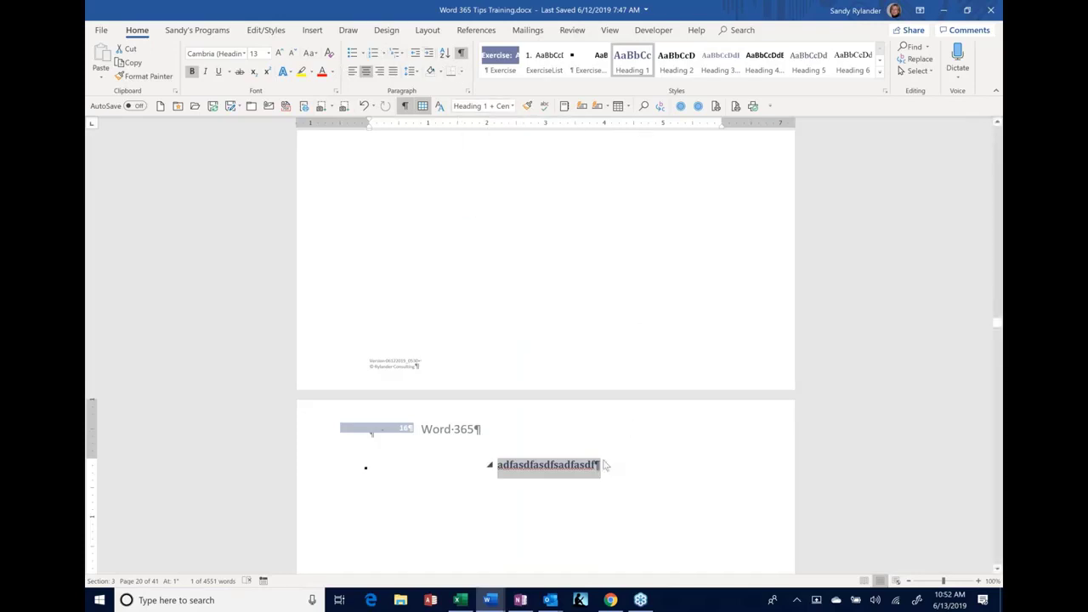
{"action": "key", "text": "ctrl+z"}
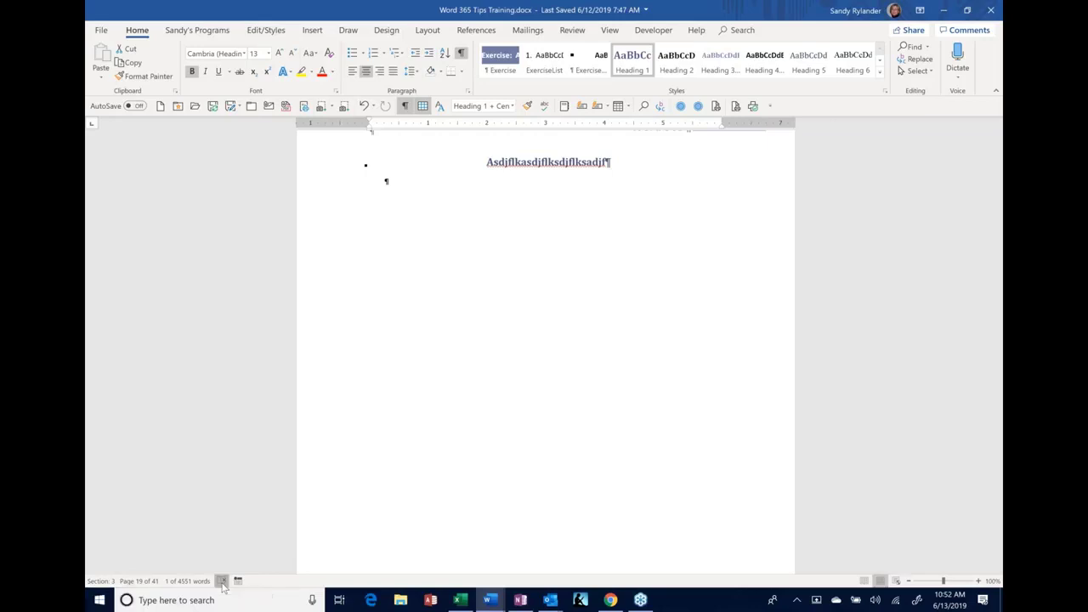
Open the Editor to review the document's spelling, grammar and refinement suggestions.
{"action": "left_click", "coordinate": [221, 581]}
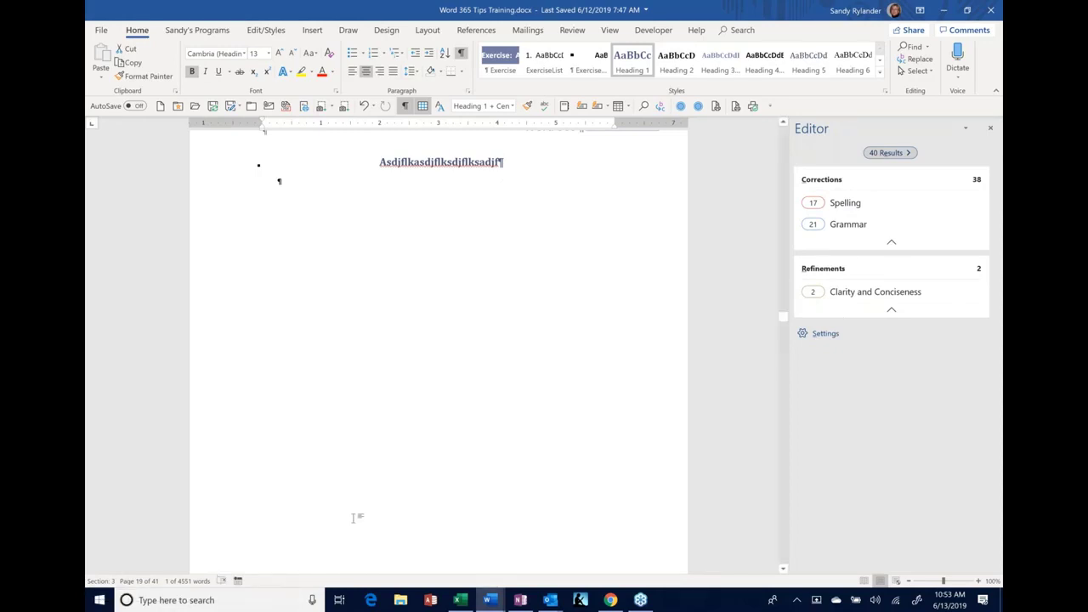
Add two blank paragraphs below the centered "Asdjflkasdjflksdjflksadjf" heading.
{"action": "scroll", "coordinate": [353, 517], "scroll_direction": "up", "scroll_amount": 3}
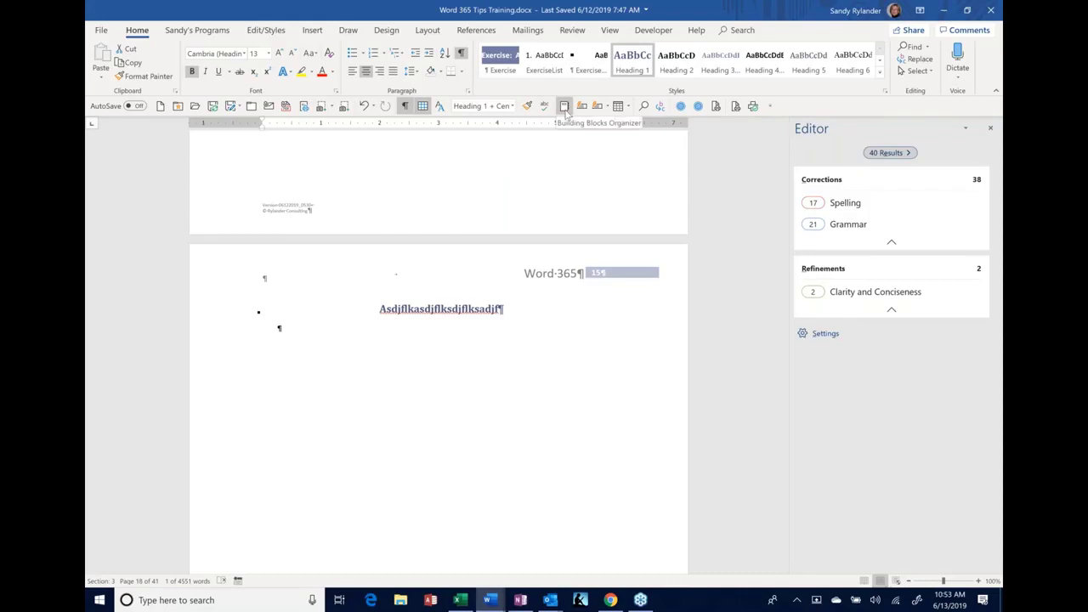
{"action": "left_click", "coordinate": [279, 327]}
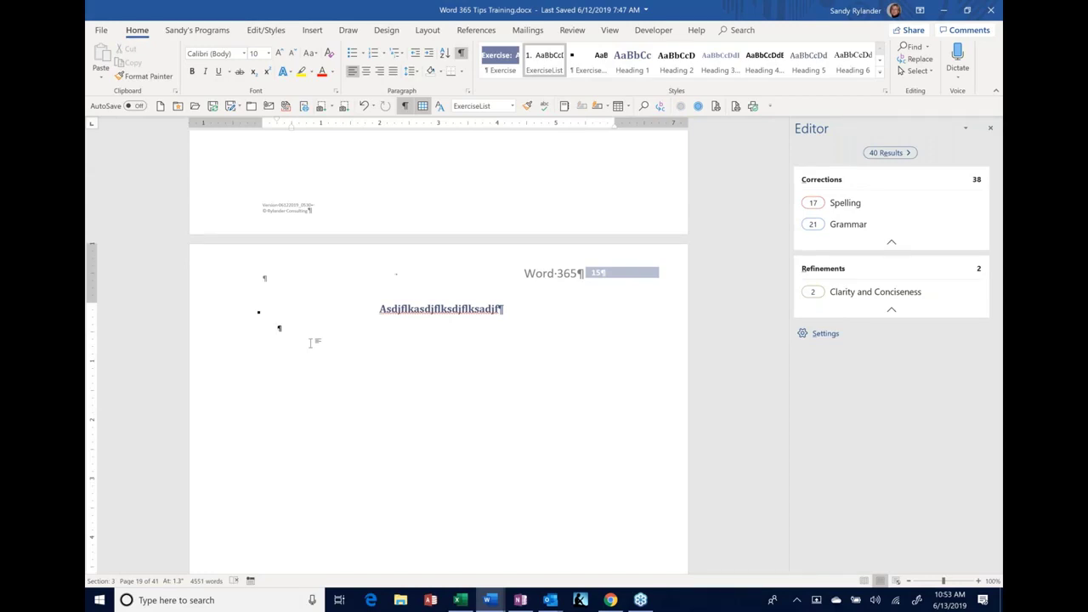
{"action": "key", "text": "Return"}
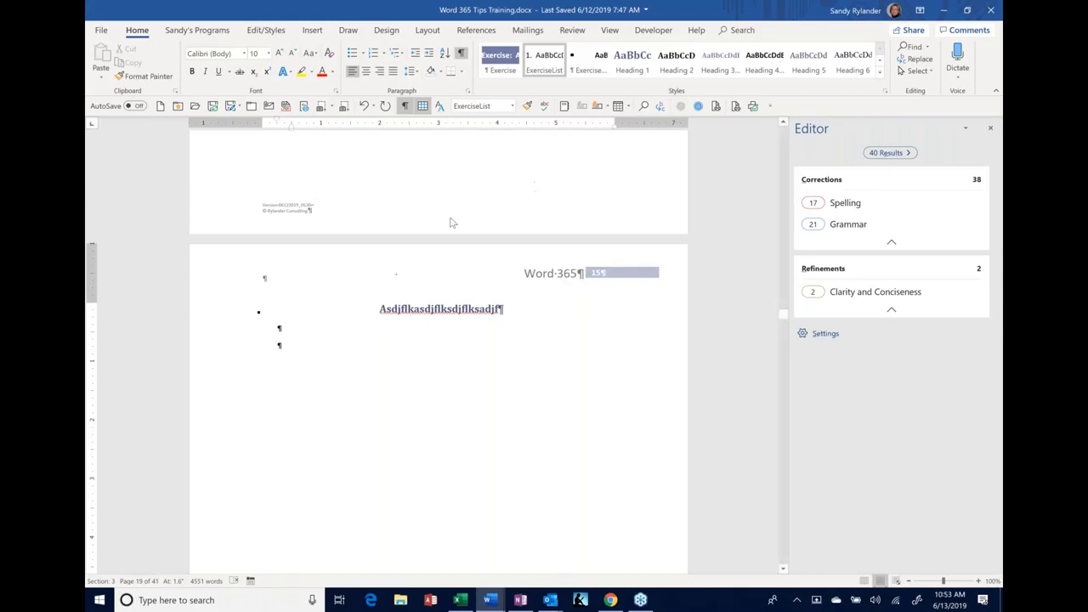
{"action": "key", "text": "Return"}
{"action": "scroll", "coordinate": [313, 36], "scroll_direction": "down", "scroll_amount": 2}
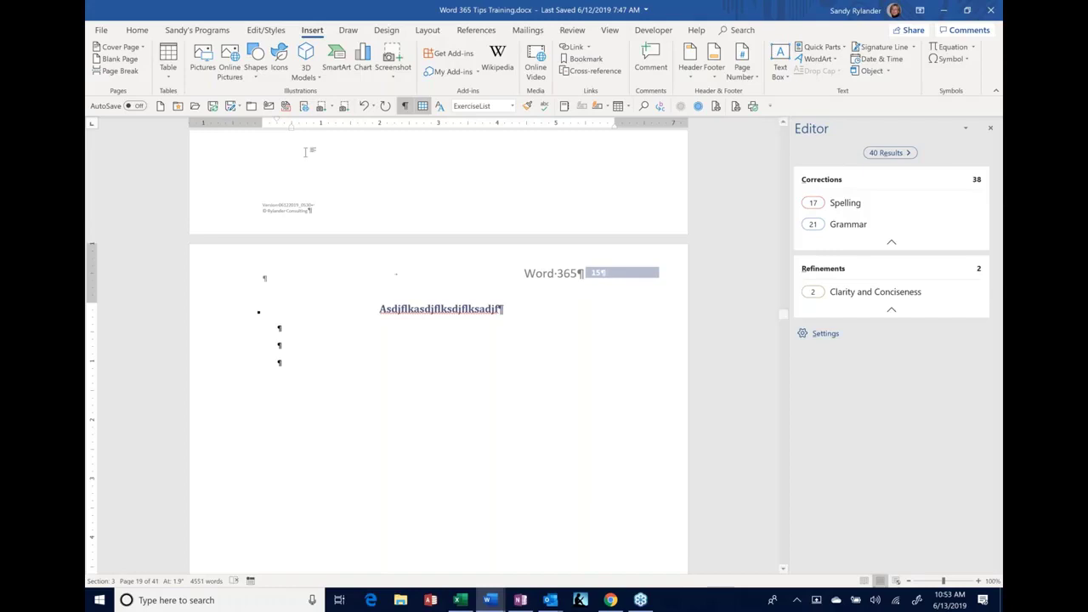
{"action": "left_click", "coordinate": [259, 67]}
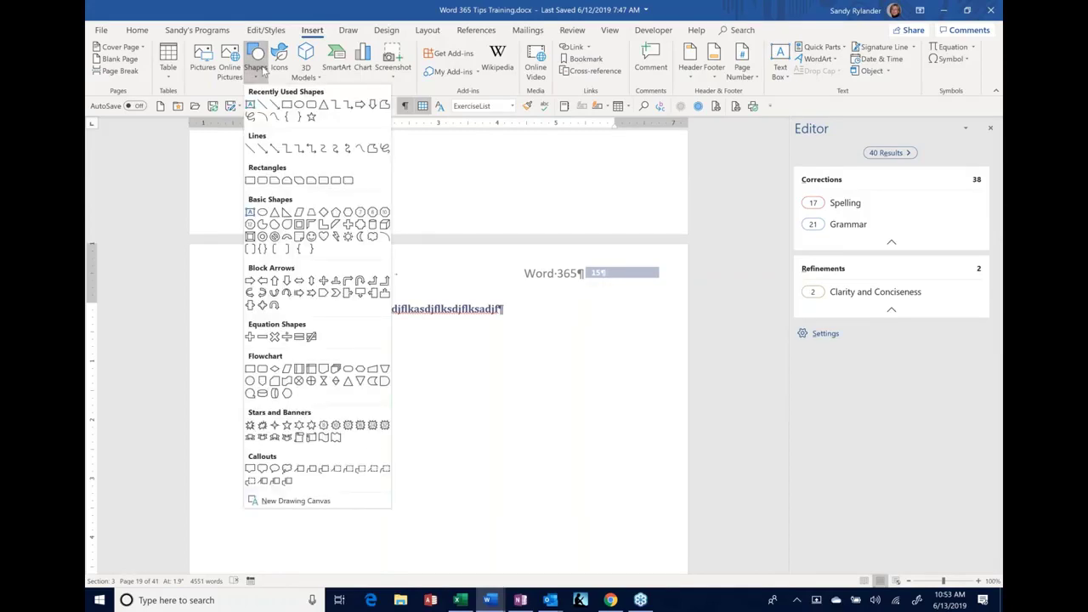
{"action": "left_click", "coordinate": [466, 201]}
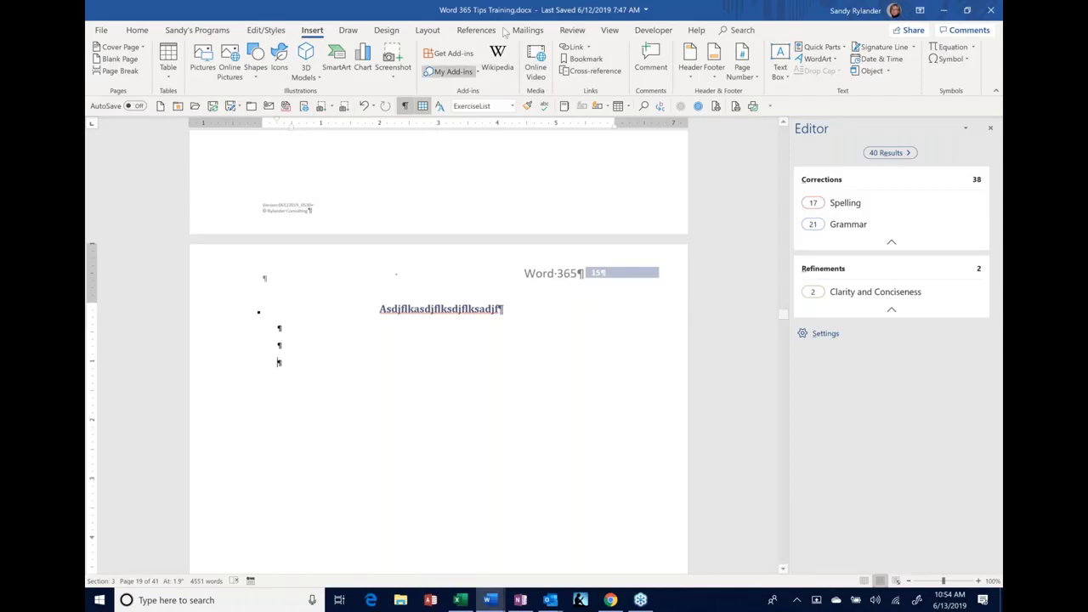
{"action": "left_click", "coordinate": [349, 30]}
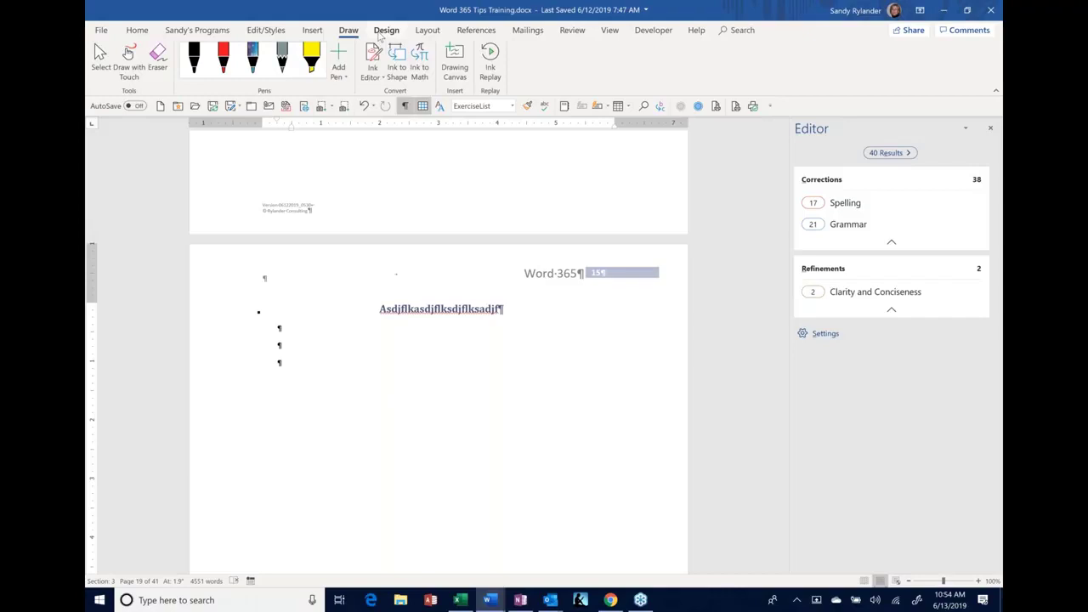
{"action": "left_click", "coordinate": [314, 31]}
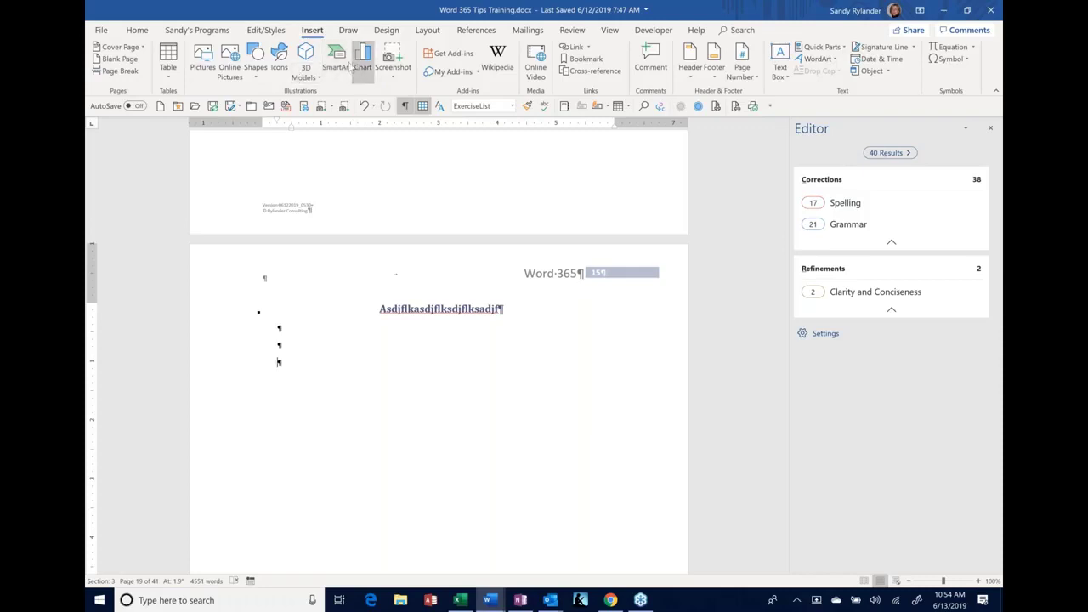
{"action": "left_click", "coordinate": [362, 61]}
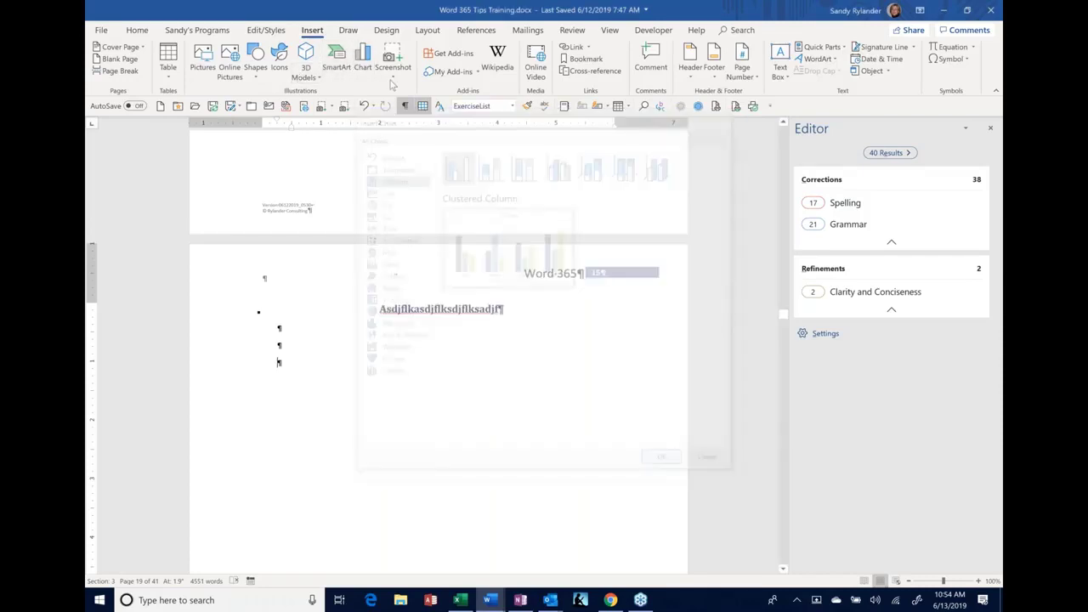
{"action": "left_click", "coordinate": [337, 61]}
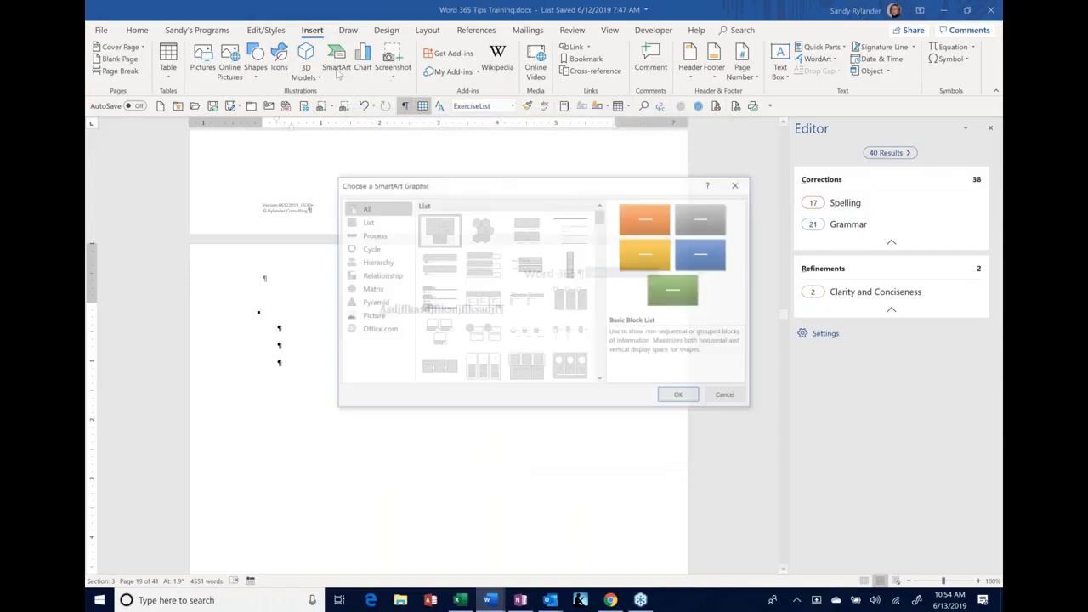
{"action": "left_click", "coordinate": [728, 401]}
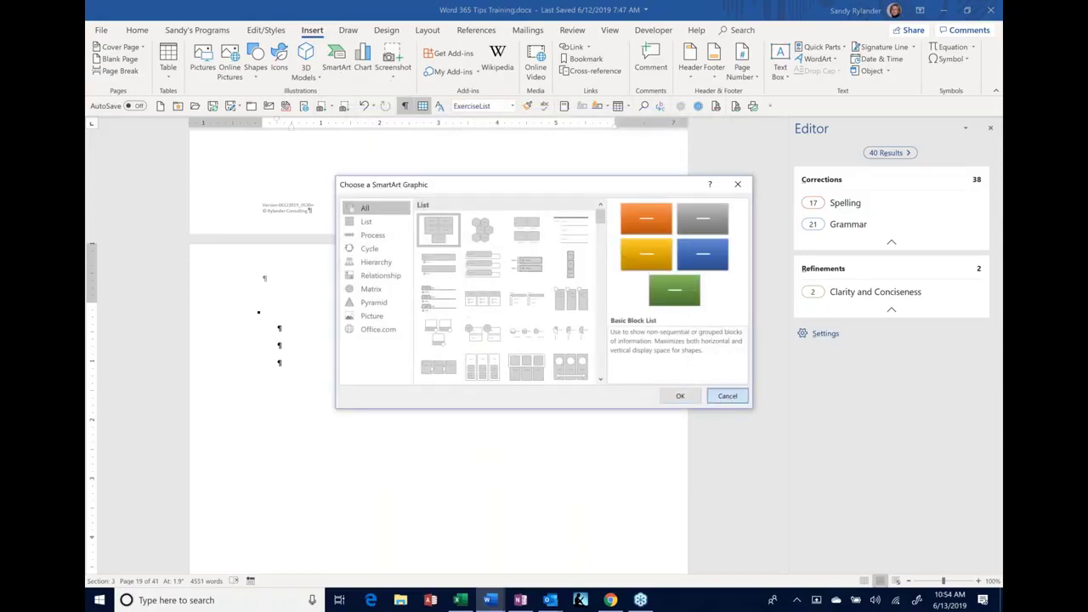
{"action": "type", "text": "ch"}
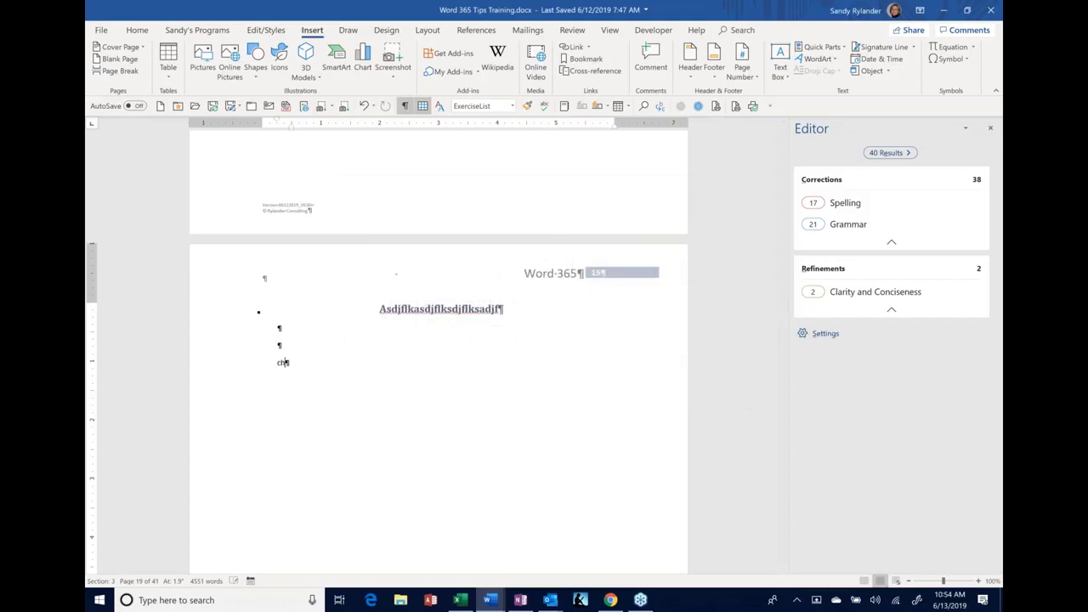
{"action": "type", "text": "eckbo"}
{"action": "key", "text": "BackSpace"}
{"action": "key", "text": "BackSpace"}
{"action": "key", "text": "BackSpace"}
{"action": "key", "text": "BackSpace"}
{"action": "key", "text": "BackSpace"}
{"action": "key", "text": "BackSpace"}
{"action": "key", "text": "BackSpace"}
Open the gallery of insertable icons and look through its categories from Accessibility to Weather and seasons.
{"action": "left_click", "coordinate": [272, 70]}
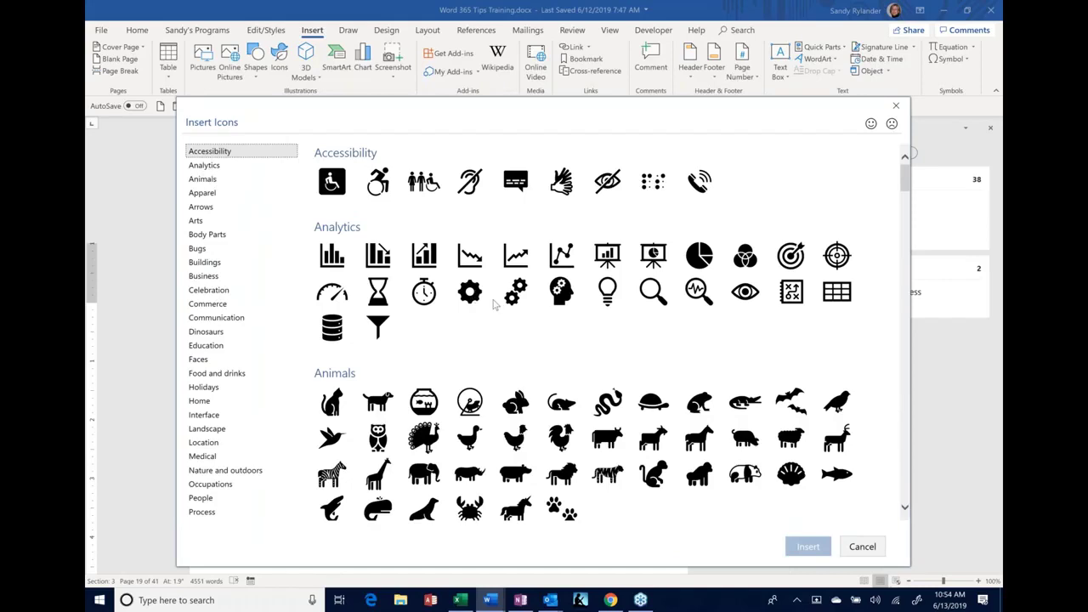
{"action": "scroll", "coordinate": [494, 304], "scroll_direction": "down", "scroll_amount": 4}
{"action": "scroll", "coordinate": [494, 305], "scroll_direction": "down", "scroll_amount": 5}
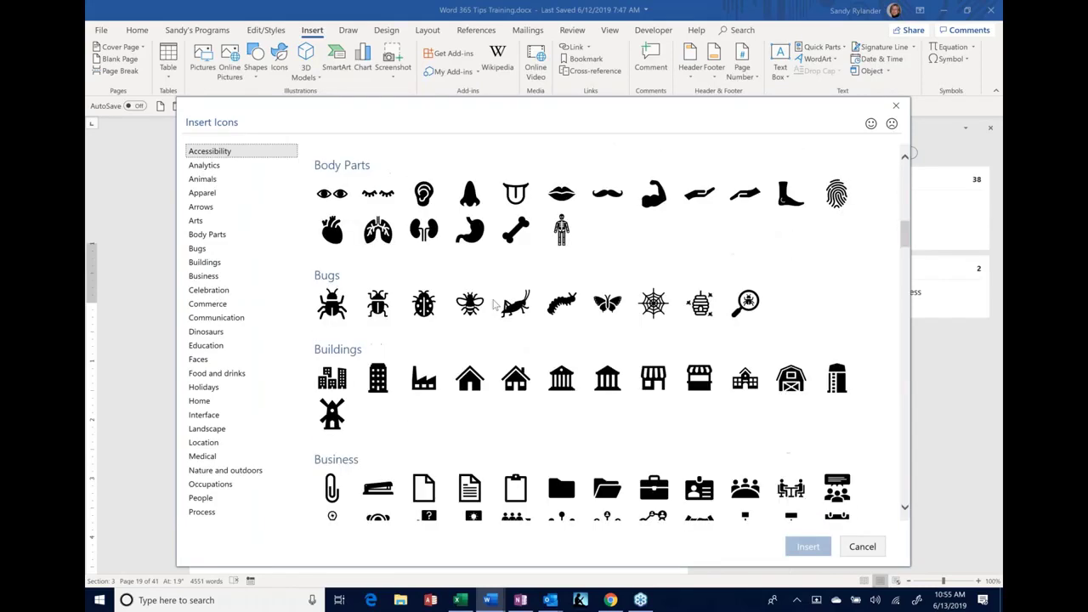
{"action": "scroll", "coordinate": [493, 304], "scroll_direction": "down", "scroll_amount": 5}
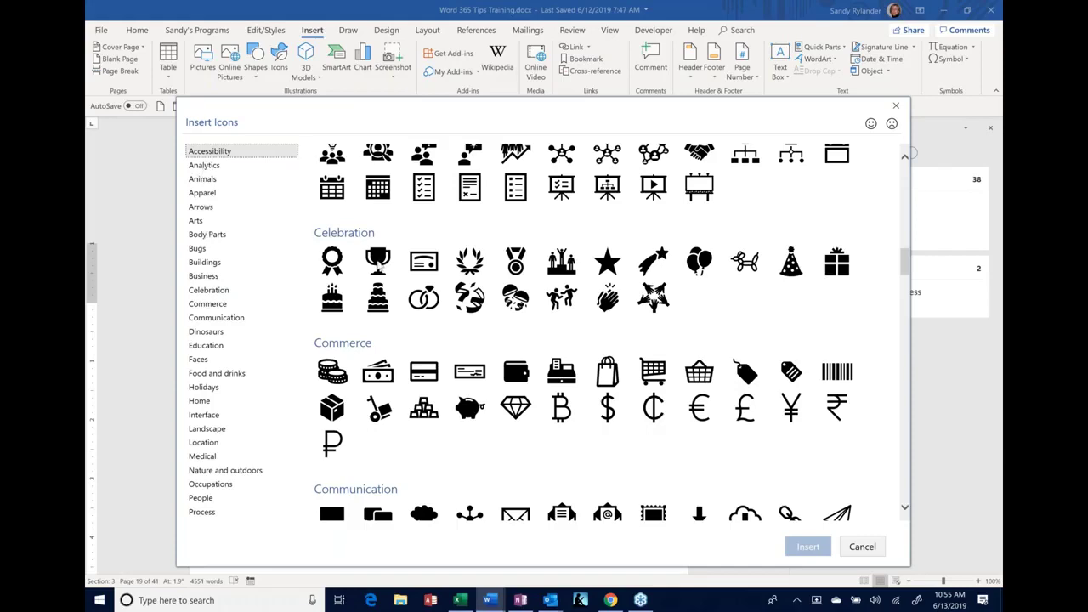
{"action": "scroll", "coordinate": [391, 289], "scroll_direction": "down", "scroll_amount": 5}
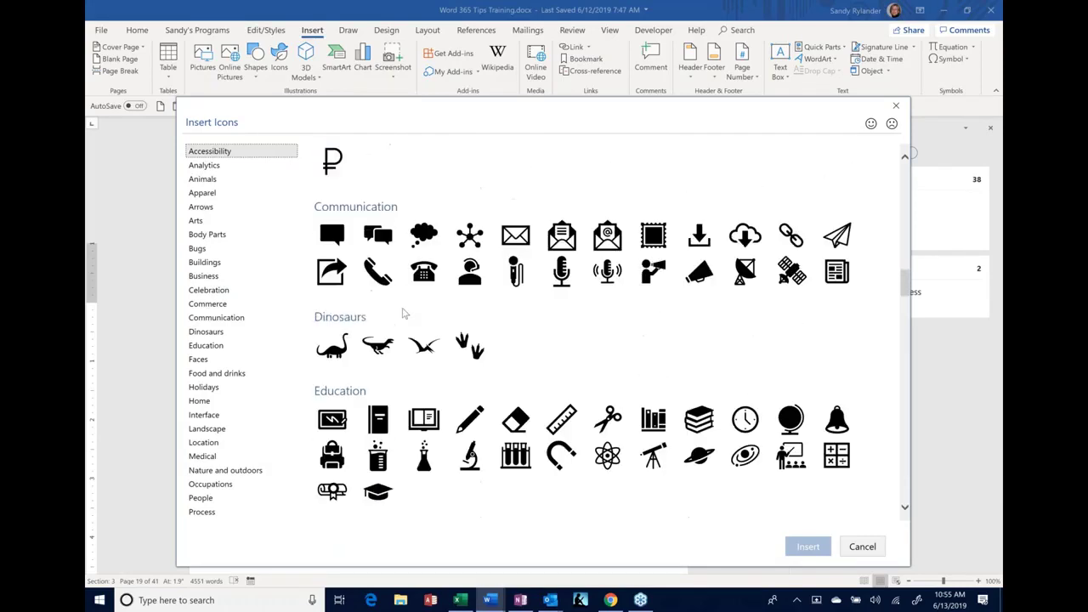
{"action": "scroll", "coordinate": [404, 313], "scroll_direction": "down", "scroll_amount": 2}
{"action": "scroll", "coordinate": [405, 313], "scroll_direction": "down", "scroll_amount": 6}
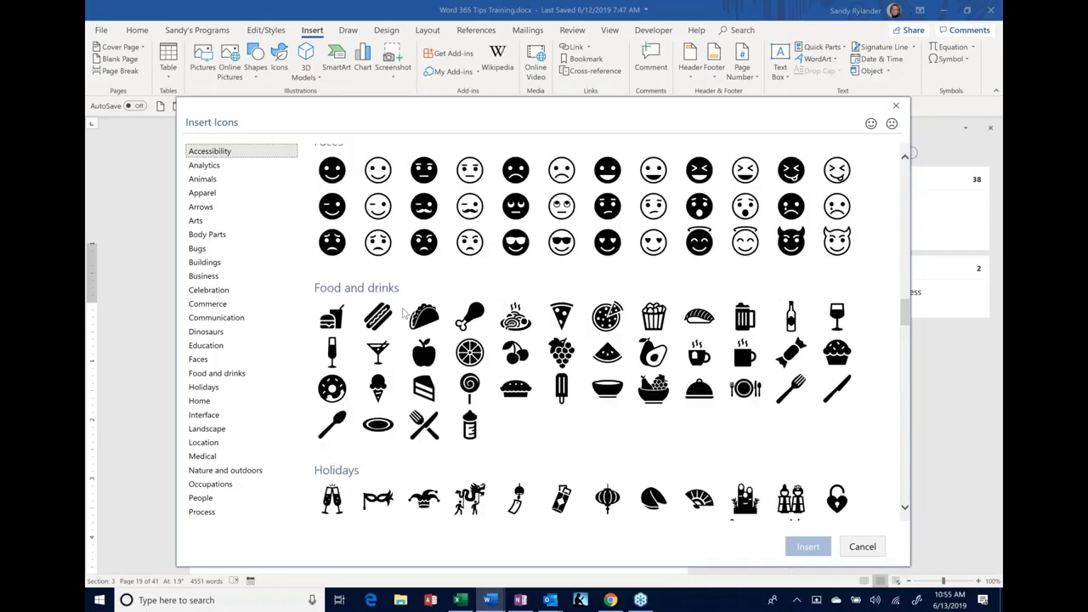
{"action": "scroll", "coordinate": [404, 314], "scroll_direction": "down", "scroll_amount": 4}
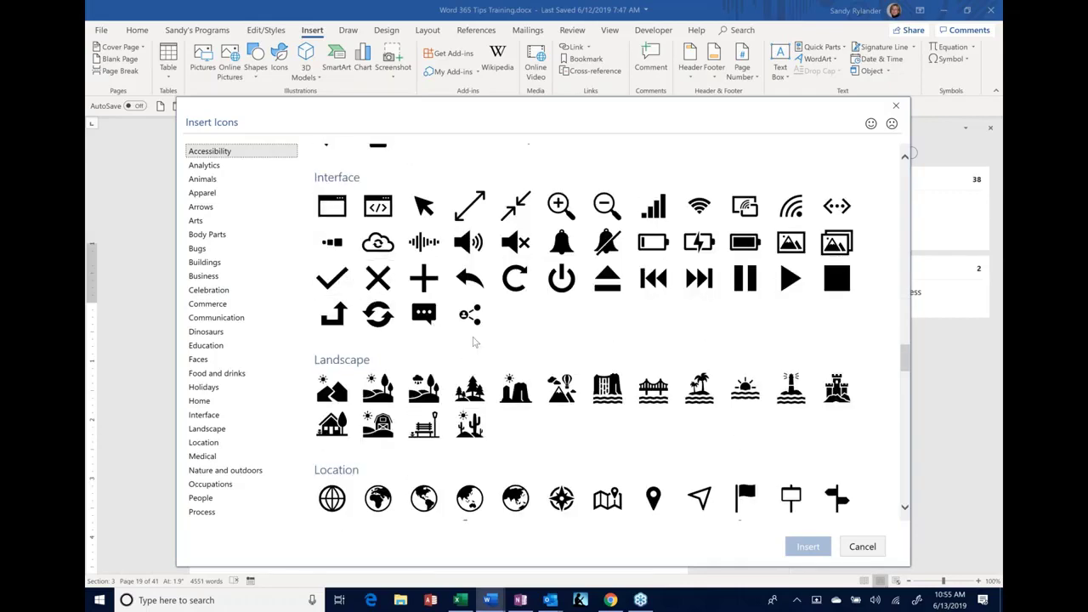
{"action": "scroll", "coordinate": [474, 342], "scroll_direction": "down", "scroll_amount": 1}
{"action": "scroll", "coordinate": [379, 233], "scroll_direction": "down", "scroll_amount": 4}
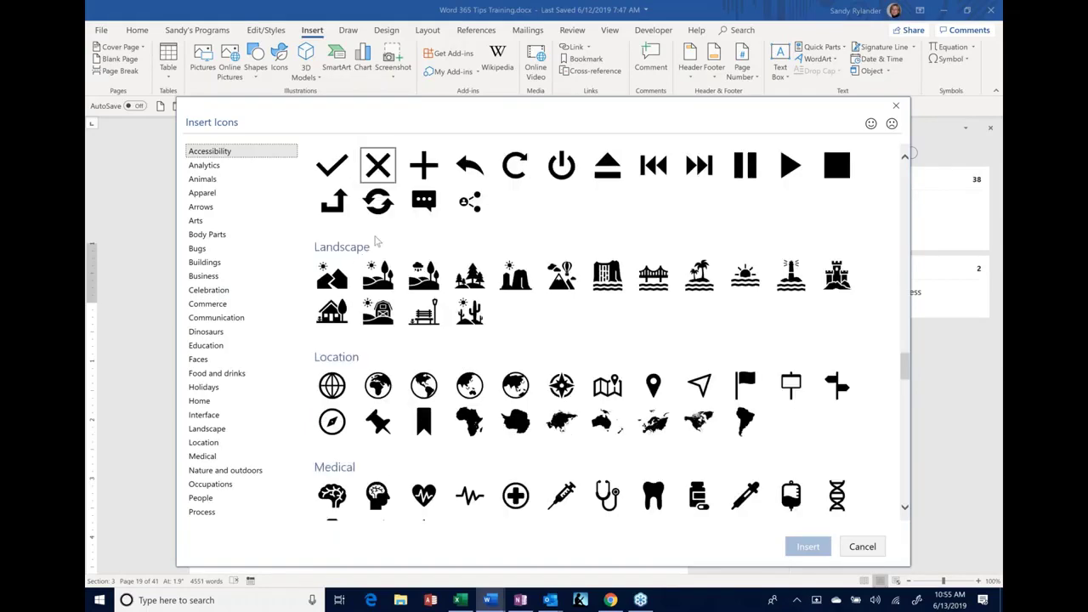
{"action": "scroll", "coordinate": [379, 247], "scroll_direction": "down", "scroll_amount": 20}
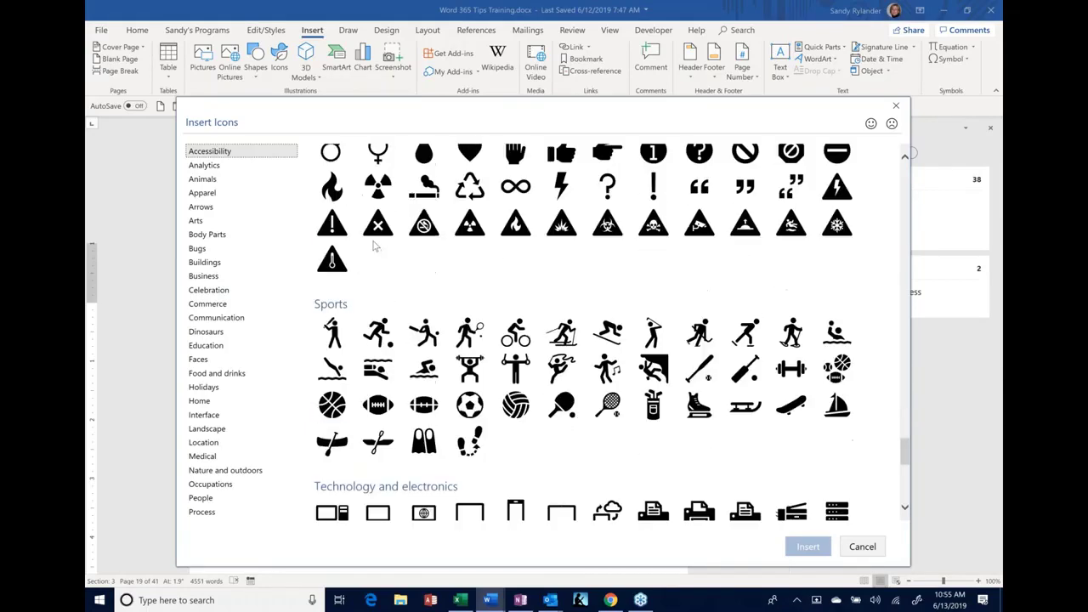
{"action": "scroll", "coordinate": [374, 246], "scroll_direction": "down", "scroll_amount": 9}
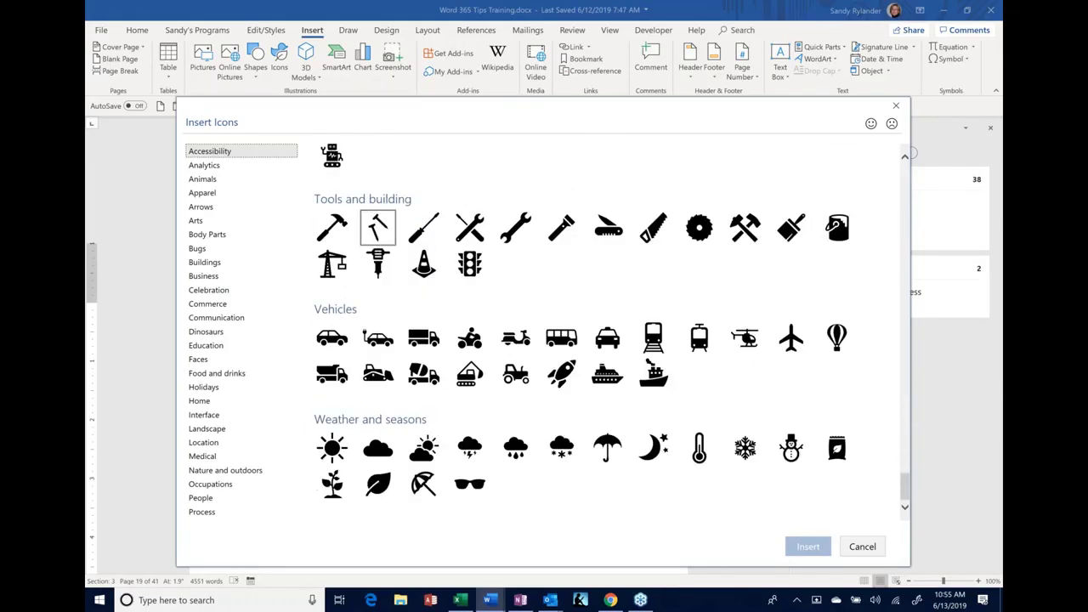
Look back through the icon categories in reverse order and return to the Accessibility category.
{"action": "scroll", "coordinate": [378, 246], "scroll_direction": "up", "scroll_amount": 7}
{"action": "scroll", "coordinate": [584, 334], "scroll_direction": "up", "scroll_amount": 8}
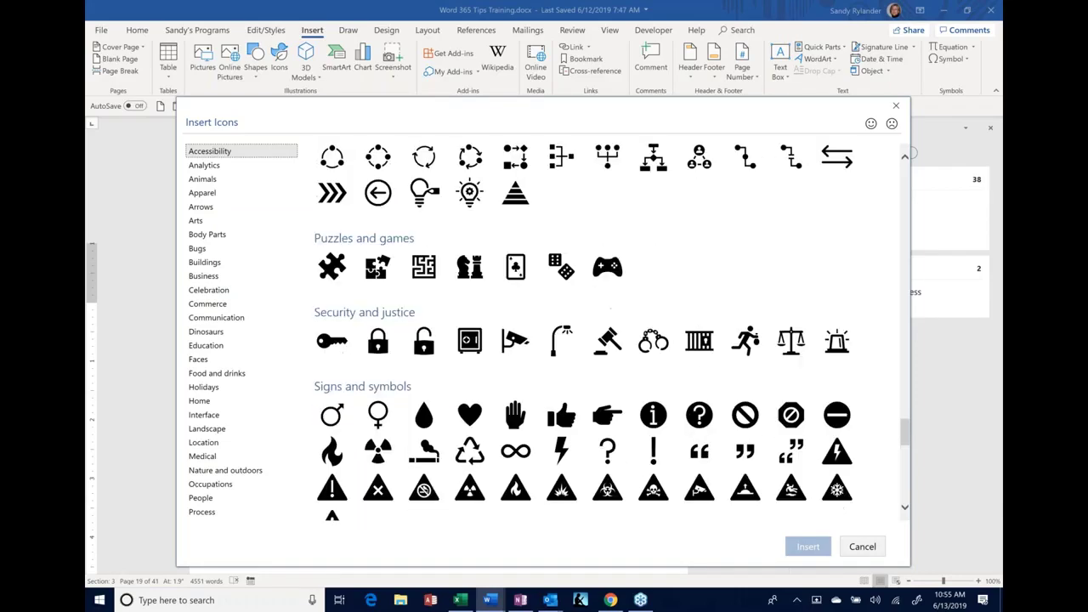
{"action": "scroll", "coordinate": [584, 333], "scroll_direction": "up", "scroll_amount": 3}
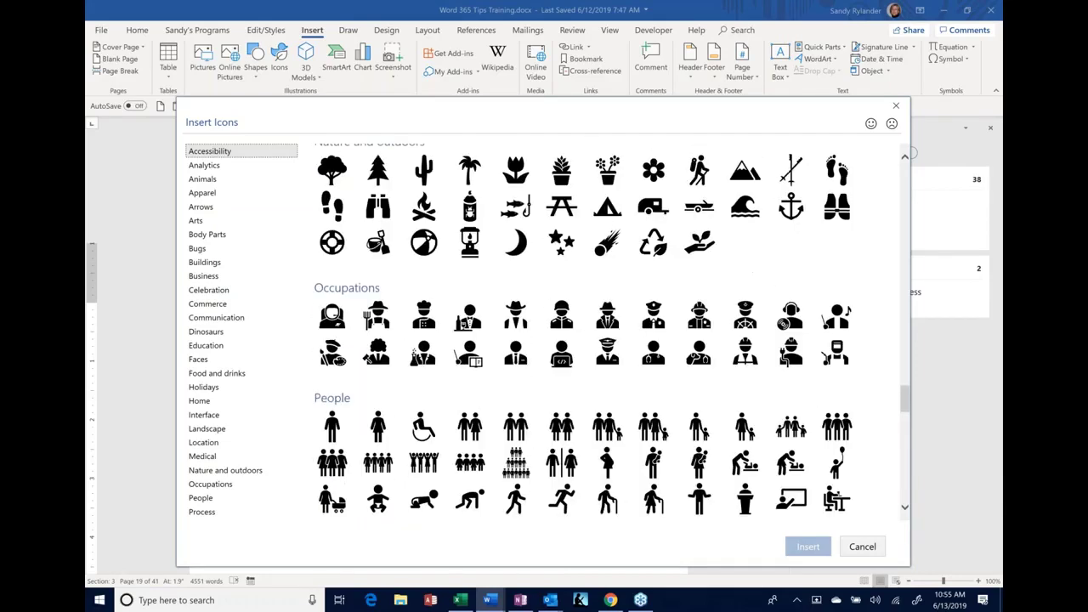
{"action": "scroll", "coordinate": [584, 333], "scroll_direction": "up", "scroll_amount": 8}
{"action": "scroll", "coordinate": [612, 332], "scroll_direction": "up", "scroll_amount": 1}
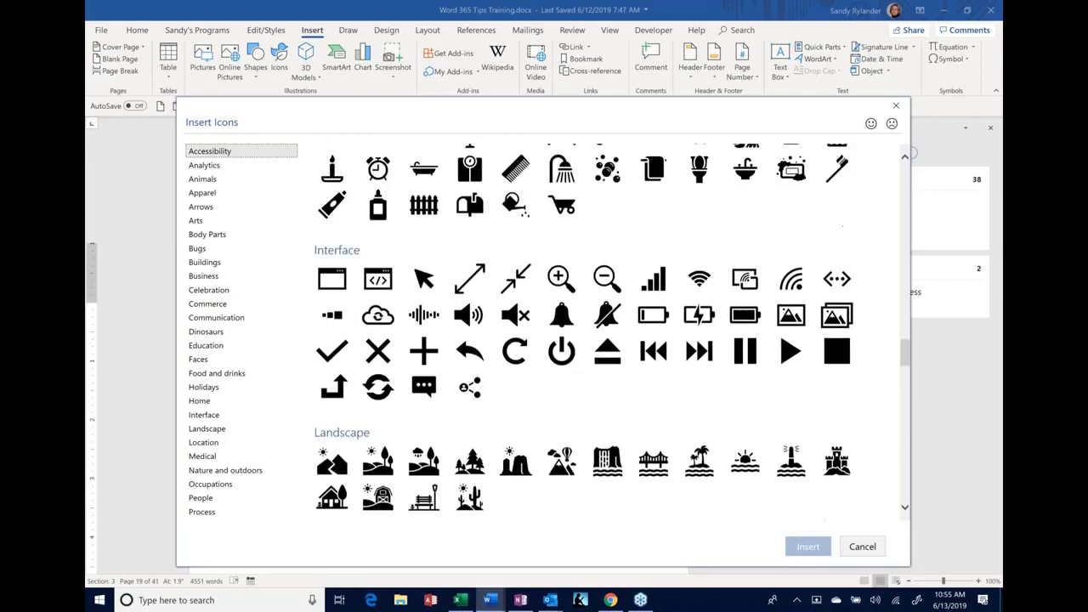
{"action": "scroll", "coordinate": [612, 333], "scroll_direction": "up", "scroll_amount": 4}
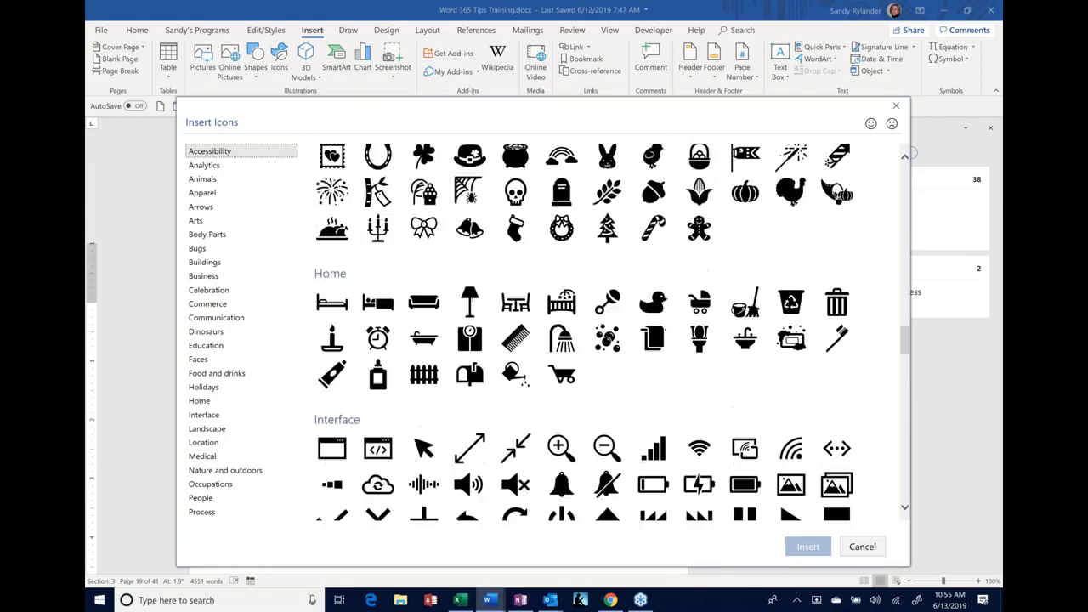
{"action": "scroll", "coordinate": [583, 332], "scroll_direction": "up", "scroll_amount": 2}
{"action": "scroll", "coordinate": [595, 332], "scroll_direction": "up", "scroll_amount": 4}
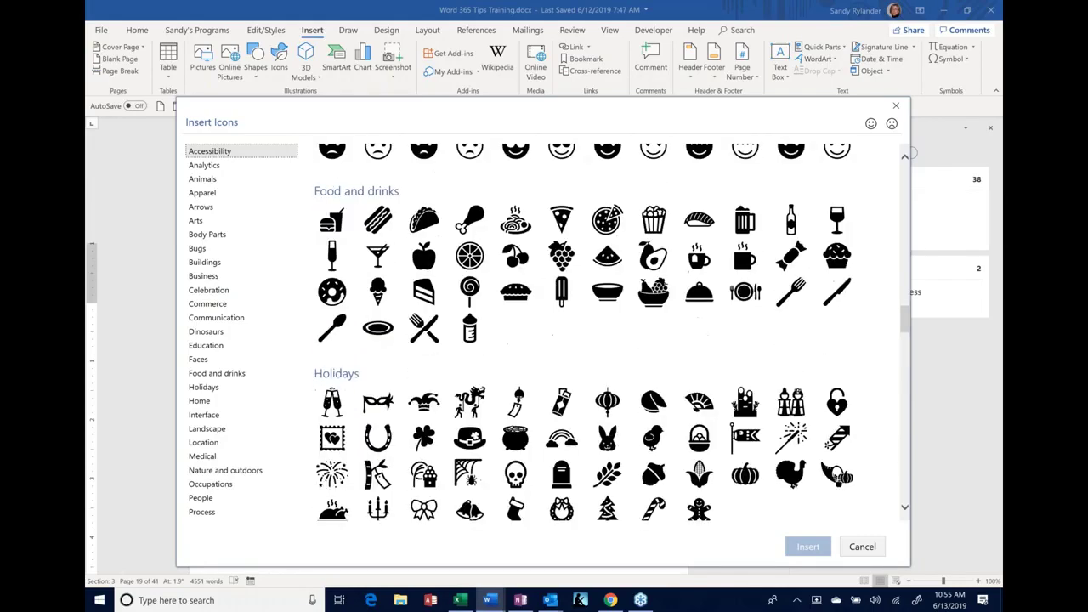
{"action": "scroll", "coordinate": [595, 332], "scroll_direction": "up", "scroll_amount": 17}
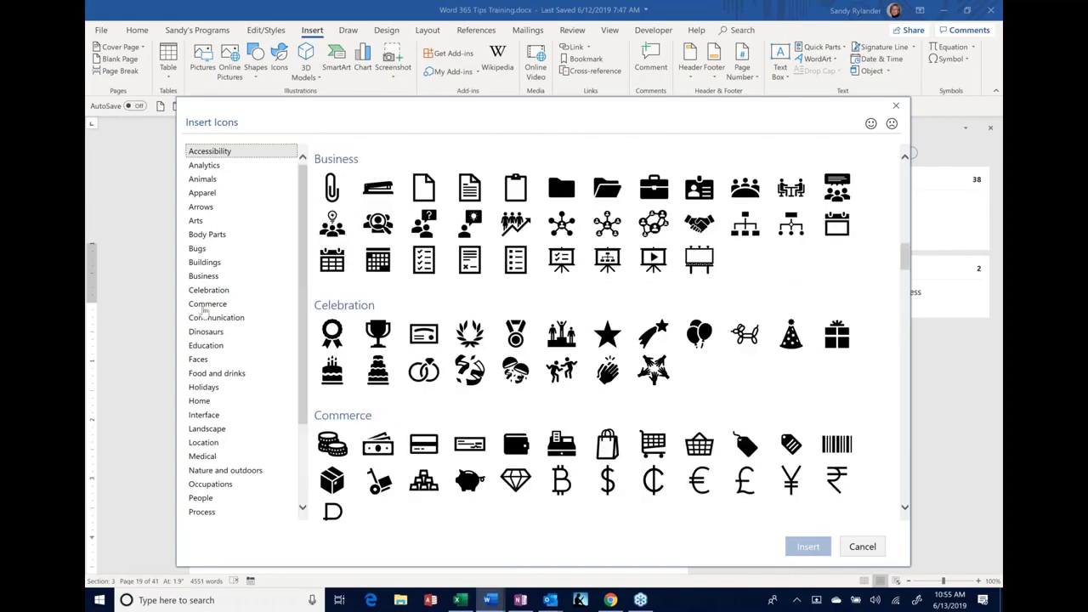
{"action": "left_click_drag", "start_coordinate": [207, 411], "coordinate": [214, 457]}
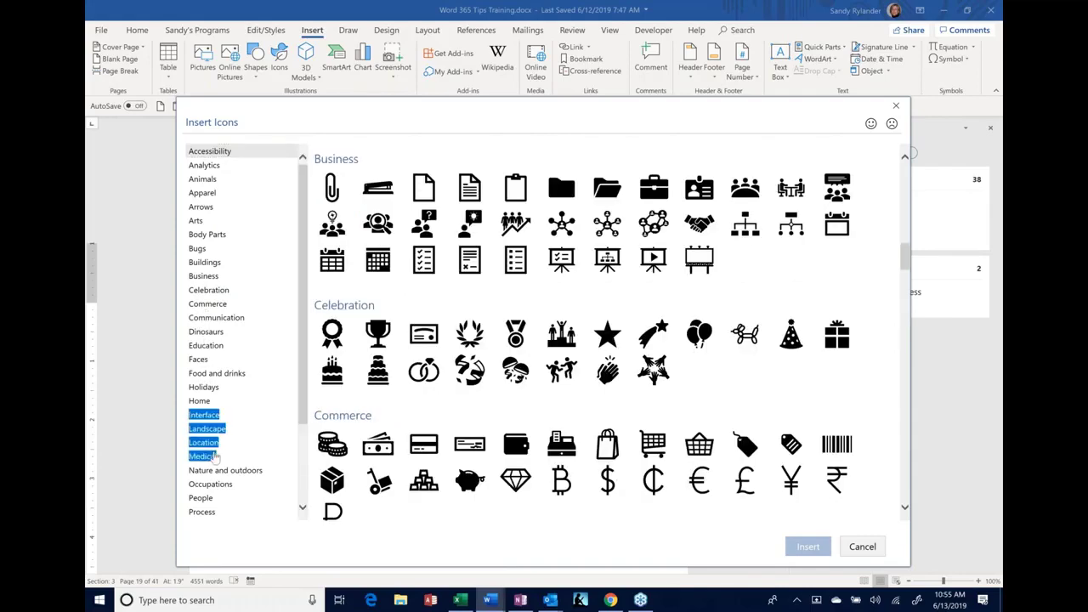
{"action": "left_click", "coordinate": [217, 158]}
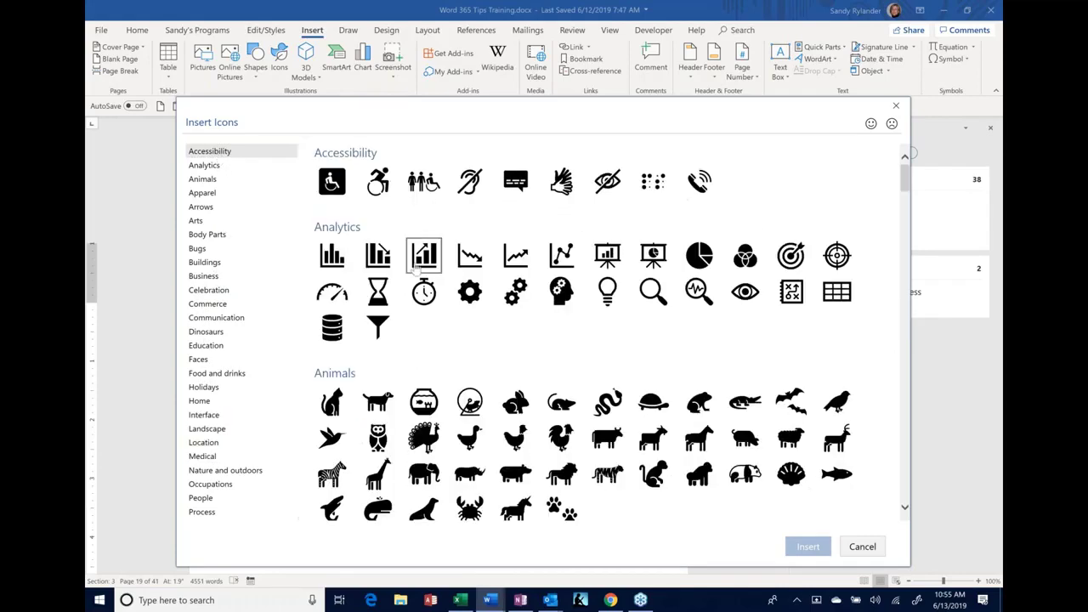
Go to the Arrows icon category and examine the icon sets from there through Technology and electronics.
{"action": "left_click", "coordinate": [201, 209]}
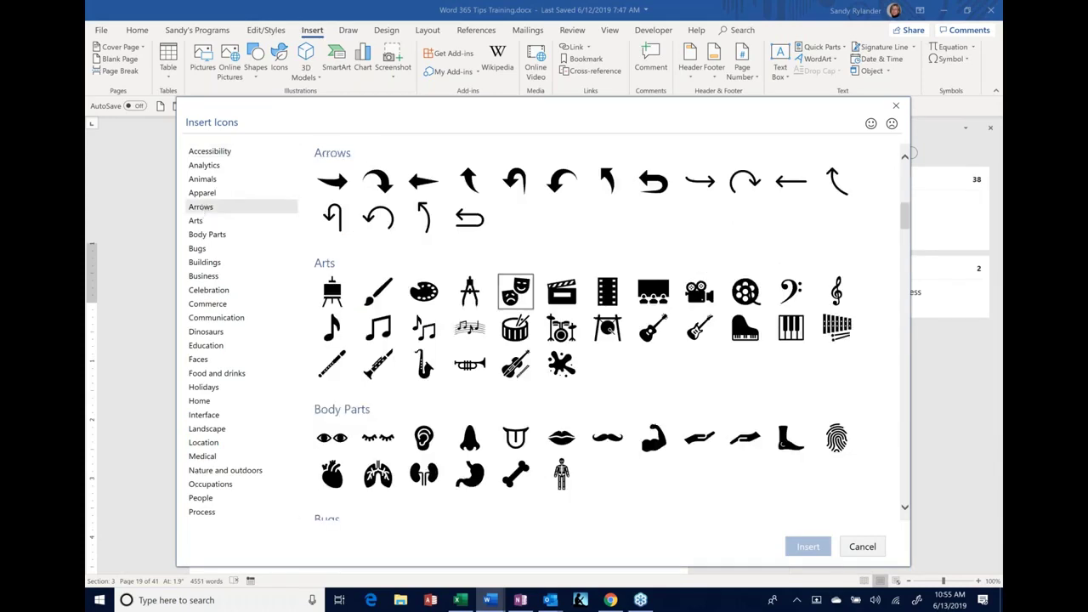
{"action": "scroll", "coordinate": [505, 321], "scroll_direction": "down", "scroll_amount": 1}
{"action": "scroll", "coordinate": [505, 321], "scroll_direction": "down", "scroll_amount": 4}
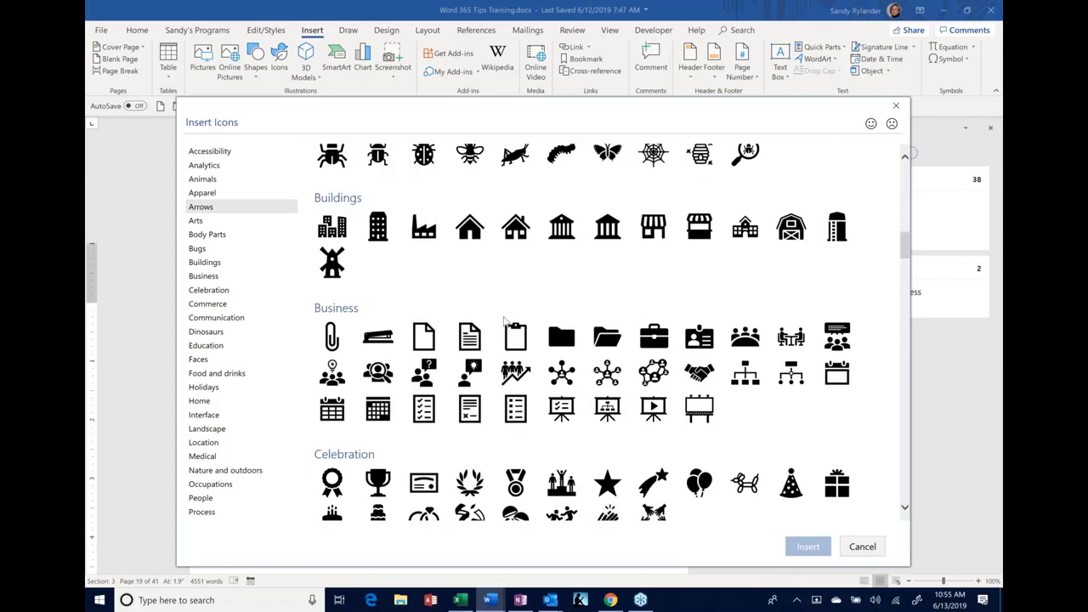
{"action": "scroll", "coordinate": [505, 322], "scroll_direction": "up", "scroll_amount": 4}
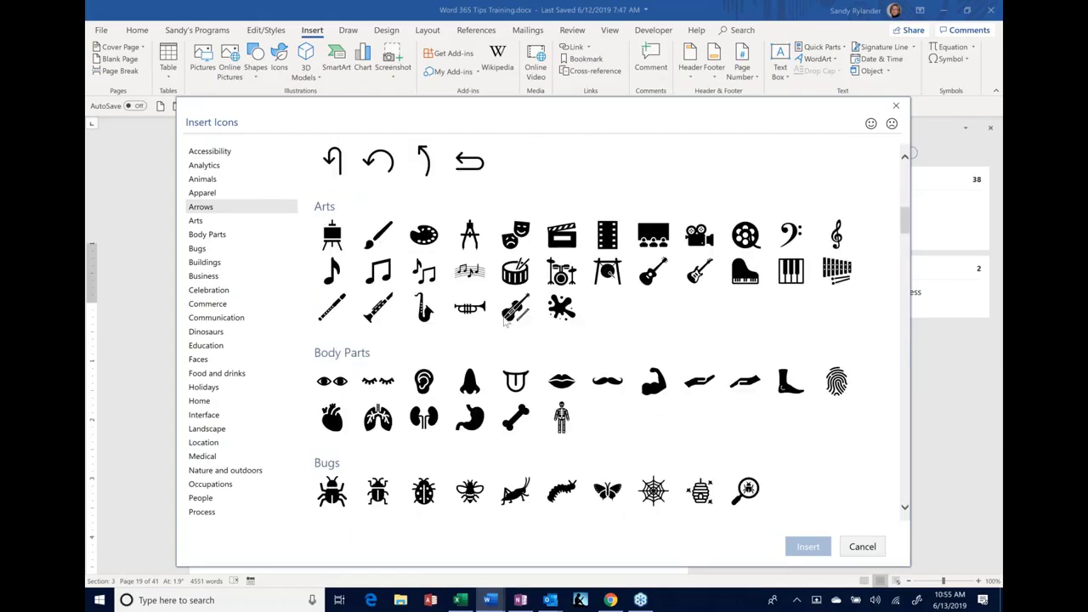
{"action": "scroll", "coordinate": [504, 321], "scroll_direction": "up", "scroll_amount": 7}
{"action": "scroll", "coordinate": [504, 321], "scroll_direction": "down", "scroll_amount": 5}
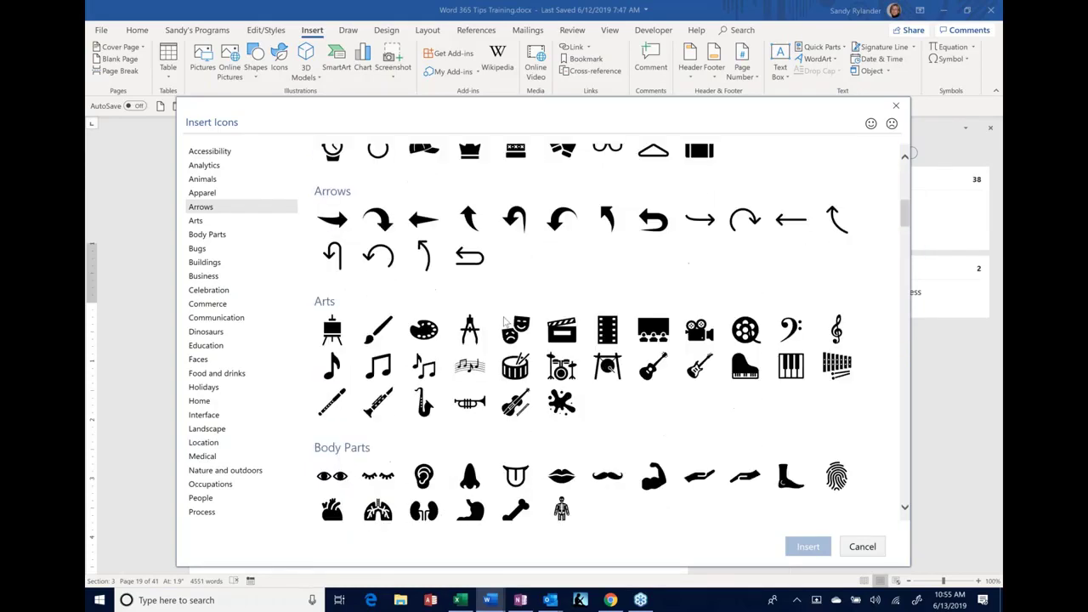
{"action": "scroll", "coordinate": [504, 321], "scroll_direction": "down", "scroll_amount": 7}
{"action": "scroll", "coordinate": [505, 321], "scroll_direction": "down", "scroll_amount": 5}
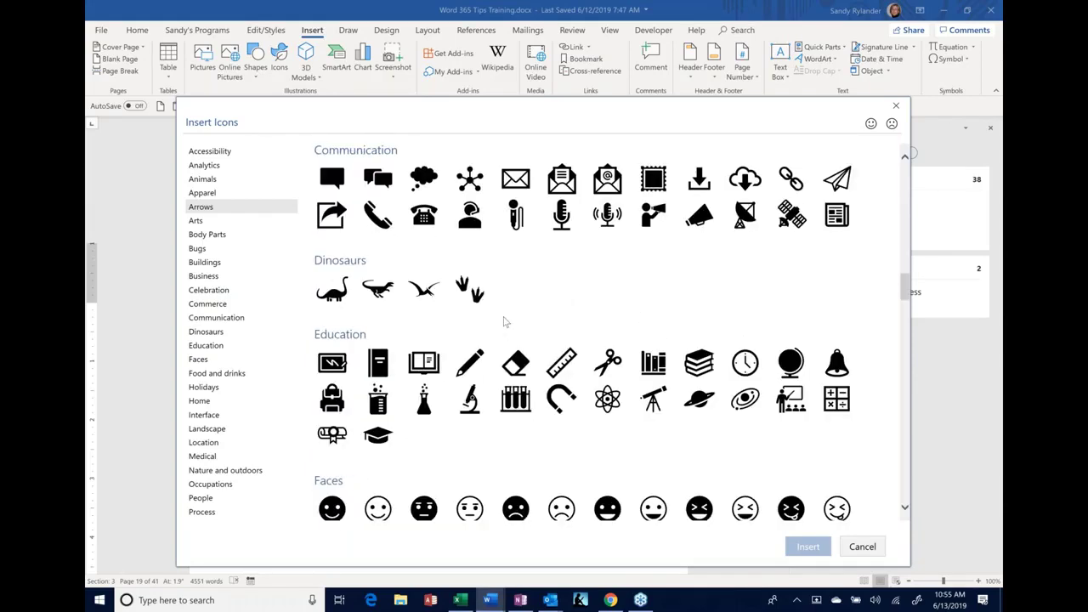
{"action": "scroll", "coordinate": [505, 321], "scroll_direction": "down", "scroll_amount": 1}
{"action": "scroll", "coordinate": [505, 322], "scroll_direction": "down", "scroll_amount": 12}
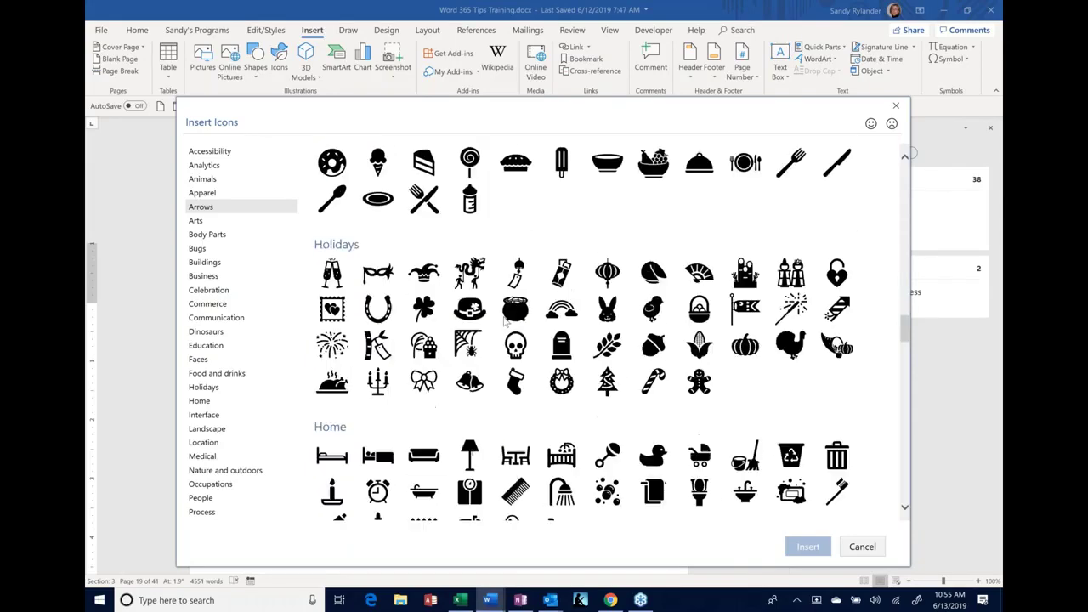
{"action": "scroll", "coordinate": [505, 321], "scroll_direction": "down", "scroll_amount": 6}
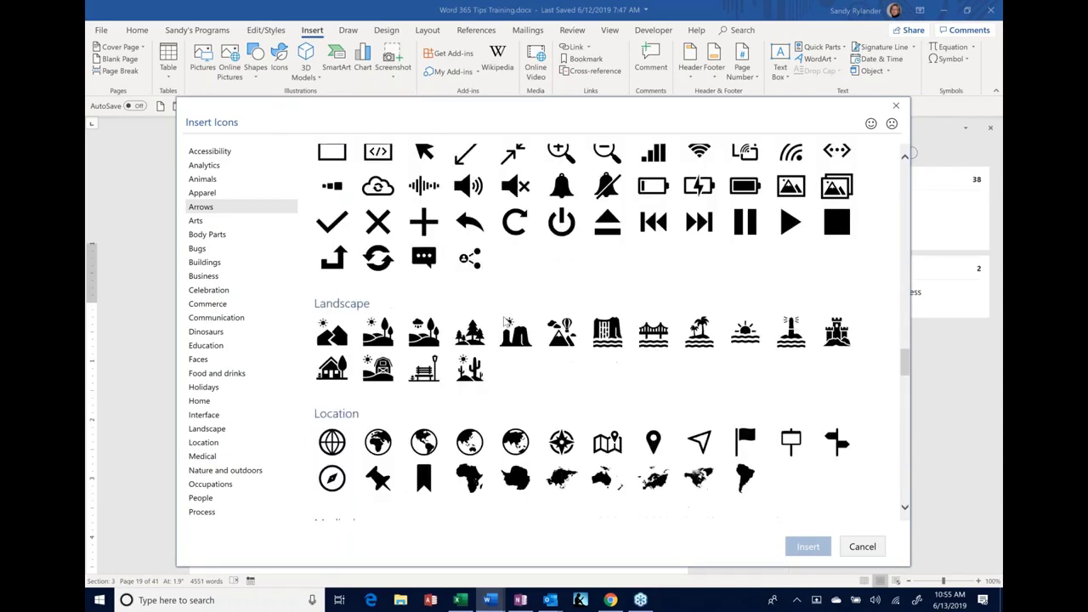
{"action": "scroll", "coordinate": [506, 321], "scroll_direction": "down", "scroll_amount": 20}
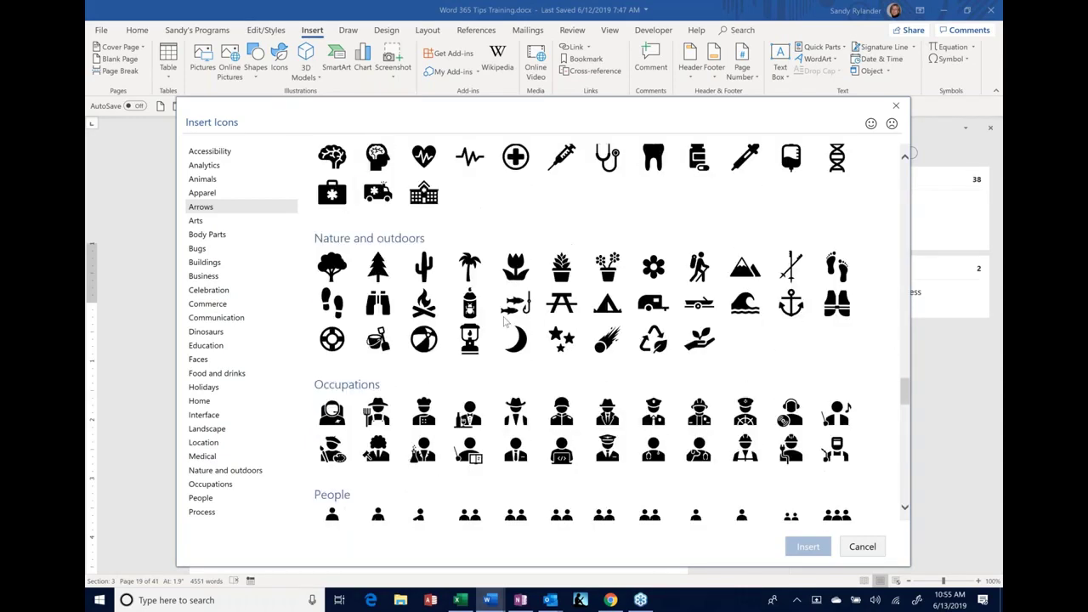
{"action": "scroll", "coordinate": [506, 321], "scroll_direction": "down", "scroll_amount": 20}
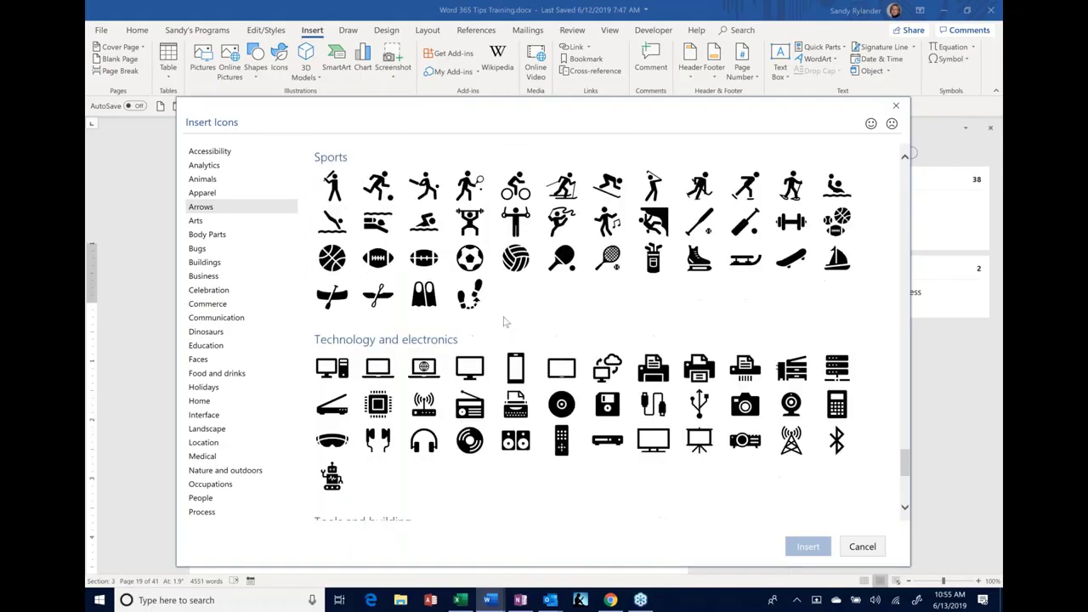
{"action": "scroll", "coordinate": [505, 321], "scroll_direction": "up", "scroll_amount": 3}
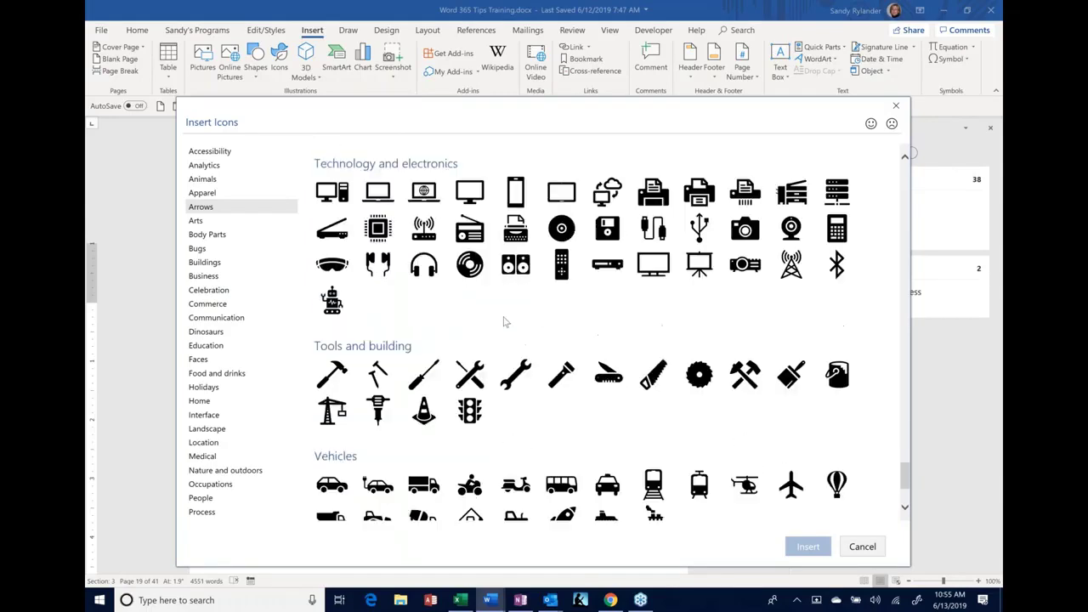
{"action": "scroll", "coordinate": [503, 321], "scroll_direction": "up", "scroll_amount": 1}
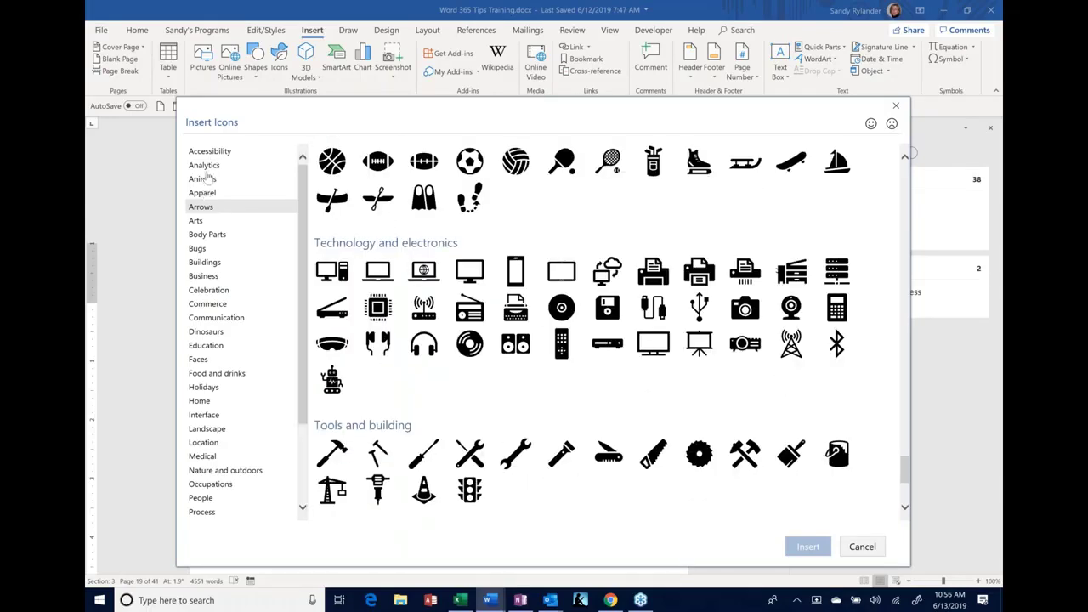
Return to the Accessibility icon category and examine the icon sets from there down past Sports.
{"action": "left_click", "coordinate": [208, 166]}
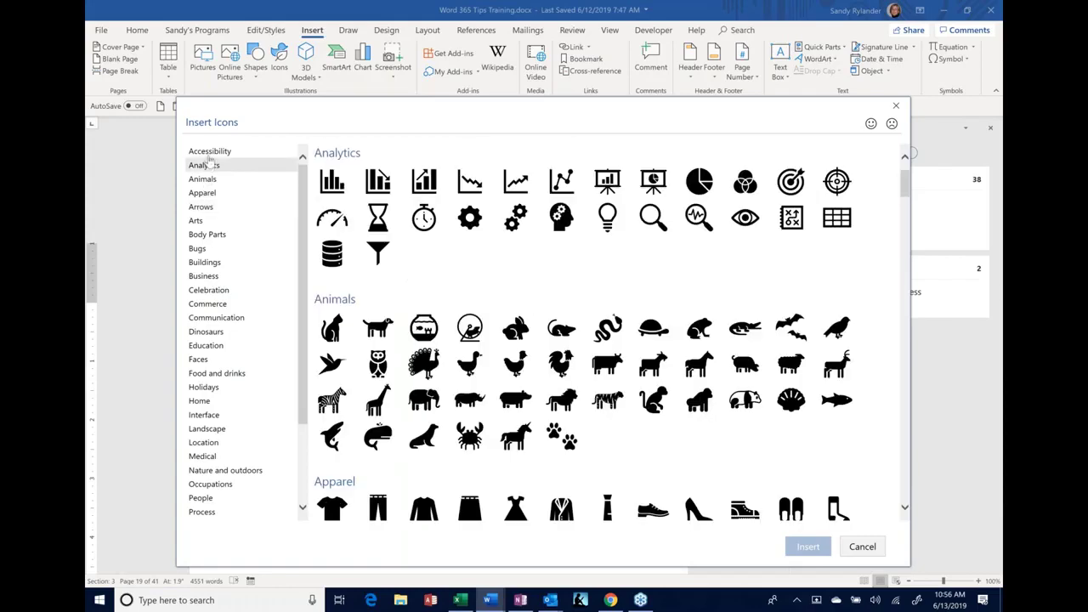
{"action": "left_click", "coordinate": [209, 152]}
{"action": "scroll", "coordinate": [583, 340], "scroll_direction": "down", "scroll_amount": 5}
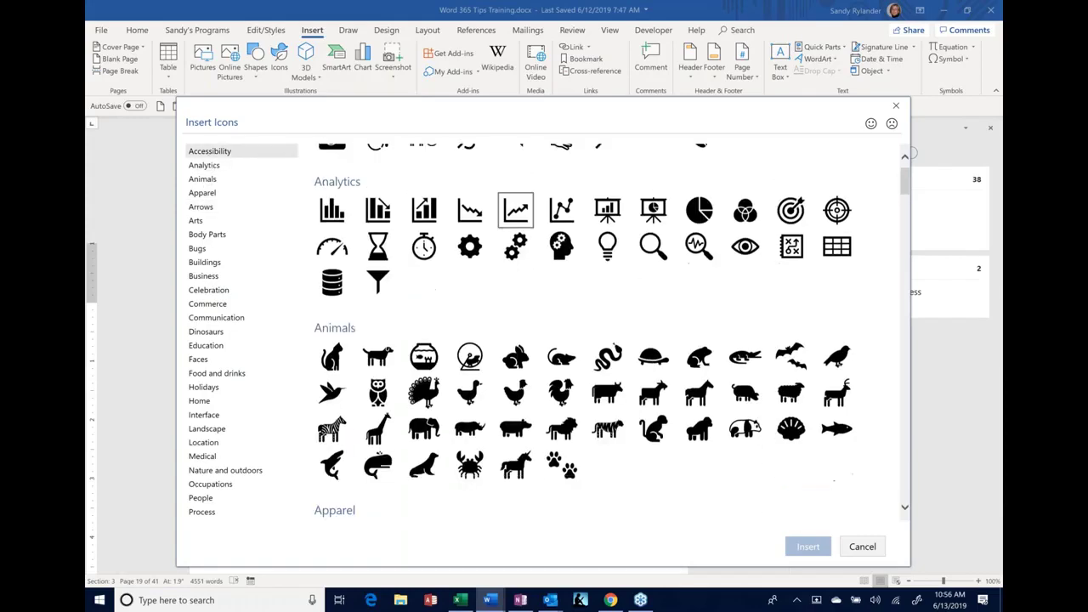
{"action": "scroll", "coordinate": [583, 340], "scroll_direction": "down", "scroll_amount": 7}
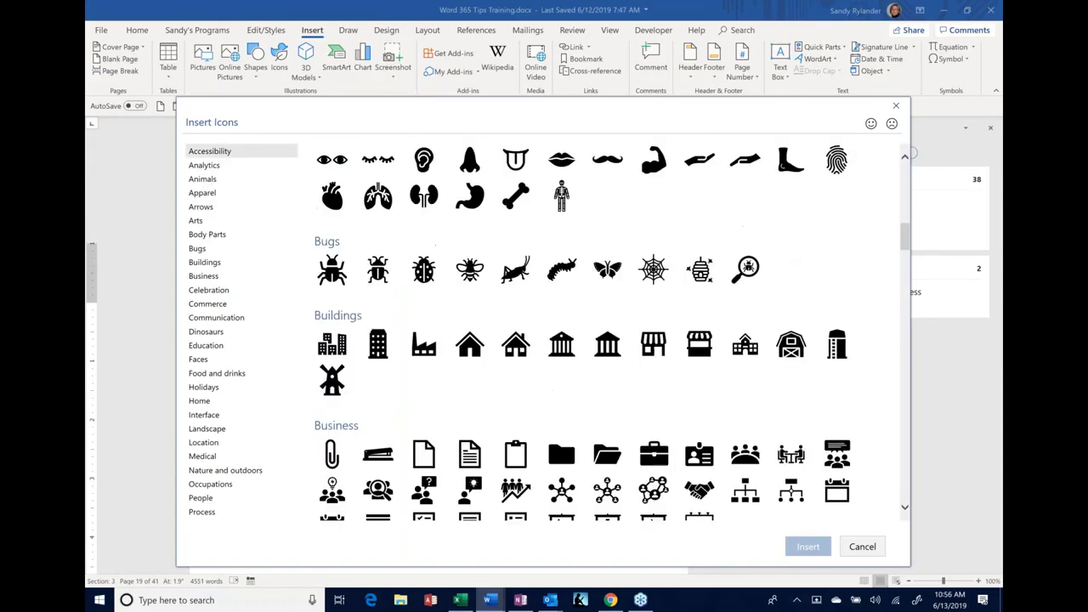
{"action": "scroll", "coordinate": [583, 340], "scroll_direction": "down", "scroll_amount": 6}
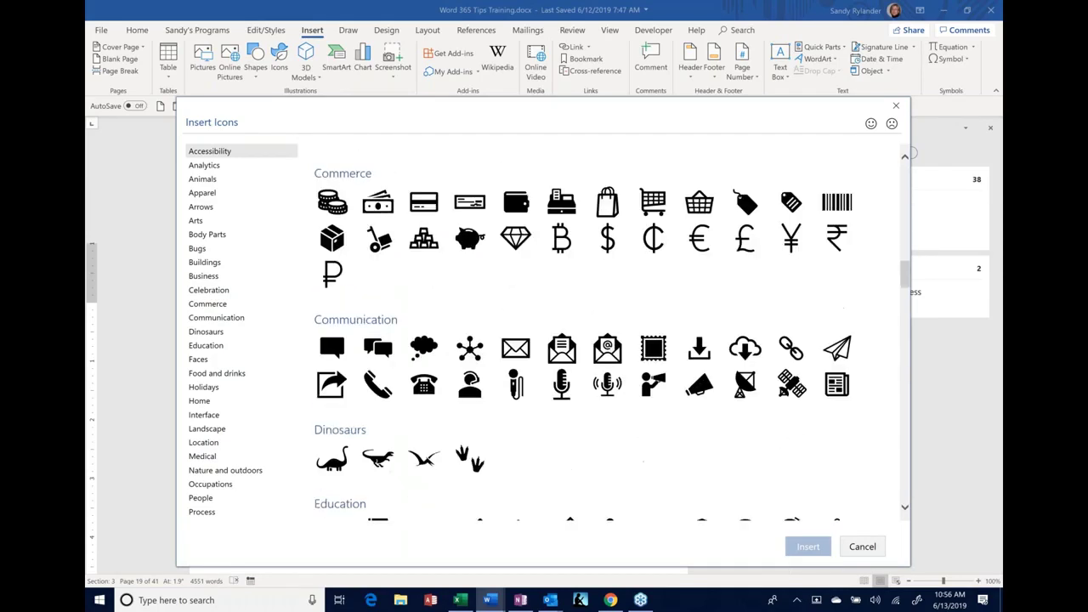
{"action": "scroll", "coordinate": [342, 285], "scroll_direction": "down", "scroll_amount": 4}
{"action": "scroll", "coordinate": [343, 284], "scroll_direction": "up", "scroll_amount": 6}
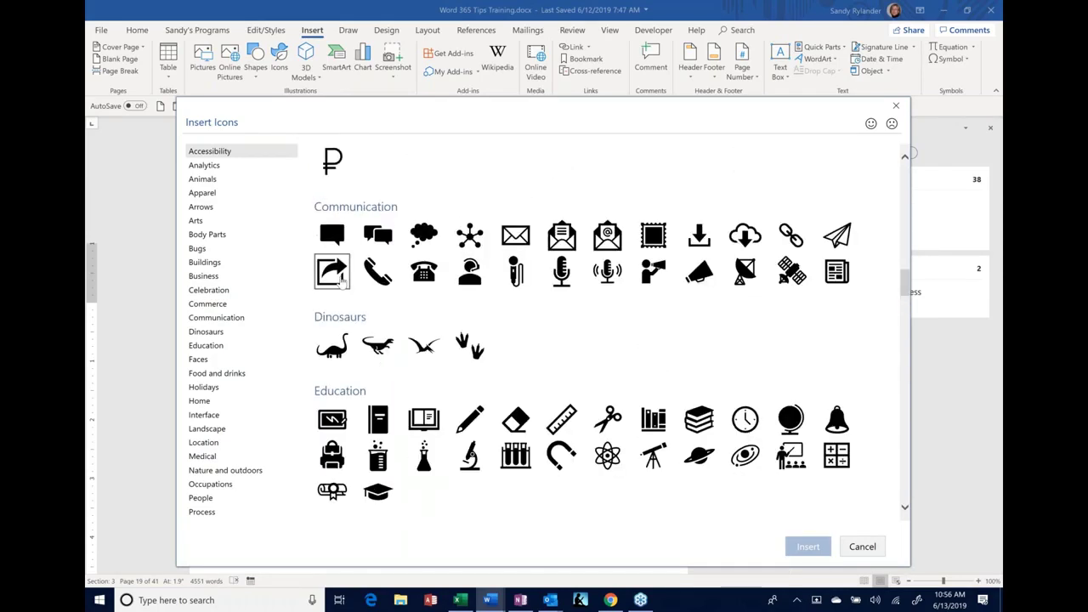
{"action": "scroll", "coordinate": [343, 285], "scroll_direction": "down", "scroll_amount": 3}
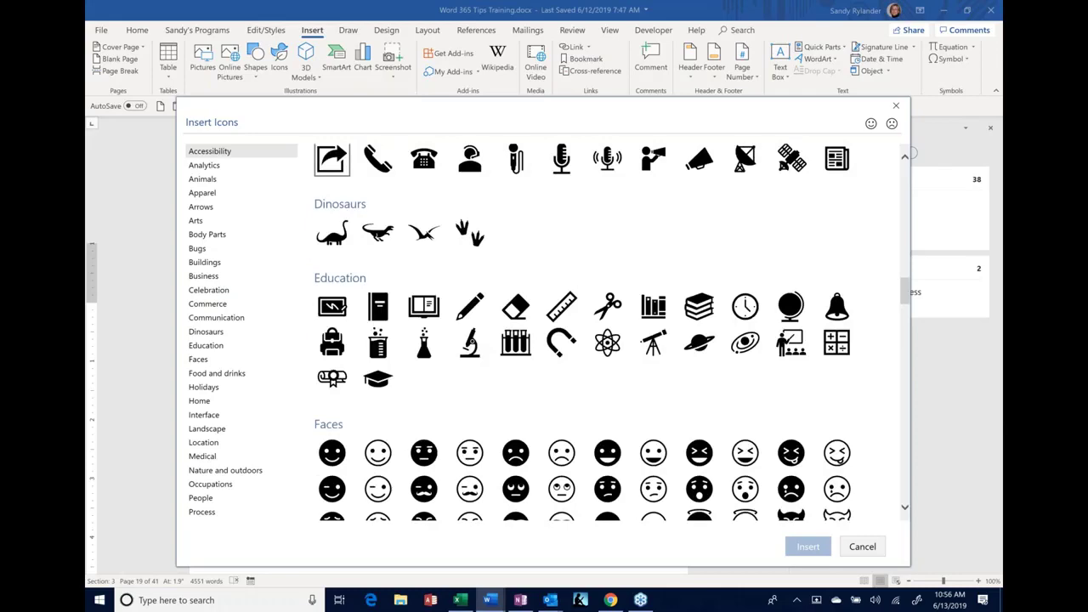
{"action": "scroll", "coordinate": [583, 332], "scroll_direction": "down", "scroll_amount": 10}
{"action": "scroll", "coordinate": [583, 331], "scroll_direction": "down", "scroll_amount": 12}
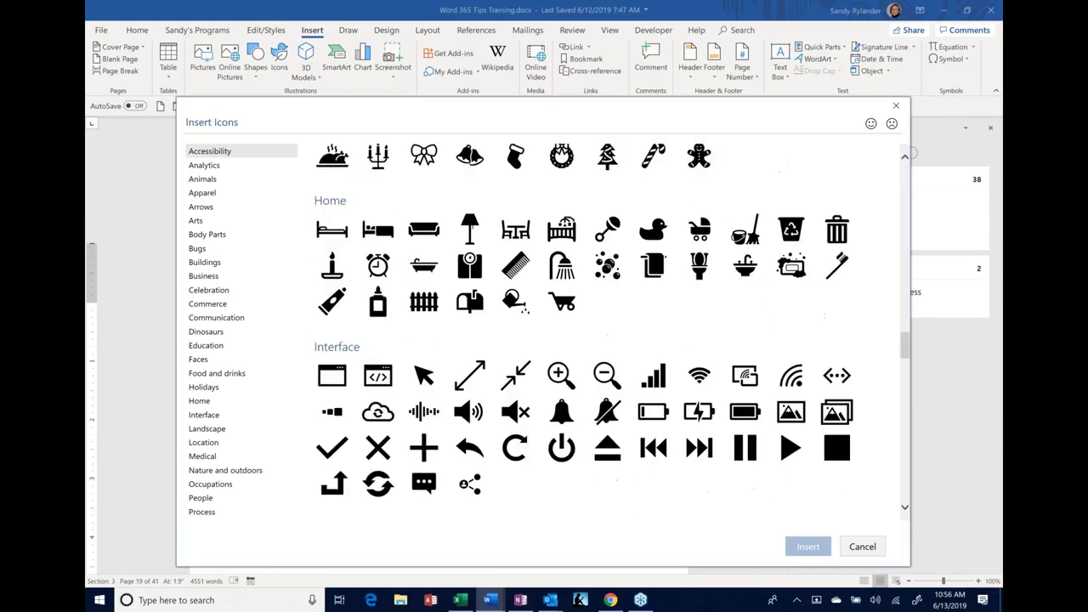
{"action": "scroll", "coordinate": [583, 332], "scroll_direction": "down", "scroll_amount": 8}
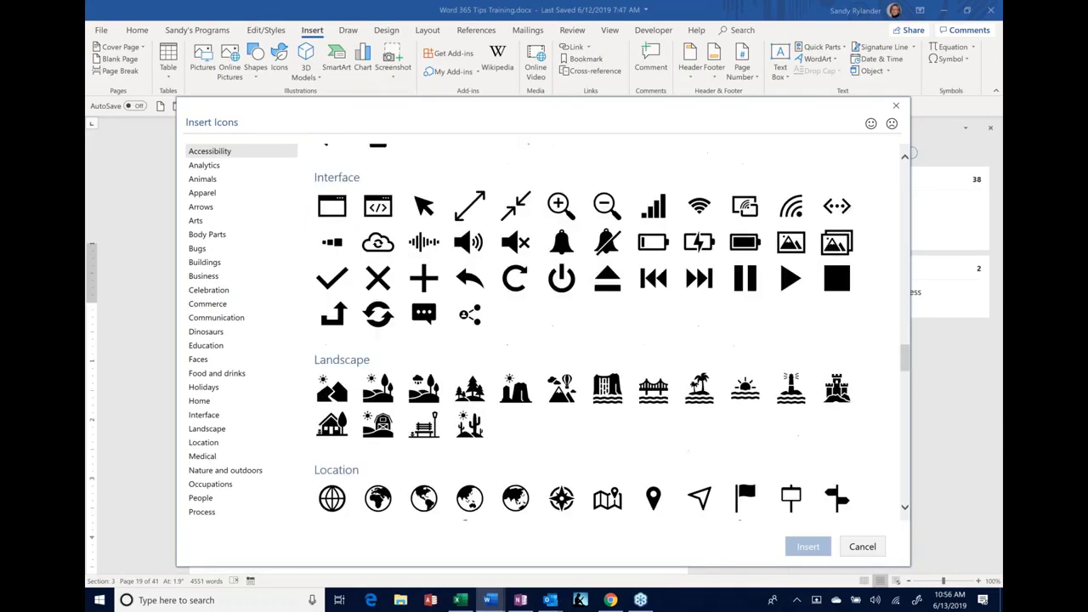
{"action": "scroll", "coordinate": [583, 331], "scroll_direction": "down", "scroll_amount": 4}
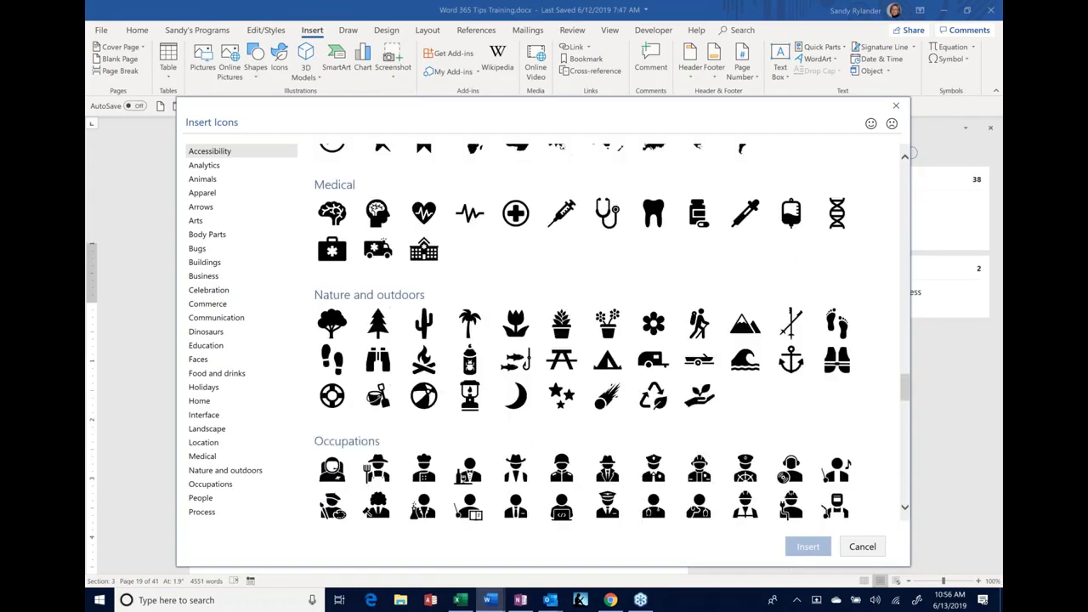
{"action": "scroll", "coordinate": [583, 331], "scroll_direction": "down", "scroll_amount": 15}
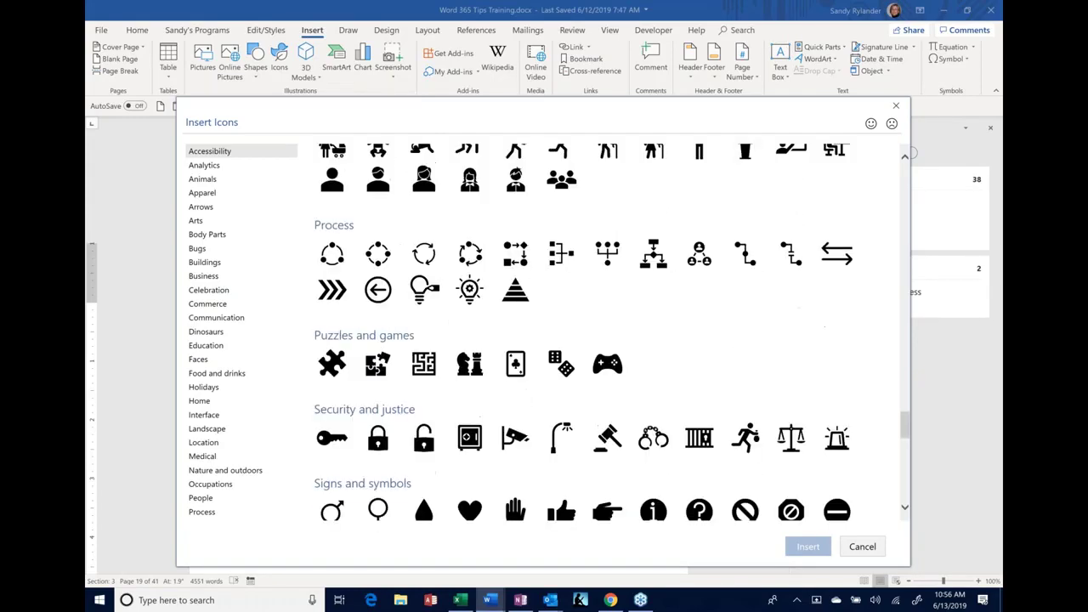
{"action": "scroll", "coordinate": [583, 331], "scroll_direction": "down", "scroll_amount": 8}
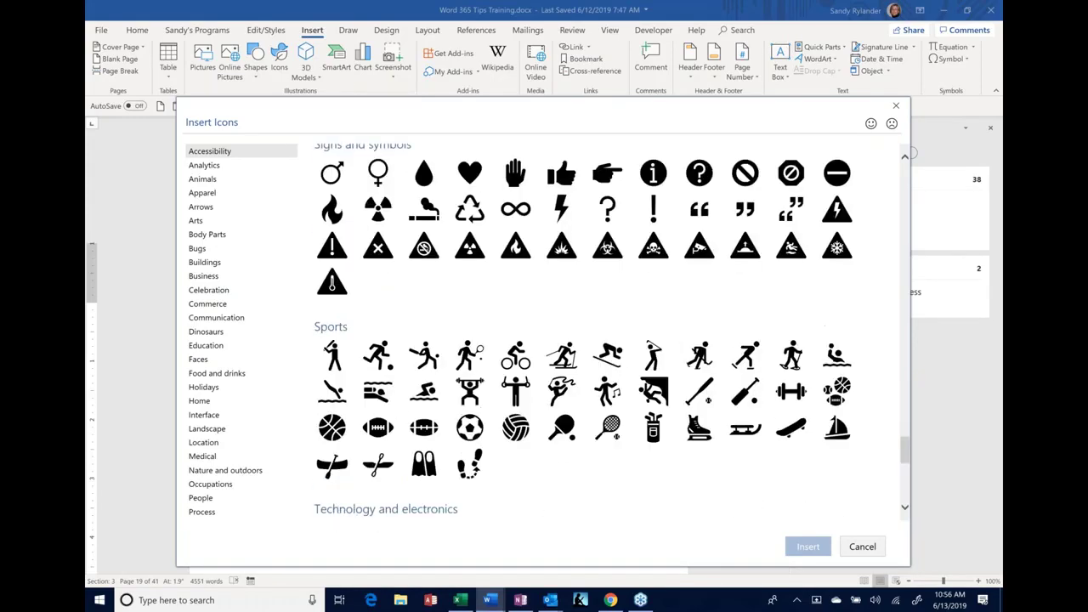
{"action": "scroll", "coordinate": [583, 331], "scroll_direction": "down", "scroll_amount": 12}
Insert the table grid icon from the Analytics category below the heading, and delete it from the page.
{"action": "scroll", "coordinate": [583, 332], "scroll_direction": "up", "scroll_amount": 8}
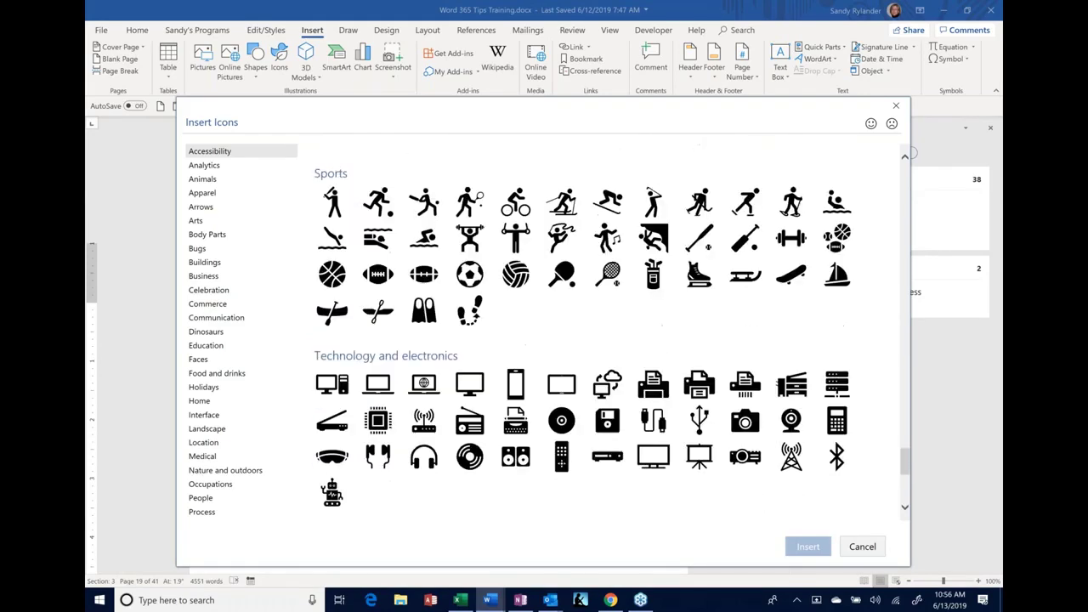
{"action": "scroll", "coordinate": [583, 331], "scroll_direction": "up", "scroll_amount": 6}
{"action": "scroll", "coordinate": [583, 331], "scroll_direction": "up", "scroll_amount": 6}
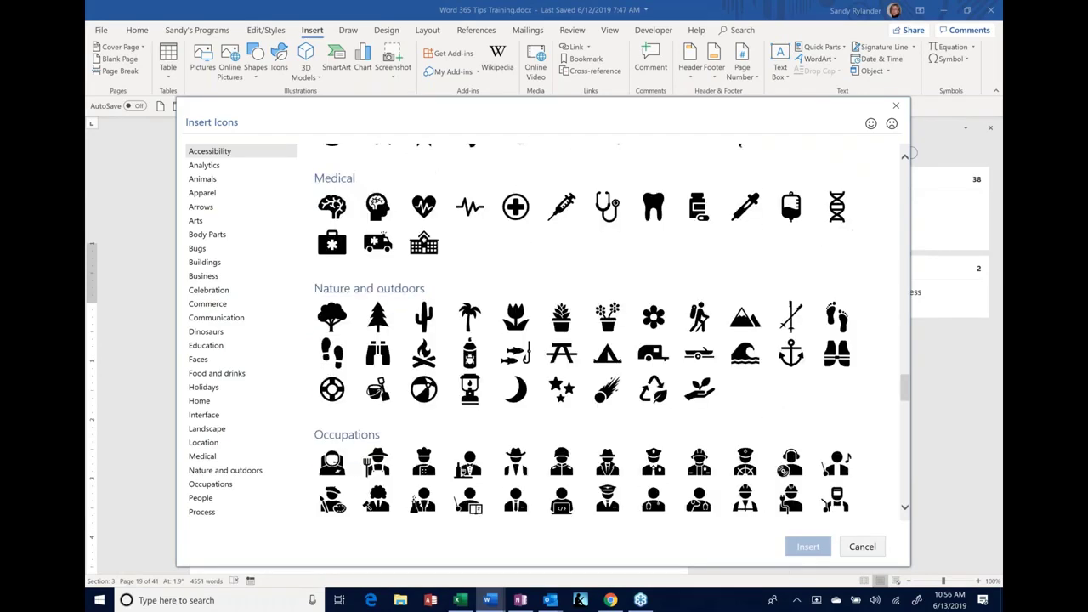
{"action": "scroll", "coordinate": [583, 332], "scroll_direction": "up", "scroll_amount": 20}
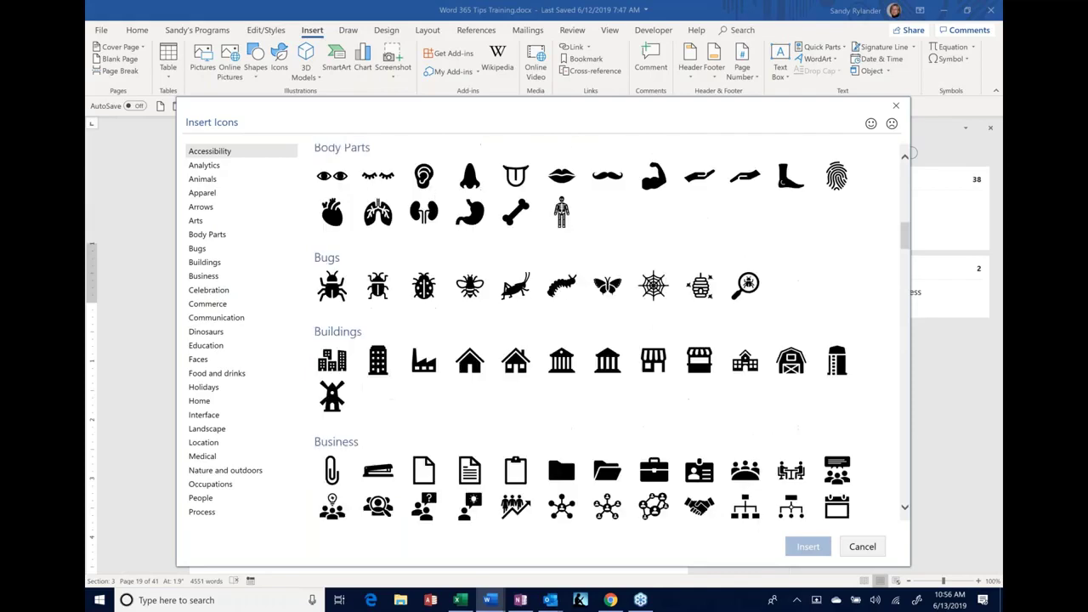
{"action": "scroll", "coordinate": [583, 331], "scroll_direction": "up", "scroll_amount": 12}
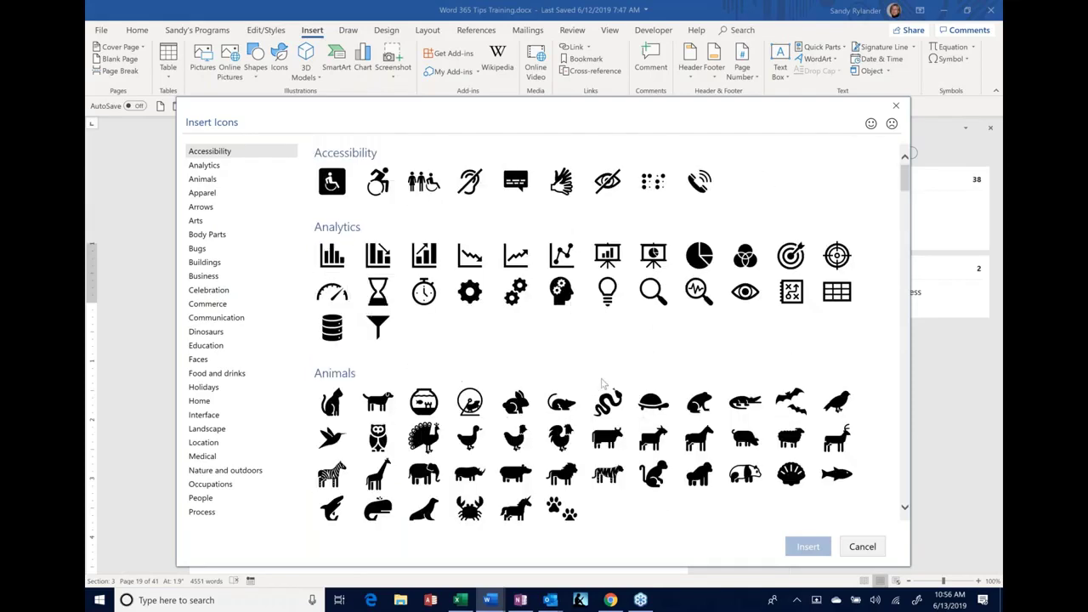
{"action": "left_click", "coordinate": [842, 302]}
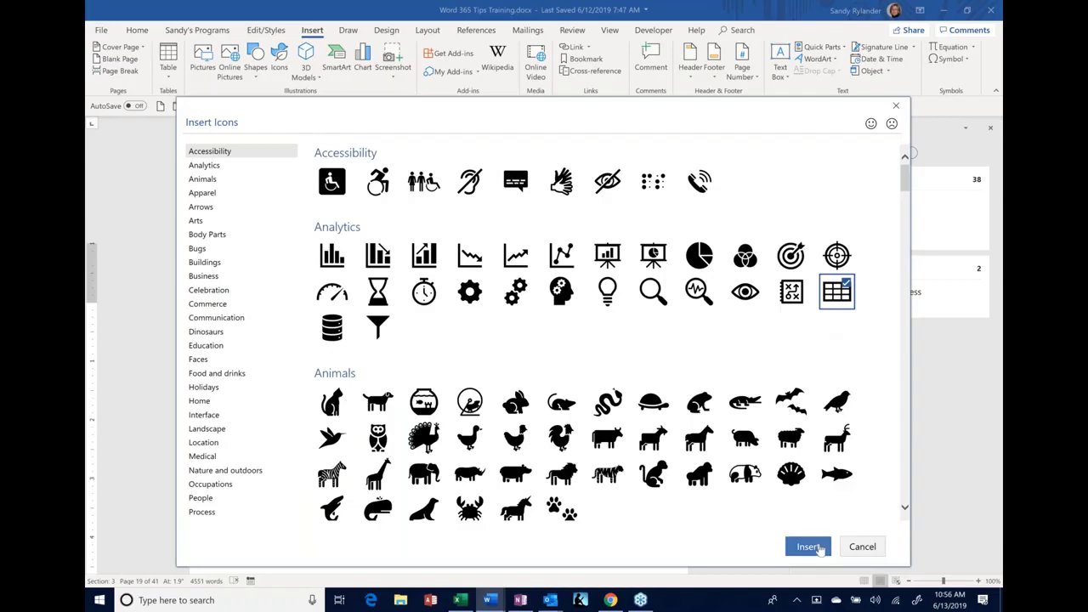
{"action": "left_click", "coordinate": [818, 549]}
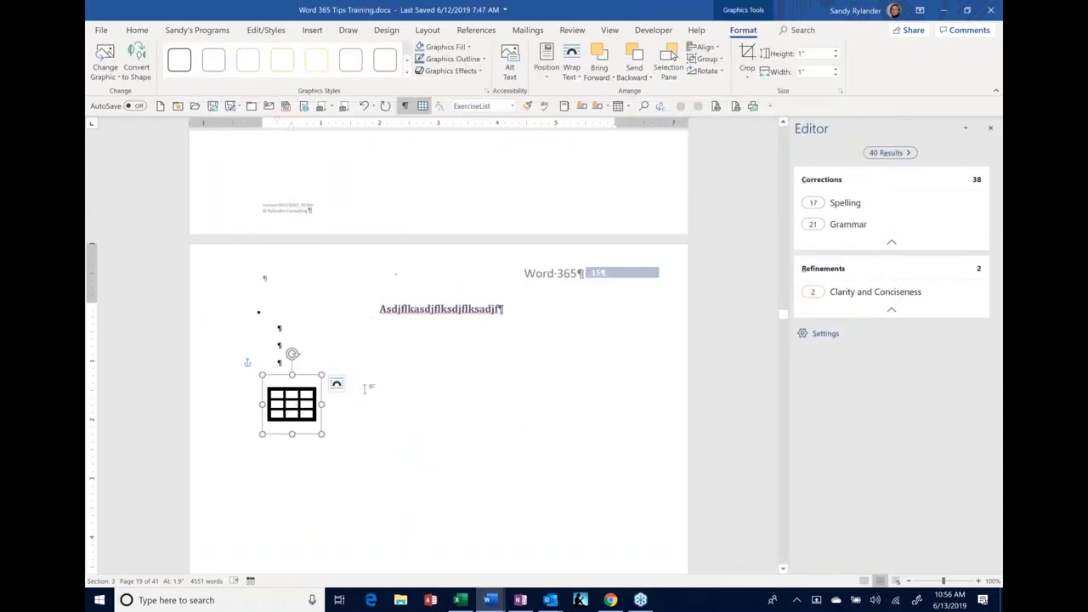
{"action": "key", "text": "Delete"}
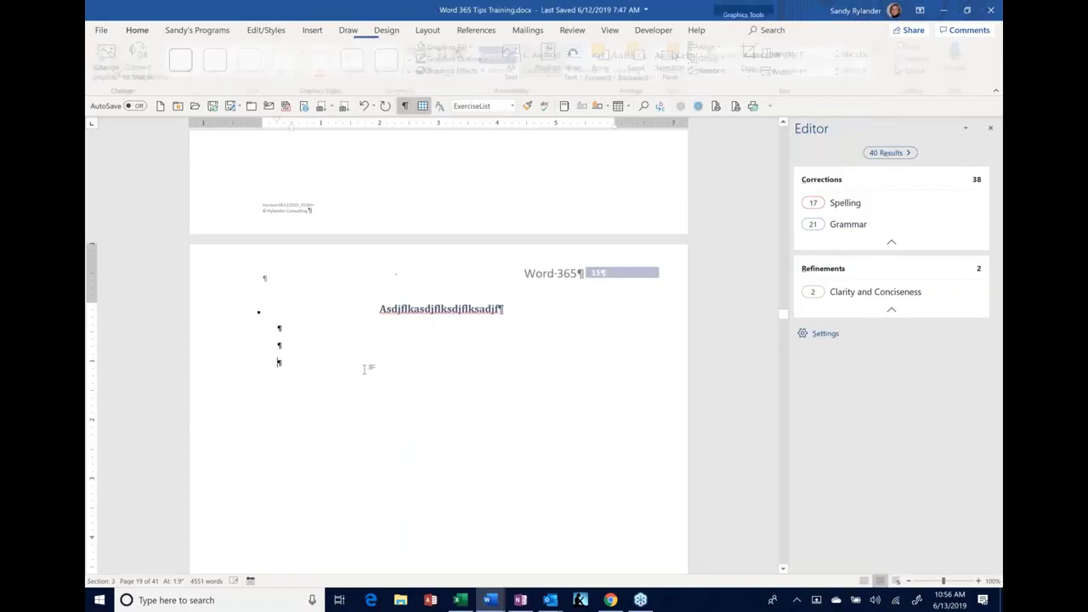
Look at the Legacy Forms and ActiveX controls among the Developer tools.
{"action": "left_click", "coordinate": [653, 30]}
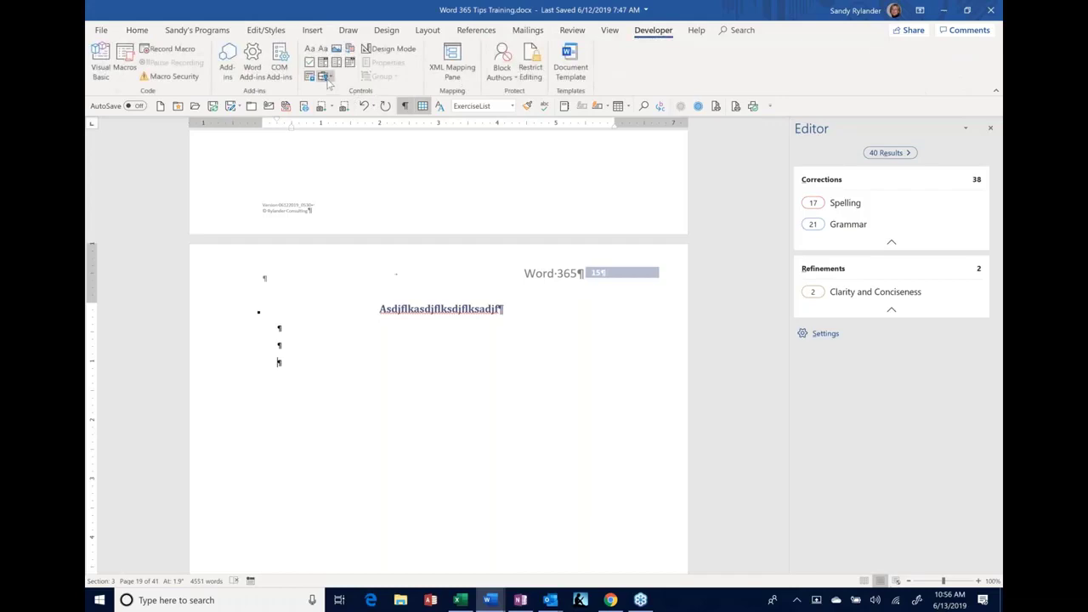
{"action": "left_click", "coordinate": [328, 78]}
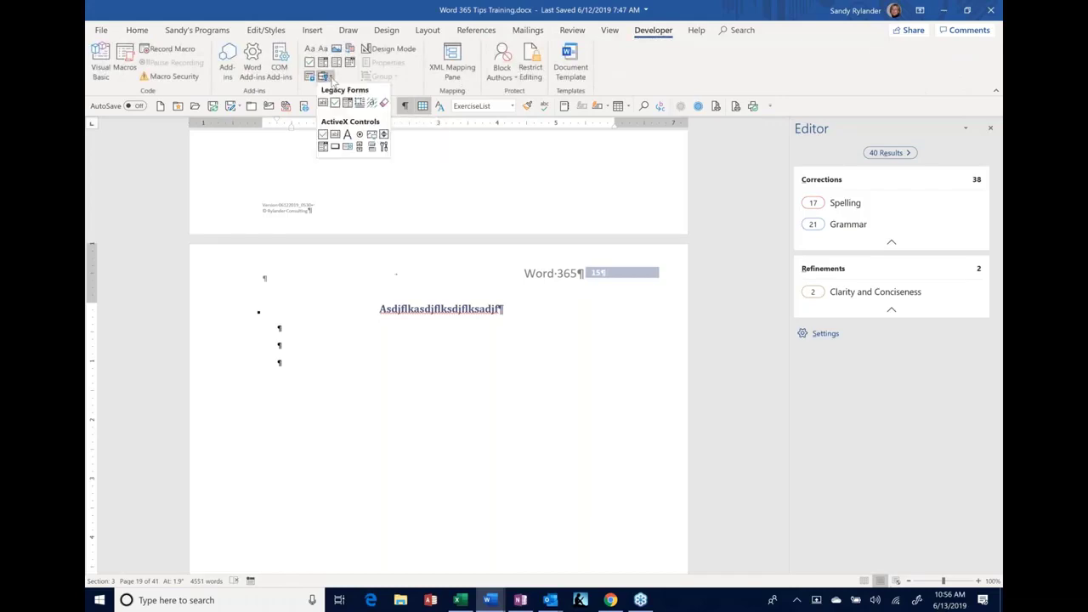
{"action": "left_click", "coordinate": [691, 76]}
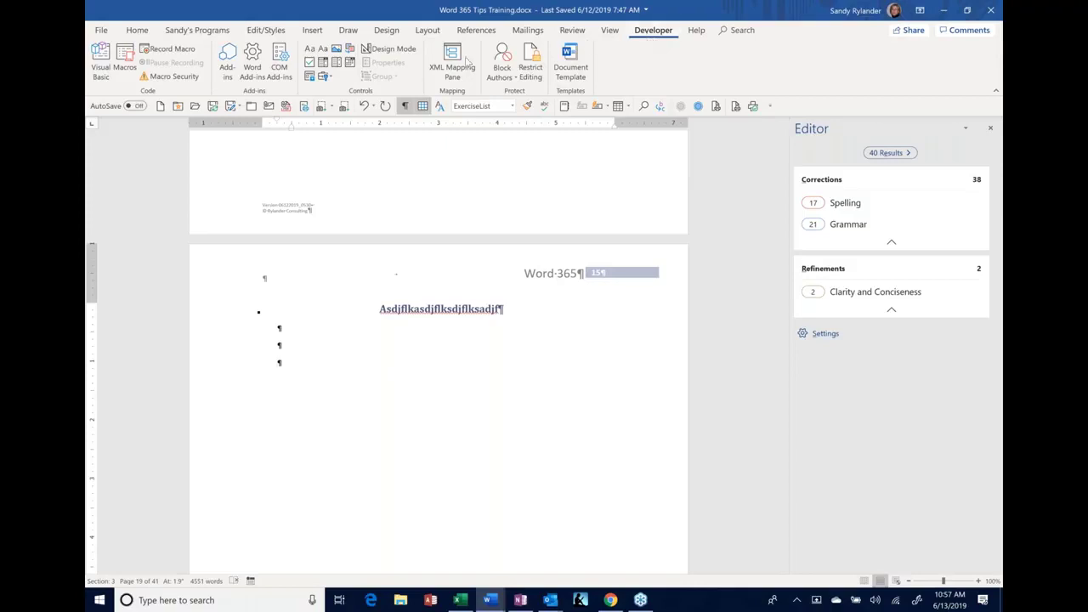
Make sure the Developer tab is enabled in the ribbon customization options and accept the settings.
{"action": "right_click", "coordinate": [653, 36]}
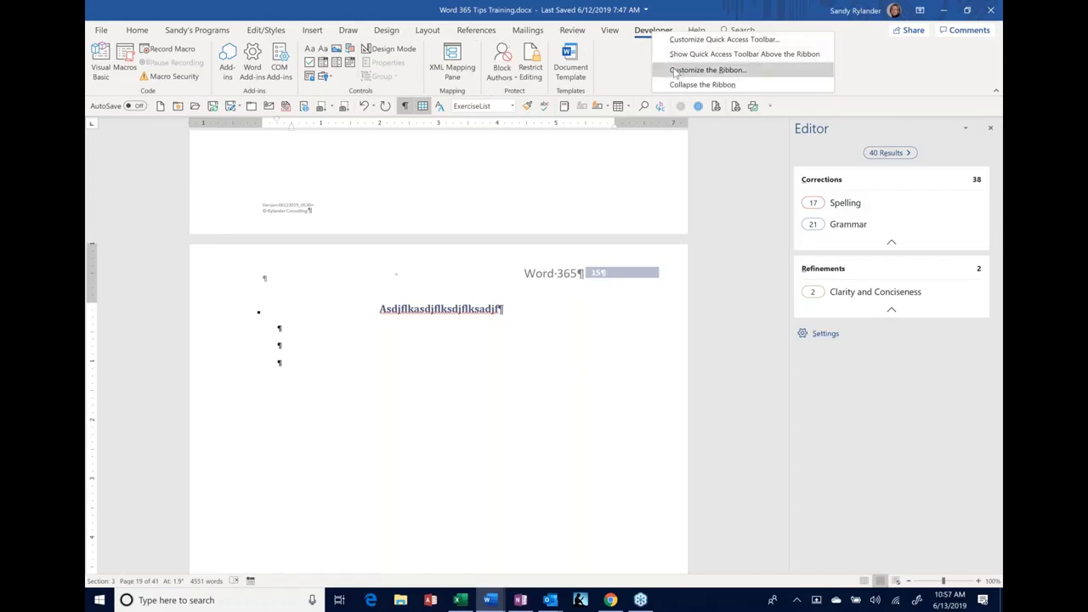
{"action": "left_click", "coordinate": [707, 70]}
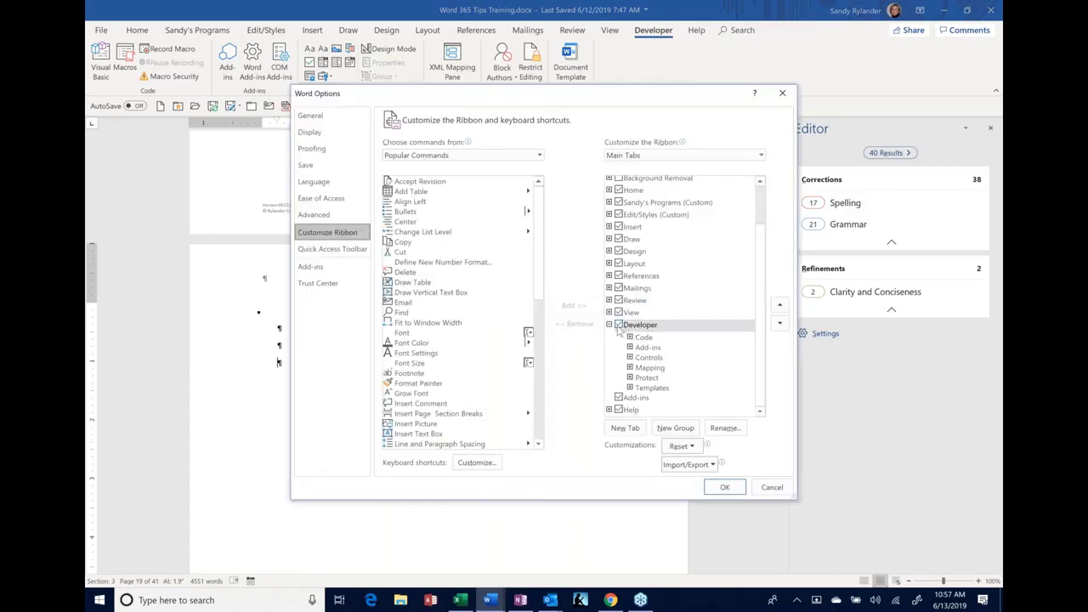
{"action": "left_click", "coordinate": [618, 327]}
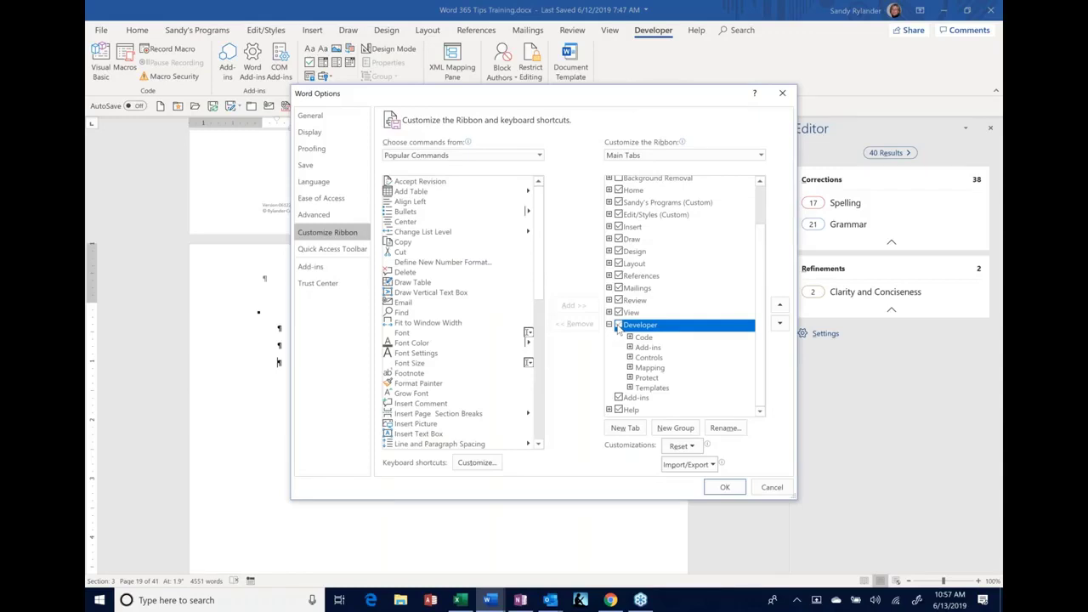
{"action": "left_click", "coordinate": [724, 487]}
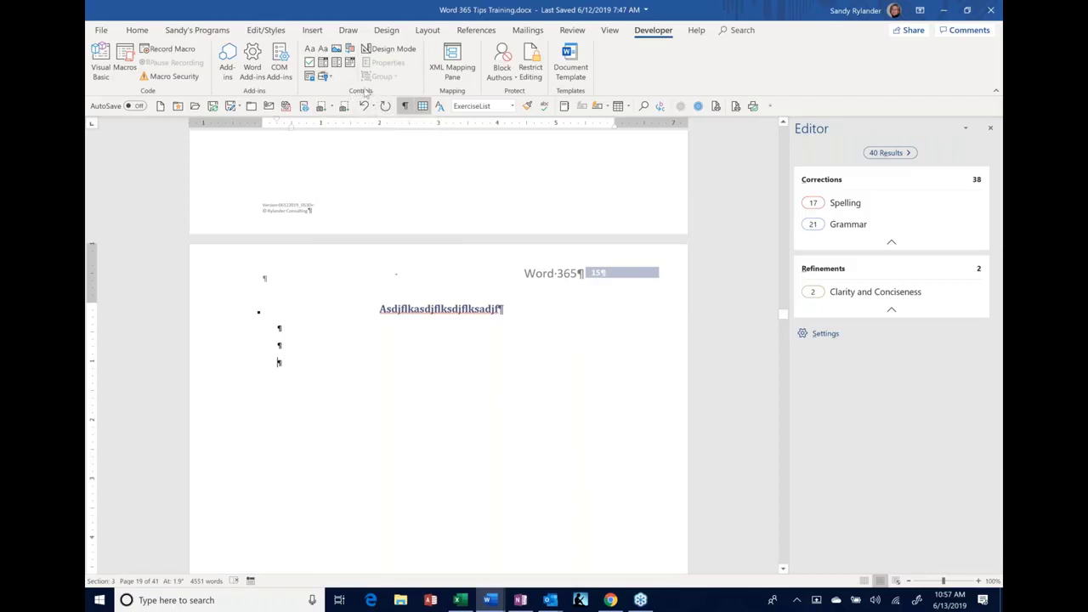
Insert a legacy Check Box Form Field in the last blank paragraph below the heading and add three blank paragraphs after it.
{"action": "left_click", "coordinate": [331, 77]}
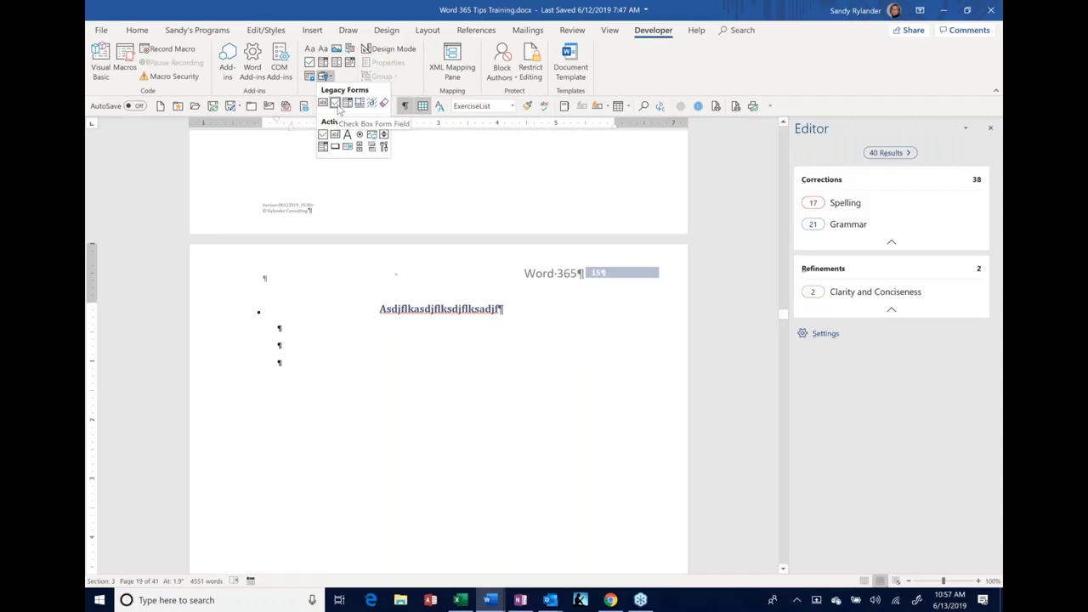
{"action": "left_click", "coordinate": [337, 104]}
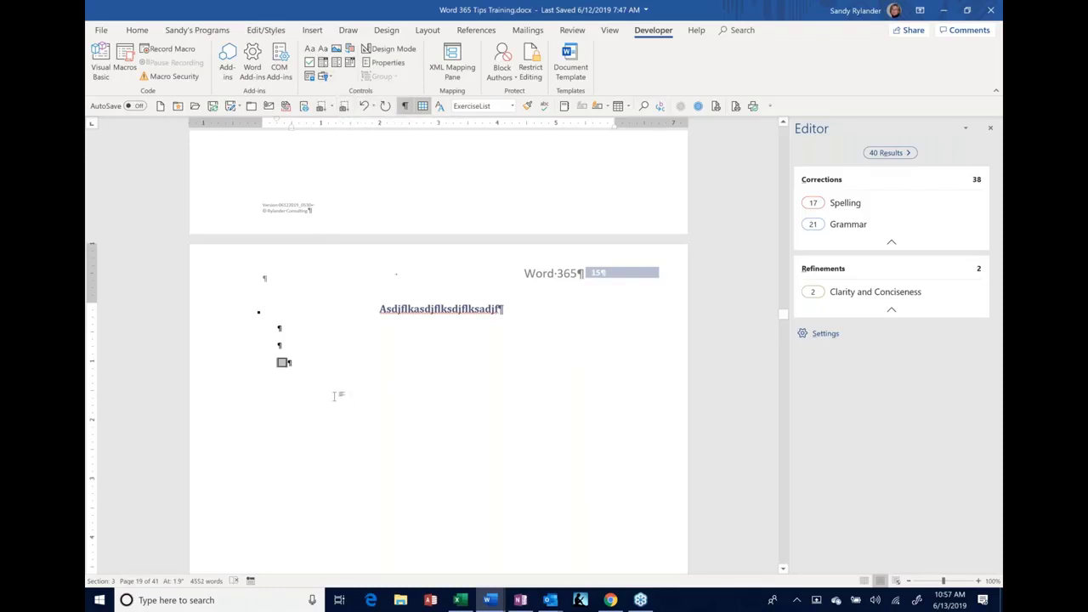
{"action": "key", "text": "Return"}
{"action": "key", "text": "Return"}
{"action": "key", "text": "Return"}
Set the check box form field's default value to Checked.
{"action": "double_click", "coordinate": [282, 362]}
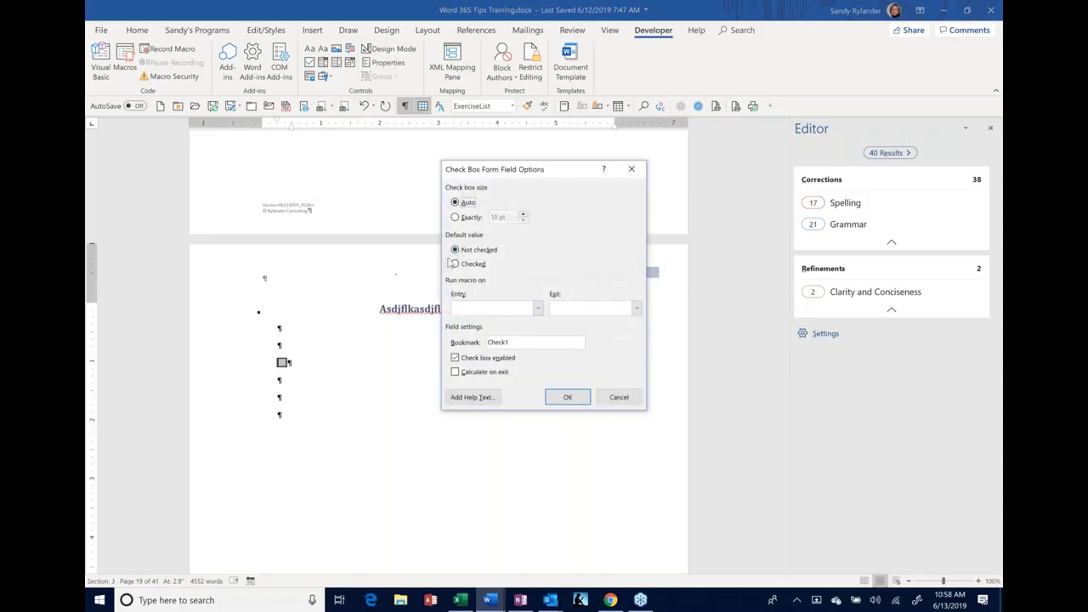
{"action": "left_click", "coordinate": [454, 263]}
{"action": "left_click", "coordinate": [563, 399]}
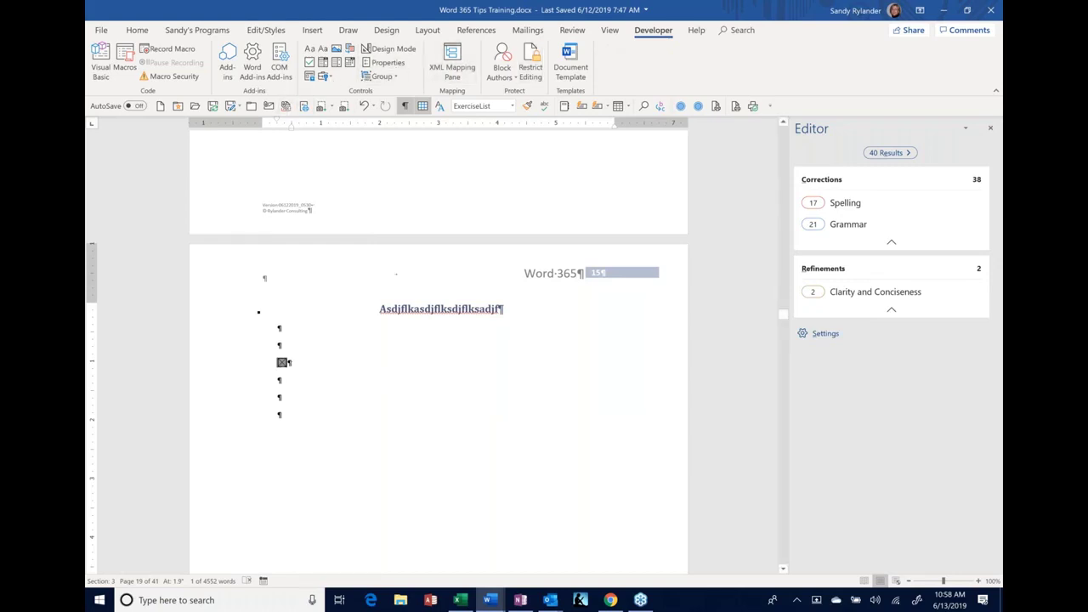
Select the checked check box field and look at the AutoText gallery and its option for saving the selection.
{"action": "left_click", "coordinate": [300, 367]}
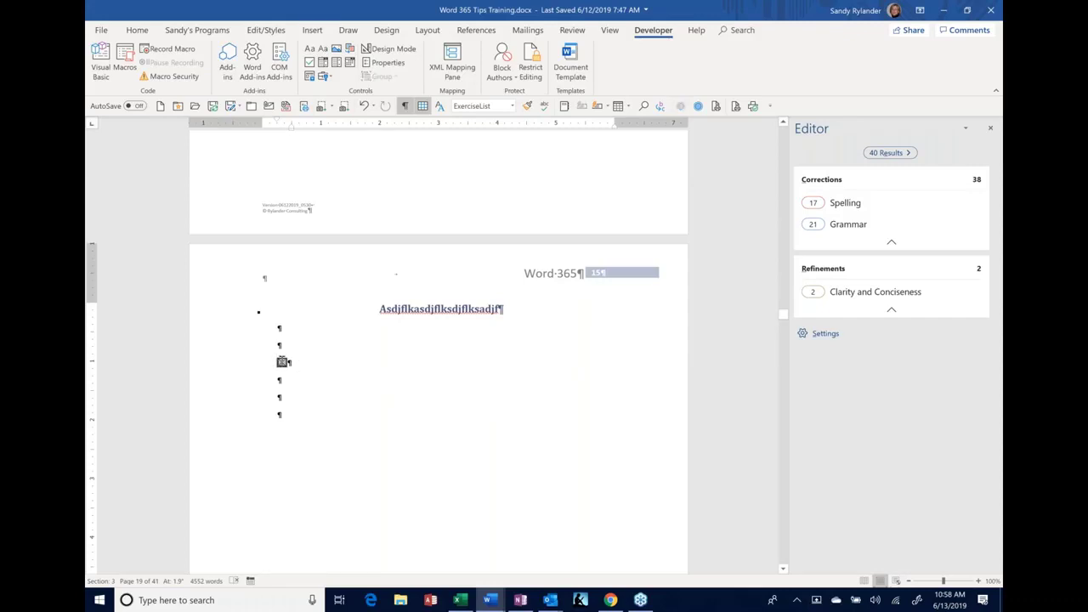
{"action": "left_click", "coordinate": [283, 362]}
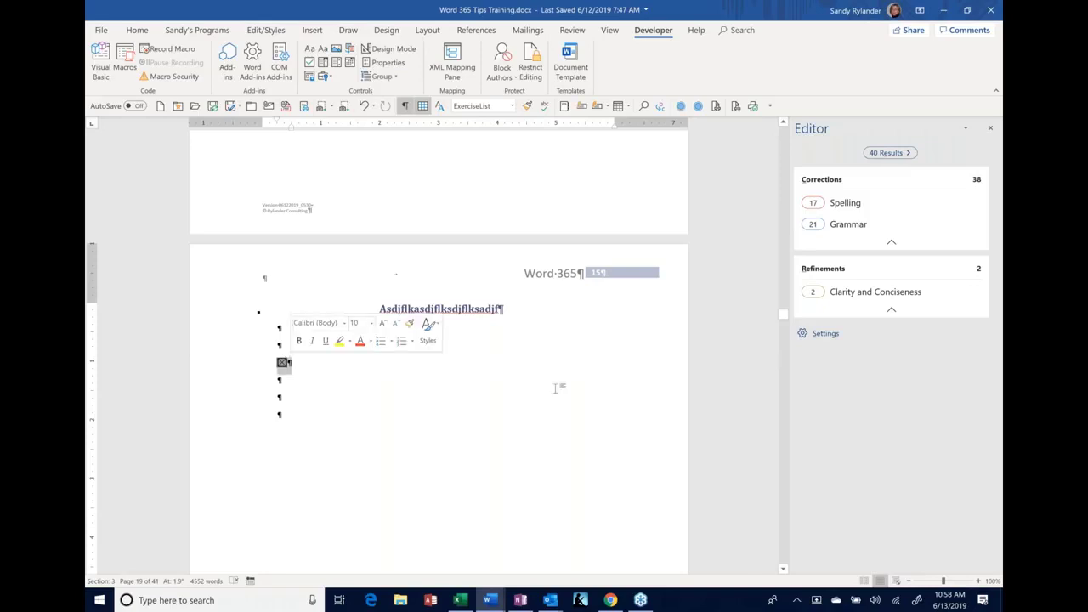
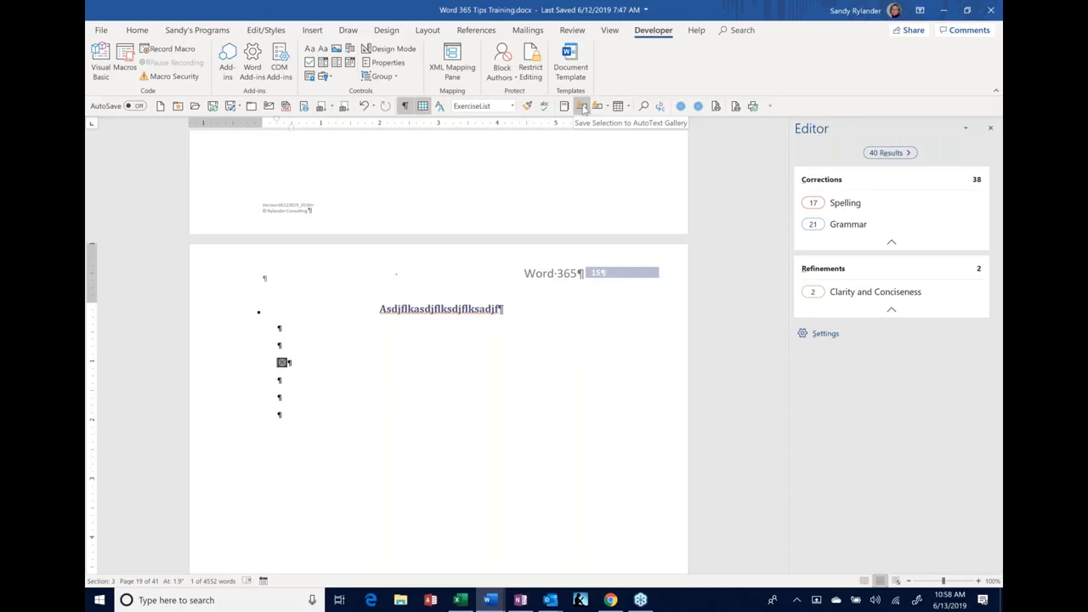
{"action": "left_click", "coordinate": [312, 30]}
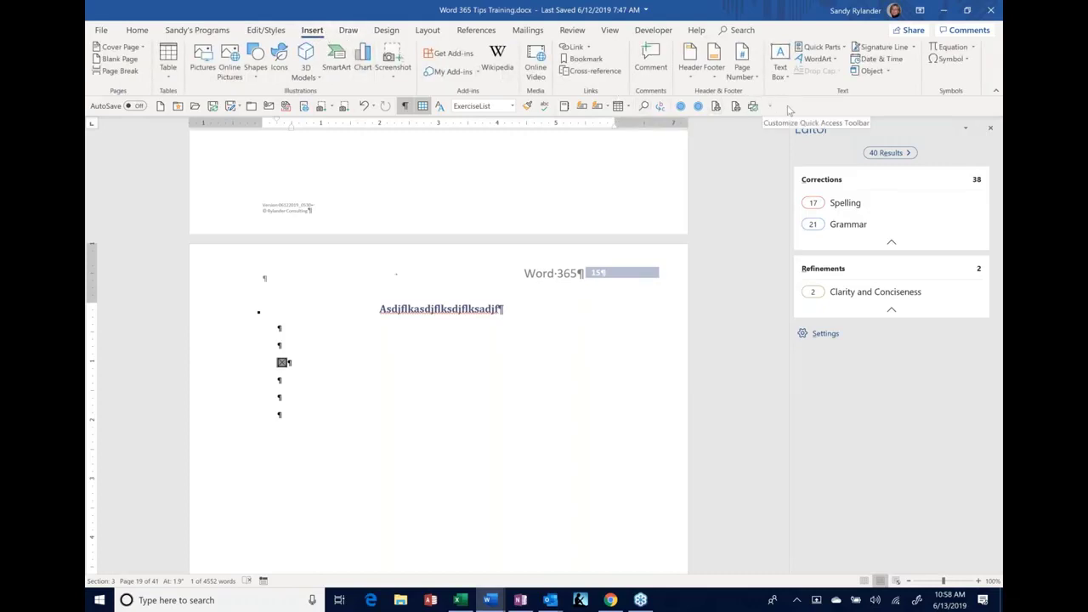
{"action": "left_click", "coordinate": [845, 49]}
{"action": "mouse_move", "coordinate": [825, 65]}
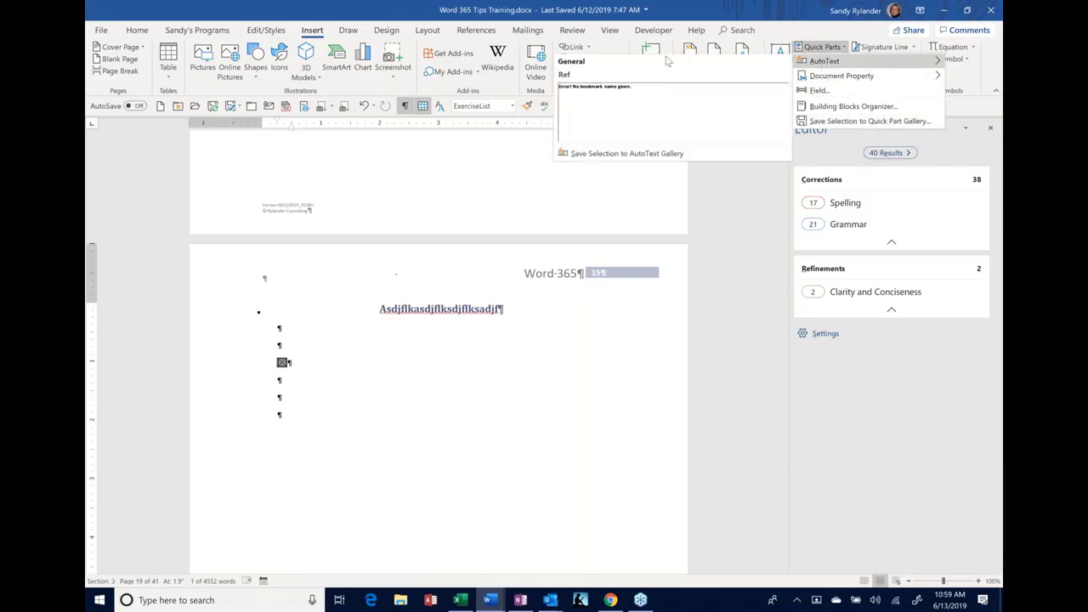
{"action": "right_click", "coordinate": [595, 156]}
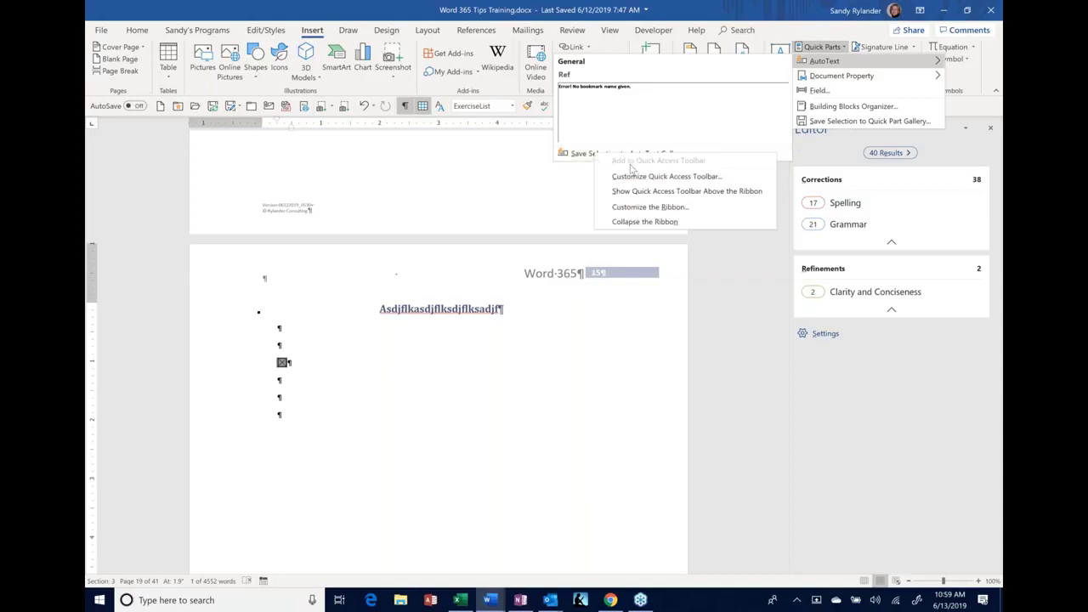
{"action": "left_click", "coordinate": [518, 168]}
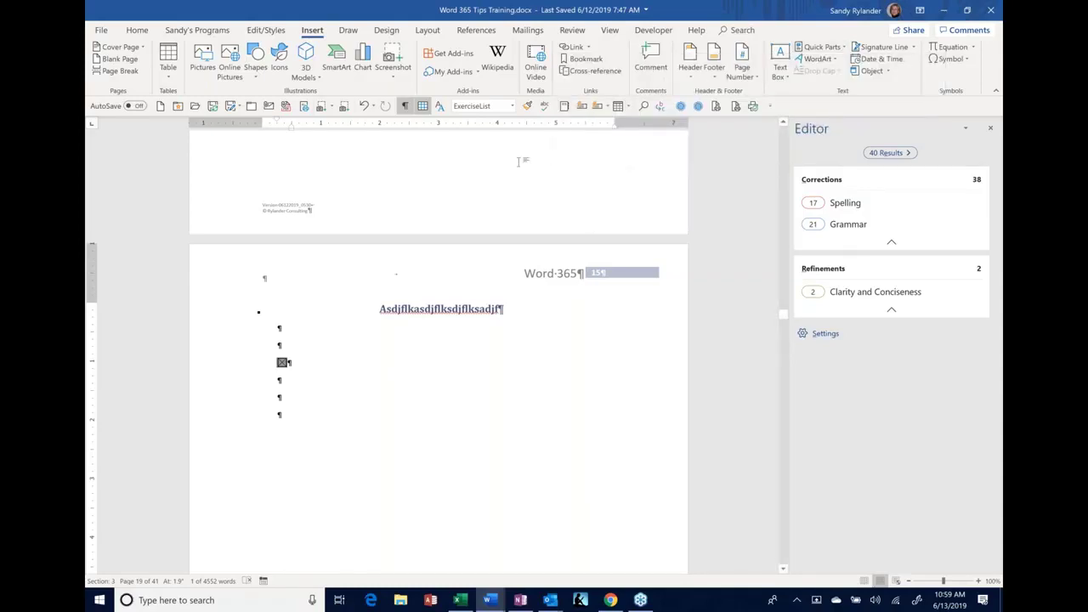
Save the selected check box as an AutoText building block named Checkbox in a new category called Icons.
{"action": "left_click", "coordinate": [581, 106]}
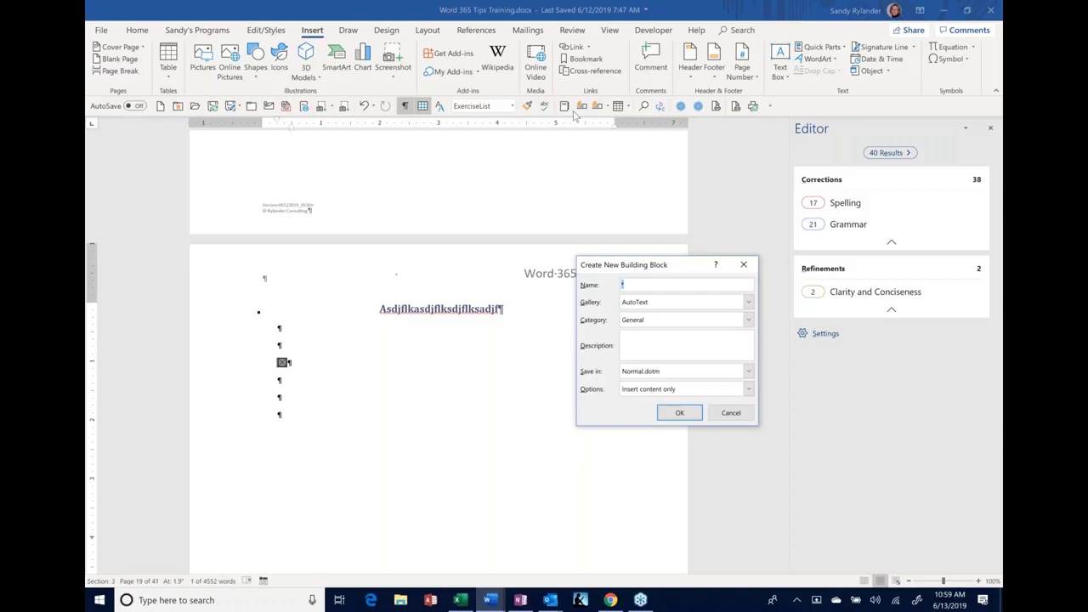
{"action": "type", "text": "Checkbox"}
{"action": "left_click", "coordinate": [748, 320]}
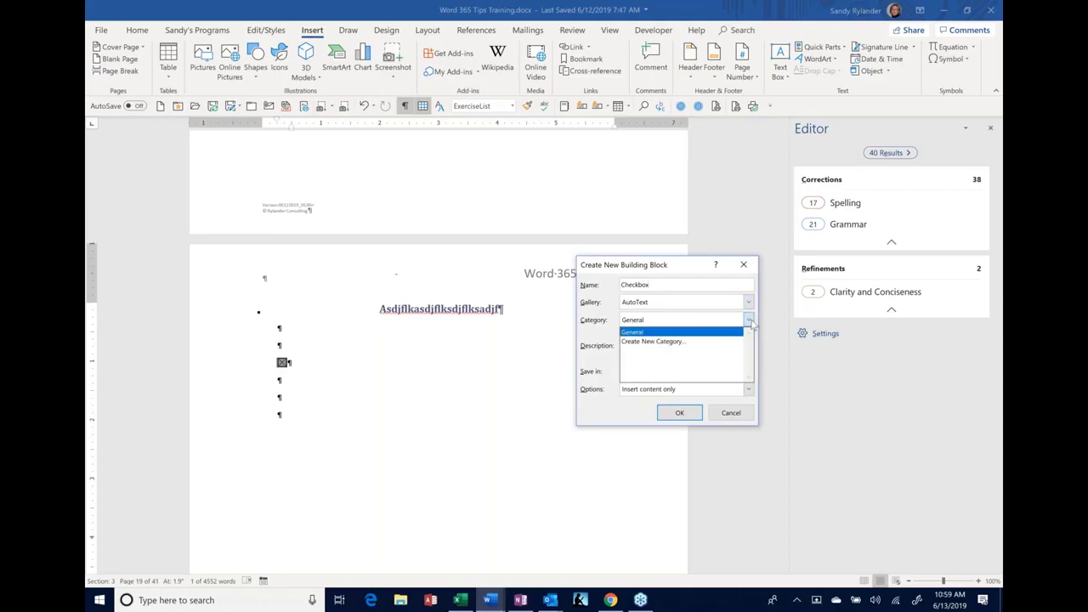
{"action": "left_click", "coordinate": [749, 320]}
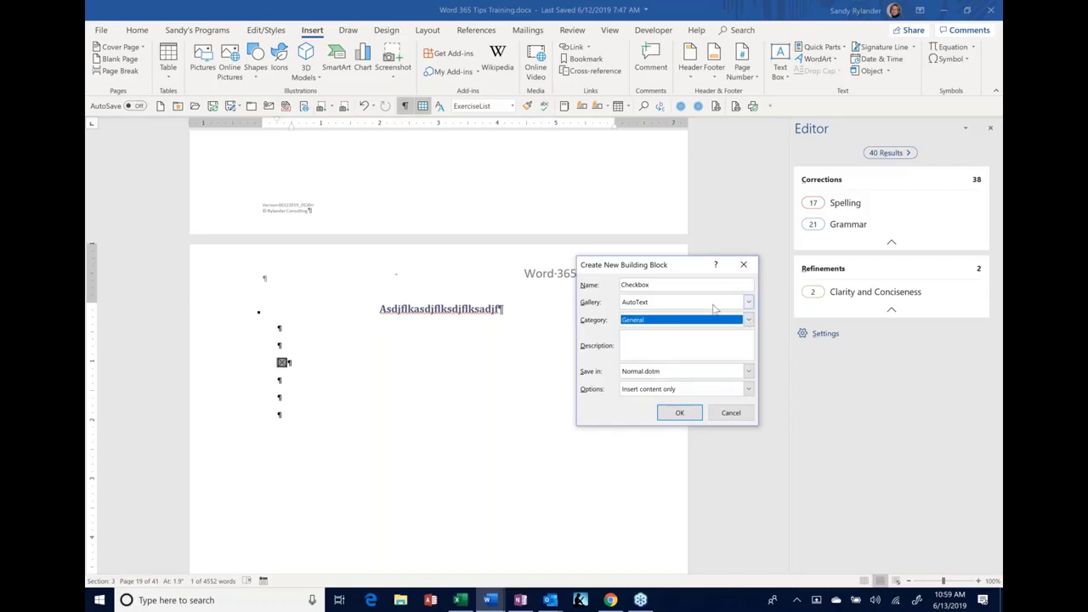
{"action": "left_click", "coordinate": [749, 320]}
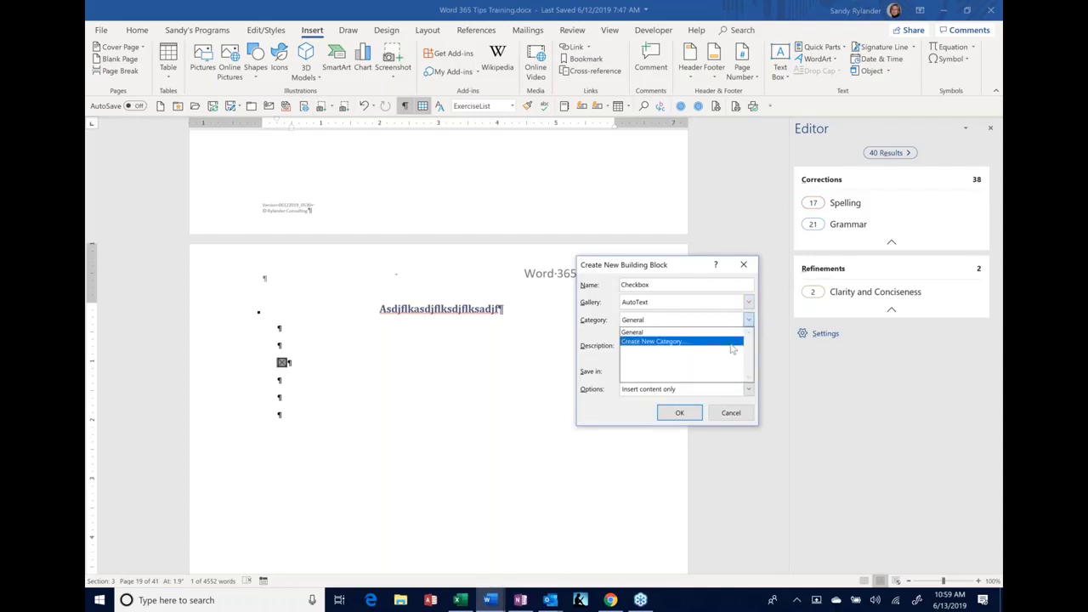
{"action": "left_click", "coordinate": [663, 335]}
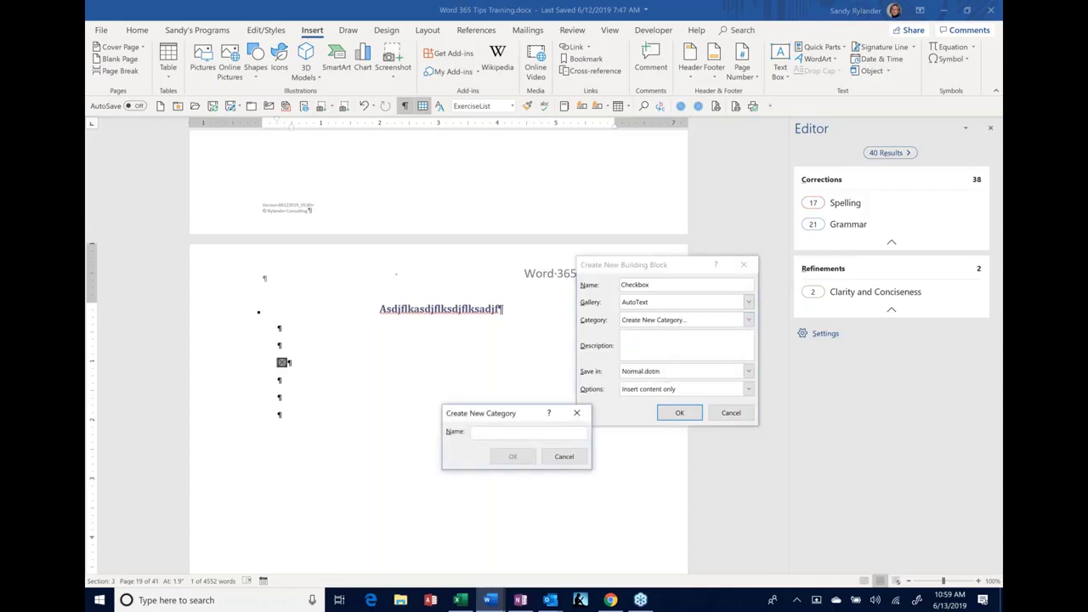
{"action": "type", "text": "icons"}
{"action": "left_click", "coordinate": [512, 457]}
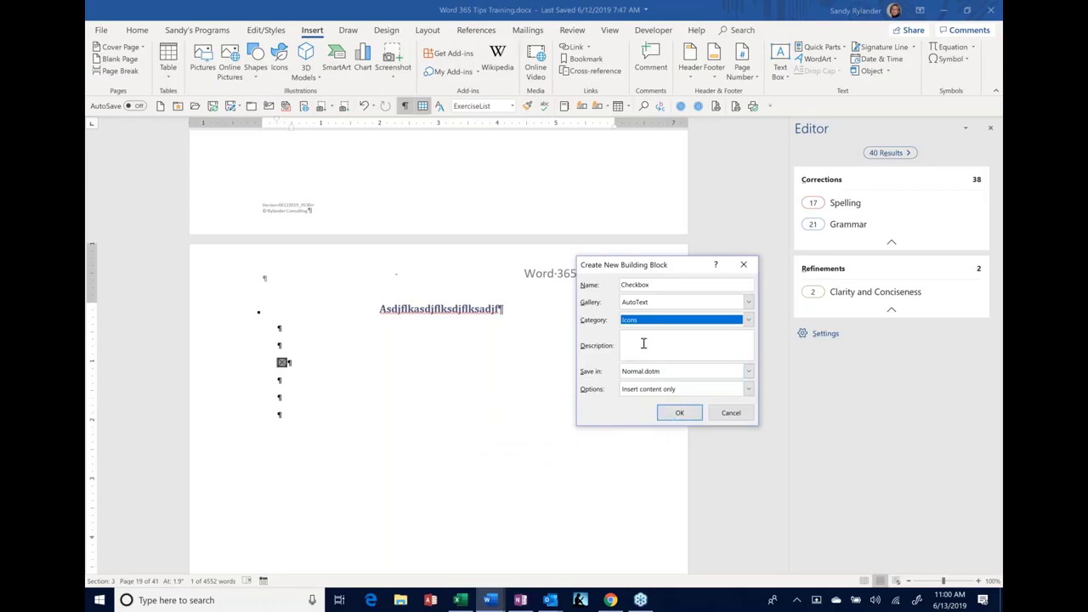
{"action": "left_click", "coordinate": [679, 413]}
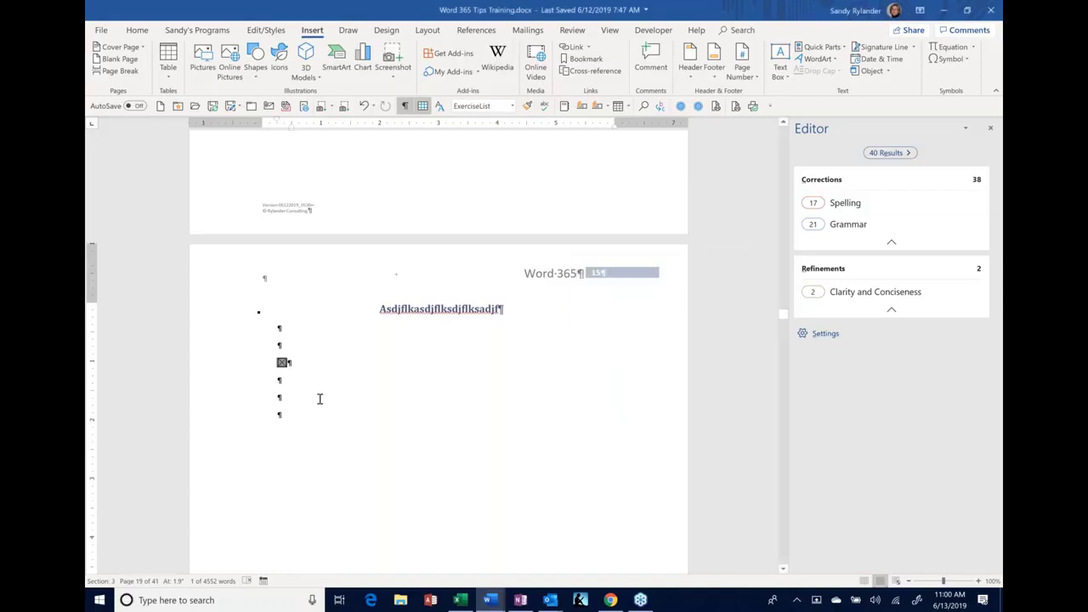
Insert the Checkbox AutoText entry in the second blank paragraph below the existing check box.
{"action": "left_click", "coordinate": [294, 395]}
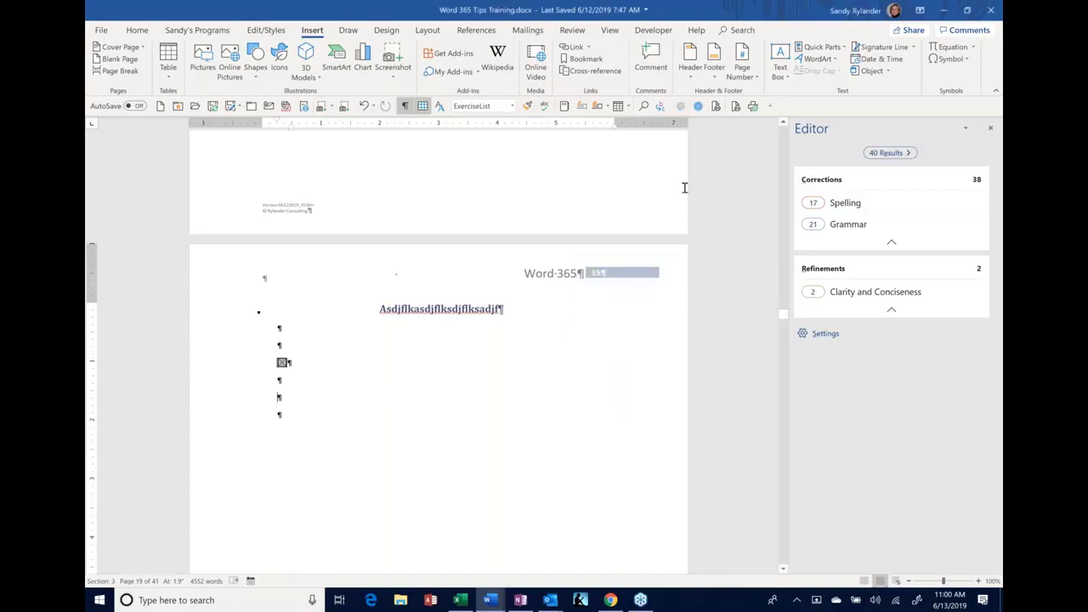
{"action": "left_click", "coordinate": [606, 106]}
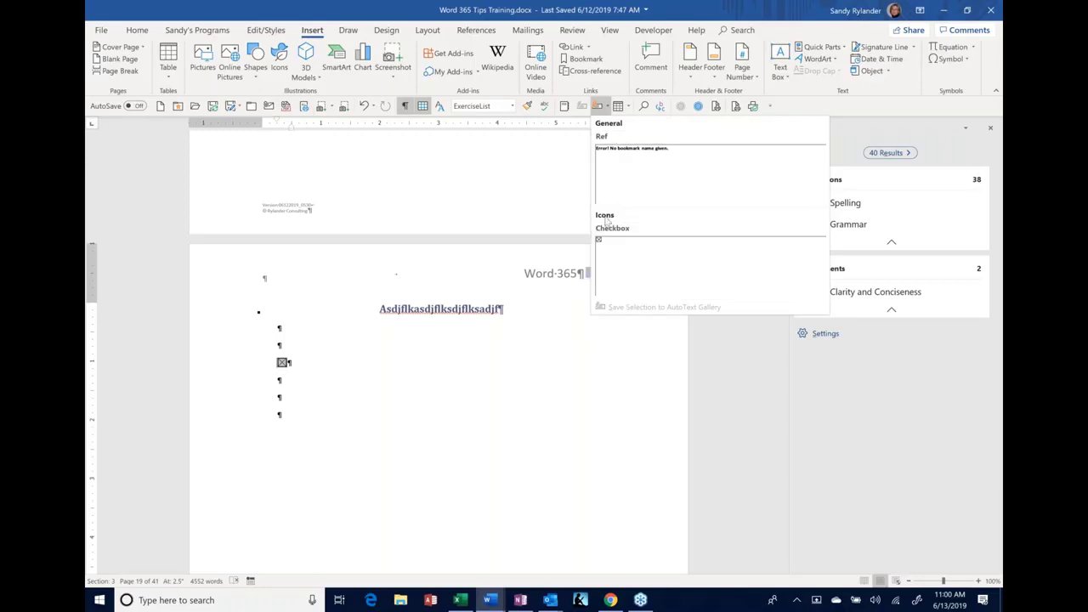
{"action": "left_click", "coordinate": [625, 279]}
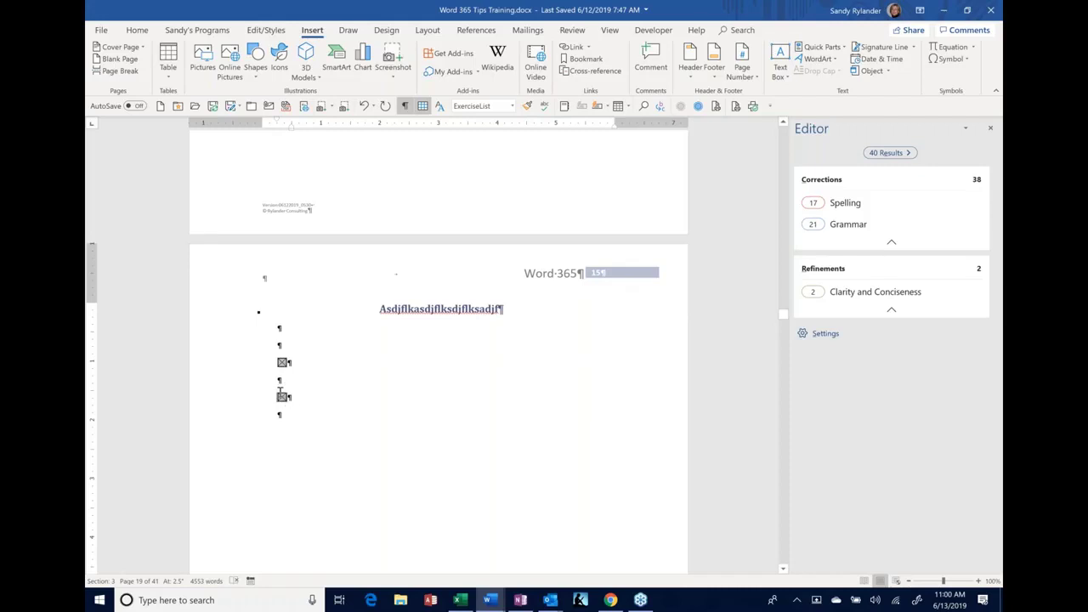
Set the default value of the newly inserted check box form field to Not checked.
{"action": "double_click", "coordinate": [283, 397]}
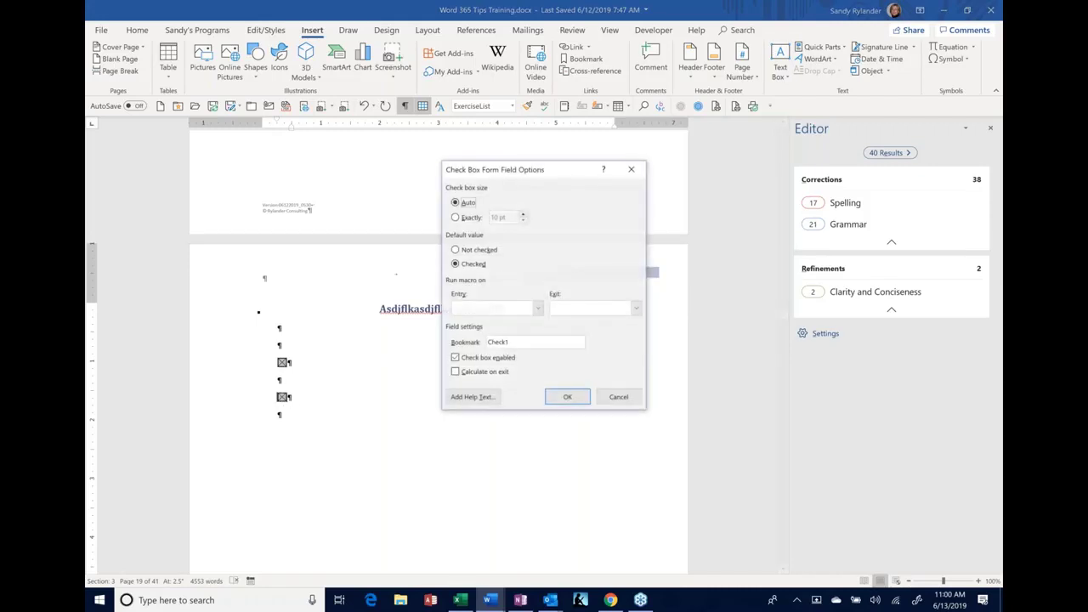
{"action": "left_click", "coordinate": [454, 250]}
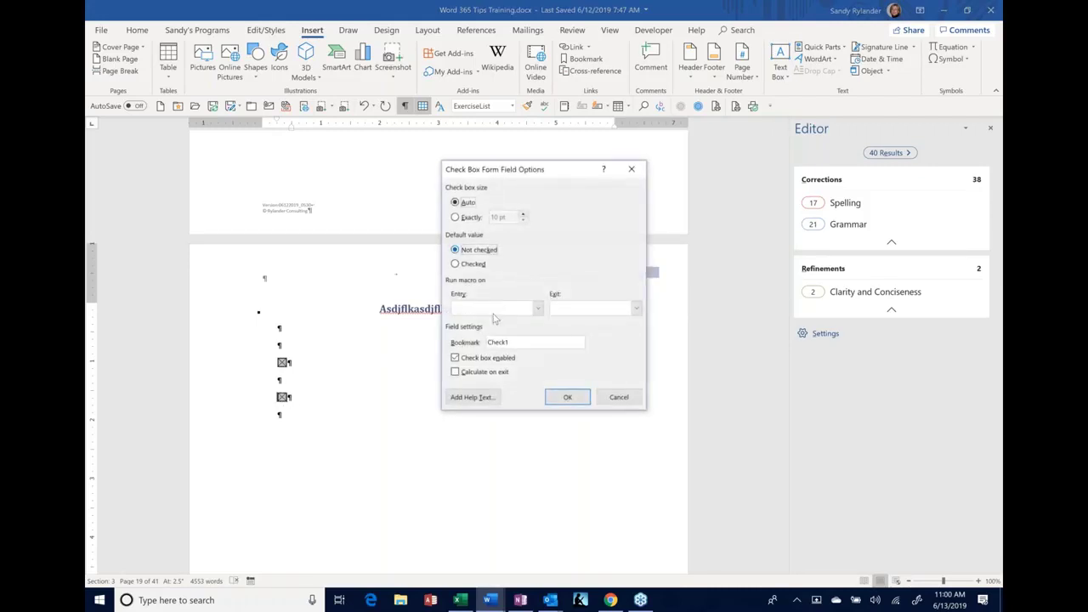
{"action": "left_click", "coordinate": [567, 397]}
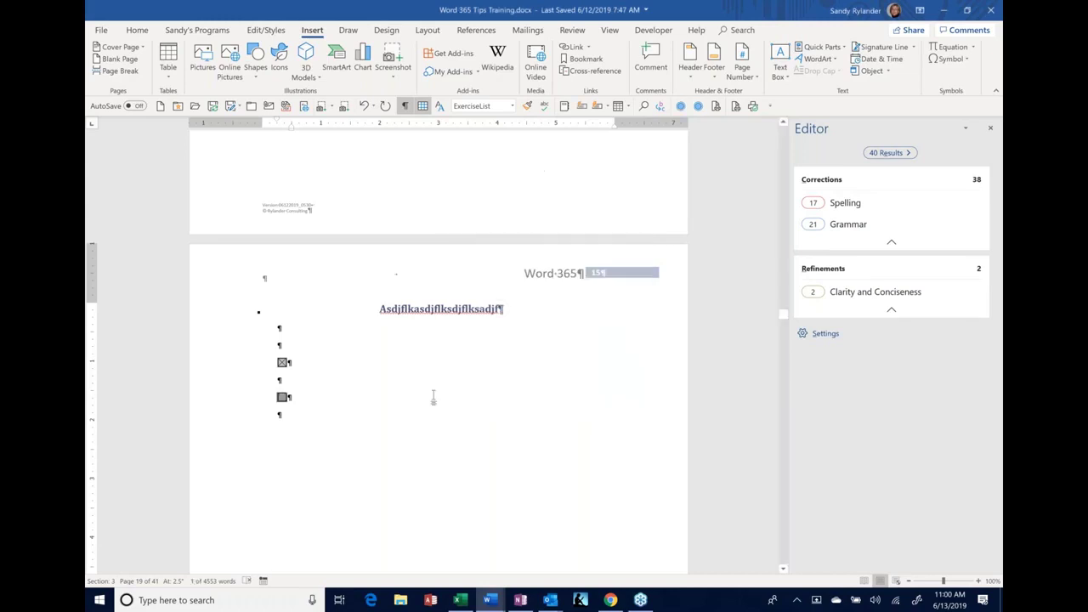
Save the unchecked check box field as an AutoText building block named Blankbox in the Icons category.
{"action": "left_click", "coordinate": [288, 397]}
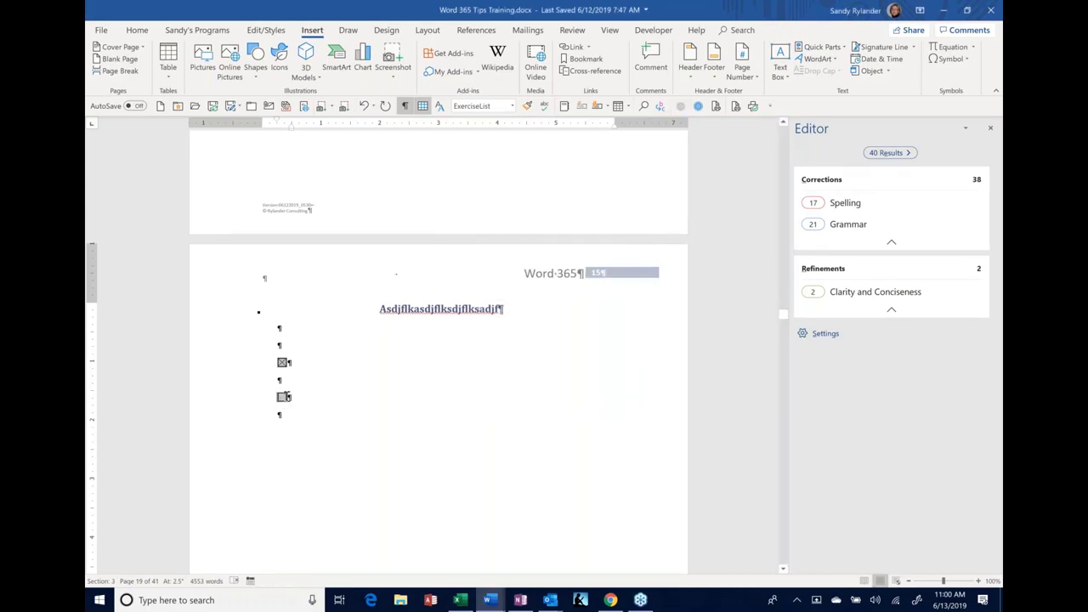
{"action": "left_click", "coordinate": [394, 412]}
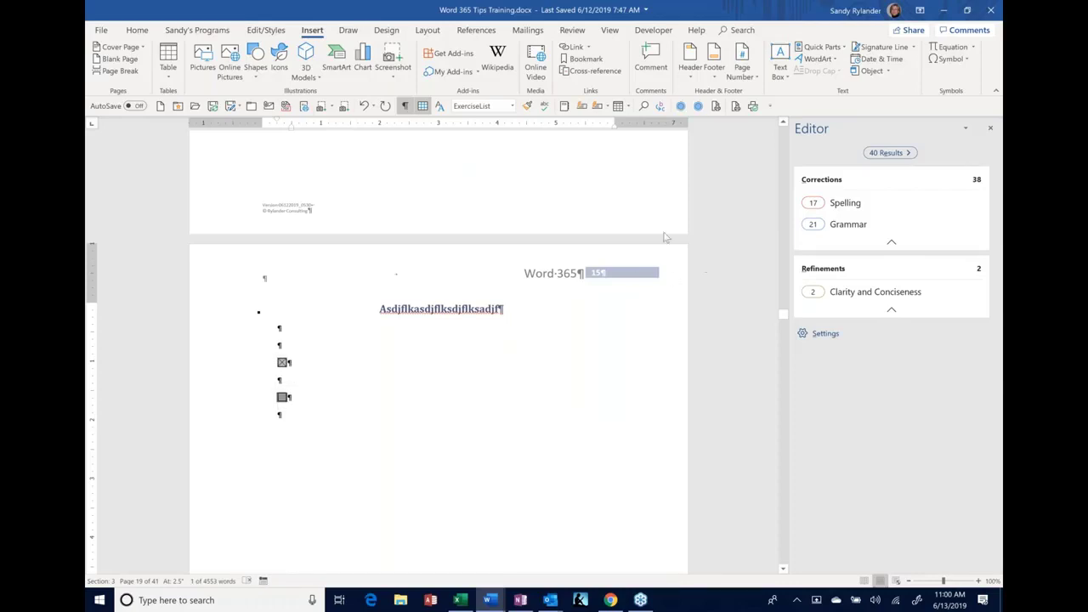
{"action": "left_click", "coordinate": [582, 106]}
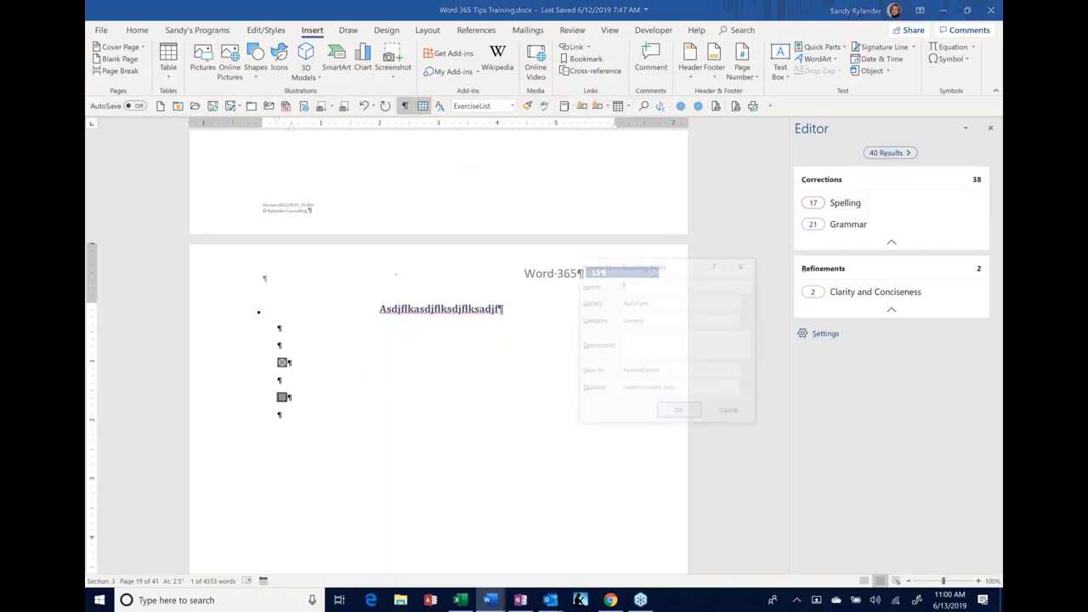
{"action": "type", "text": "Check"}
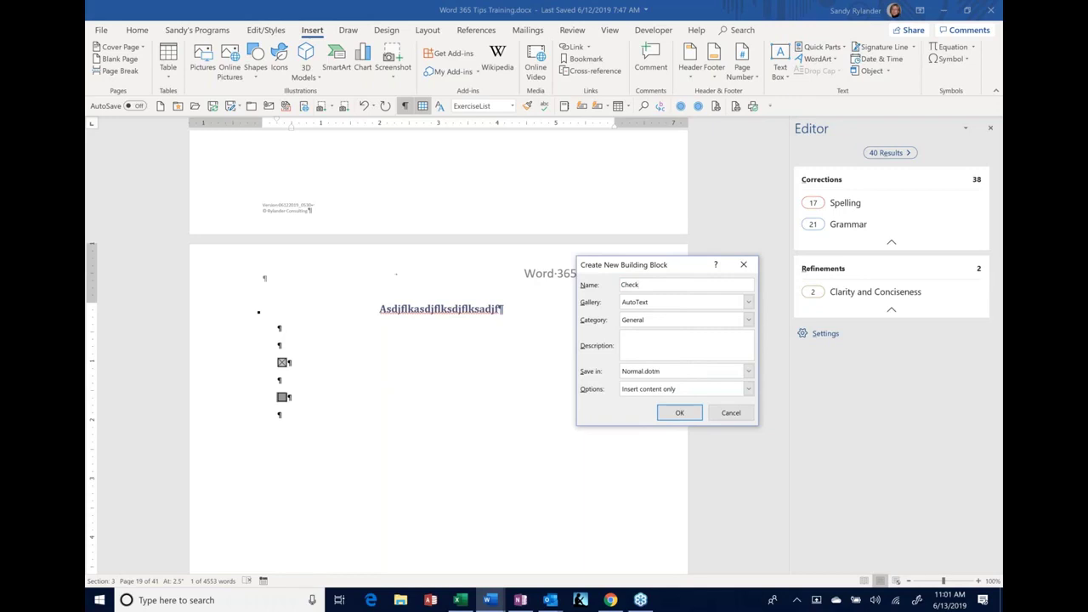
{"action": "key", "text": "BackSpace"}
{"action": "key", "text": "BackSpace"}
{"action": "key", "text": "BackSpace"}
{"action": "key", "text": "BackSpace"}
{"action": "key", "text": "BackSpace"}
{"action": "type", "text": "Blank"}
{"action": "type", "text": "C"}
{"action": "type", "text": "B"}
{"action": "type", "text": "box"}
{"action": "left_click", "coordinate": [639, 321]}
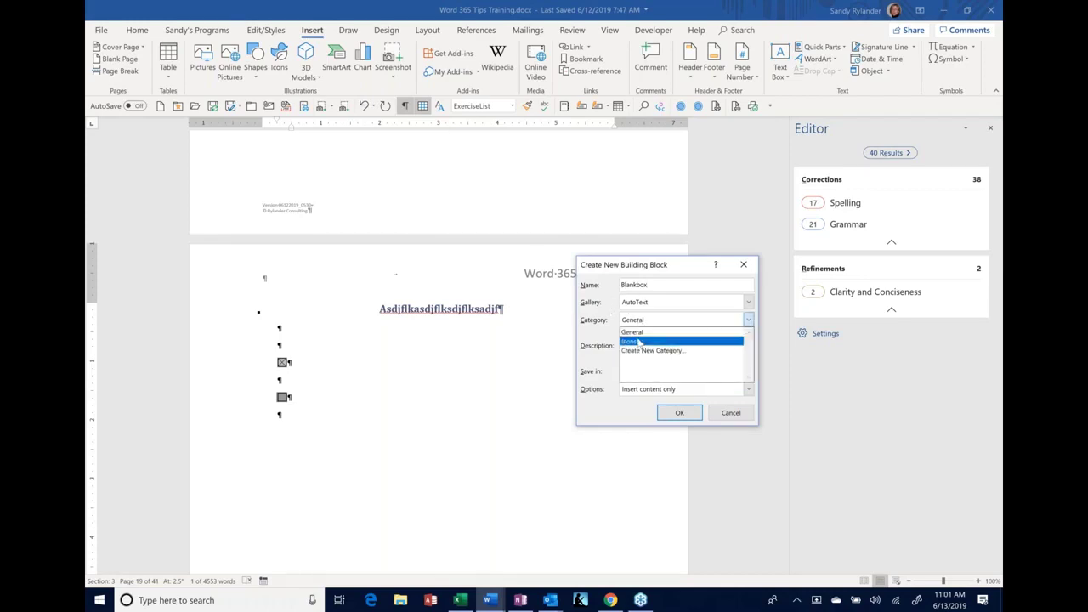
{"action": "left_click", "coordinate": [641, 339]}
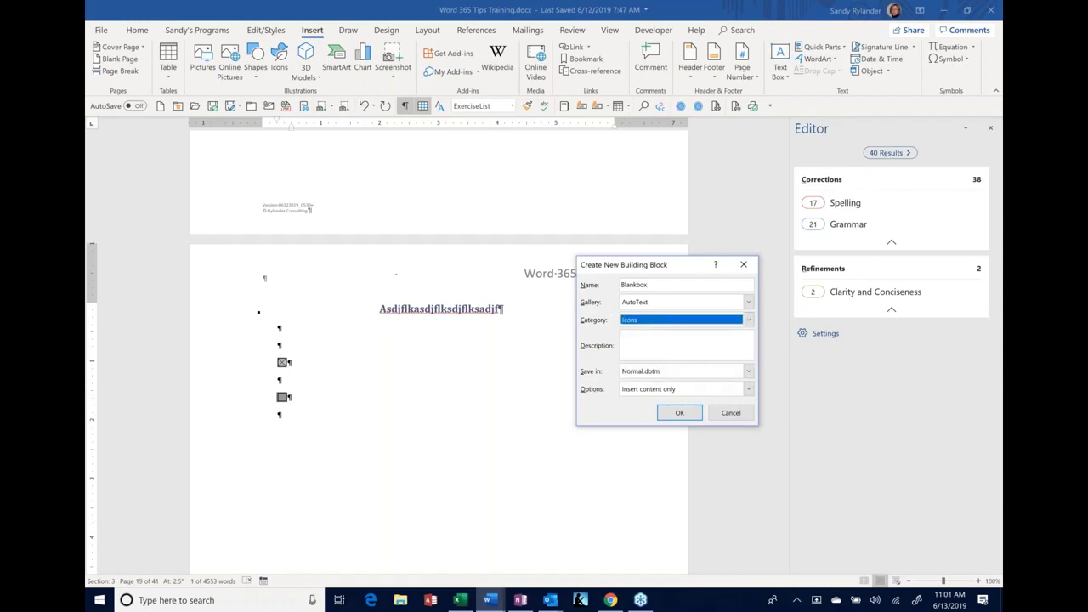
{"action": "left_click", "coordinate": [680, 413]}
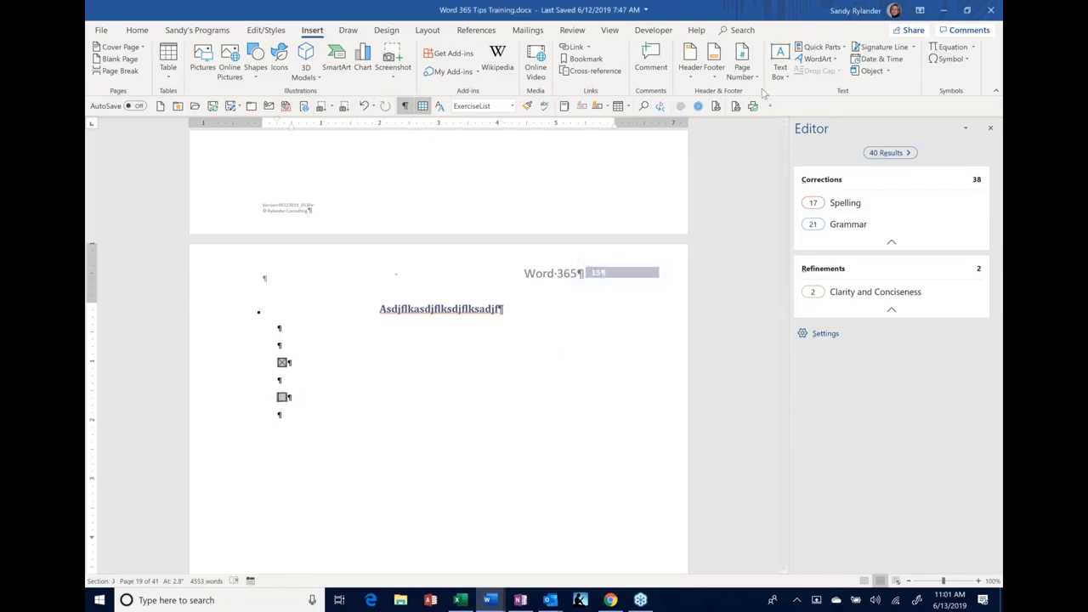
Insert the Blankbox AutoText entry in the last blank paragraph, followed by the Checkbox entry on the same line.
{"action": "left_click", "coordinate": [606, 109]}
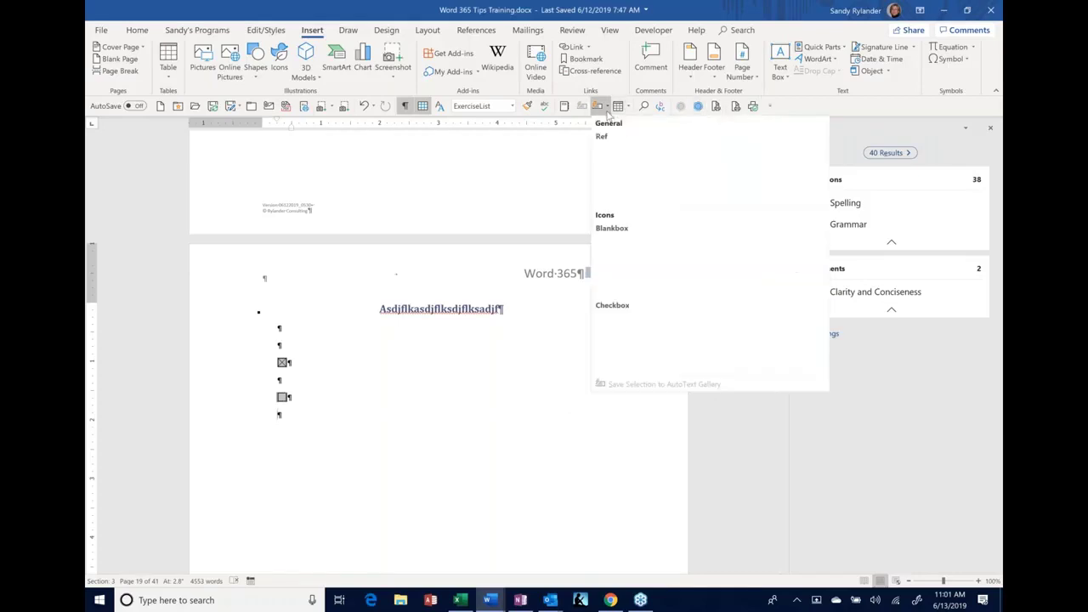
{"action": "left_click", "coordinate": [634, 258]}
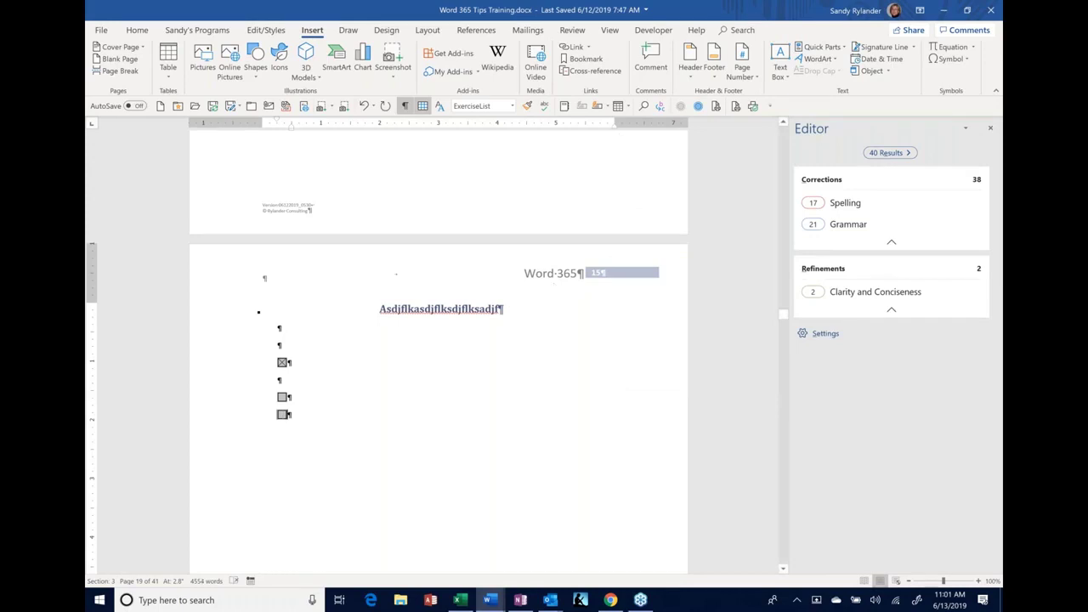
{"action": "left_click", "coordinate": [605, 109]}
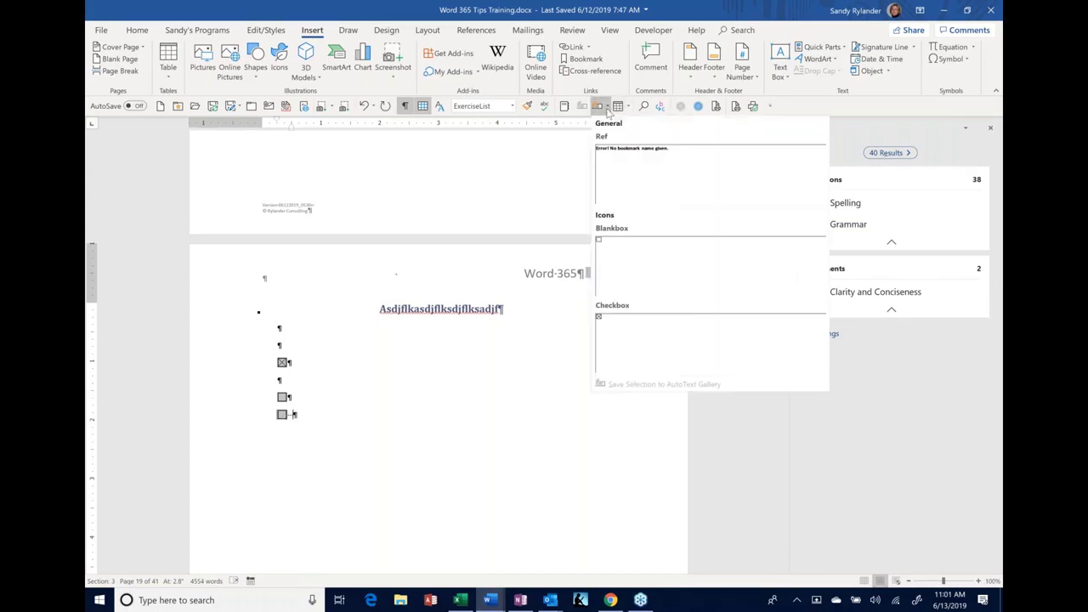
{"action": "left_click", "coordinate": [622, 331]}
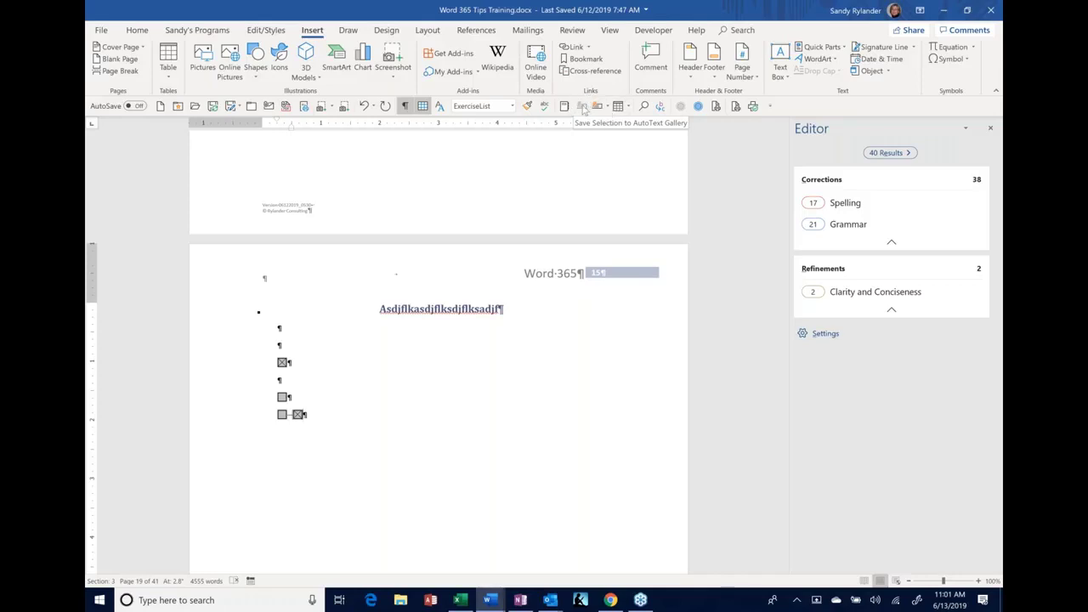
Look at the built-in calendar designs in the Quick Tables gallery.
{"action": "left_click", "coordinate": [628, 106]}
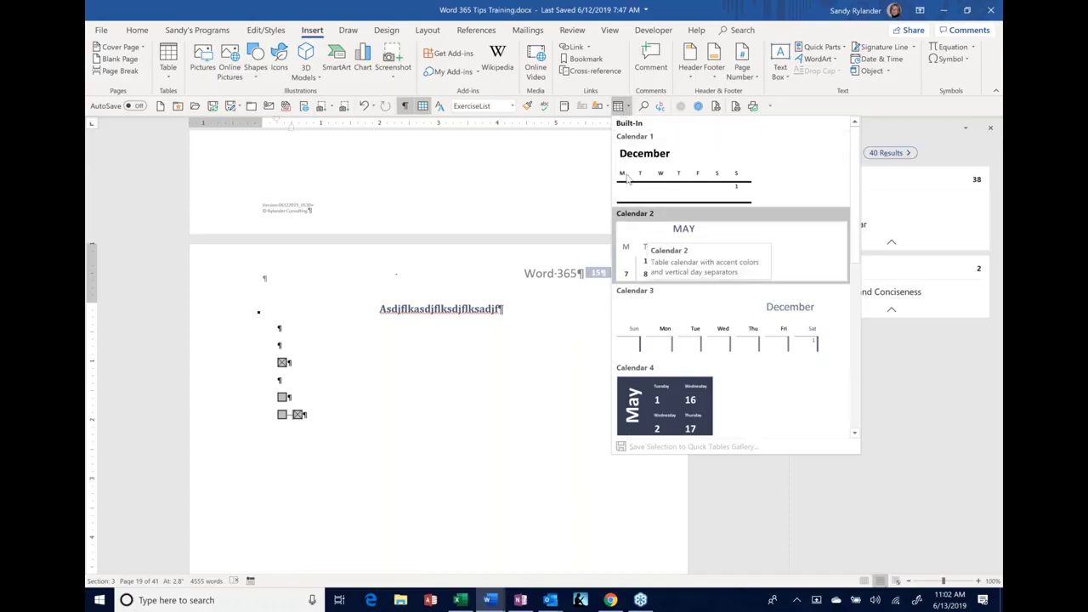
{"action": "left_click", "coordinate": [486, 341]}
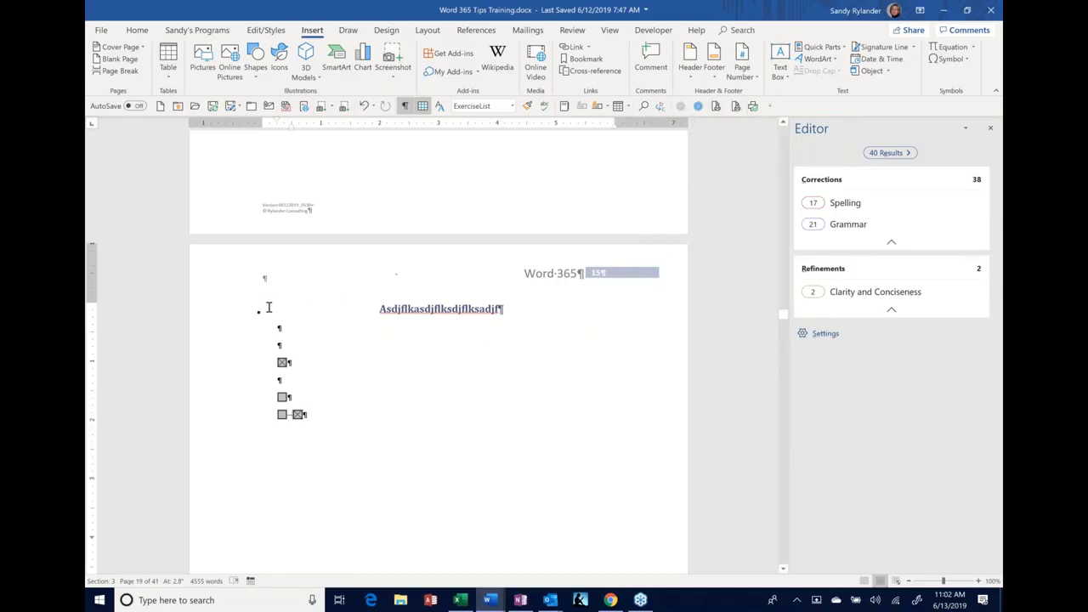
Replace the heading and all check box paragraphs below it with the sample heading text adfasdfasdfsadfasdf.
{"action": "left_click", "coordinate": [236, 448], "text": "shift"}
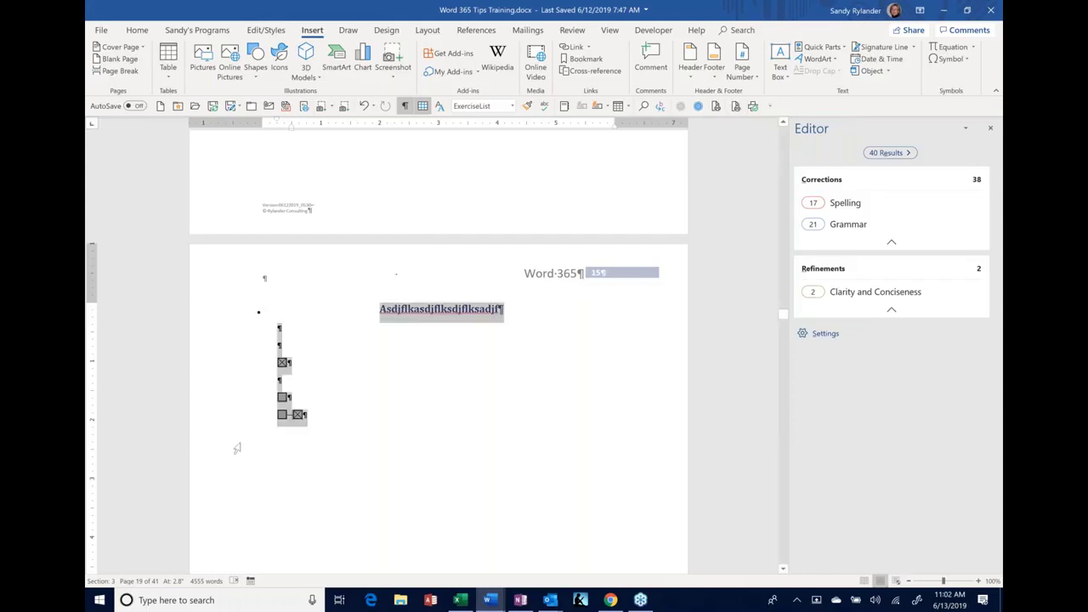
{"action": "key", "text": "ctrl+z"}
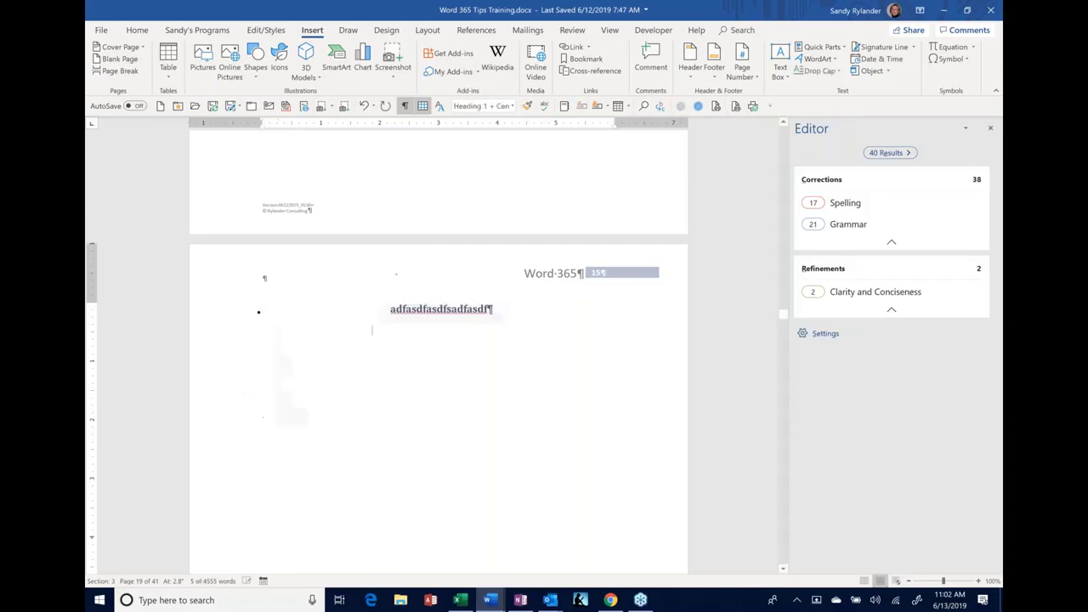
Remove the centered sample heading adfasdfasdfsadfasdf from the page.
{"action": "left_click", "coordinate": [231, 323]}
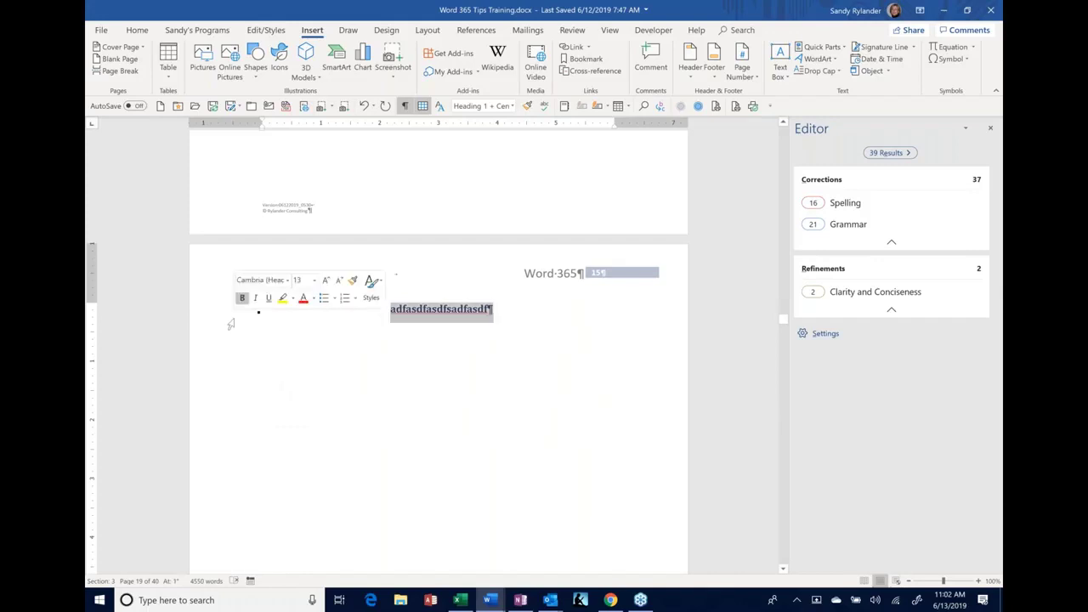
{"action": "key", "text": "ctrl+z"}
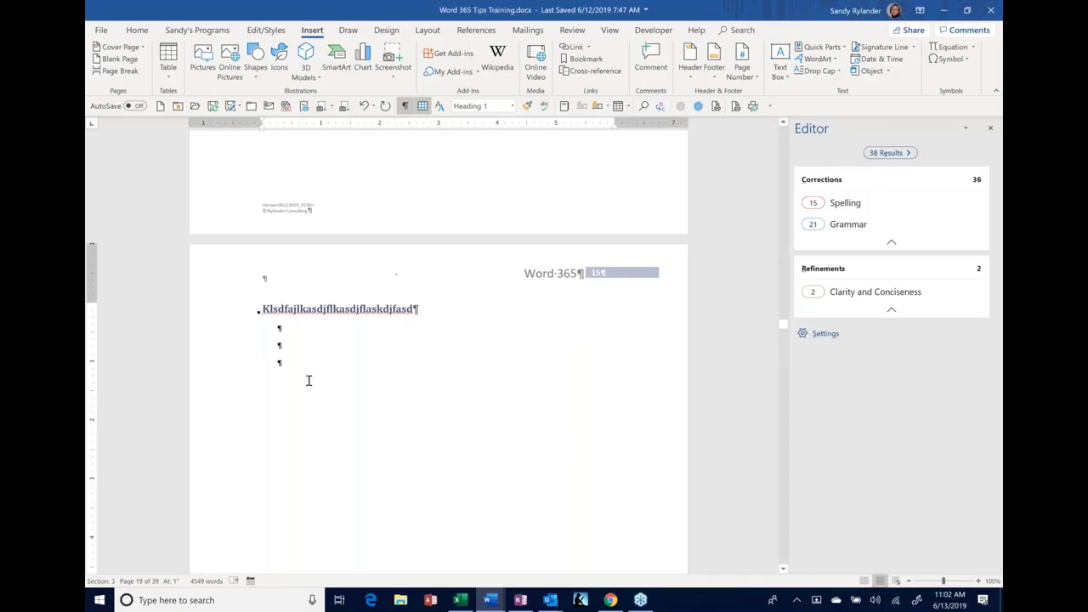
Enter Chairs and Tables on separate lines in the blank paragraphs below the sample heading.
{"action": "left_click", "coordinate": [280, 342]}
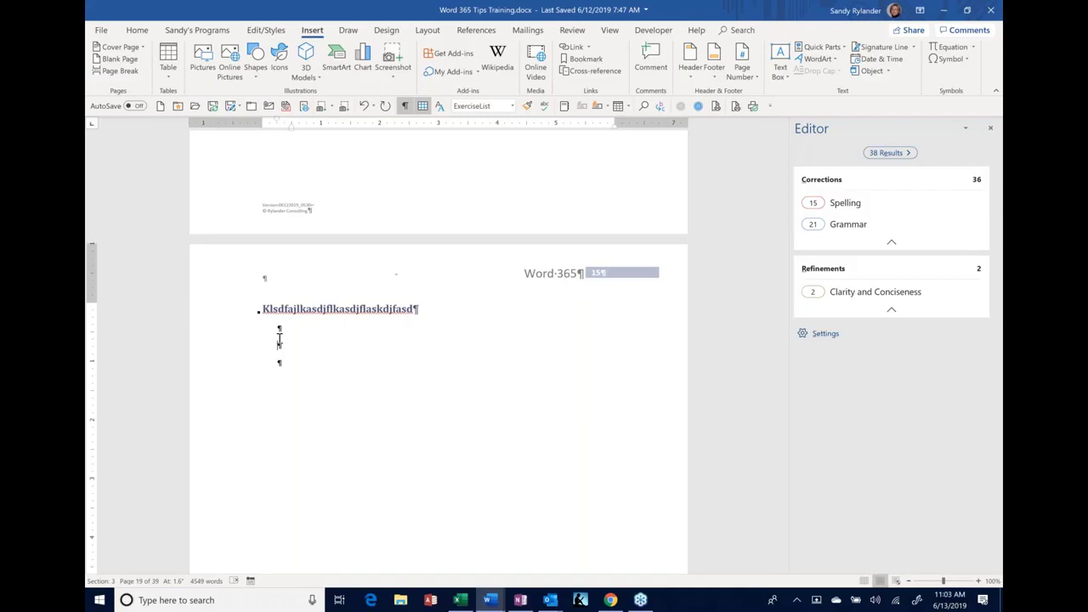
{"action": "type", "text": "Ca"}
{"action": "key", "text": "BackSpace"}
{"action": "type", "text": "hairs"}
{"action": "key", "text": "Return"}
{"action": "type", "text": "Tables"}
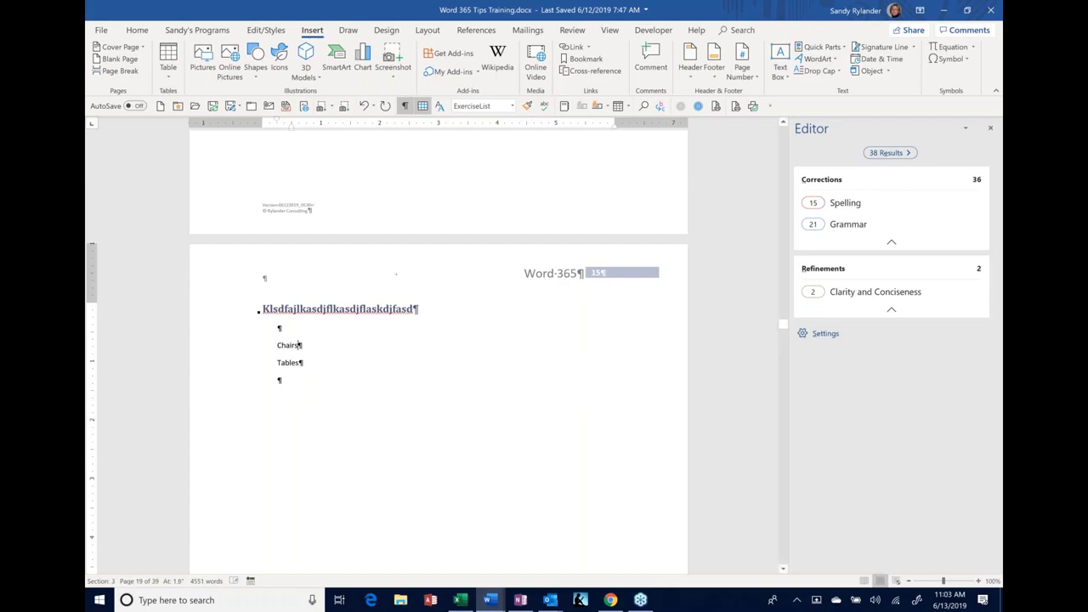
Add the tabbed values 120 to Chairs and 240 to Tables, and add a third line with Tablets and 765.
{"action": "key", "text": "Tab"}
{"action": "type", "text": "120"}
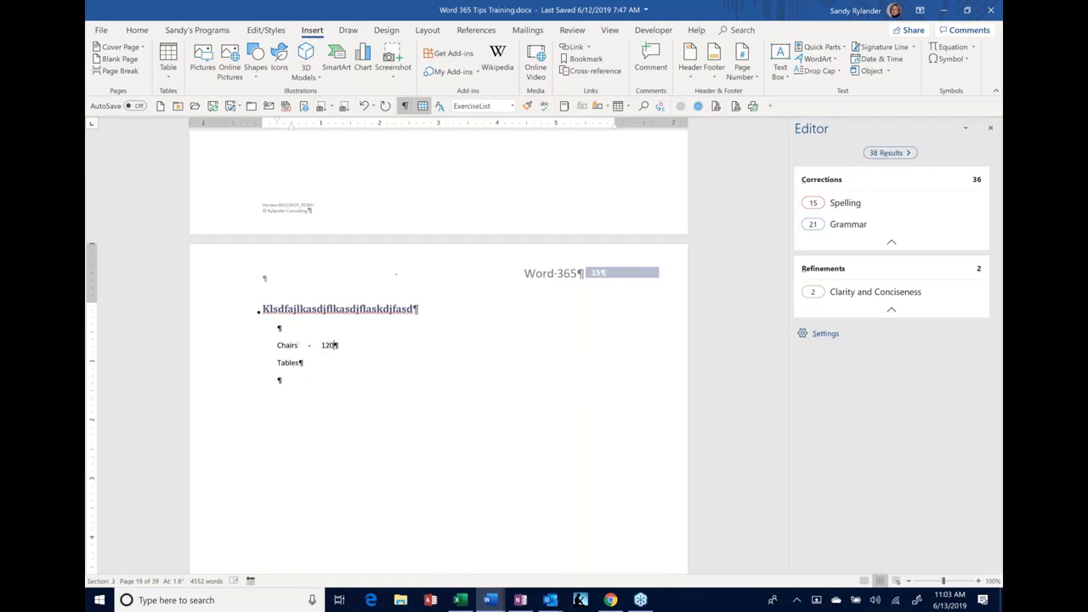
{"action": "key", "text": "Tab"}
{"action": "type", "text": "240"}
{"action": "key", "text": "Return"}
{"action": "type", "text": "Tablets"}
{"action": "key", "text": "Tab"}
{"action": "type", "text": "765"}
Check the Developer tab's setting in the ribbon customization options and close the options.
{"action": "right_click", "coordinate": [613, 36]}
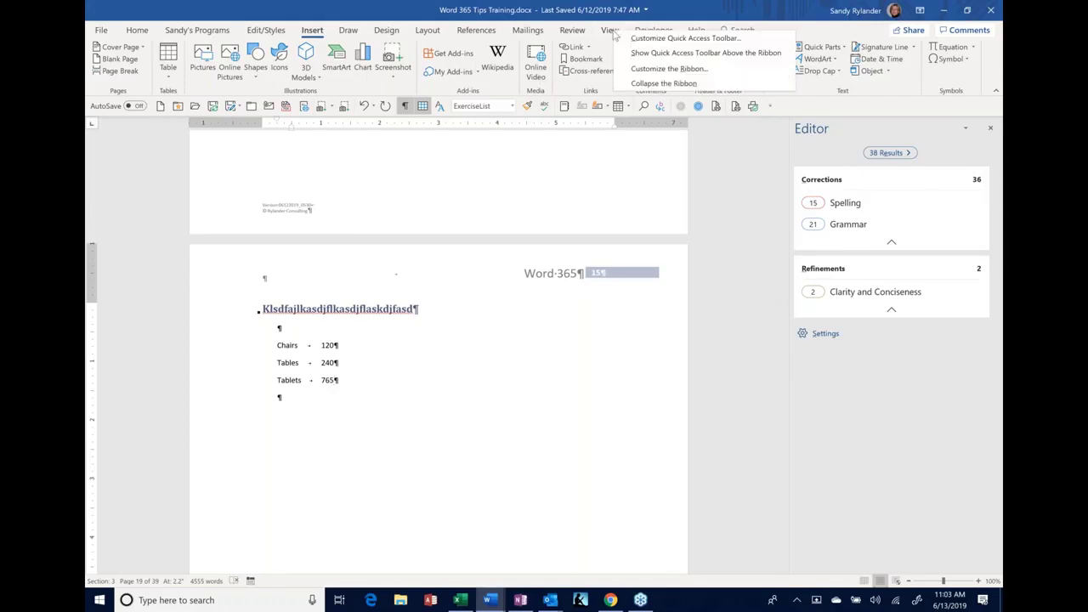
{"action": "left_click", "coordinate": [646, 74]}
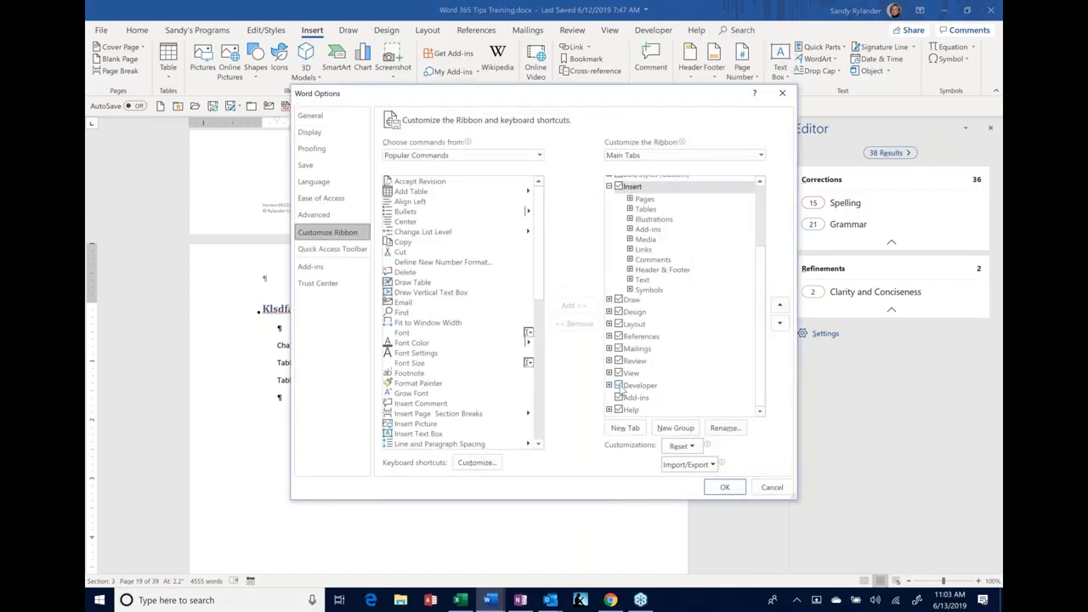
{"action": "left_click", "coordinate": [725, 488]}
{"action": "left_click", "coordinate": [725, 488]}
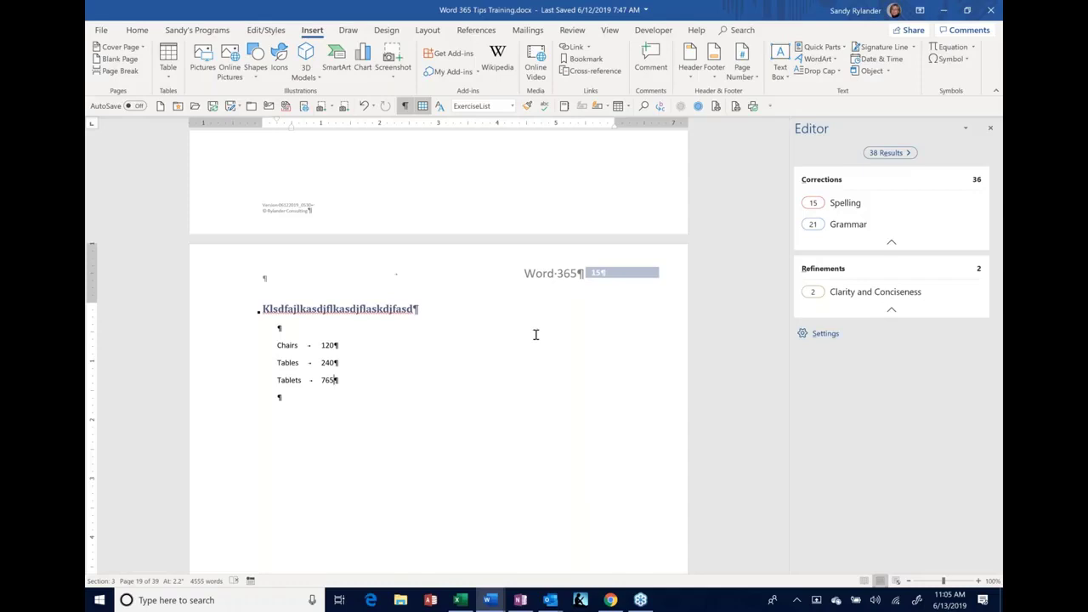
Show the document's headings in the Navigation pane, look at the style list, and close the Editor pane.
{"action": "left_click", "coordinate": [137, 581]}
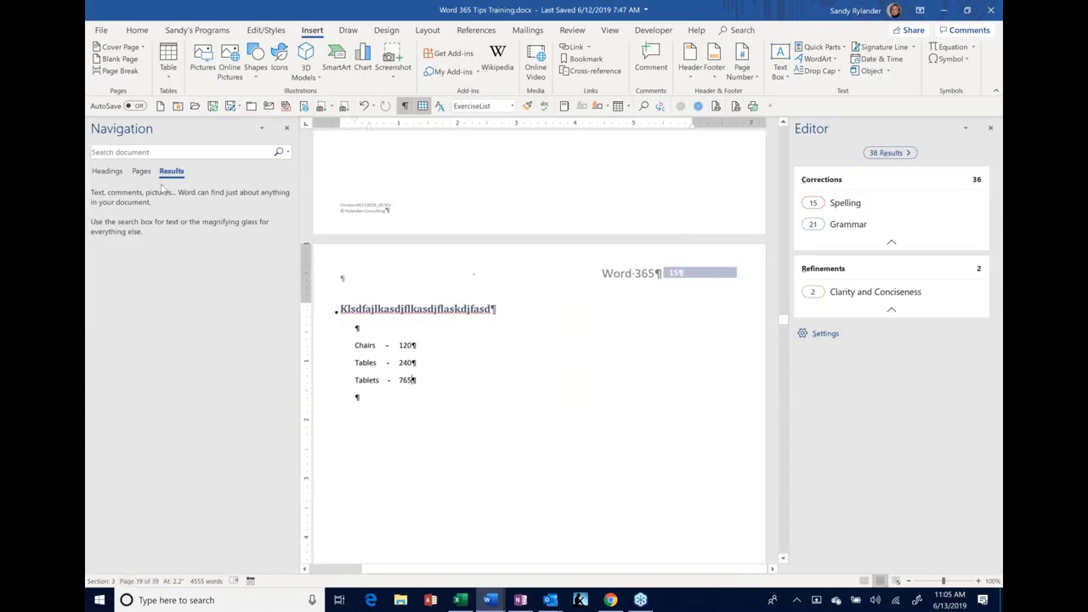
{"action": "left_click", "coordinate": [106, 172]}
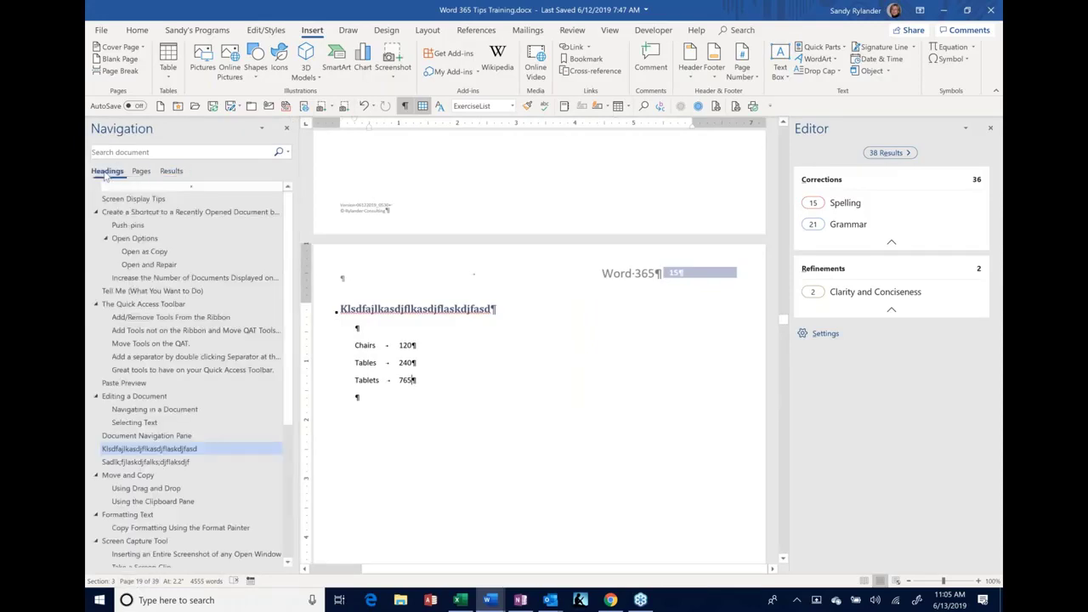
{"action": "left_click", "coordinate": [513, 106]}
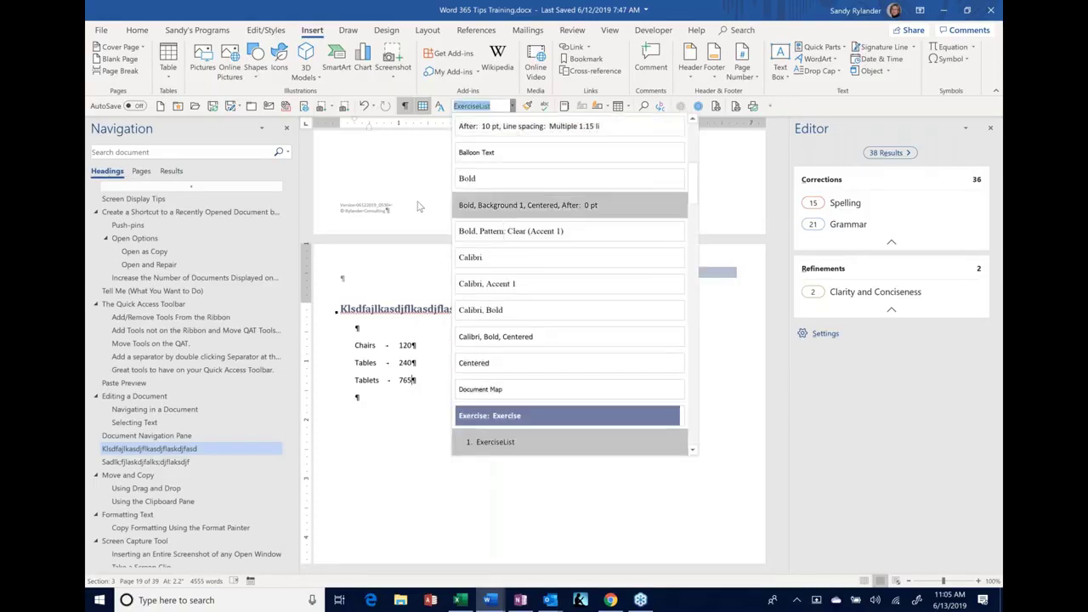
{"action": "left_click", "coordinate": [348, 334]}
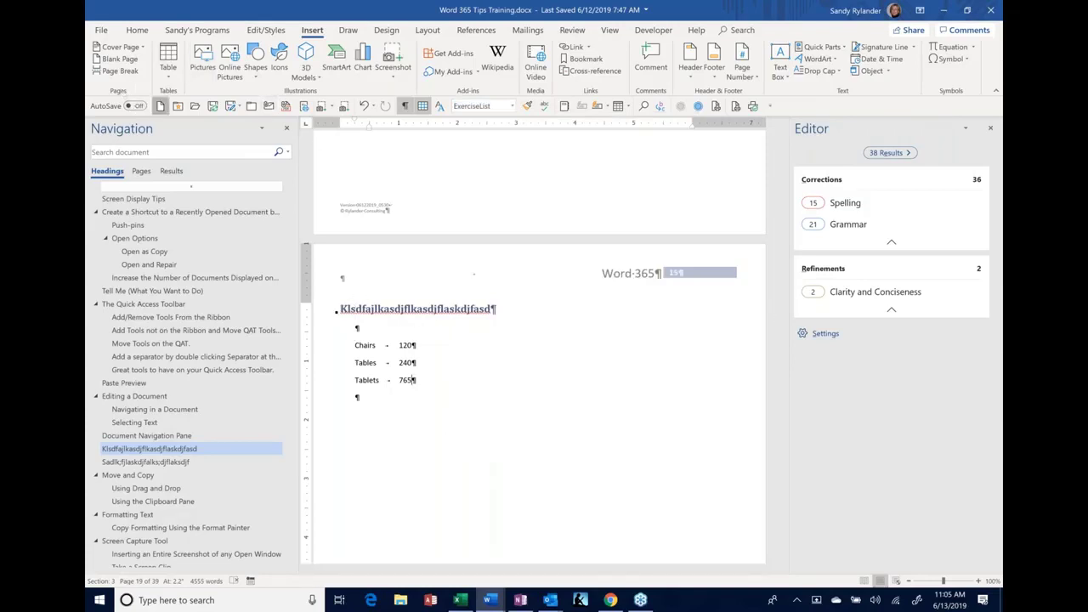
{"action": "left_click", "coordinate": [990, 128]}
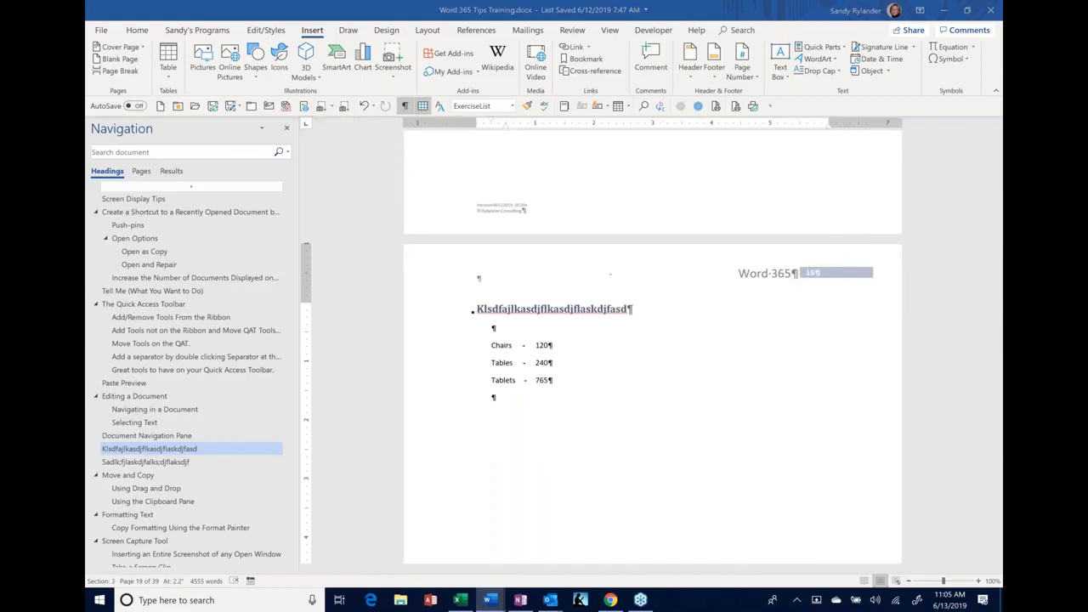
Create a new blank document and enter the filler text Jaskldfjlkasdjf followed by two blank paragraphs.
{"action": "key", "text": "ctrl+n"}
{"action": "type", "text": "Jaskldfjlkasdjf"}
{"action": "key", "text": "Return"}
{"action": "key", "text": "Return"}
{"action": "key", "text": "Return"}
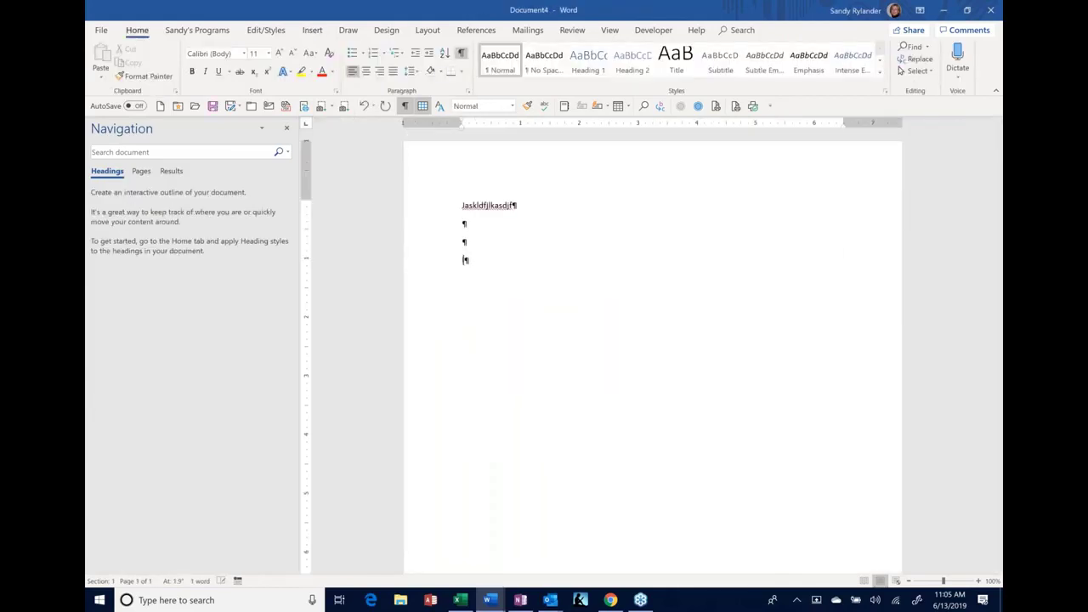
{"action": "key", "text": "BackSpace"}
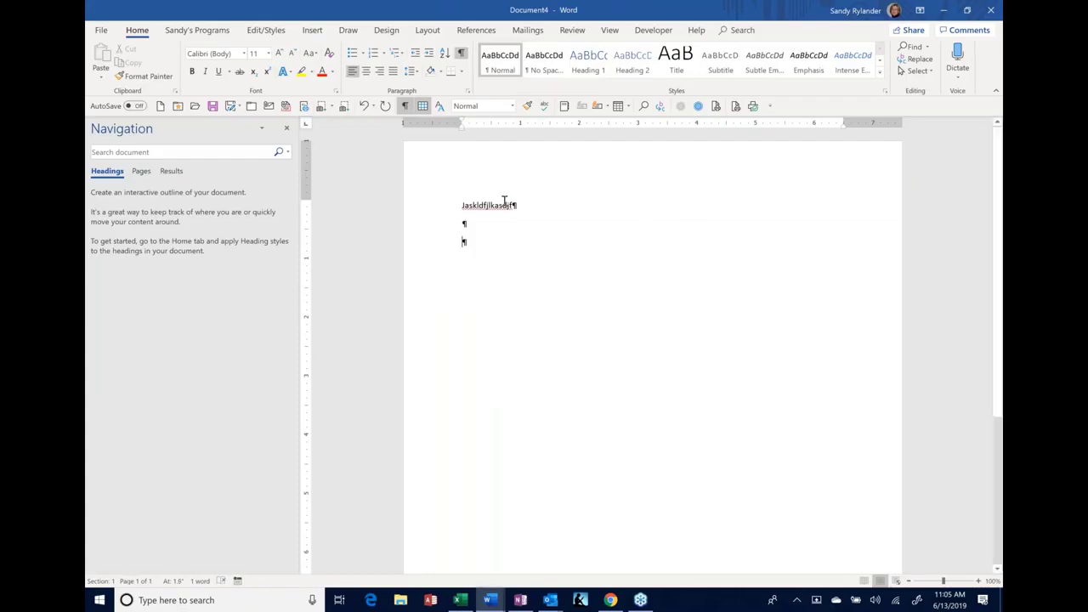
Replace the filler text with Chapt 1 and add the lines Macros and QAT below it.
{"action": "left_click_drag", "start_coordinate": [533, 202], "coordinate": [441, 197]}
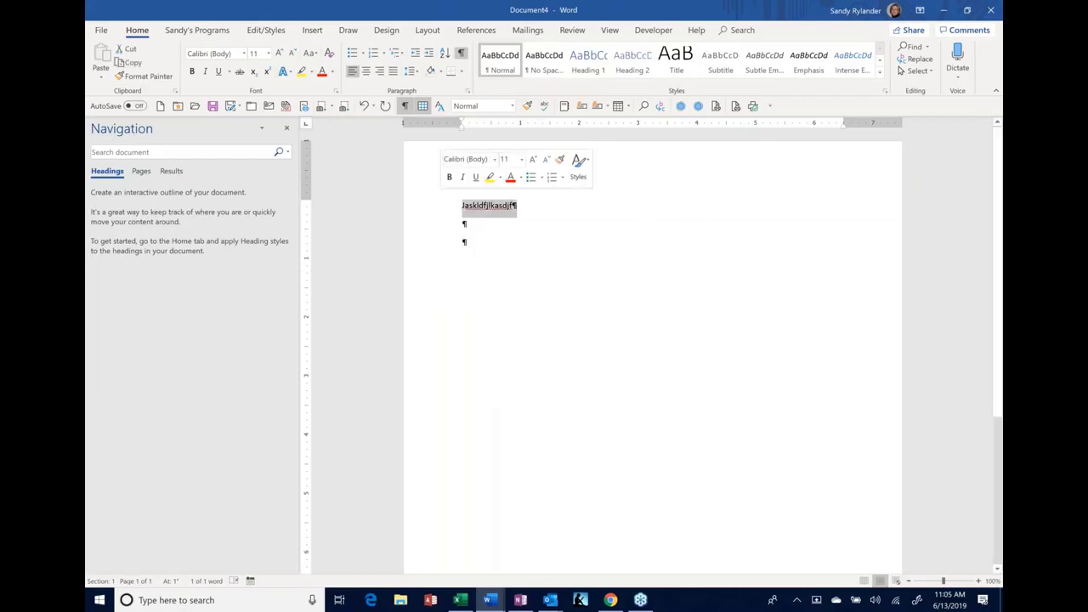
{"action": "type", "text": "Chapt 1"}
{"action": "key", "text": "Return"}
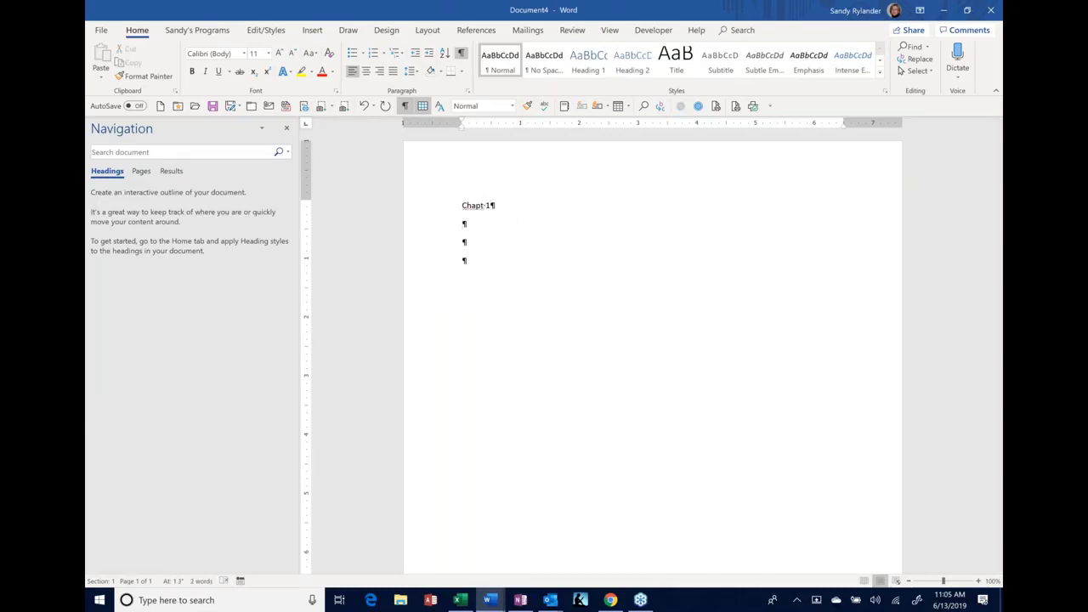
{"action": "type", "text": "Macros"}
{"action": "key", "text": "Return"}
{"action": "type", "text": "QAT"}
Add the lines Adding, Removing and Chapt 2 below QAT.
{"action": "left_click", "coordinate": [479, 261]}
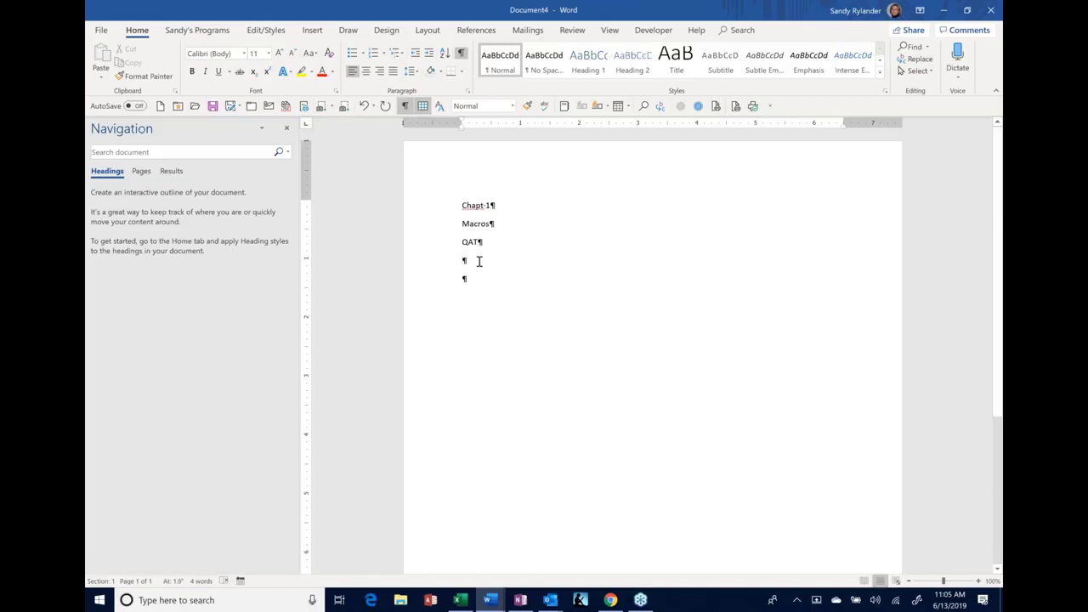
{"action": "type", "text": "Adding"}
{"action": "key", "text": "Return"}
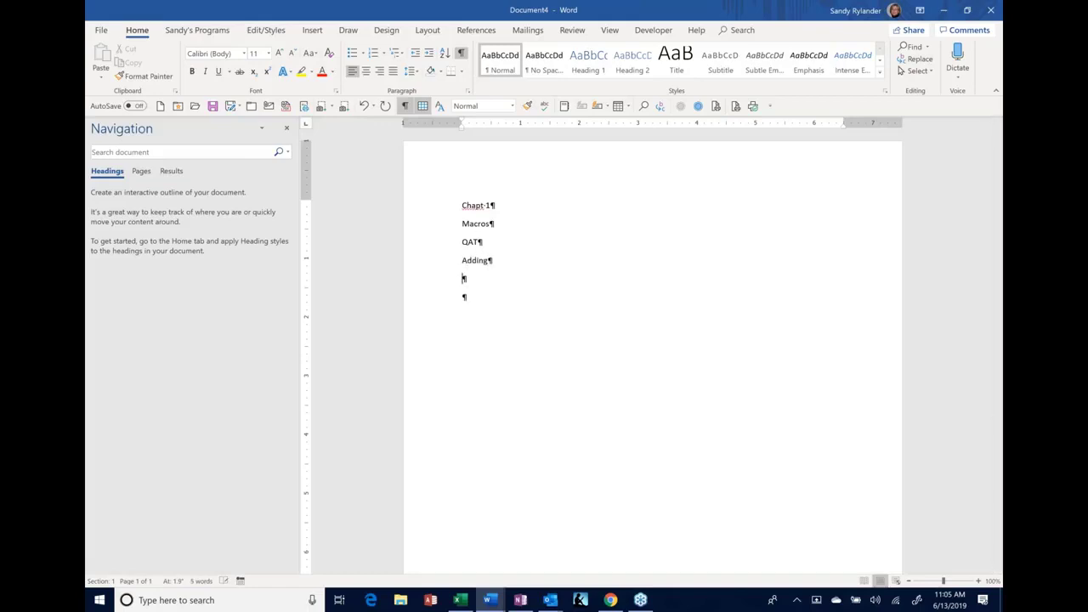
{"action": "type", "text": "Removing"}
{"action": "key", "text": "BackSpace"}
{"action": "key", "text": "BackSpace"}
{"action": "key", "text": "BackSpace"}
{"action": "type", "text": "ing"}
{"action": "left_click", "coordinate": [464, 205]}
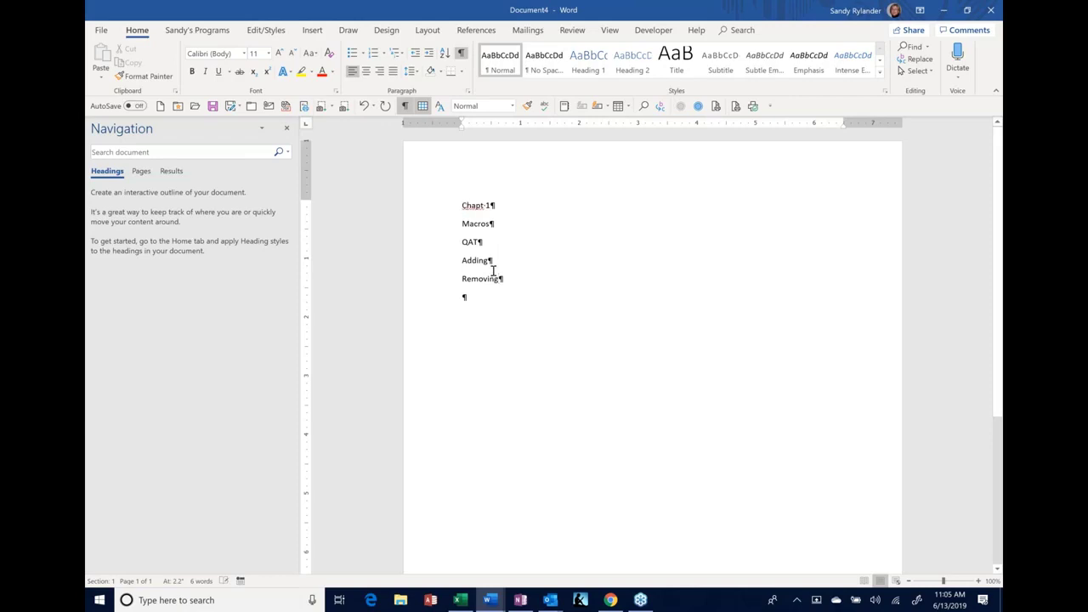
{"action": "left_click", "coordinate": [474, 300]}
{"action": "type", "text": "Chapt 2"}
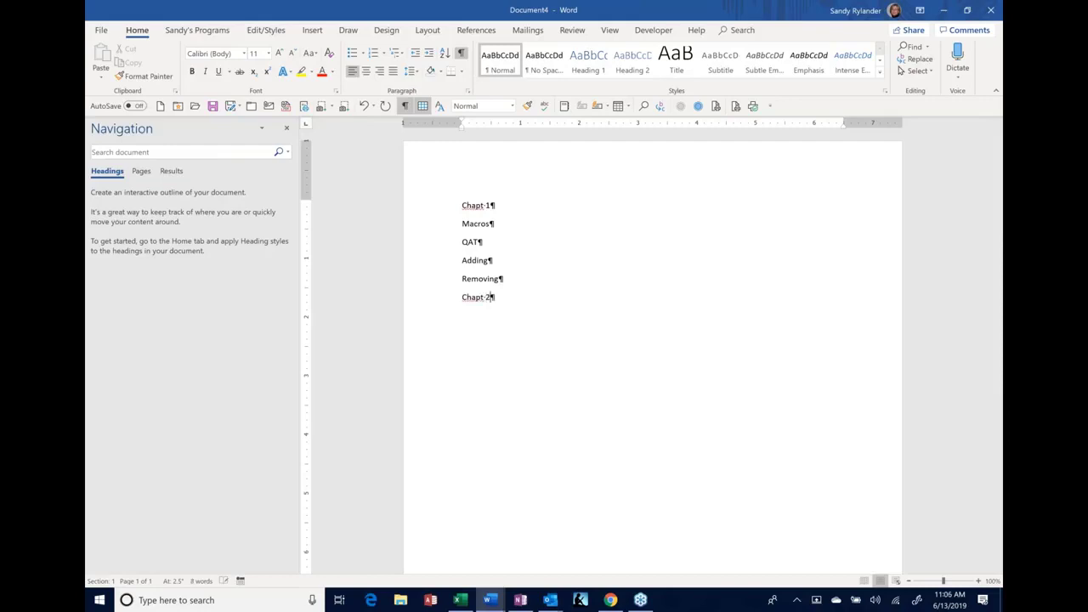
Try bold on the Chapt 1 line, and apply the Heading 1 style to Chapt 1 and Chapt 2.
{"action": "triple_click", "coordinate": [482, 207]}
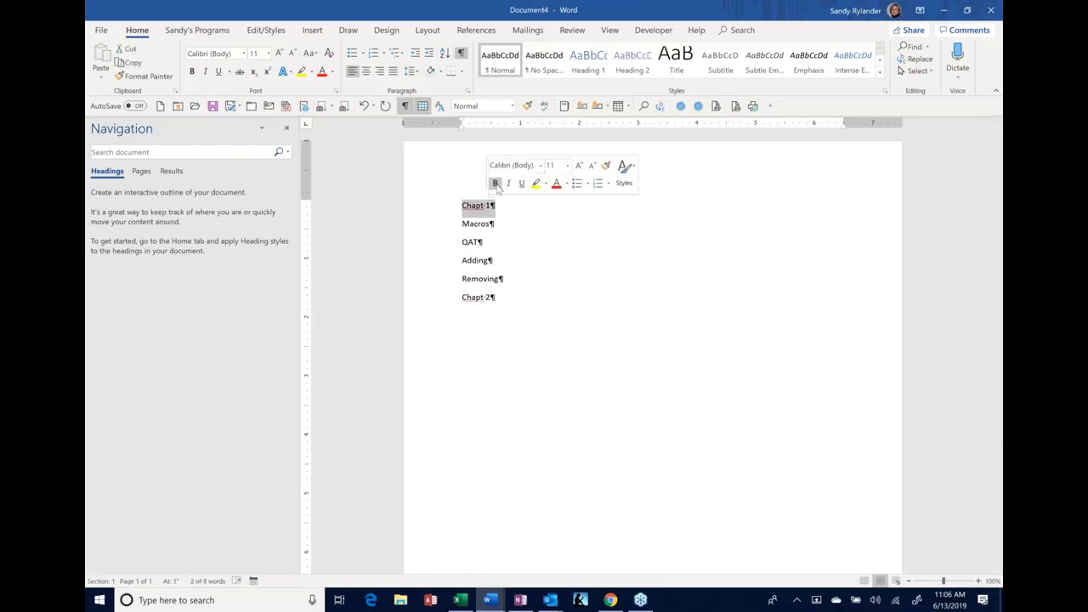
{"action": "left_click", "coordinate": [496, 184]}
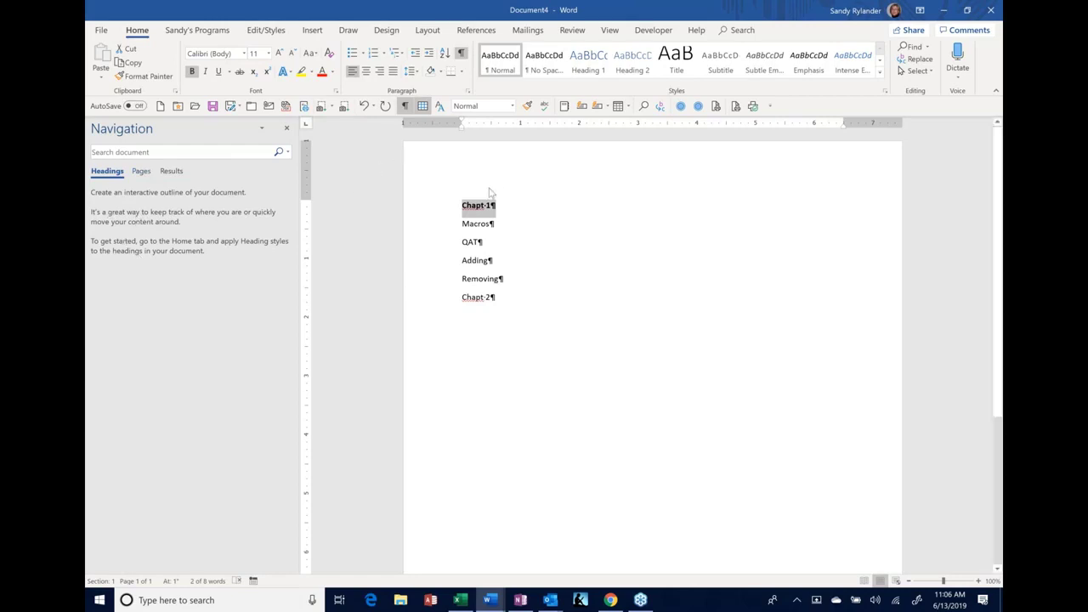
{"action": "left_click", "coordinate": [589, 67]}
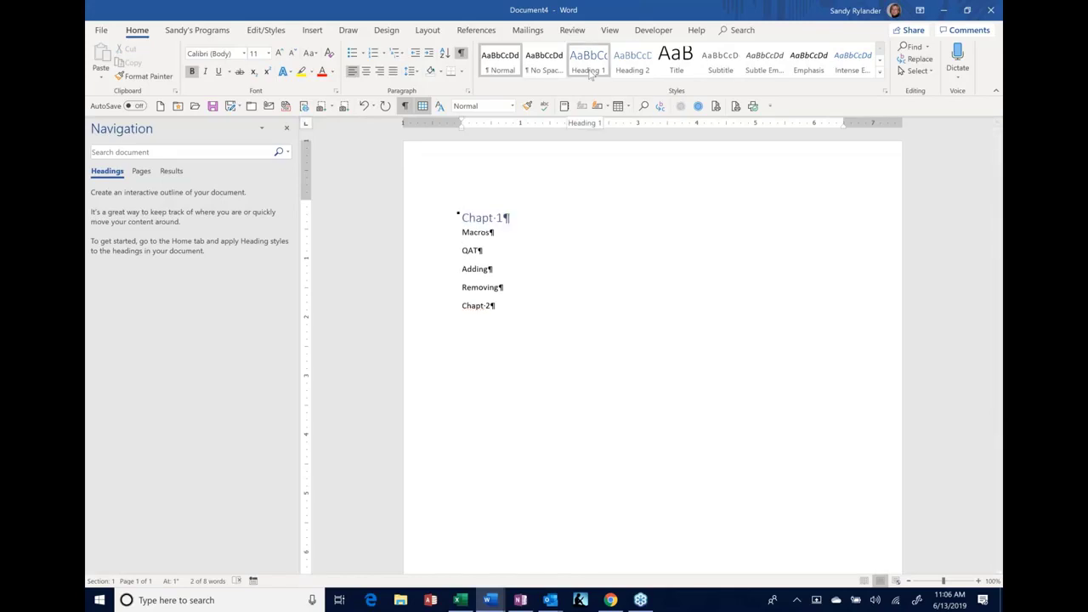
{"action": "left_click", "coordinate": [589, 68]}
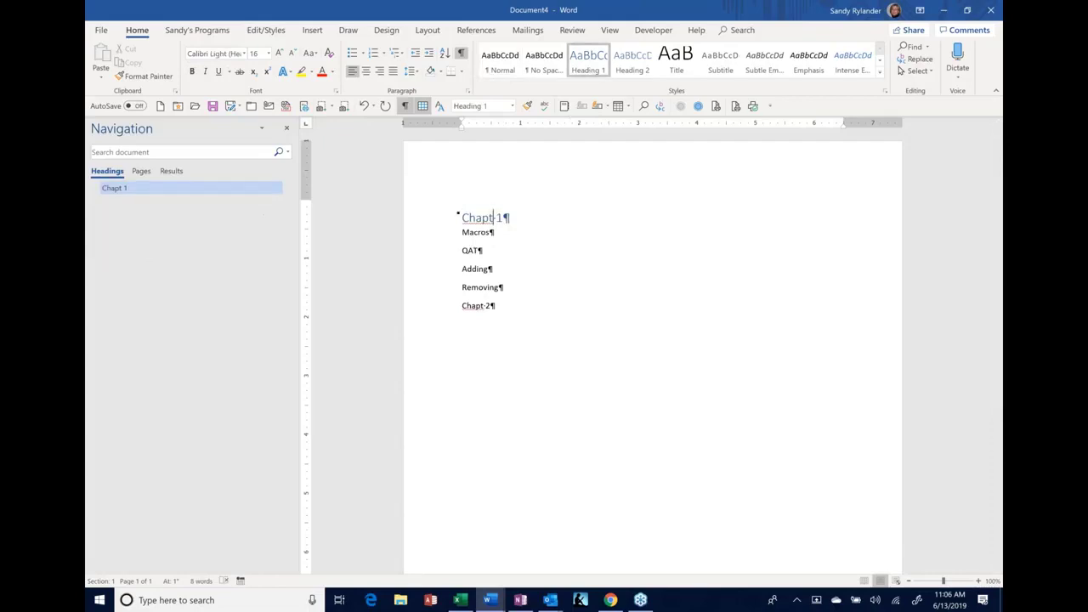
{"action": "left_click", "coordinate": [480, 306]}
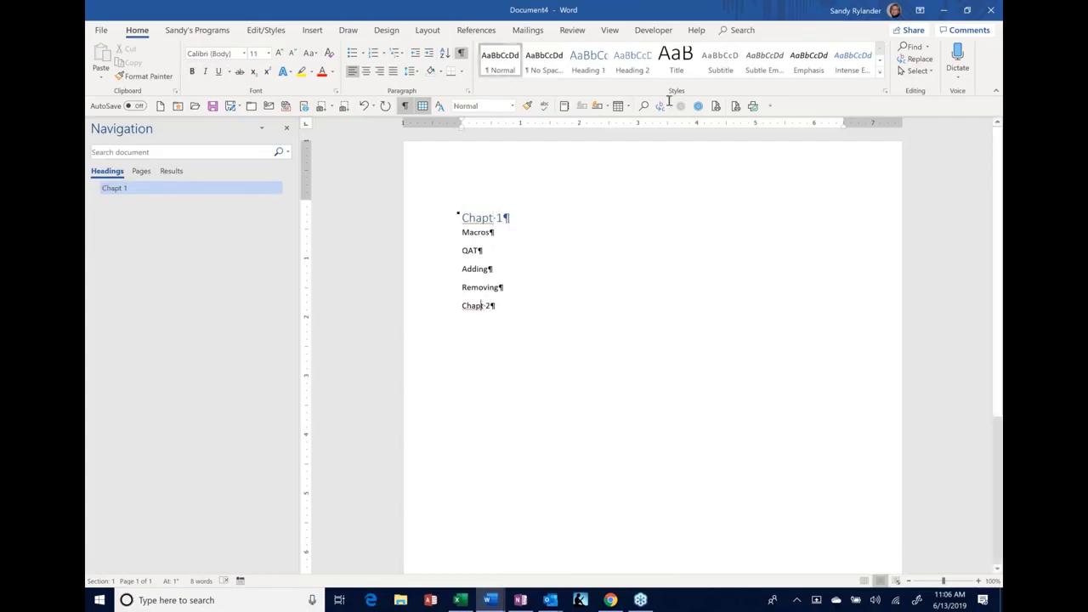
{"action": "left_click", "coordinate": [588, 65]}
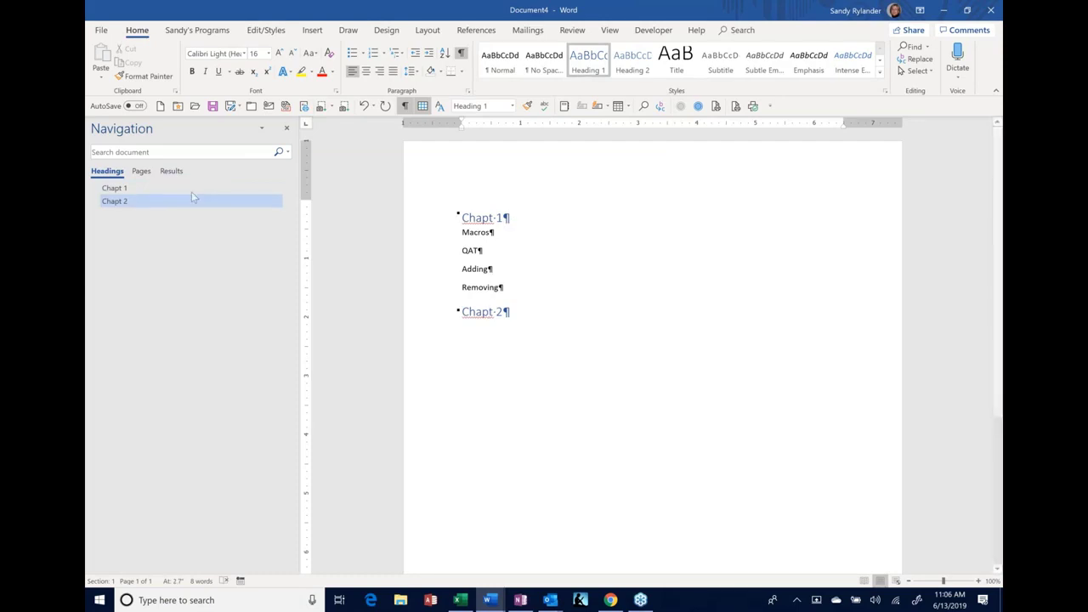
Apply the Heading 2 style to the Macros and QAT lines.
{"action": "mouse_move", "coordinate": [507, 219]}
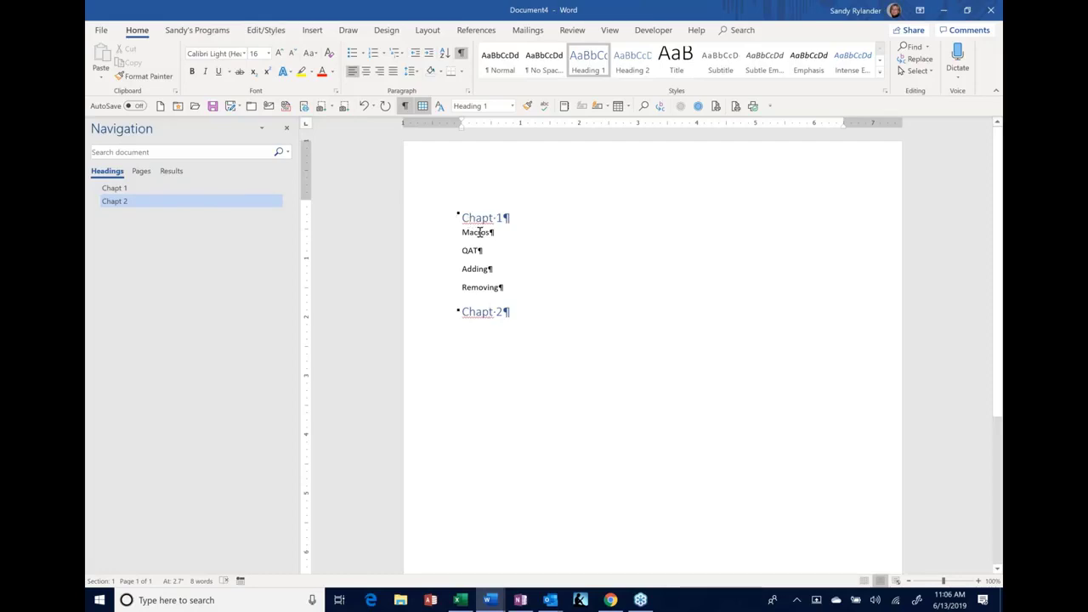
{"action": "left_click", "coordinate": [480, 232]}
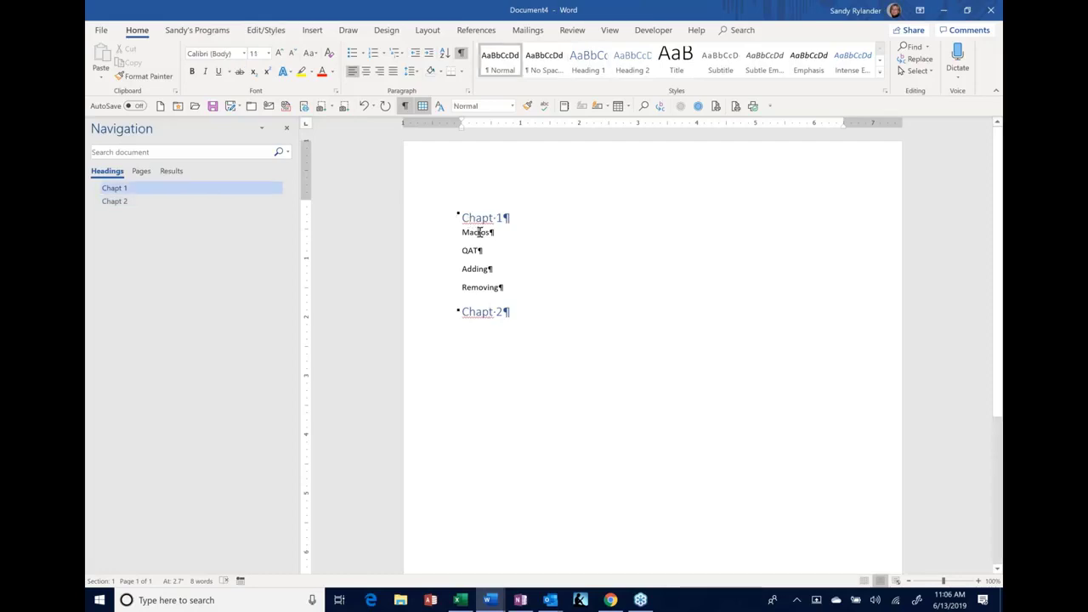
{"action": "left_click", "coordinate": [632, 66]}
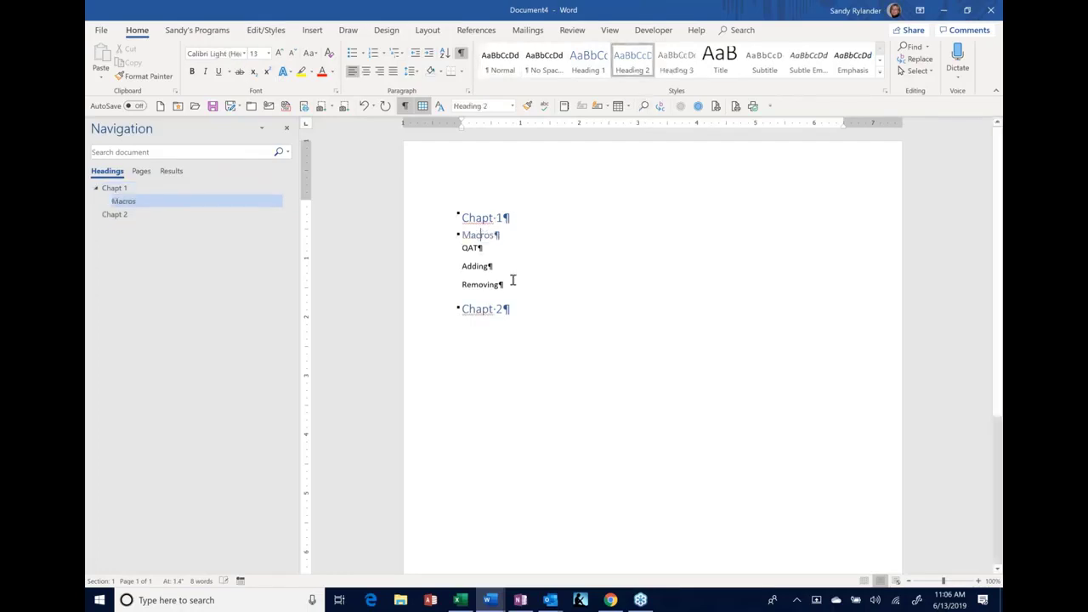
{"action": "left_click", "coordinate": [473, 248]}
{"action": "key", "text": "ctrl+alt+2"}
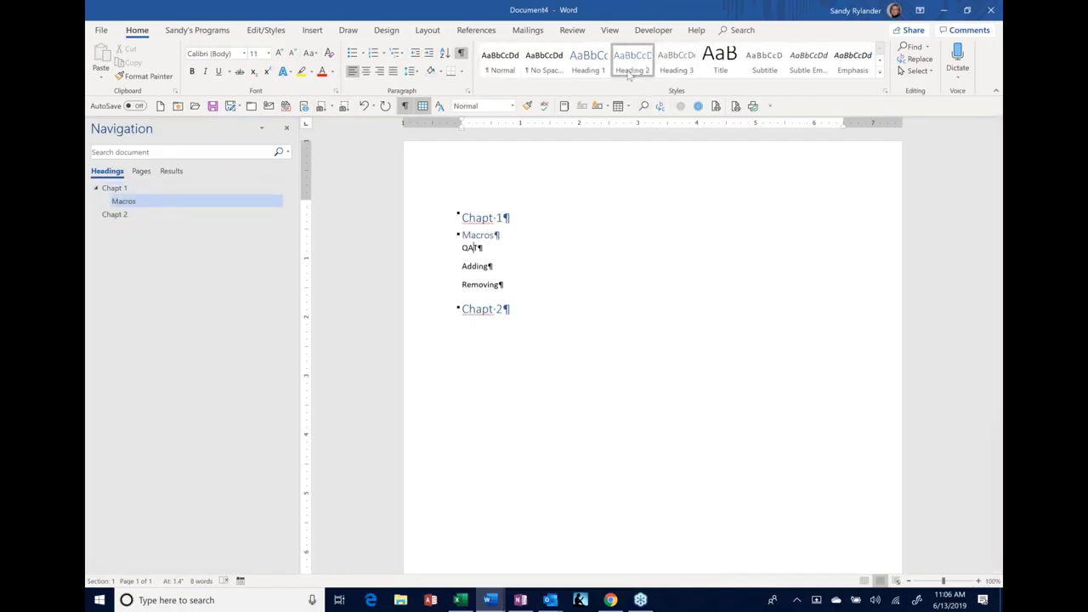
Apply the Heading 3 style to the Adding and Removing lines.
{"action": "left_click", "coordinate": [487, 263]}
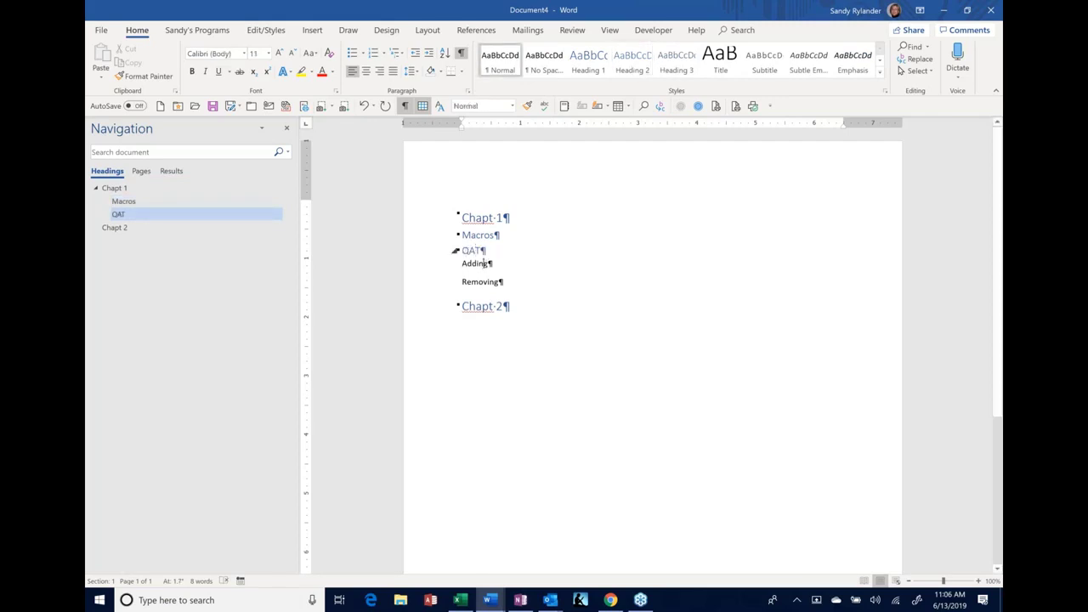
{"action": "left_click", "coordinate": [676, 62]}
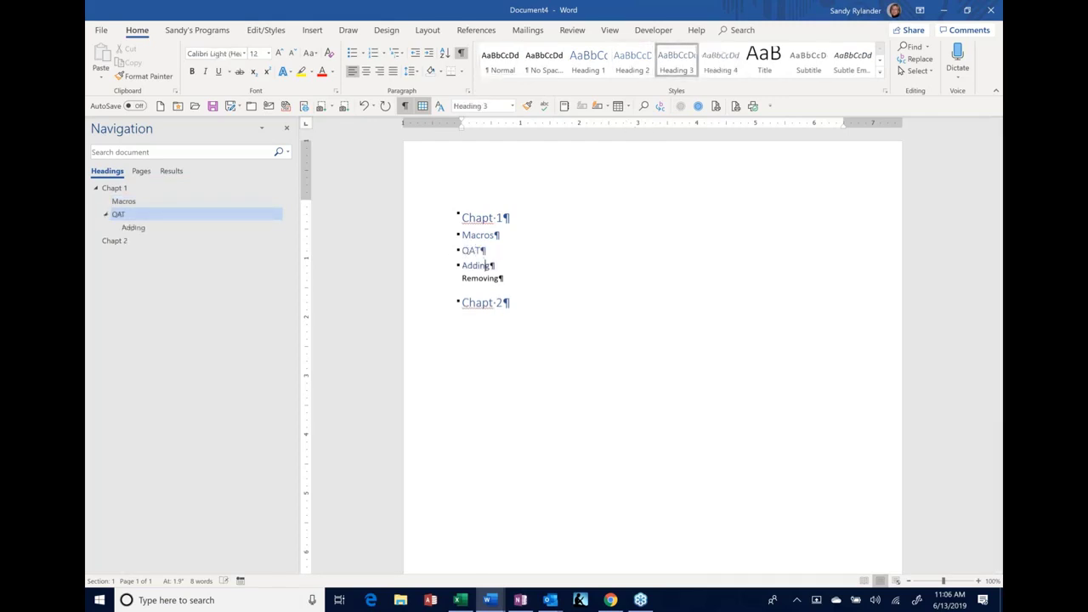
{"action": "left_click", "coordinate": [483, 277]}
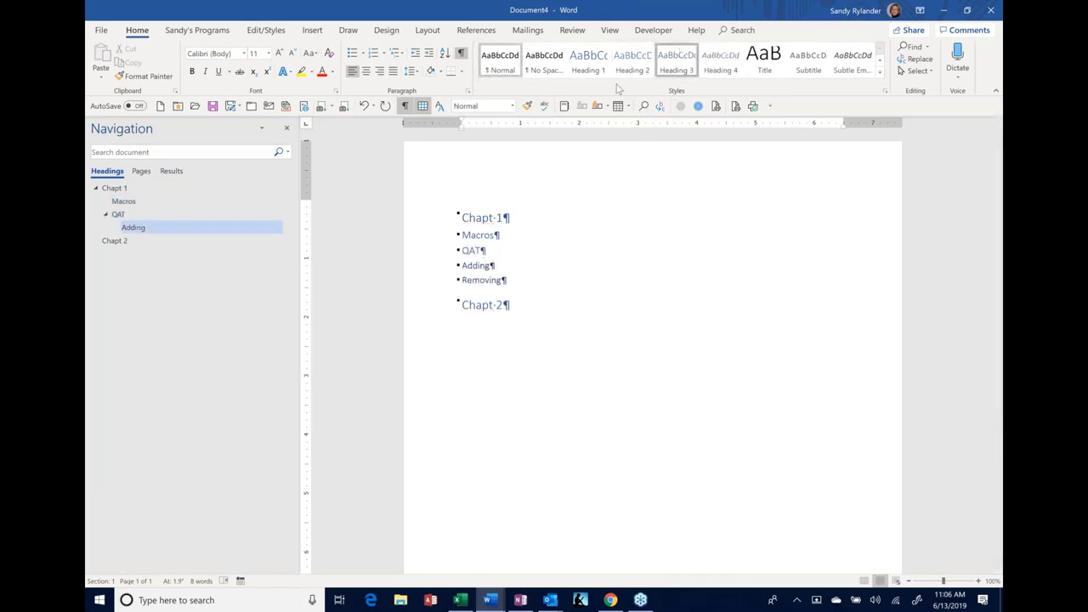
{"action": "left_click", "coordinate": [677, 61]}
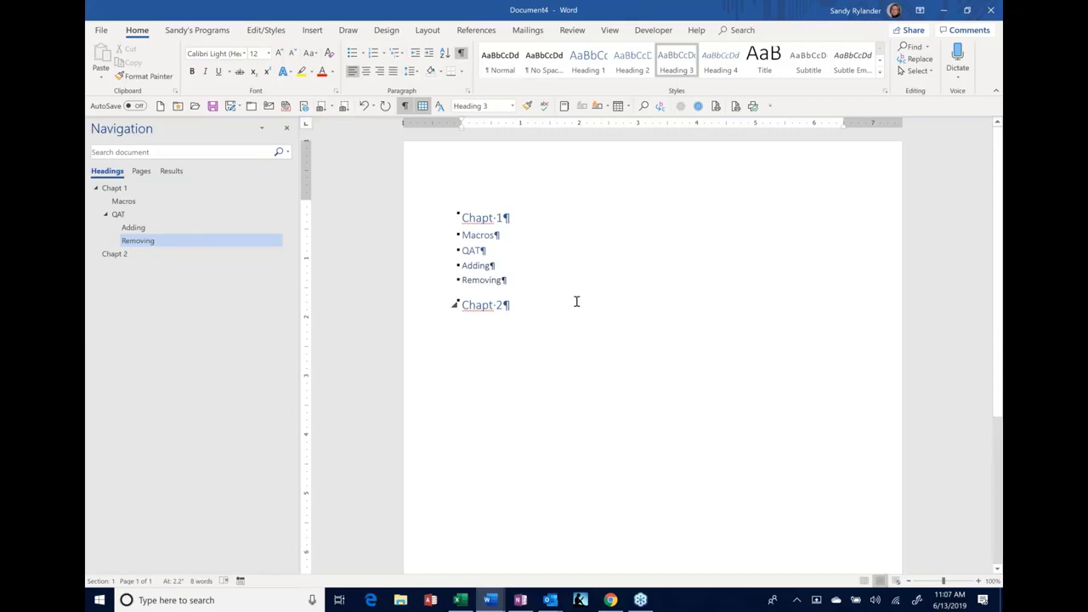
Close the Document4 practice document without saving it.
{"action": "left_click", "coordinate": [523, 215]}
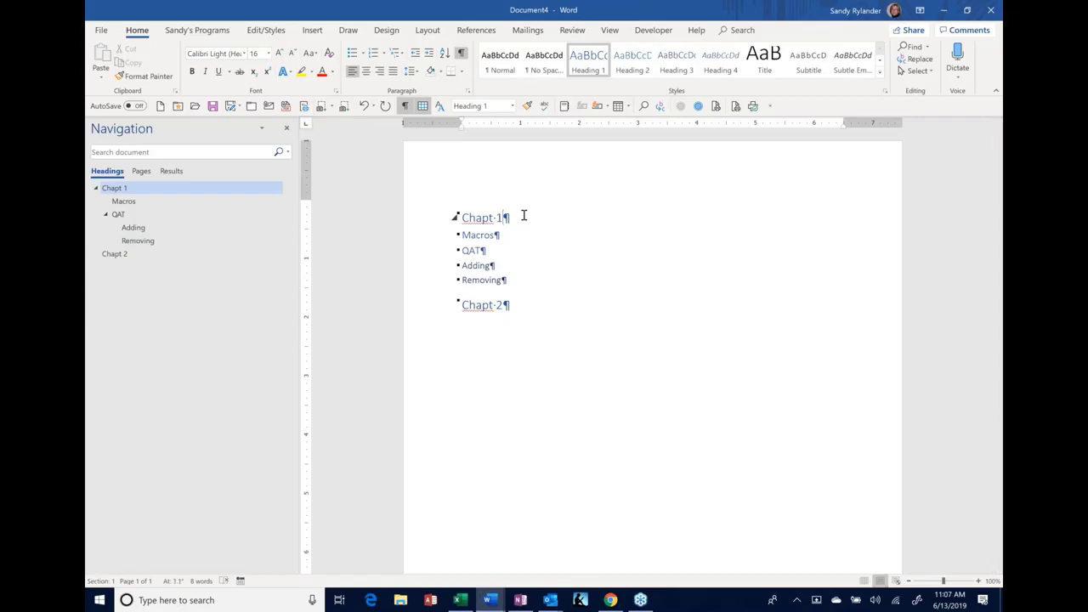
{"action": "left_click", "coordinate": [990, 10]}
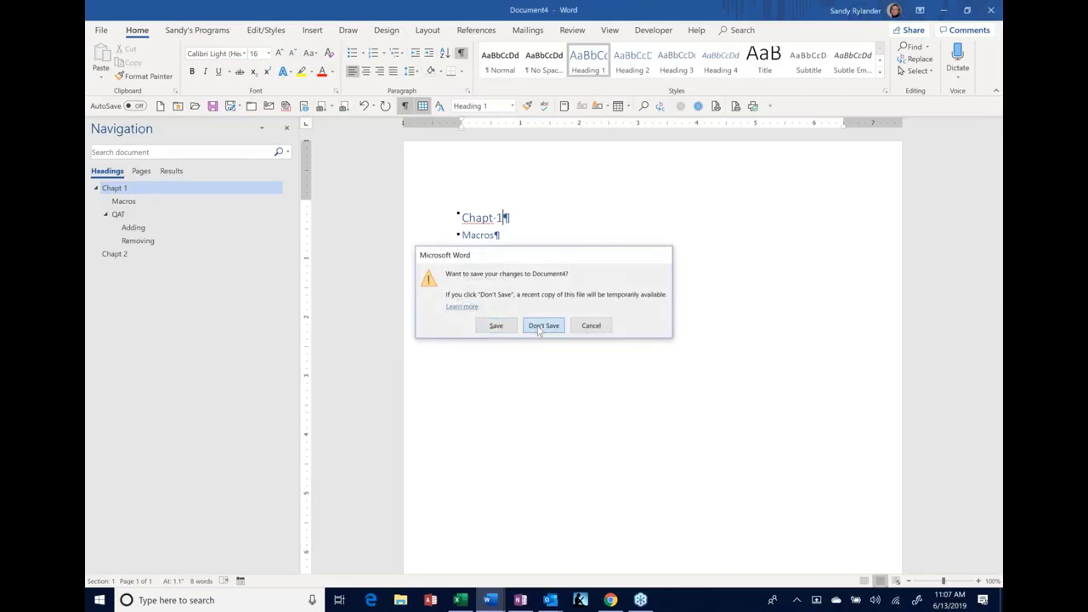
{"action": "left_click", "coordinate": [539, 328]}
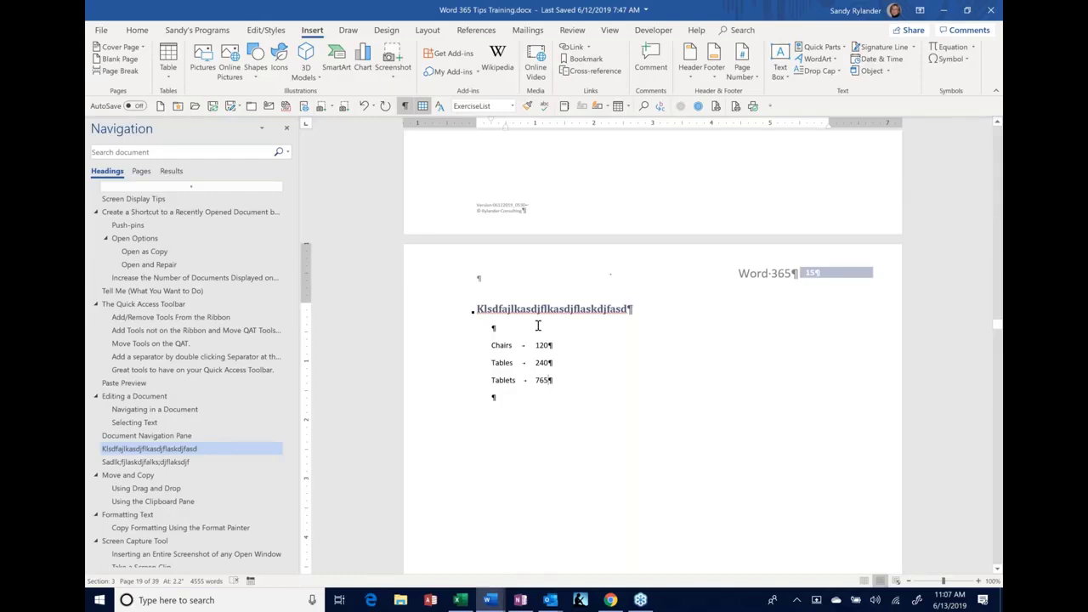
Browse the commands starting with C in the All Commands list for ribbon customization, and leave the options without changes.
{"action": "right_click", "coordinate": [718, 107]}
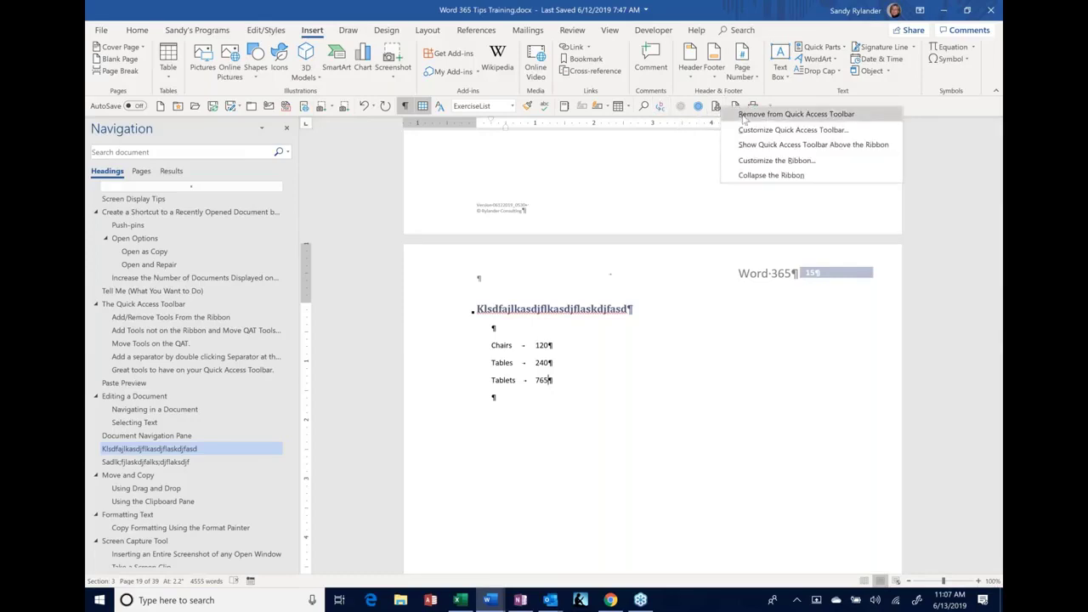
{"action": "left_click", "coordinate": [748, 160]}
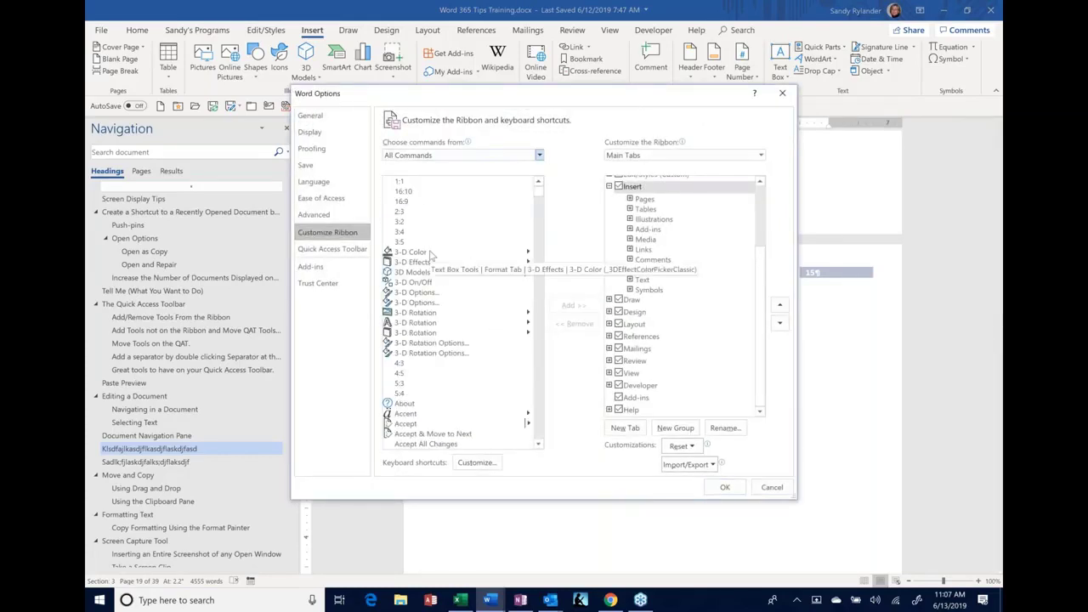
{"action": "left_click", "coordinate": [431, 254]}
{"action": "key", "text": "c"}
{"action": "scroll", "coordinate": [431, 255], "scroll_direction": "down", "scroll_amount": 2}
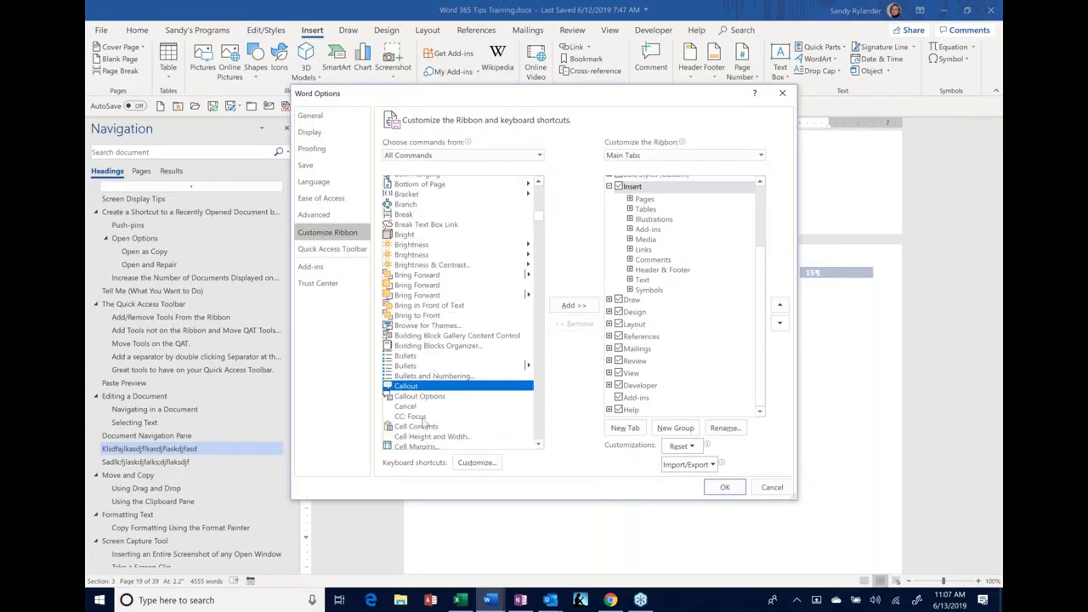
{"action": "scroll", "coordinate": [410, 412], "scroll_direction": "down", "scroll_amount": 5}
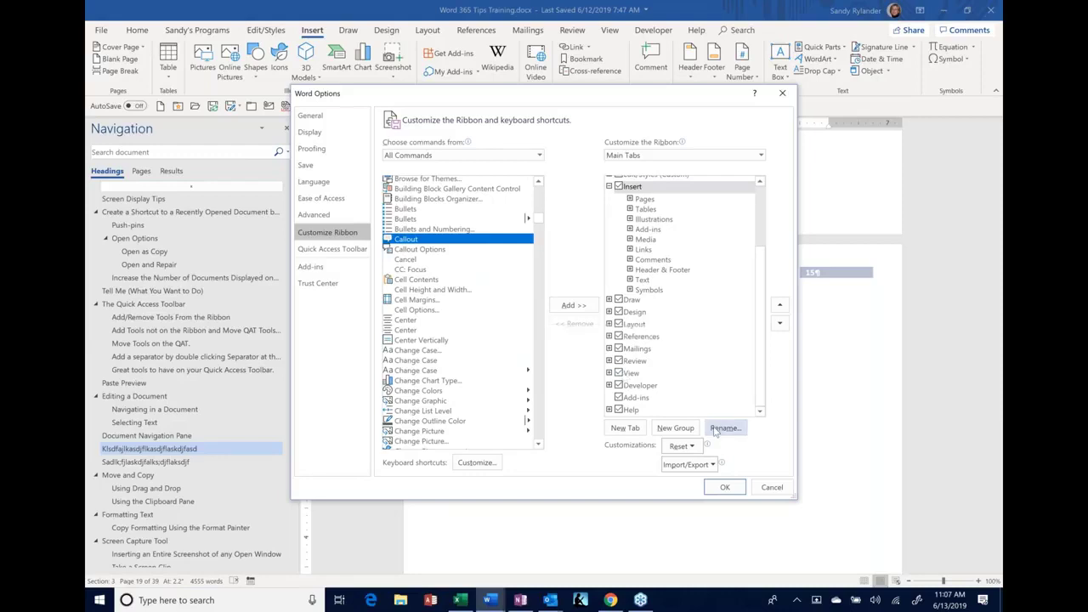
{"action": "left_click", "coordinate": [772, 487]}
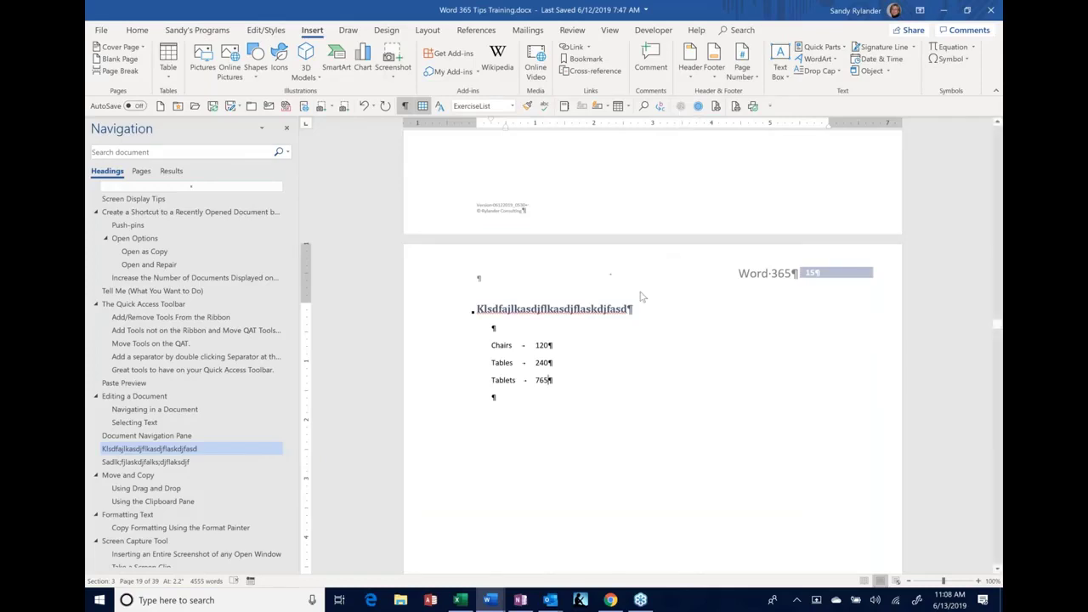
Add the number lines 84576 and 34345 below the Tablets line.
{"action": "left_click", "coordinate": [519, 400]}
{"action": "type", "text": "84576"}
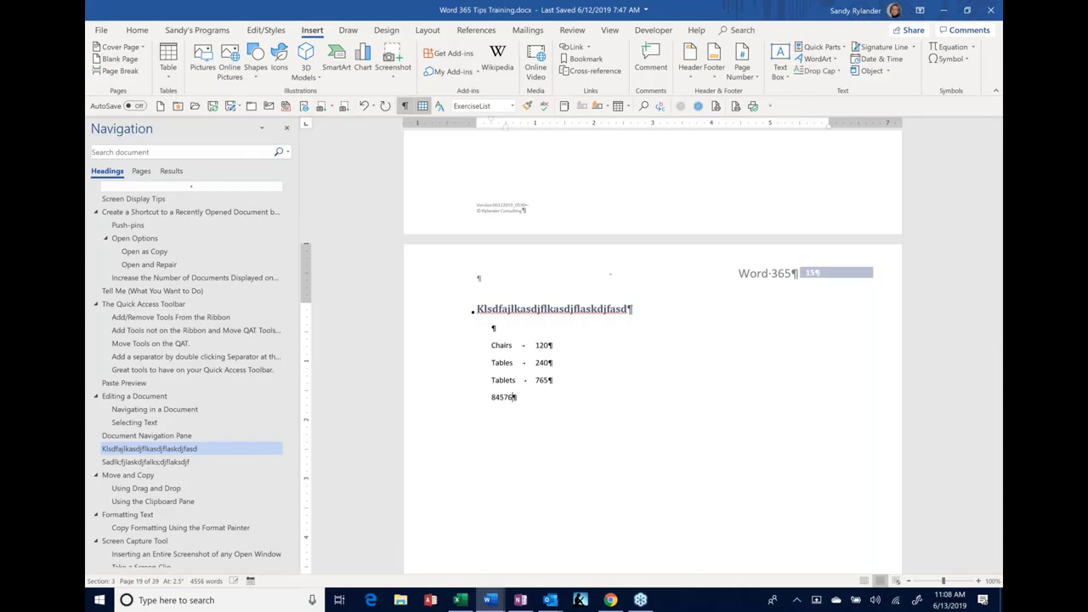
{"action": "key", "text": "Return"}
{"action": "type", "text": "34345"}
{"action": "key", "text": "Return"}
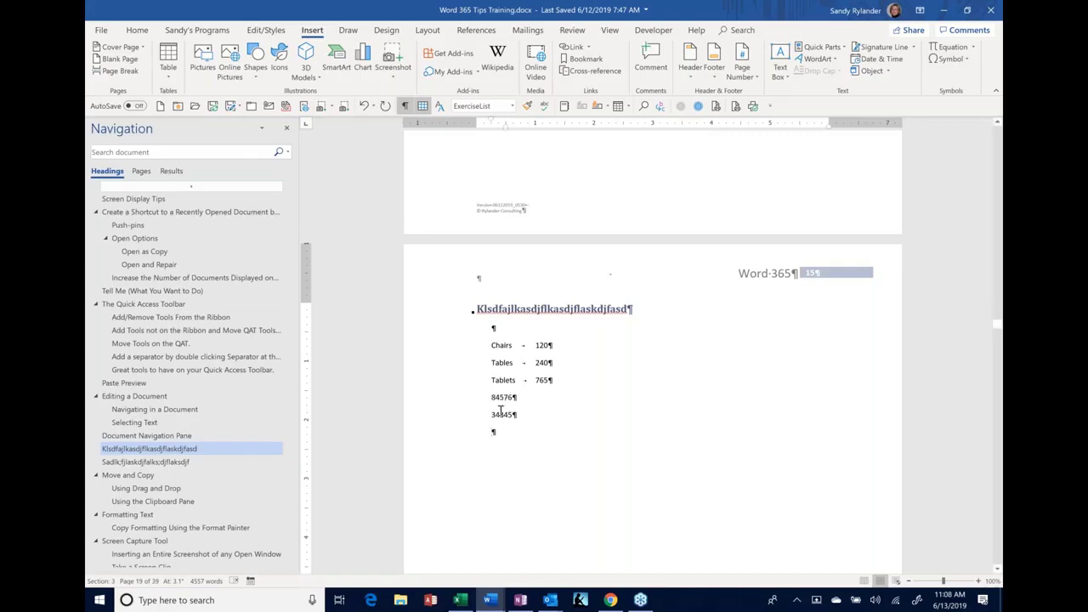
Replace the two number lines below Tablets with 67 and 8.
{"action": "left_click_drag", "start_coordinate": [492, 396], "coordinate": [515, 424]}
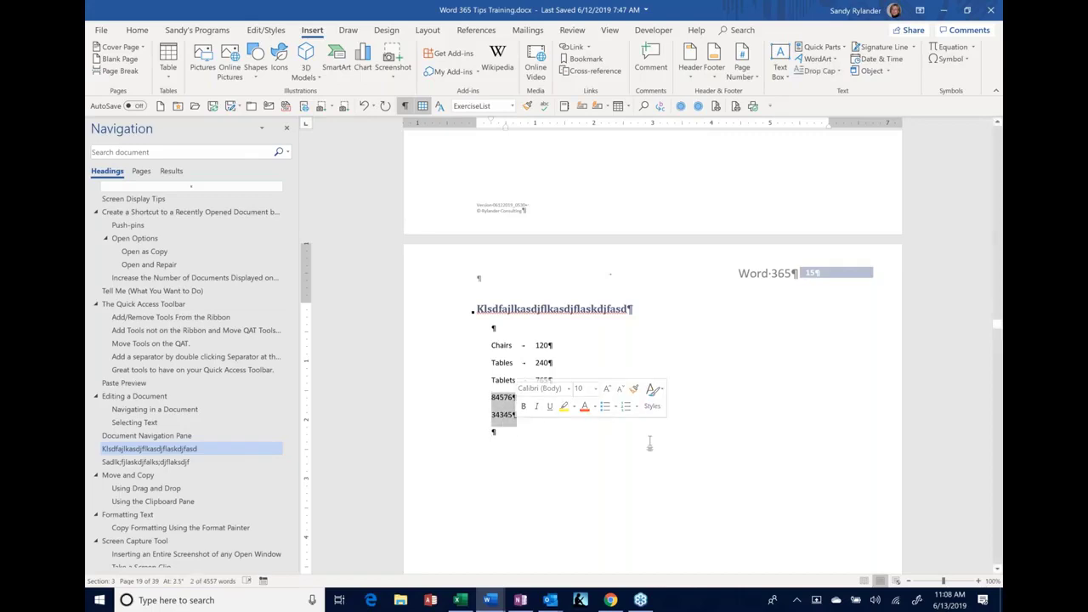
{"action": "type", "text": "67"}
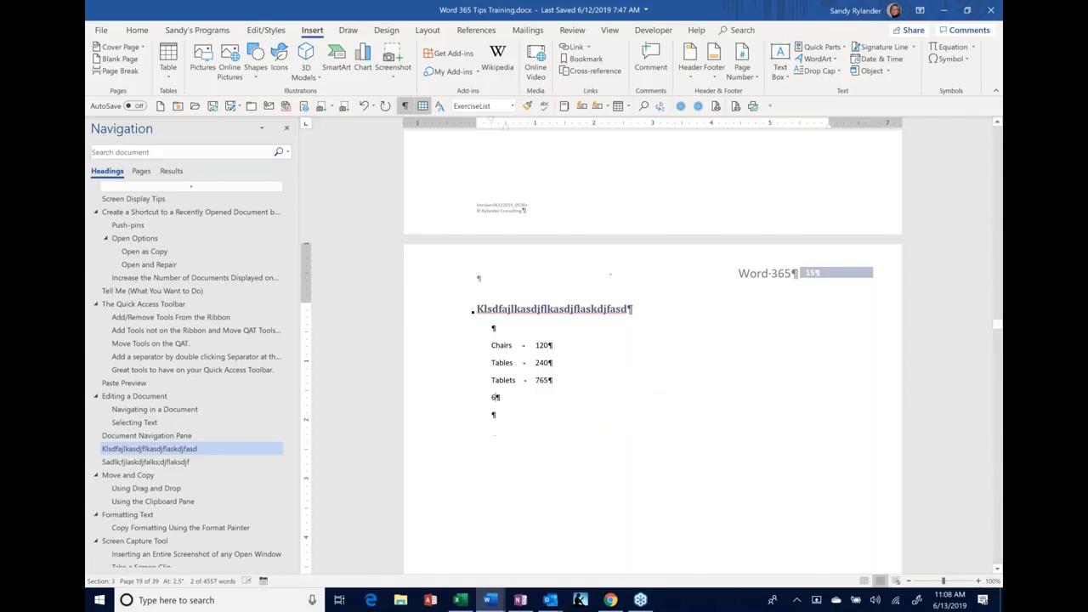
{"action": "key", "text": "Return"}
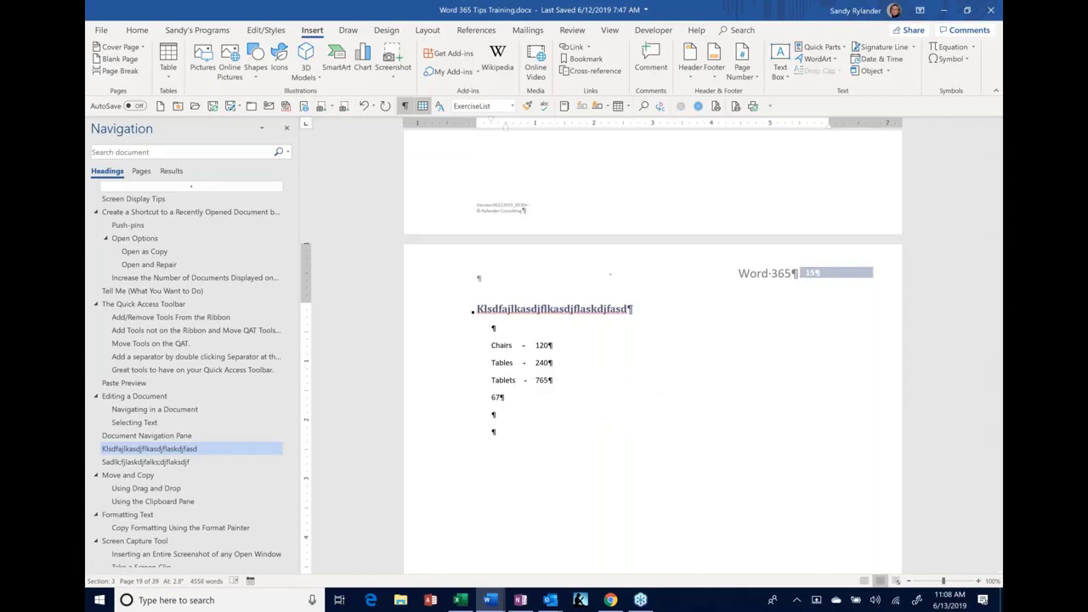
{"action": "type", "text": "8"}
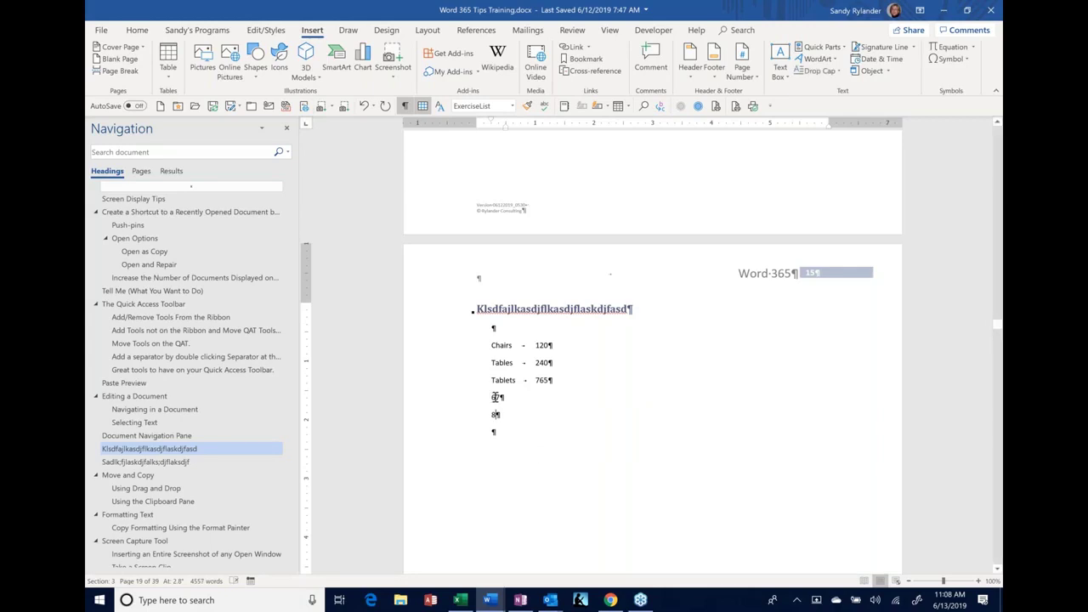
Calculate the sum of the 67 and 8 lines and paste the result, 75, on the empty line below.
{"action": "left_click", "coordinate": [490, 397]}
{"action": "left_click", "coordinate": [496, 411], "text": "shift"}
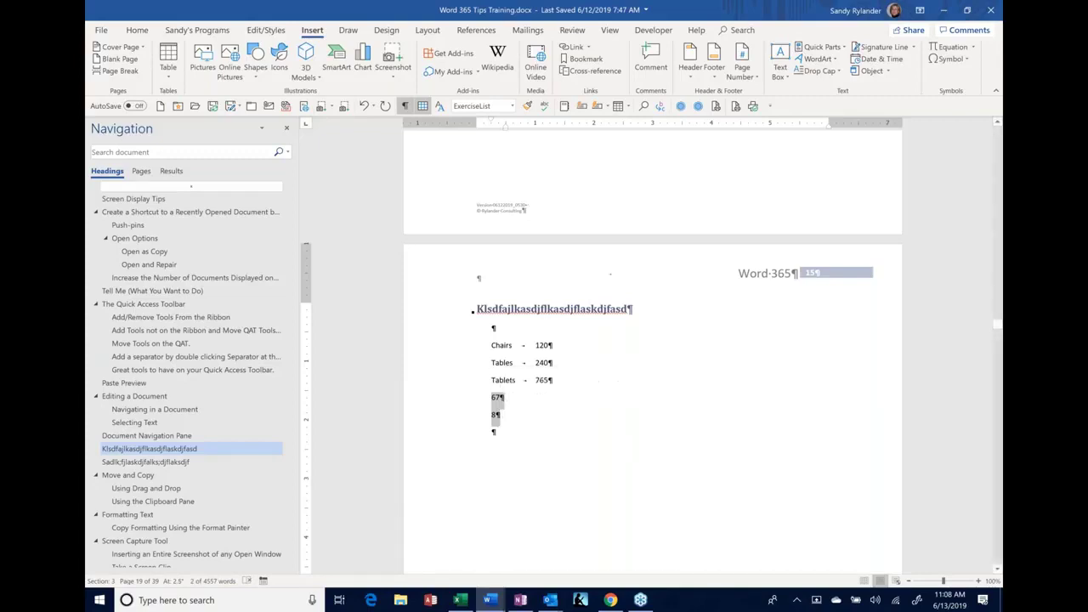
{"action": "left_click", "coordinate": [681, 108]}
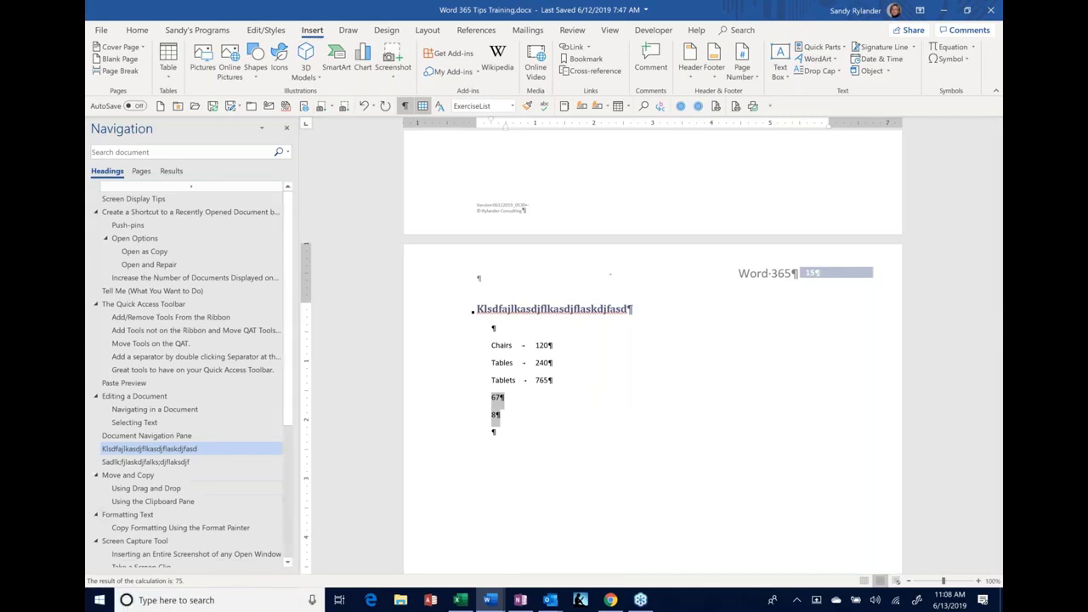
{"action": "left_click", "coordinate": [502, 434]}
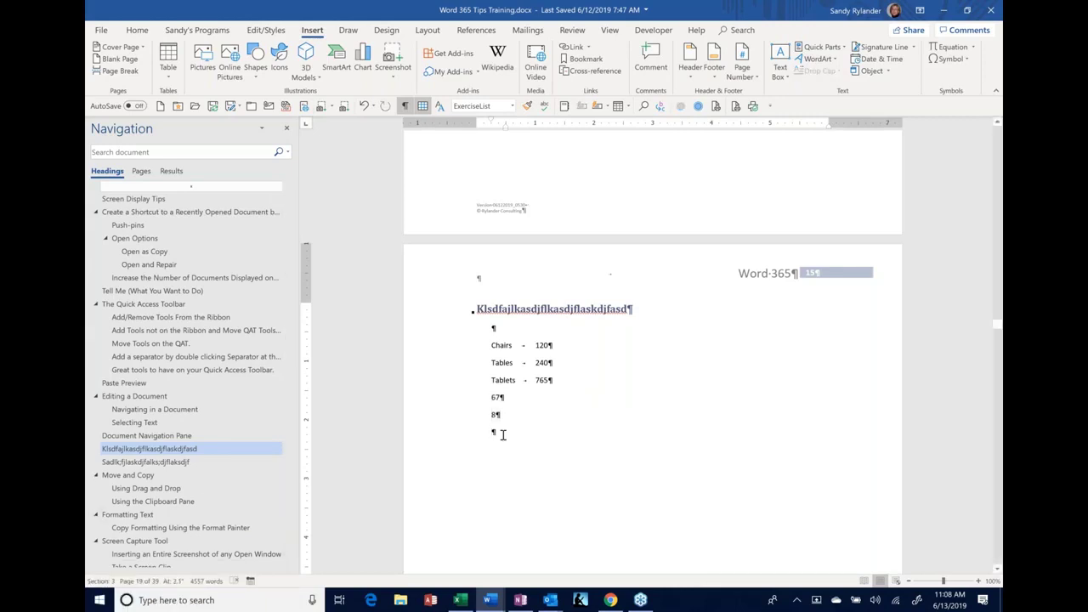
{"action": "type", "text": "75"}
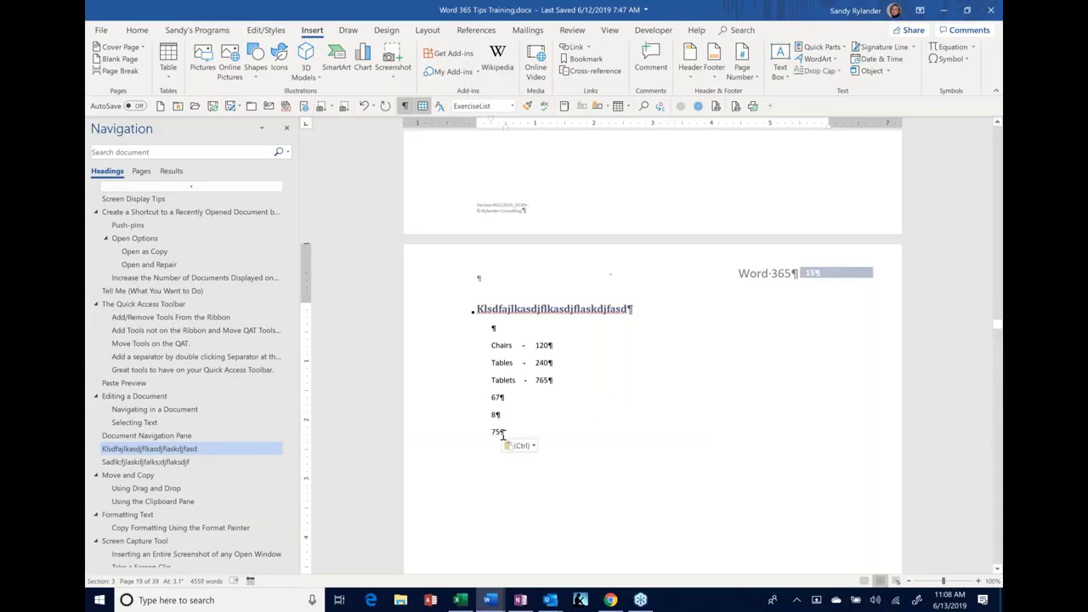
Delete the pasted 75 line and change the 8 to 10.
{"action": "left_click", "coordinate": [443, 439]}
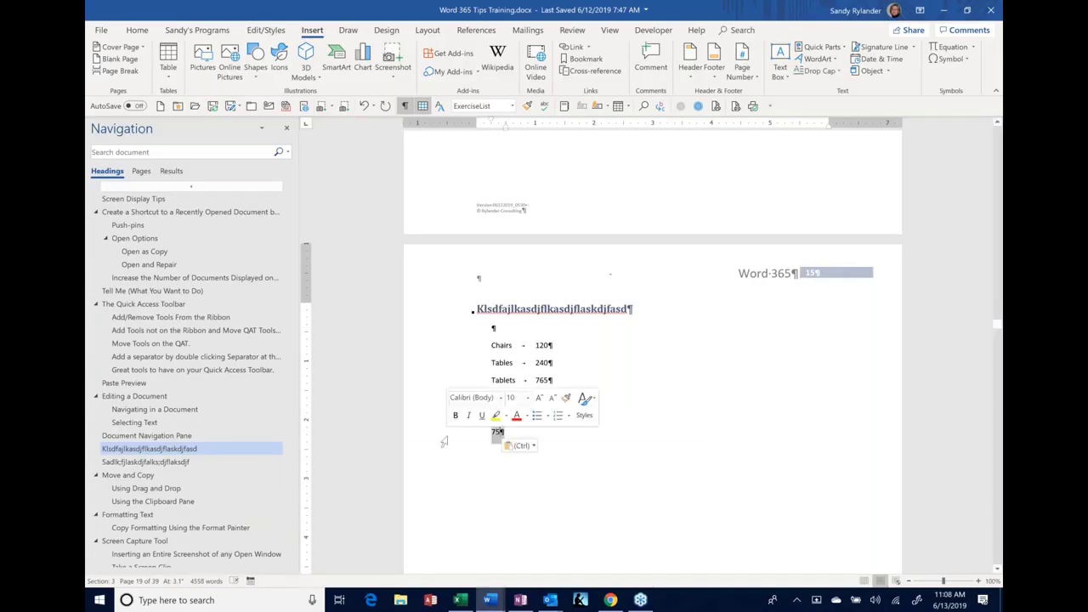
{"action": "key", "text": "Delete"}
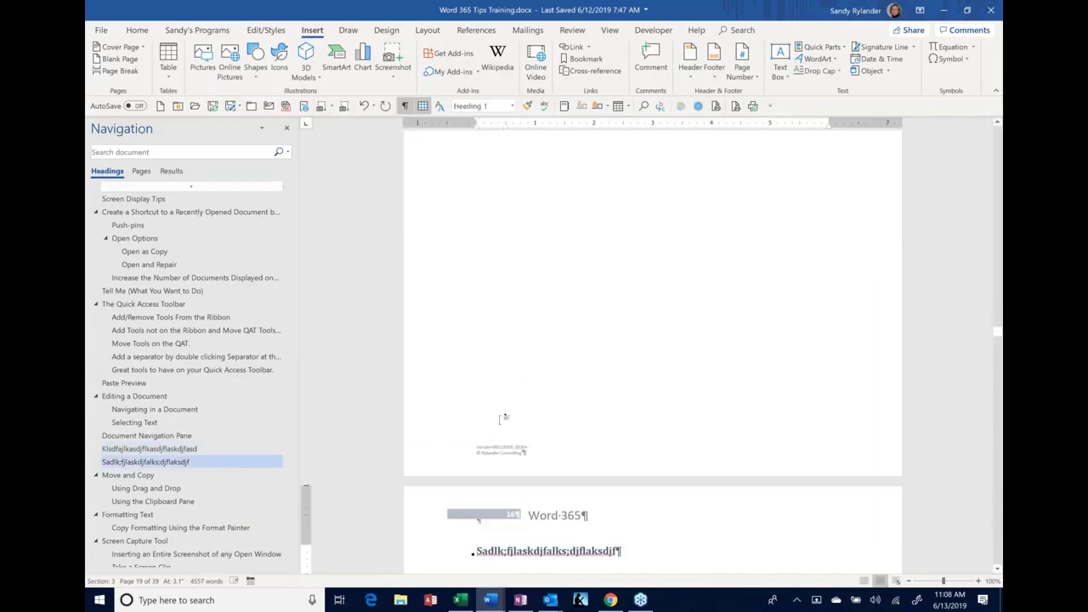
{"action": "scroll", "coordinate": [506, 418], "scroll_direction": "up", "scroll_amount": 3}
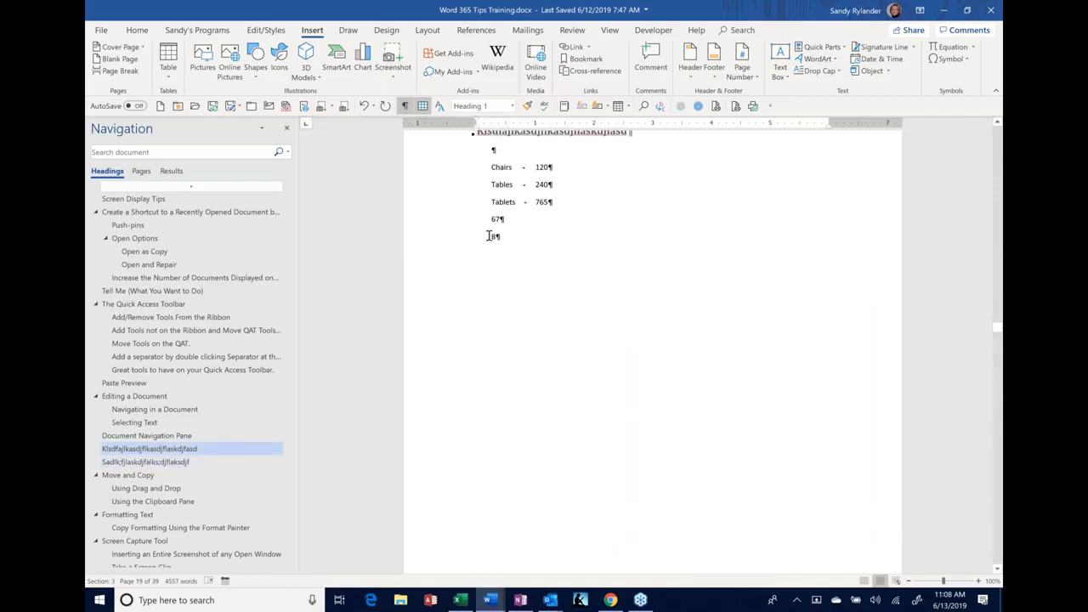
{"action": "left_click_drag", "start_coordinate": [492, 237], "coordinate": [494, 237]}
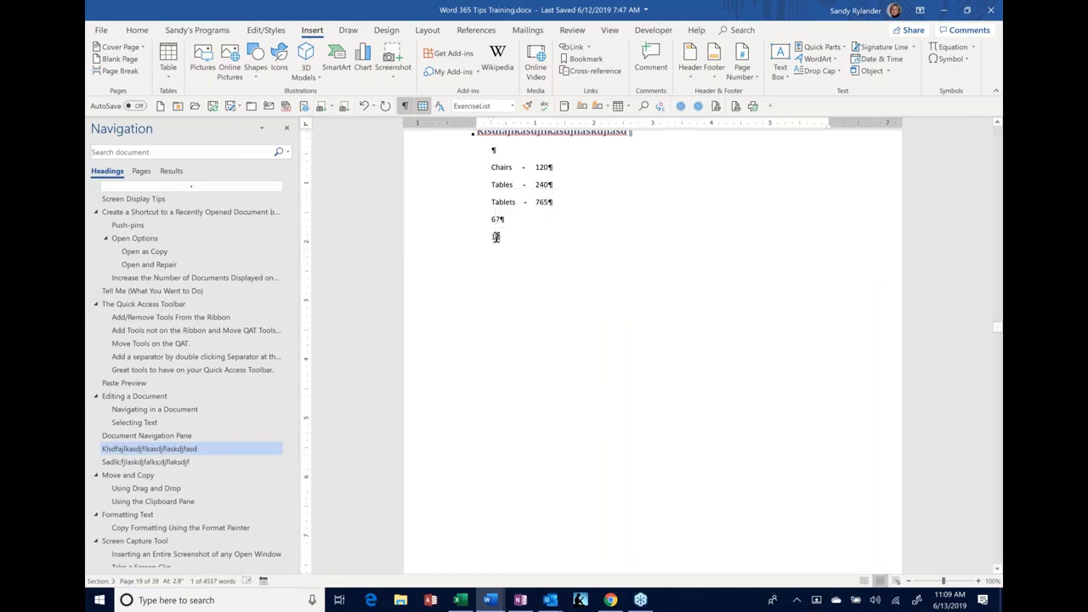
{"action": "type", "text": "10"}
Calculate the sum of the 67 and 10 lines and paste the result, 77, on a new line below.
{"action": "left_click_drag", "start_coordinate": [492, 218], "coordinate": [502, 234]}
{"action": "left_click", "coordinate": [680, 107]}
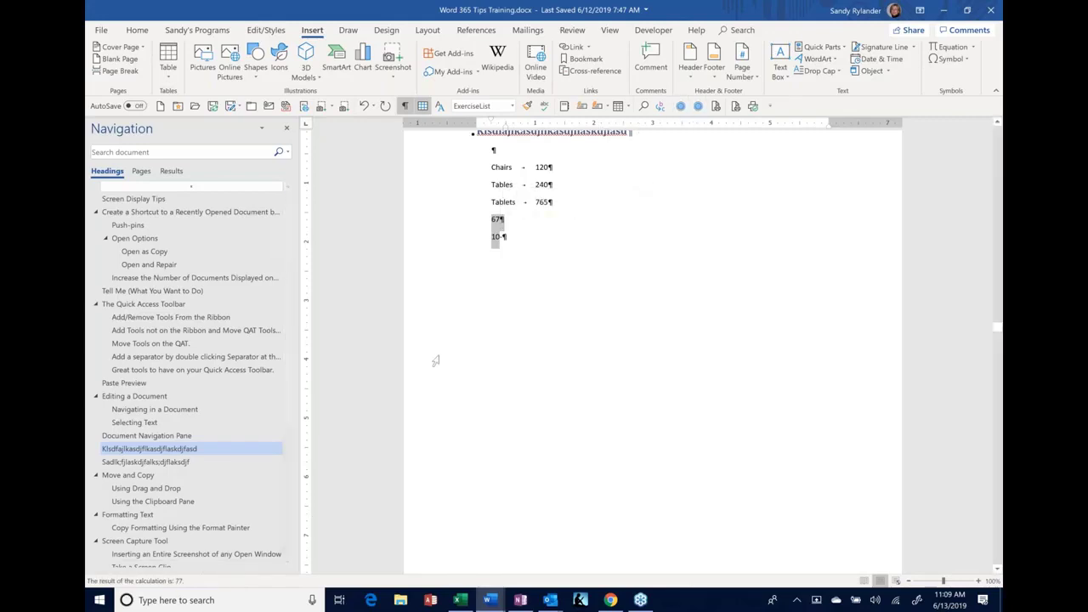
{"action": "left_click", "coordinate": [506, 249]}
{"action": "key", "text": "Return"}
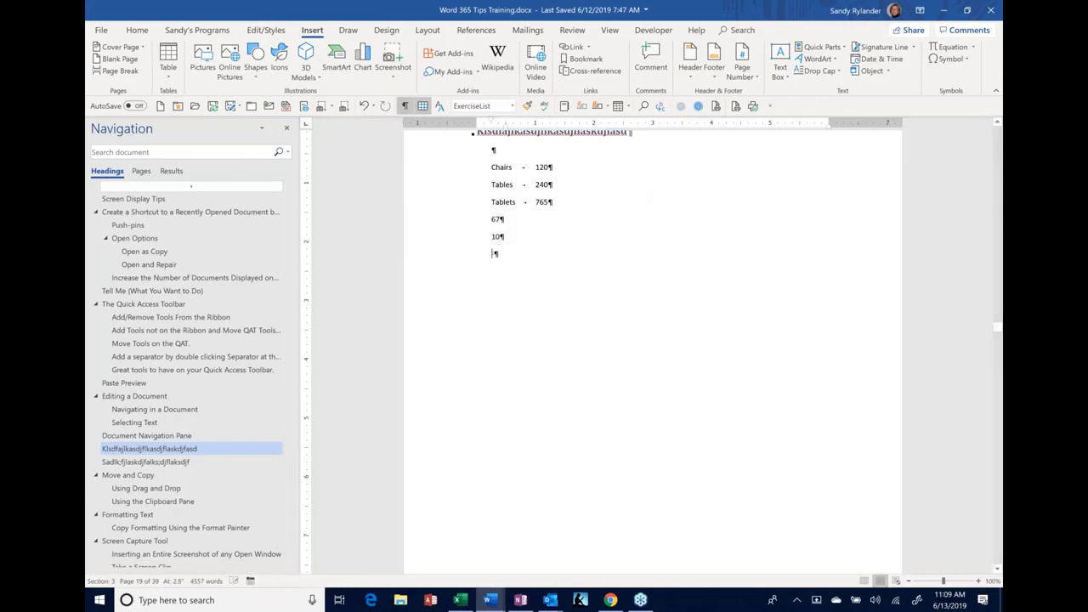
{"action": "type", "text": "77"}
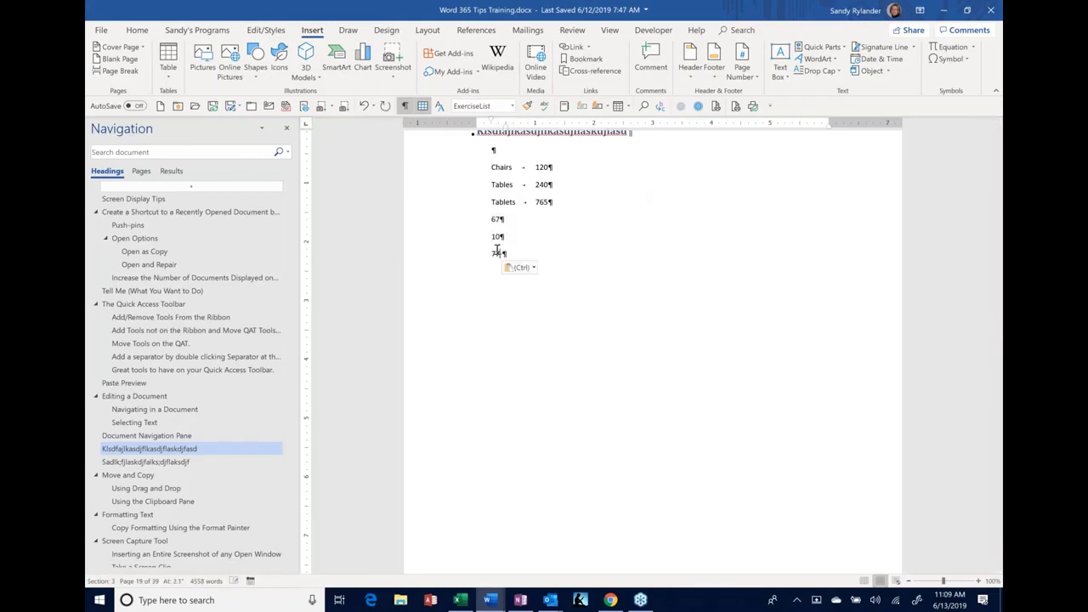
Put an asterisk in front of the 10 and replace the 77 with a minus sign.
{"action": "left_click", "coordinate": [491, 237]}
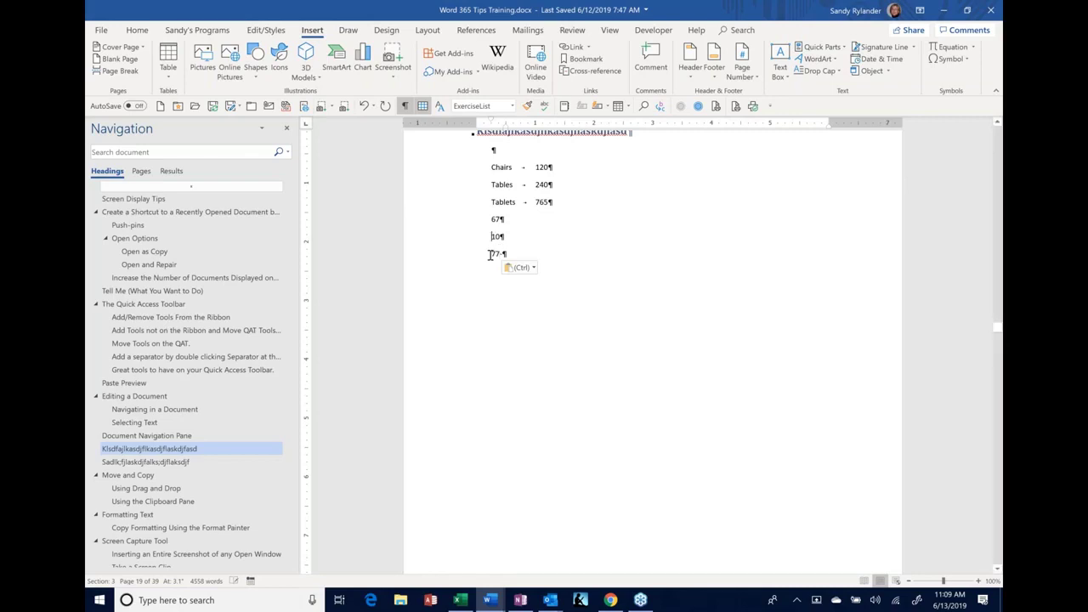
{"action": "type", "text": "-"}
{"action": "left_click", "coordinate": [490, 254]}
{"action": "key", "text": "Delete"}
{"action": "key", "text": "Delete"}
{"action": "key", "text": "Delete"}
{"action": "type", "text": "-"}
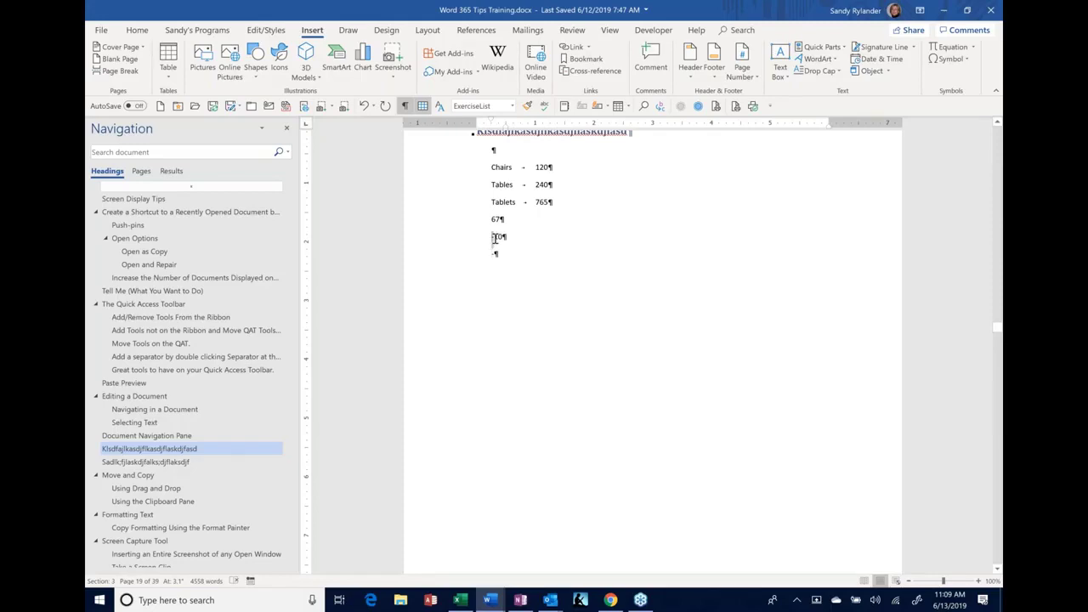
{"action": "double_click", "coordinate": [493, 238]}
{"action": "left_click", "coordinate": [493, 238]}
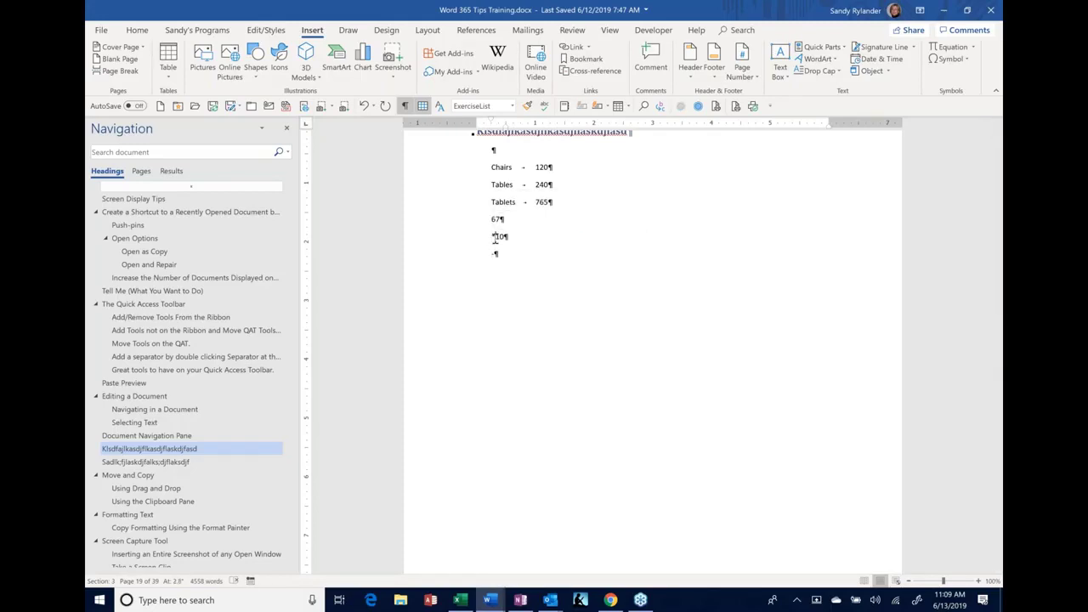
Calculate 67 *10, paste the result, 670, after the minus sign, and delete all three number lines.
{"action": "left_click_drag", "start_coordinate": [489, 215], "coordinate": [506, 239]}
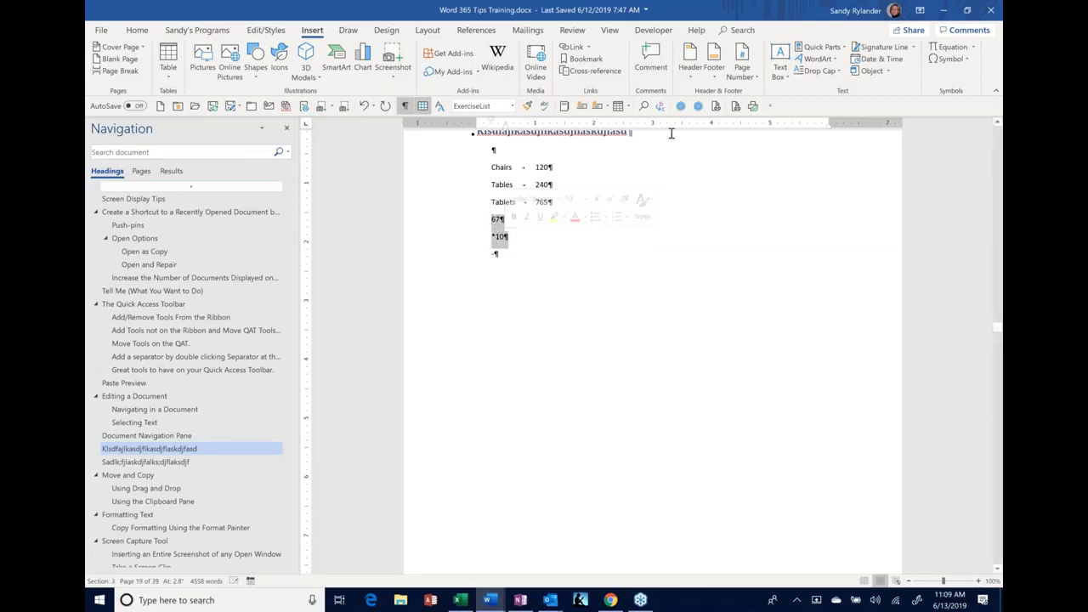
{"action": "left_click", "coordinate": [501, 255]}
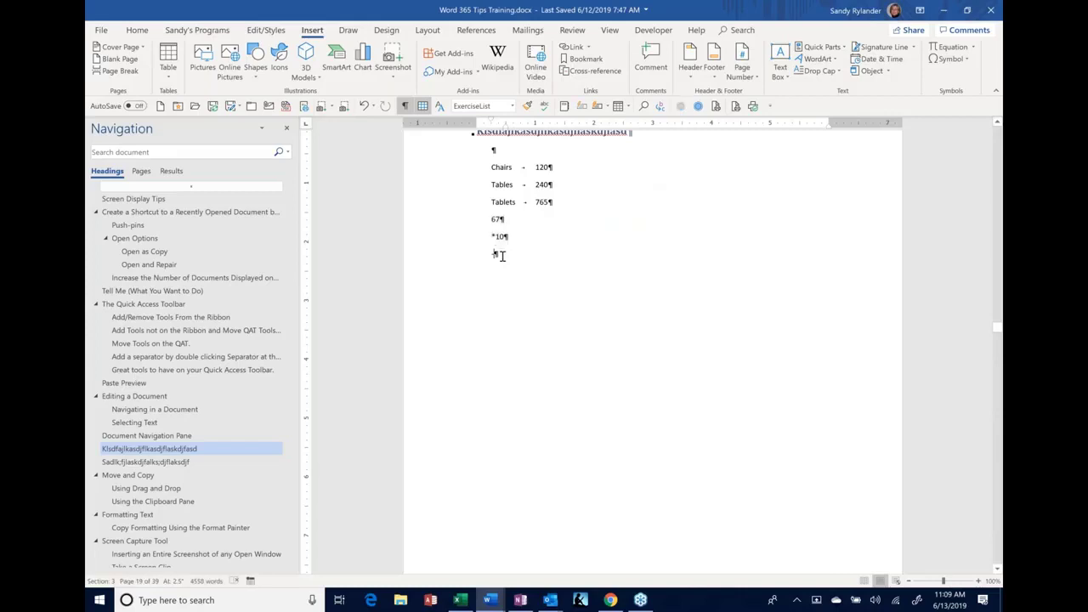
{"action": "type", "text": "670"}
{"action": "left_click_drag", "start_coordinate": [485, 221], "coordinate": [509, 260]}
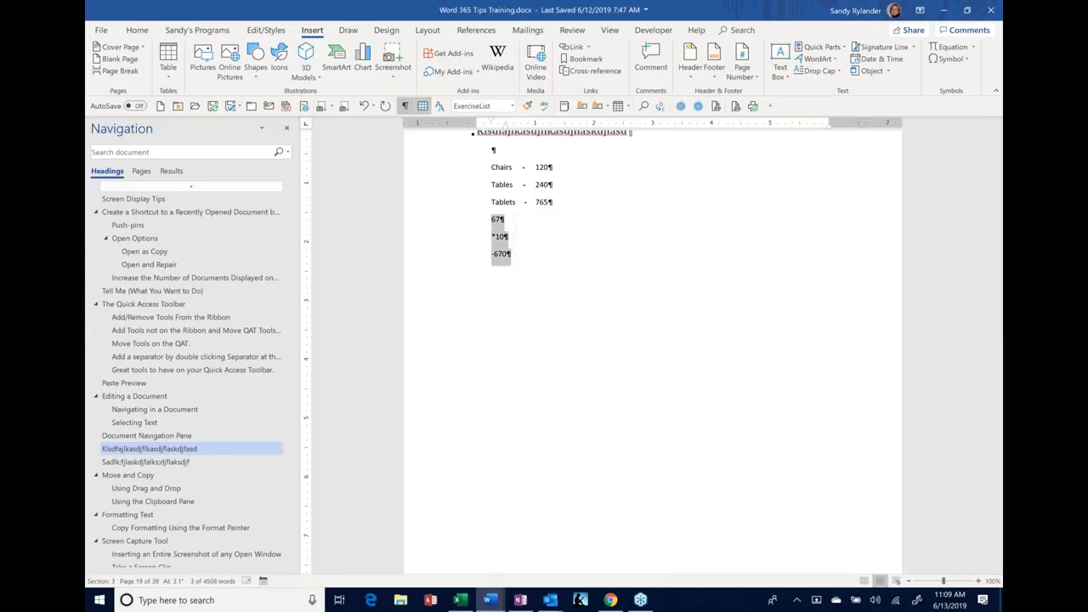
{"action": "key", "text": "Delete"}
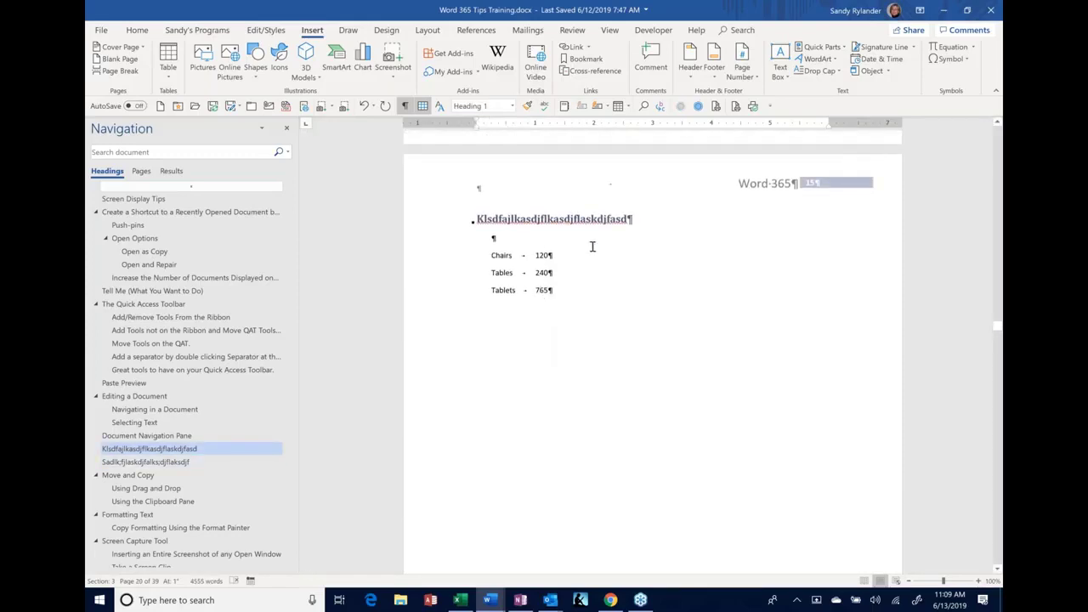
Add a third tabbed column with 5656 for Chairs, 676 for Tables and 4545 for Tablets.
{"action": "left_click", "coordinate": [580, 250]}
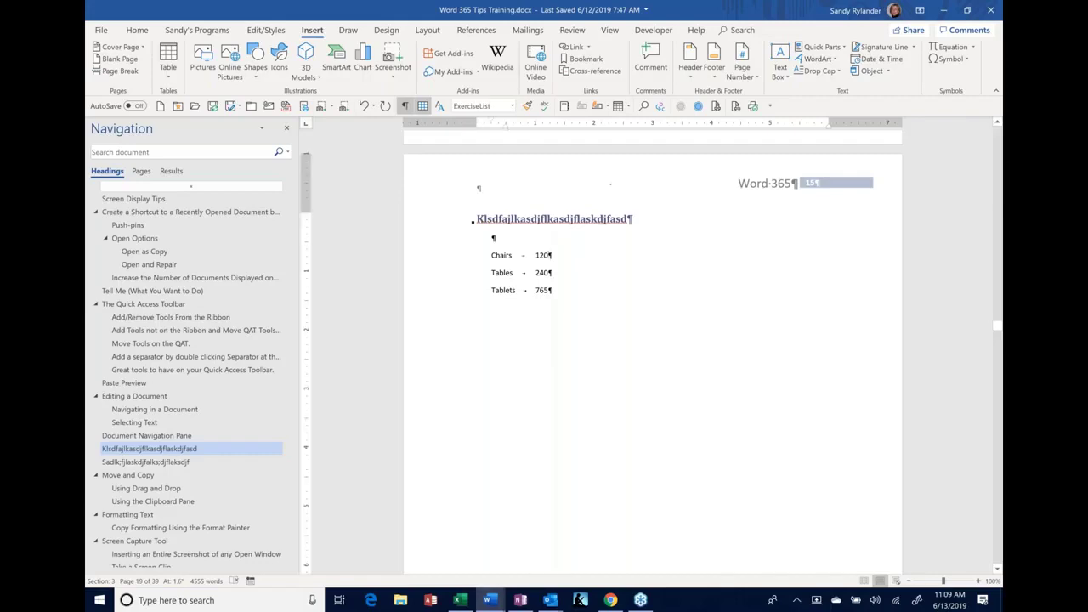
{"action": "key", "text": "Tab"}
{"action": "type", "text": "5656"}
{"action": "left_click", "coordinate": [572, 270]}
{"action": "key", "text": "Tab"}
{"action": "type", "text": "676"}
{"action": "left_click", "coordinate": [566, 290]}
{"action": "key", "text": "Tab"}
{"action": "type", "text": "4545"}
{"action": "left_click_drag", "start_coordinate": [497, 259], "coordinate": [598, 292]}
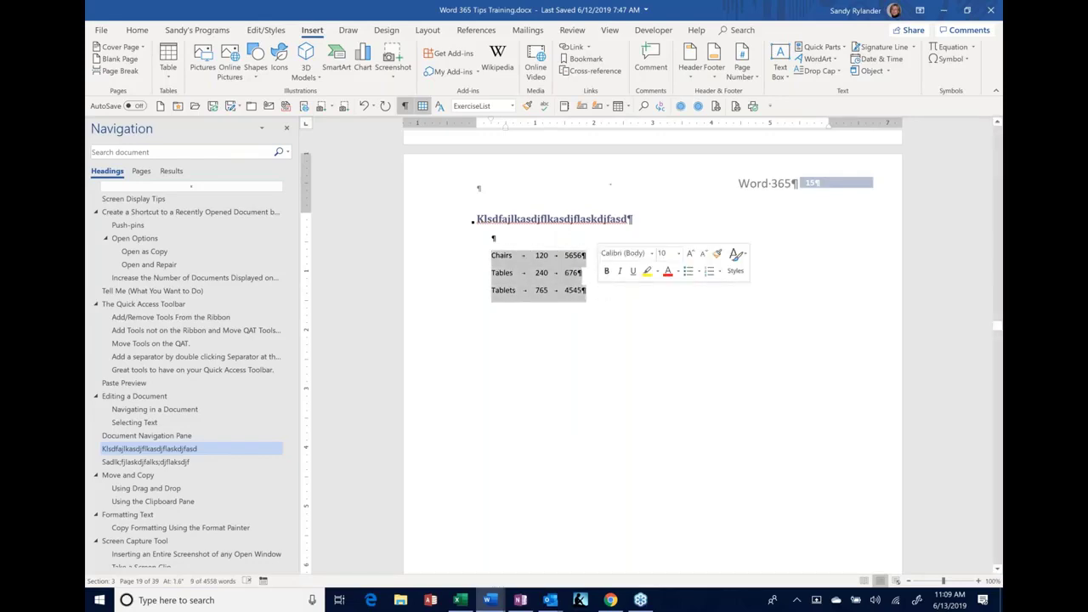
{"action": "left_click", "coordinate": [591, 290]}
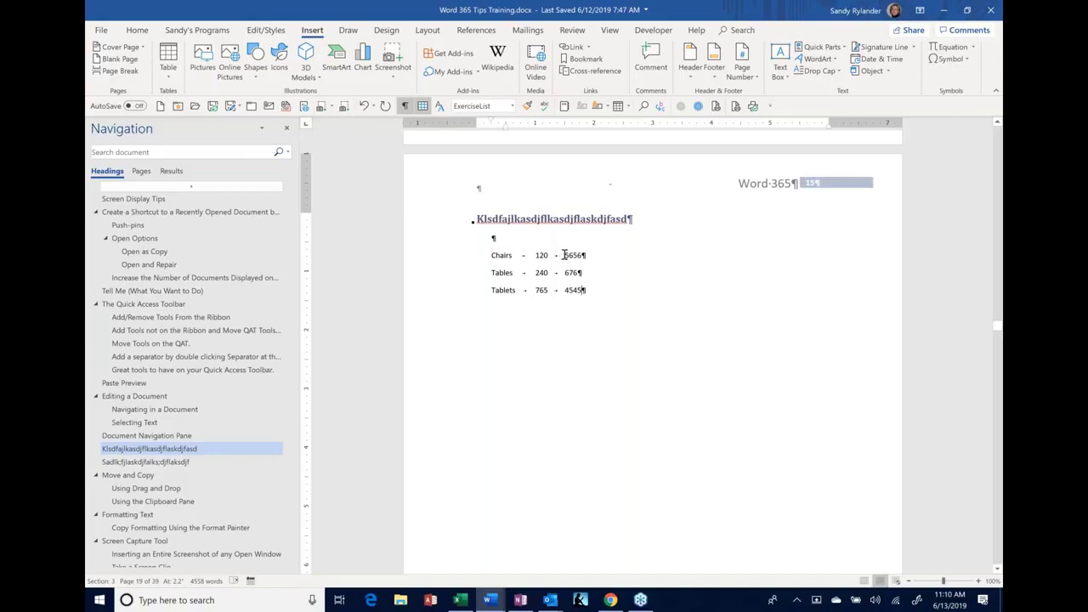
Select only the third column's numbers as a rectangular block, calculate their sum, and paste the result, 10877, after 4545.
{"action": "left_click_drag", "start_coordinate": [564, 255], "coordinate": [590, 293]}
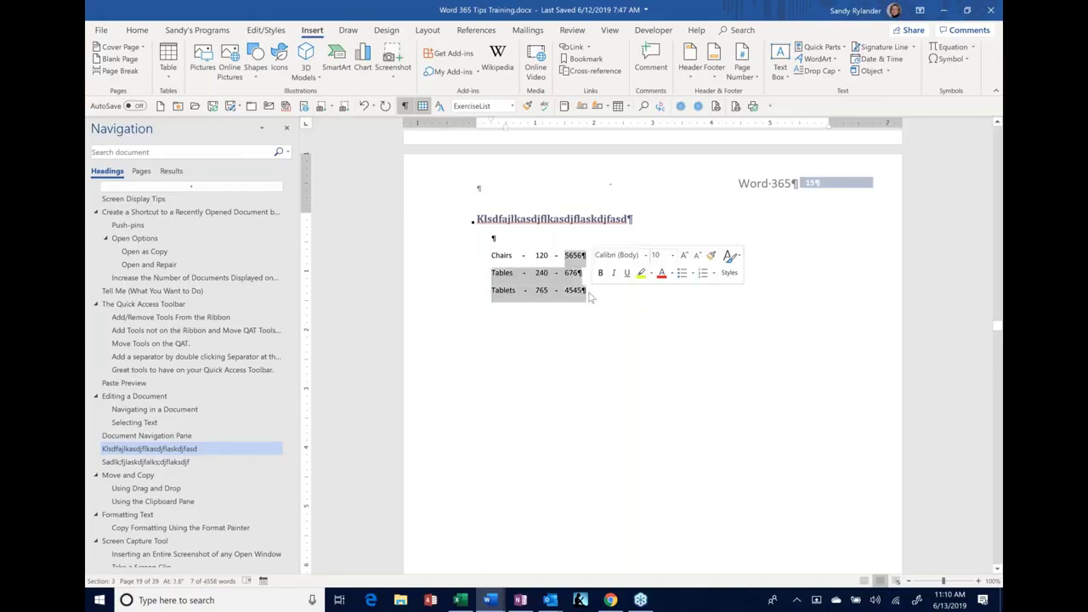
{"action": "left_click", "coordinate": [636, 296]}
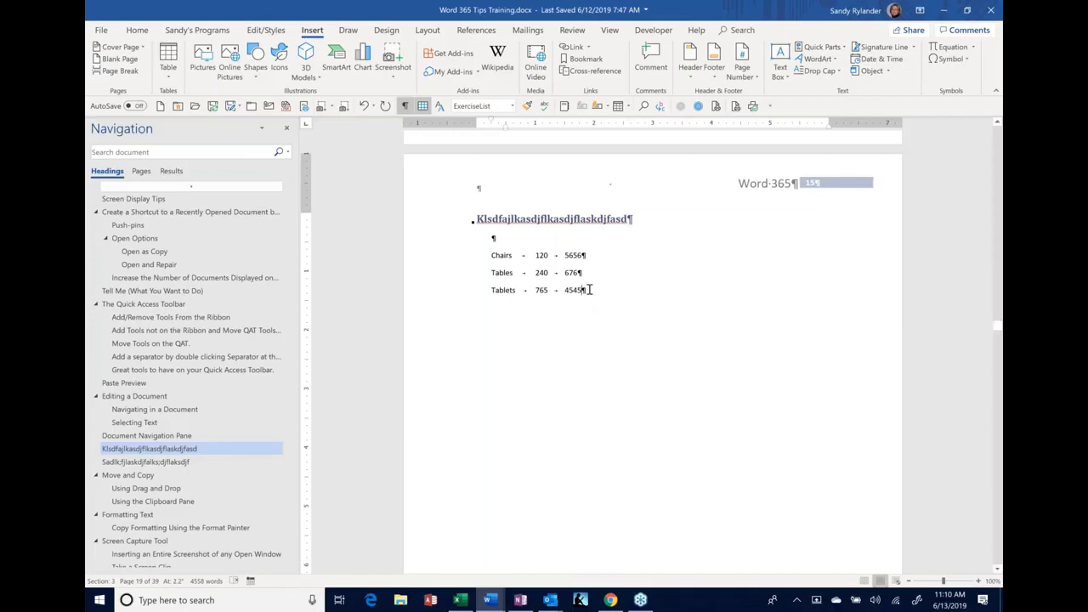
{"action": "key", "text": "alt"}
{"action": "left_click_drag", "start_coordinate": [590, 289], "coordinate": [562, 253]}
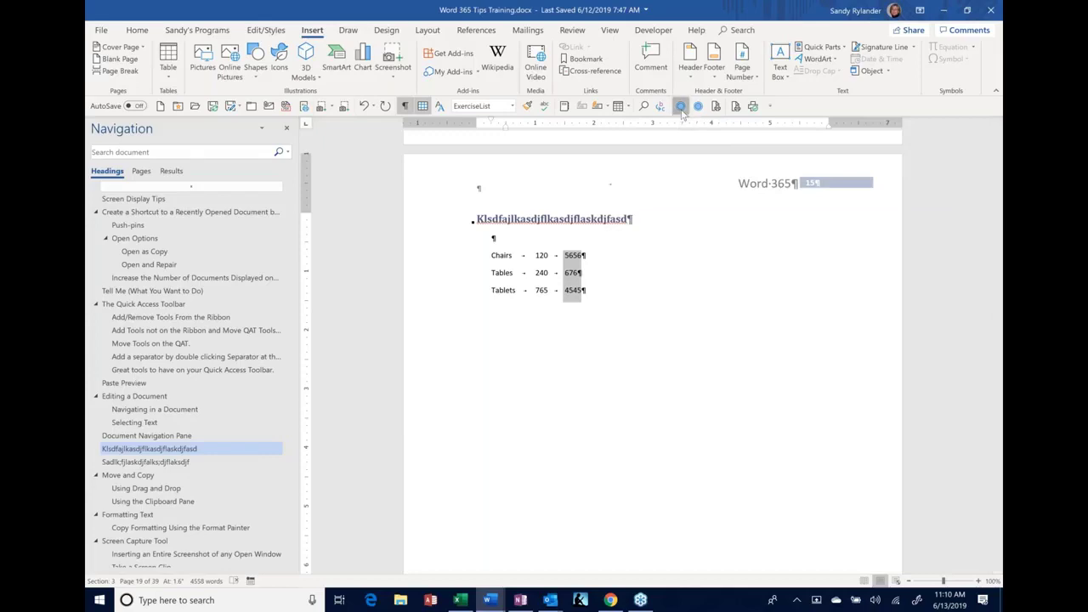
{"action": "left_click", "coordinate": [614, 288]}
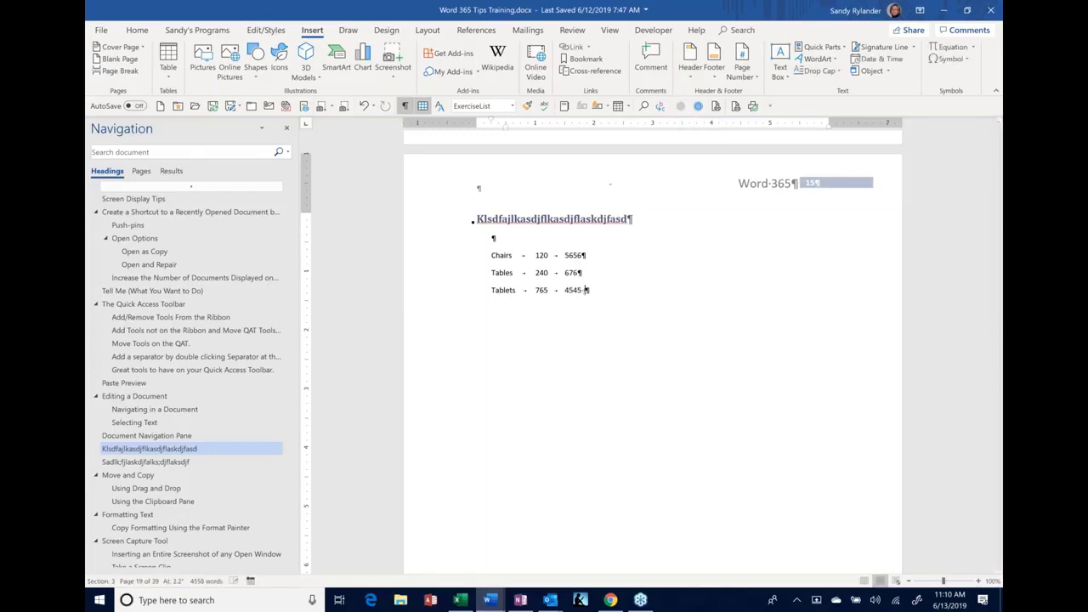
{"action": "type", "text": "10877"}
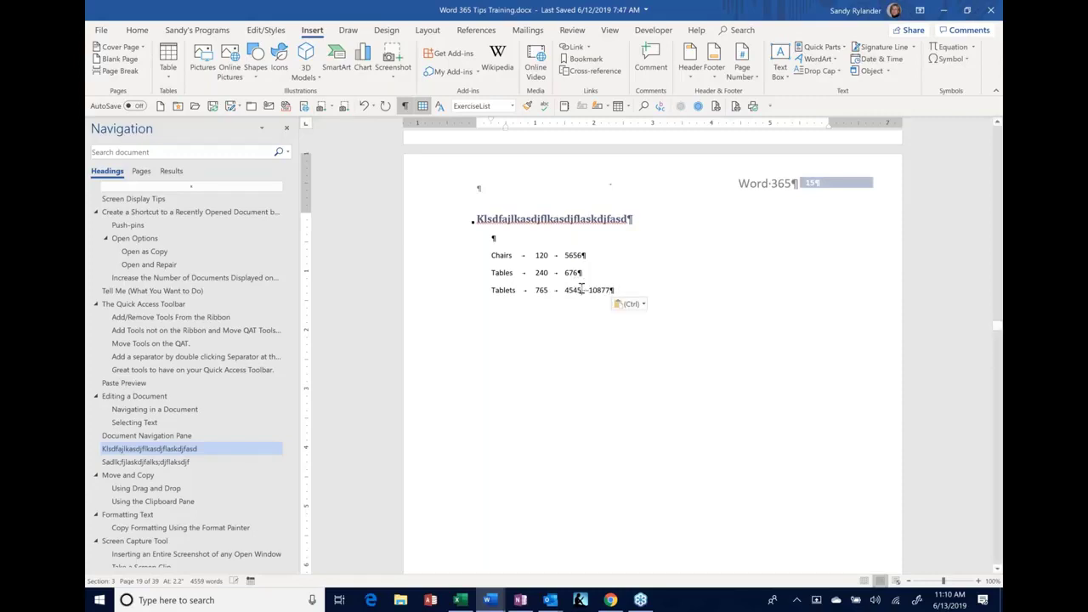
Try to select both number columns of the Chairs, Tables and Tablets rows as one rectangular block.
{"action": "left_click_drag", "start_coordinate": [582, 289], "coordinate": [546, 243]}
{"action": "left_click", "coordinate": [577, 316]}
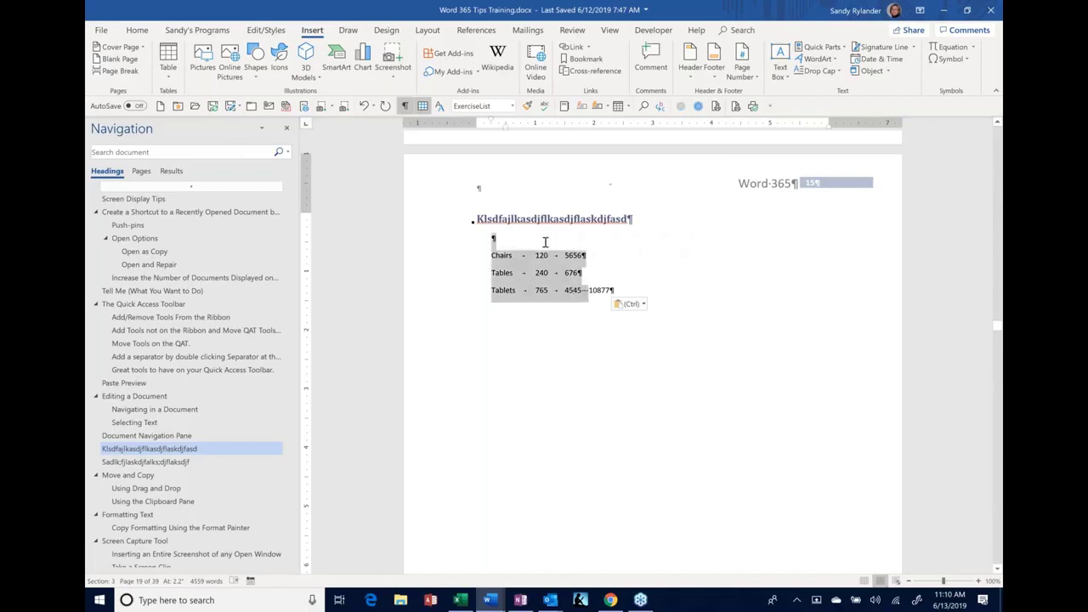
{"action": "left_click", "coordinate": [510, 346]}
{"action": "key", "text": "alt"}
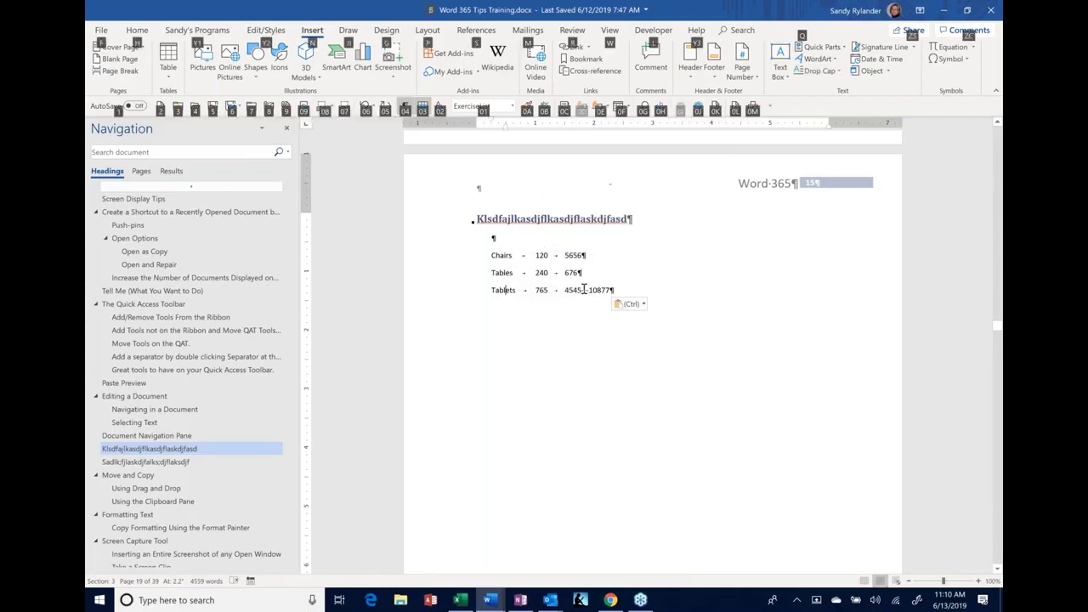
{"action": "left_click", "coordinate": [513, 332]}
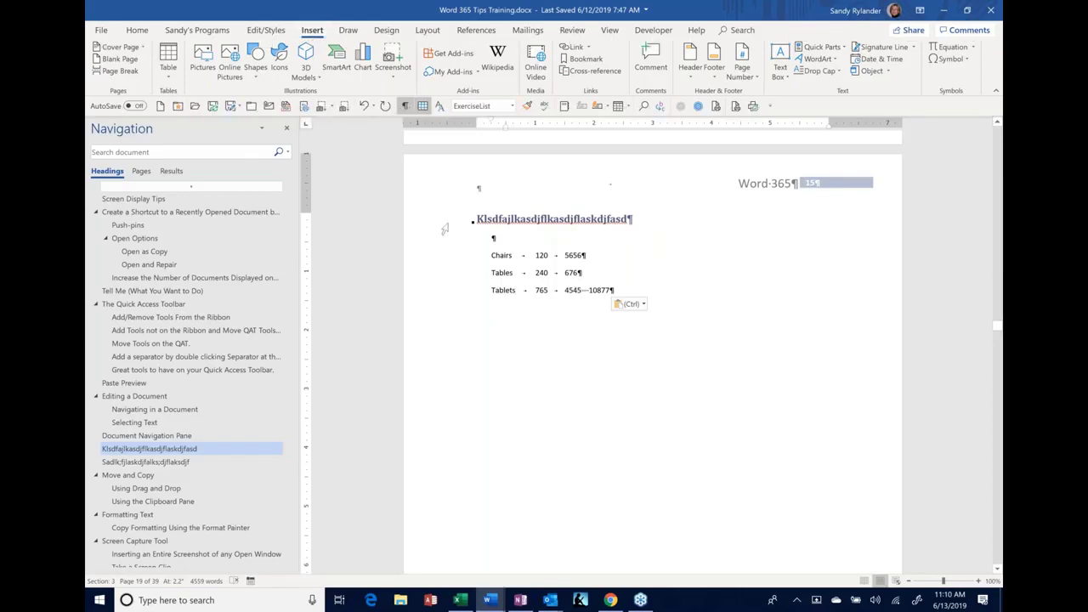
Enter 1987 on the empty line above Chairs, and delete that line together with the Chairs, Tables and Tablets rows.
{"action": "mouse_move", "coordinate": [469, 220]}
{"action": "left_click", "coordinate": [494, 237]}
{"action": "type", "text": "1987"}
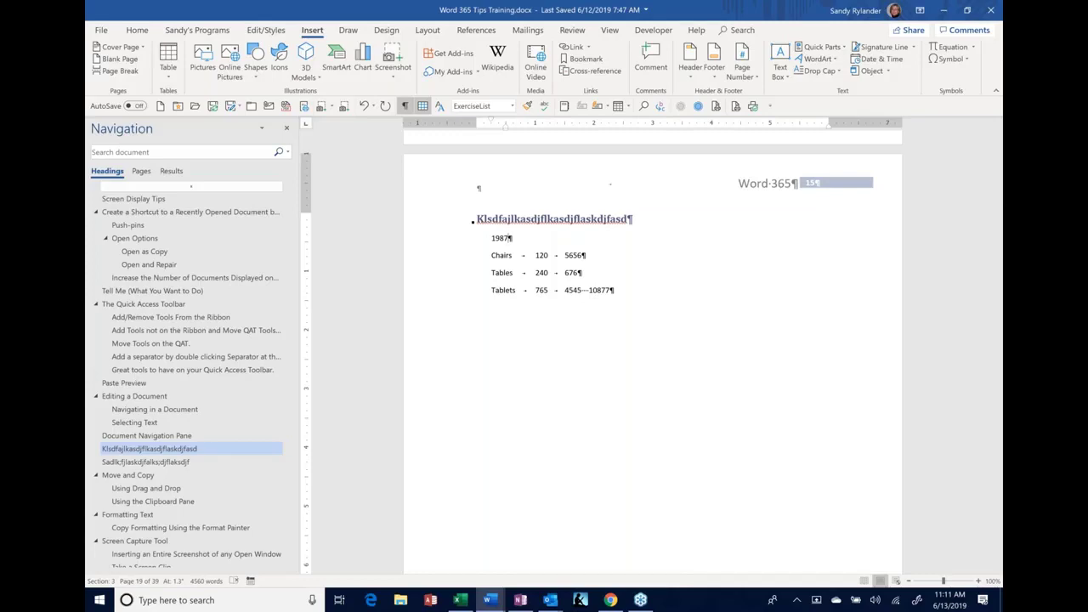
{"action": "left_click_drag", "start_coordinate": [641, 298], "coordinate": [486, 240]}
{"action": "key", "text": "Delete"}
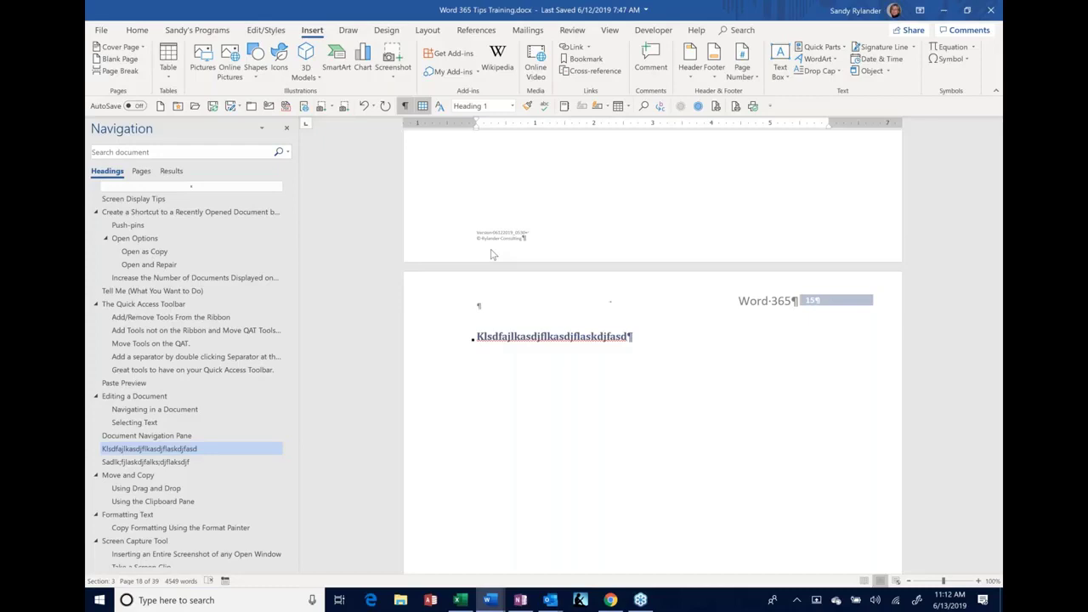
Copy the section from the heading The Quick Access Toolbar through the Sort tool picture, and create a new blank document.
{"action": "scroll", "coordinate": [490, 255], "scroll_direction": "up", "scroll_amount": 10}
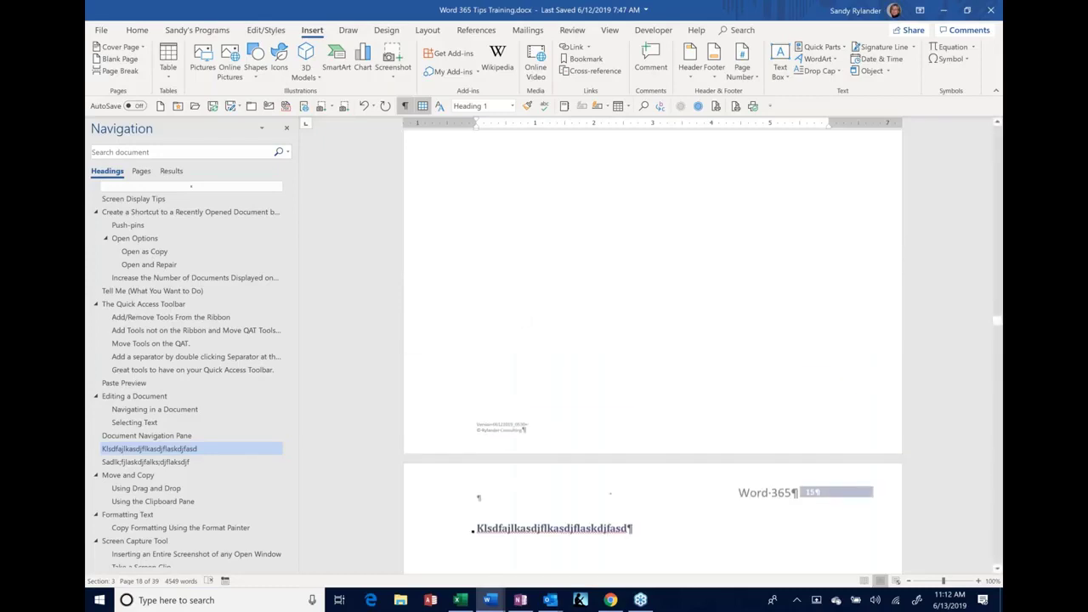
{"action": "scroll", "coordinate": [653, 345], "scroll_direction": "up", "scroll_amount": 1}
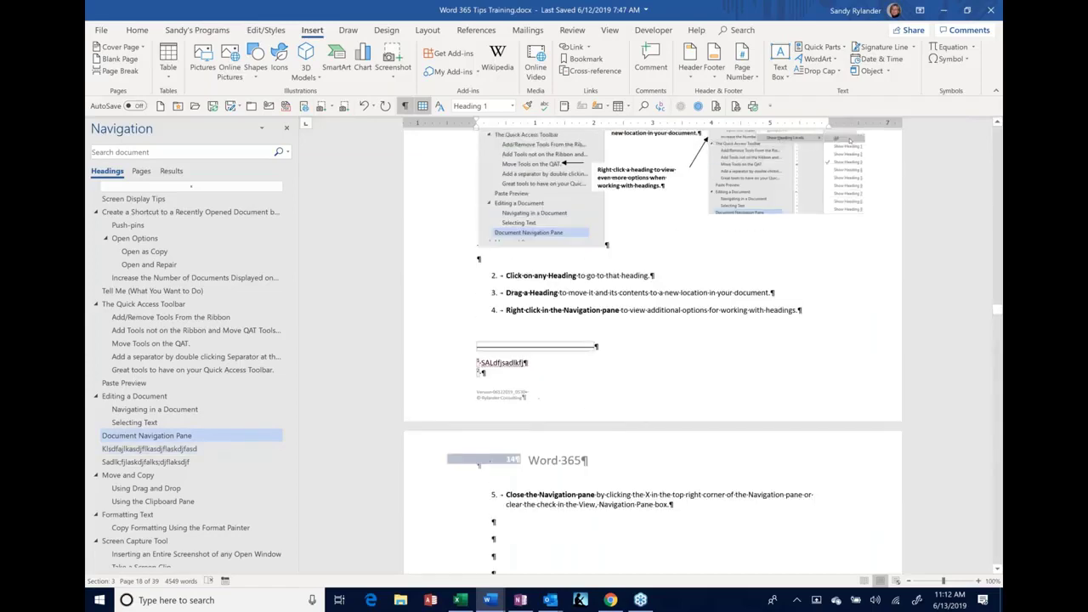
{"action": "scroll", "coordinate": [652, 345], "scroll_direction": "up", "scroll_amount": 15}
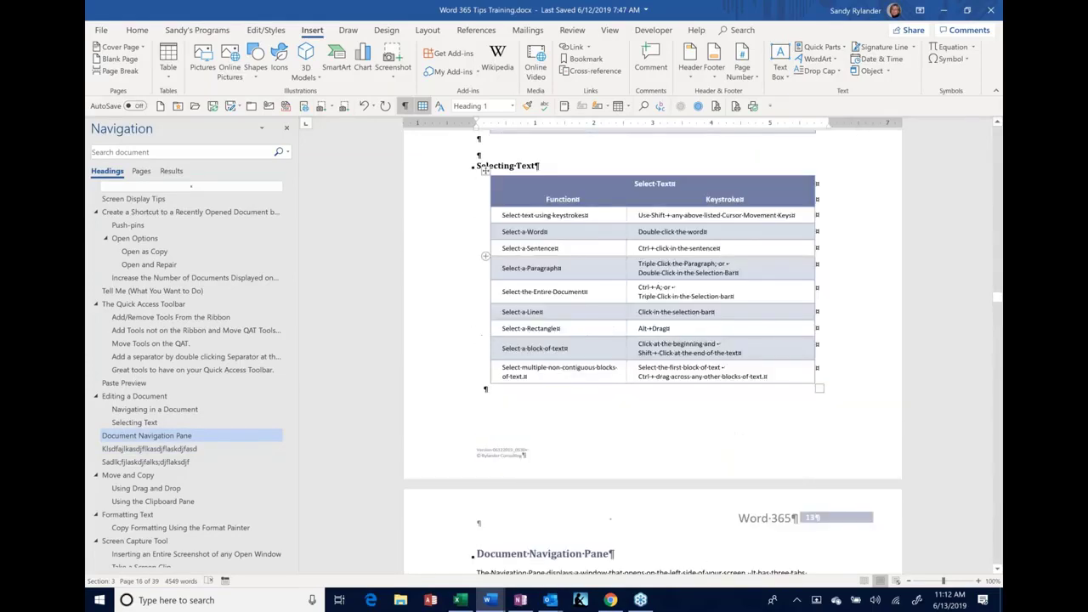
{"action": "scroll", "coordinate": [652, 345], "scroll_direction": "up", "scroll_amount": 20}
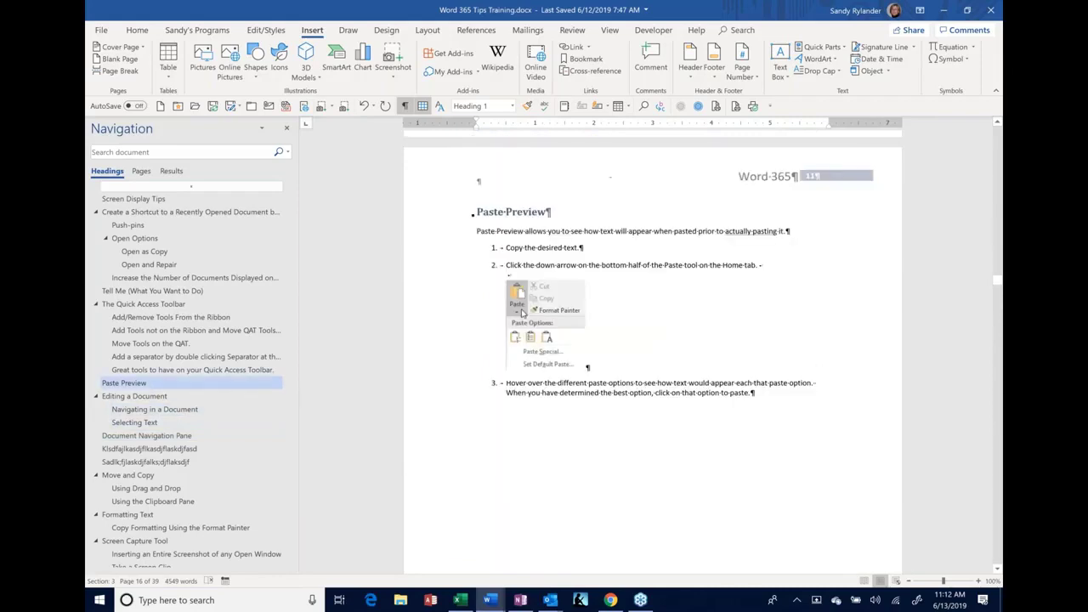
{"action": "scroll", "coordinate": [652, 345], "scroll_direction": "up", "scroll_amount": 4}
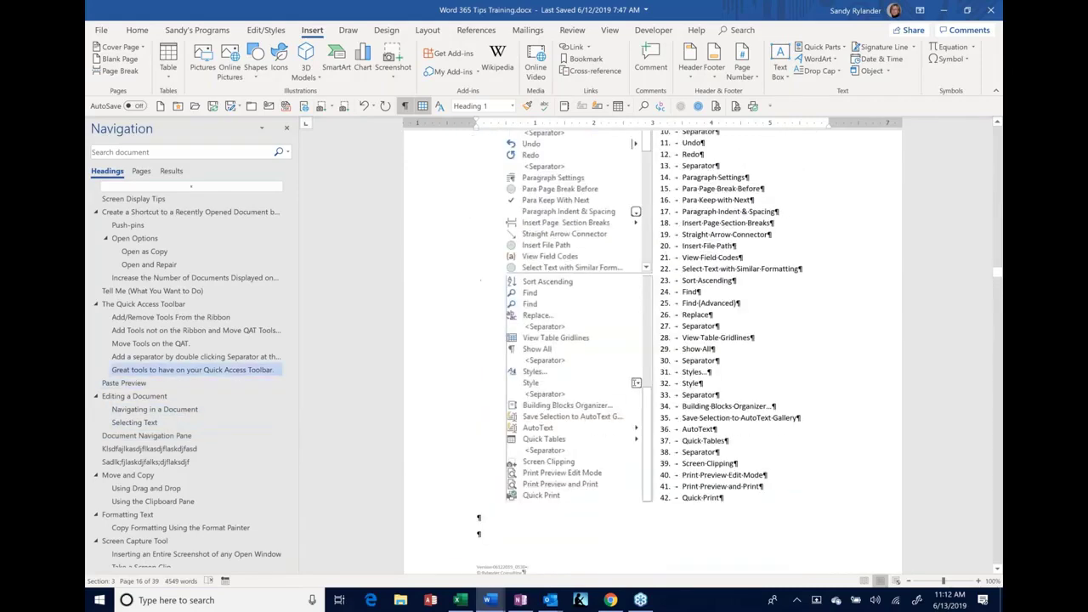
{"action": "scroll", "coordinate": [652, 345], "scroll_direction": "up", "scroll_amount": 12}
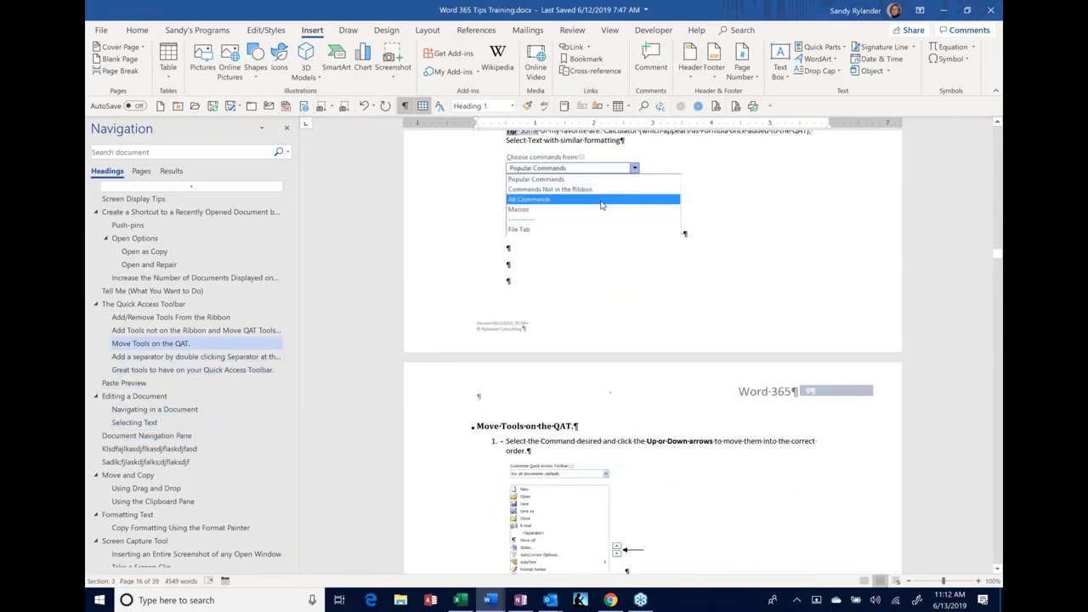
{"action": "scroll", "coordinate": [601, 205], "scroll_direction": "up", "scroll_amount": 10}
{"action": "scroll", "coordinate": [652, 345], "scroll_direction": "up", "scroll_amount": 3}
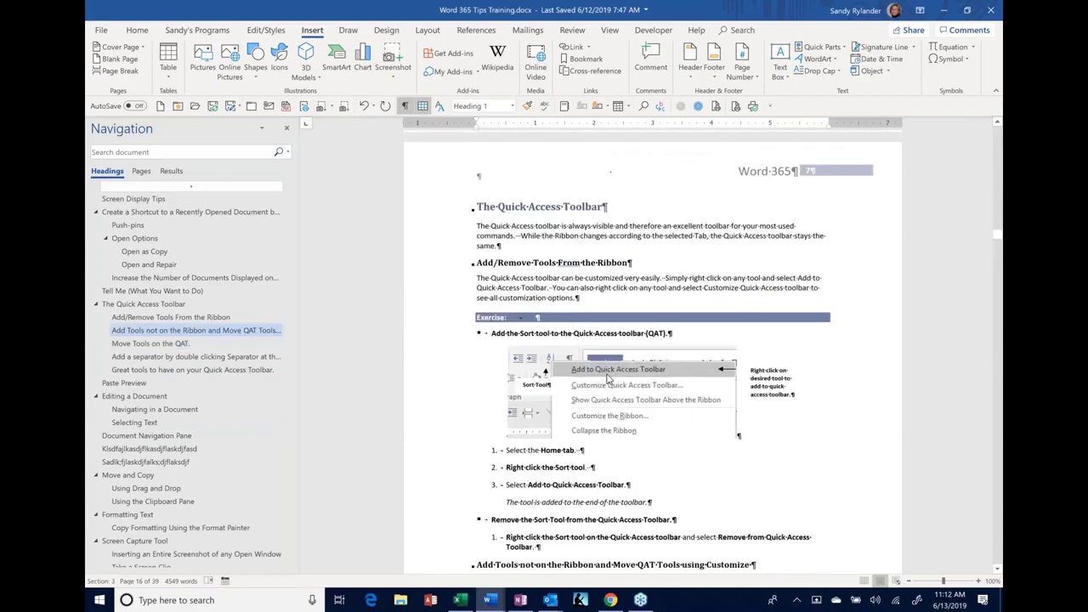
{"action": "scroll", "coordinate": [653, 345], "scroll_direction": "up", "scroll_amount": 2}
{"action": "left_click_drag", "start_coordinate": [438, 325], "coordinate": [437, 564]}
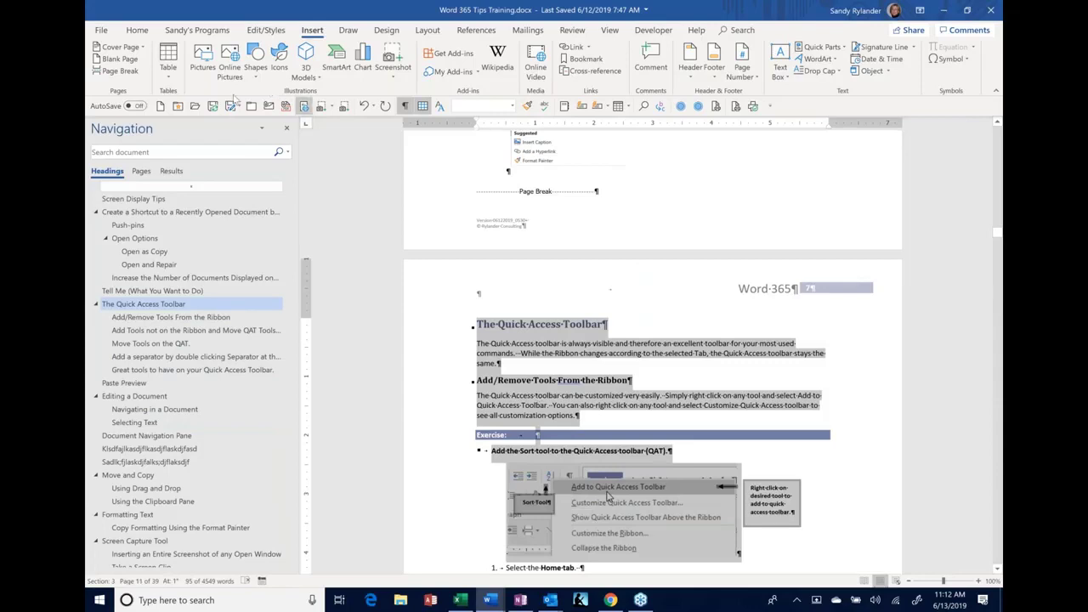
{"action": "left_click", "coordinate": [160, 105]}
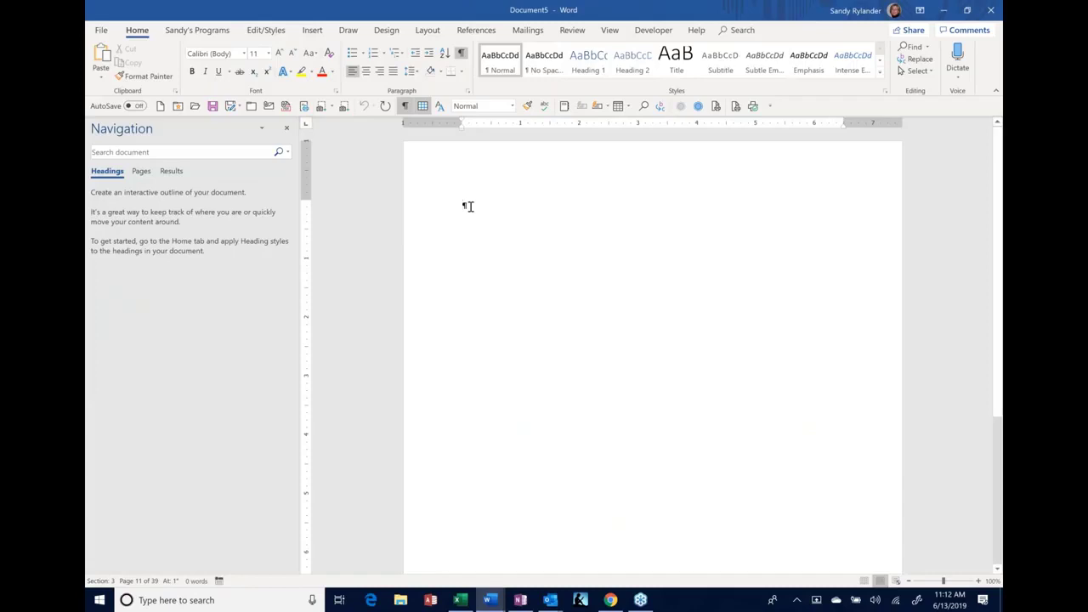
Paste the copied Quick Access Toolbar section into the blank document using the destination styles.
{"action": "right_click", "coordinate": [464, 205]}
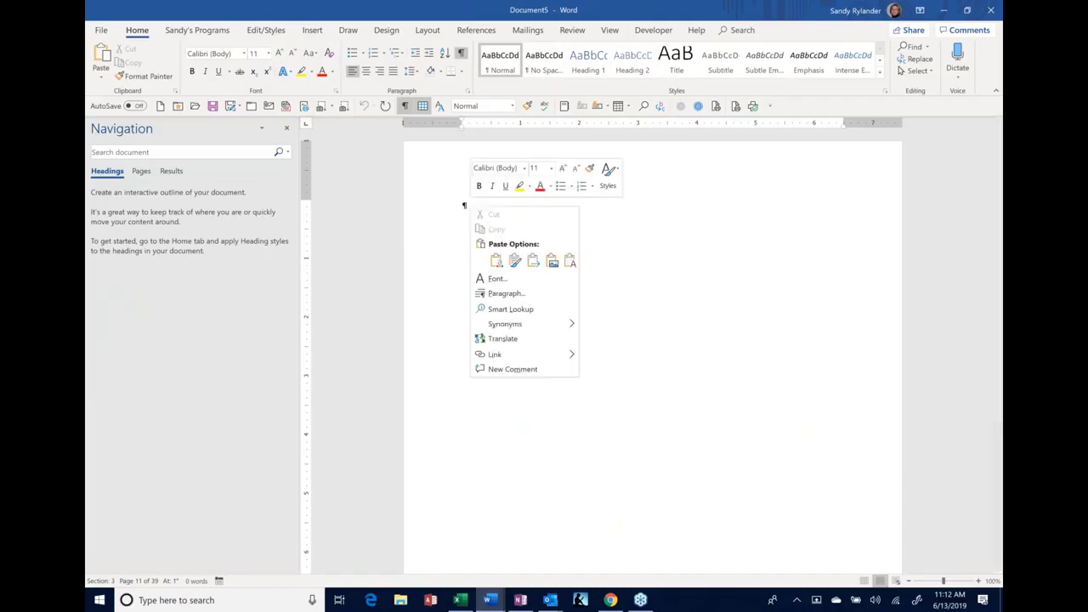
{"action": "left_click", "coordinate": [496, 262]}
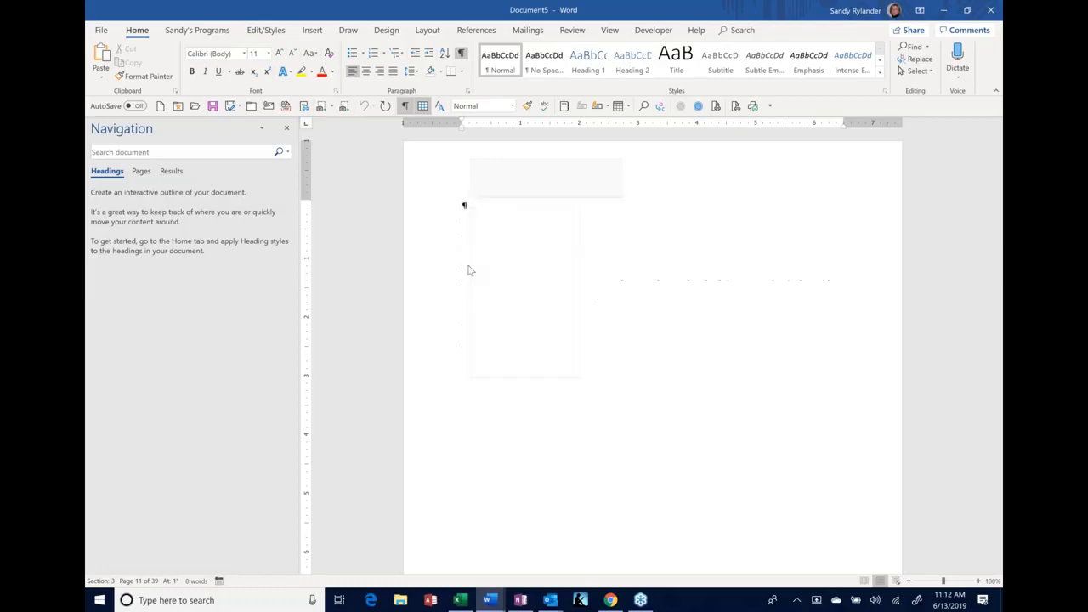
{"action": "right_click", "coordinate": [463, 205]}
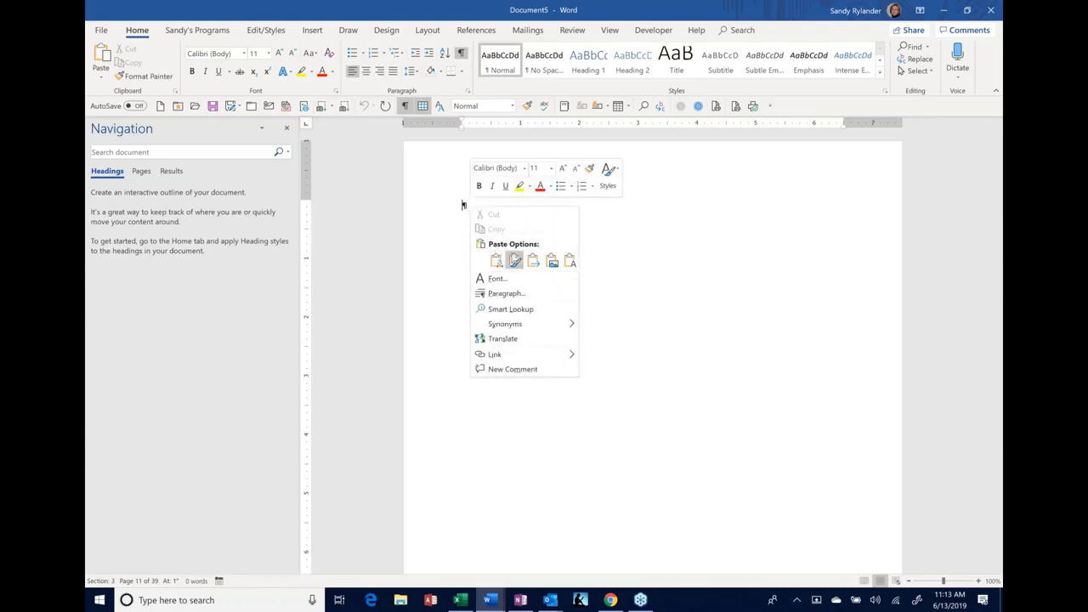
{"action": "left_click", "coordinate": [600, 267]}
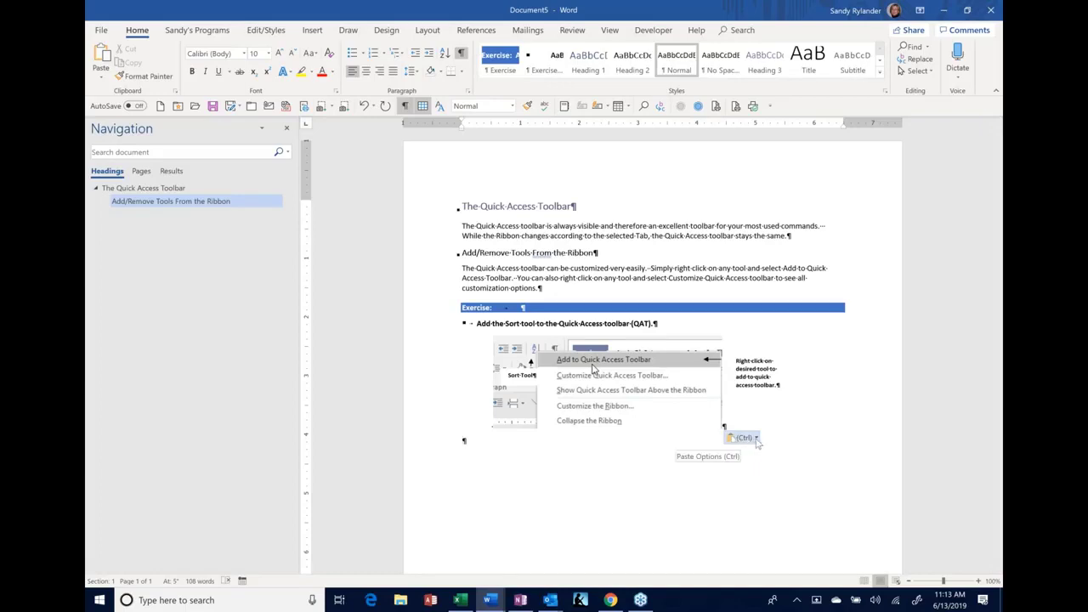
Preview other paste options such as Merge Formatting on the pasted section, and delete the document's entire content.
{"action": "left_click", "coordinate": [756, 439]}
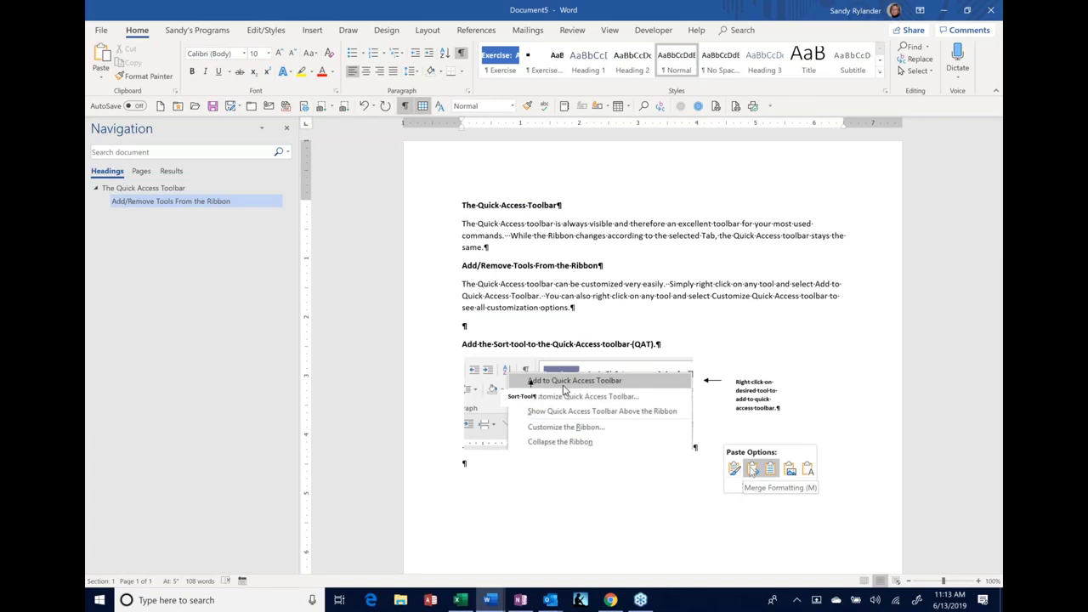
{"action": "left_click", "coordinate": [769, 469]}
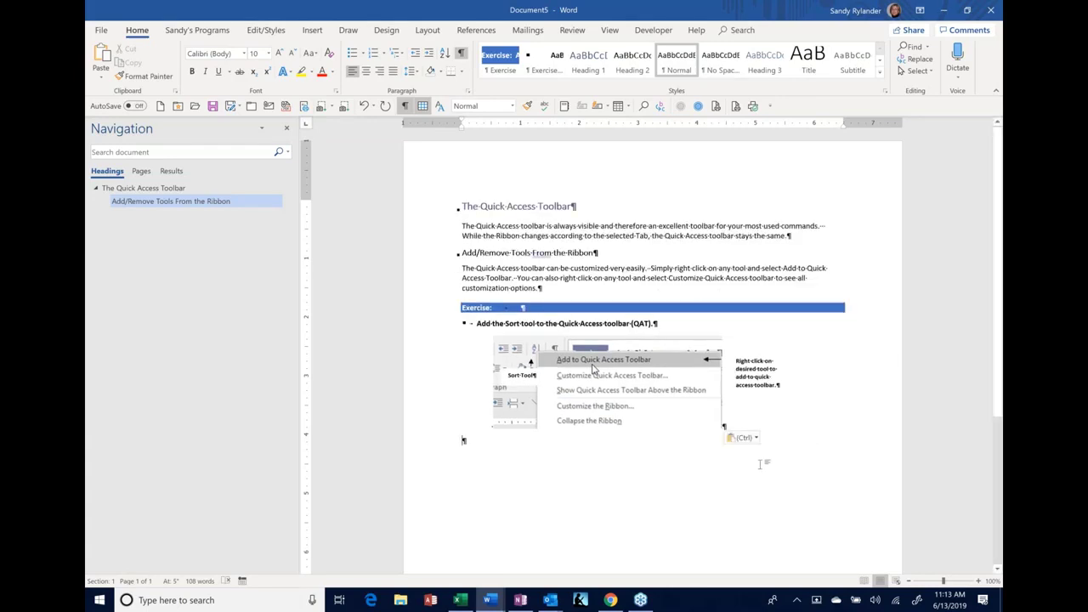
{"action": "key", "text": "ctrl+a"}
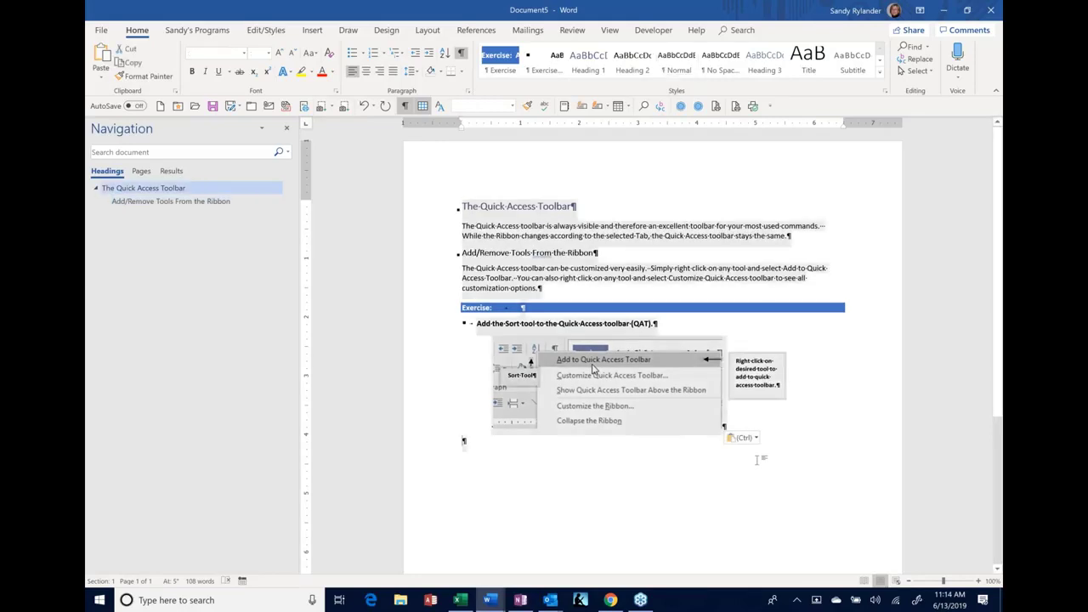
{"action": "key", "text": "Delete"}
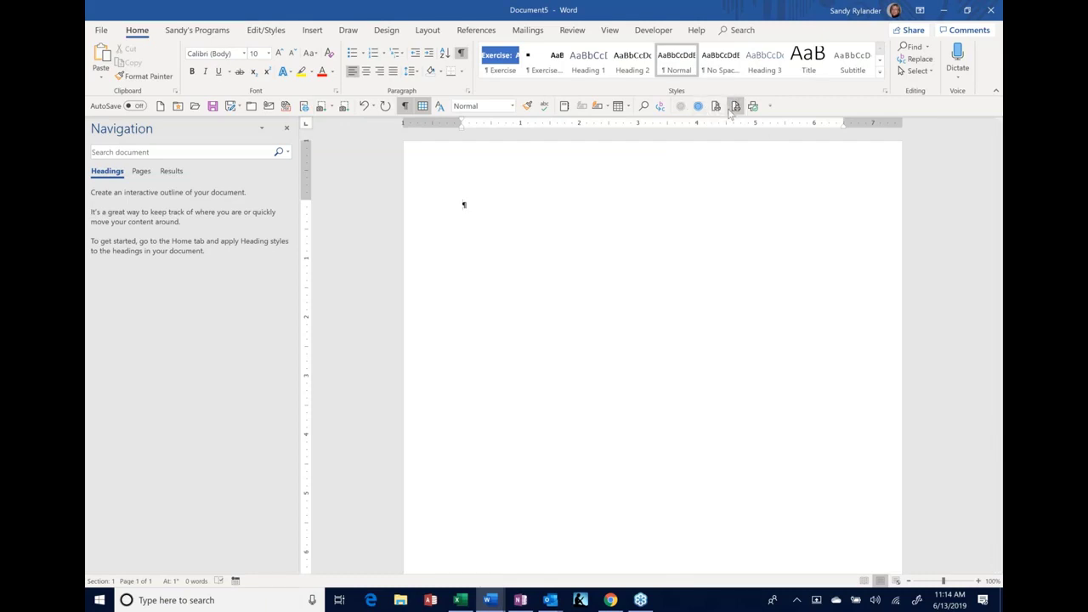
Locate the Calculate command among All Commands in the Quick Access Toolbar customization options, and close them without saving changes.
{"action": "right_click", "coordinate": [730, 114]}
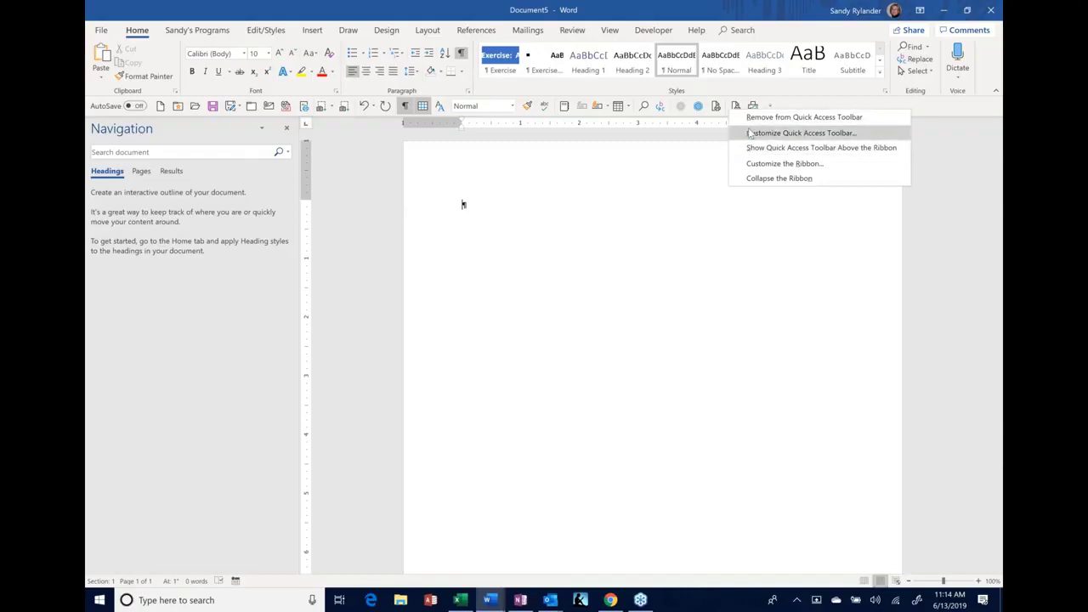
{"action": "left_click", "coordinate": [749, 134]}
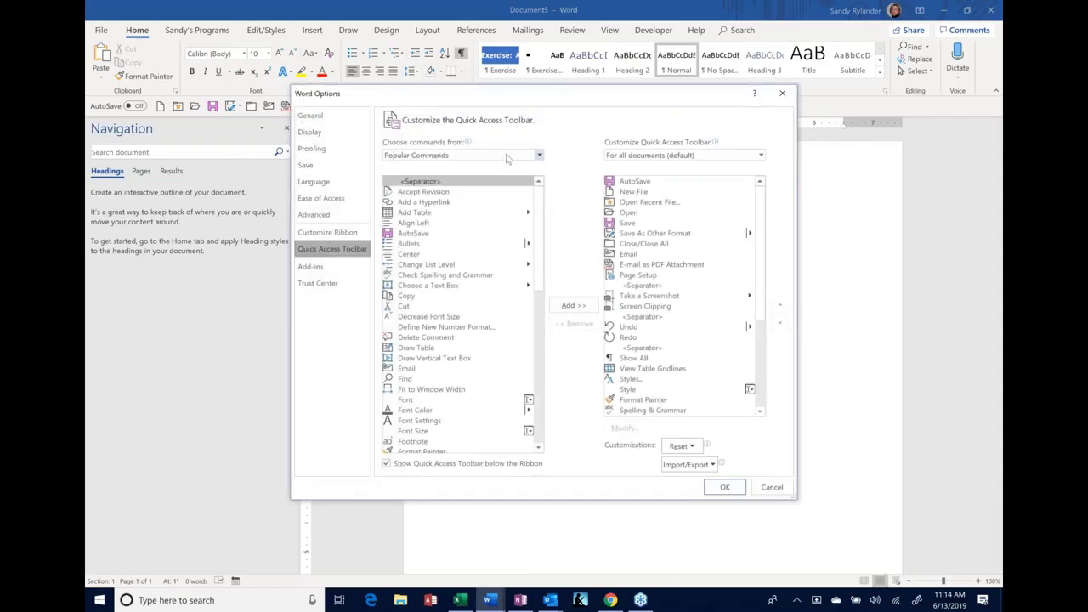
{"action": "left_click", "coordinate": [507, 156]}
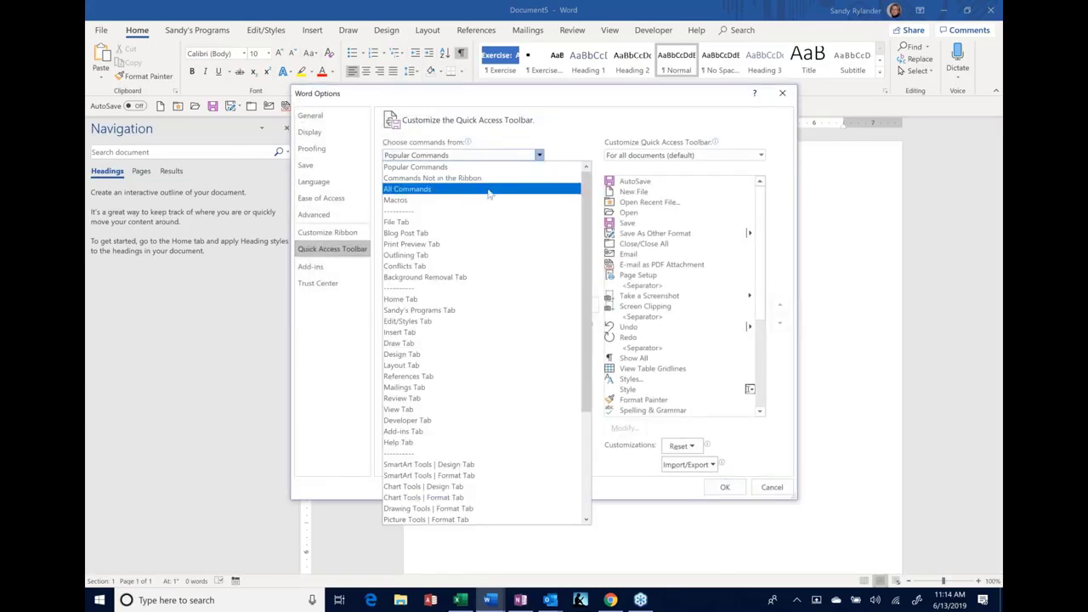
{"action": "left_click", "coordinate": [489, 194]}
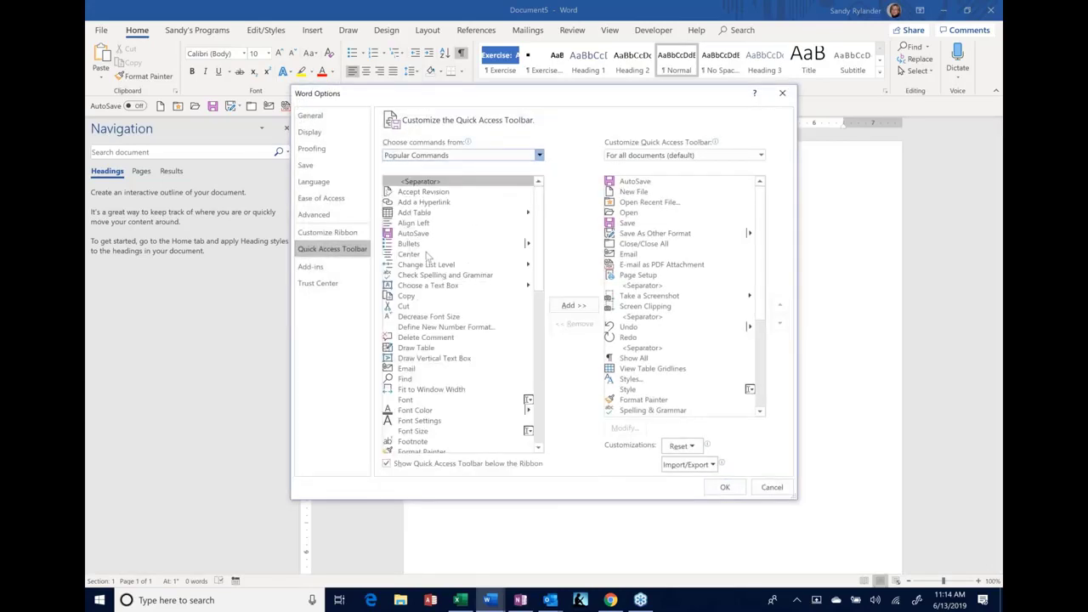
{"action": "left_click", "coordinate": [486, 254]}
{"action": "key", "text": "c"}
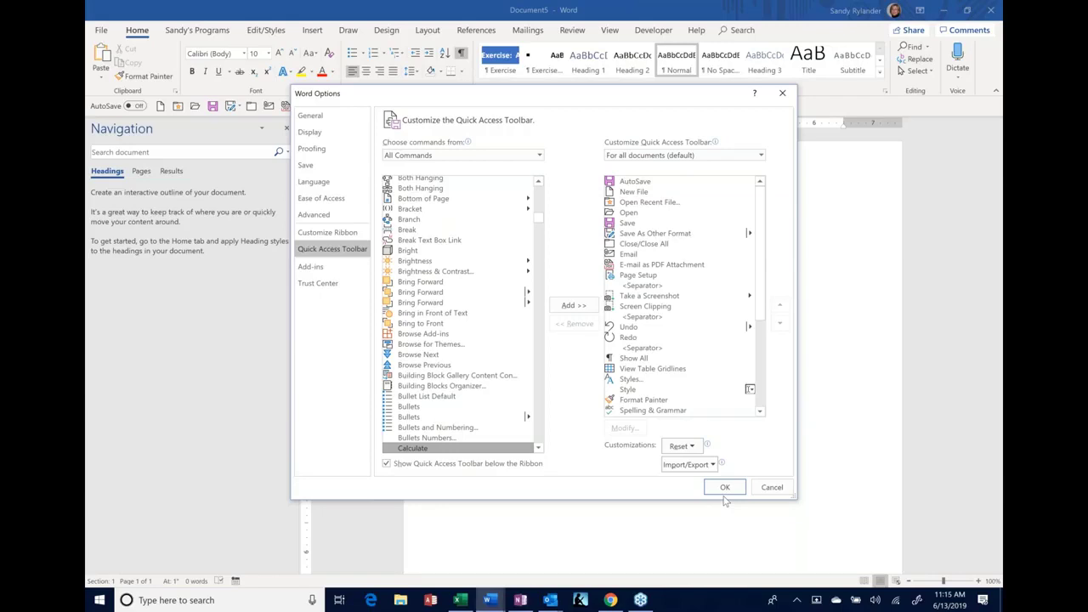
{"action": "left_click", "coordinate": [773, 487]}
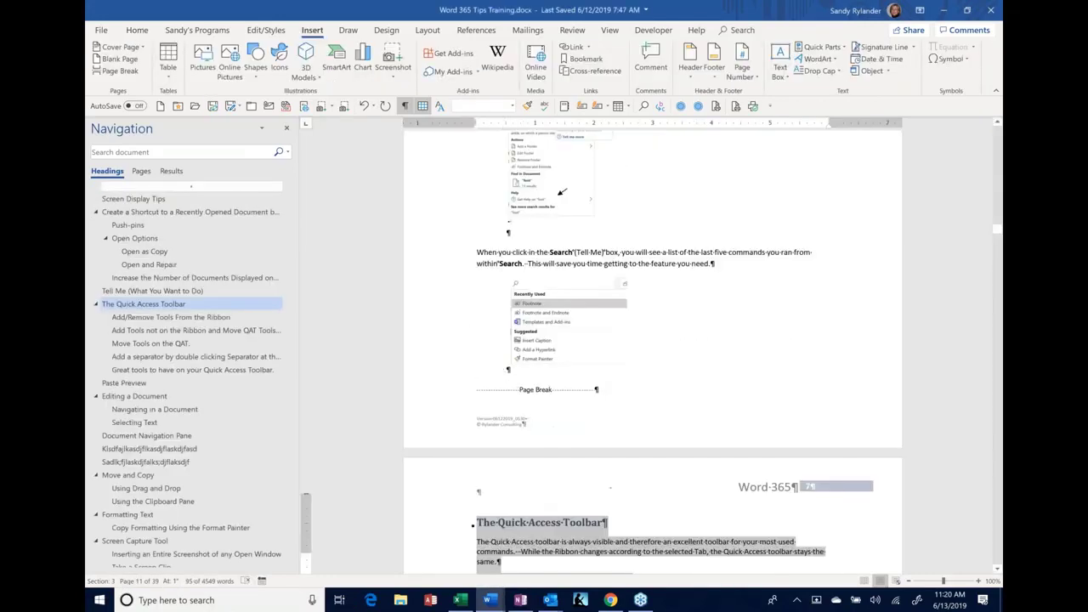
Return to the Word 365 Tips Training document and go to the Push-pins heading.
{"action": "scroll", "coordinate": [652, 349], "scroll_direction": "up", "scroll_amount": 5}
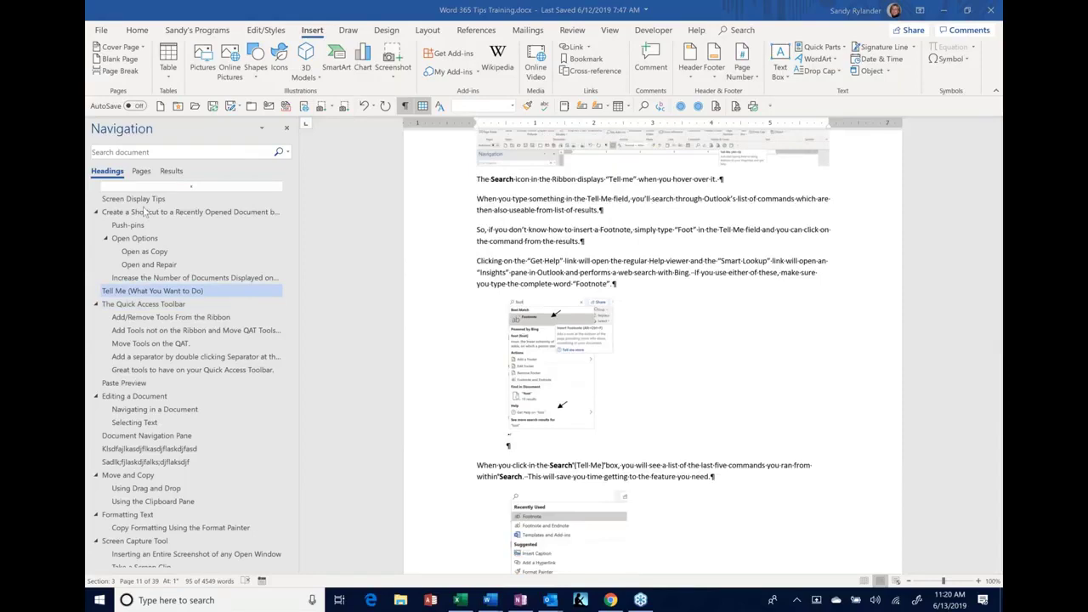
{"action": "left_click", "coordinate": [127, 225]}
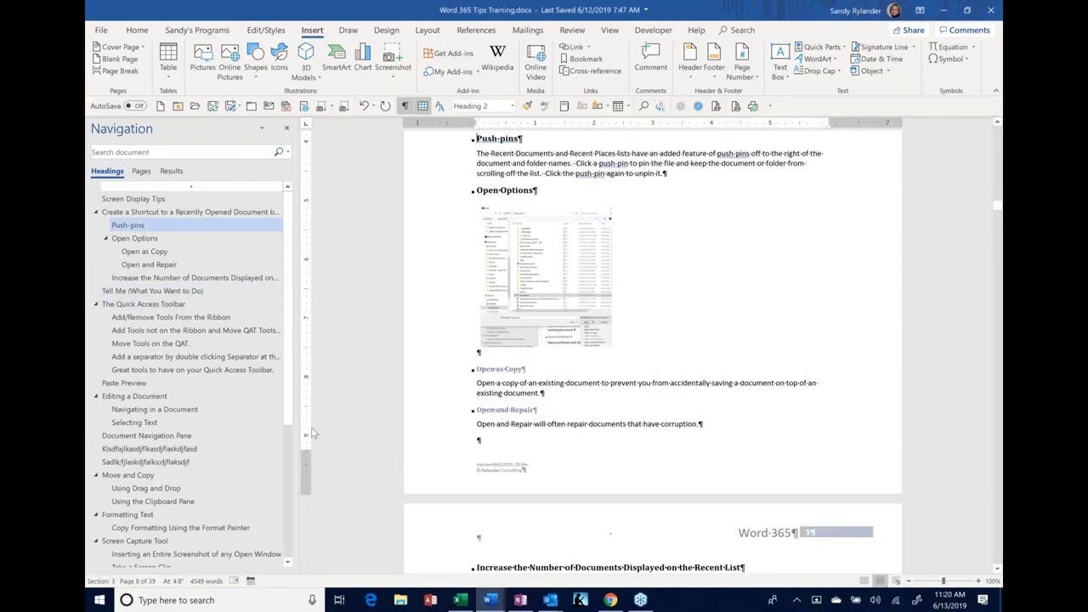
Delete the existing table of contents below the Table of Contents title.
{"action": "left_click_drag", "start_coordinate": [998, 211], "coordinate": [999, 147]}
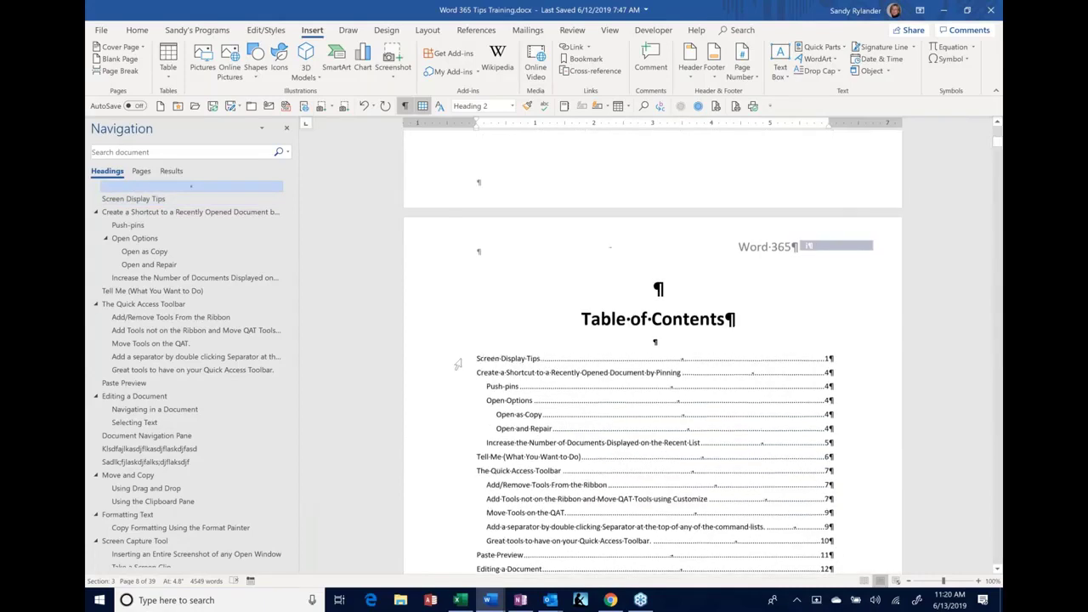
{"action": "left_click", "coordinate": [639, 431]}
{"action": "left_click", "coordinate": [707, 540]}
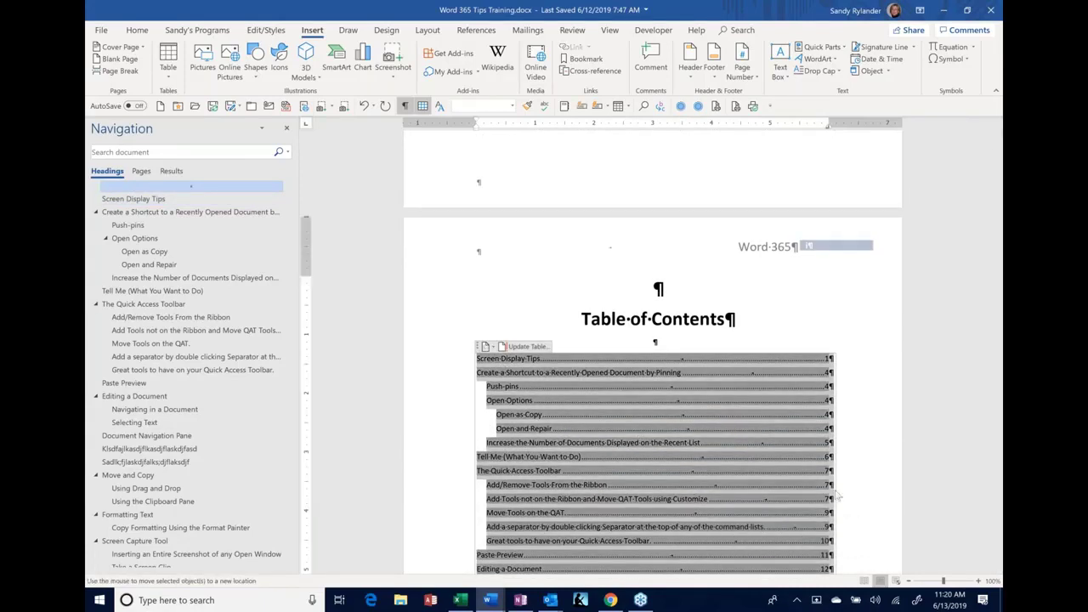
{"action": "scroll", "coordinate": [803, 498], "scroll_direction": "down", "scroll_amount": 15}
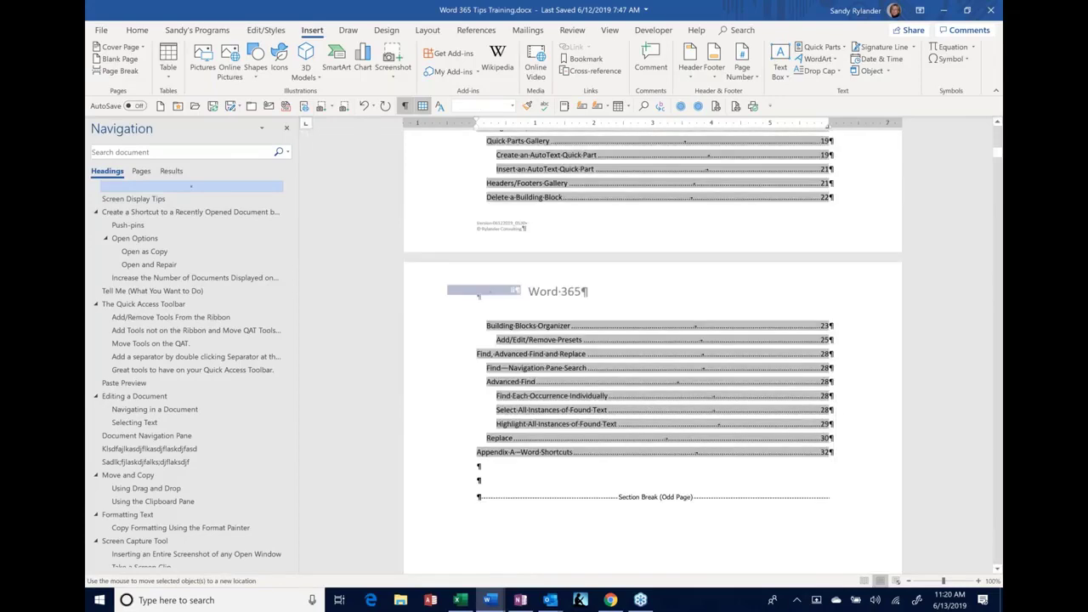
{"action": "left_click", "coordinate": [502, 360], "text": "shift"}
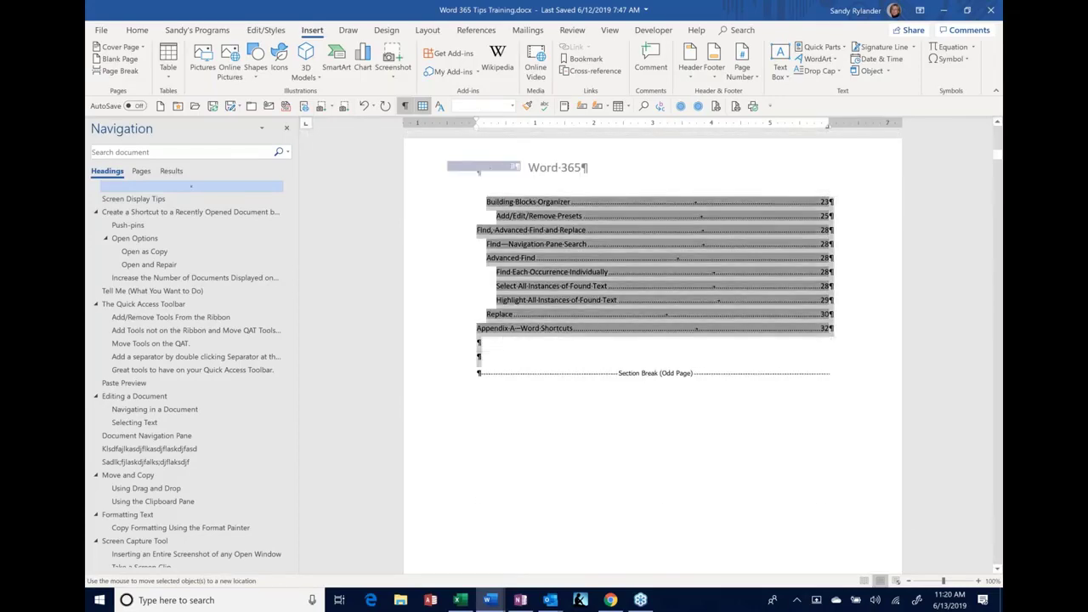
{"action": "key", "text": "Delete"}
{"action": "scroll", "coordinate": [493, 331], "scroll_direction": "up", "scroll_amount": 3}
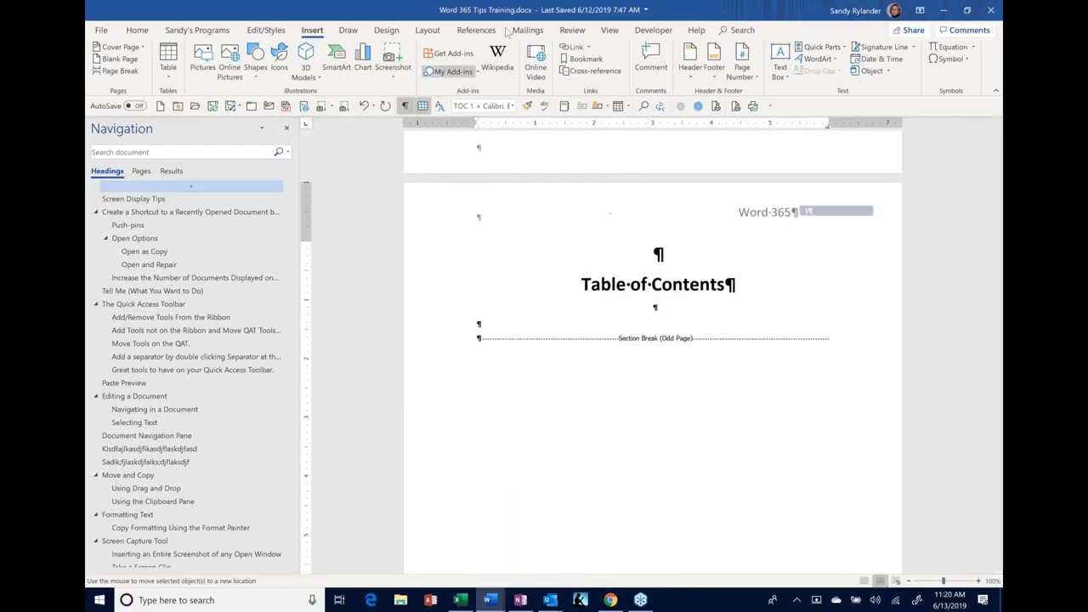
Insert a new table of contents using the built-in Automatic Table 1.
{"action": "left_click", "coordinate": [477, 30]}
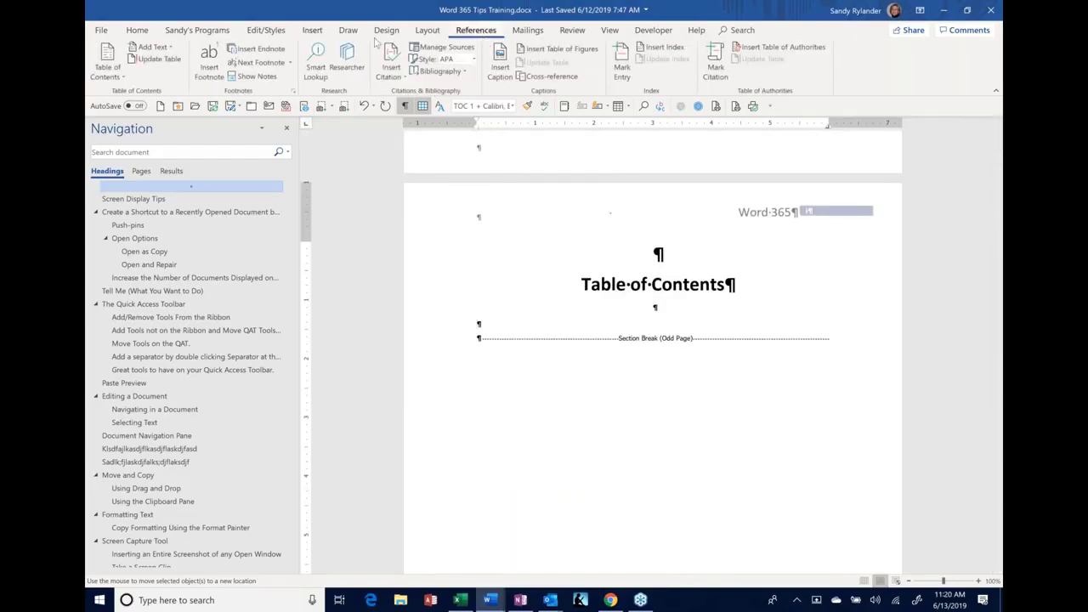
{"action": "left_click", "coordinate": [124, 82]}
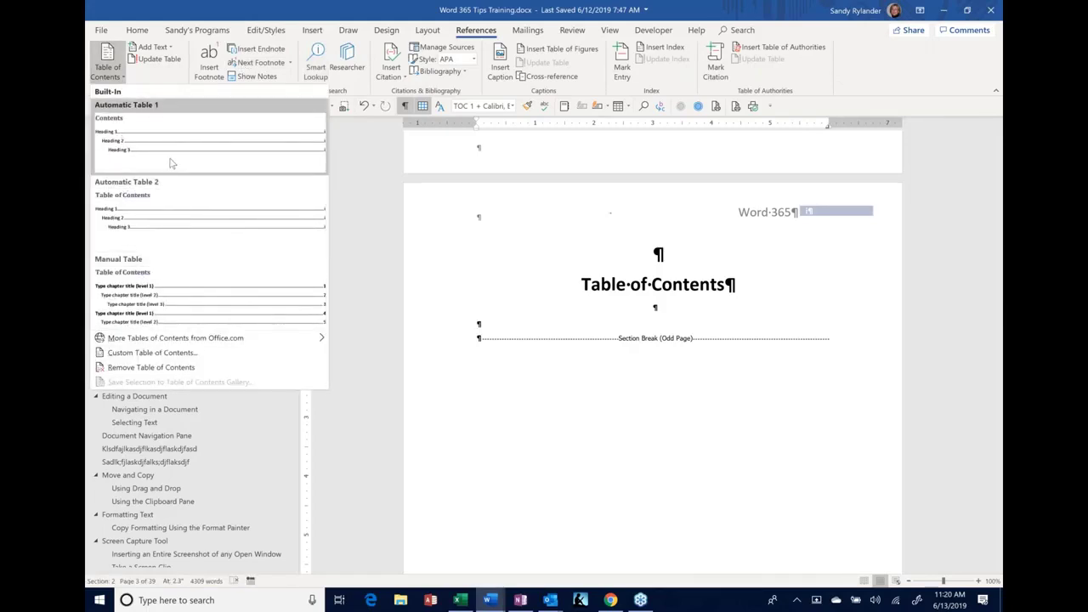
{"action": "left_click", "coordinate": [478, 323]}
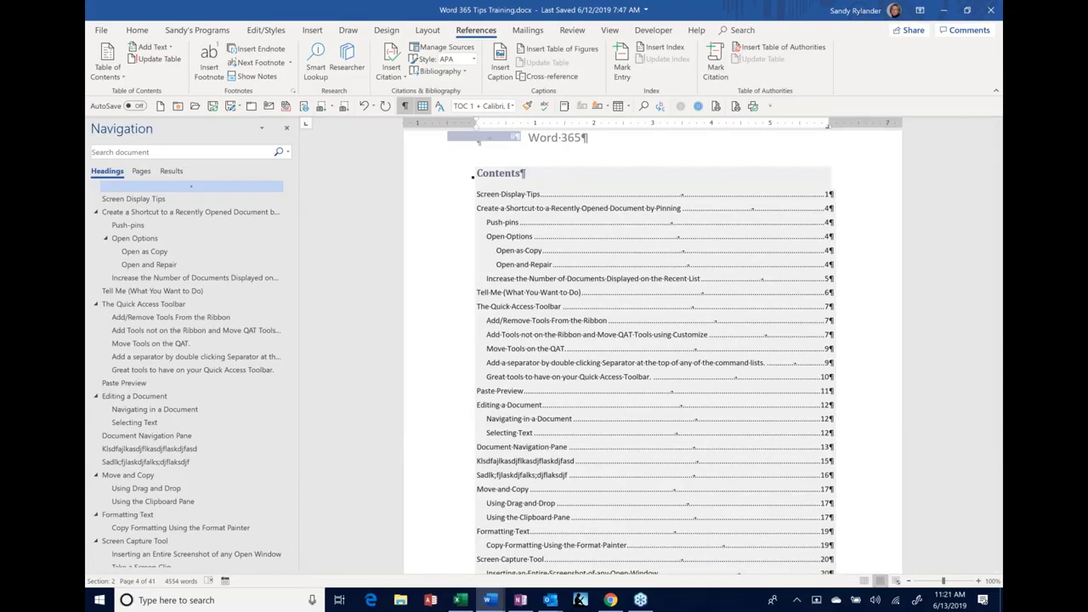
Examine the inserted table of contents and the surrounding pages, from the cover to the Screen Display Tips section.
{"action": "scroll", "coordinate": [770, 340], "scroll_direction": "up", "scroll_amount": 3}
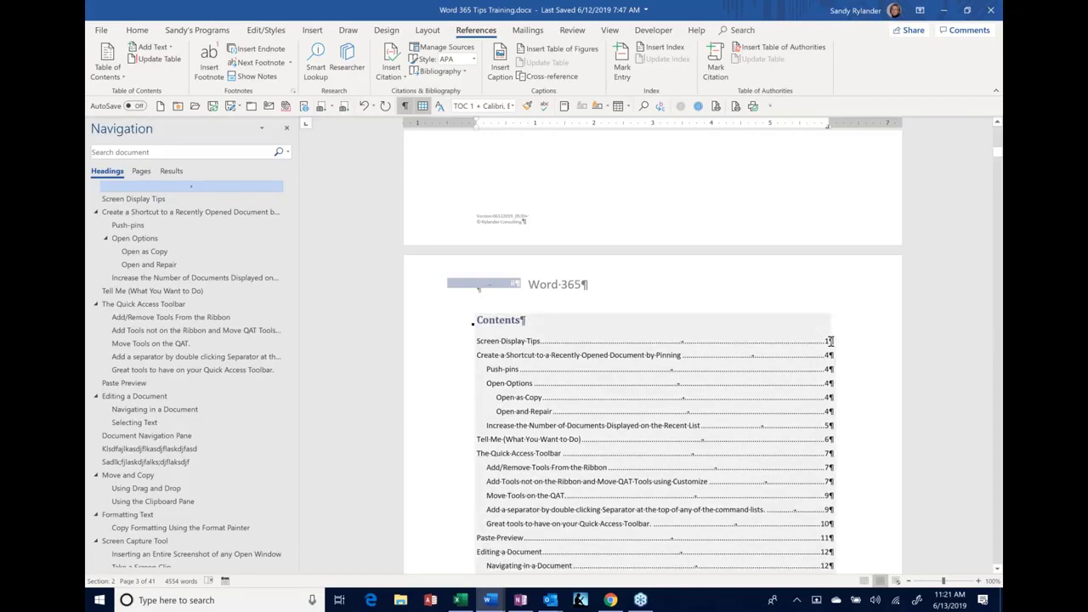
{"action": "scroll", "coordinate": [775, 230], "scroll_direction": "up", "scroll_amount": 15}
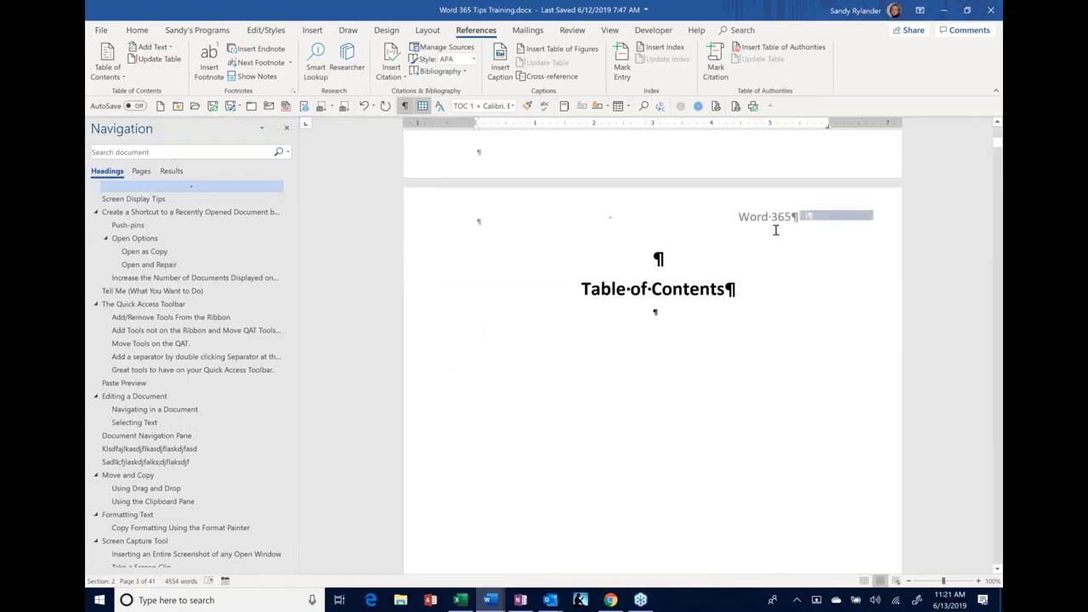
{"action": "scroll", "coordinate": [774, 230], "scroll_direction": "up", "scroll_amount": 5}
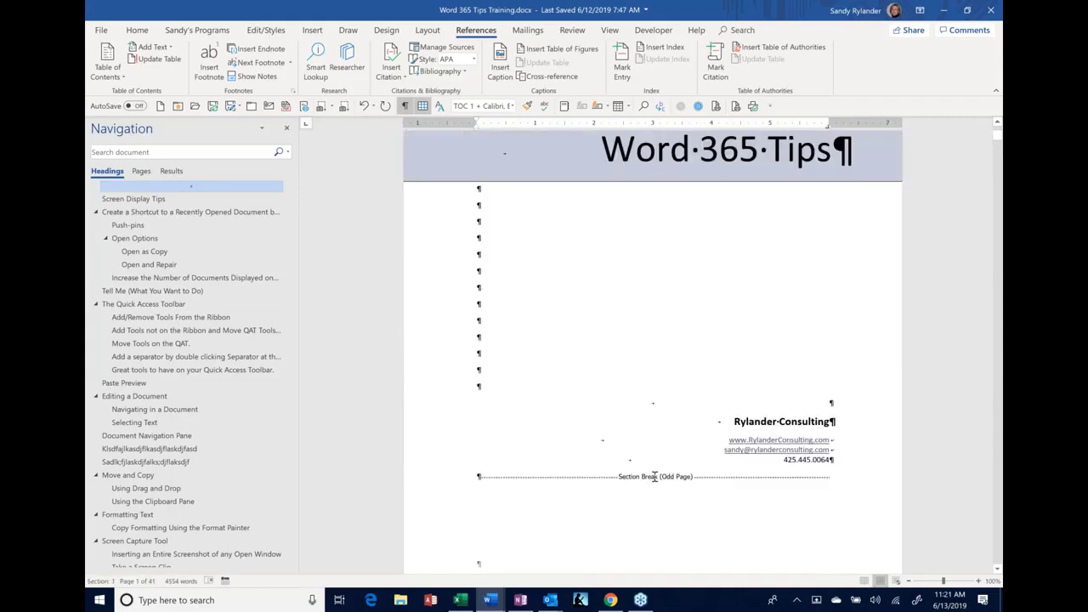
{"action": "scroll", "coordinate": [642, 476], "scroll_direction": "down", "scroll_amount": 10}
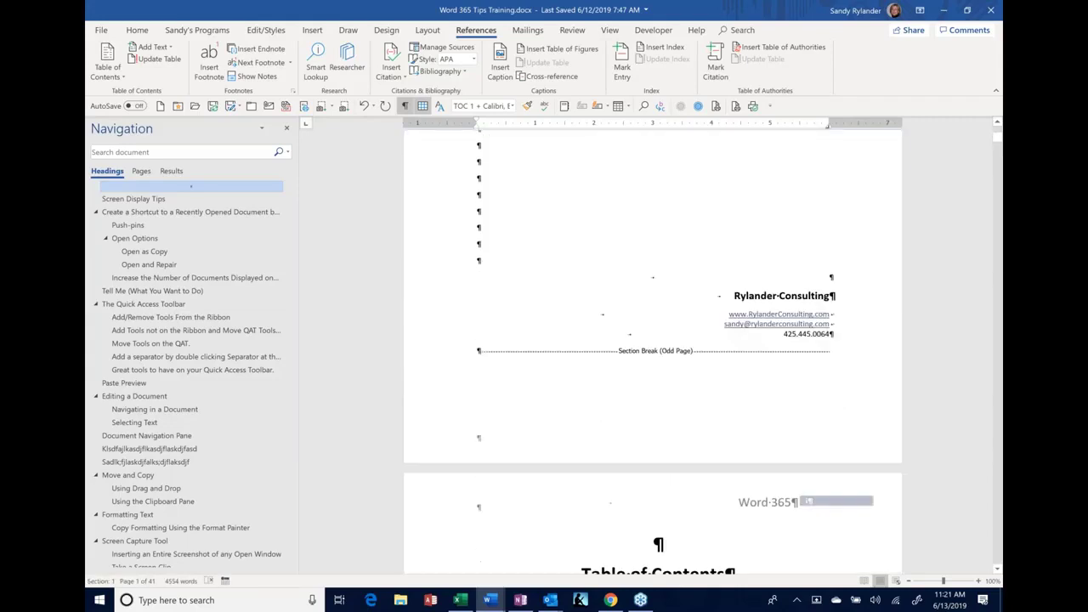
{"action": "scroll", "coordinate": [652, 425], "scroll_direction": "down", "scroll_amount": 5}
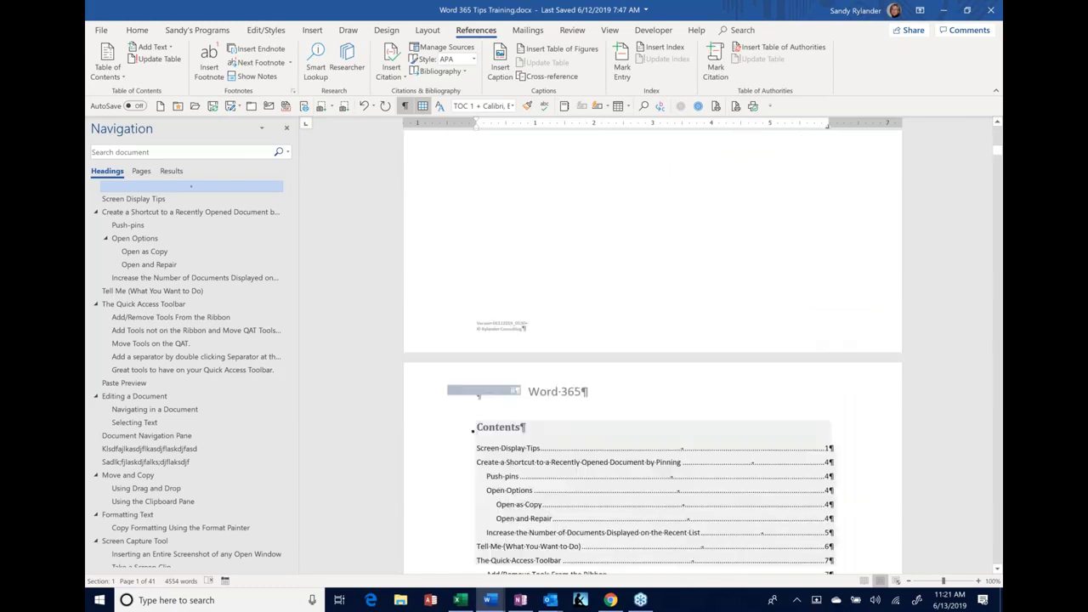
{"action": "scroll", "coordinate": [653, 371], "scroll_direction": "down", "scroll_amount": 15}
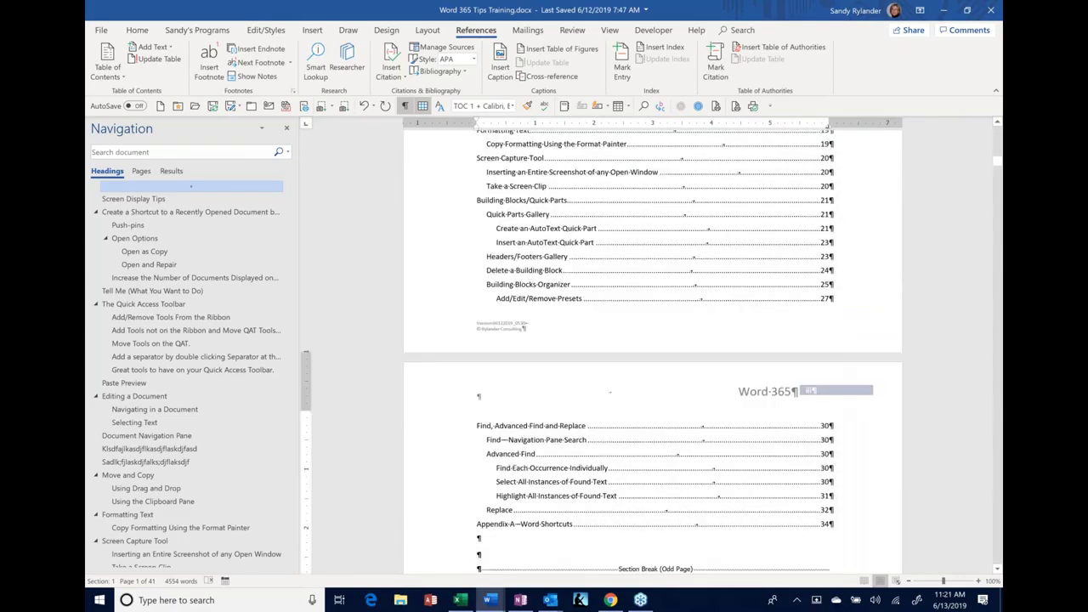
{"action": "left_click", "coordinate": [477, 544]}
{"action": "scroll", "coordinate": [632, 452], "scroll_direction": "down", "scroll_amount": 9}
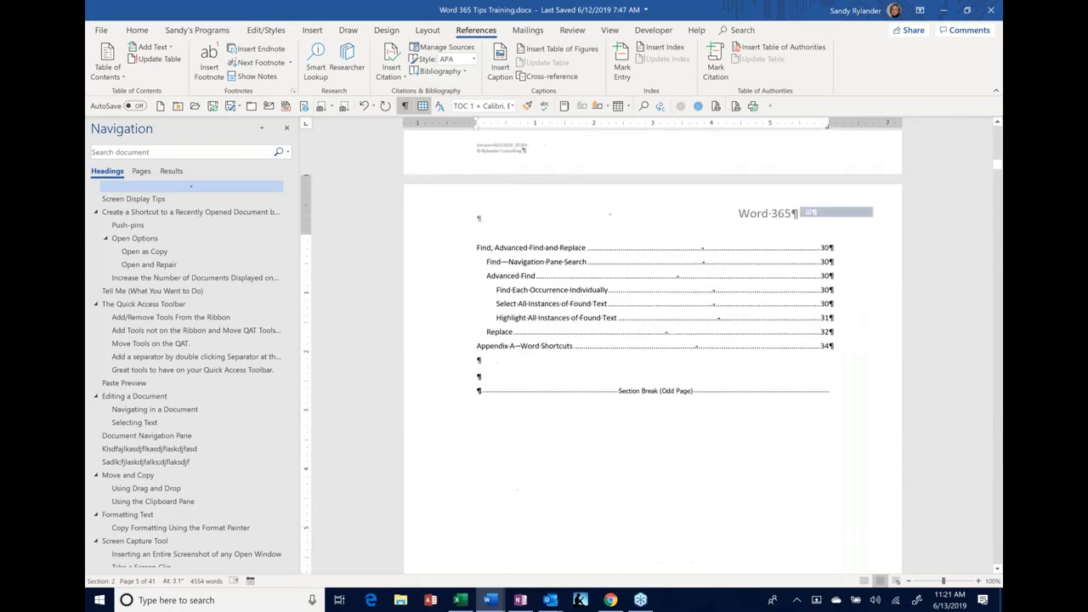
{"action": "scroll", "coordinate": [632, 452], "scroll_direction": "down", "scroll_amount": 8}
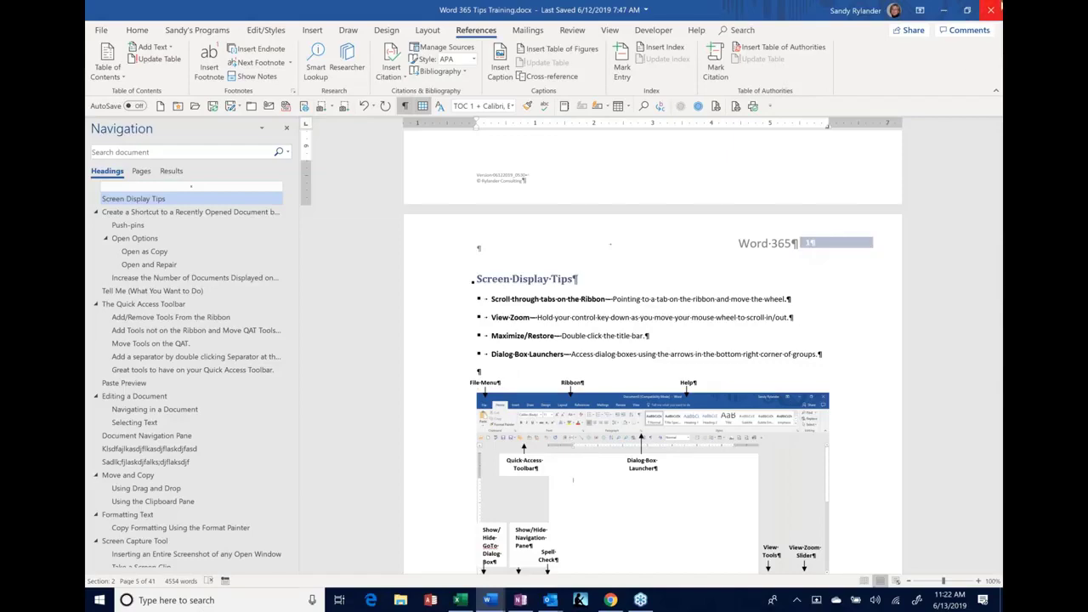
Close the Word 365 Tips Training document without saving the changes.
{"action": "left_click", "coordinate": [992, 10]}
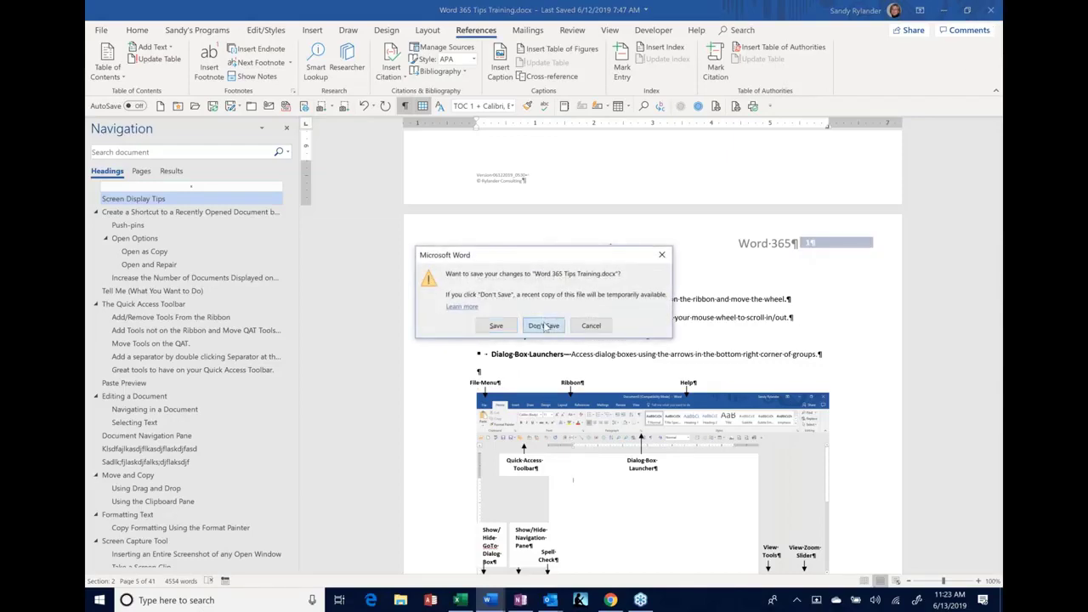
{"action": "left_click", "coordinate": [544, 327]}
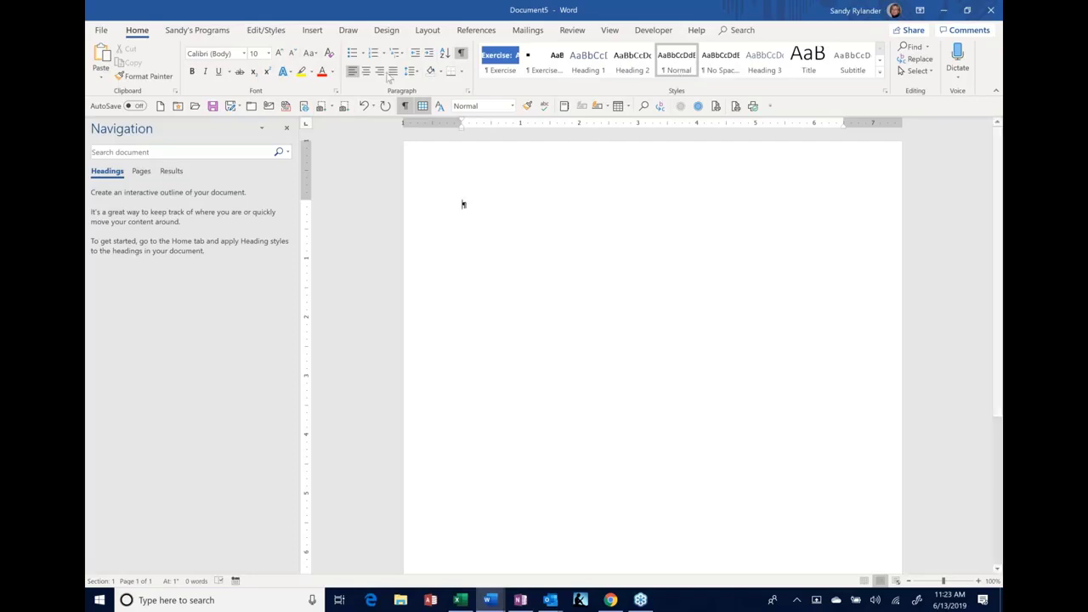
Create a bulleted list of ten placeholder entries in the blank document and indent the Sad bullet's text to about 0.9 inch.
{"action": "left_click", "coordinate": [352, 53]}
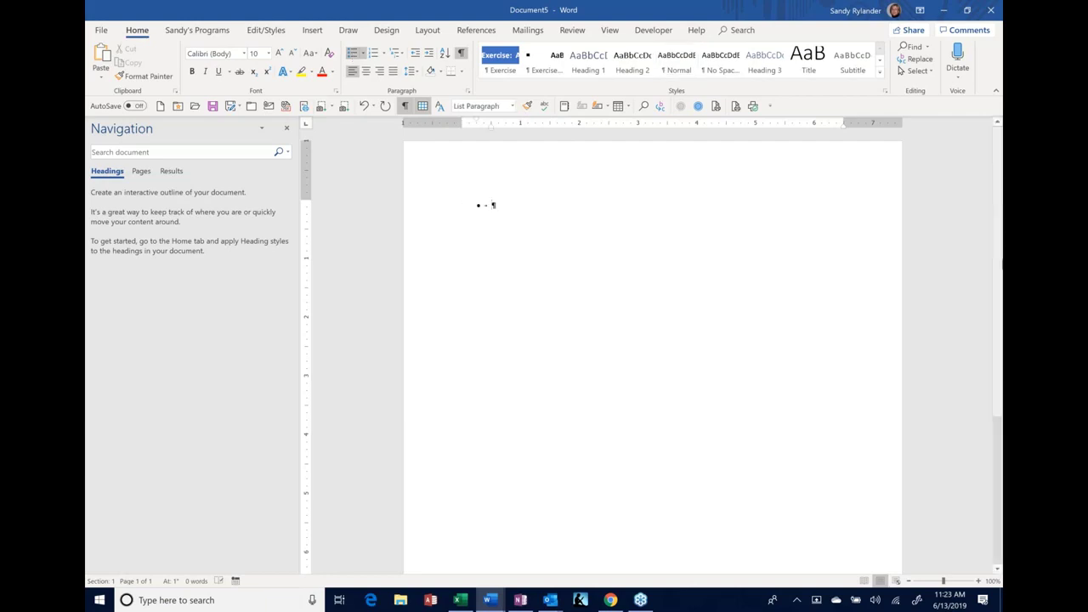
{"action": "type", "text": "Kasdflkjsadlfjasdlkfjsd"}
{"action": "key", "text": "Return"}
{"action": "type", "text": "Asdjfsda Fsadf Sadf Sad f"}
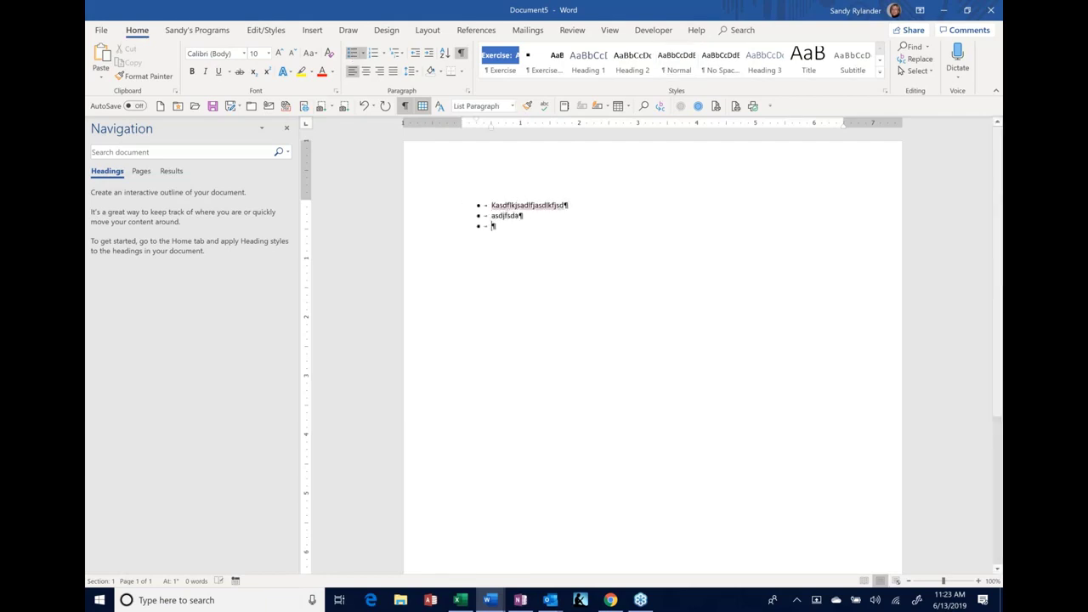
{"action": "type", "text": "sadf Sadfasd Fasd Fasdfsadlfksdafkl sd"}
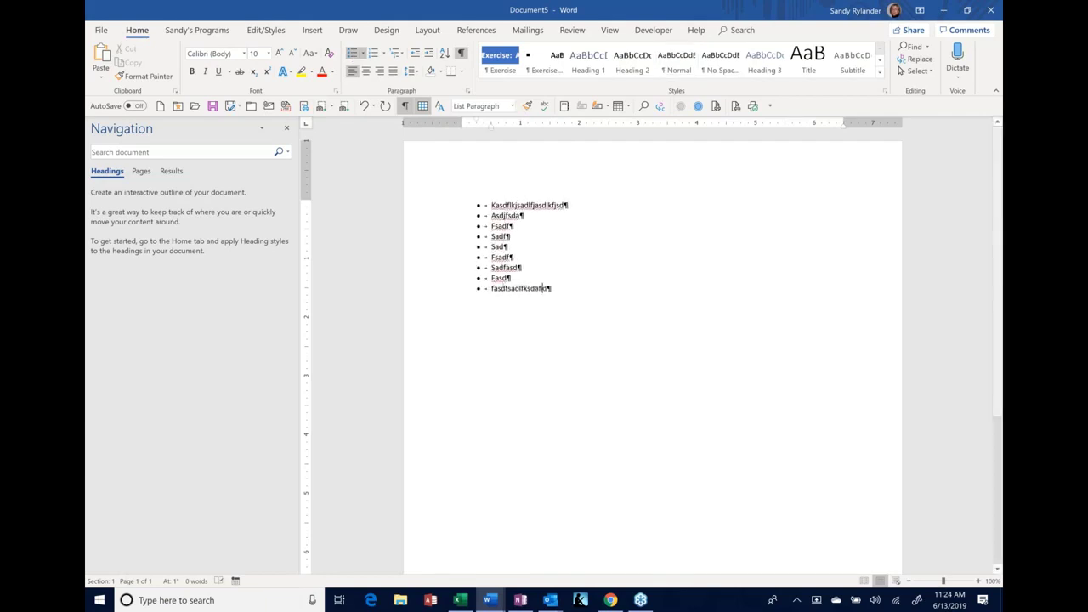
{"action": "type", "text": "lsdkfjsdakf"}
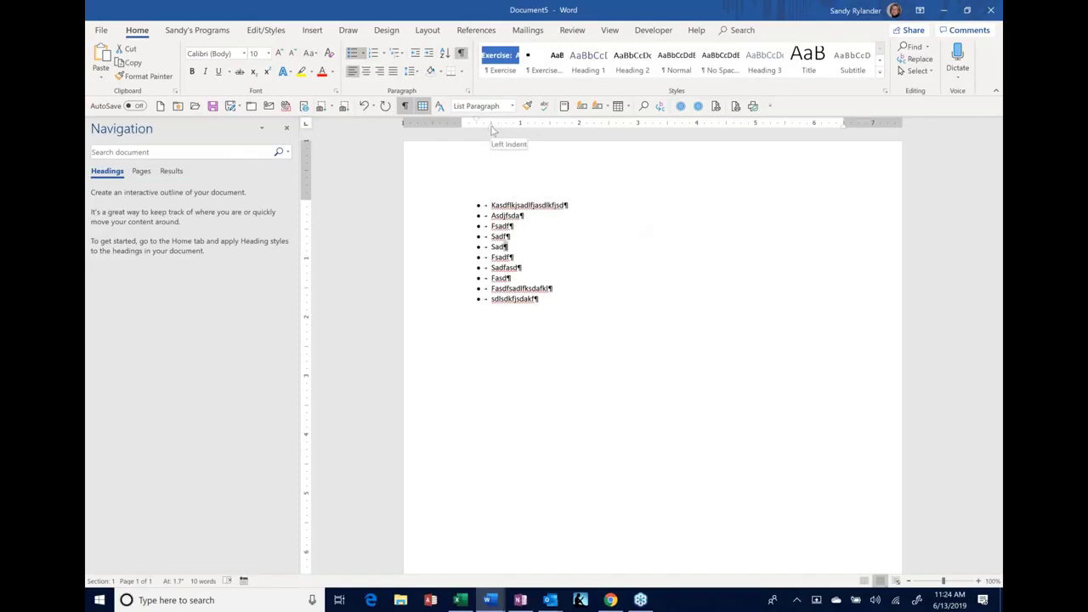
{"action": "left_click_drag", "start_coordinate": [491, 128], "coordinate": [513, 130]}
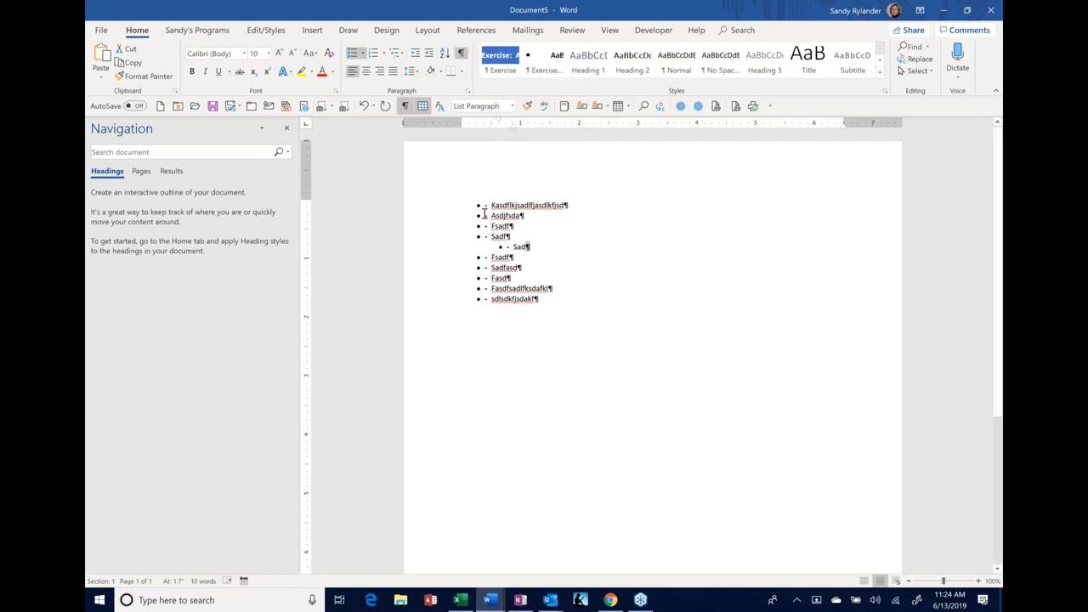
End the bulleted list and generate sample paragraphs below it with =rand().
{"action": "left_click", "coordinate": [561, 297]}
{"action": "key", "text": "Return"}
{"action": "key", "text": "Return"}
{"action": "type", "text": "="}
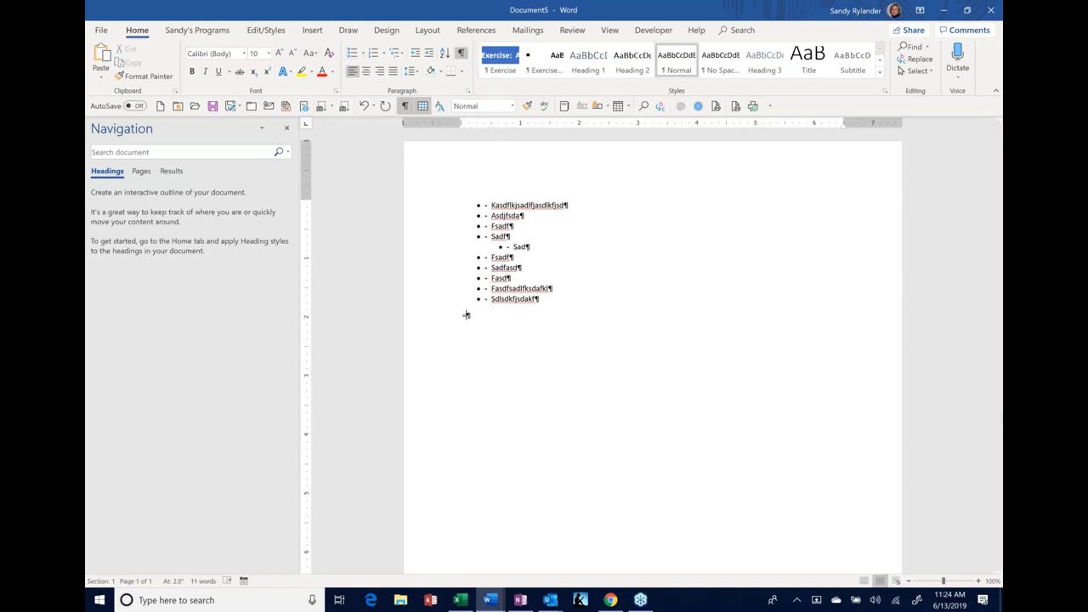
{"action": "type", "text": "rand"}
{"action": "key", "text": "BackSpace"}
{"action": "key", "text": "BackSpace"}
{"action": "key", "text": "BackSpace"}
{"action": "type", "text": "and()"}
{"action": "key", "text": "Return"}
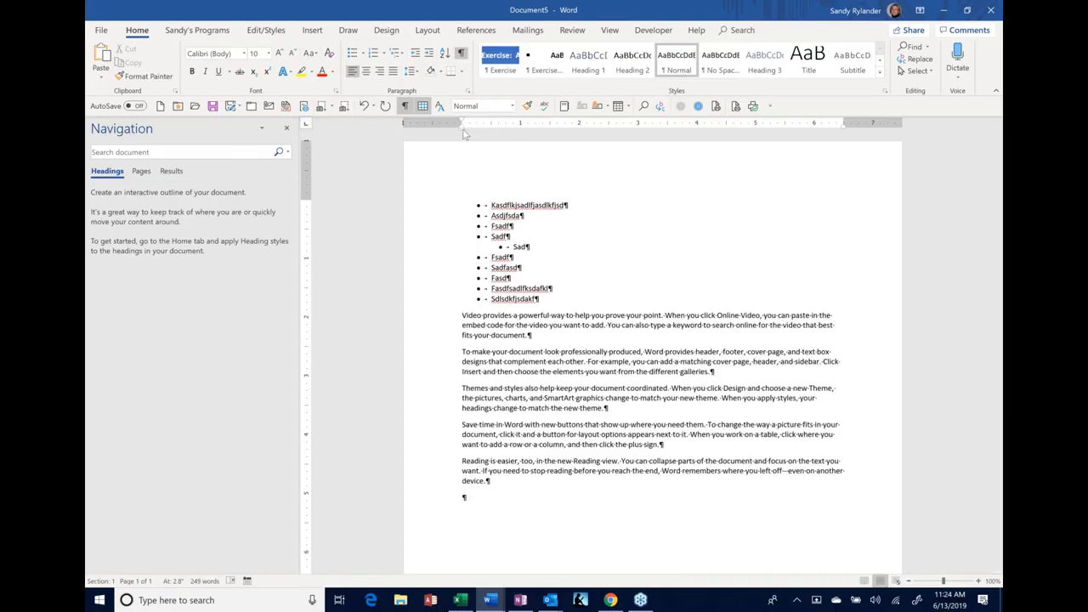
Indent the whole first sample paragraph 0.5 inch; give the second a 0.5 inch first line and indent its remaining lines 0.25 inch.
{"action": "left_click_drag", "start_coordinate": [469, 130], "coordinate": [492, 138]}
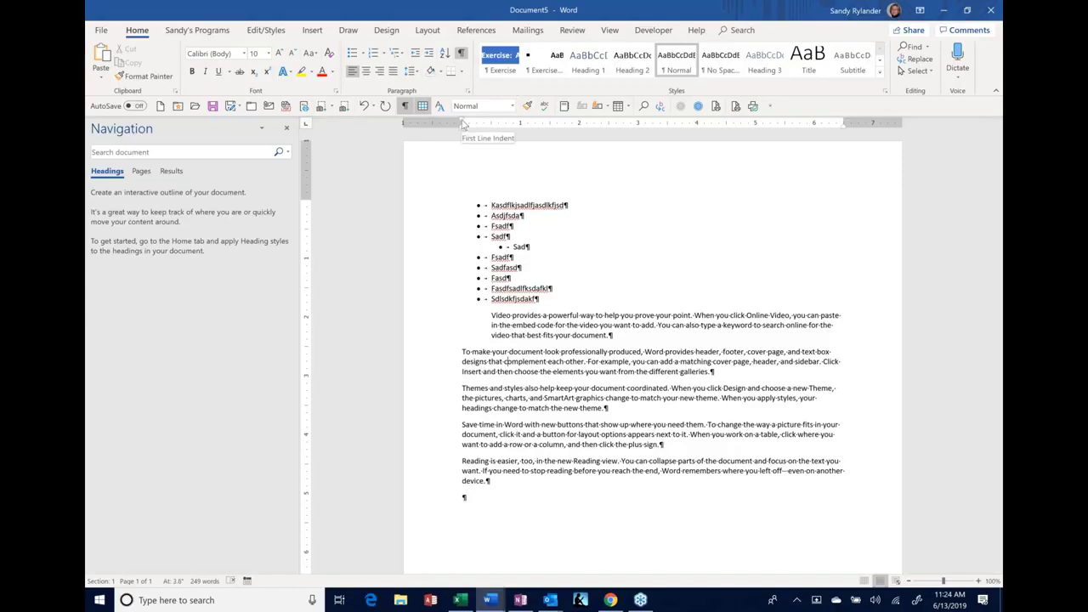
{"action": "left_click_drag", "start_coordinate": [463, 124], "coordinate": [490, 125]}
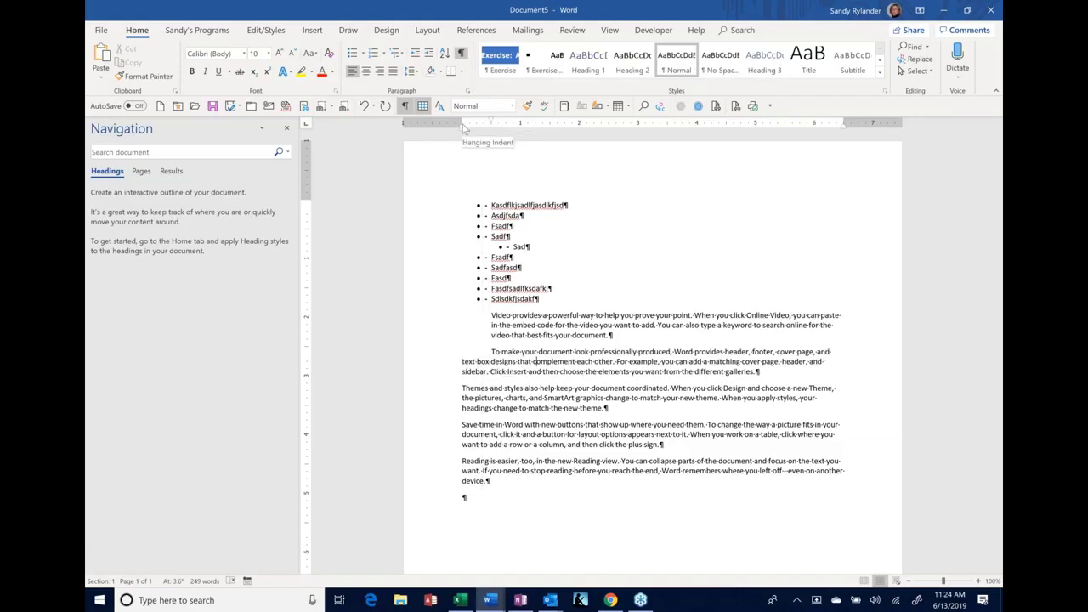
{"action": "left_click_drag", "start_coordinate": [464, 127], "coordinate": [477, 130]}
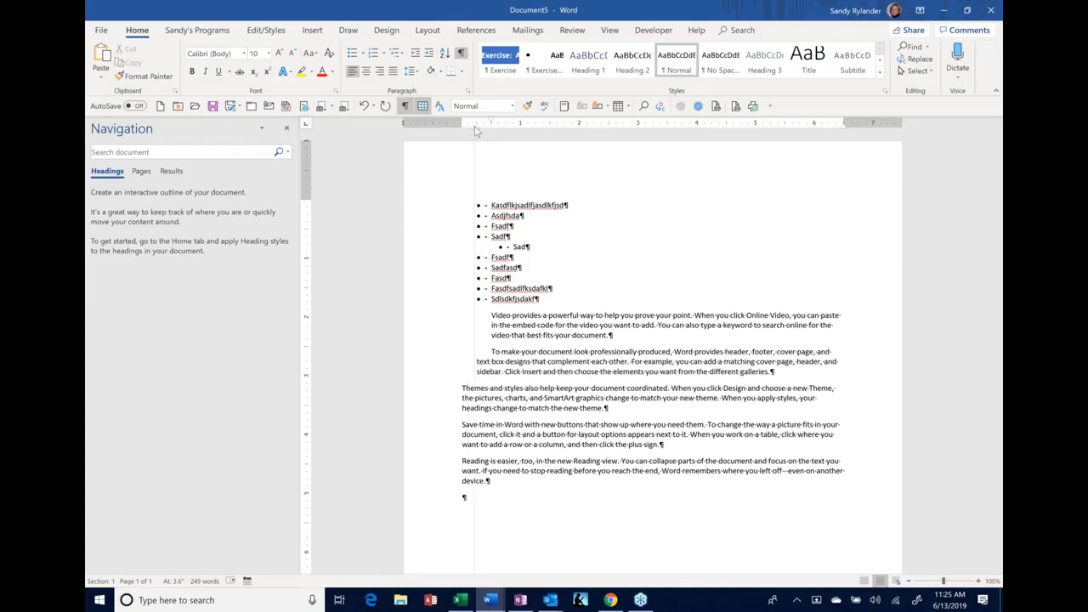
{"action": "left_click_drag", "start_coordinate": [477, 130], "coordinate": [477, 130]}
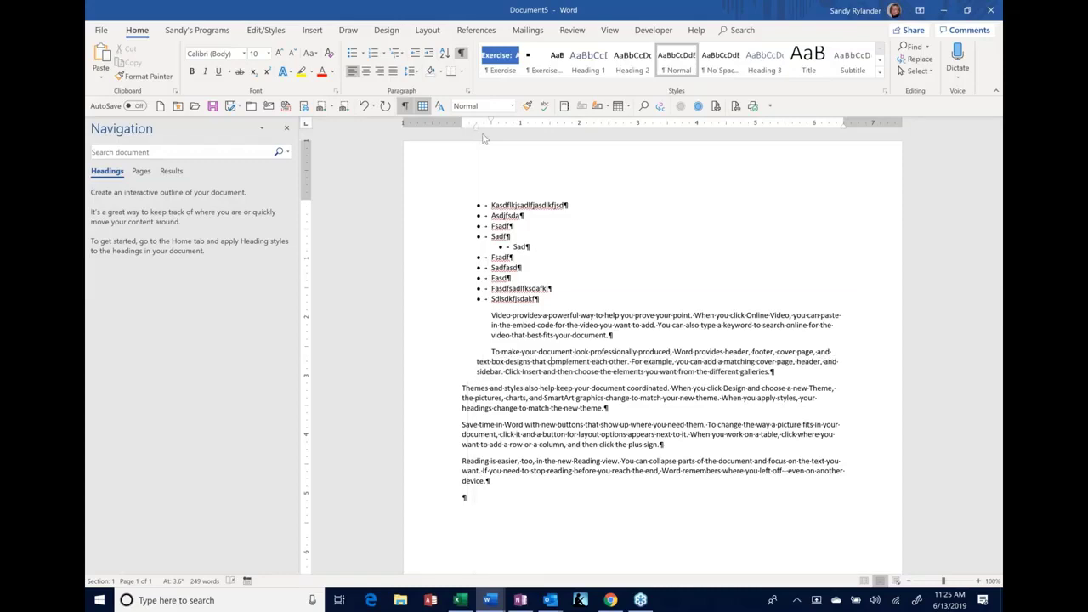
Realign the Sad bullet with the other list items, with the bullet at 0.25 inch and its text at 0.5 inch.
{"action": "left_click", "coordinate": [510, 242]}
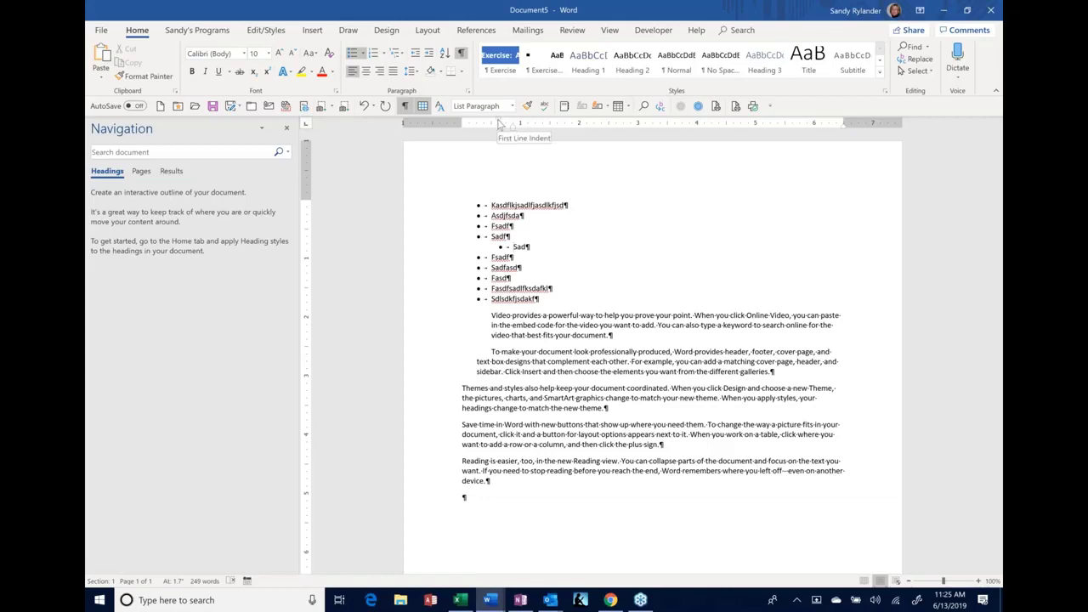
{"action": "mouse_move", "coordinate": [501, 121]}
{"action": "left_mouse_down"}
{"action": "mouse_move", "coordinate": [467, 122]}
{"action": "mouse_move", "coordinate": [476, 122]}
{"action": "left_mouse_up"}
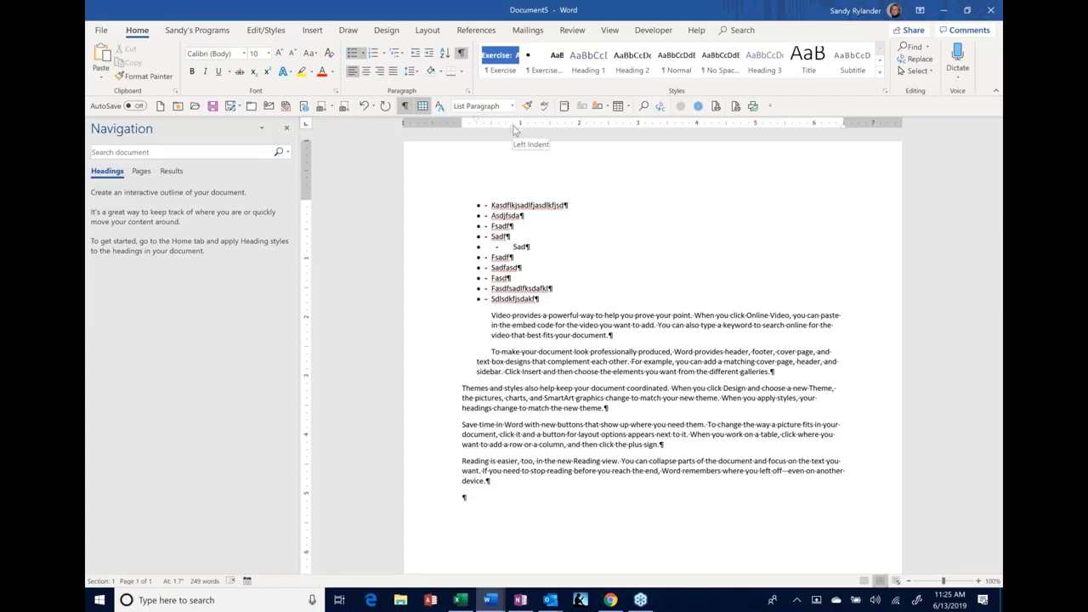
{"action": "mouse_move", "coordinate": [515, 128]}
{"action": "left_mouse_down"}
{"action": "mouse_move", "coordinate": [455, 119]}
{"action": "mouse_move", "coordinate": [486, 123]}
{"action": "left_mouse_up"}
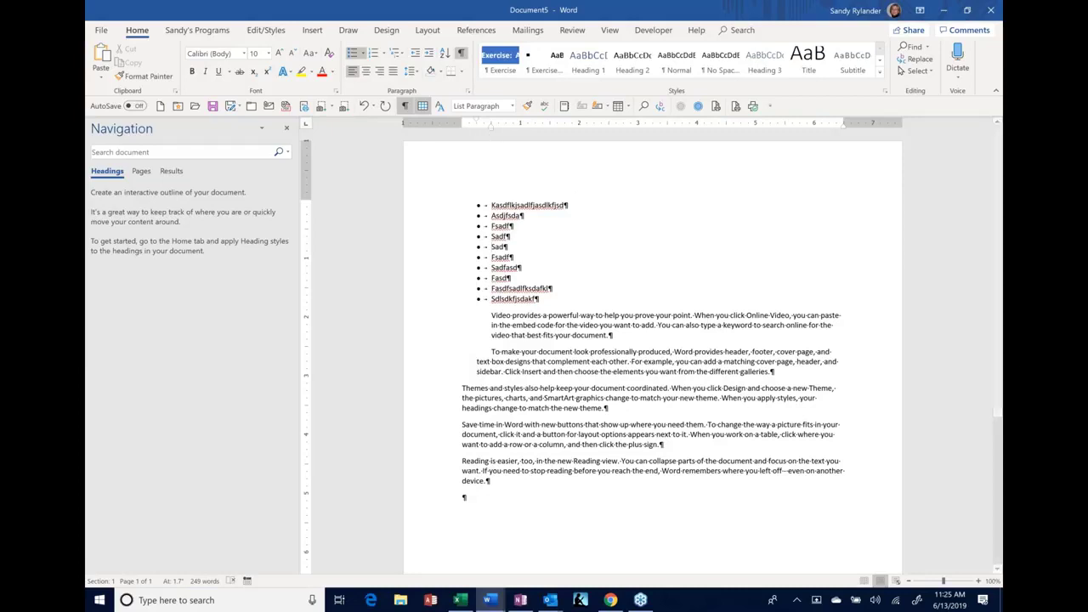
Indent the Sad bullet's text to about 1.2 inches and the Asdjfsda bullet's to about 1.1 inches, then select the first list item.
{"action": "key", "text": "Tab"}
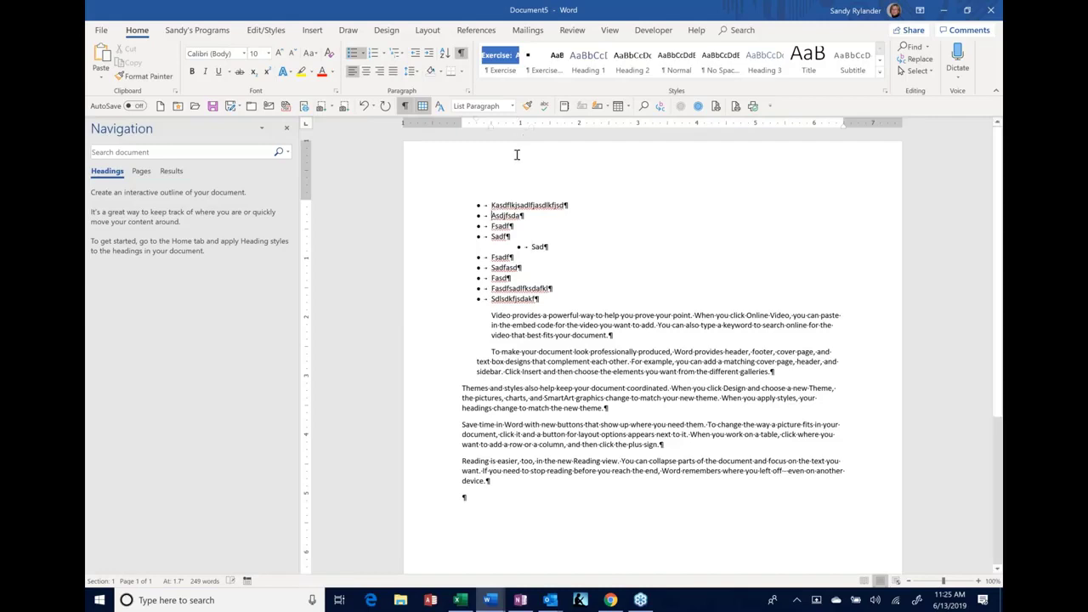
{"action": "key", "text": "Tab"}
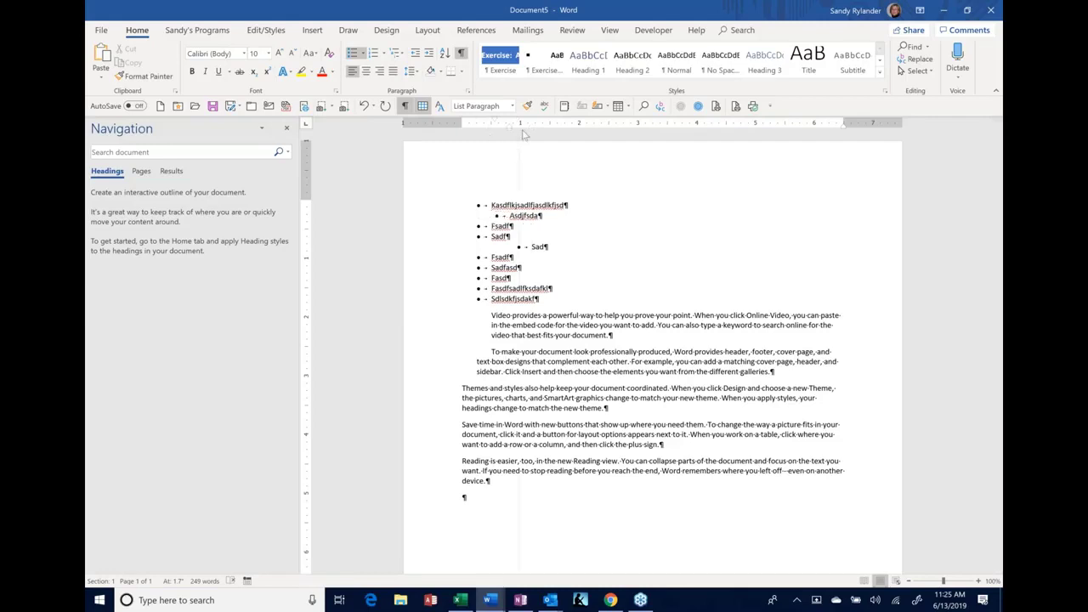
{"action": "key", "text": "Tab"}
{"action": "key", "text": "shift+Up"}
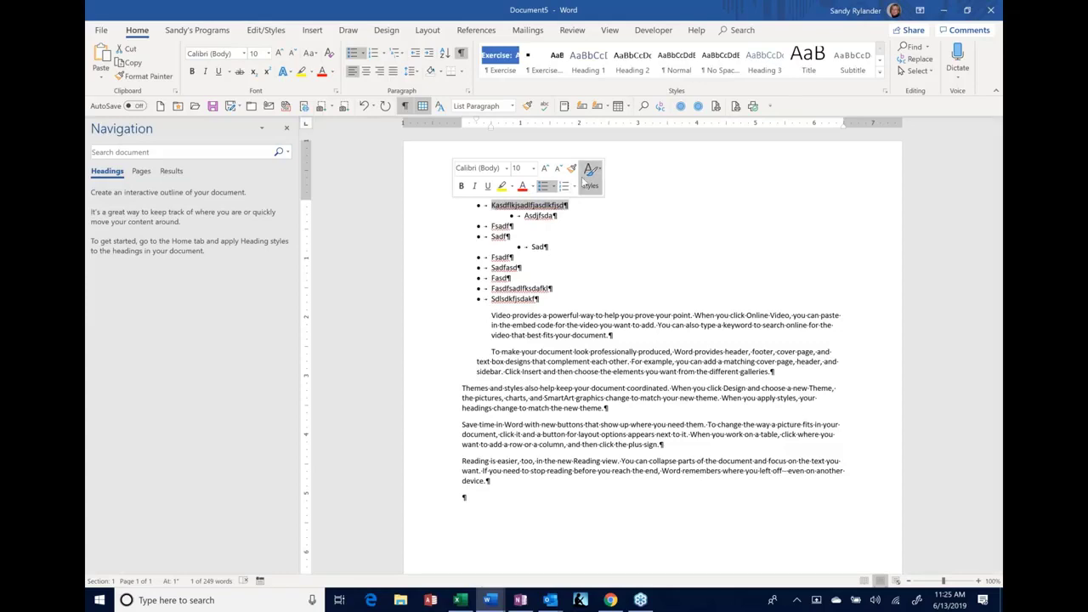
Use Format Painter to copy the first list item's formatting to the bullets below it, and the second paragraph's indents to the last three paragraphs.
{"action": "left_click", "coordinate": [572, 168]}
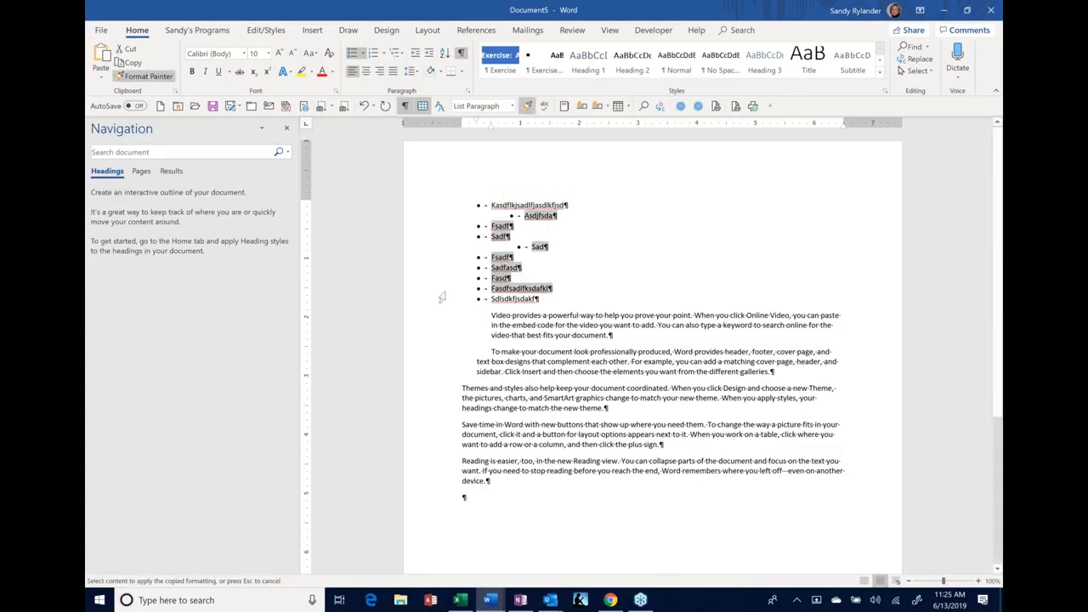
{"action": "left_click_drag", "start_coordinate": [441, 297], "coordinate": [441, 215]}
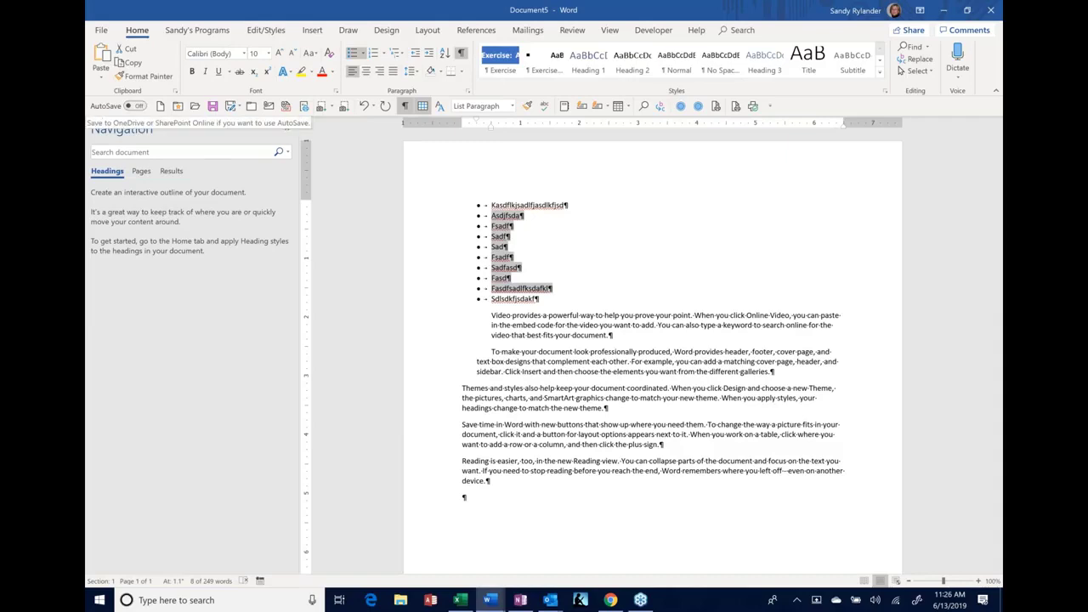
{"action": "double_click", "coordinate": [442, 364]}
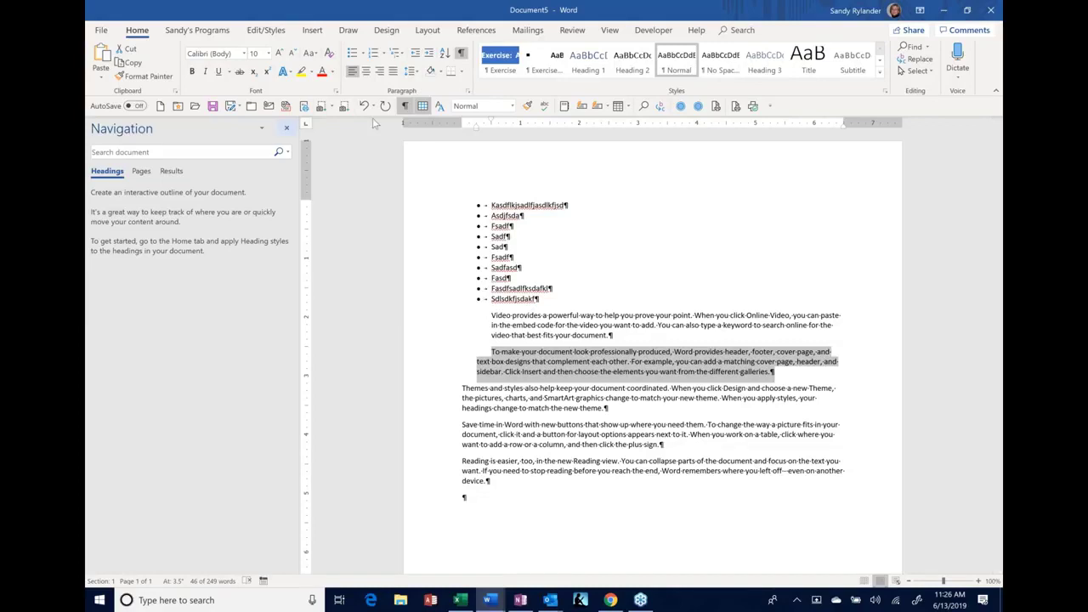
{"action": "left_click", "coordinate": [527, 106]}
{"action": "left_click_drag", "start_coordinate": [436, 389], "coordinate": [436, 474]}
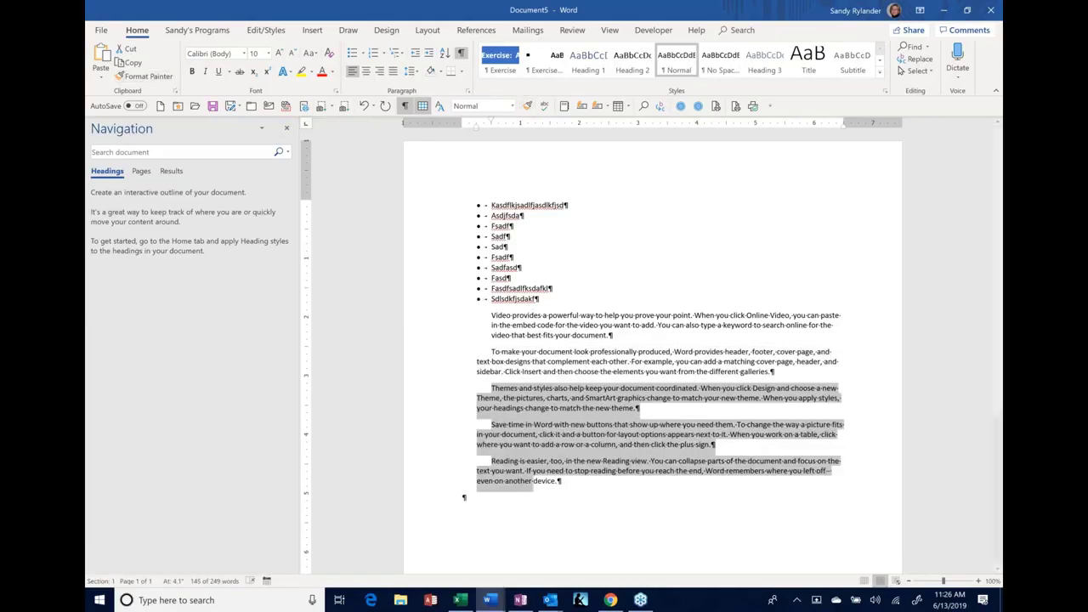
Indent the Asdjfsda bullet's text to about 1.3 inches and copy its formatting to the whole bulleted list with Format Painter.
{"action": "left_click", "coordinate": [488, 226]}
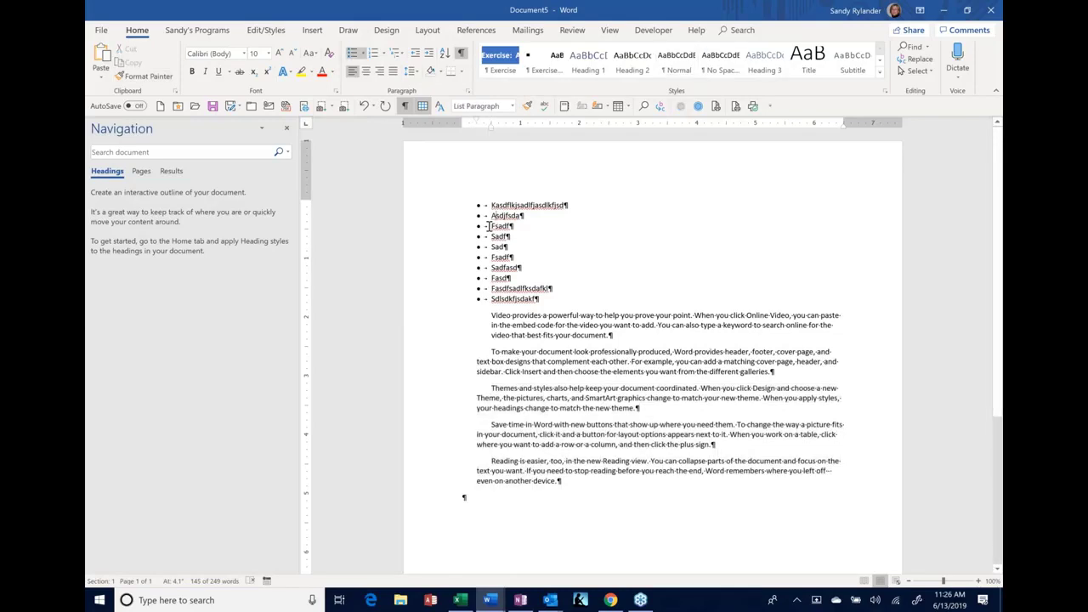
{"action": "left_click_drag", "start_coordinate": [491, 129], "coordinate": [537, 128]}
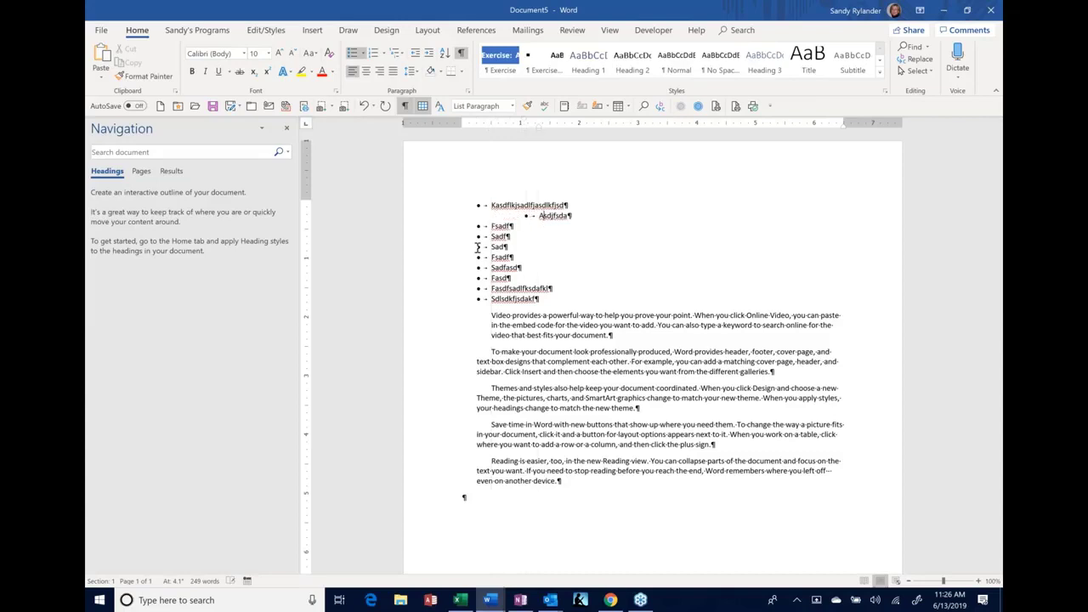
{"action": "left_click", "coordinate": [436, 221]}
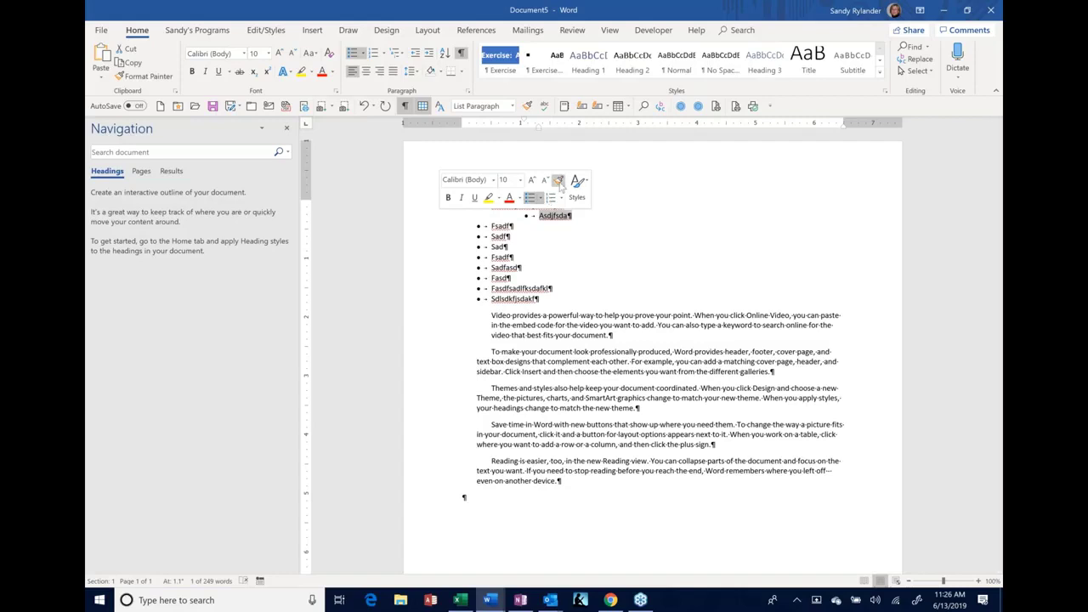
{"action": "left_click", "coordinate": [560, 181]}
{"action": "left_click_drag", "start_coordinate": [509, 206], "coordinate": [544, 301]}
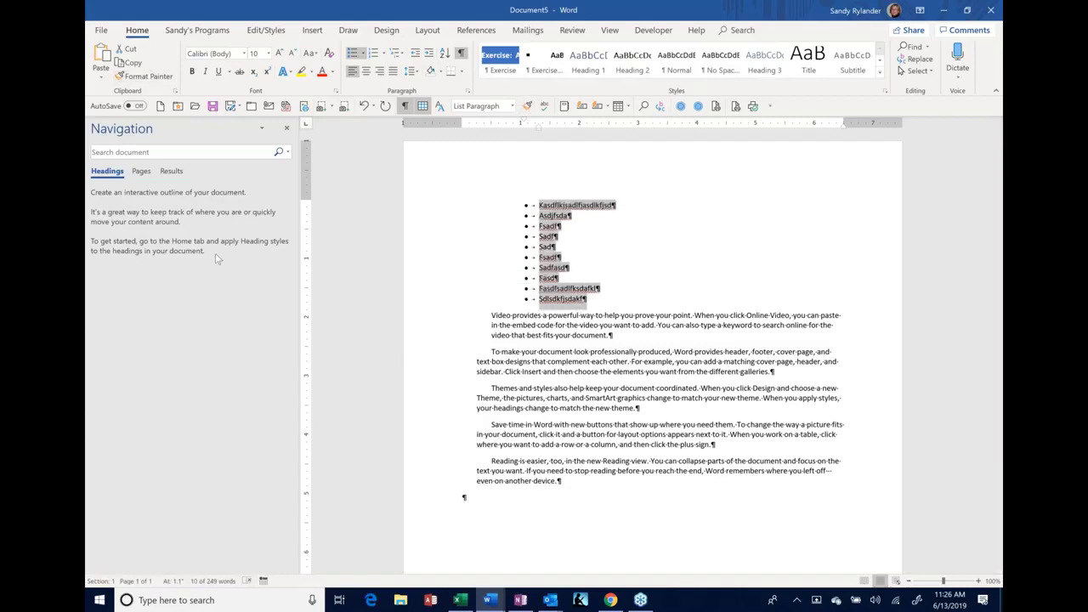
Try copying the bulleted list's formatting to the five sample paragraphs with Format Painter, and undo it.
{"action": "left_click", "coordinate": [527, 106]}
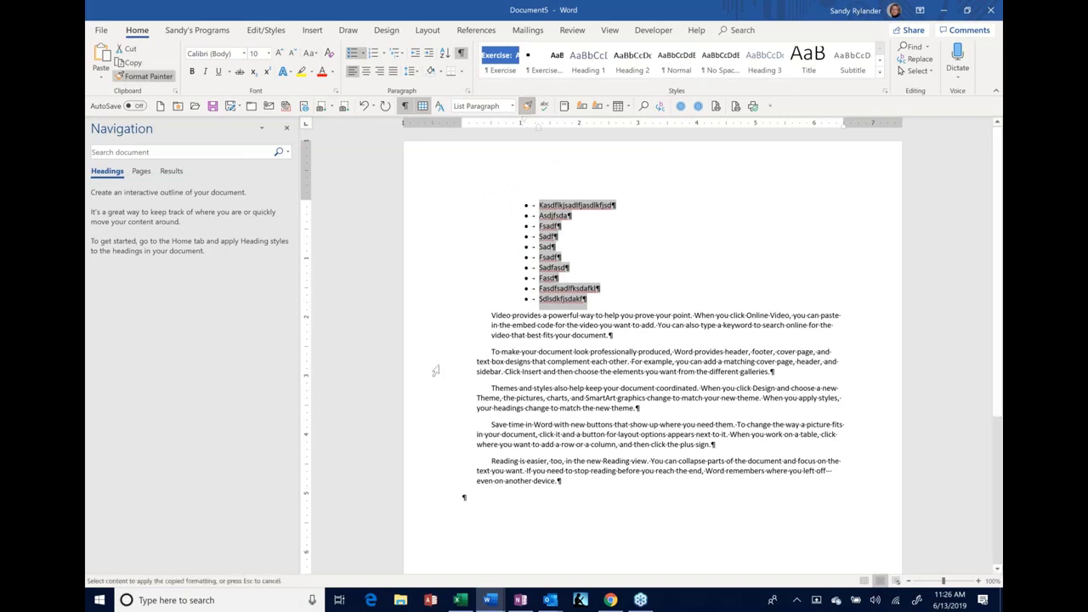
{"action": "left_click_drag", "start_coordinate": [435, 316], "coordinate": [438, 486]}
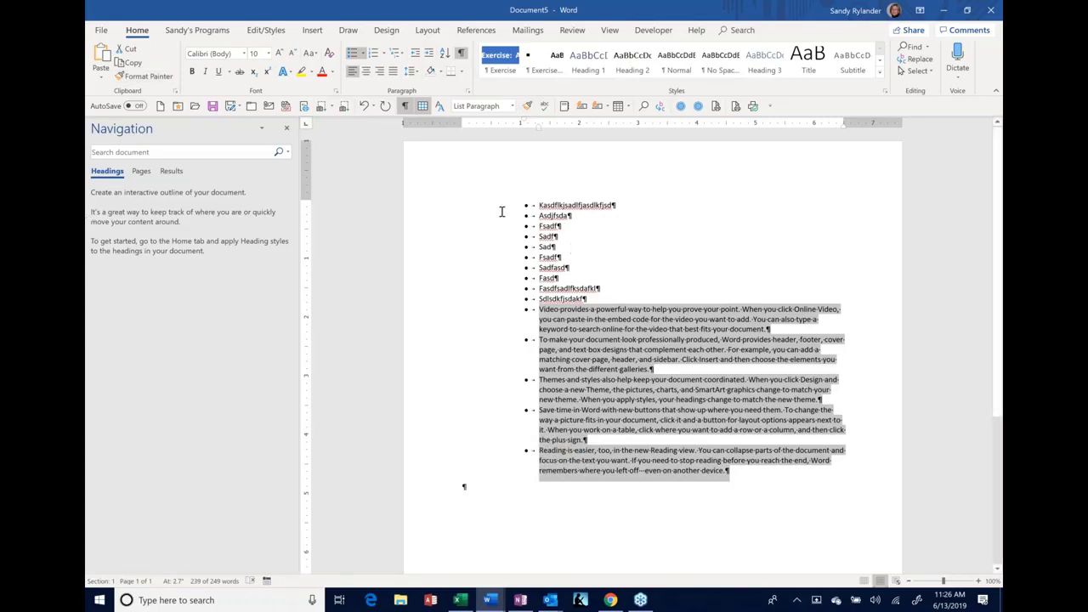
{"action": "key", "text": "ctrl+shift+n"}
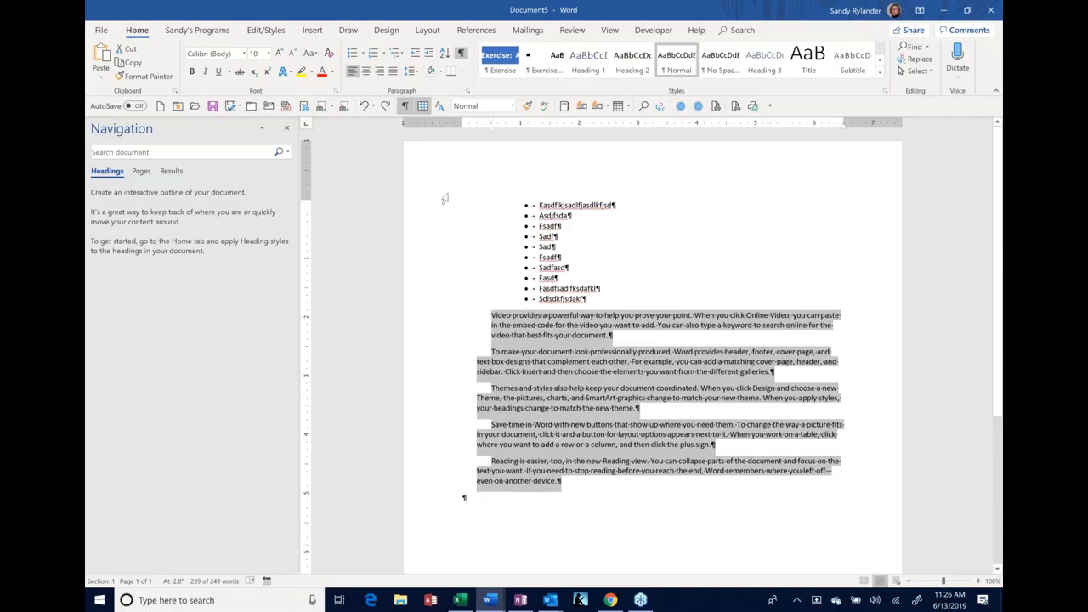
Delete the entire contents of the practice document and close it without saving.
{"action": "key", "text": "ctrl+a"}
{"action": "key", "text": "Delete"}
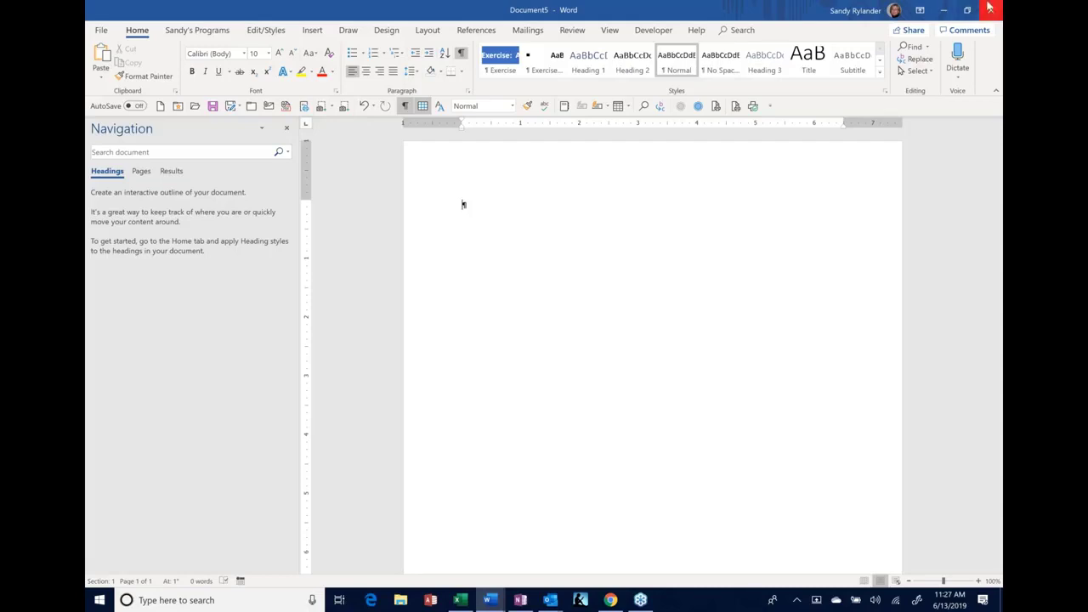
{"action": "left_click", "coordinate": [988, 12]}
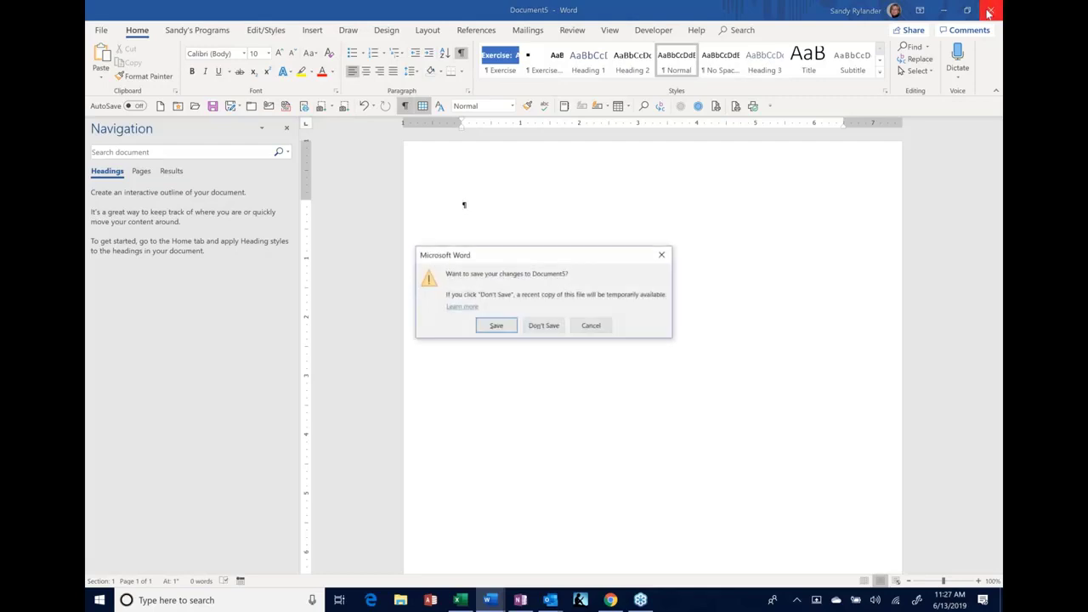
{"action": "left_click", "coordinate": [534, 326]}
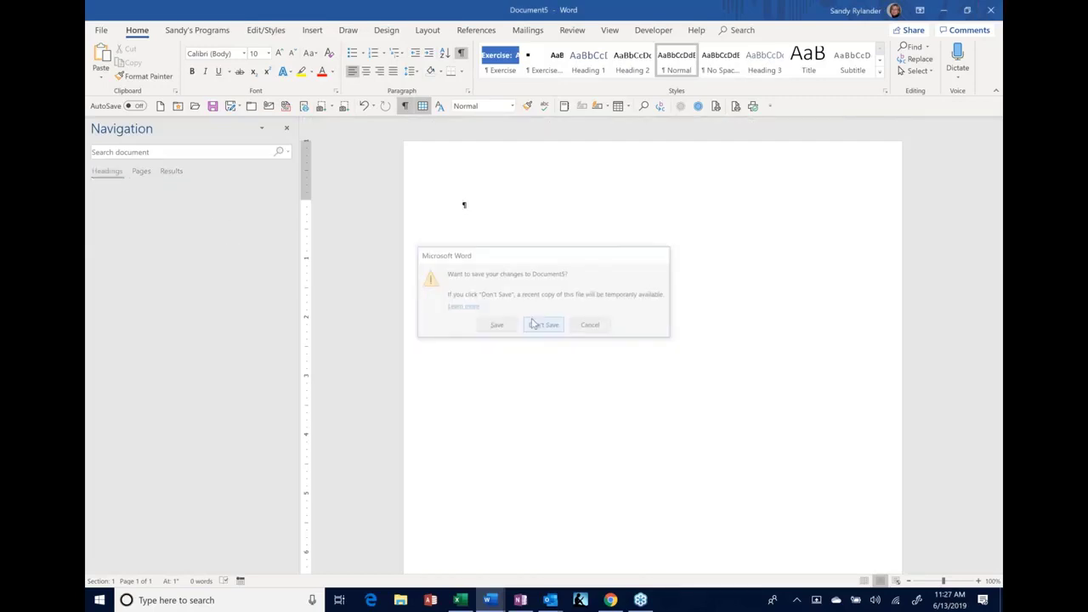